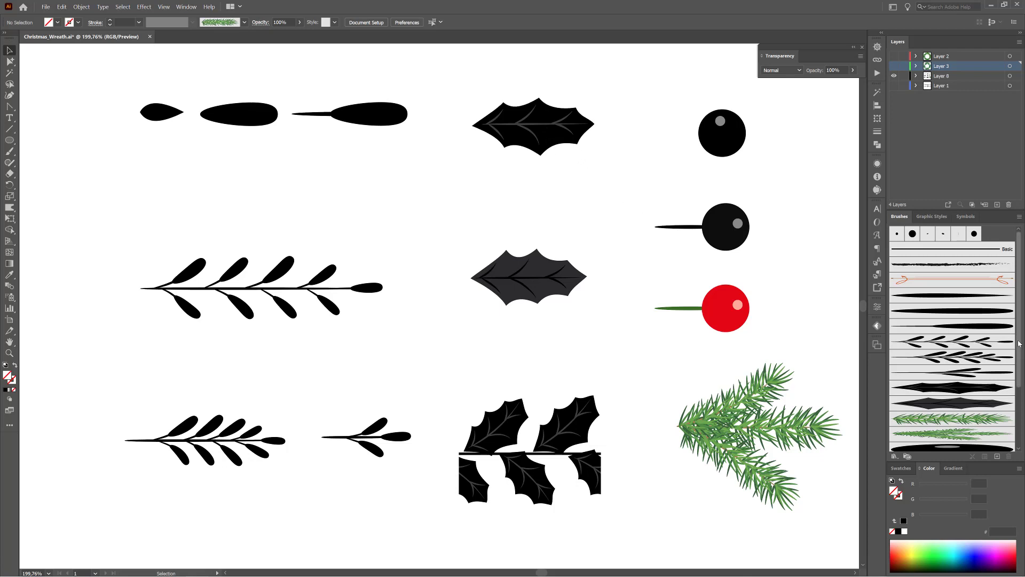
scroll(1020, 336, down, 3)
scroll(1023, 327, up, 3)
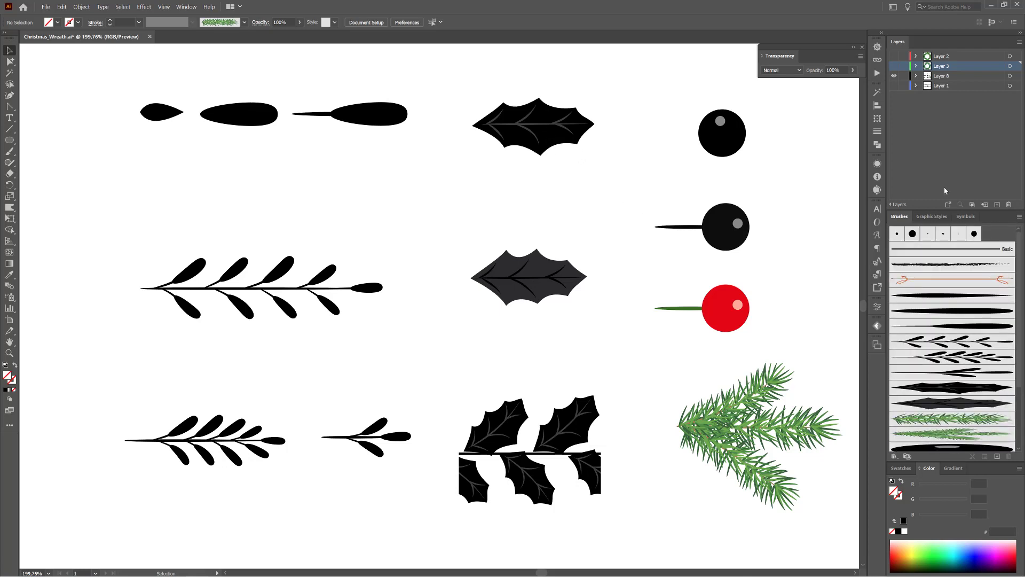
key(ctrl+y)
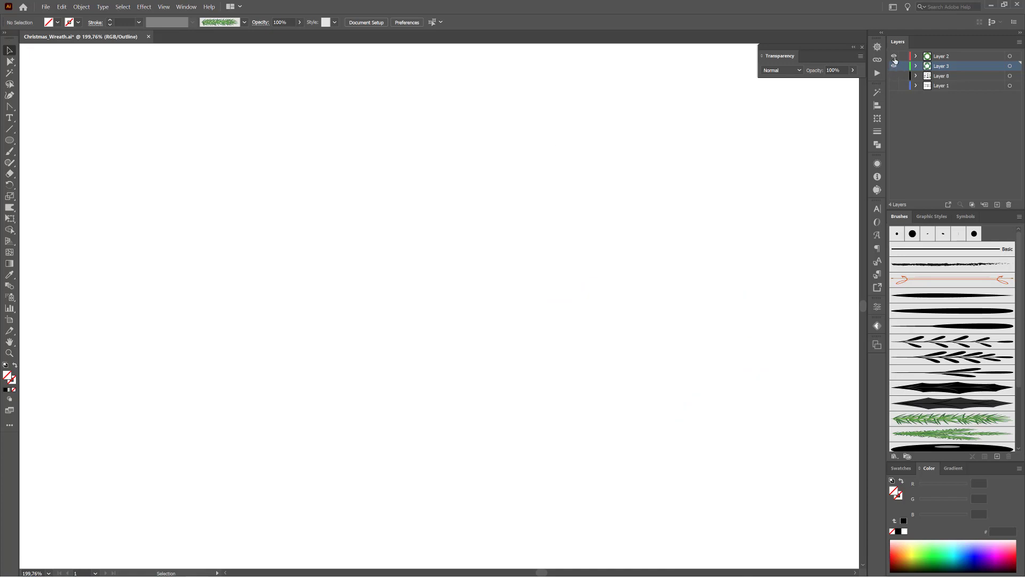
key(ctrl+y)
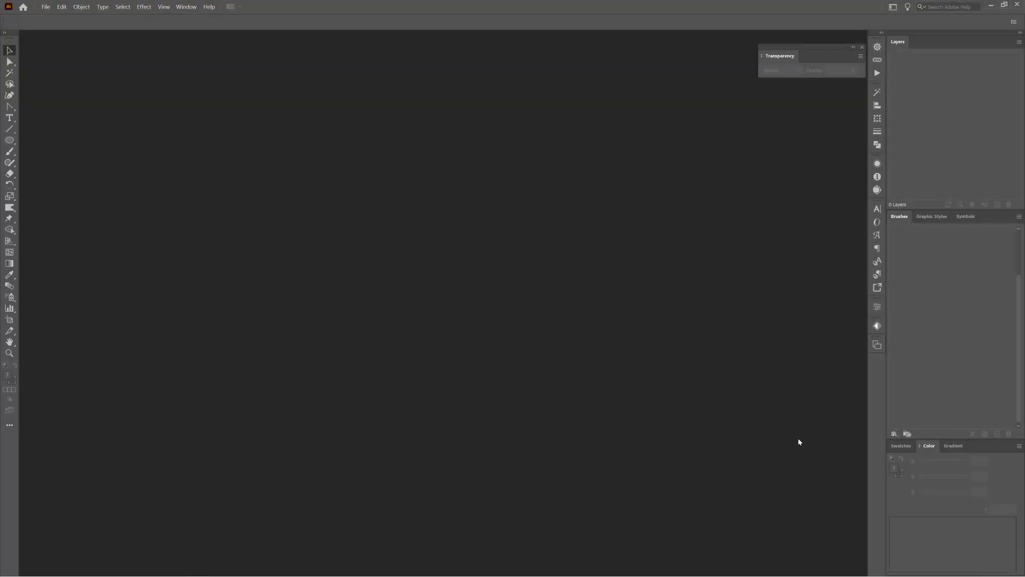
- Create a new landscape RGB document measuring 340 × 210 mm with 300 ppi raster effects
click(45, 6)
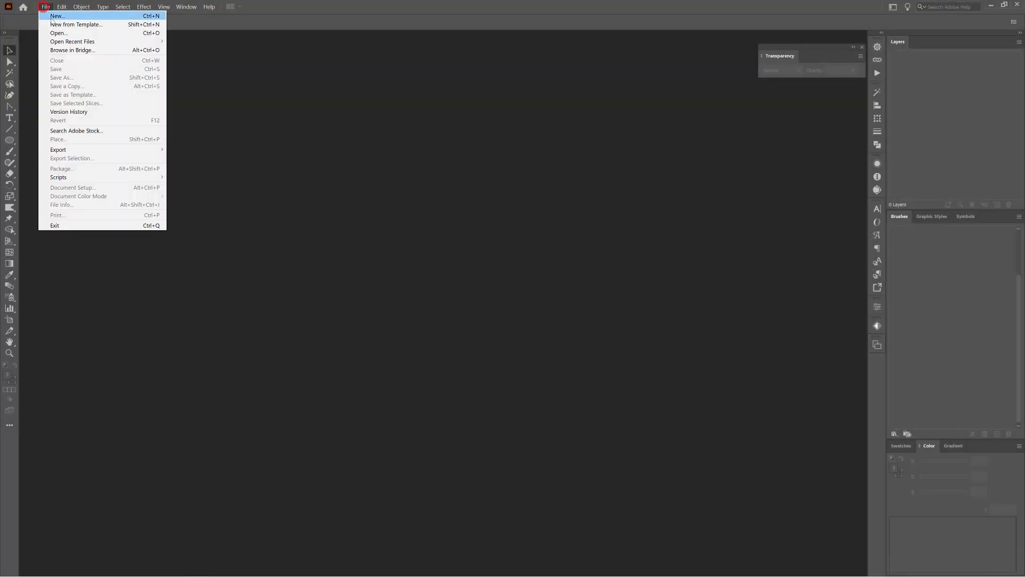
click(51, 17)
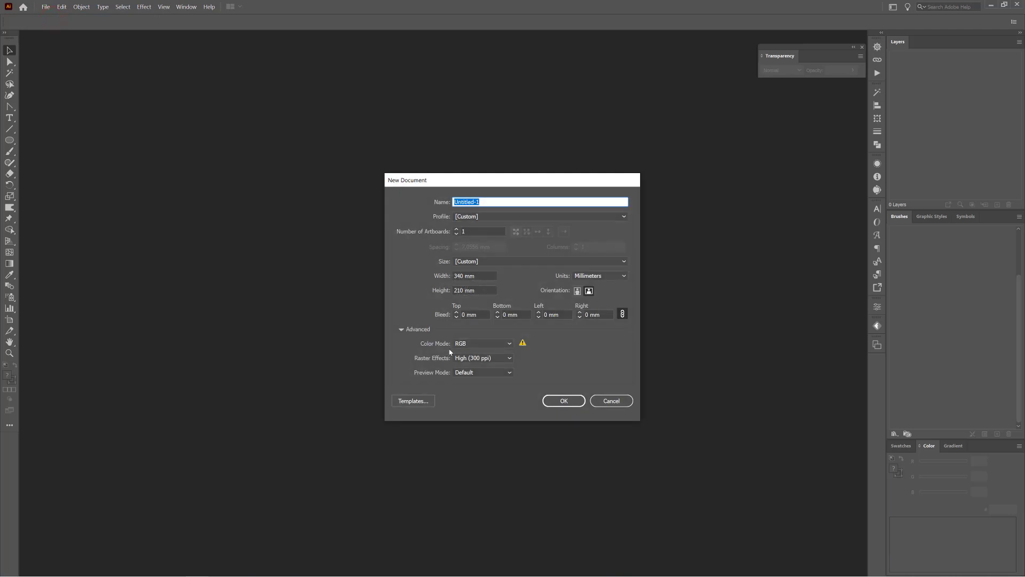
click(574, 402)
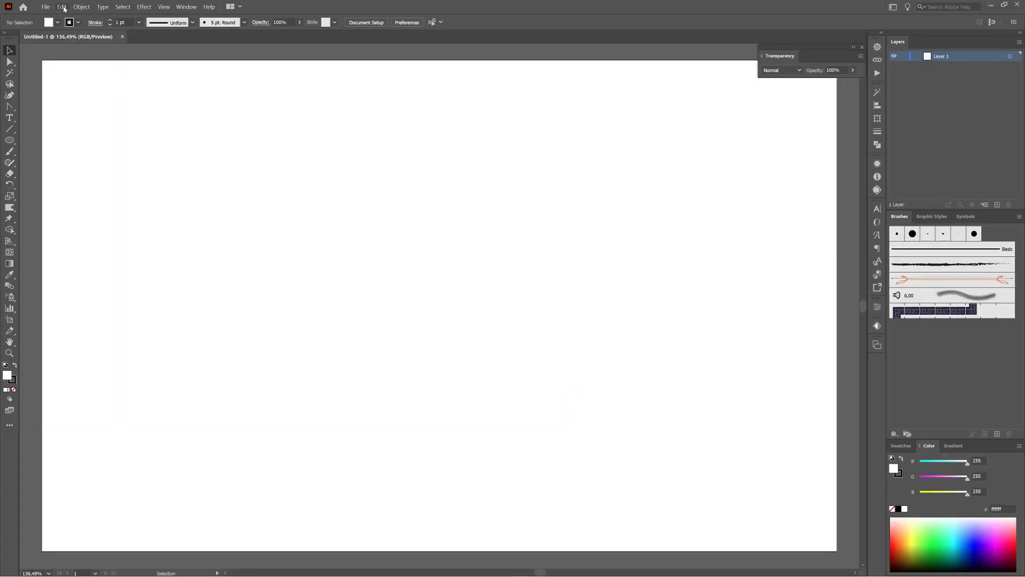
- Paste the copied brush artwork and move the whole row up near the artboard's top edge
click(64, 9)
click(73, 54)
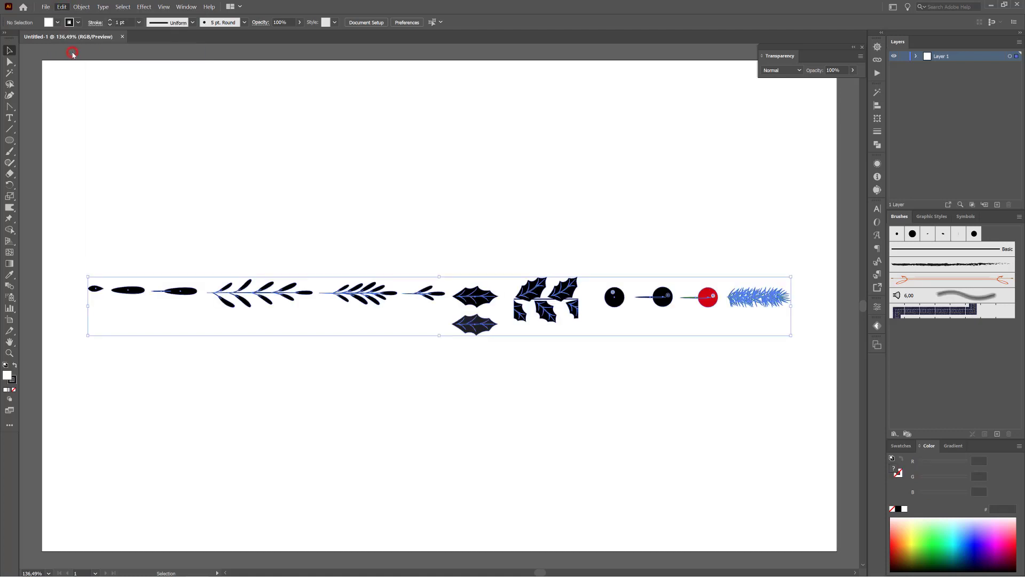
drag(482, 331, 488, 147)
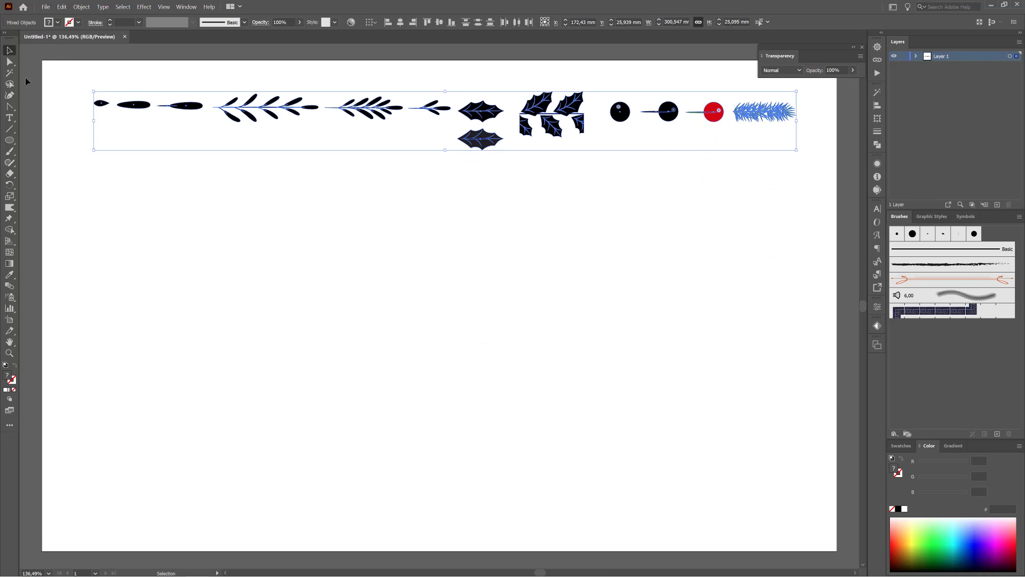
- Draw an ellipse about 7.7 × 3.7 mm below the small pointed leaf shape and fill it with black
click(8, 142)
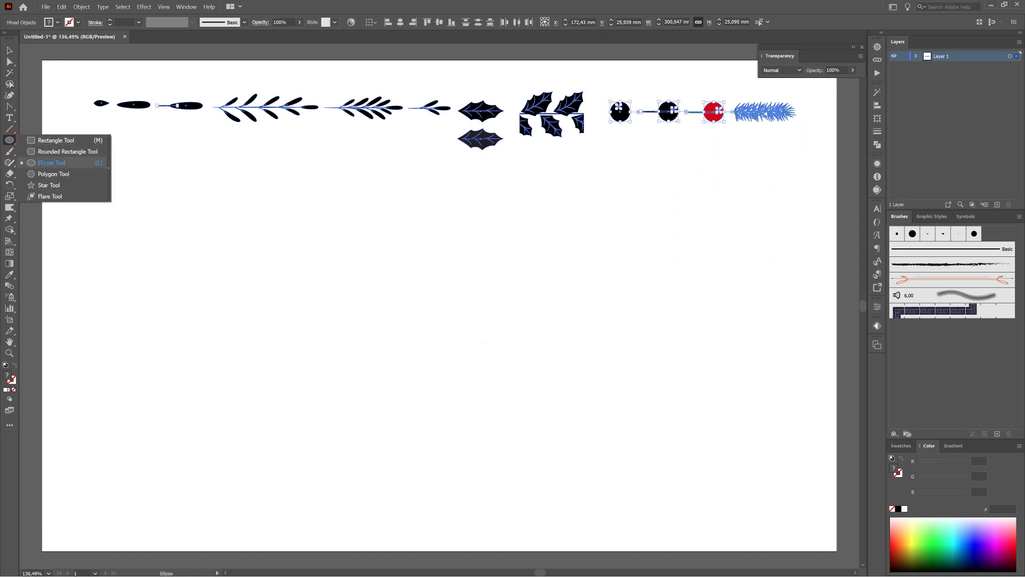
click(46, 161)
drag(91, 90, 200, 171)
drag(192, 231, 372, 236)
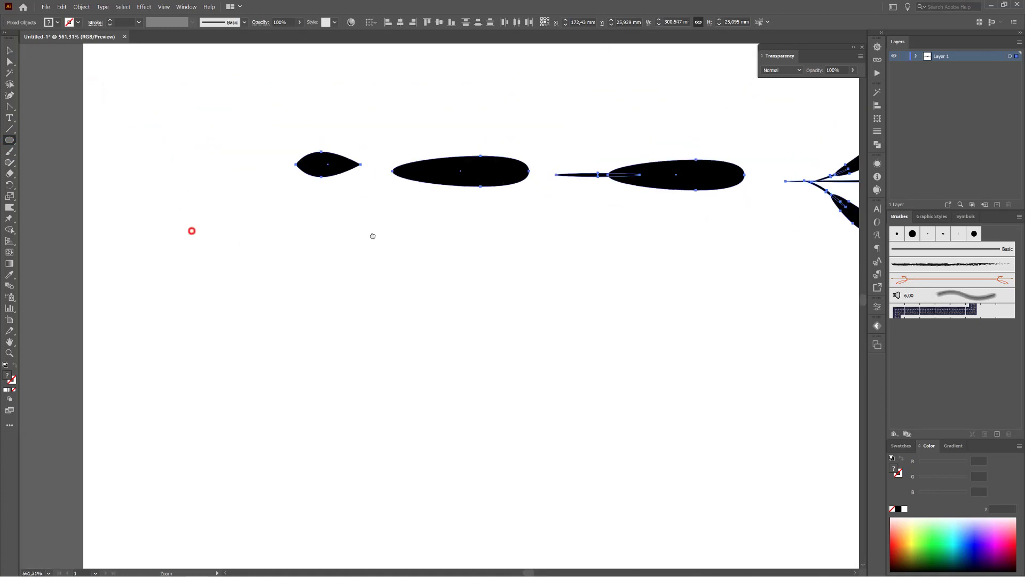
drag(299, 267, 373, 303)
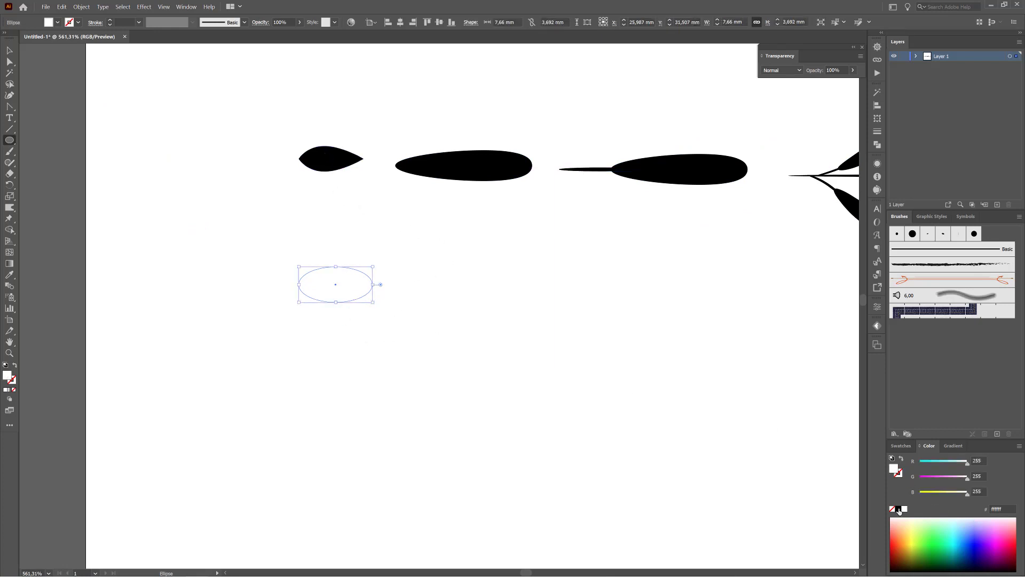
click(899, 510)
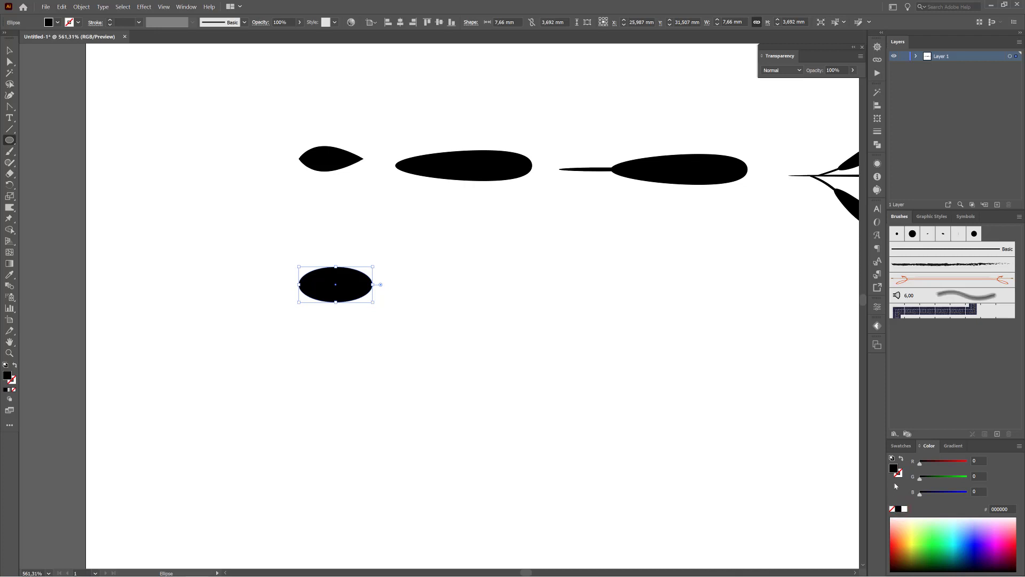
- Convert the left and right end anchor points of the small black ellipse to corner points
click(9, 62)
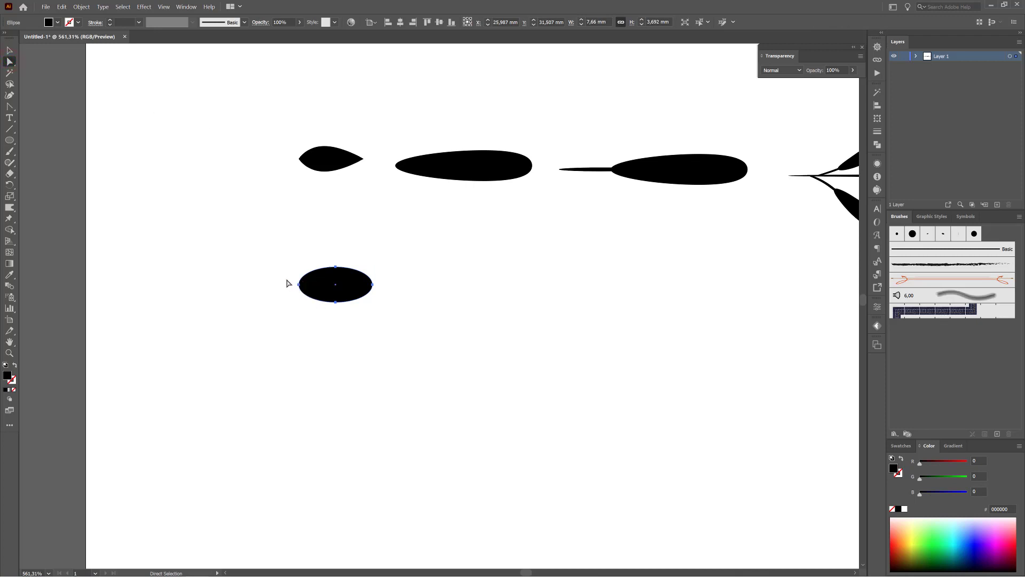
drag(287, 280, 393, 291)
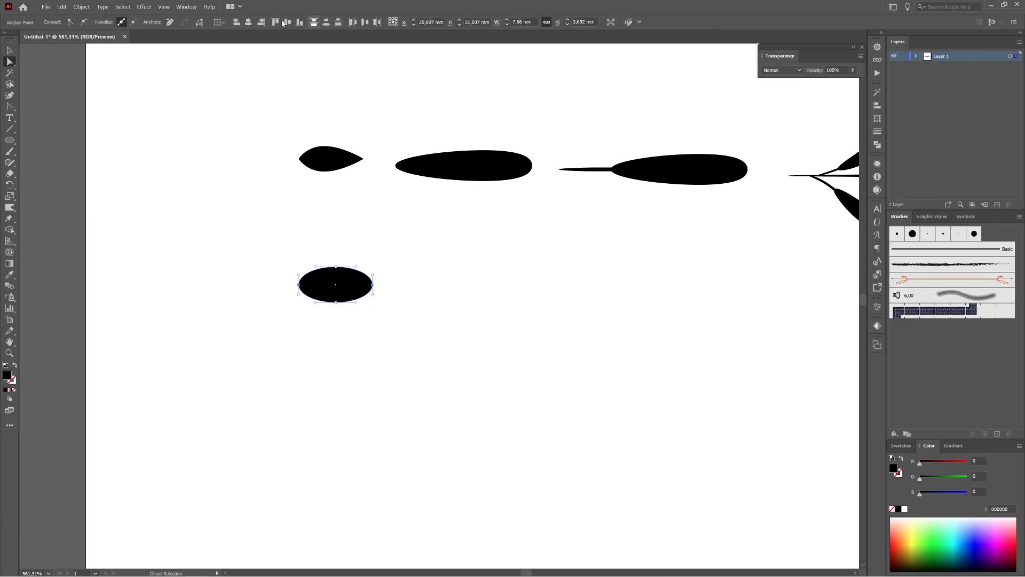
click(70, 23)
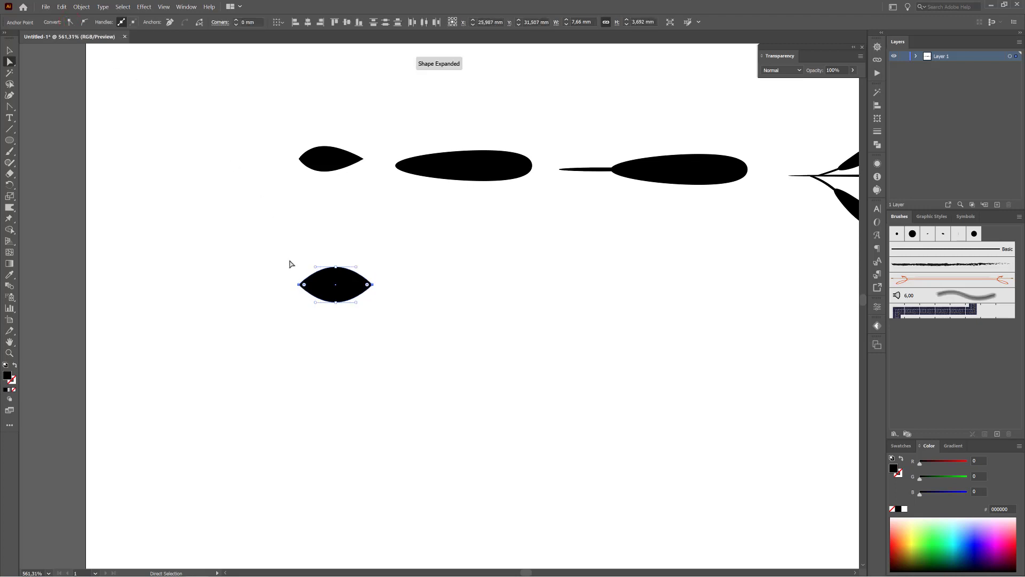
- Shift the small shape's top and bottom anchor points to the left and move the whole shape slightly up
drag(326, 250, 343, 321)
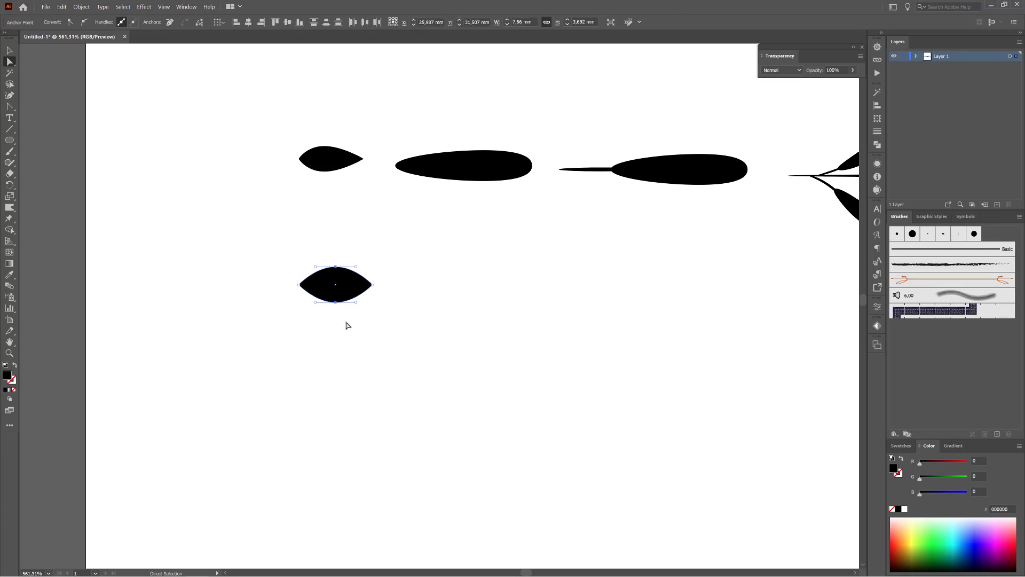
key(Left)
key(Left)
key(Left)
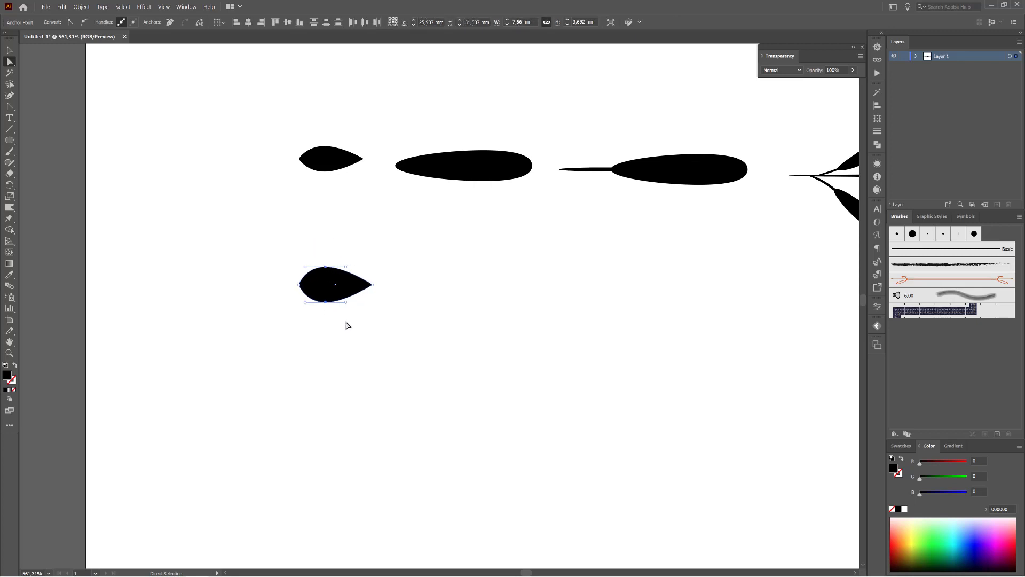
drag(350, 285, 347, 278)
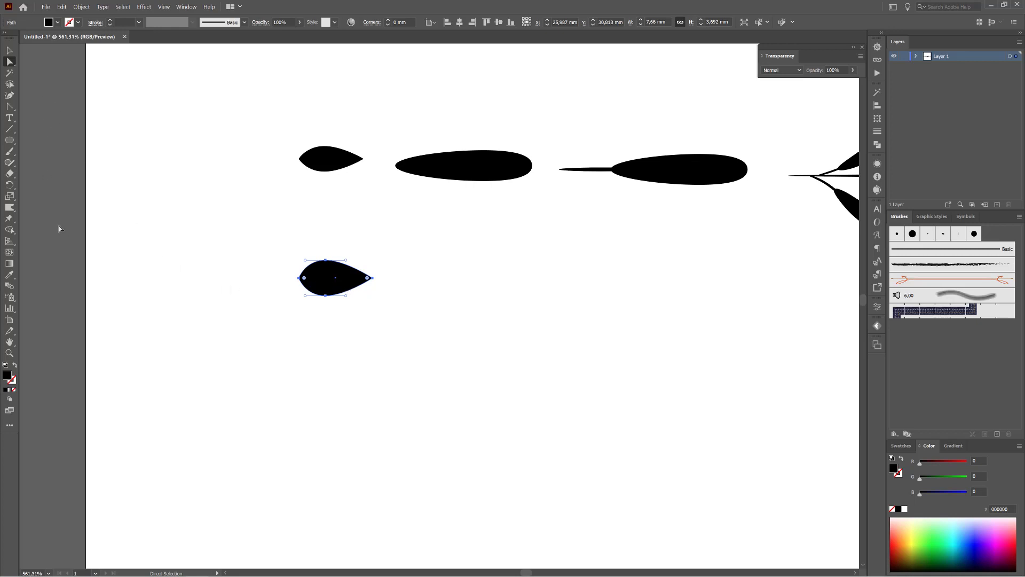
- Use Free Transform to flatten the small leaf shape to about 3.1 mm high, then place it closer to the reference leaf
click(11, 219)
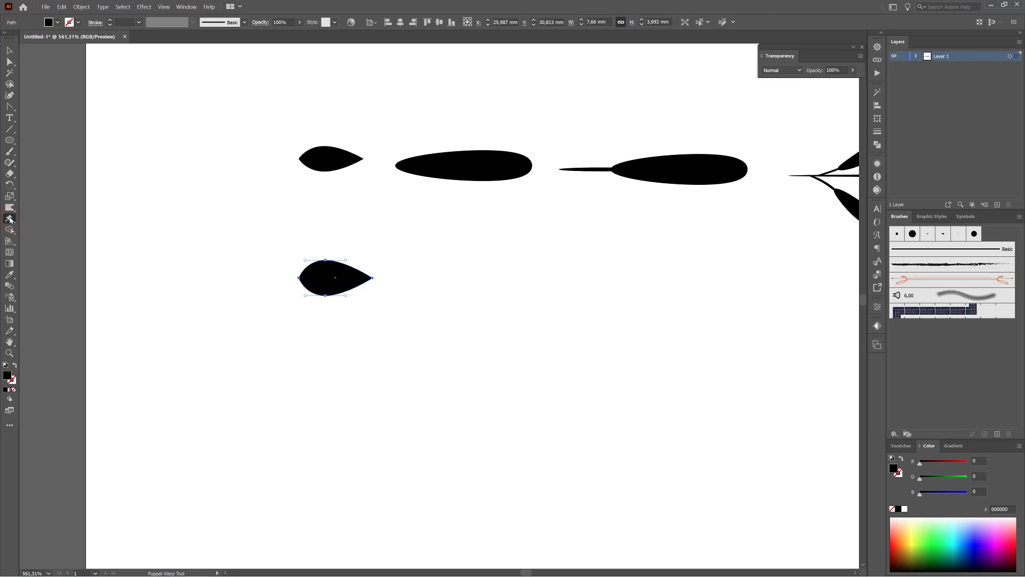
click(10, 219)
click(27, 227)
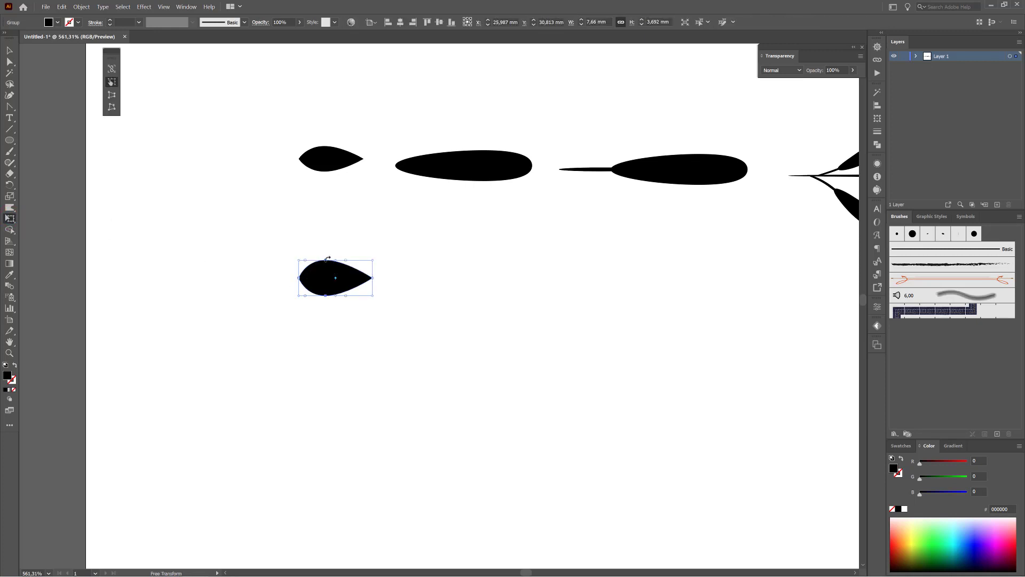
drag(334, 260, 347, 271)
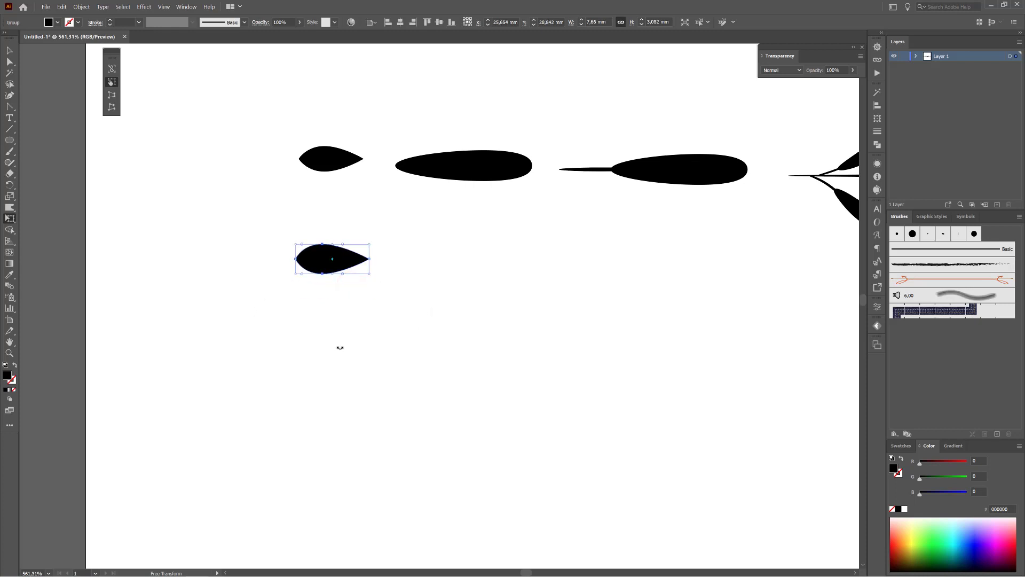
click(340, 348)
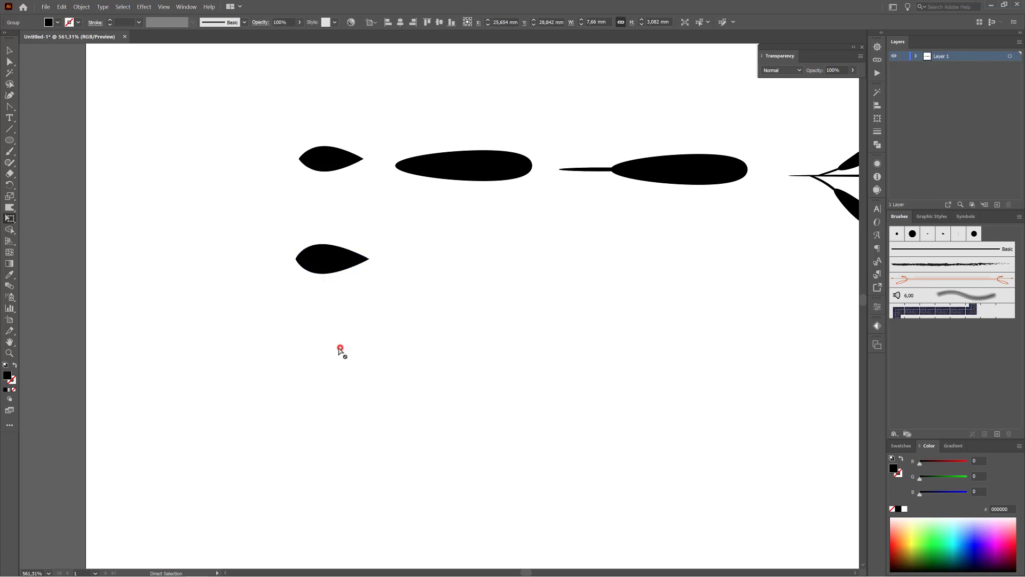
- Draw a black ellipse about 13.6 × 4.1 mm beside the small leaf and shift its top and bottom anchor points to the right
click(10, 141)
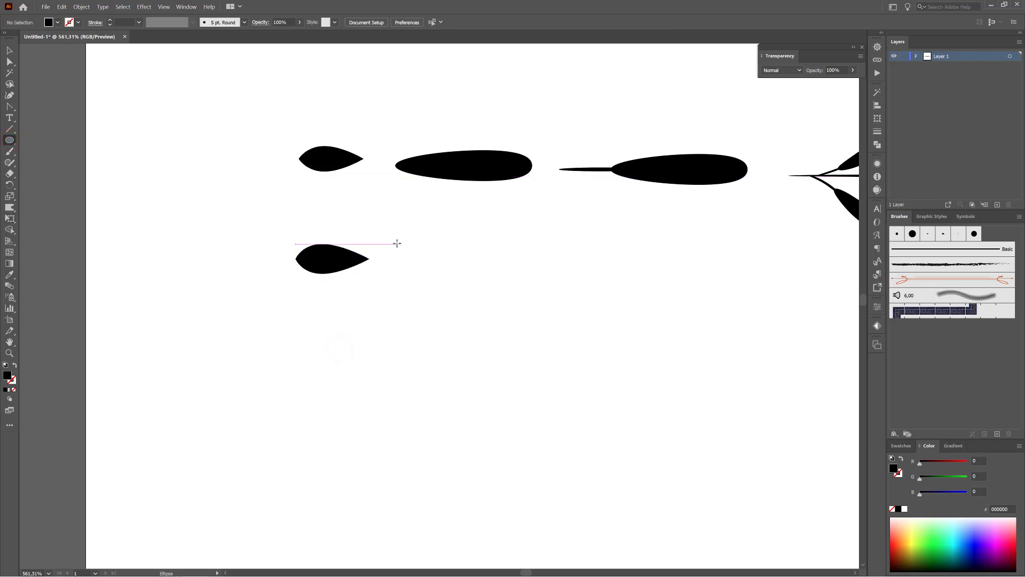
drag(398, 243, 528, 282)
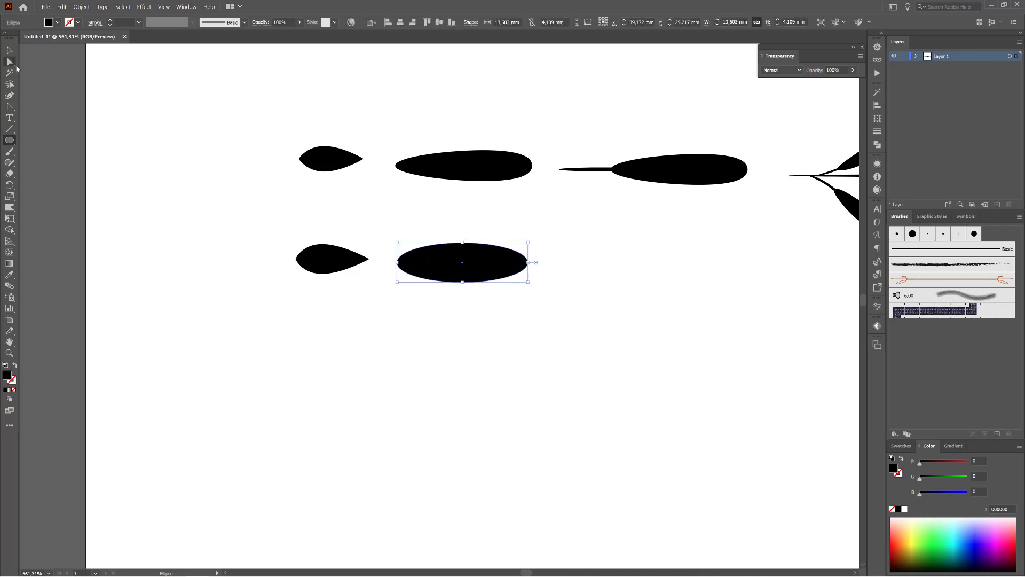
click(10, 62)
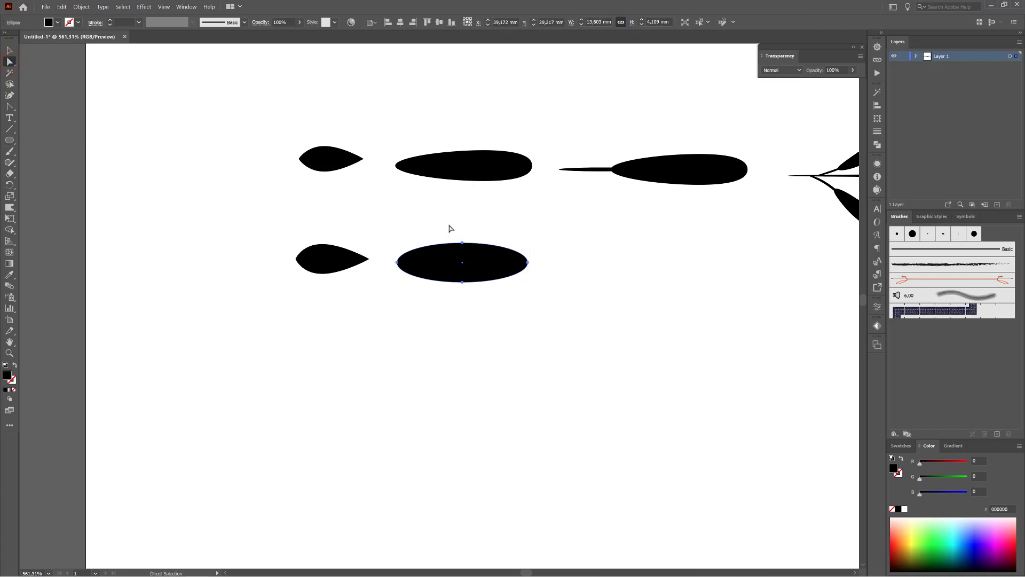
drag(449, 228, 477, 319)
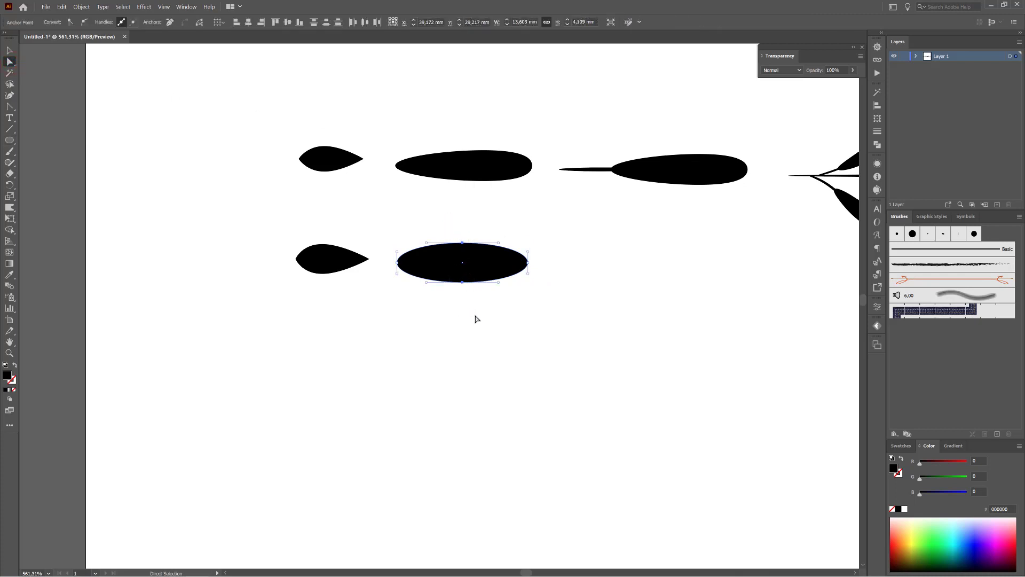
key(Right)
key(Right)
key(Right)
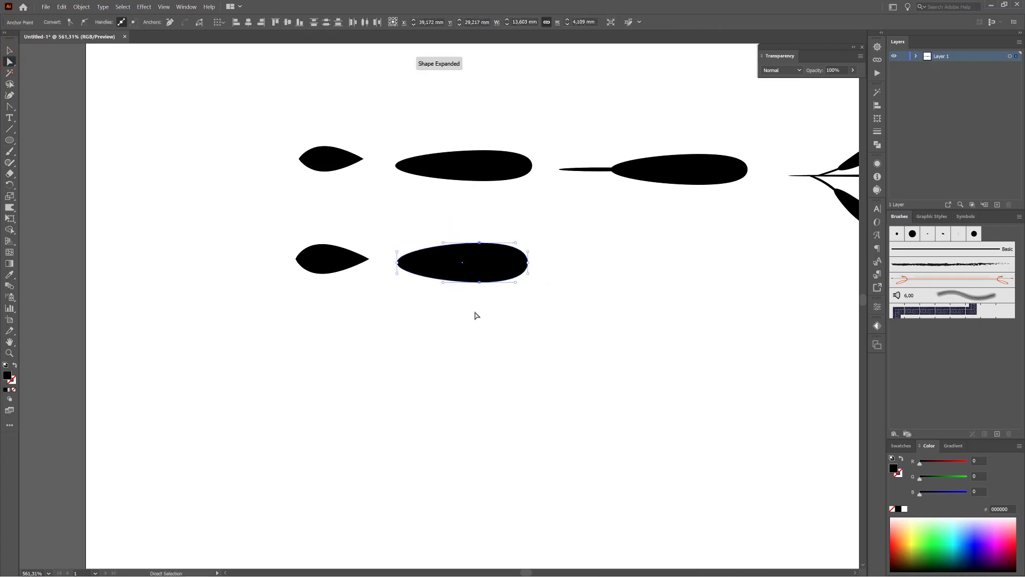
key(Right)
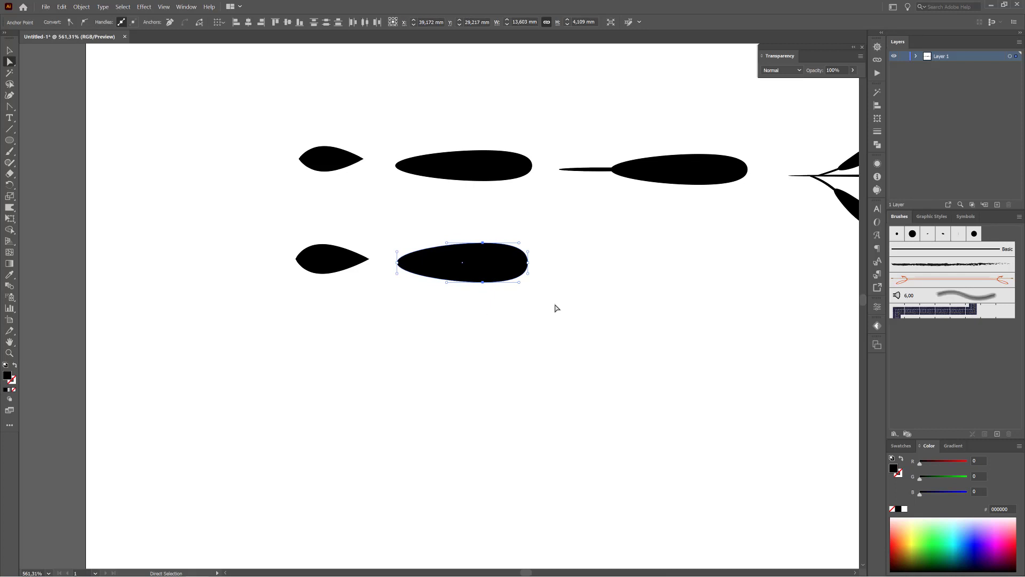
- Draw a thin black ellipse about 19.7 × 0.75 mm to the right of the long rounded leaf shape
drag(604, 298, 499, 299)
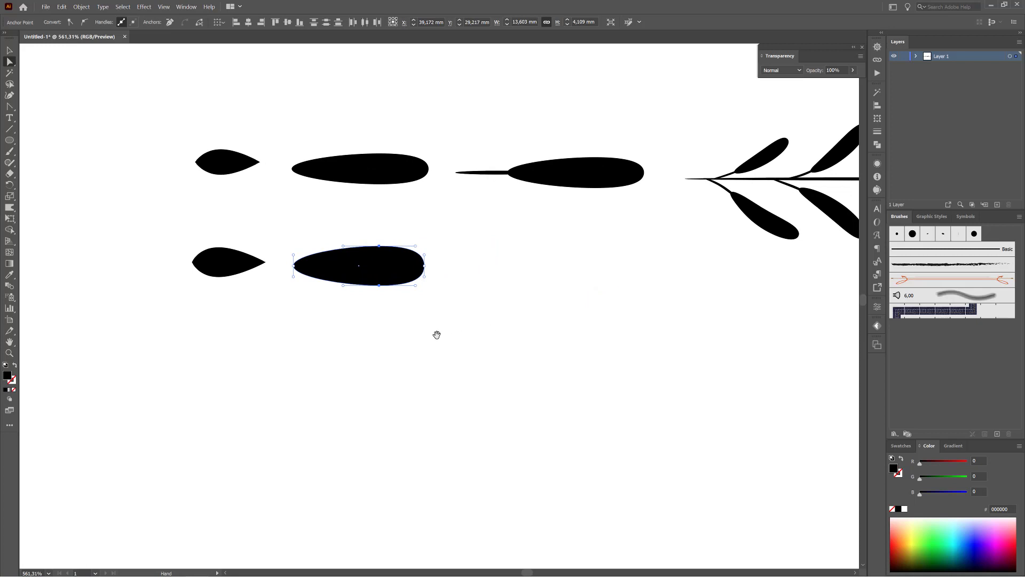
click(11, 142)
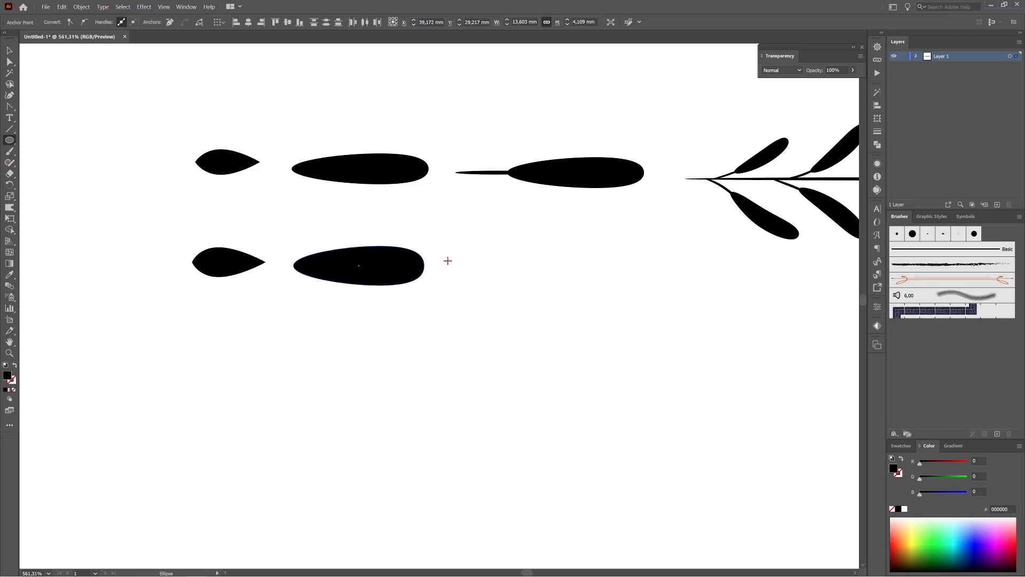
mouse_move(448, 261)
mouse_down()
mouse_move(529, 273)
mouse_move(637, 268)
mouse_up()
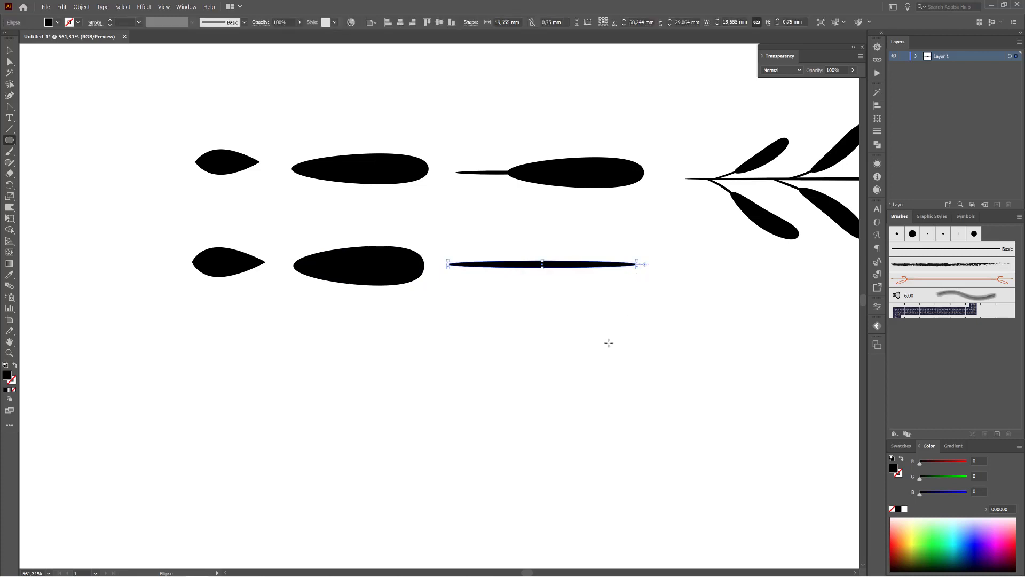
- Duplicate the long rounded leaf shape and place the copy over the right part of the thin ellipse
click(9, 50)
click(379, 275)
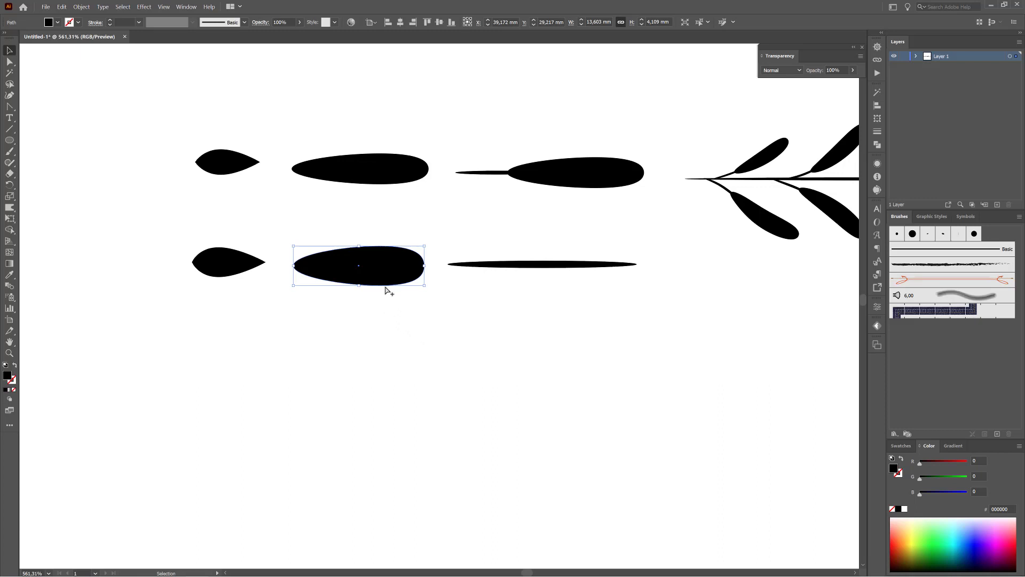
key(ctrl+alt)
drag(393, 275, 623, 268)
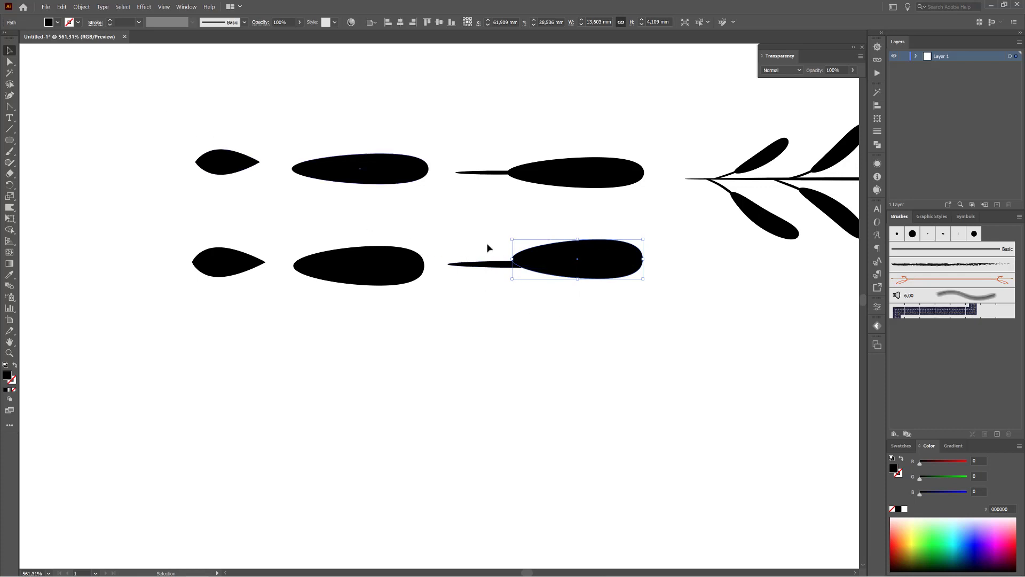
- Align the thin ellipse and the overlapping leaf by their vertical centres and unite them into one stemmed leaf level with the neighbouring leaf
drag(490, 225, 580, 328)
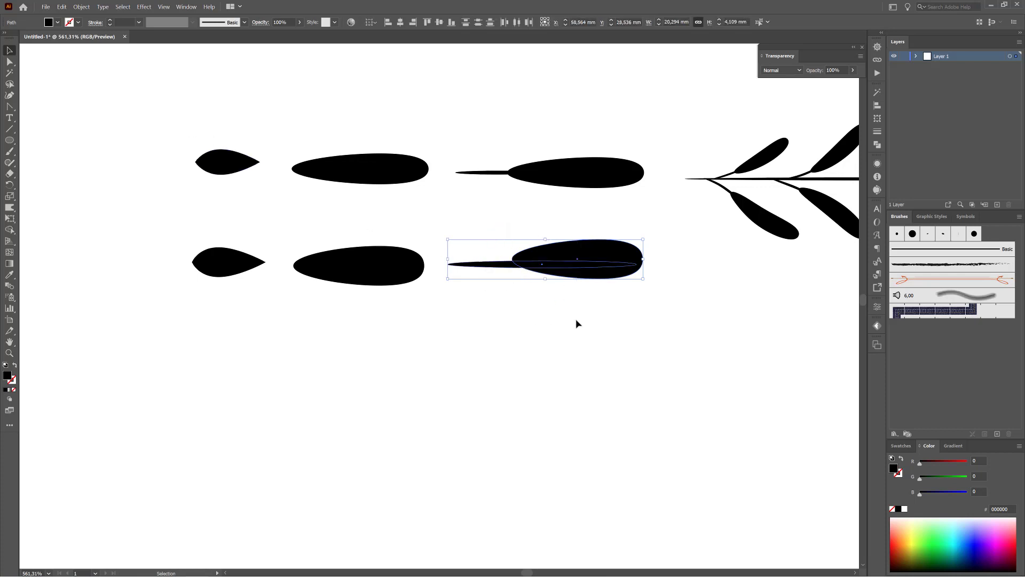
click(376, 24)
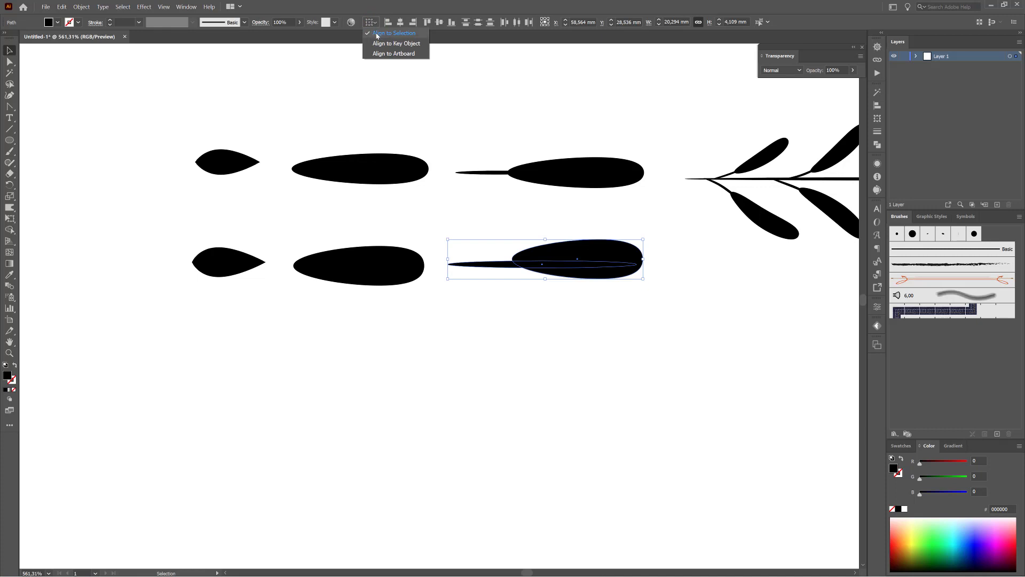
click(408, 9)
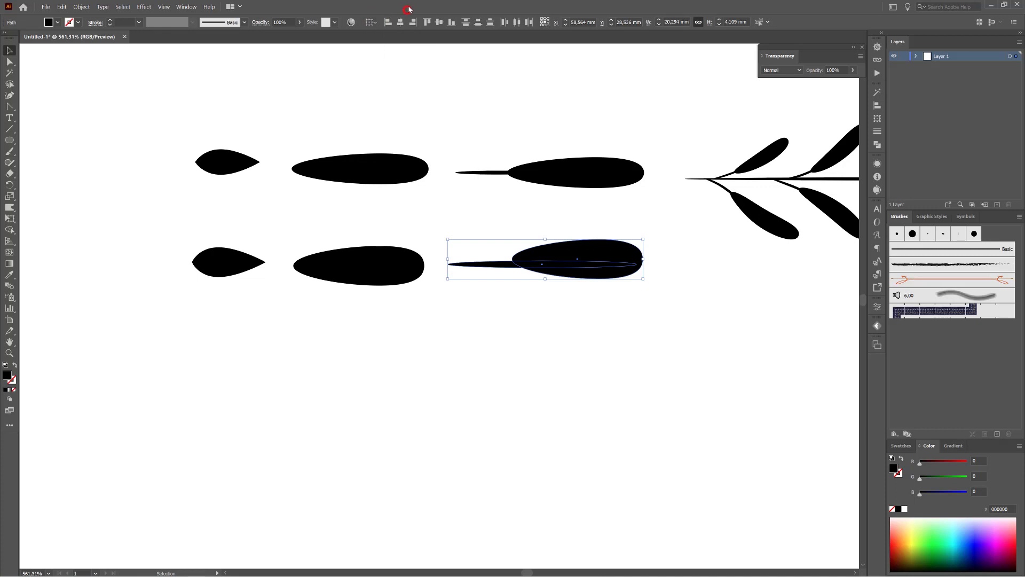
click(439, 22)
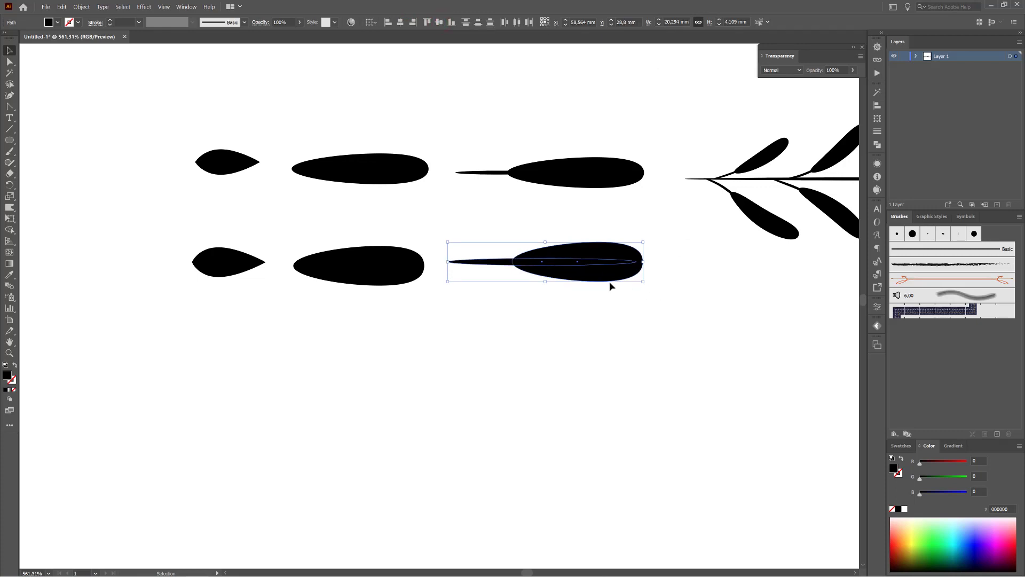
drag(608, 277, 608, 282)
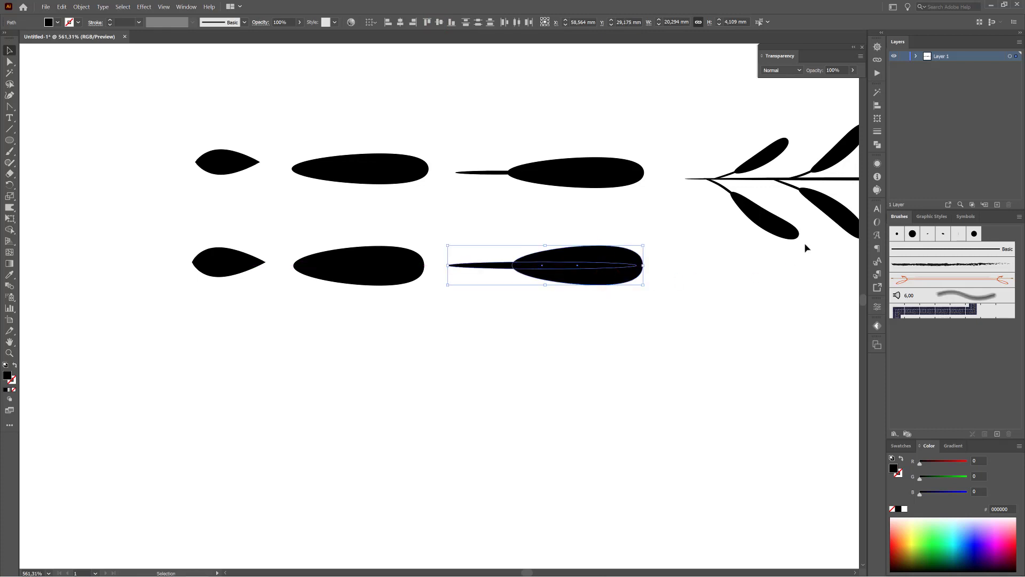
click(877, 144)
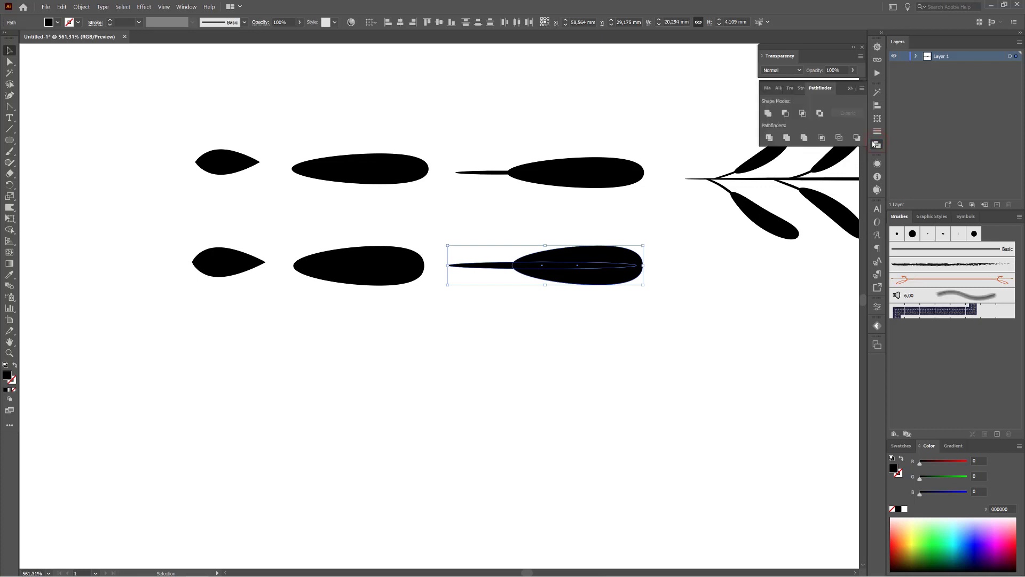
click(769, 113)
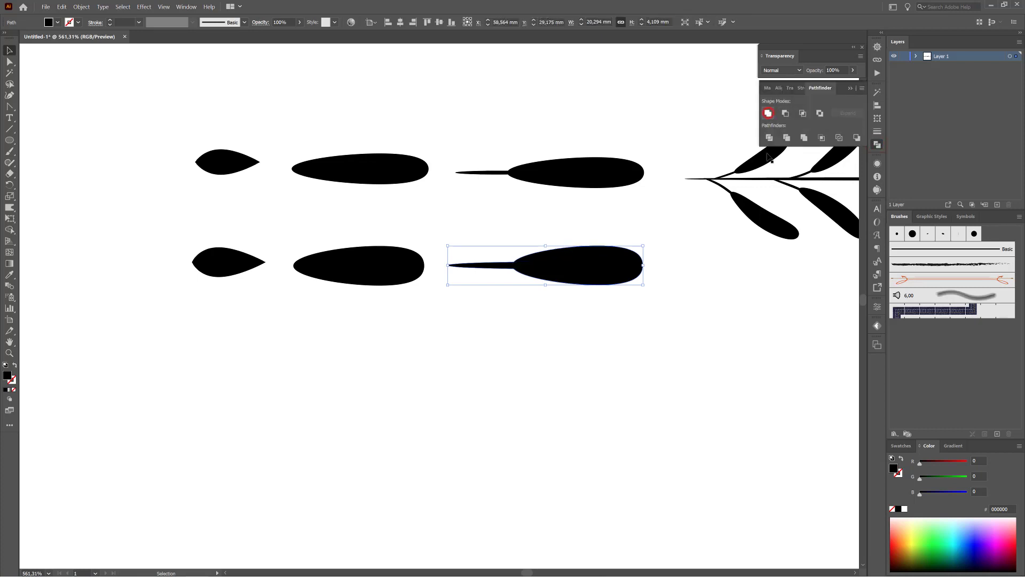
- Move the three drawn leaf shapes straight down by about 4.64 mm, away from the reference row
drag(729, 314, 638, 302)
drag(702, 301, 591, 314)
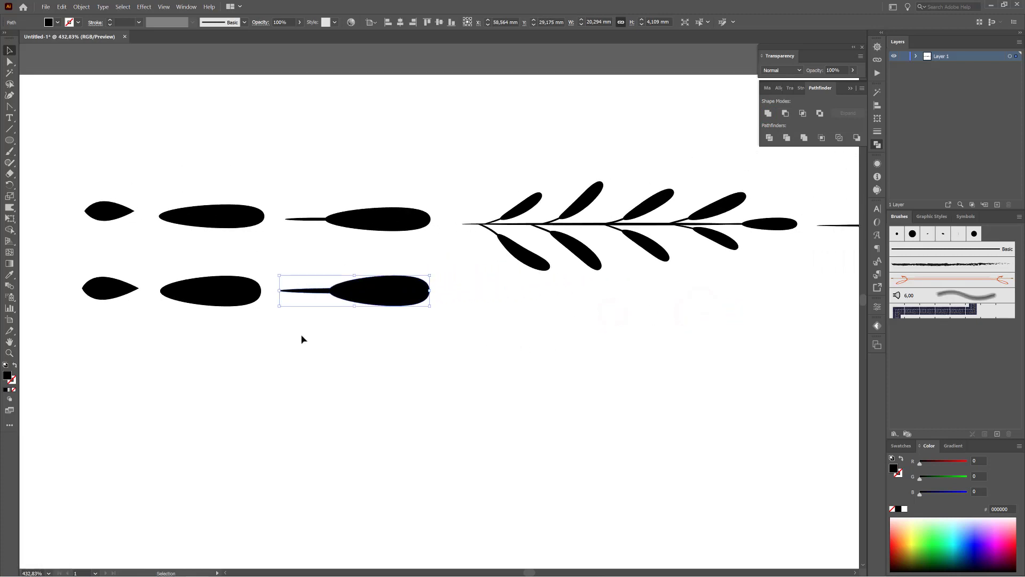
drag(96, 260, 396, 299)
drag(397, 296, 397, 313)
drag(398, 323, 399, 334)
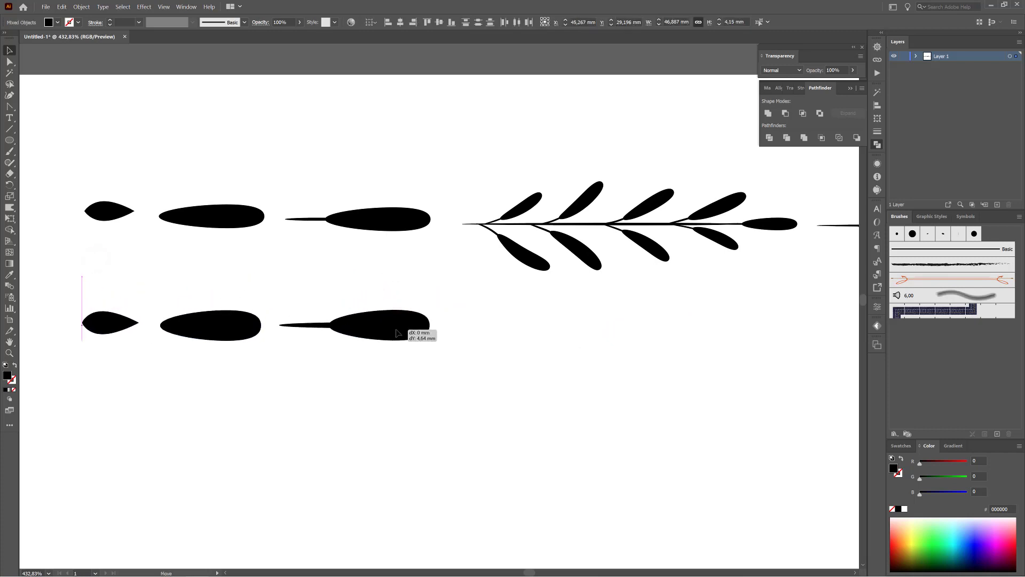
click(501, 367)
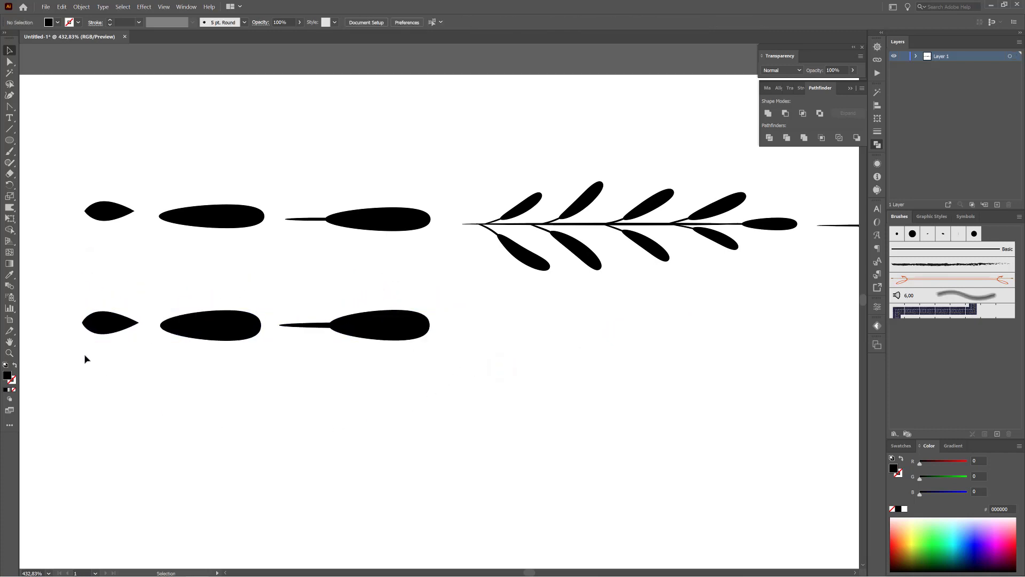
click(96, 324)
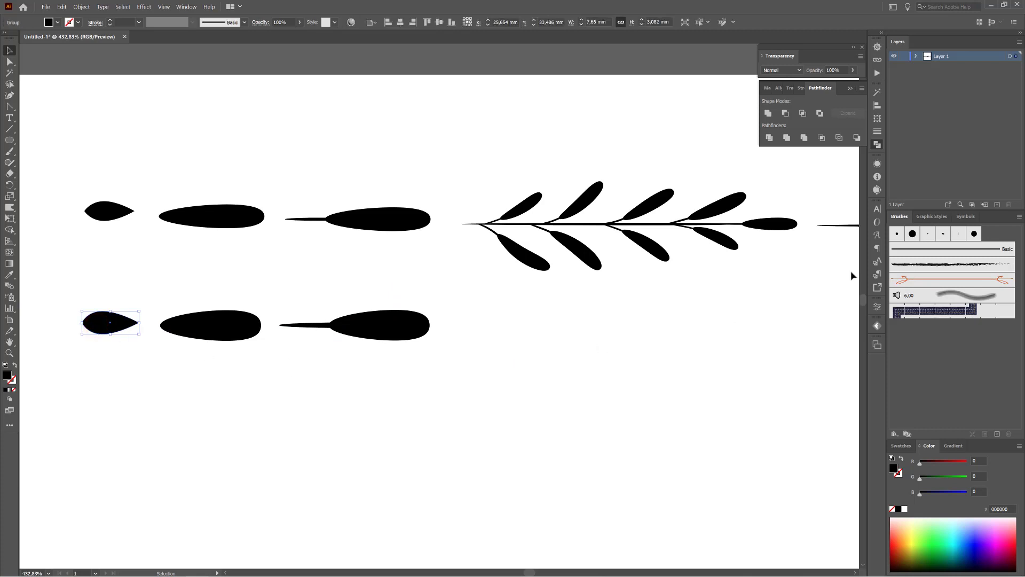
click(905, 216)
click(1020, 217)
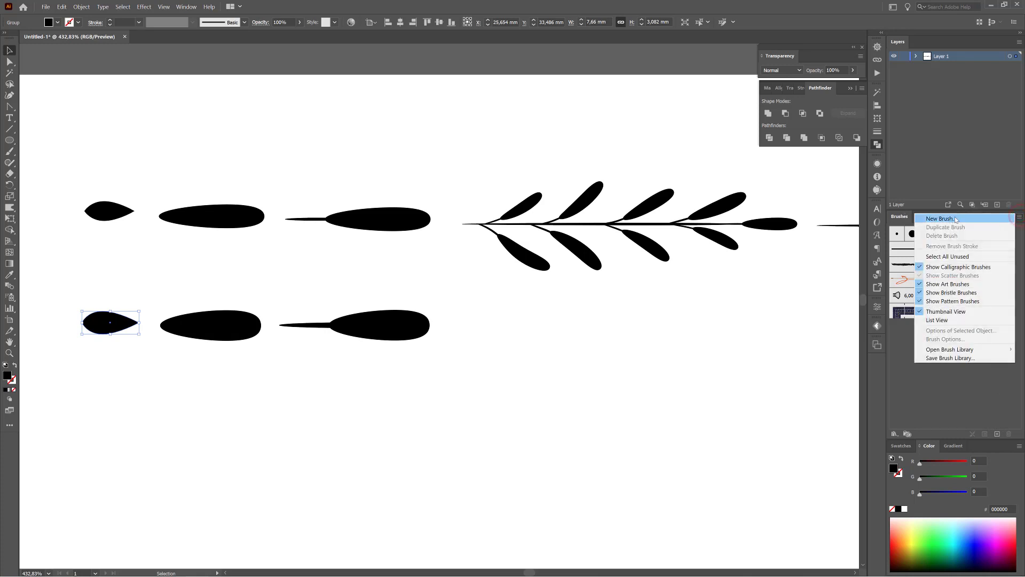
click(770, 10)
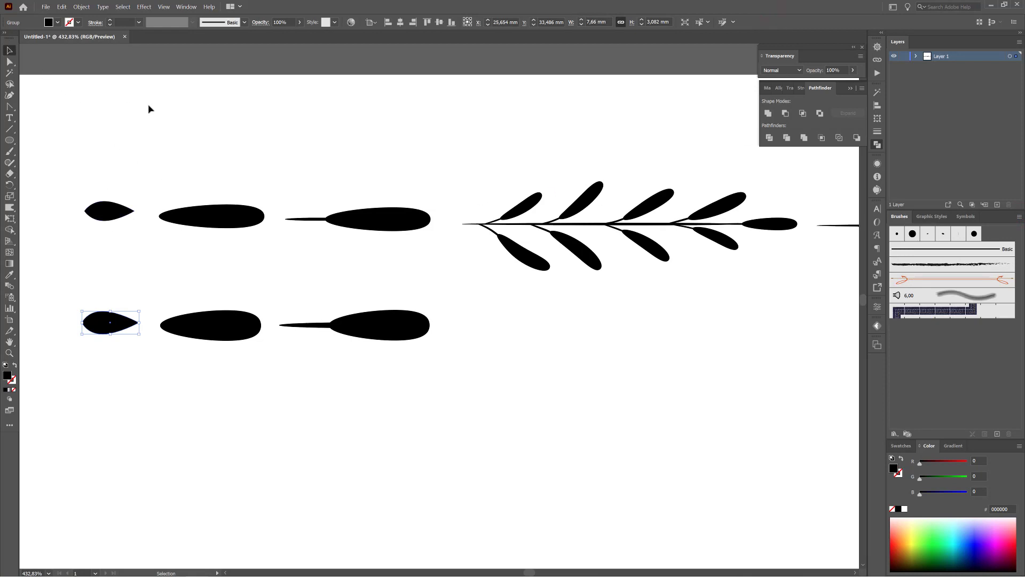
click(132, 363)
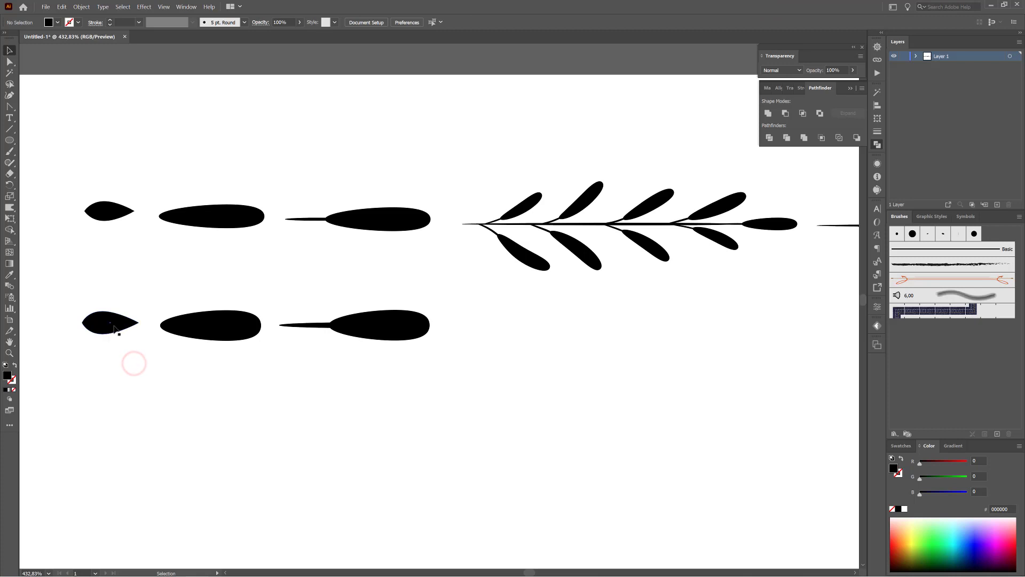
- Create an art brush from the small pointed leaf in the lower row with the colorization method Tints
click(115, 327)
mouse_move(115, 327)
mouse_down()
mouse_move(503, 448)
mouse_move(934, 390)
mouse_move(939, 356)
mouse_up()
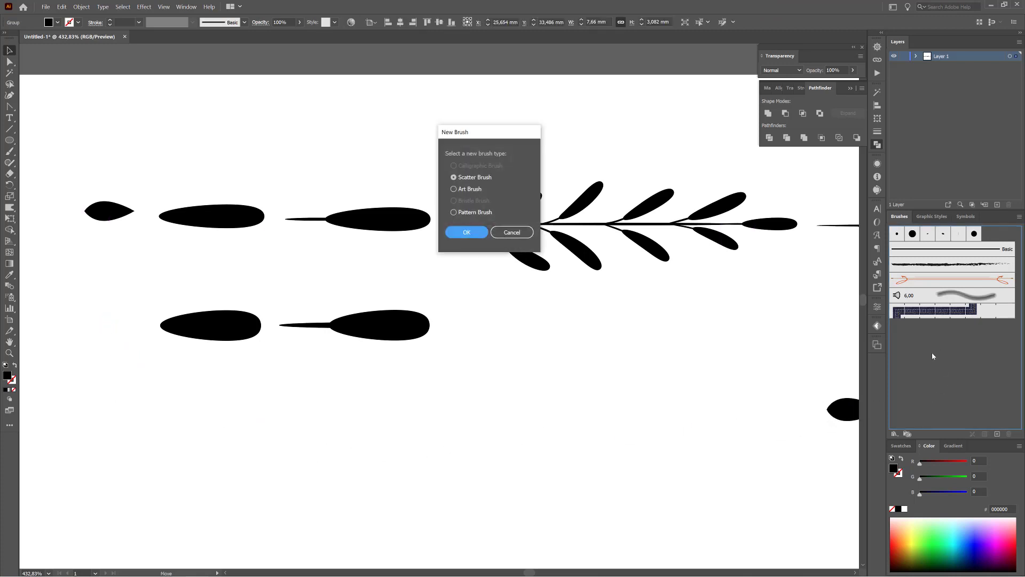
click(455, 189)
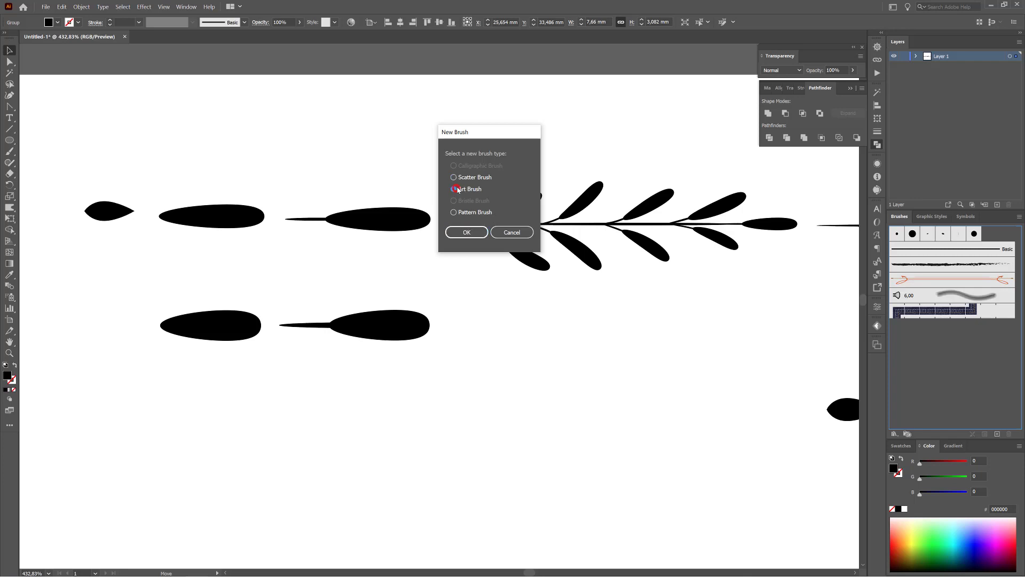
click(466, 233)
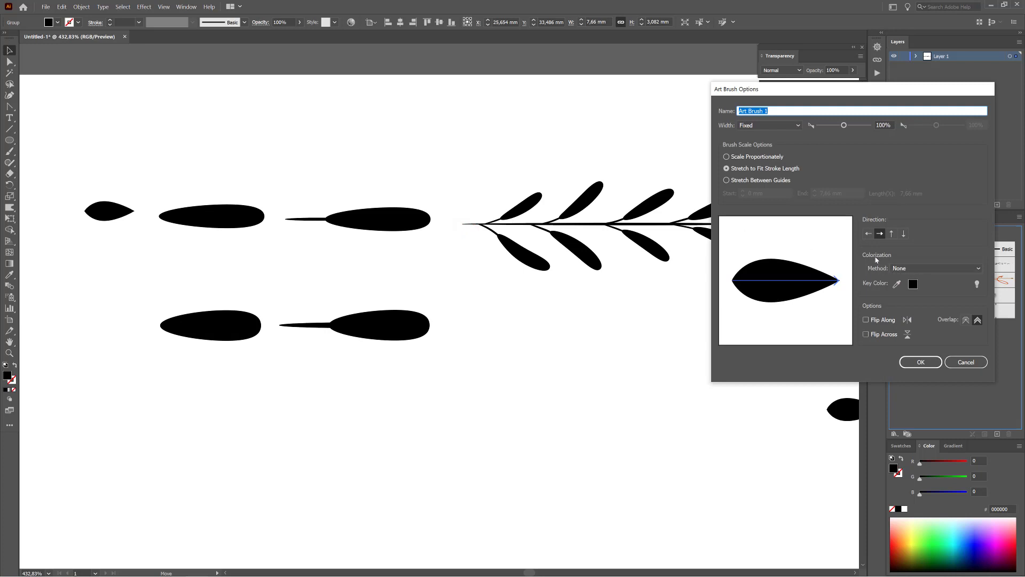
click(908, 269)
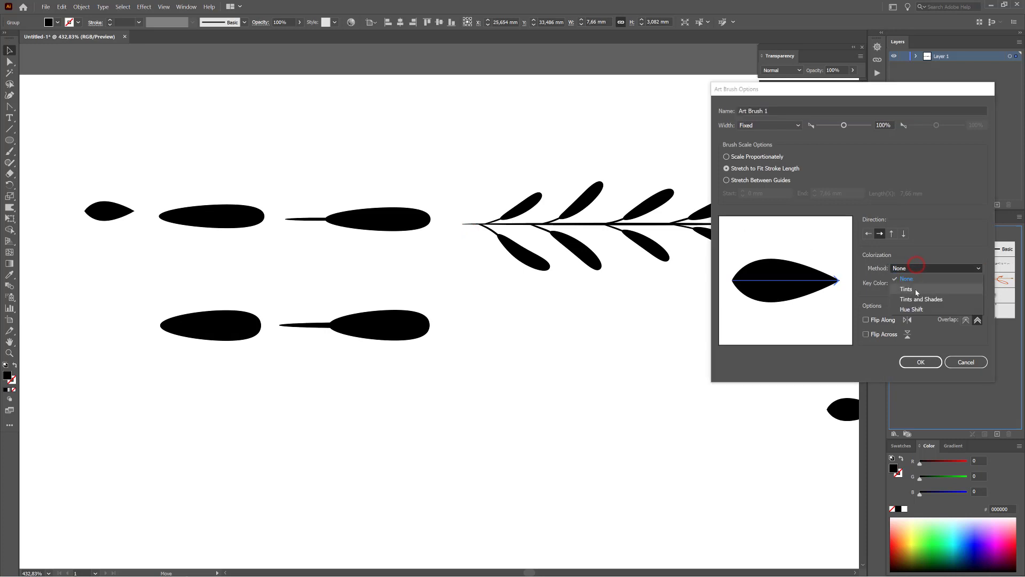
click(915, 288)
click(922, 362)
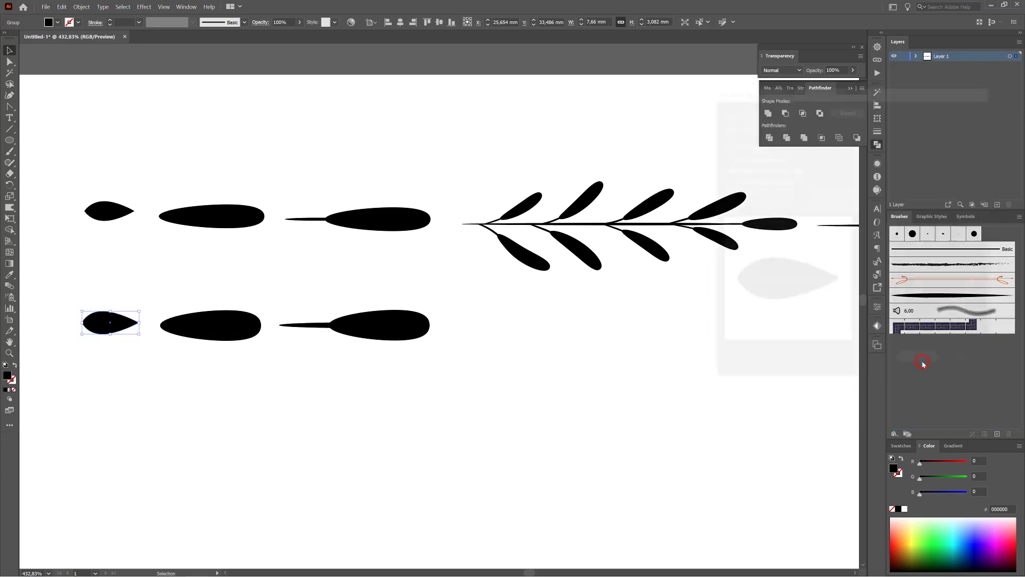
click(263, 414)
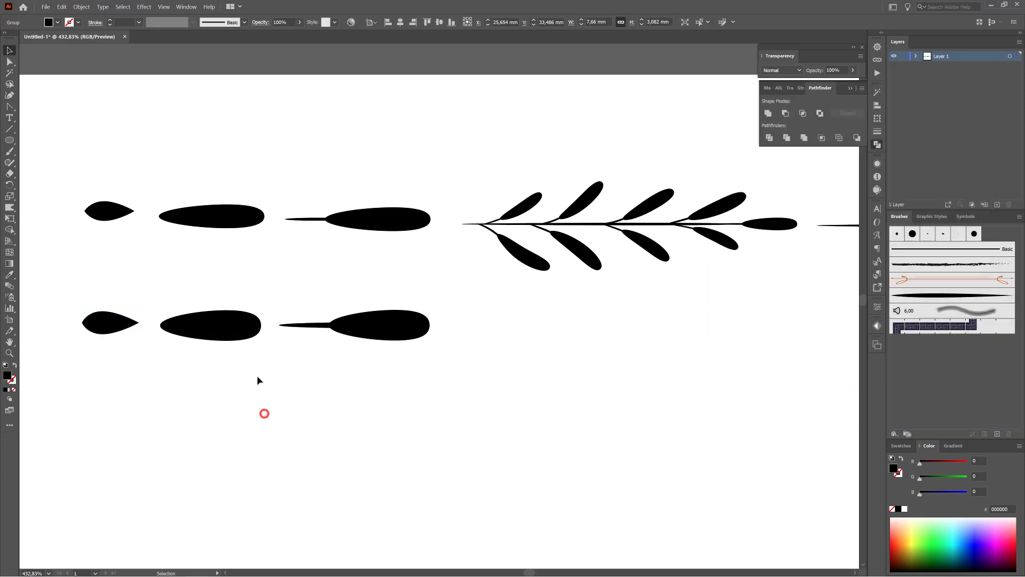
- Create an art brush from the long rounded leaf without a stem in the lower row, using Tints colorization
click(233, 332)
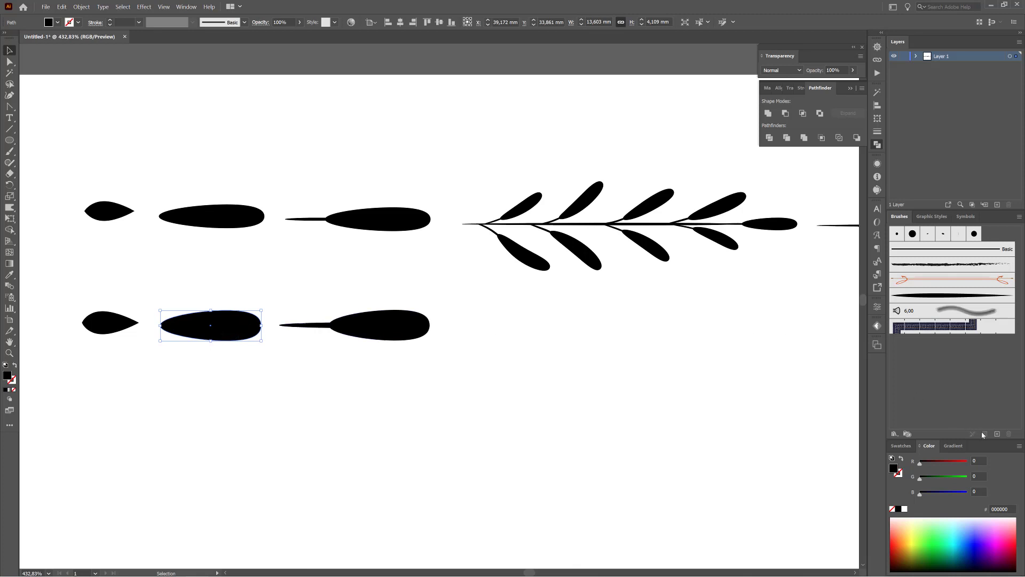
click(998, 434)
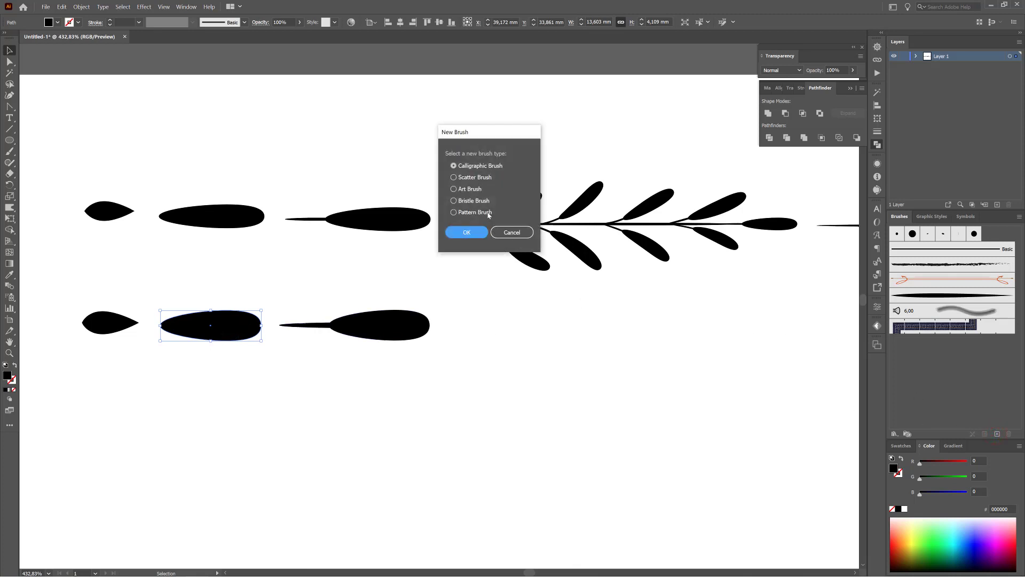
click(471, 189)
click(467, 232)
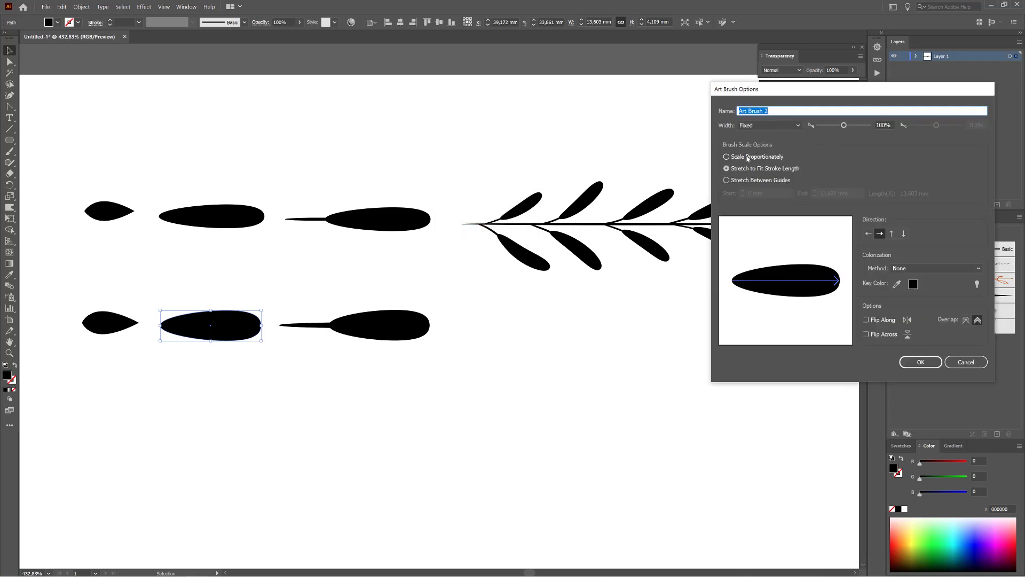
click(925, 269)
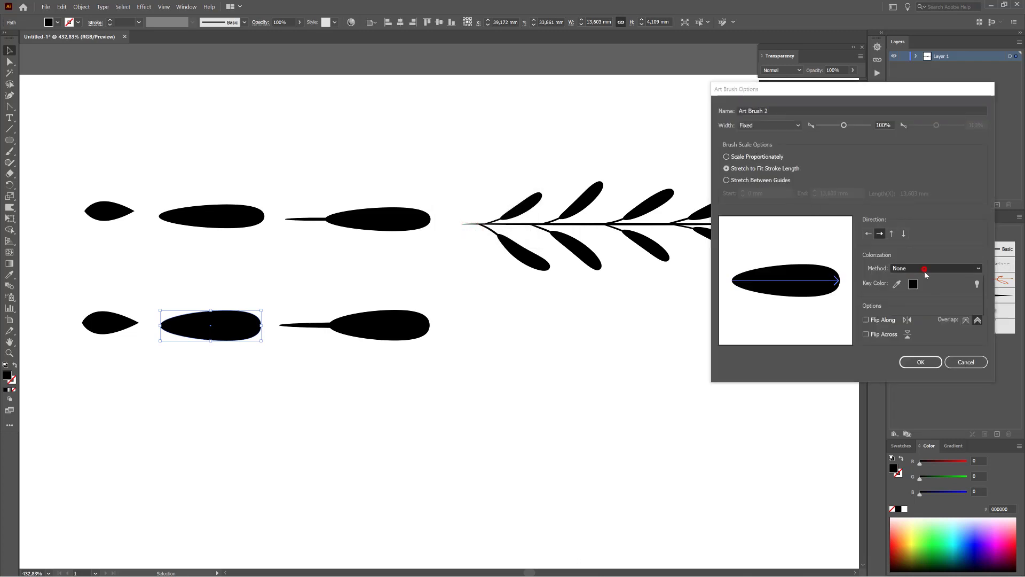
click(916, 291)
click(916, 362)
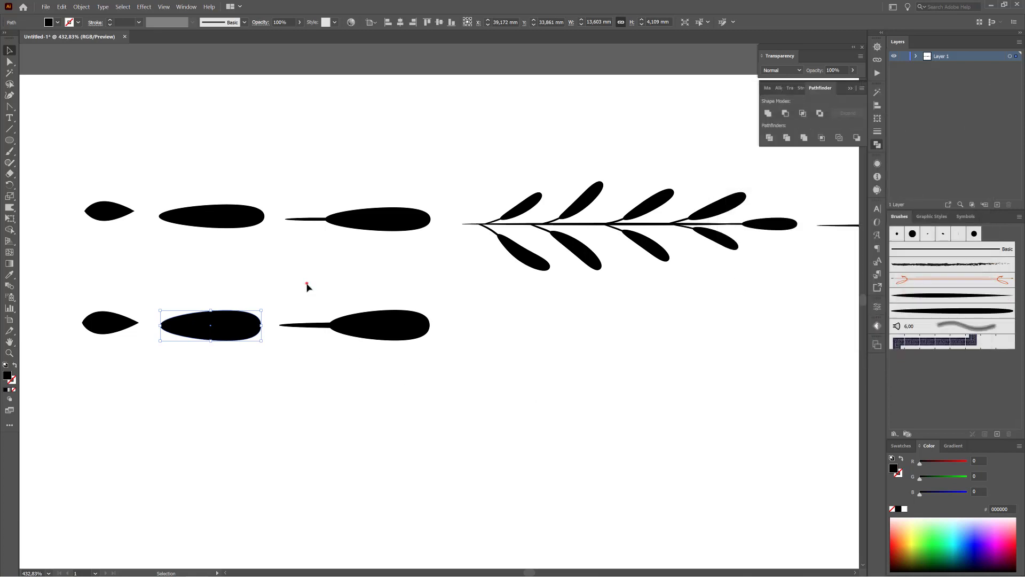
- Create an art brush from the stemmed leaf in the lower row with Scale Proportionately and Tints colorization
drag(308, 287, 400, 391)
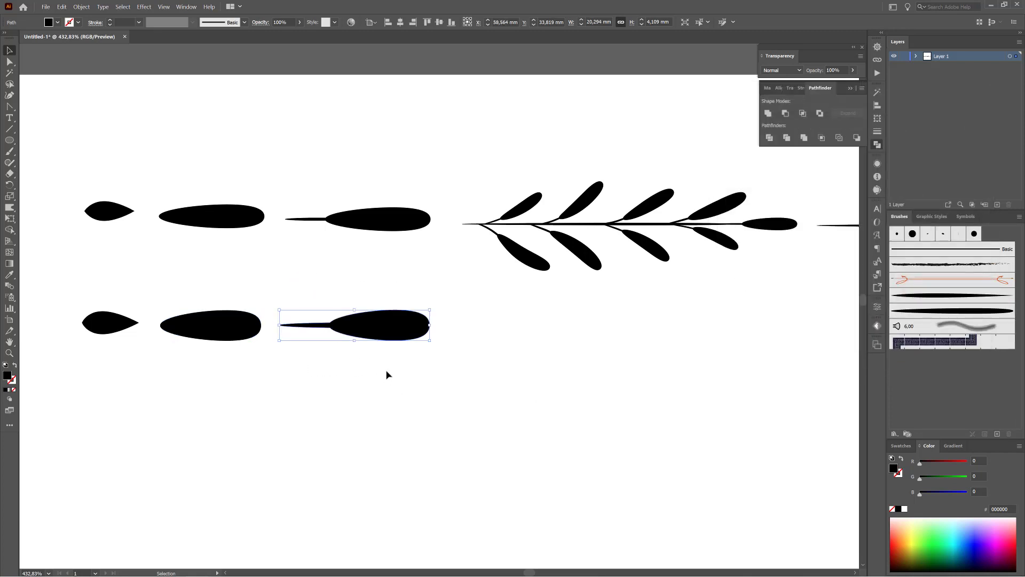
click(1021, 217)
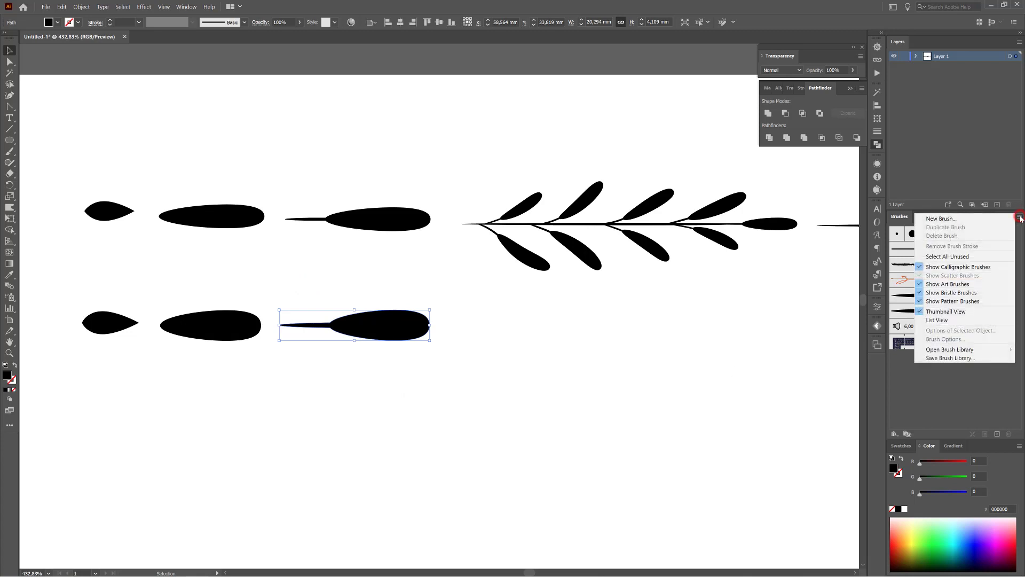
click(943, 221)
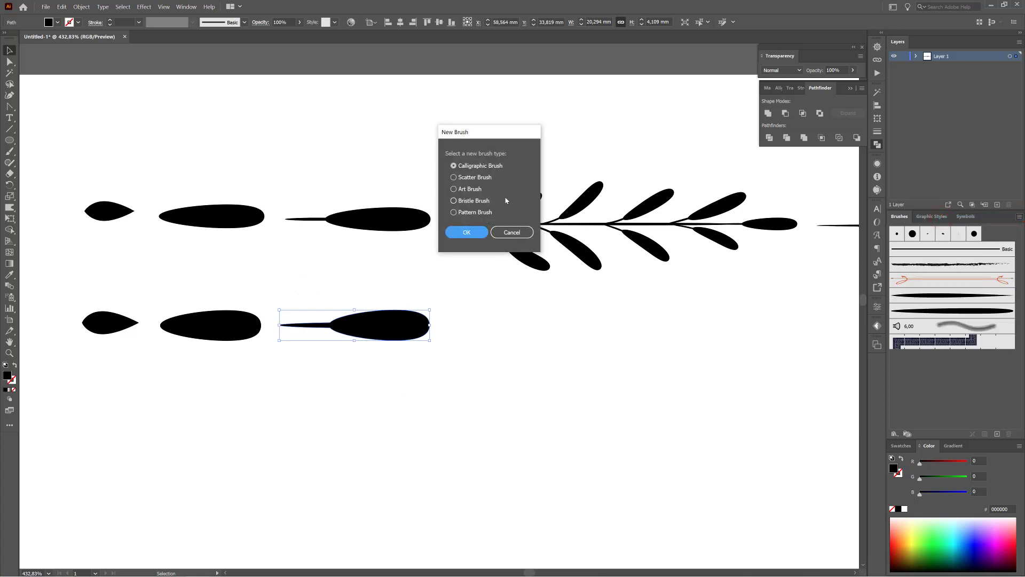
click(469, 190)
click(467, 231)
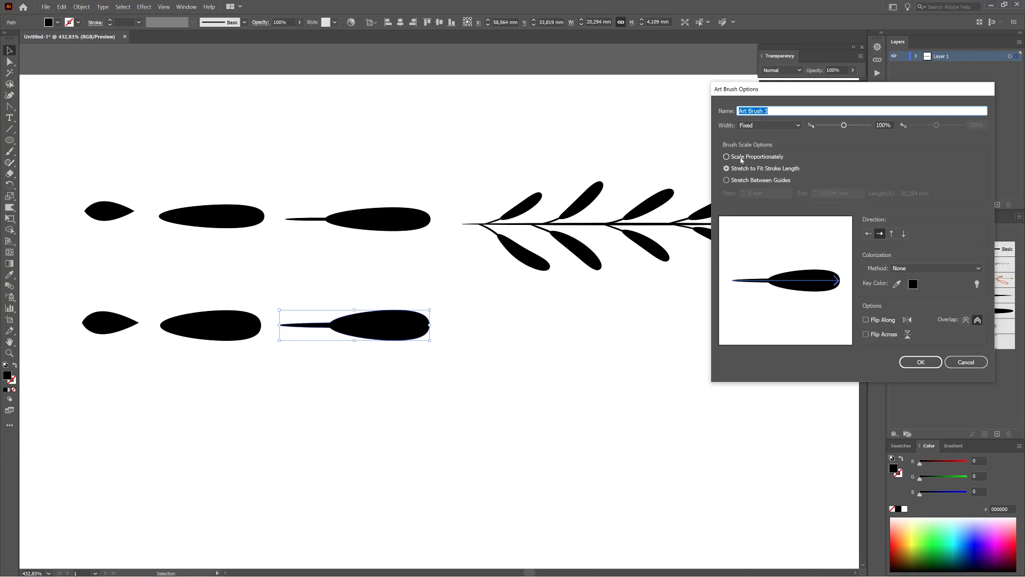
click(740, 159)
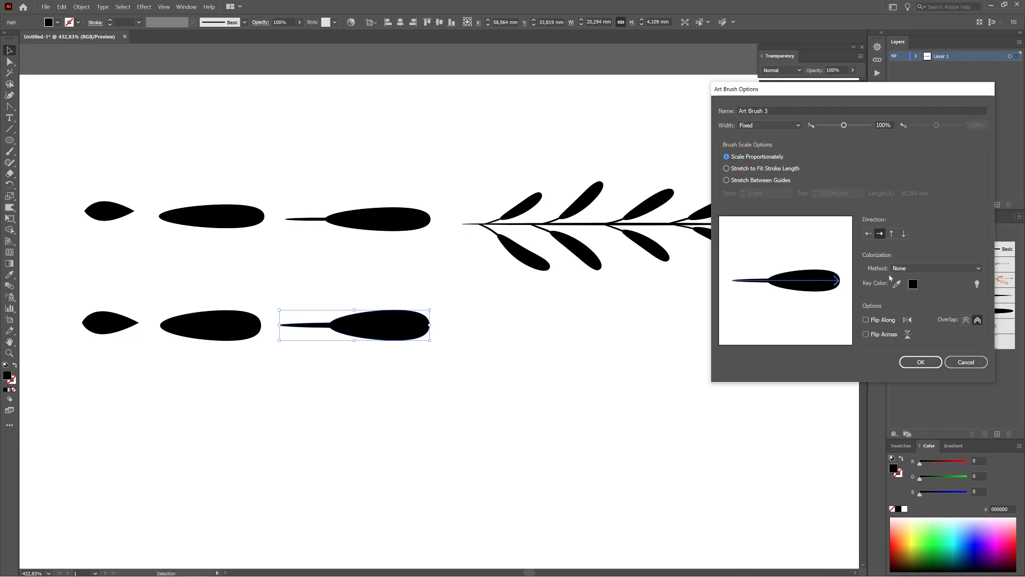
click(913, 270)
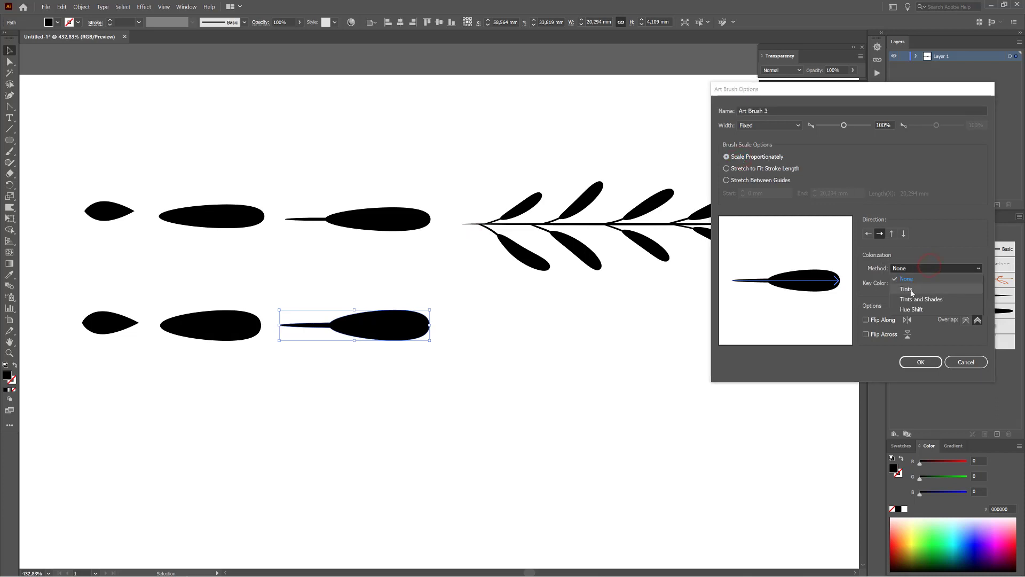
click(912, 293)
click(927, 362)
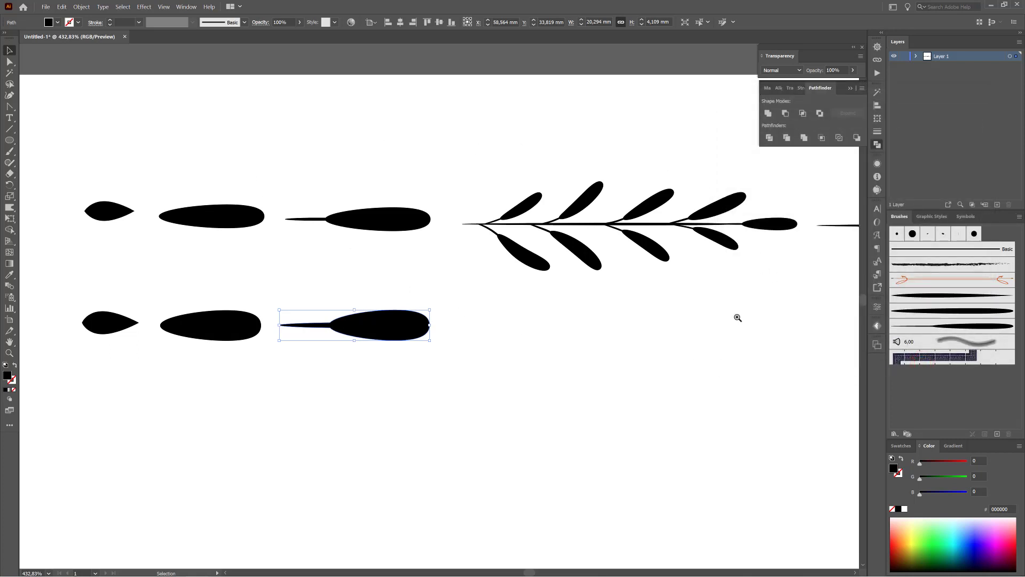
- Deselect the artwork, set the Paintbrush options with Keep Selected off and Edit Selected Paths within 12 pixels, and choose the long rounded leaf brush
drag(738, 314, 472, 293)
drag(570, 303, 549, 297)
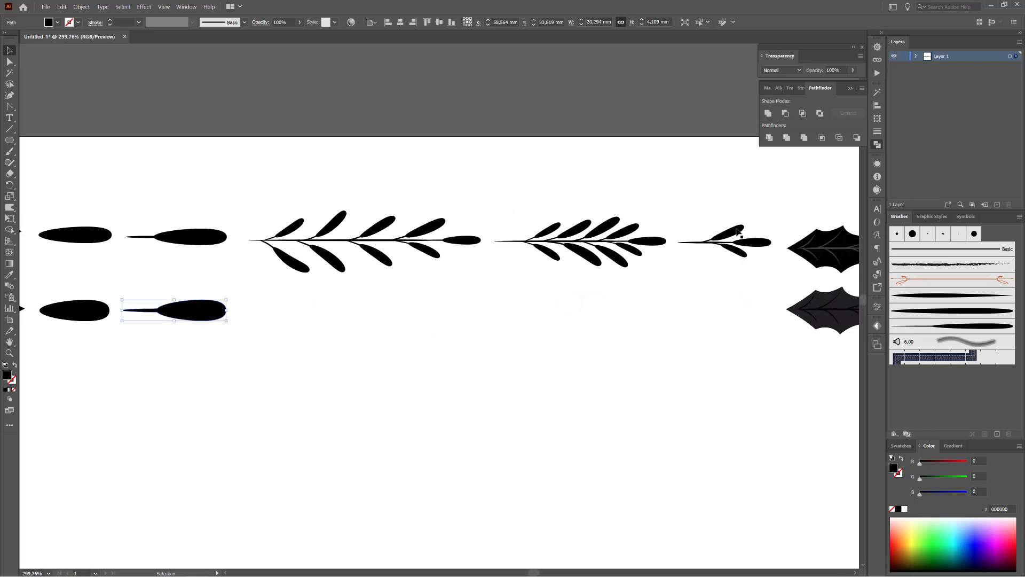
click(248, 138)
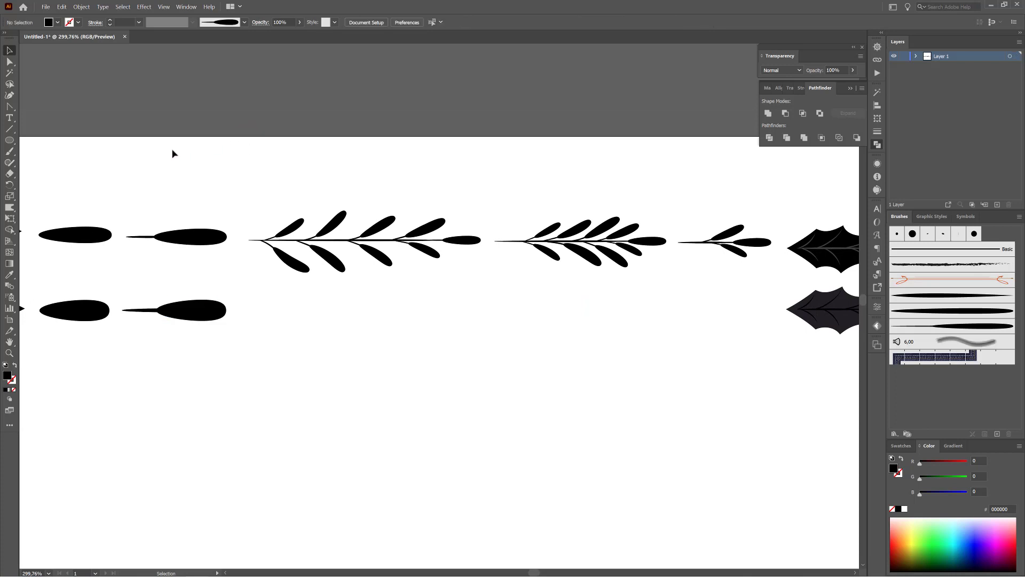
click(11, 152)
click(10, 153)
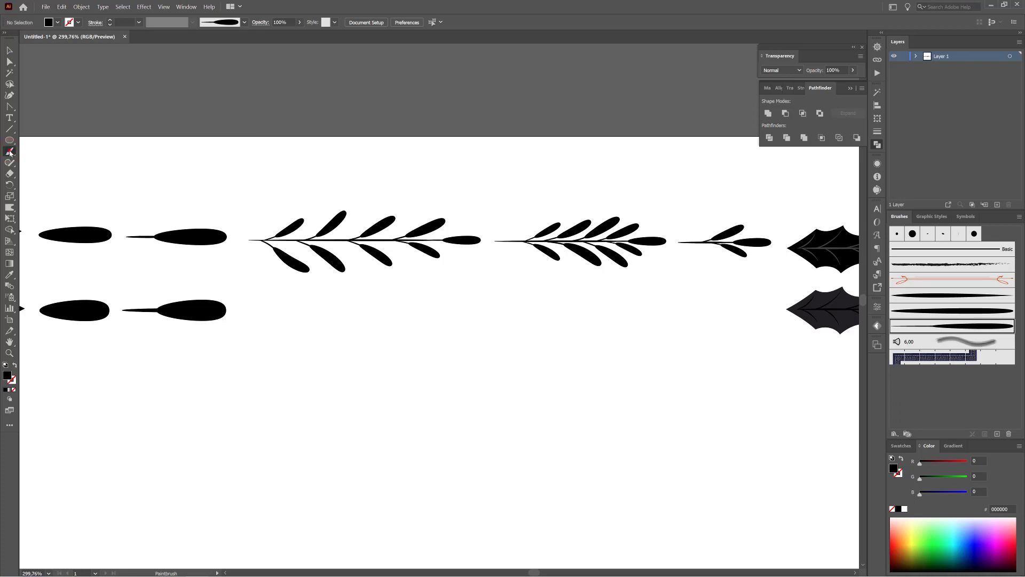
double_click(11, 153)
drag(372, 92, 389, 92)
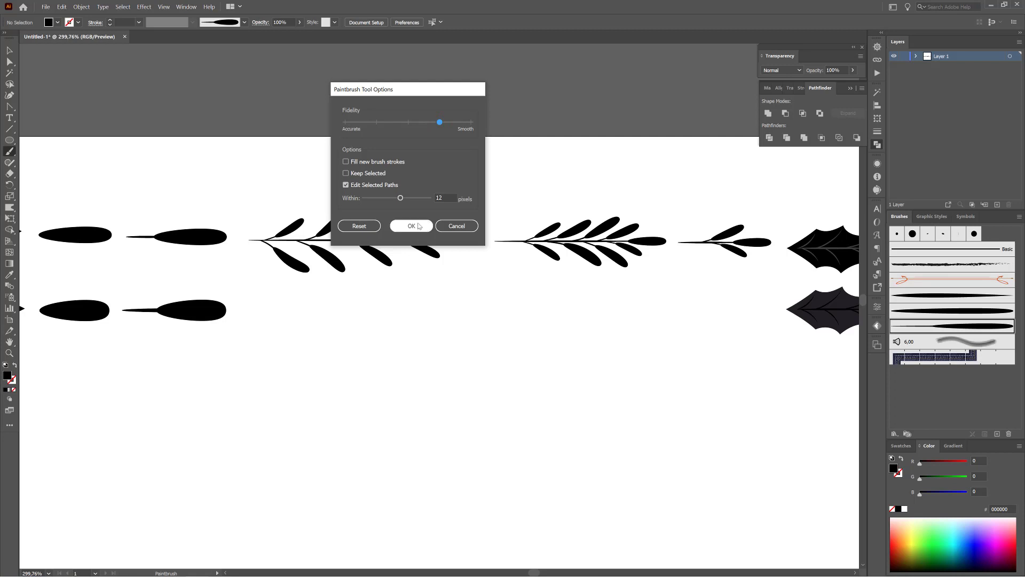
click(417, 225)
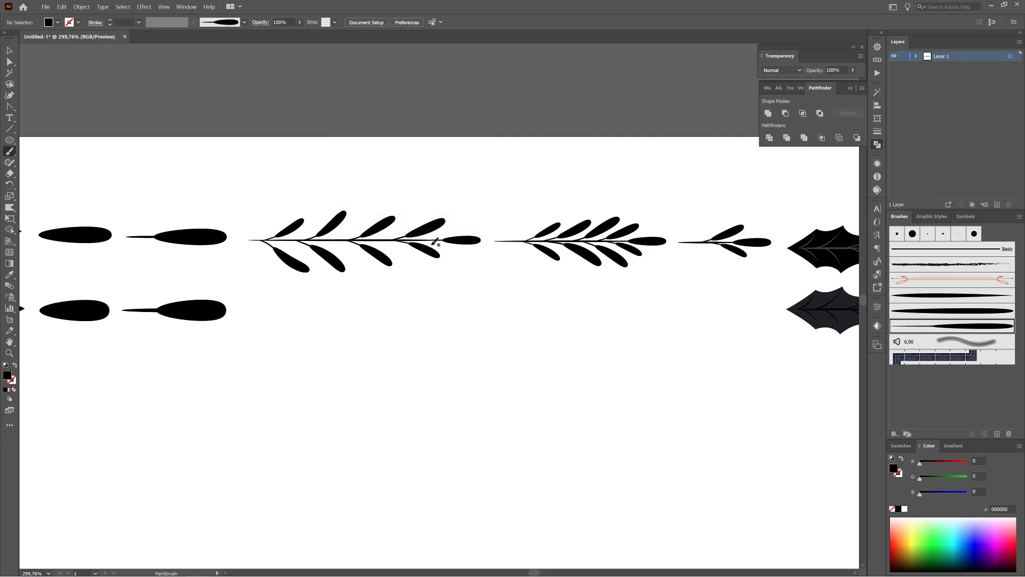
click(944, 312)
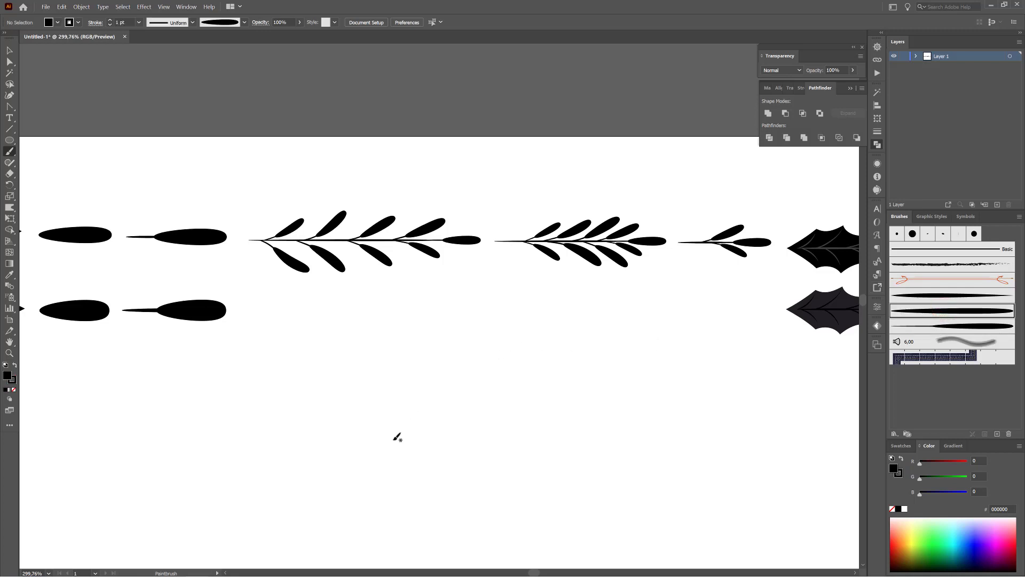
- Paint two wavy test strokes in the empty area below the reference branches and delete them
drag(383, 447, 668, 348)
mouse_move(508, 458)
mouse_down()
mouse_move(721, 414)
mouse_move(729, 388)
mouse_up()
drag(579, 352, 632, 505)
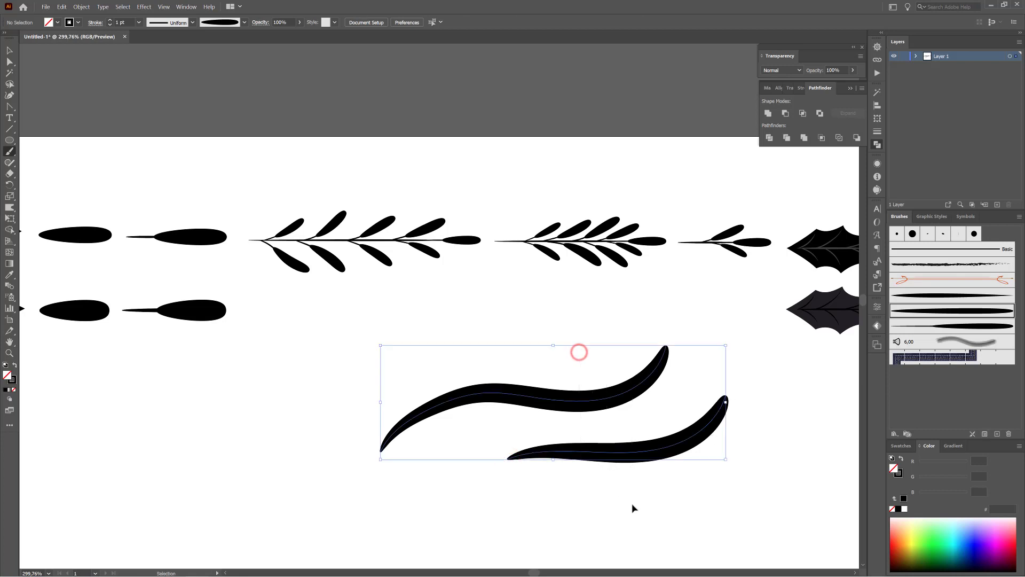
key(Delete)
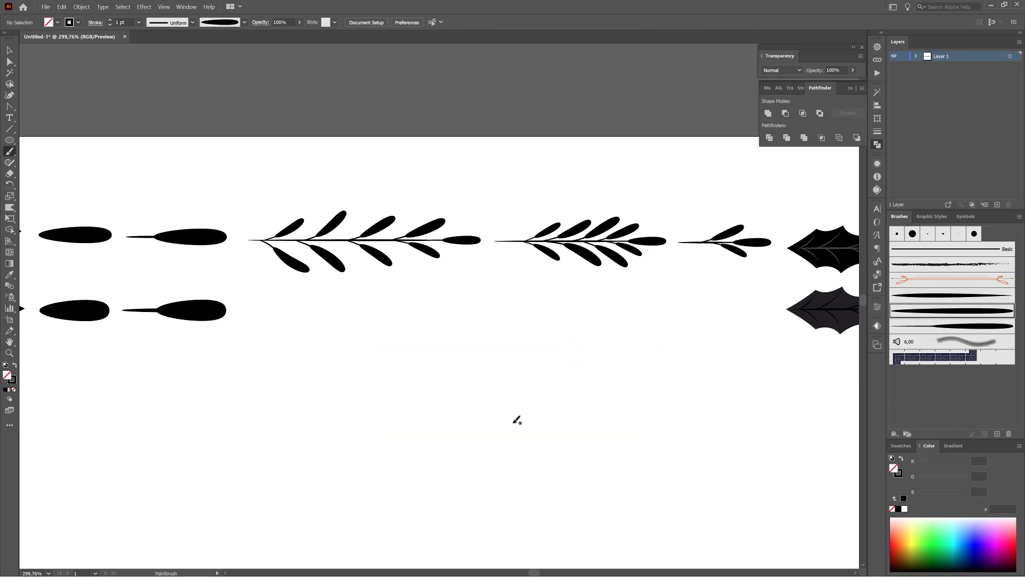
- Paint a nearly horizontal trial stem about 34 mm long with a 0.25 pt stroke weight below the first reference branch
click(139, 23)
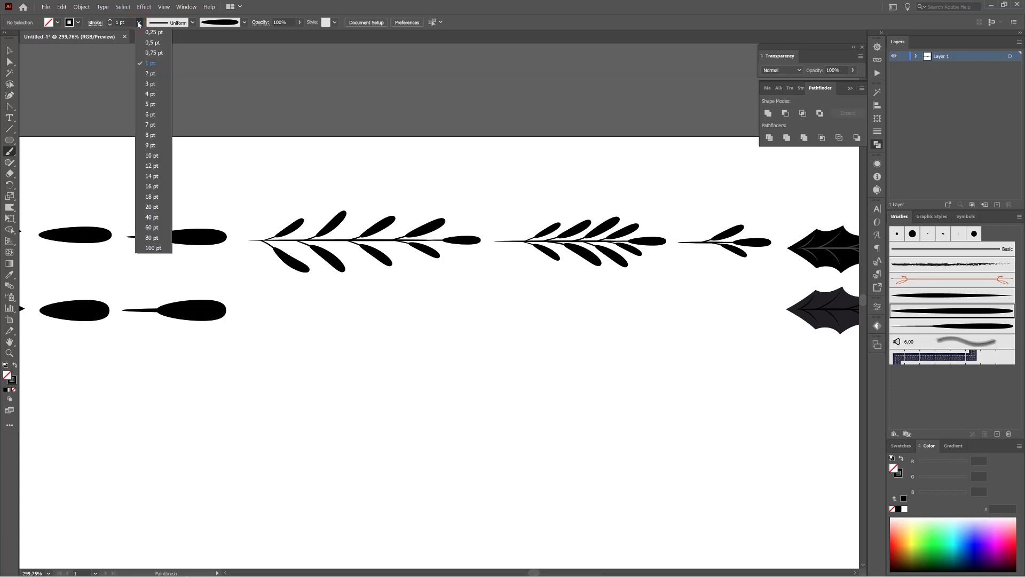
click(151, 32)
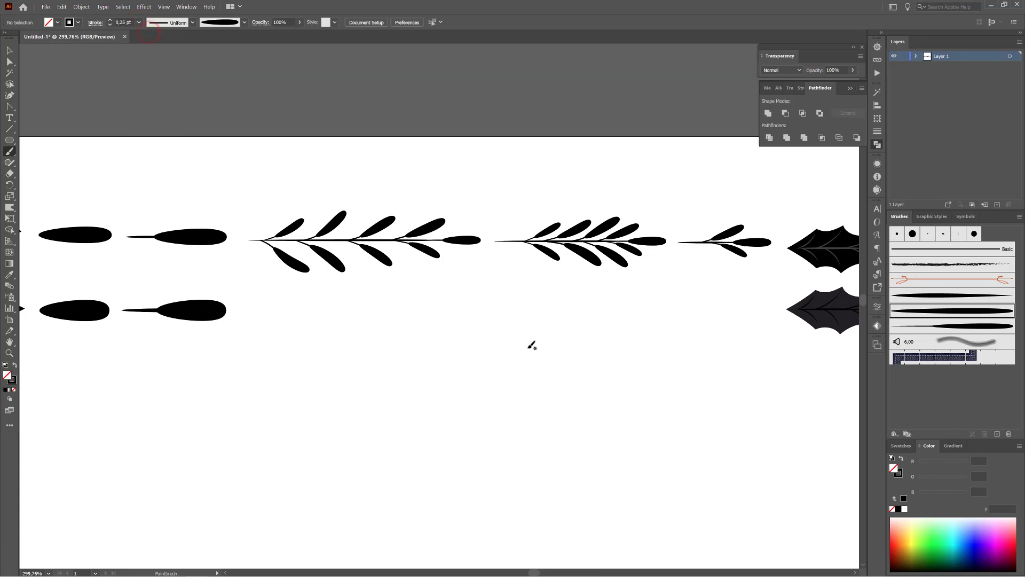
drag(536, 348, 337, 339)
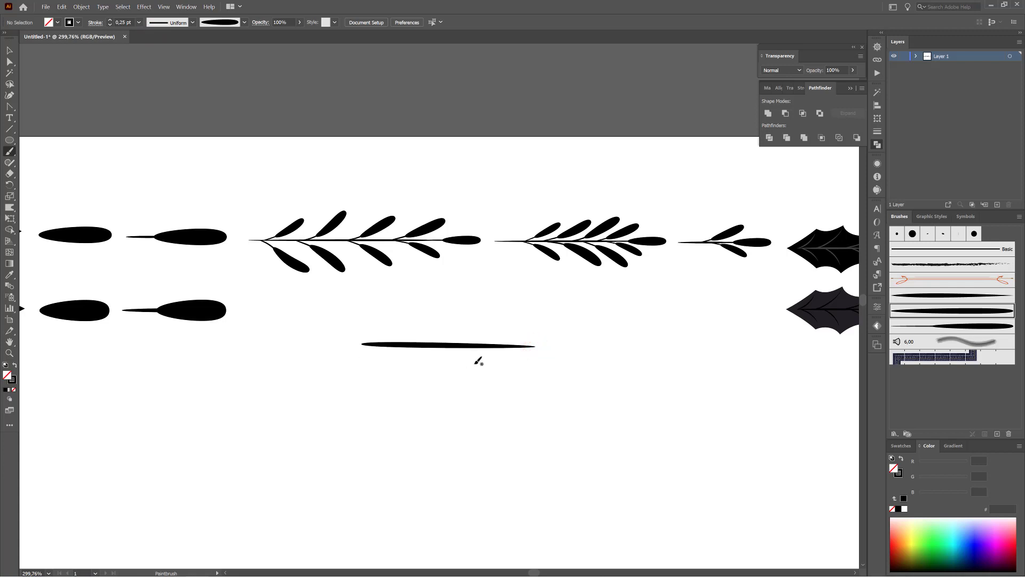
- Reduce the trial stem's stroke weight to 0.1 pt, then delete the trial stem
ctrl+click(447, 345)
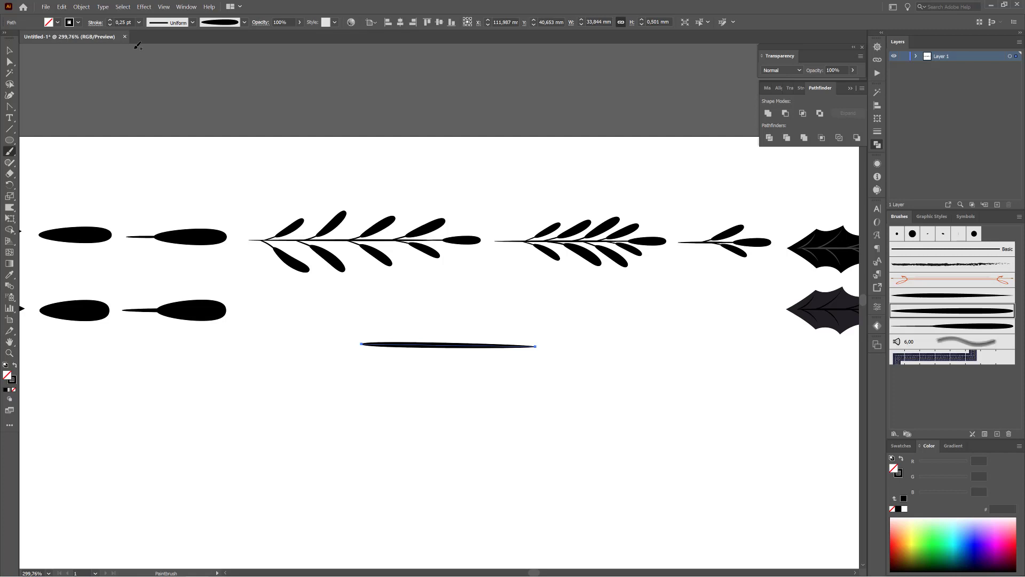
key(v)
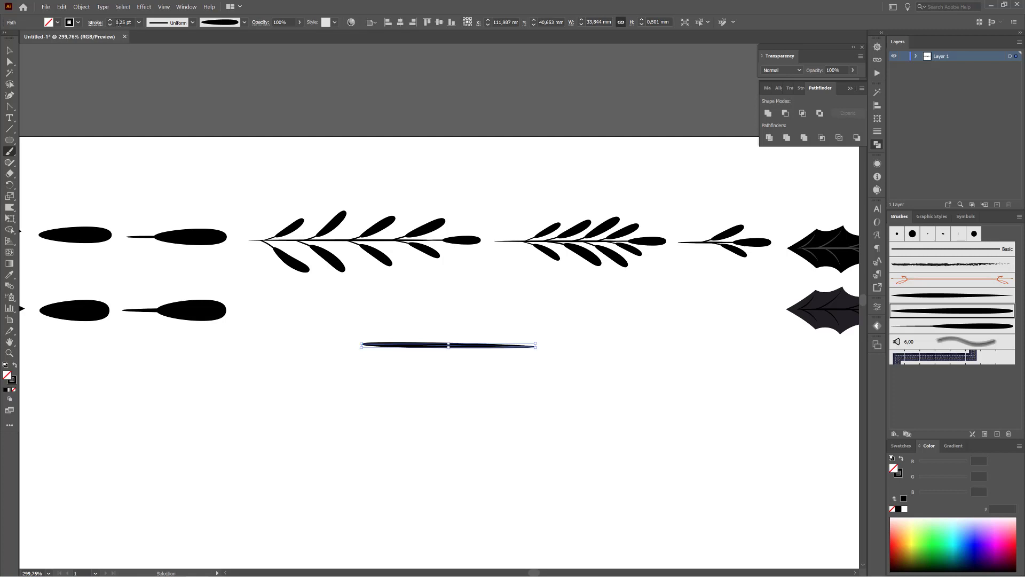
click(110, 25)
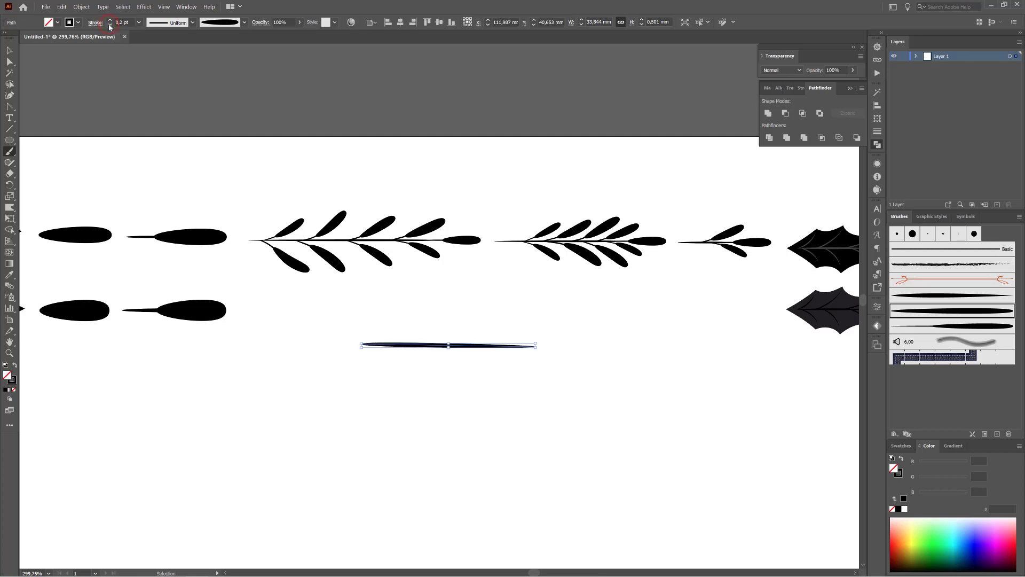
click(109, 24)
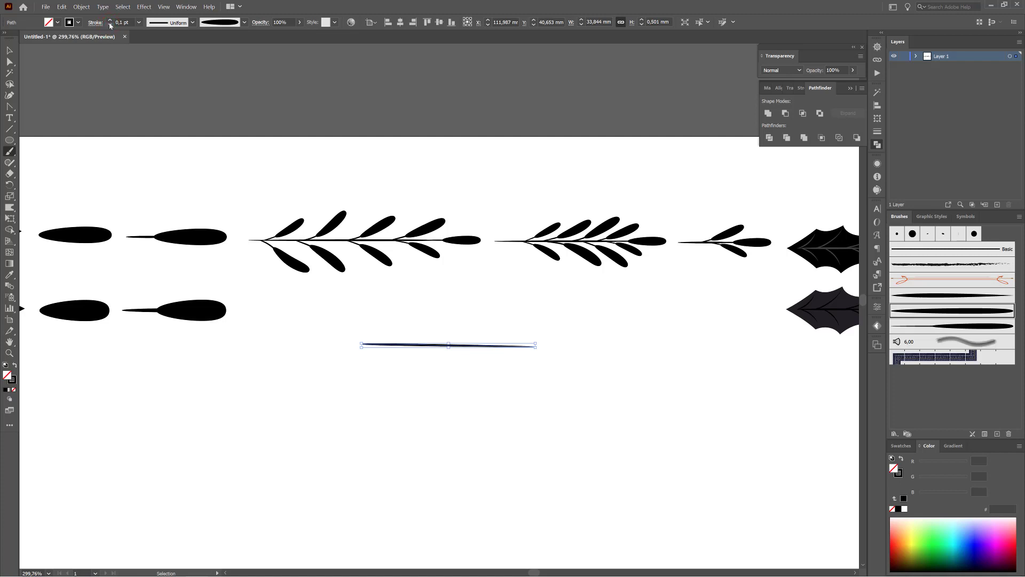
click(110, 20)
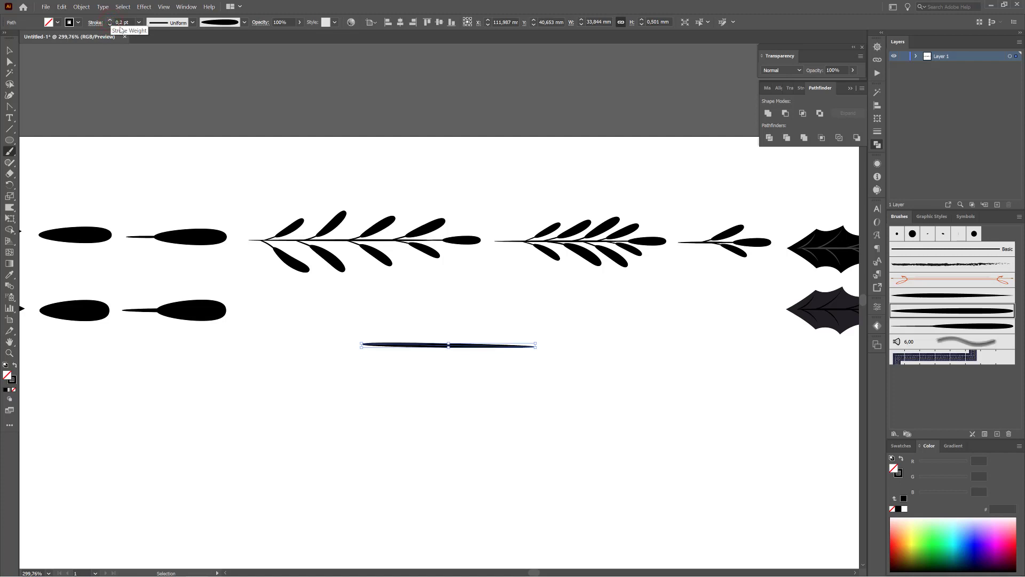
click(110, 25)
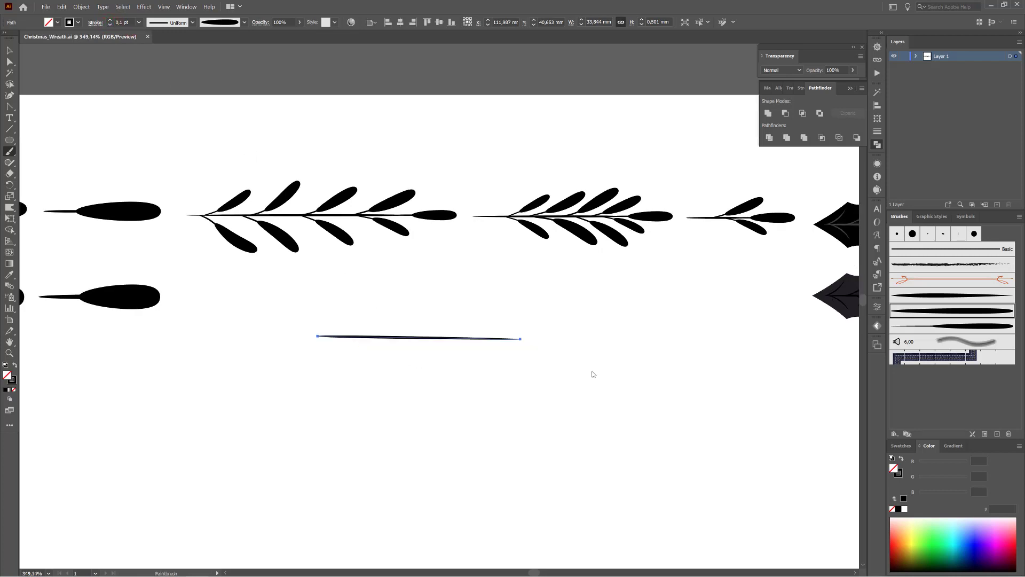
key(Delete)
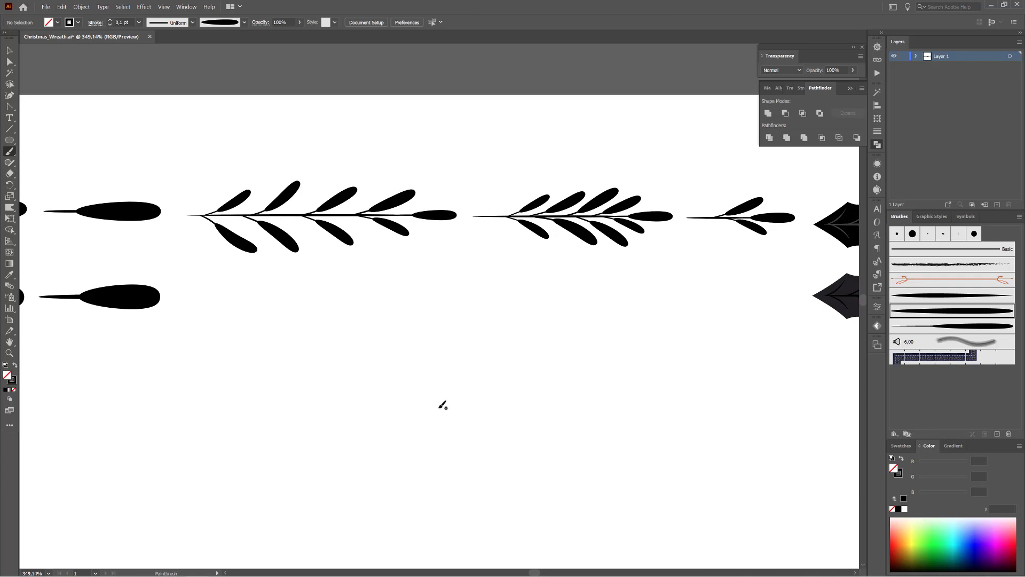
- Paint three thin horizontal stems of decreasing length, one below each of the three reference branches, using the 0.1 pt stroke
drag(439, 408, 197, 407)
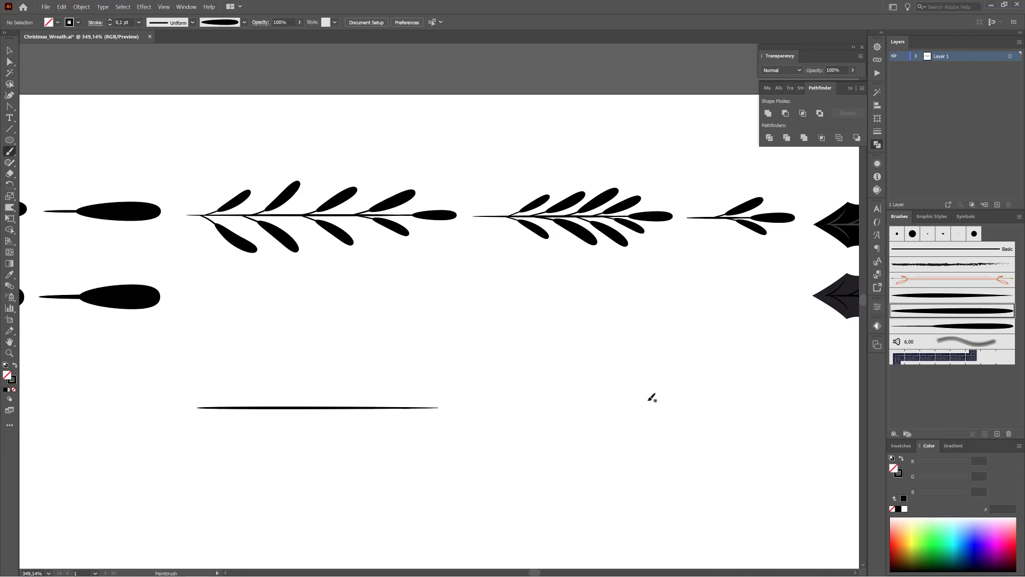
drag(648, 402, 474, 403)
drag(780, 398, 690, 413)
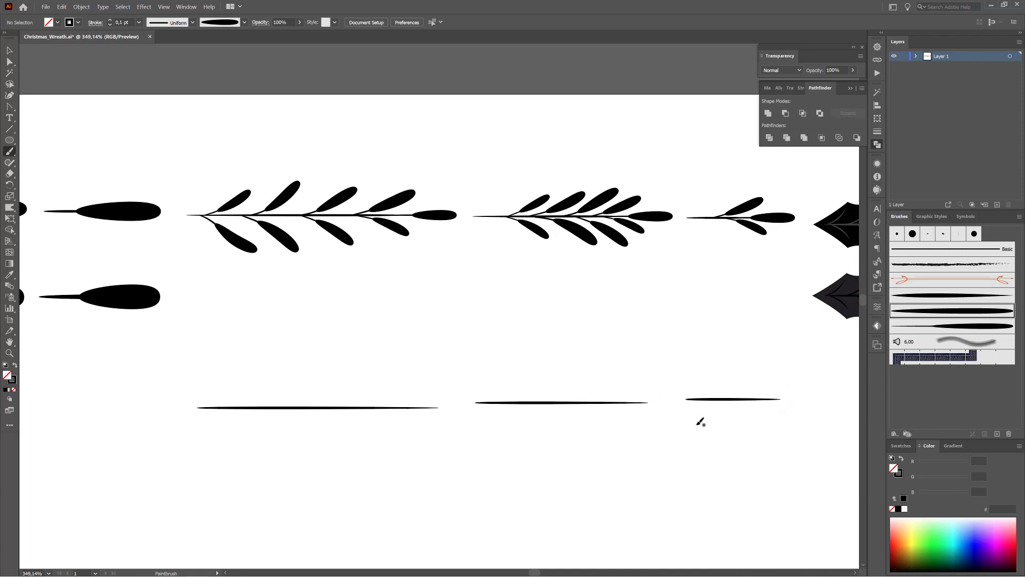
- Paint a leaf about 9 by 5 mm rising from the longest stem's base with the stemmed leaf brush, and set its stroke to 1 pt
click(954, 327)
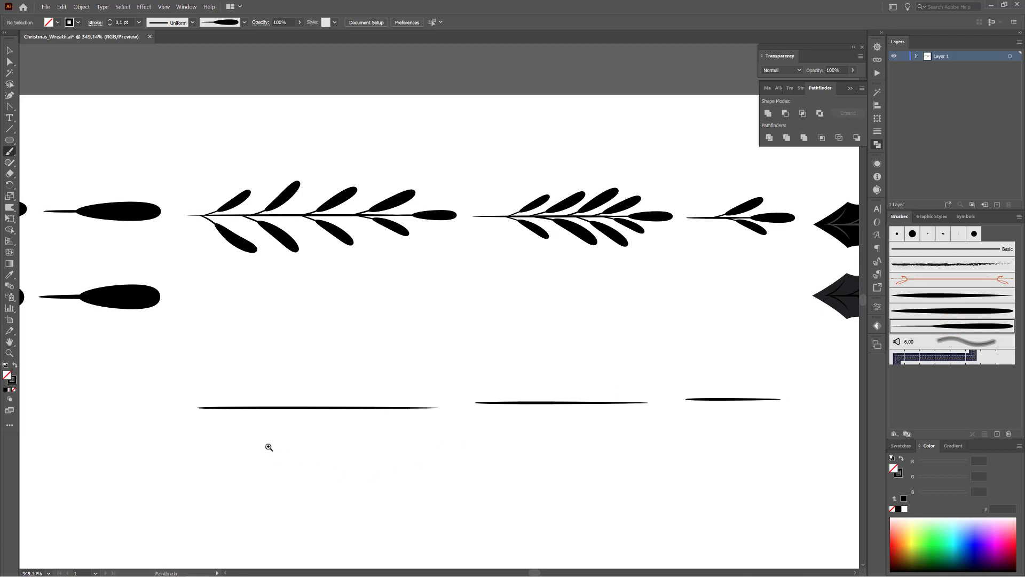
drag(269, 447, 433, 342)
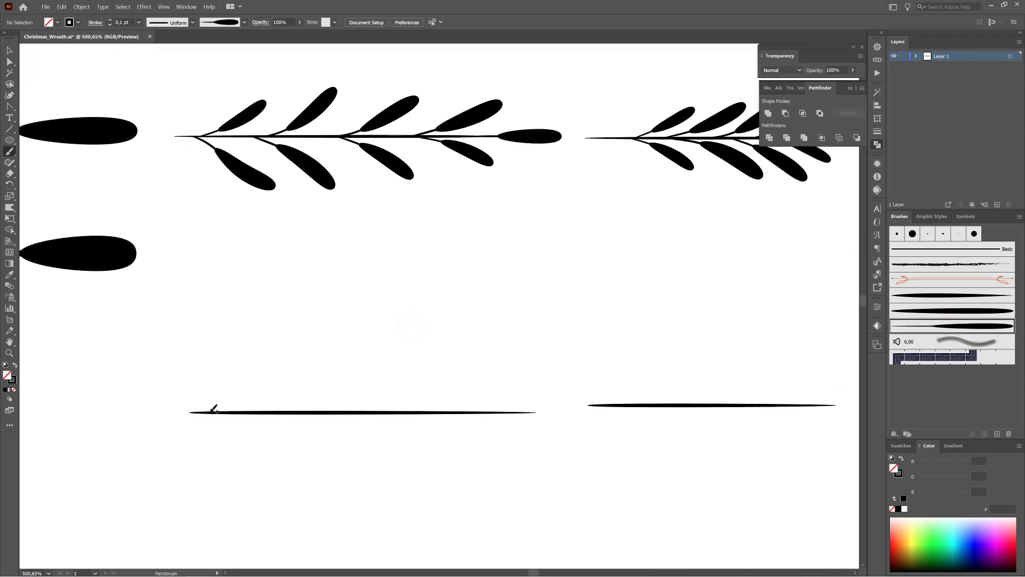
mouse_move(207, 411)
mouse_down()
mouse_move(288, 366)
mouse_move(260, 375)
mouse_move(273, 390)
mouse_up()
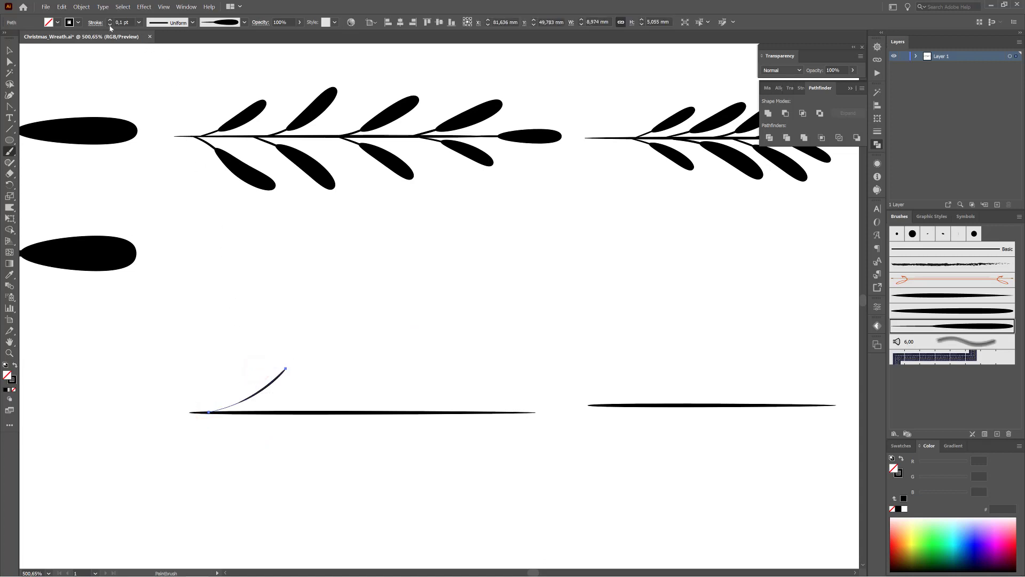
click(138, 22)
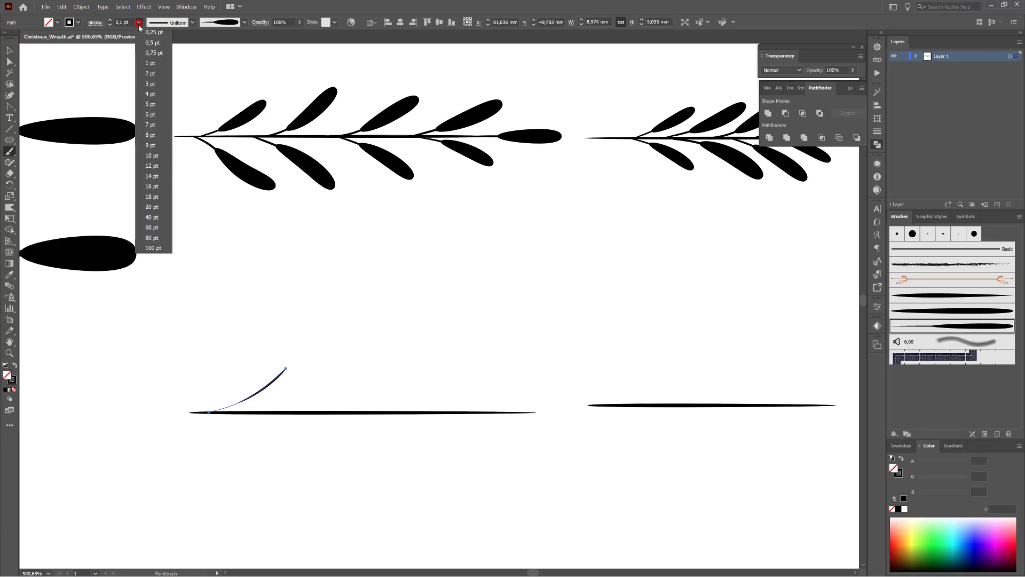
click(152, 63)
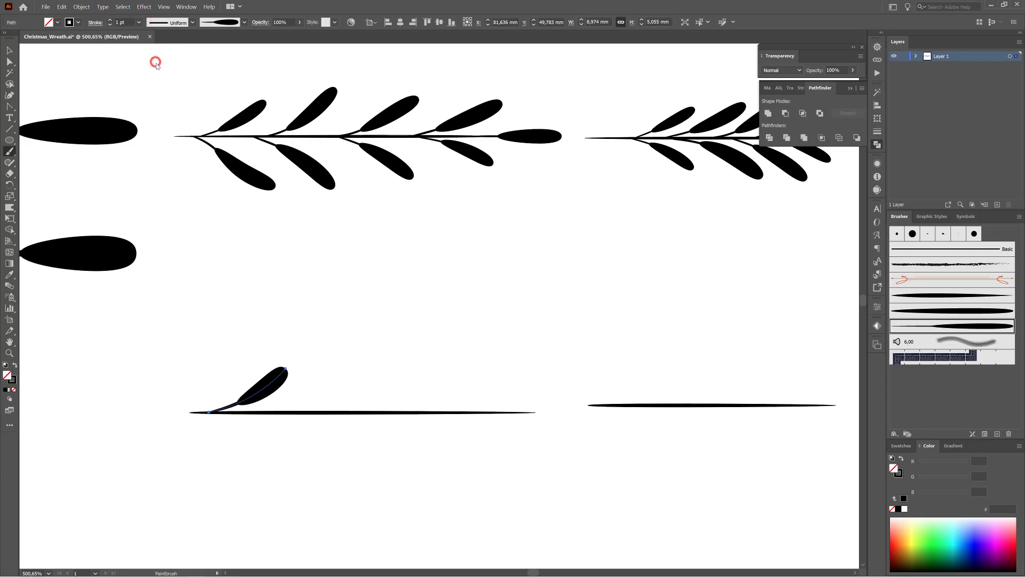
ctrl+click(361, 272)
- Paint three more upward-slanting leaves along the longest stem and shift the last one slightly toward the stem's base
drag(284, 412, 352, 365)
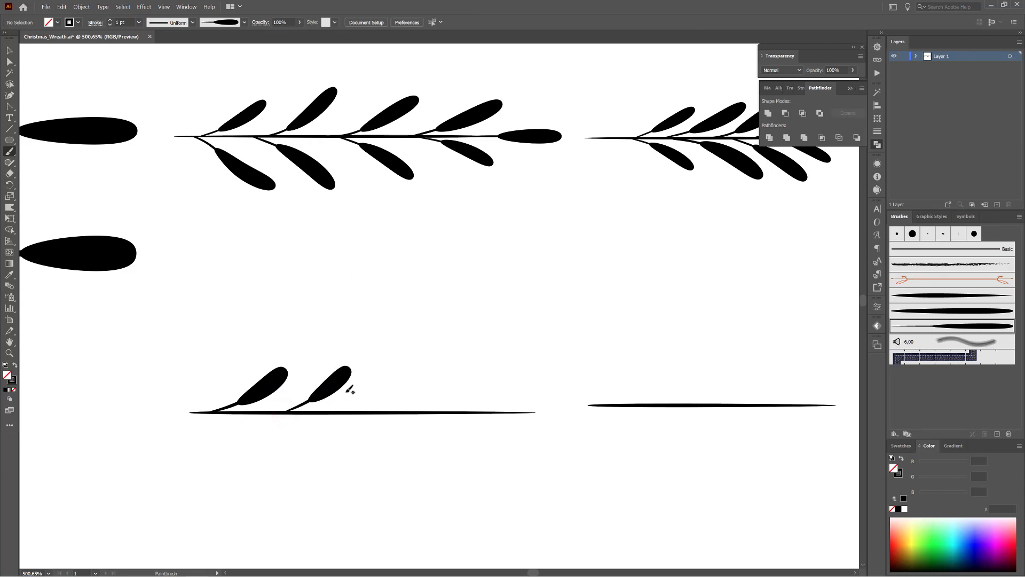
drag(346, 412, 419, 365)
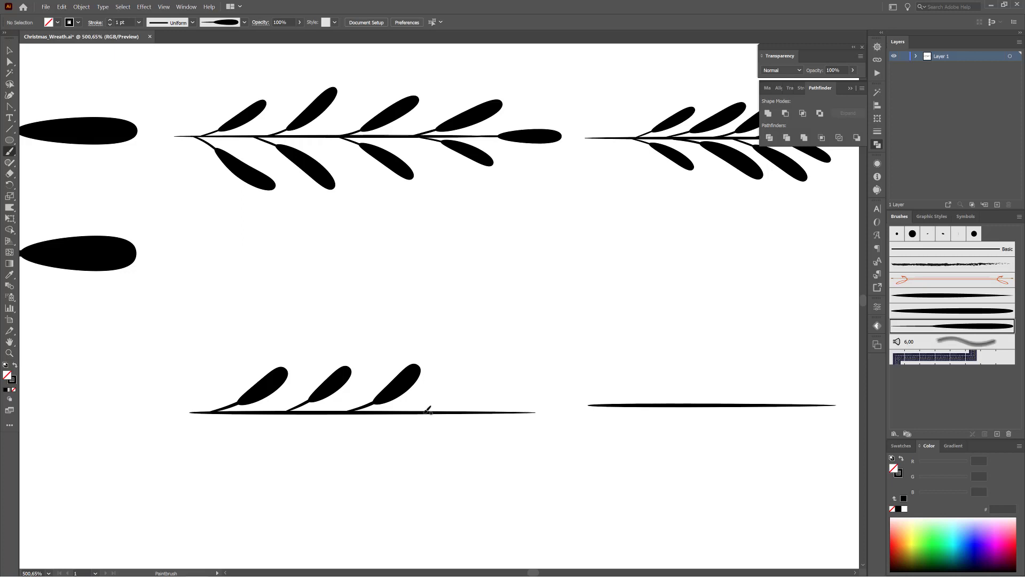
drag(431, 409, 494, 373)
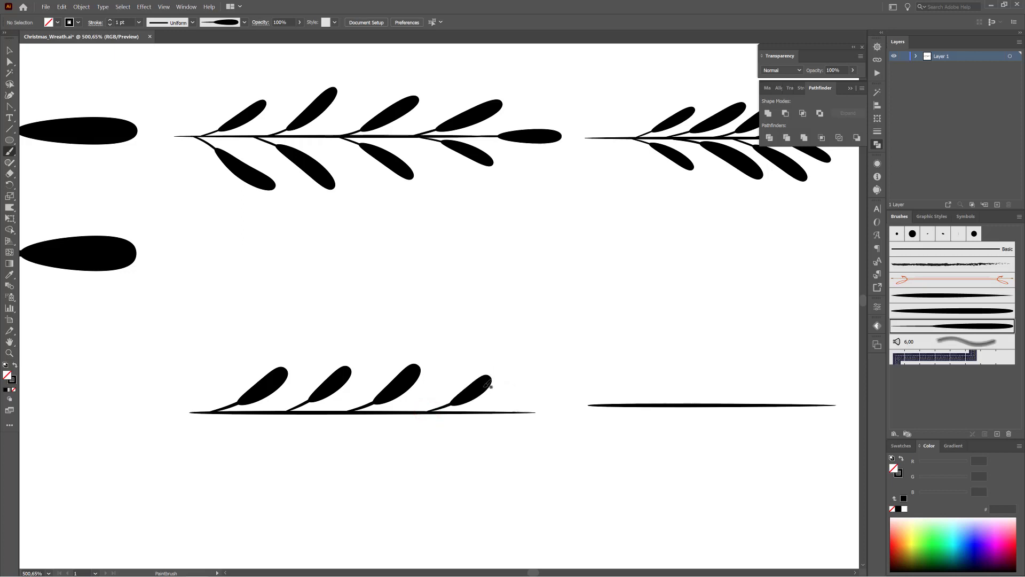
key(ctrl)
mouse_move(477, 398)
mouse_down()
mouse_move(495, 378)
mouse_move(470, 400)
mouse_up()
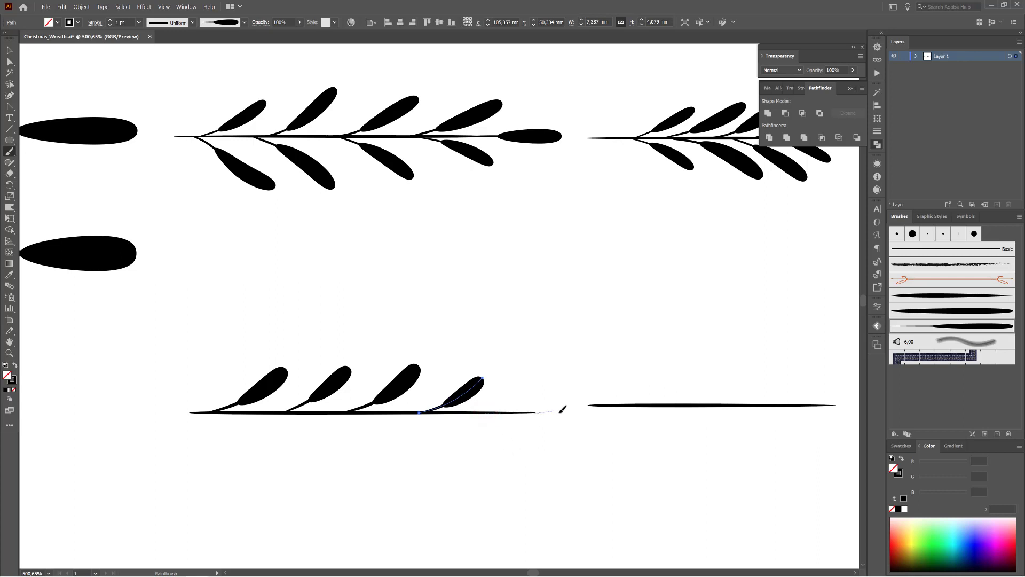
- Paint one leaf at the tip of the longest stem and four downward-slanting leaves along its underside
drag(561, 410, 540, 419)
ctrl+click(516, 470)
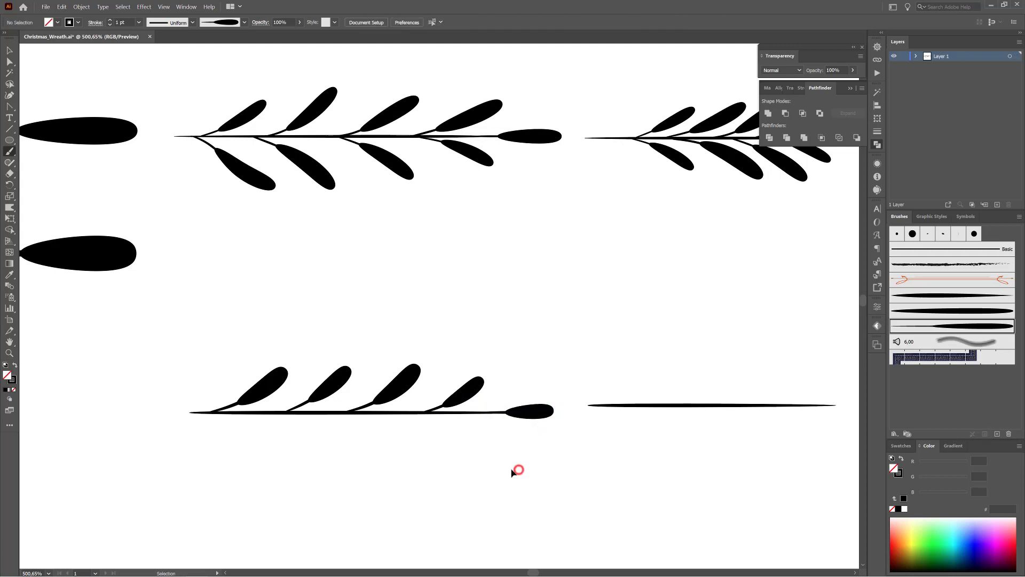
drag(220, 411, 283, 449)
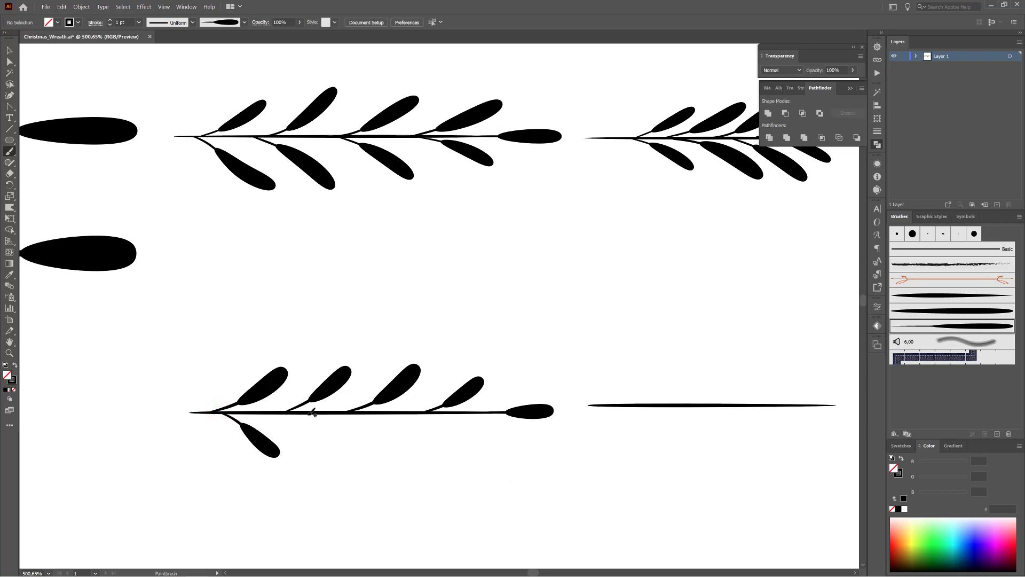
mouse_move(300, 412)
mouse_down()
mouse_move(327, 421)
mouse_move(360, 458)
mouse_up()
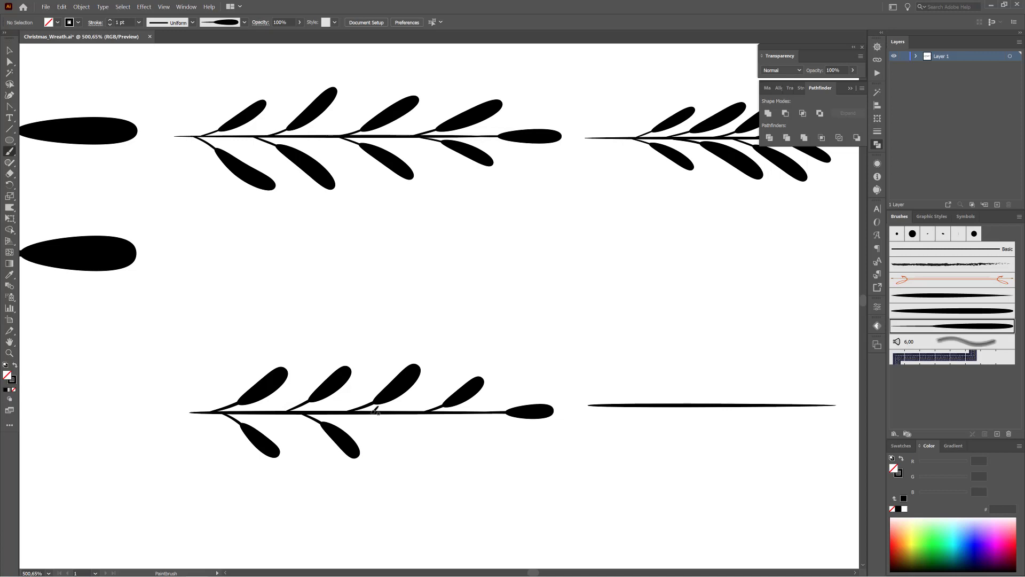
drag(383, 418, 426, 456)
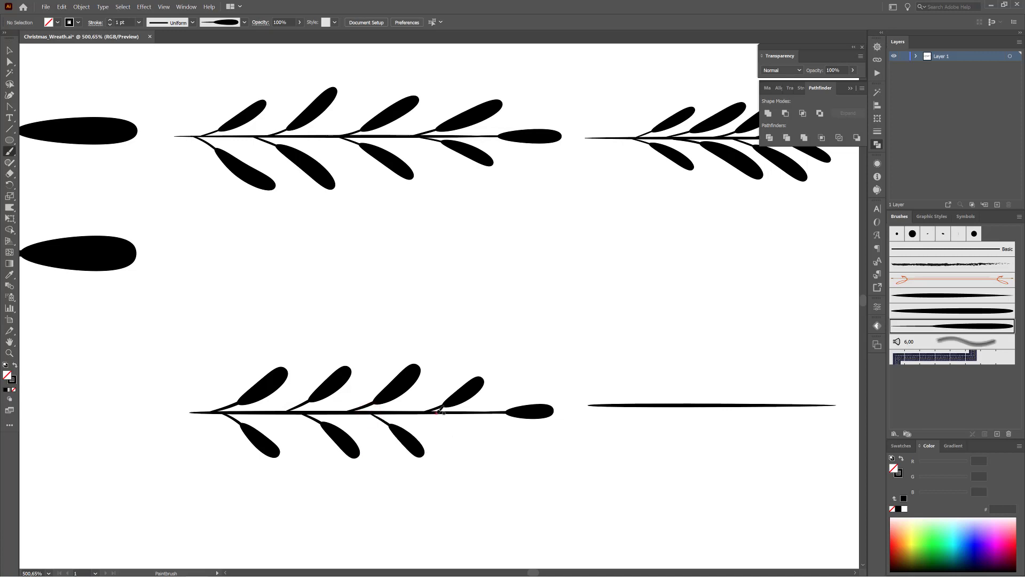
drag(439, 411, 490, 450)
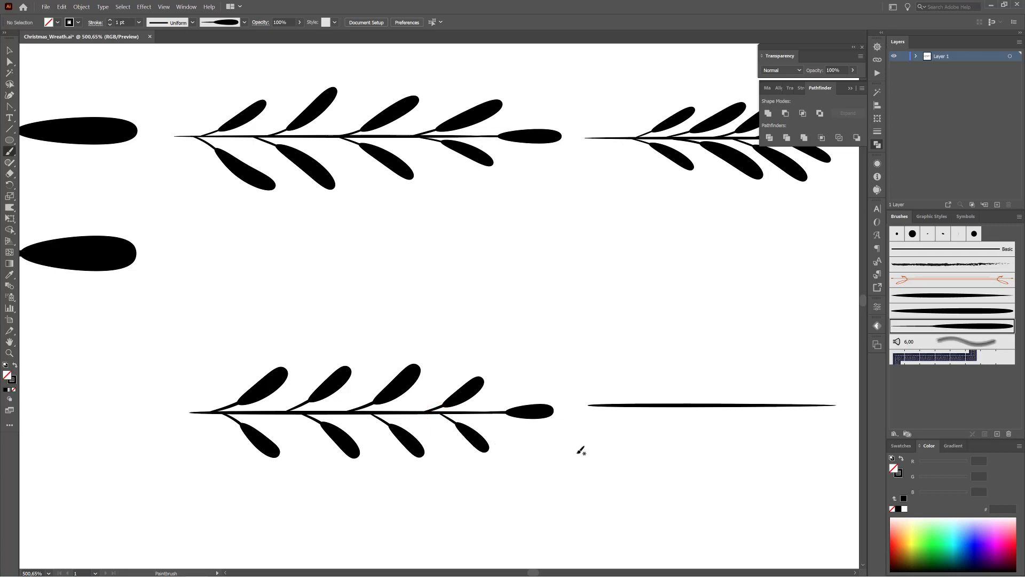
- Paint four upward-slanting leaves along the middle-length stem and a leaf about 6.4 mm long at its tip
mouse_move(696, 340)
mouse_down()
mouse_move(634, 329)
mouse_move(428, 347)
mouse_up()
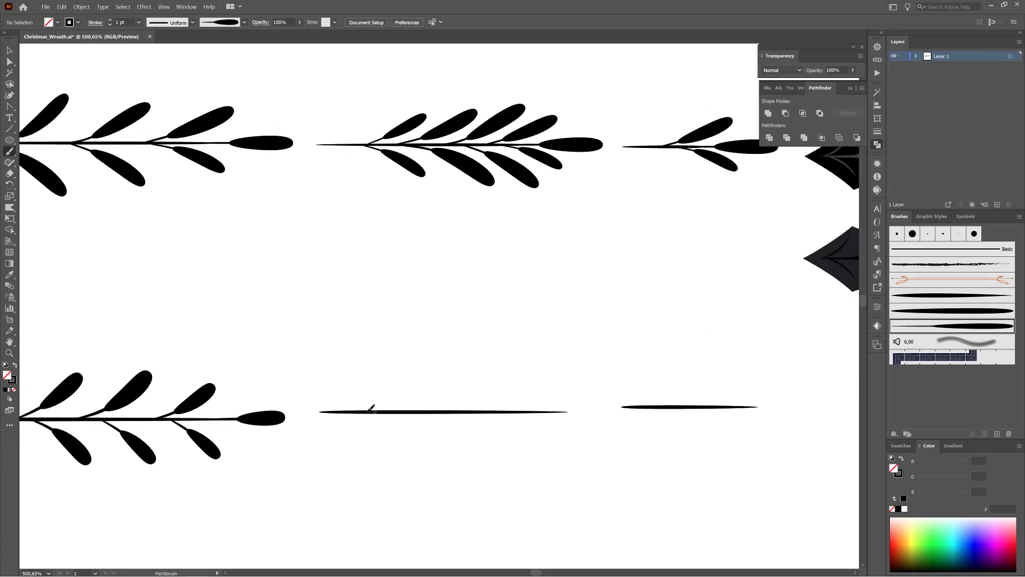
drag(369, 409, 440, 376)
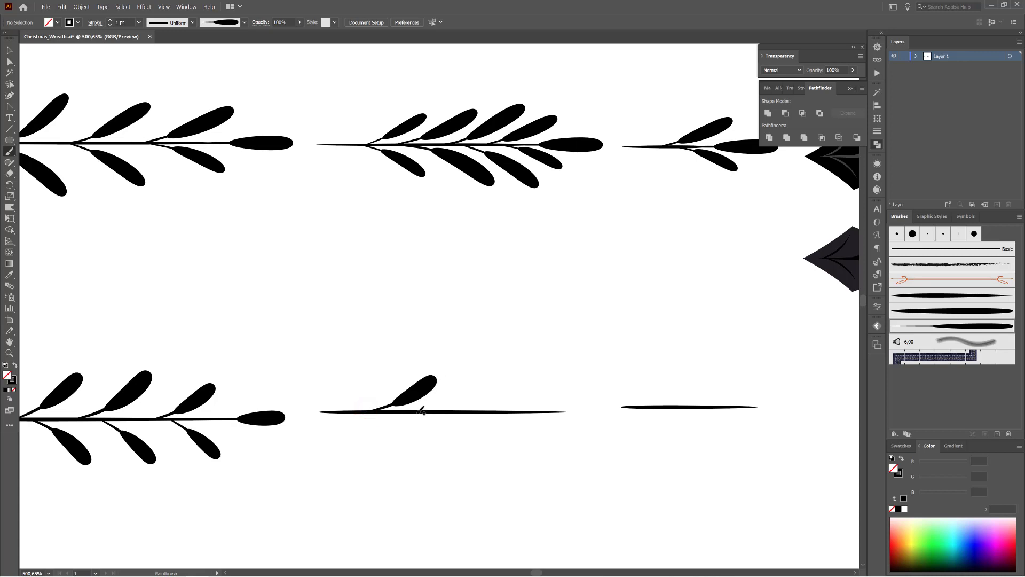
drag(417, 410, 480, 371)
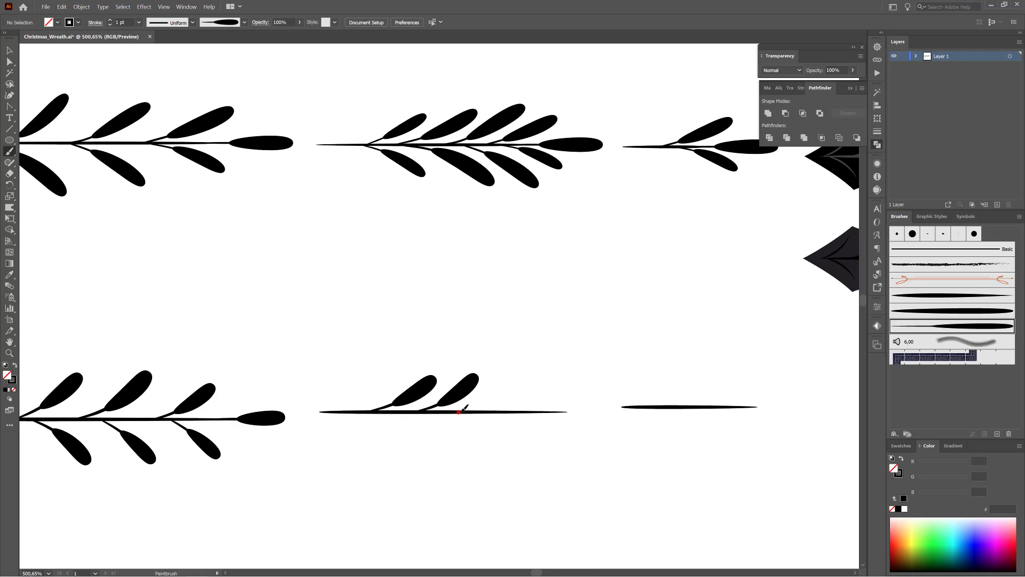
drag(461, 411, 525, 372)
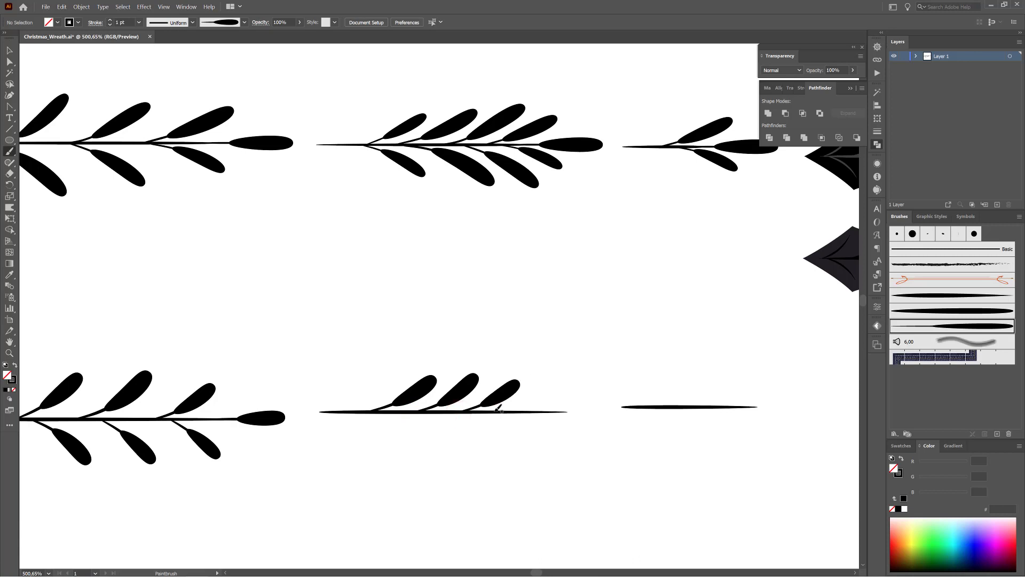
mouse_move(500, 409)
mouse_down()
mouse_move(549, 394)
mouse_move(545, 410)
mouse_move(577, 418)
mouse_up()
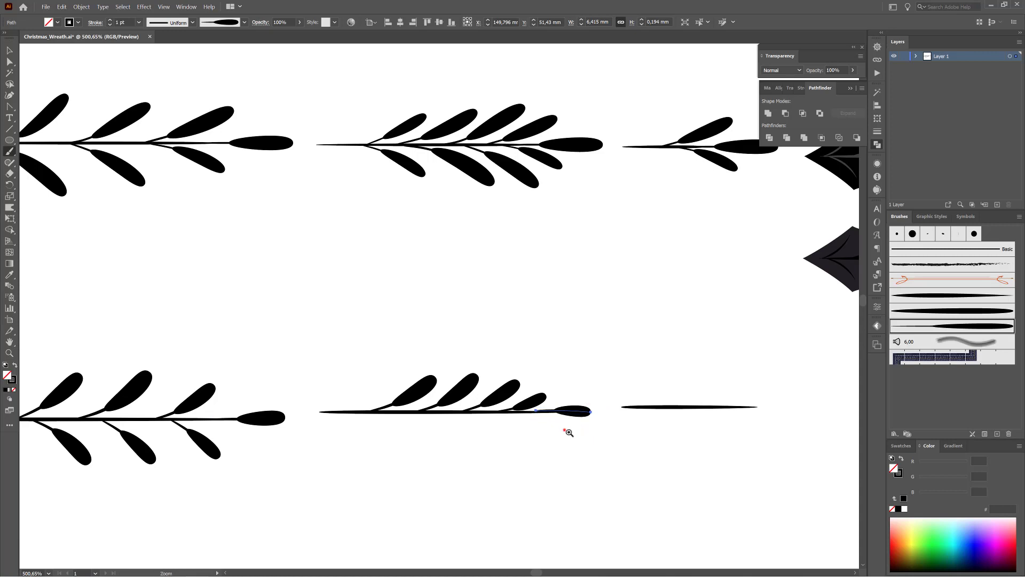
- Paint four downward-slanting leaves along the underside of the middle-length stem, roughly opposite the upper leaves
key(ctrl+space)
drag(565, 430, 707, 465)
drag(621, 327, 622, 342)
key(ctrl+space)
drag(671, 446, 571, 410)
key(space)
drag(583, 440, 582, 406)
mouse_move(254, 368)
mouse_down()
mouse_move(304, 389)
mouse_move(349, 439)
mouse_up()
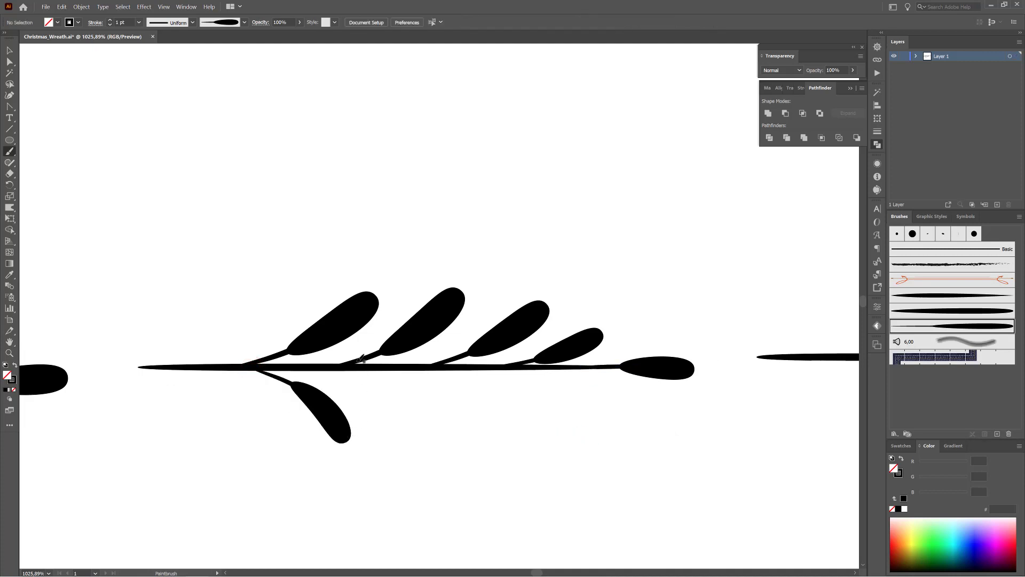
mouse_move(339, 367)
mouse_down()
mouse_move(388, 392)
mouse_move(437, 441)
mouse_up()
mouse_move(420, 367)
mouse_down()
mouse_move(454, 382)
mouse_move(523, 445)
mouse_up()
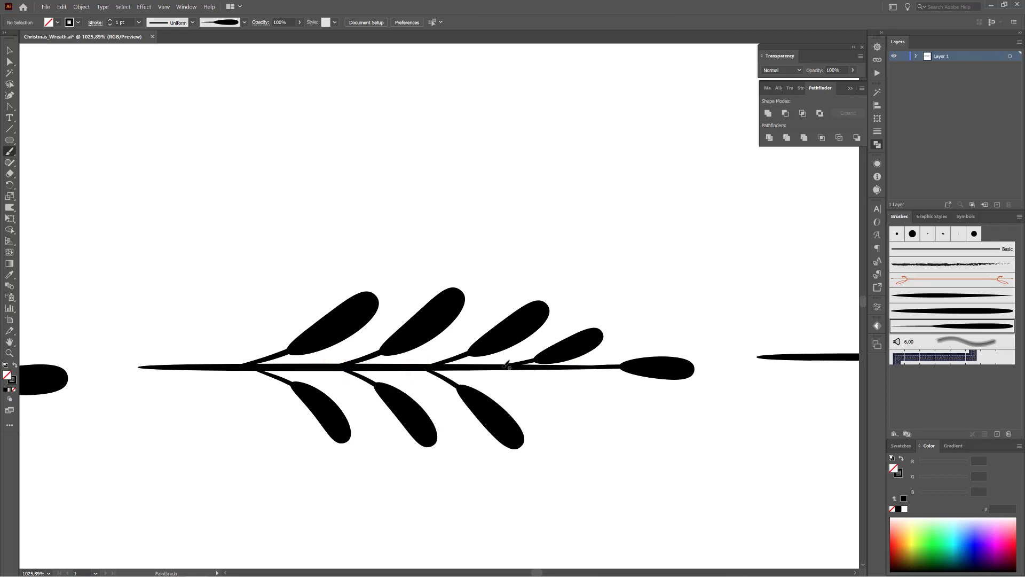
drag(507, 365, 612, 427)
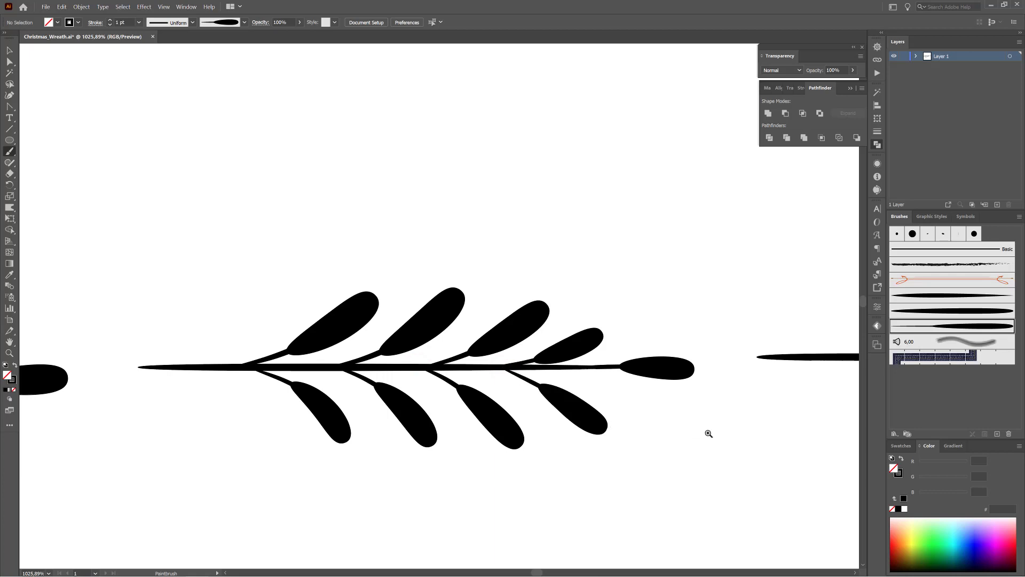
- Shift the upper and lower leaves of the middle-length branch toward its tip, moving the ones nearer the base farther
drag(739, 424, 639, 348)
drag(748, 341, 551, 271)
mouse_move(513, 291)
mouse_down()
mouse_move(545, 310)
mouse_move(556, 299)
mouse_move(556, 408)
mouse_up()
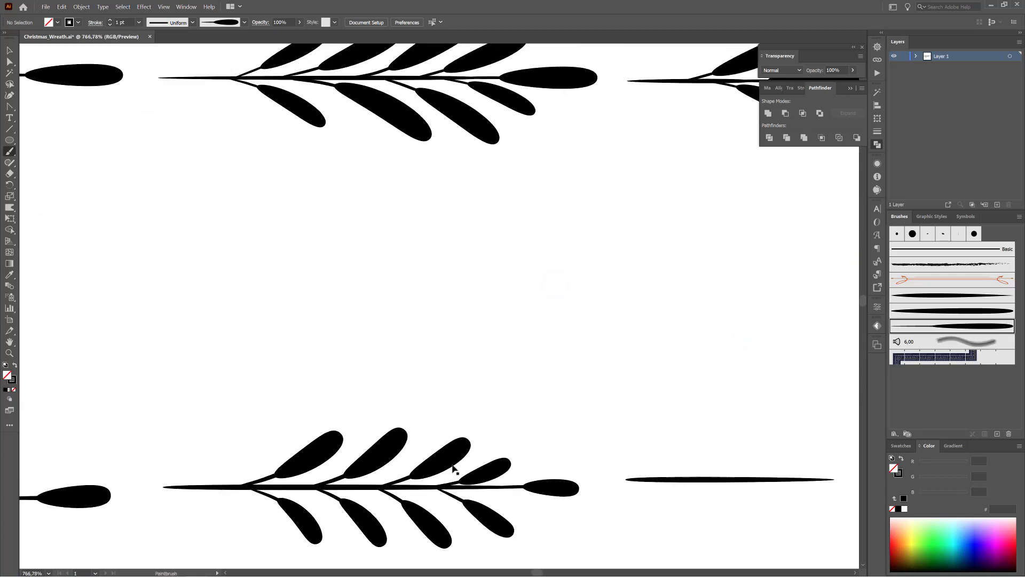
mouse_move(498, 477)
mouse_down()
mouse_move(535, 479)
mouse_move(528, 460)
mouse_move(513, 466)
mouse_up()
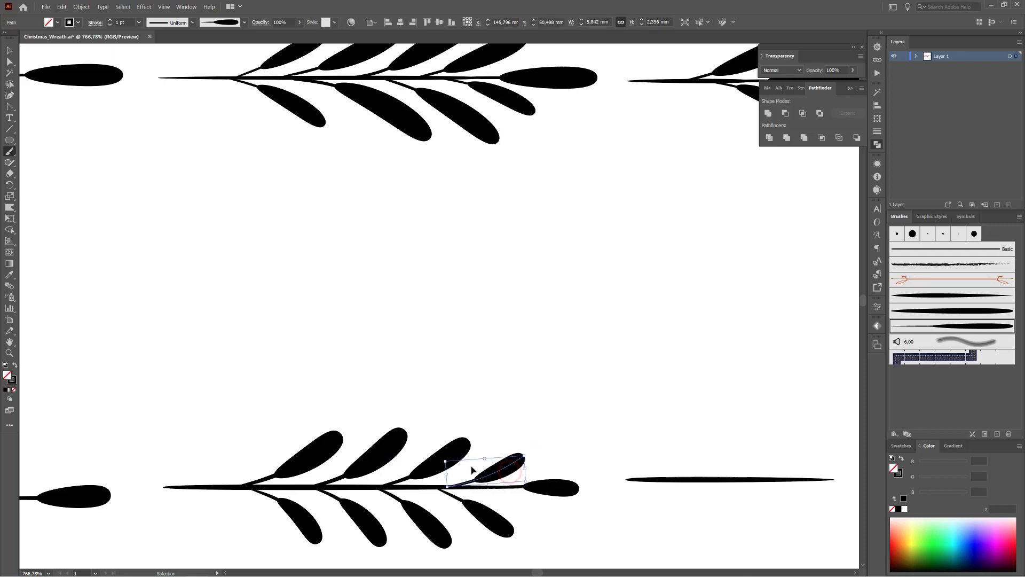
drag(432, 474, 447, 474)
drag(386, 468, 415, 468)
drag(322, 466, 356, 466)
mouse_move(495, 517)
mouse_down()
mouse_move(518, 515)
mouse_move(540, 531)
mouse_move(515, 515)
mouse_up()
drag(444, 527, 471, 526)
drag(369, 528, 394, 529)
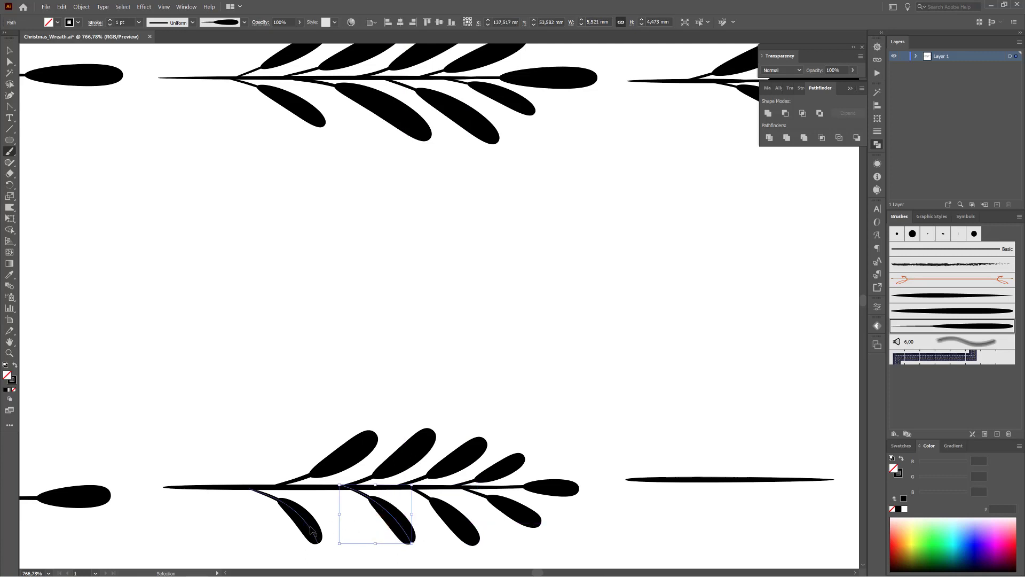
drag(312, 524, 348, 528)
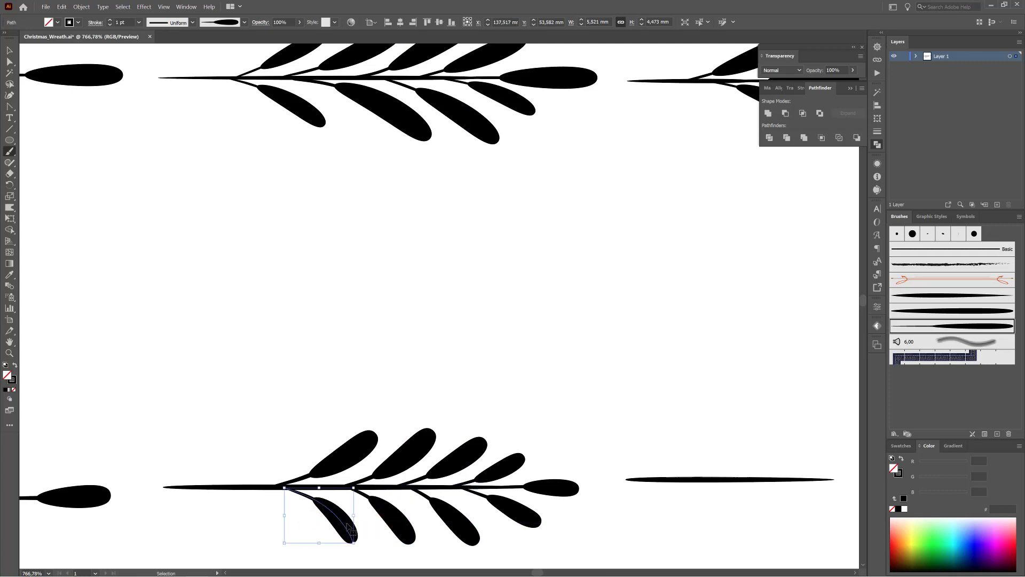
- Shorten the middle-length stem by moving its base anchor point about 3.5 mm horizontally toward the leaves
drag(374, 358, 388, 305)
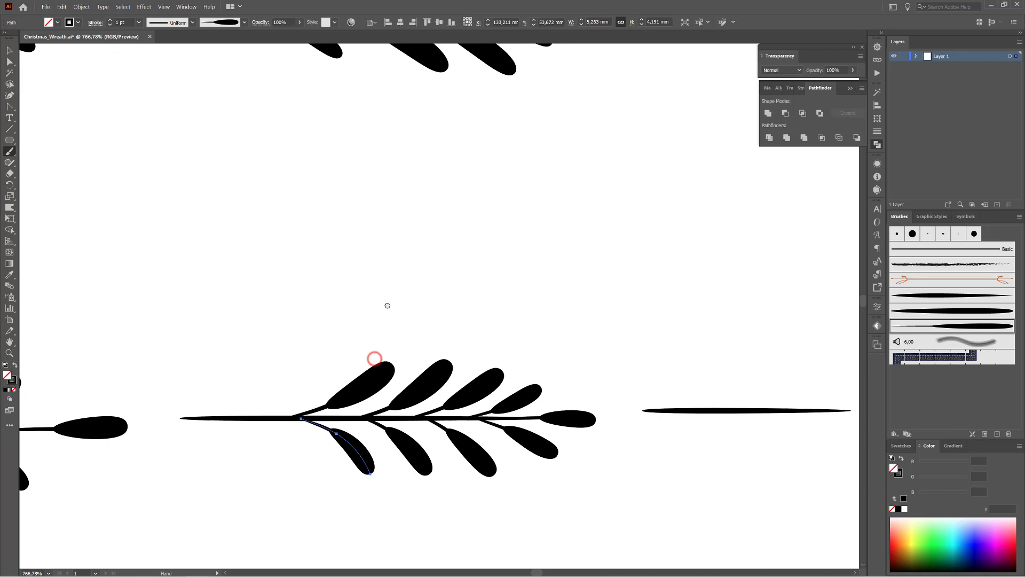
ctrl+click(187, 418)
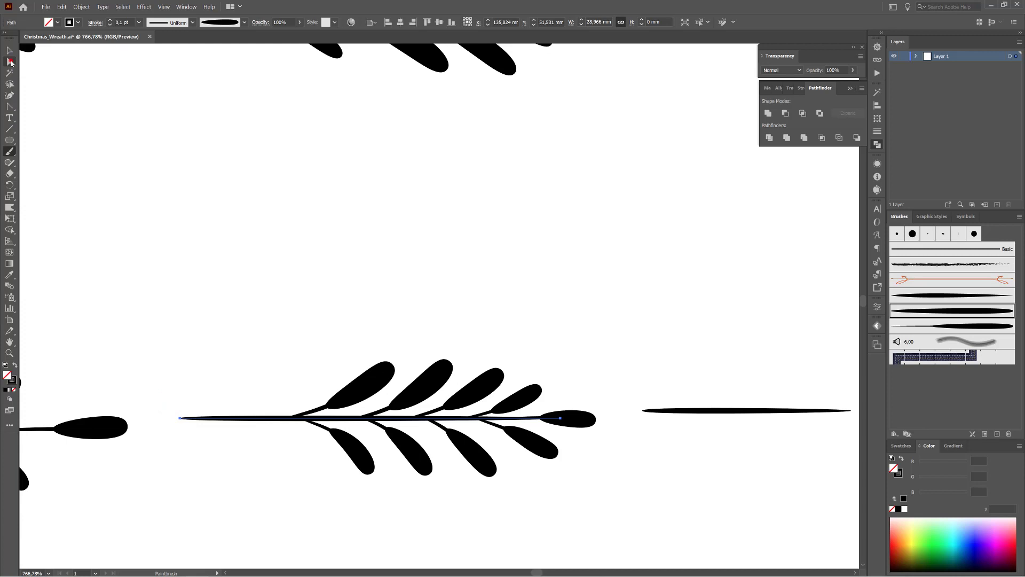
click(10, 62)
click(180, 418)
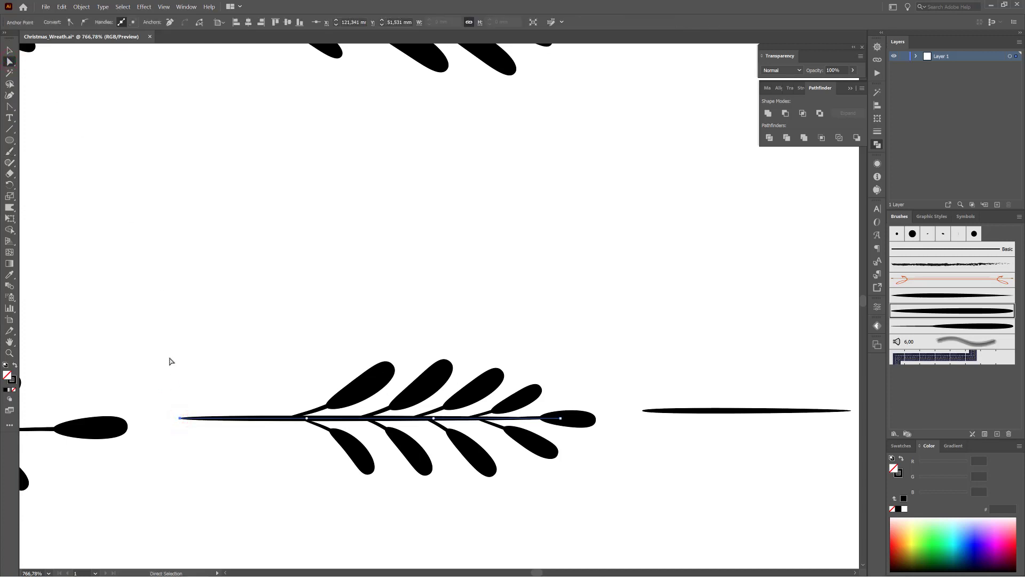
key(Right)
key(Right)
key(Right)
key(Right)
key(Right)
key(Right)
key(Right)
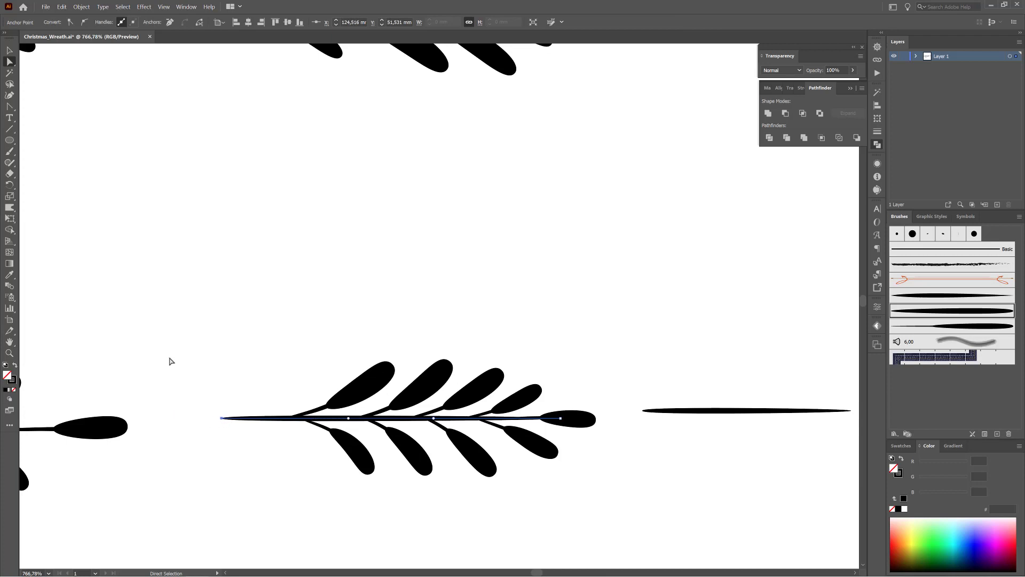
- Paint a leaf about 7 by 3 mm rising from near the middle of the shortest stem with the stemmed leaf brush
drag(535, 355, 462, 288)
drag(613, 301, 453, 274)
drag(484, 345, 540, 353)
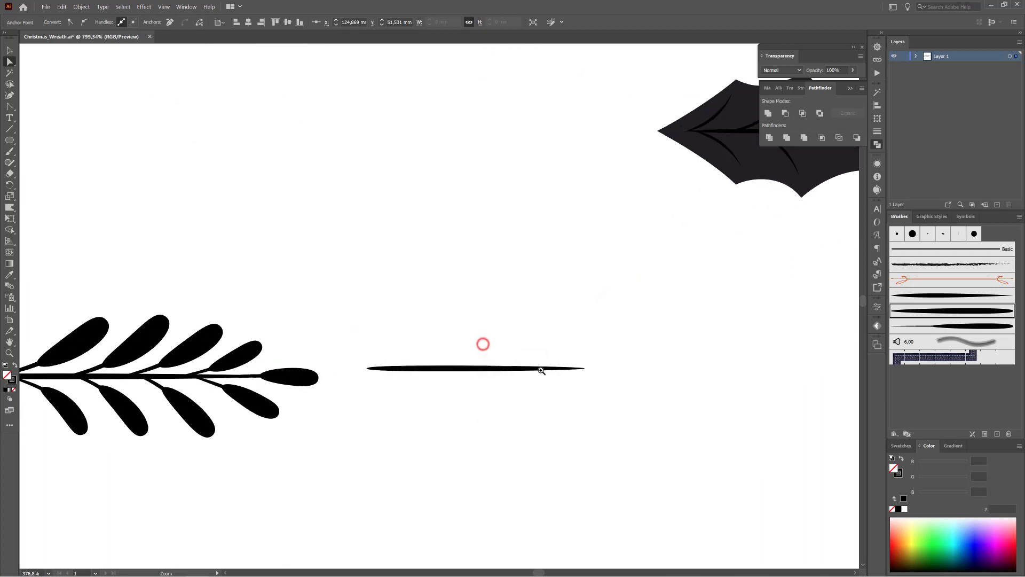
drag(533, 257, 534, 302)
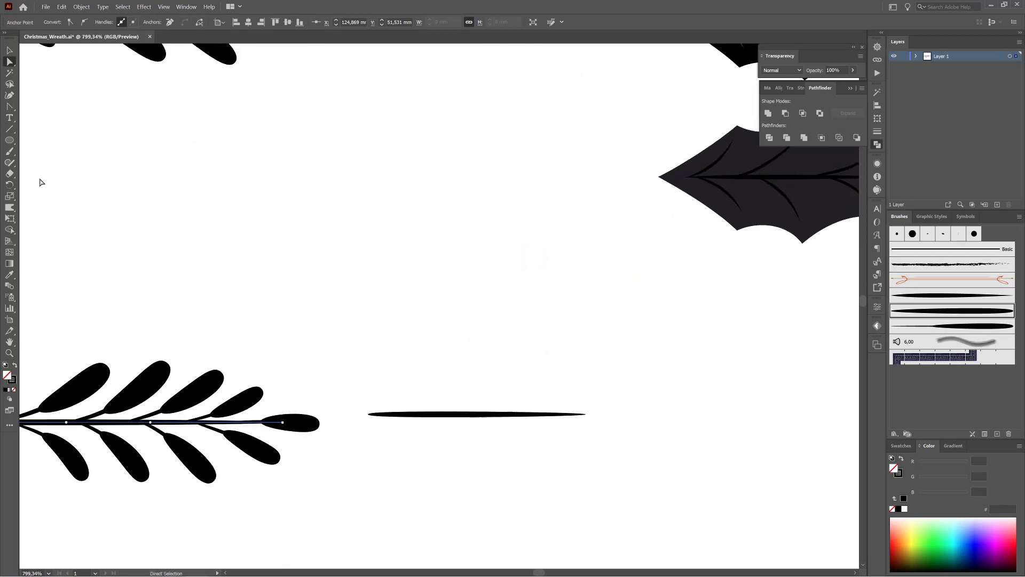
click(10, 152)
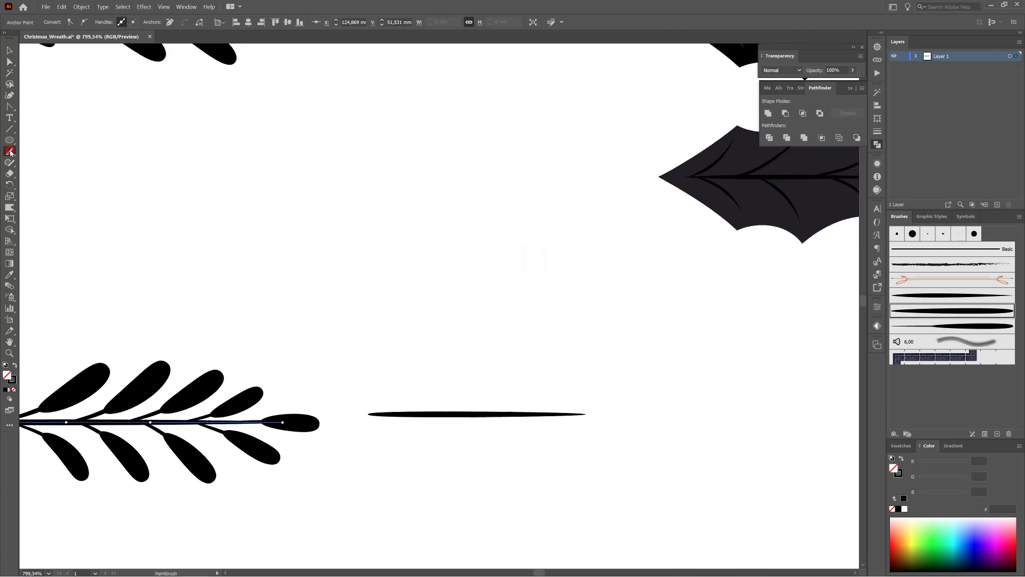
click(571, 270)
click(955, 323)
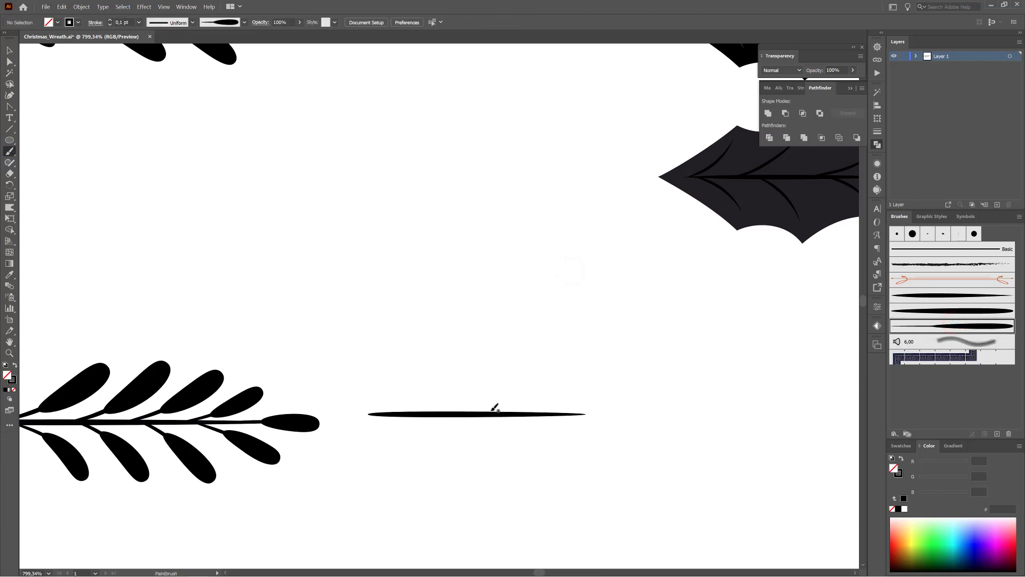
drag(545, 245, 543, 330)
drag(602, 343, 556, 310)
mouse_move(462, 412)
mouse_down()
mouse_move(527, 382)
mouse_move(517, 401)
mouse_up()
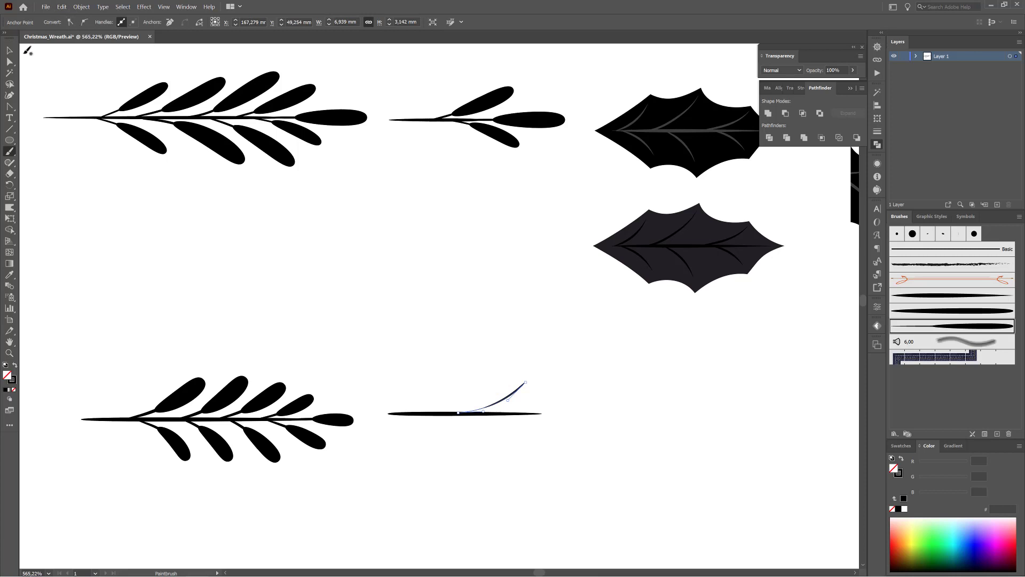
- Set the stroke of the shortest stem's upper leaf to 1 pt
click(10, 51)
drag(479, 352, 528, 393)
click(140, 24)
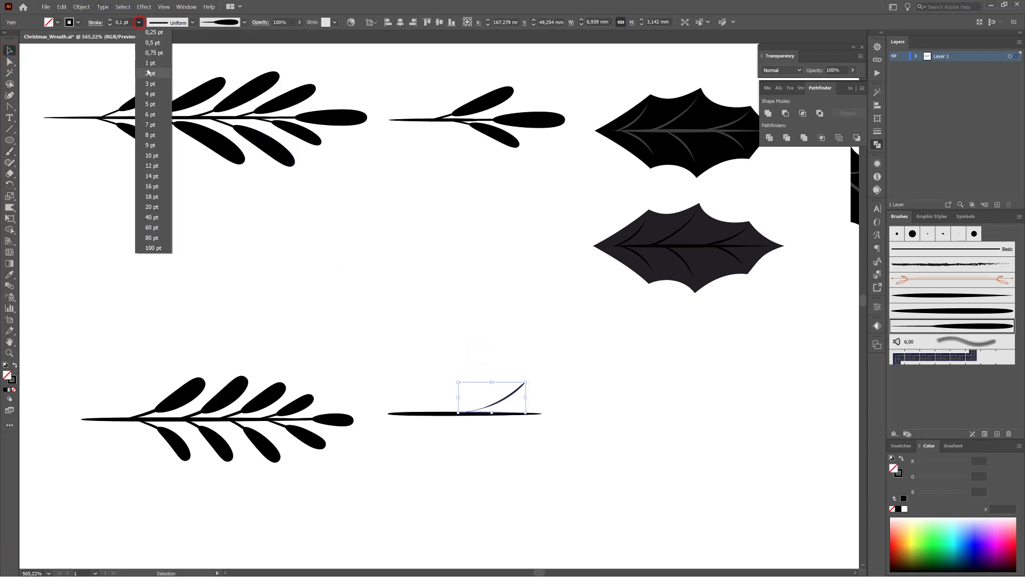
click(150, 64)
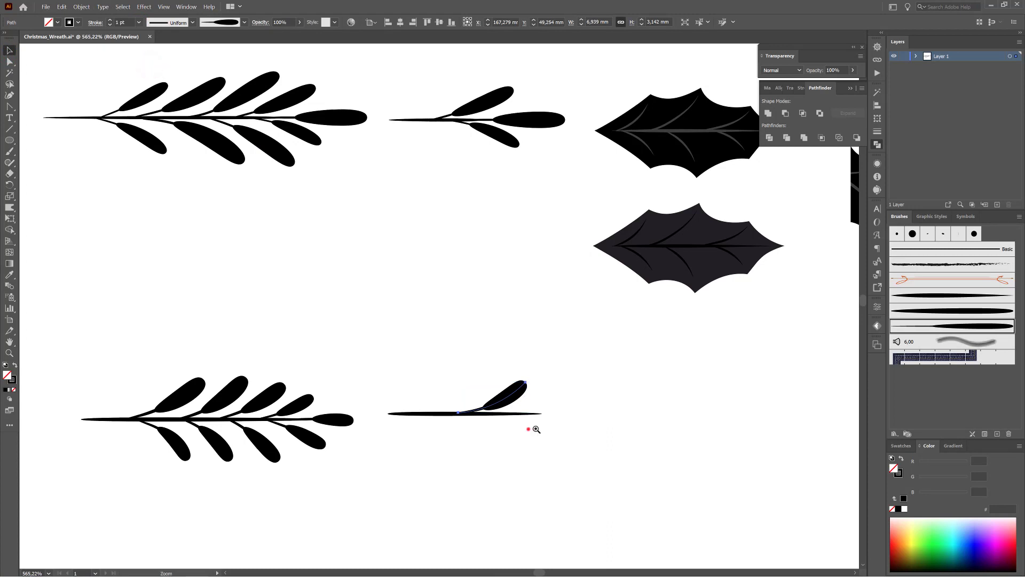
- Paint a downward-slanting leaf opposite the upper one on the shortest stem and a leaf about 8 mm long at its tip
drag(528, 428, 553, 430)
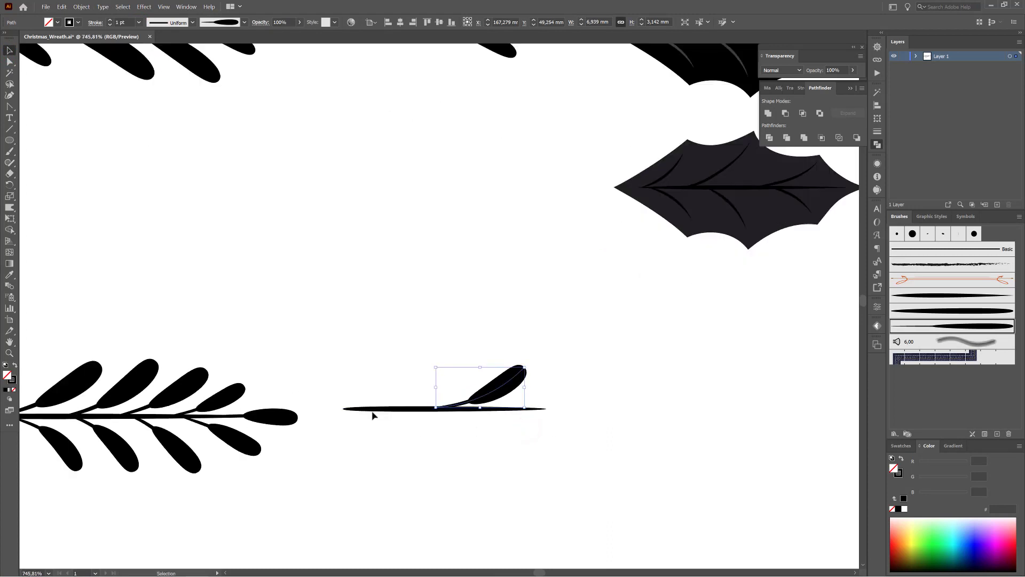
click(9, 152)
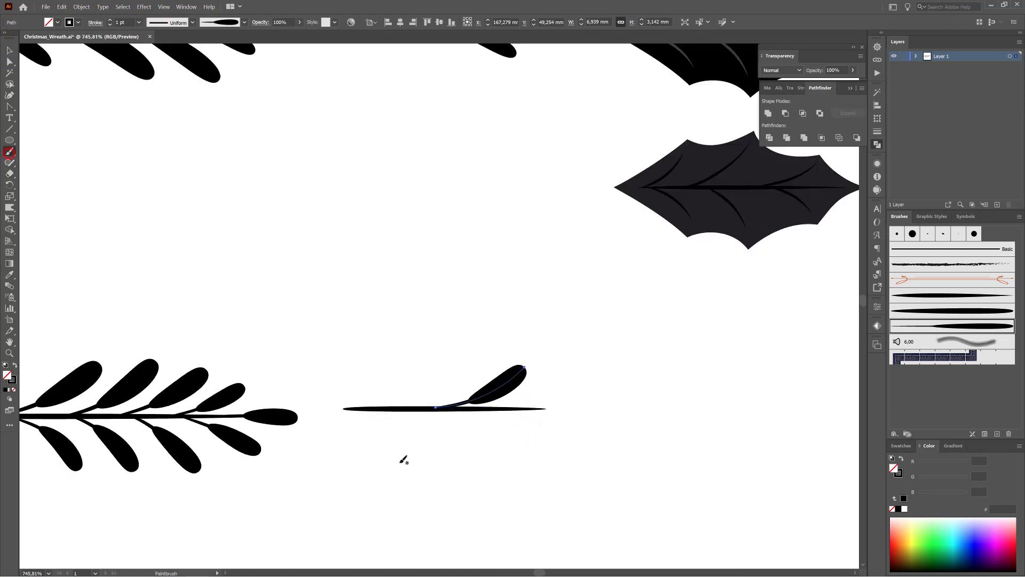
ctrl+click(447, 427)
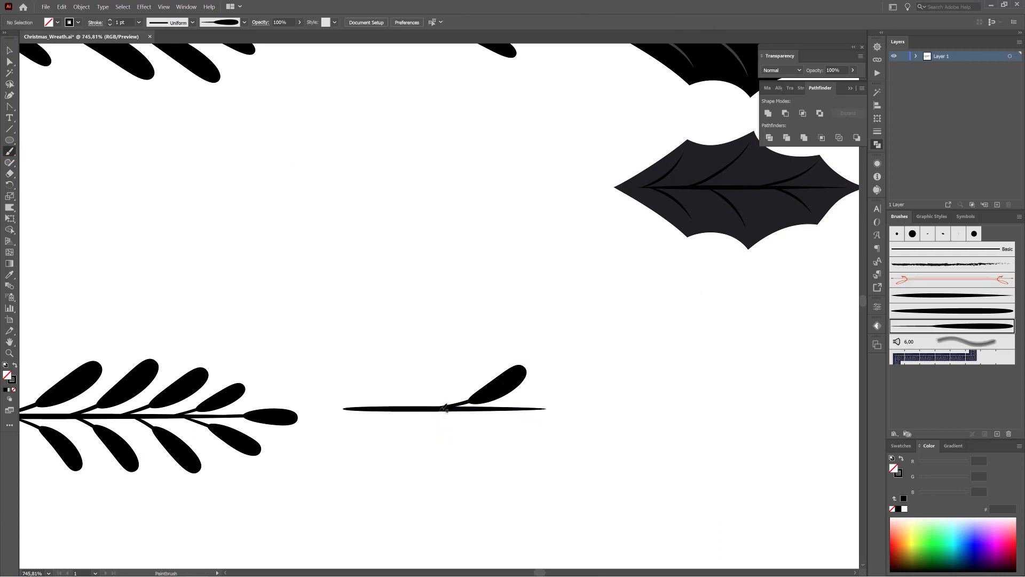
mouse_move(446, 414)
mouse_down()
mouse_move(485, 422)
mouse_move(517, 450)
mouse_up()
mouse_move(496, 405)
mouse_down()
mouse_move(488, 407)
mouse_move(598, 407)
mouse_move(556, 418)
mouse_up()
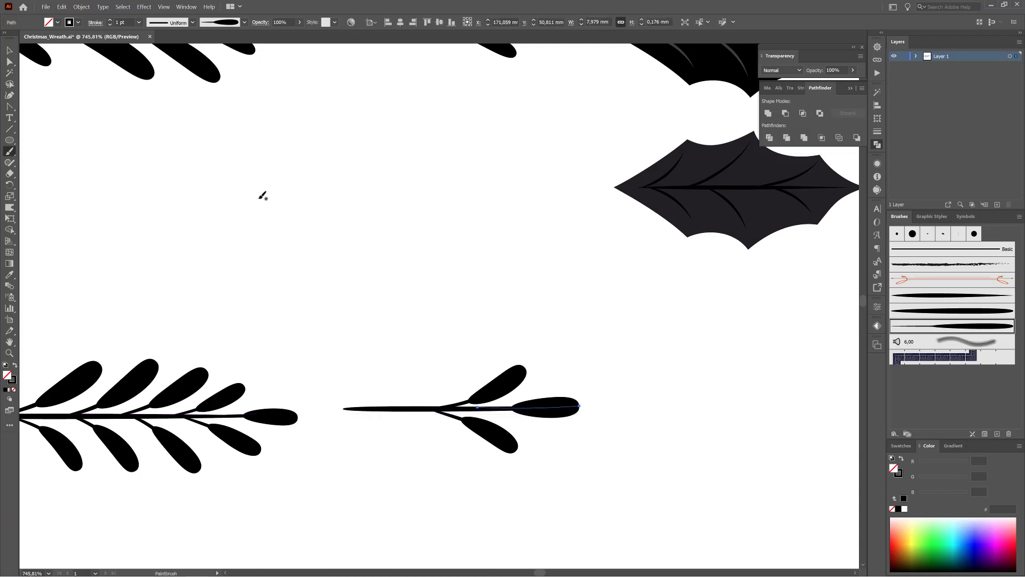
- Shorten the shortest stem by moving its base anchor point horizontally toward the leaves
ctrl+alt+click(625, 338)
drag(607, 276, 570, 258)
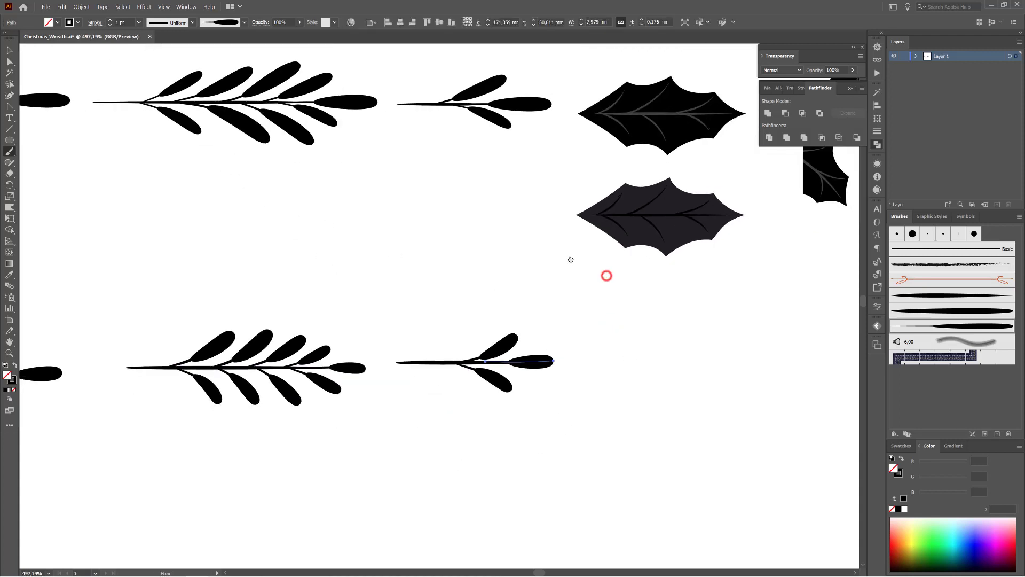
click(13, 64)
drag(392, 354, 401, 372)
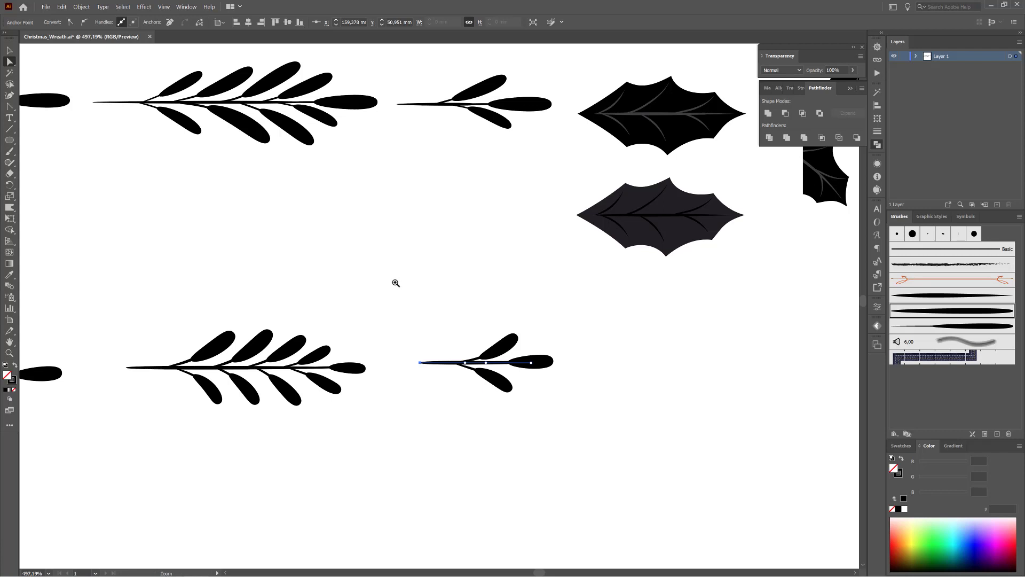
- Select the stem and all leaves of the longest newly painted branch
drag(396, 282, 386, 279)
drag(393, 262, 525, 256)
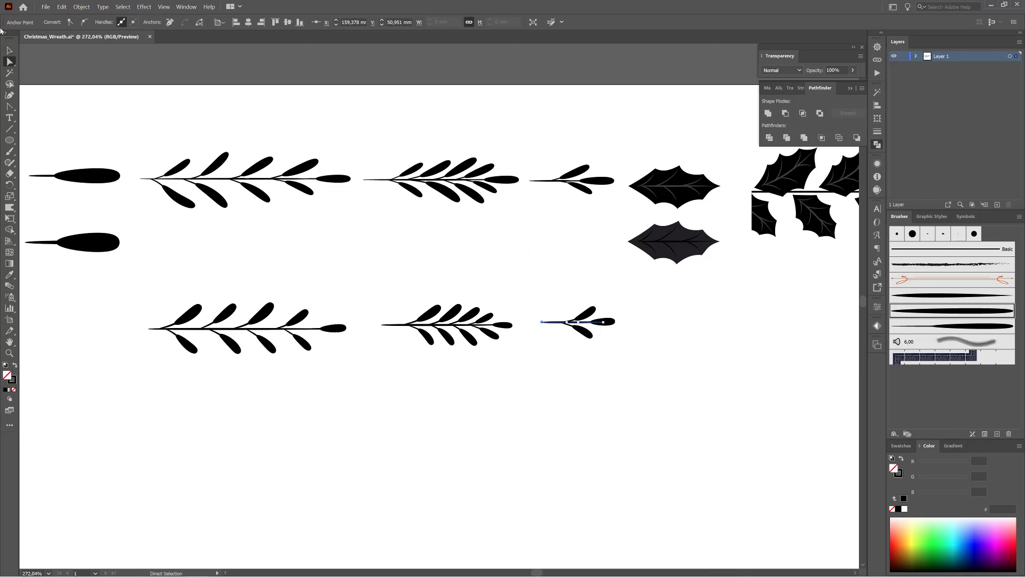
click(9, 50)
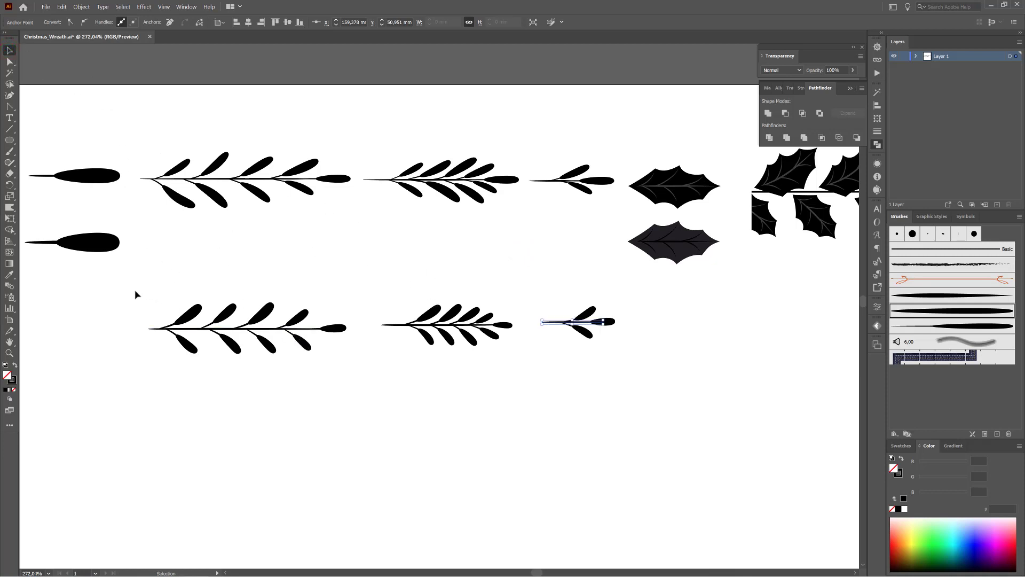
drag(136, 294, 352, 382)
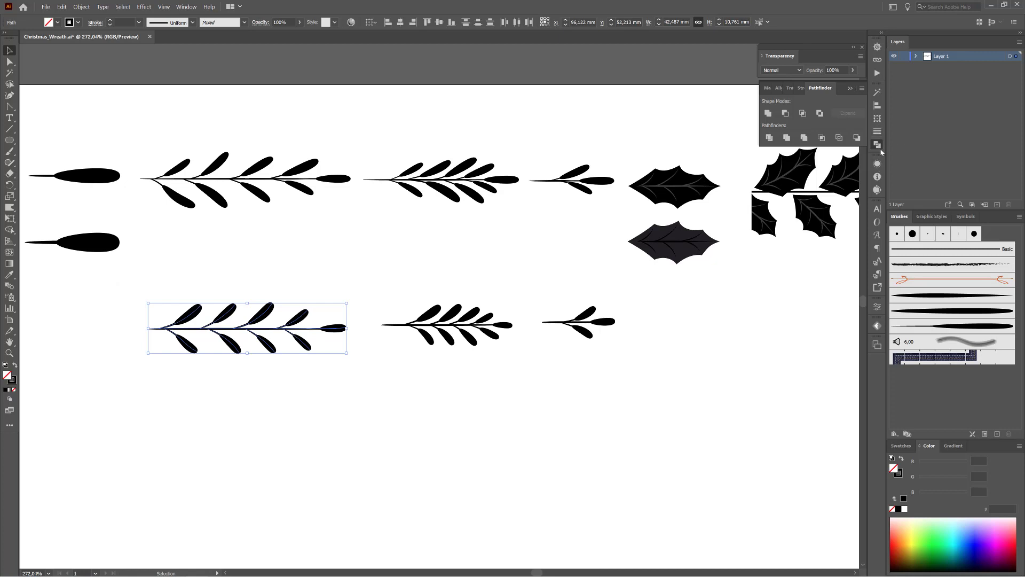
- Try to unite the longest branch's live brush strokes into one shape, and undo the operation
click(769, 113)
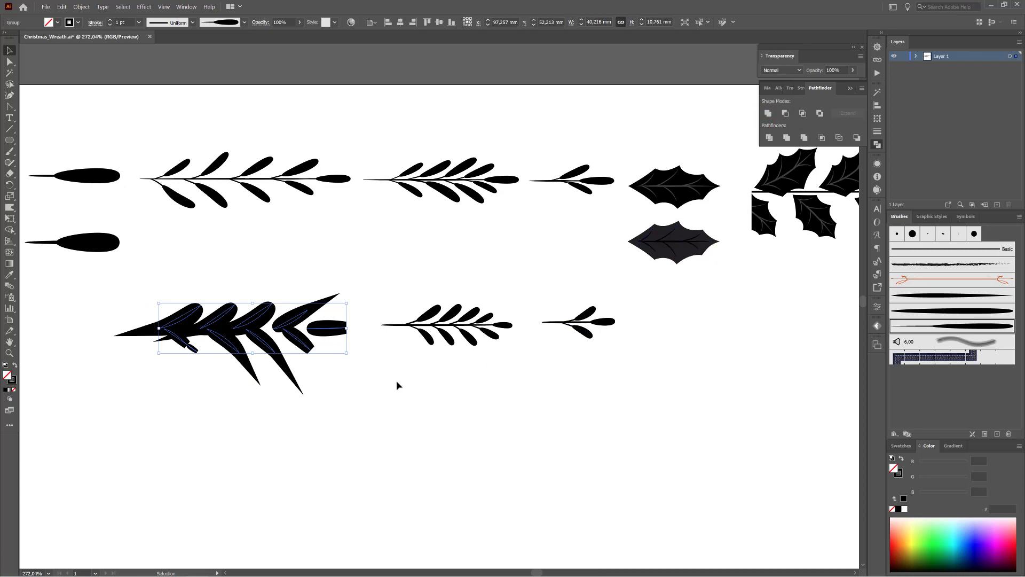
click(60, 7)
click(66, 16)
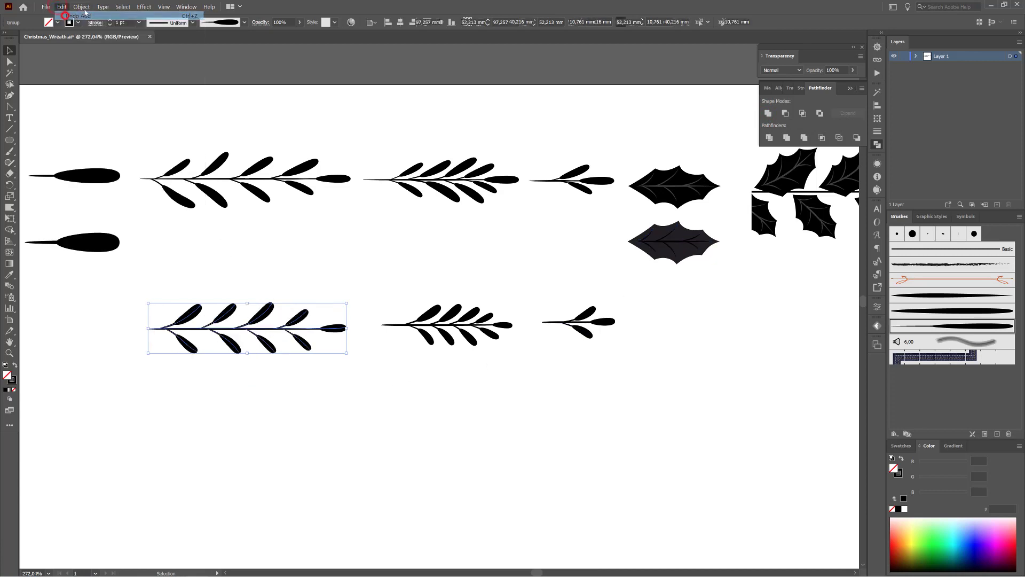
- Expand the appearance of the longest newly painted branch and unite its stem and leaves into one shape
click(80, 7)
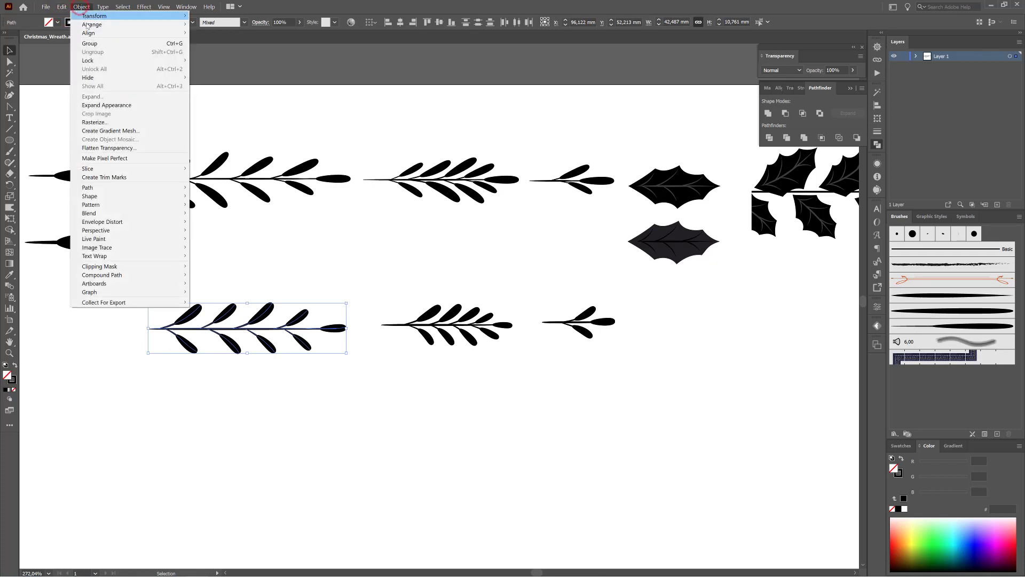
click(98, 105)
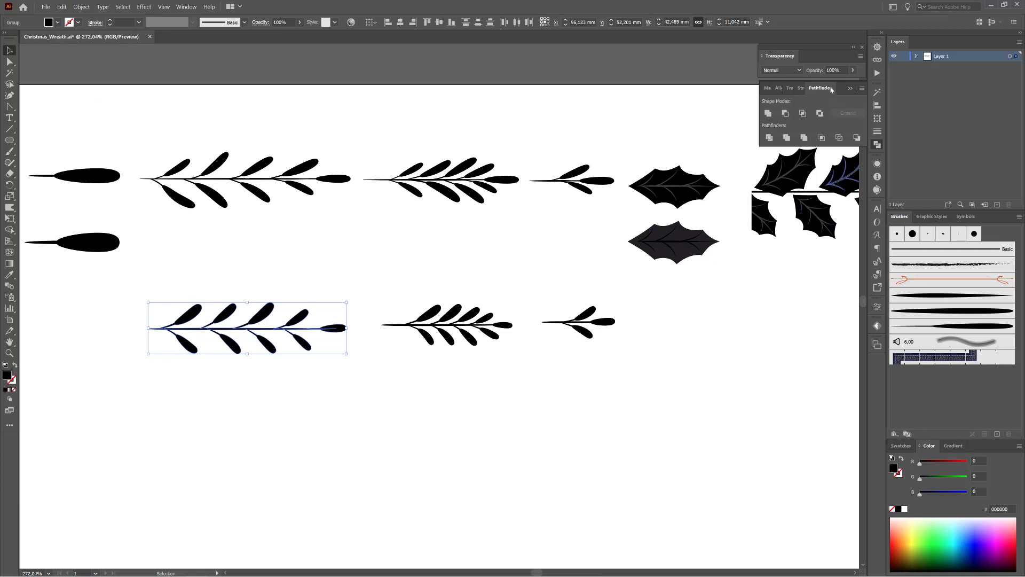
click(768, 114)
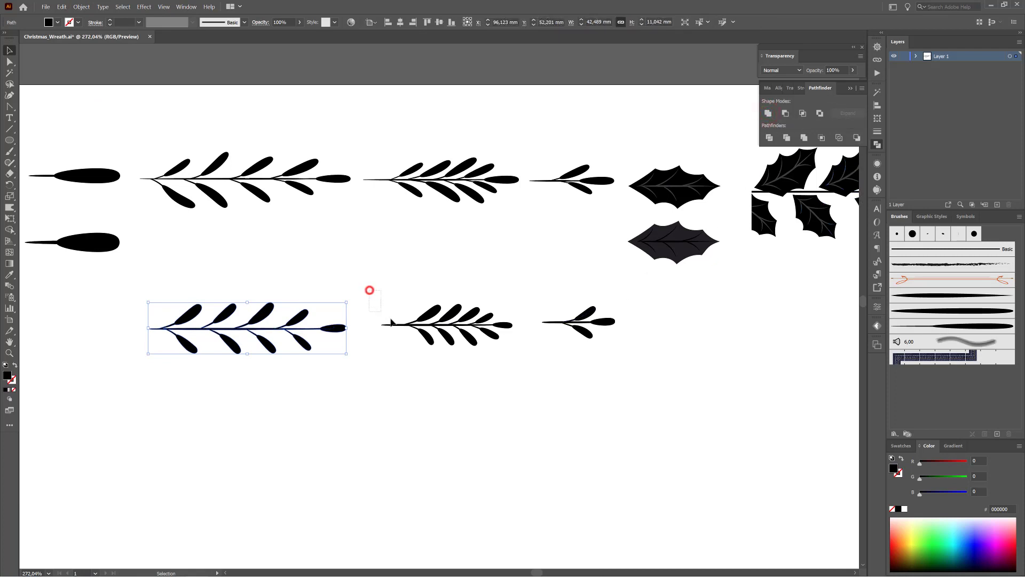
- Expand the appearance of the medium and shortest newly painted branches together, leaving them deselected
drag(368, 290, 631, 365)
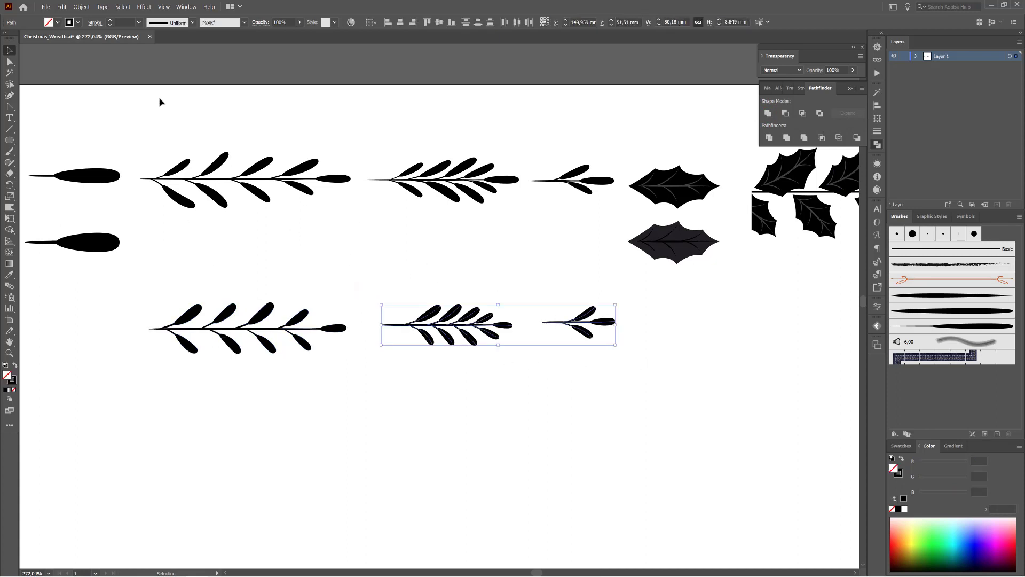
click(80, 6)
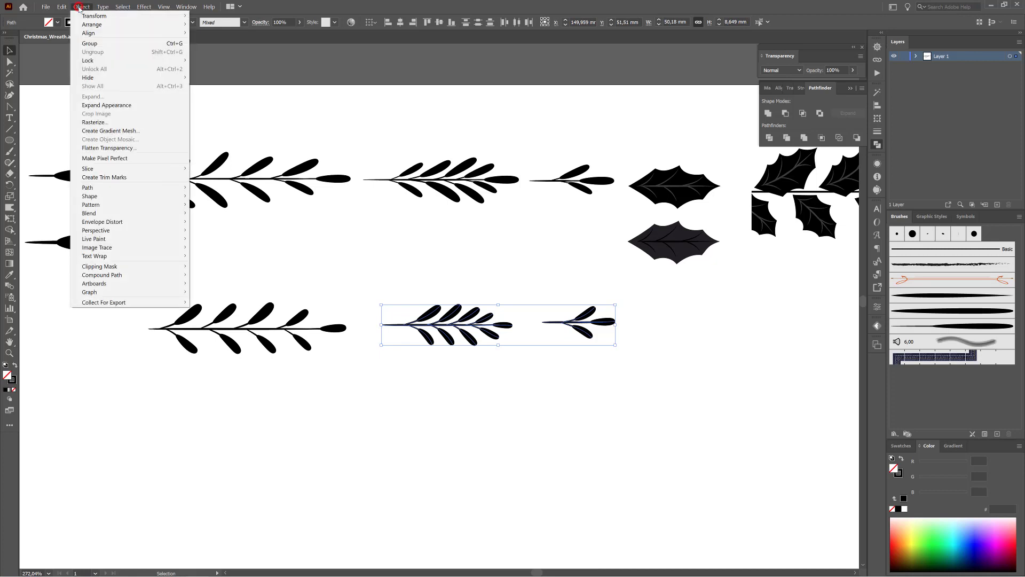
click(93, 104)
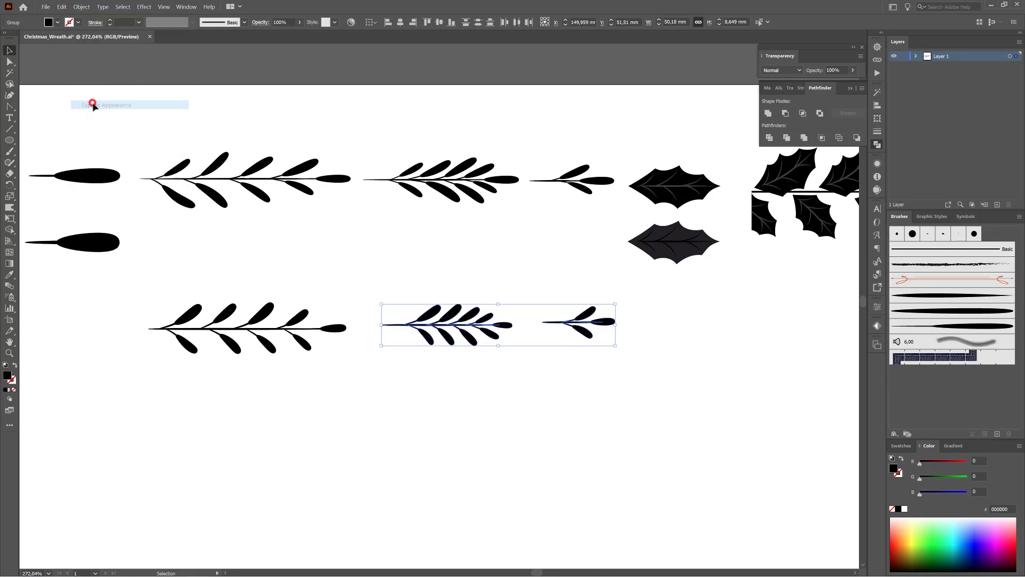
click(424, 278)
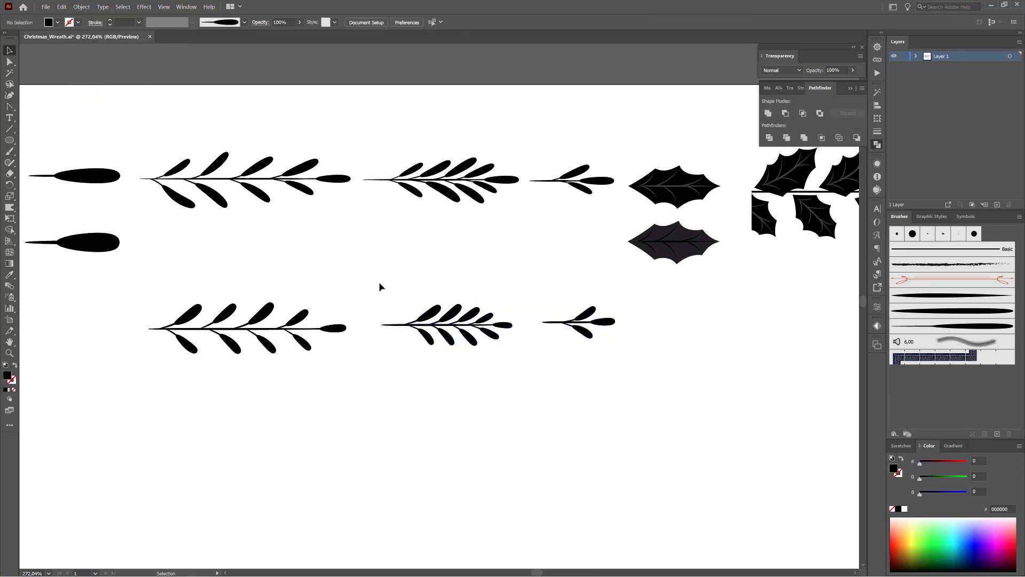
- Unite the medium branch's parts into one shape and the shortest branch's parts into another
drag(363, 281, 521, 385)
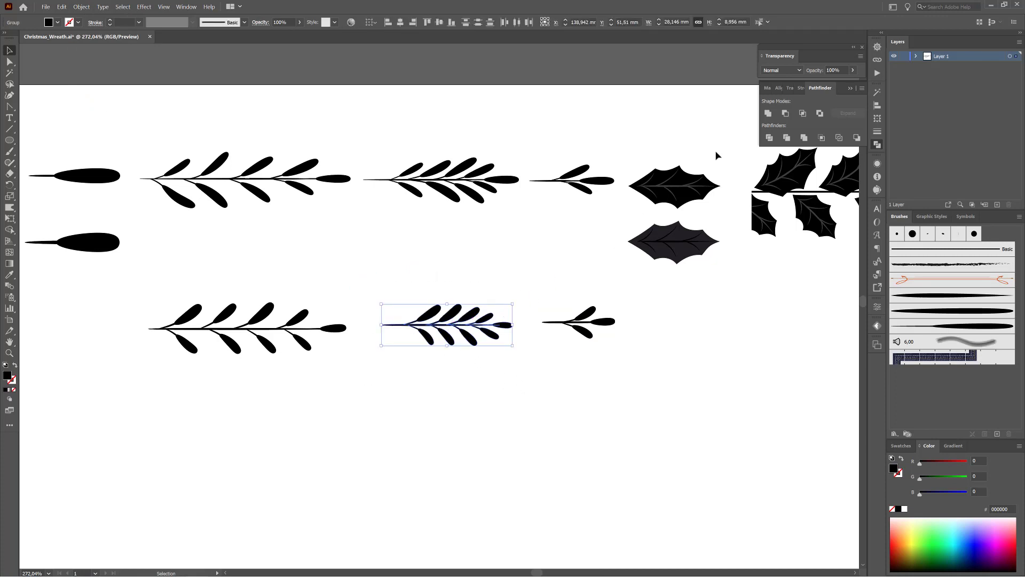
click(770, 113)
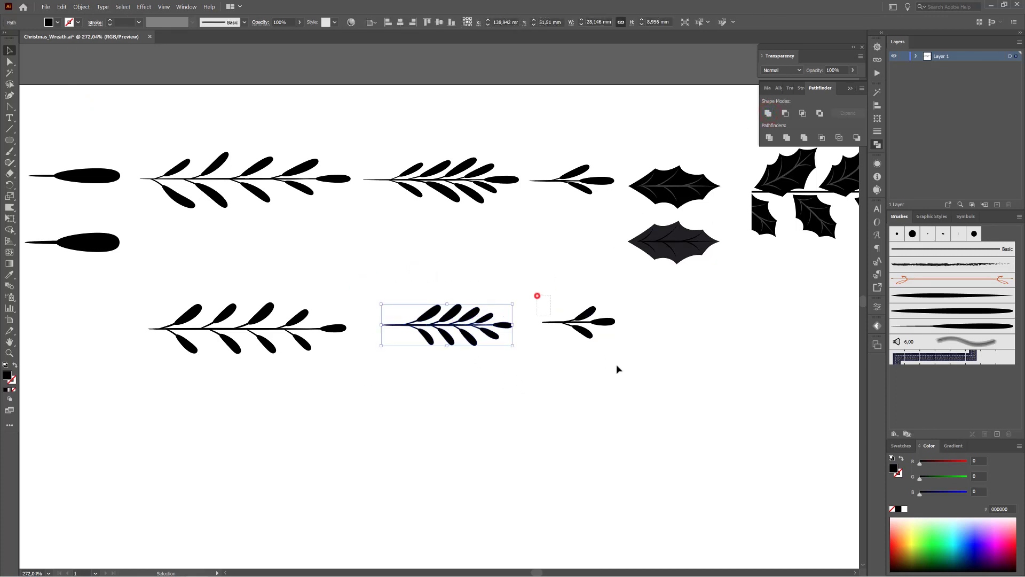
drag(538, 296, 621, 343)
click(768, 113)
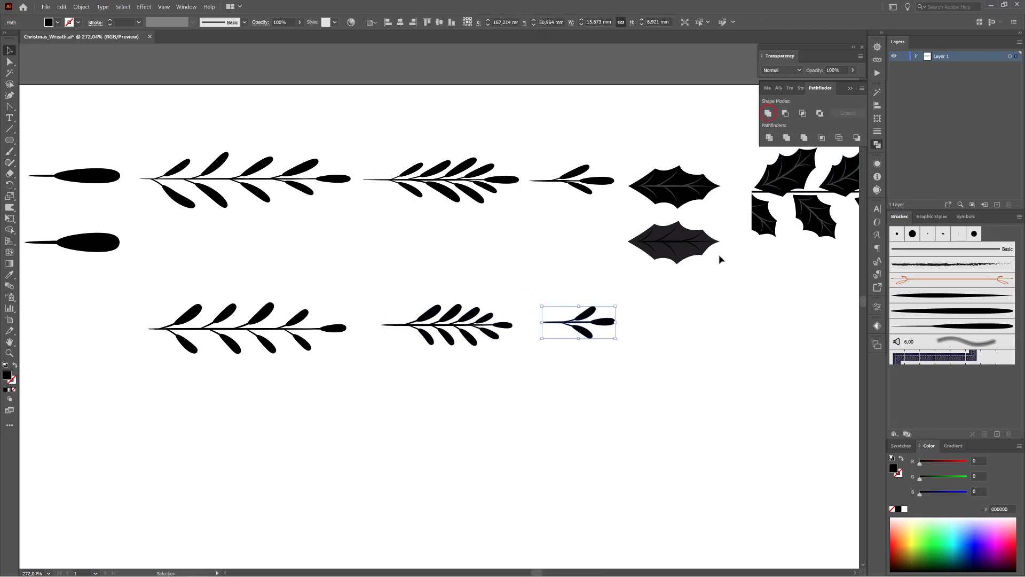
click(628, 409)
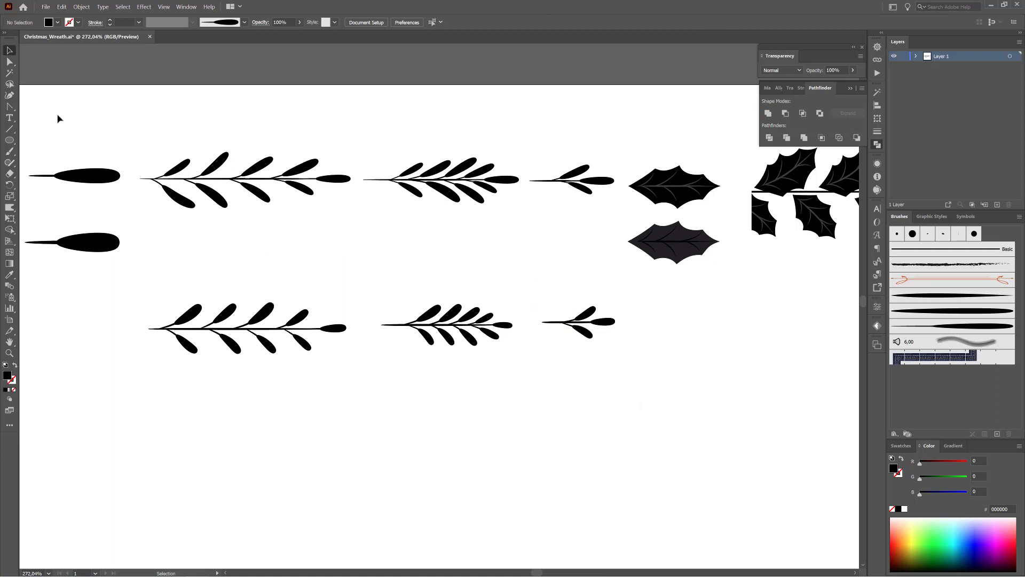
- Create an art brush from the longest united branch, with proportional scaling and the Tints colorization method
click(193, 315)
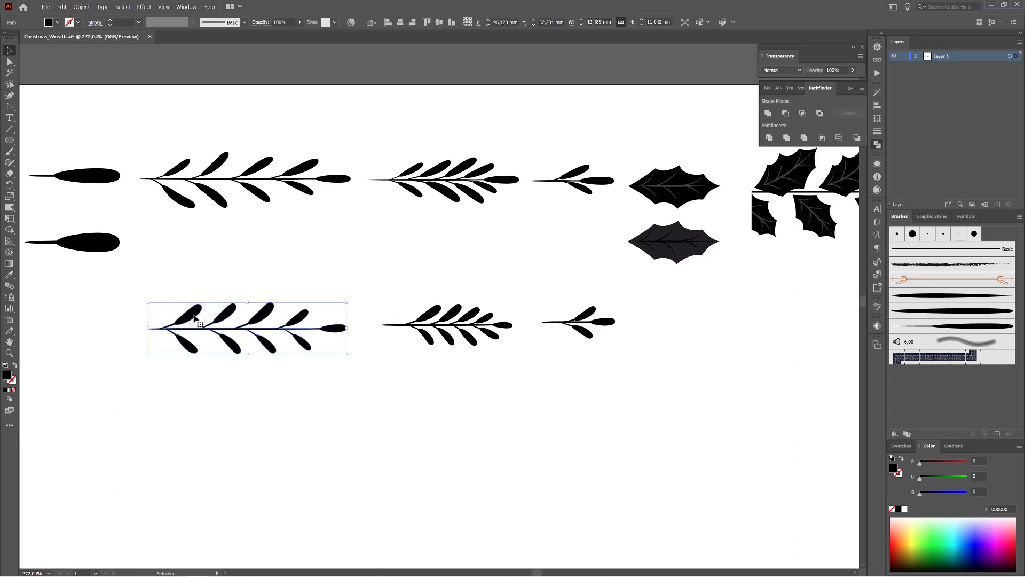
click(997, 435)
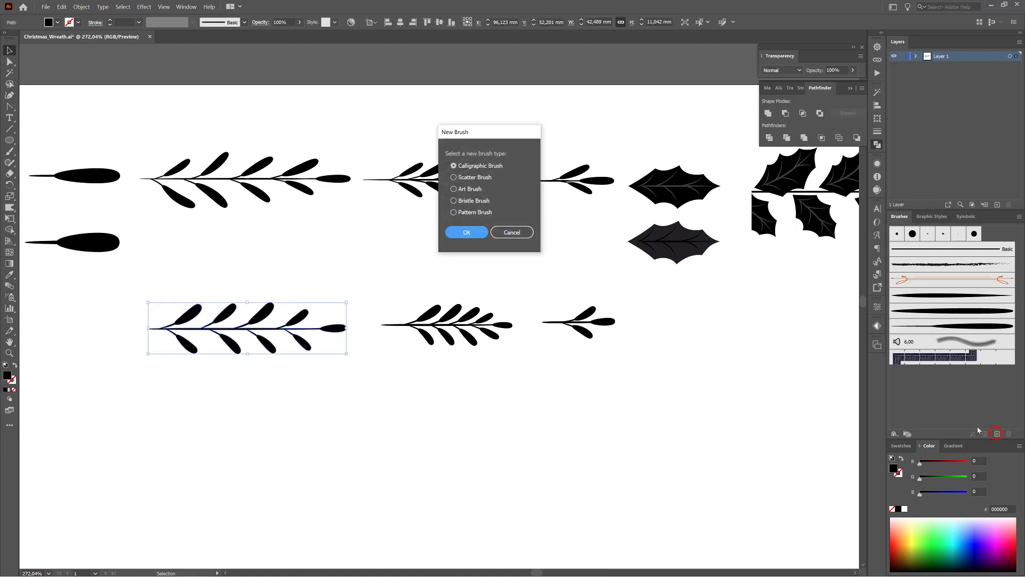
click(466, 190)
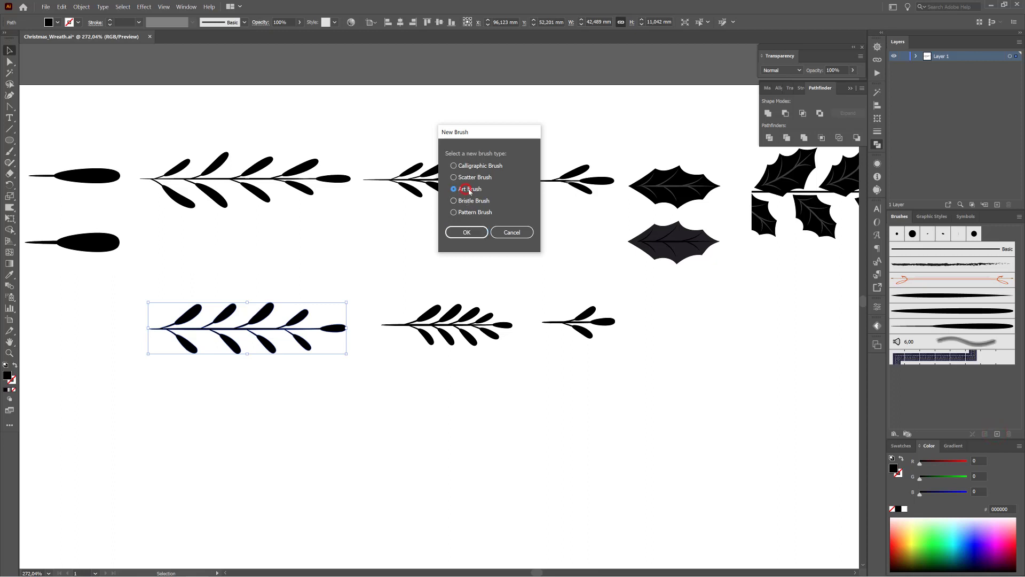
click(470, 233)
click(733, 156)
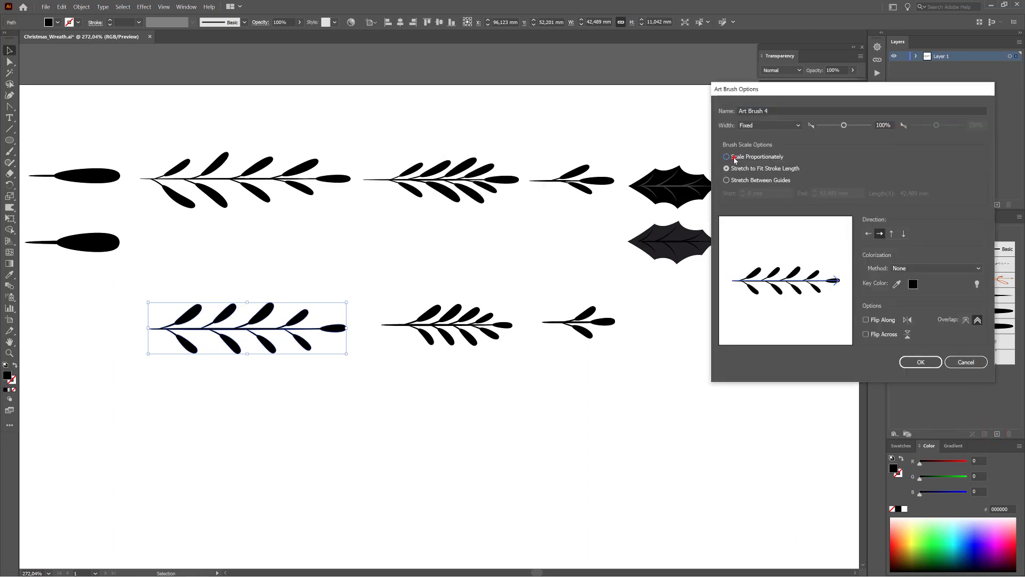
click(917, 267)
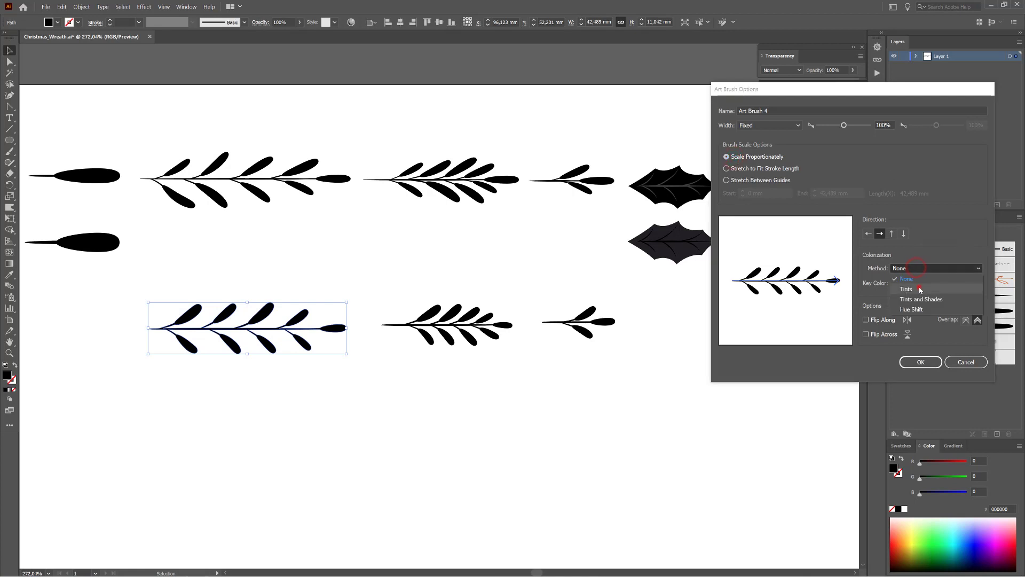
click(917, 279)
click(921, 361)
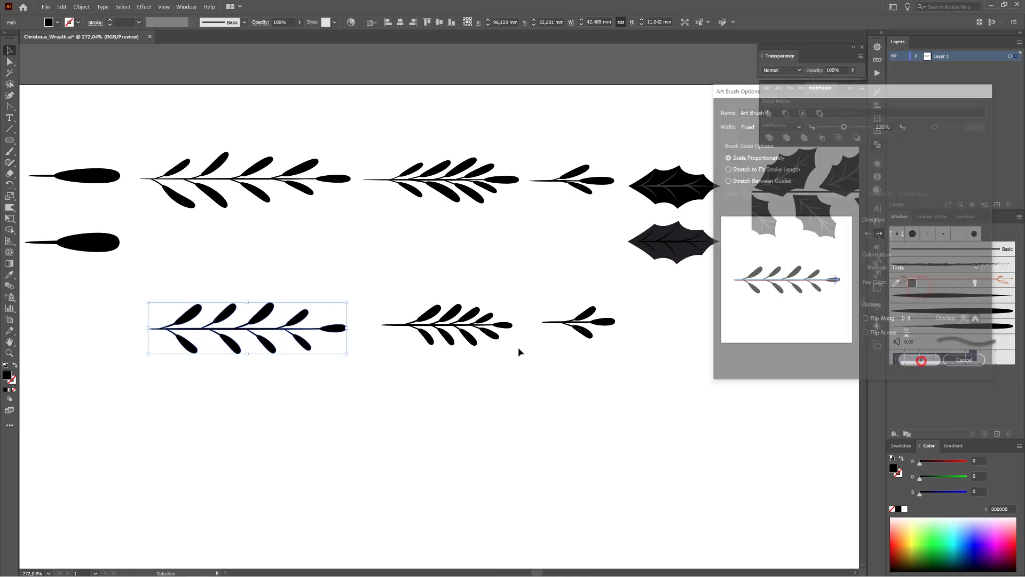
- Create an art brush from the medium united branch, scaled proportionately and colorized with Tints
click(489, 332)
click(1019, 217)
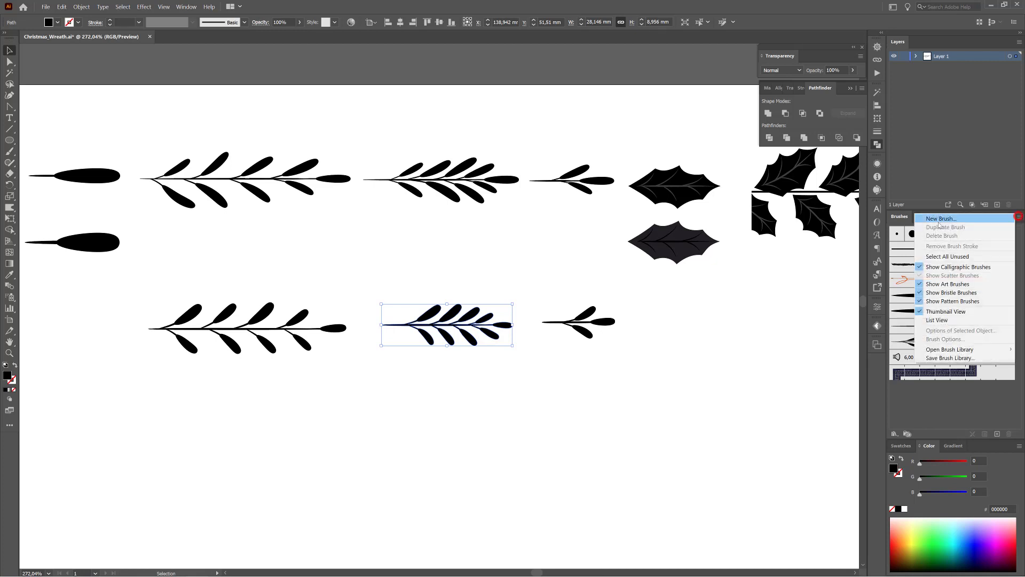
click(940, 219)
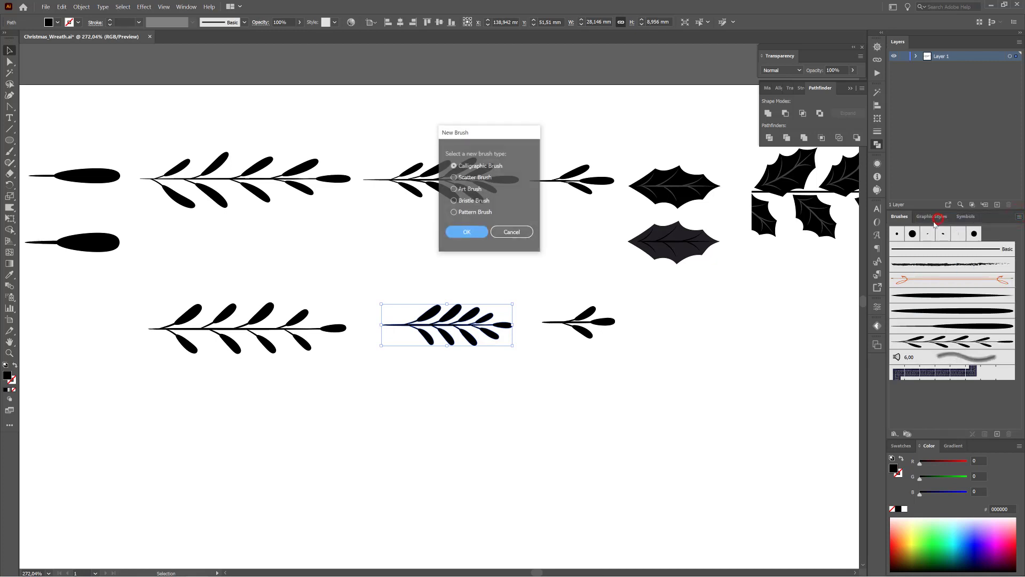
click(467, 191)
click(470, 232)
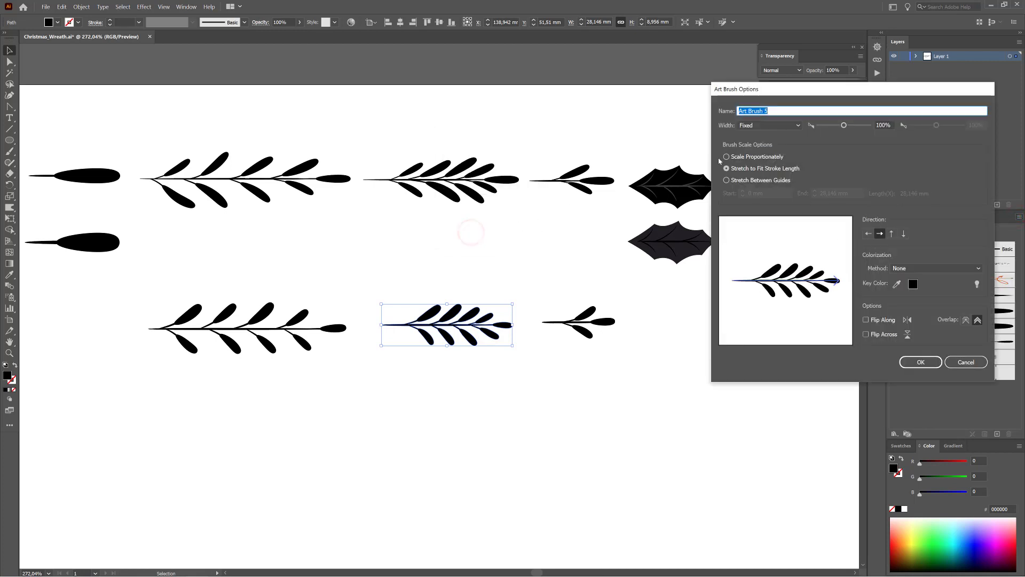
click(726, 157)
click(899, 267)
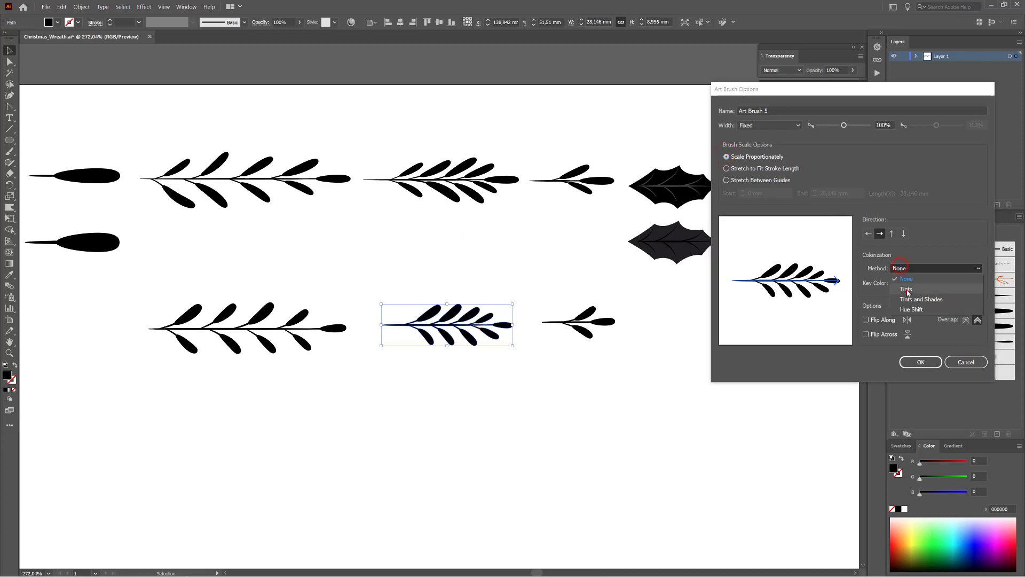
click(908, 292)
click(921, 362)
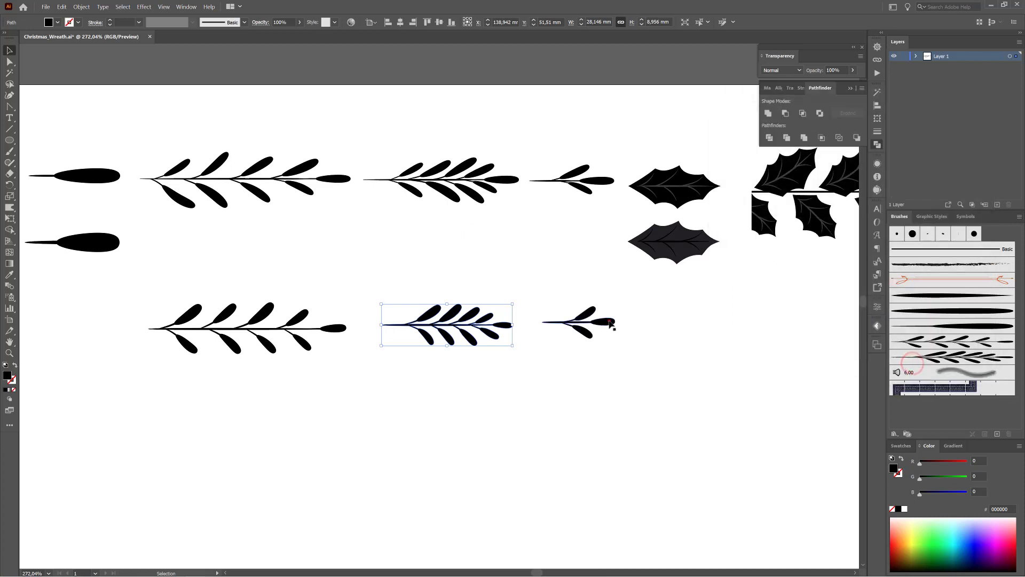
- Create an art brush from the shortest united branch, using Scale Proportionately and Tints colorization
drag(611, 323, 965, 377)
click(470, 190)
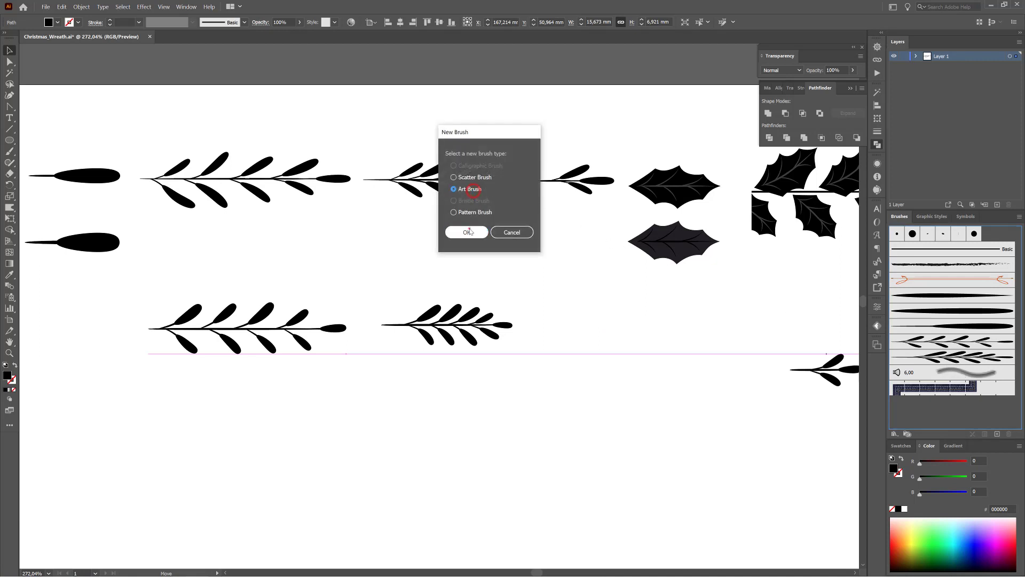
click(469, 229)
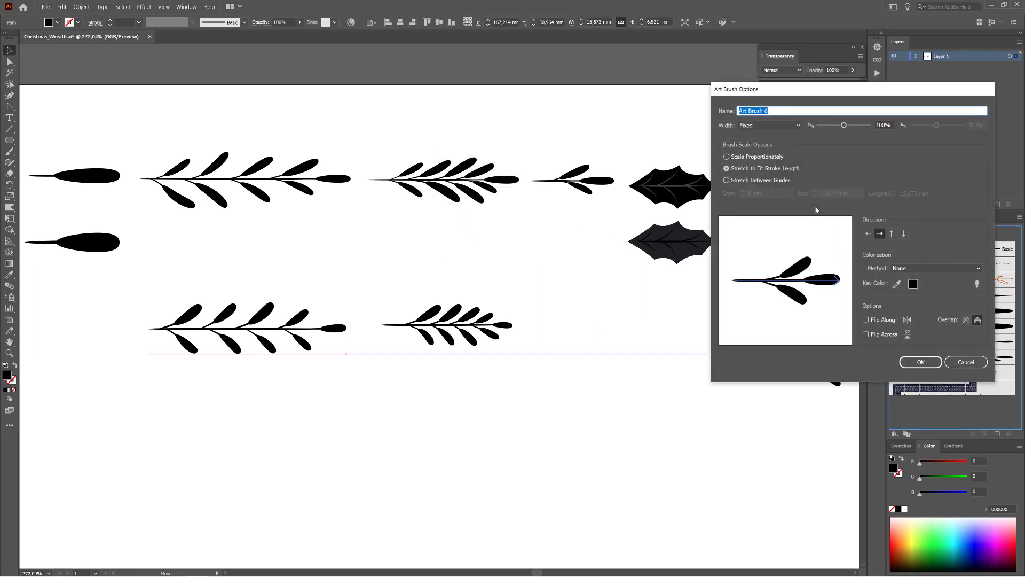
click(778, 157)
click(918, 267)
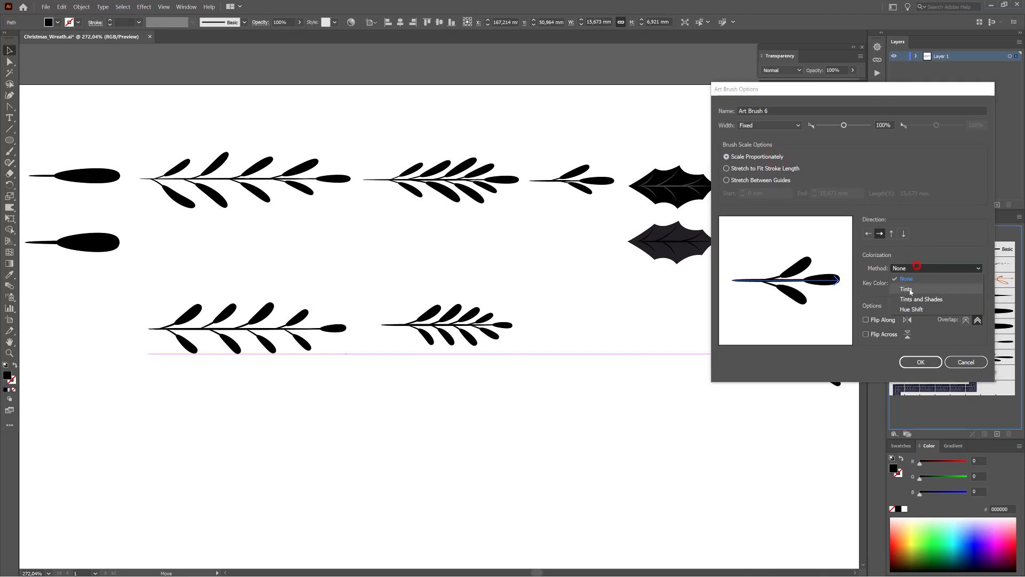
click(906, 289)
click(919, 361)
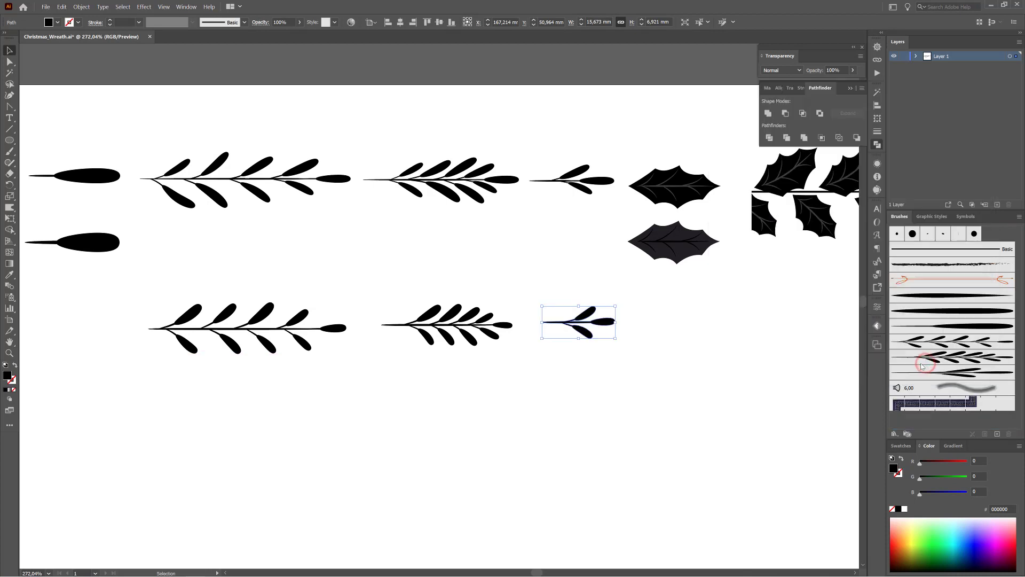
- Paint a black, upward-curving test stroke with the longest-branch brush in the empty area below the branches
click(669, 415)
scroll(632, 416, down, 4)
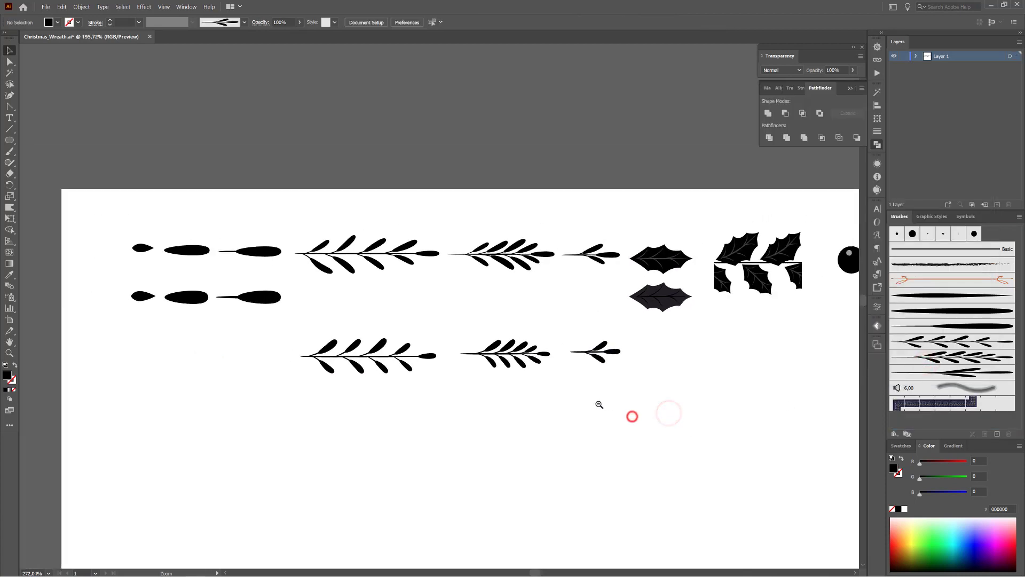
drag(630, 415, 596, 300)
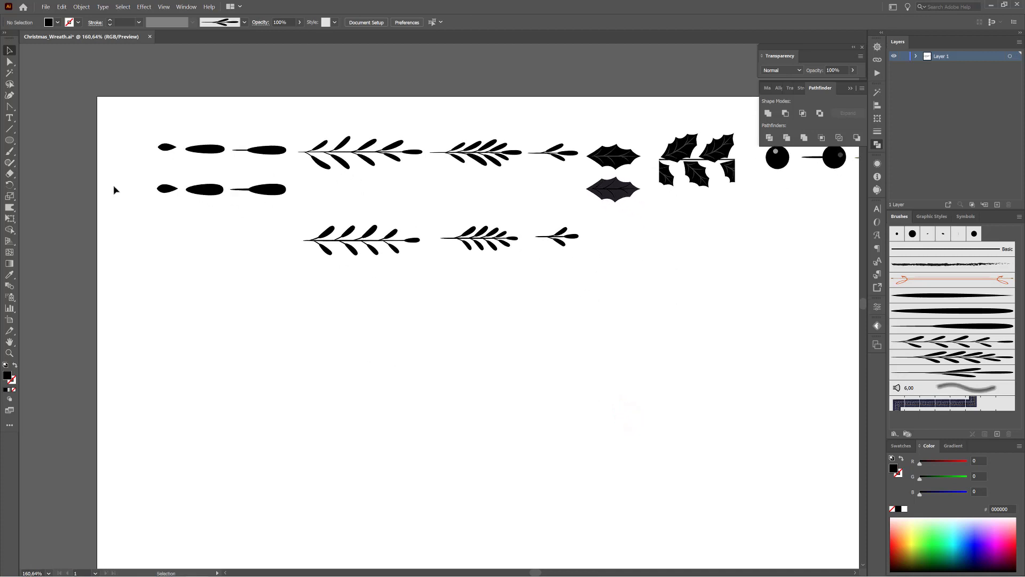
click(8, 152)
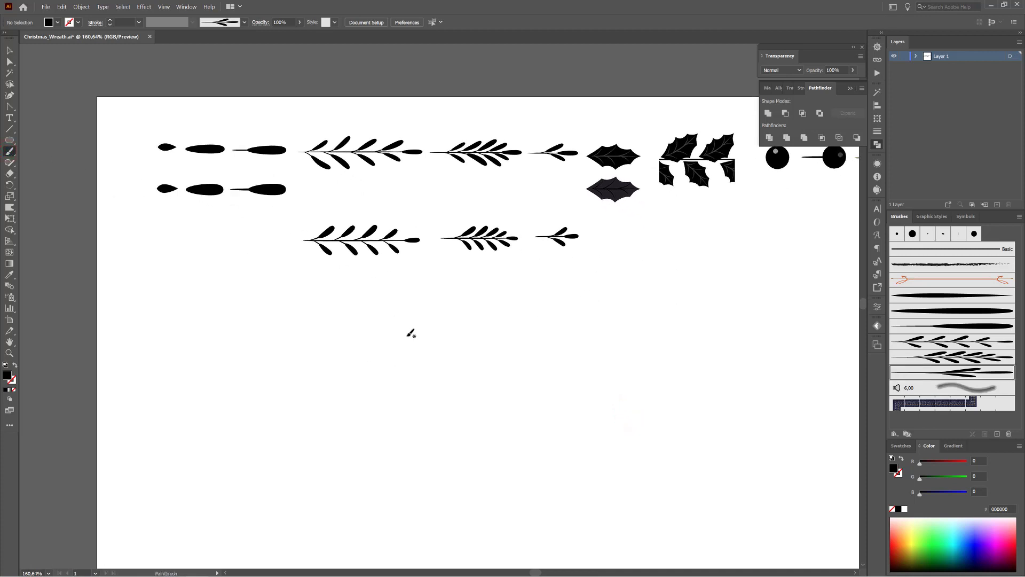
click(954, 342)
mouse_move(467, 445)
mouse_down()
mouse_move(464, 354)
mouse_move(490, 319)
mouse_up()
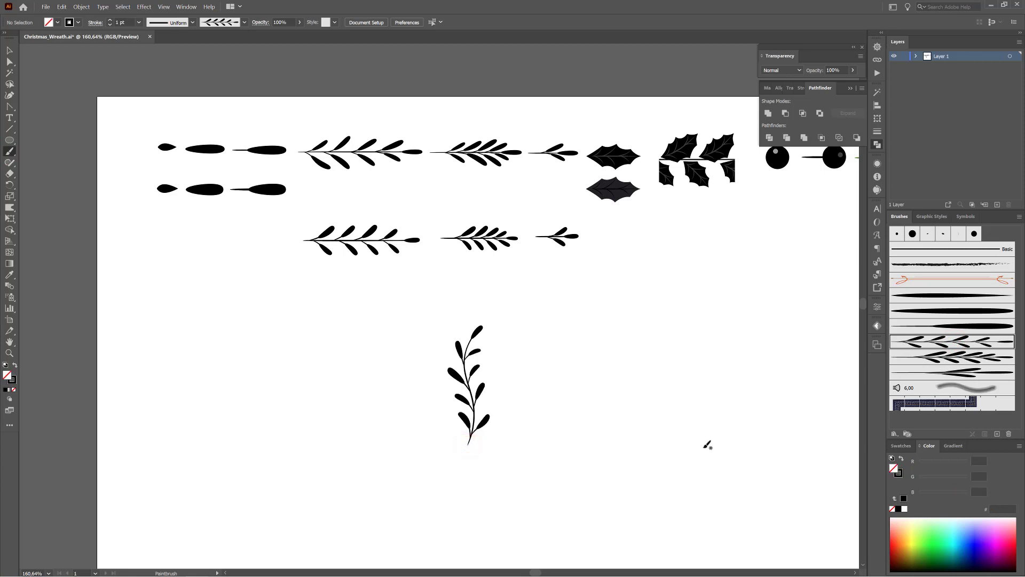
- Set the stroke colour to green 439F00 and paint two diverging long branches beside the black test branch
click(901, 472)
click(926, 549)
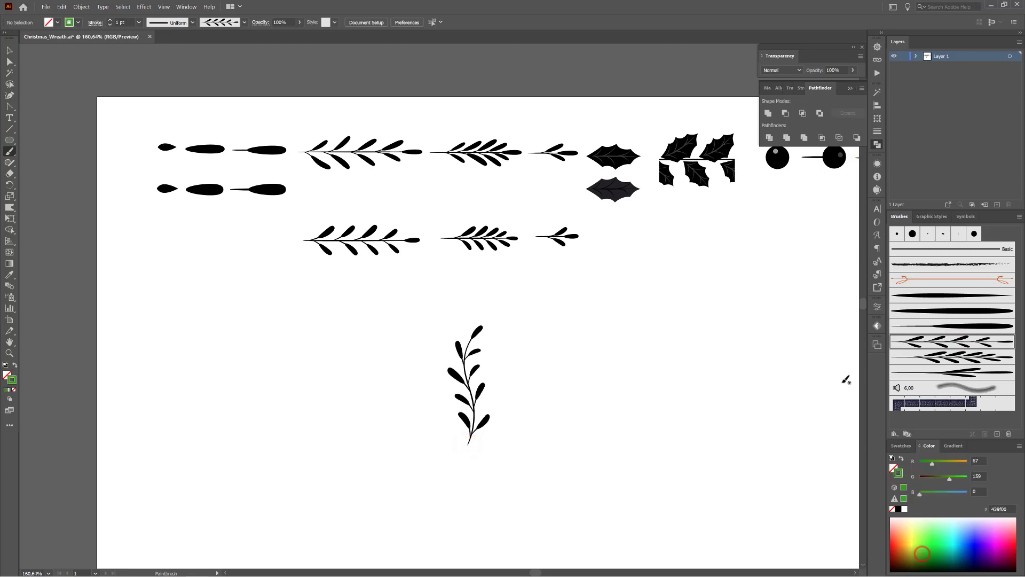
drag(539, 407, 555, 303)
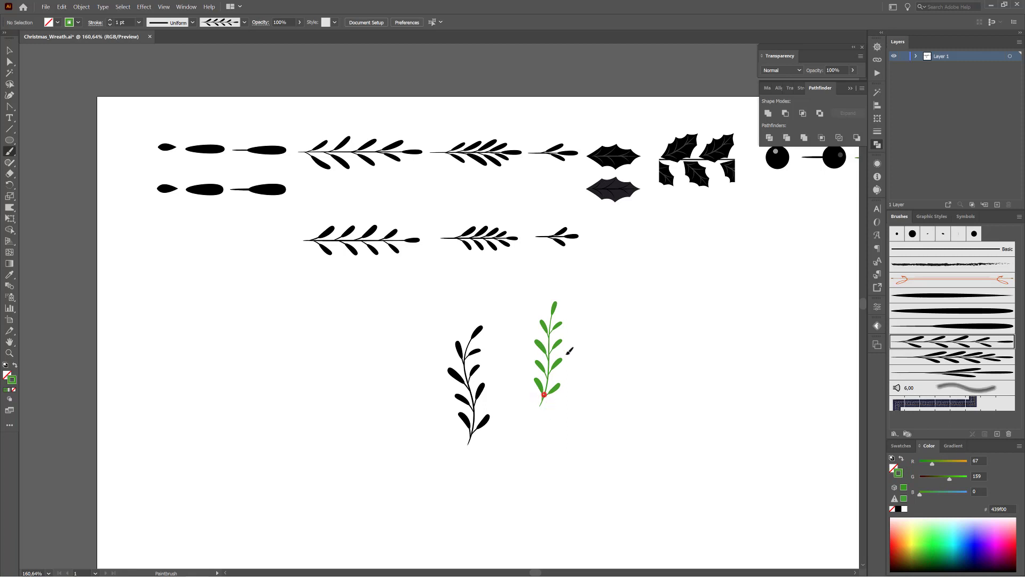
drag(542, 398, 612, 325)
- Add two medium-branch strokes from the green cluster's base and short-branch sprigs near its upper end
click(955, 356)
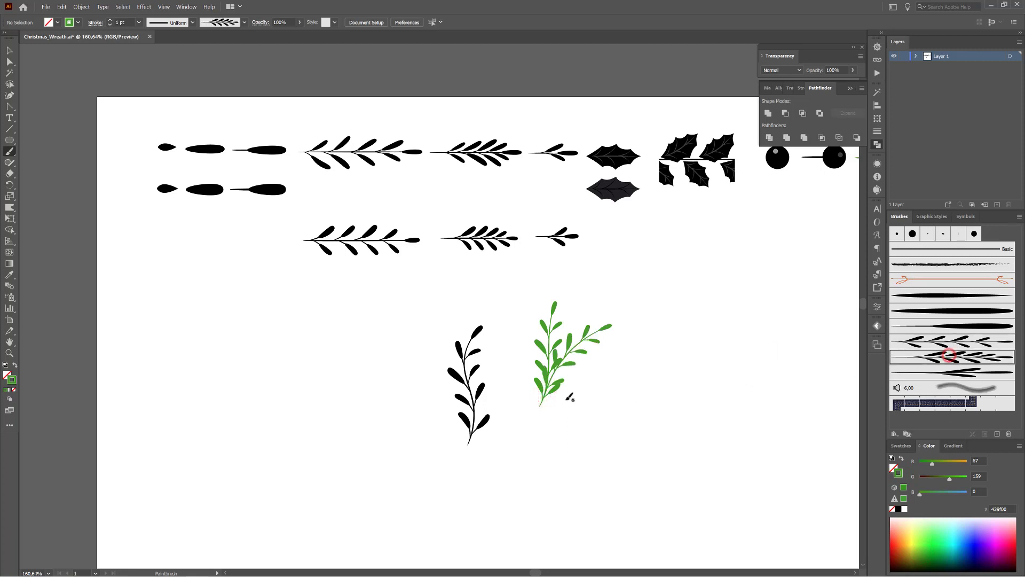
mouse_move(540, 409)
mouse_down()
mouse_move(544, 379)
mouse_move(527, 347)
mouse_up()
mouse_move(540, 408)
mouse_down()
mouse_move(602, 348)
mouse_move(606, 357)
mouse_up()
click(964, 372)
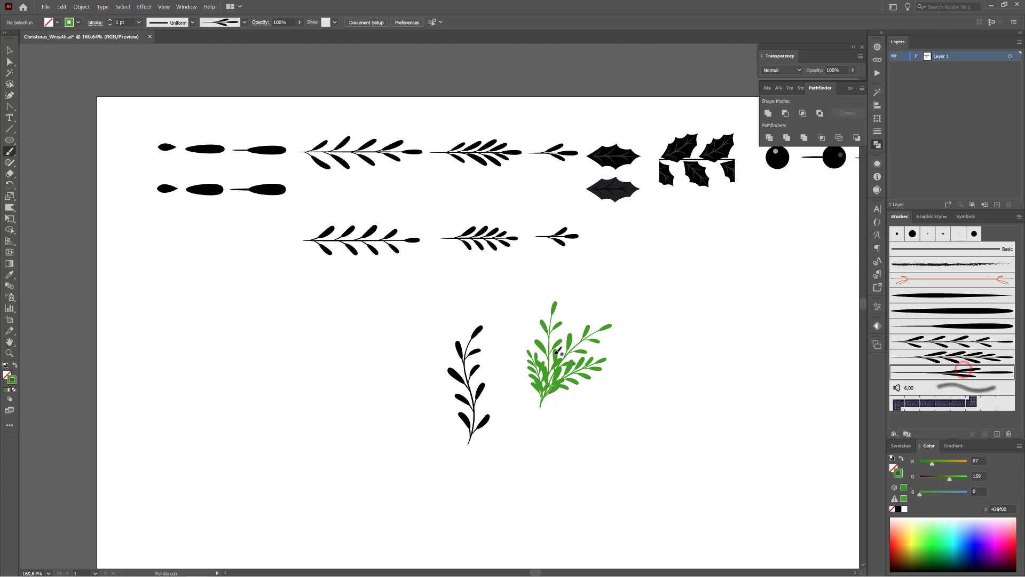
mouse_move(563, 325)
mouse_down()
mouse_move(550, 343)
mouse_move(549, 306)
mouse_move(536, 277)
mouse_up()
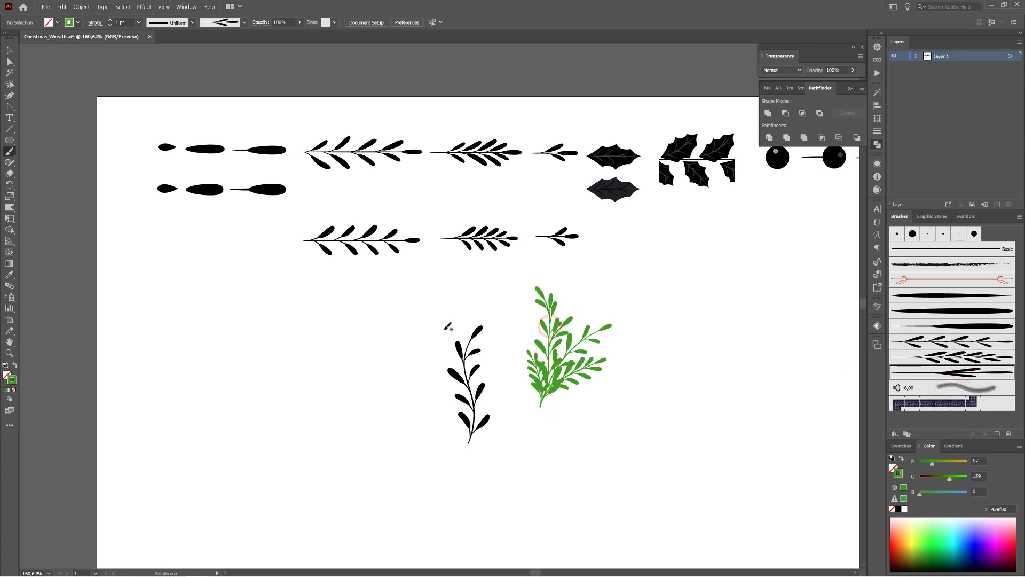
- Delete all the test branch strokes and move the three united branches up closer beneath the original painted branches
drag(346, 284, 749, 503)
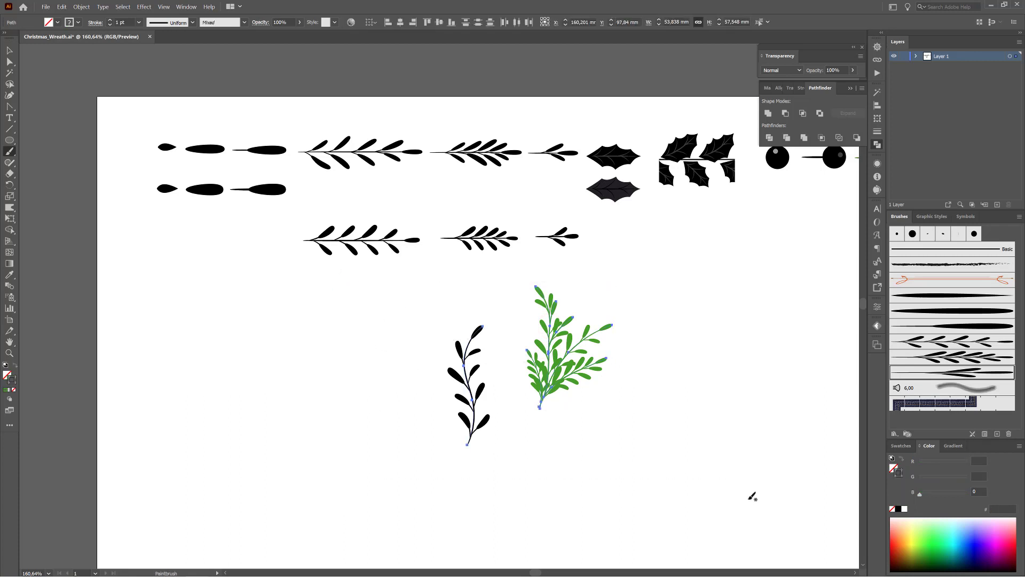
key(Delete)
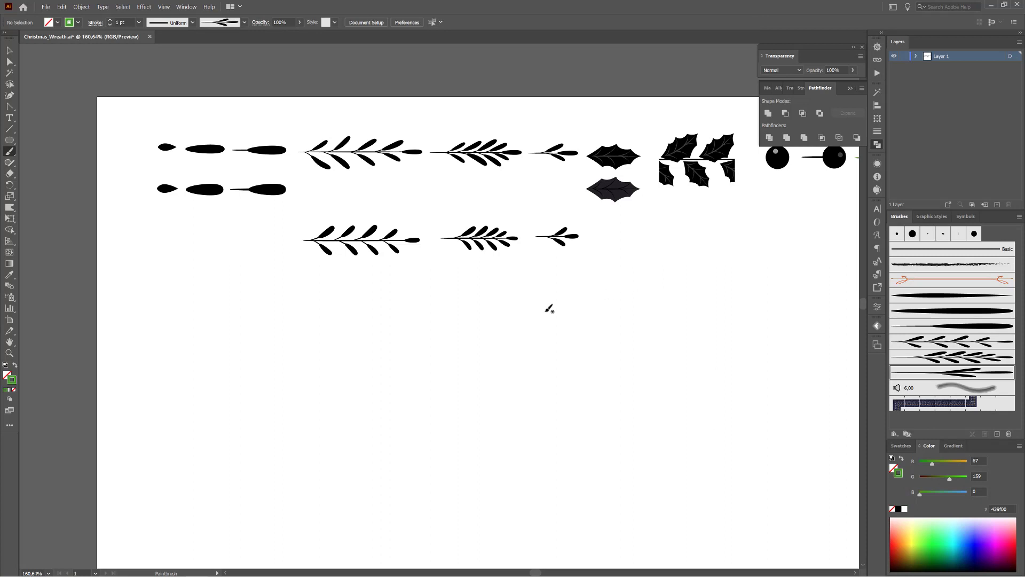
click(9, 51)
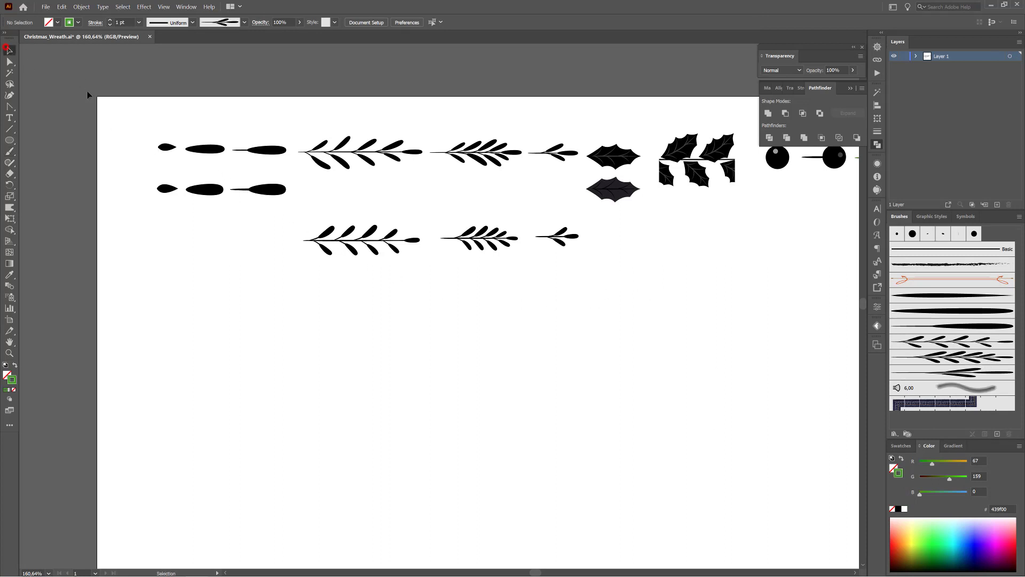
drag(290, 217, 588, 298)
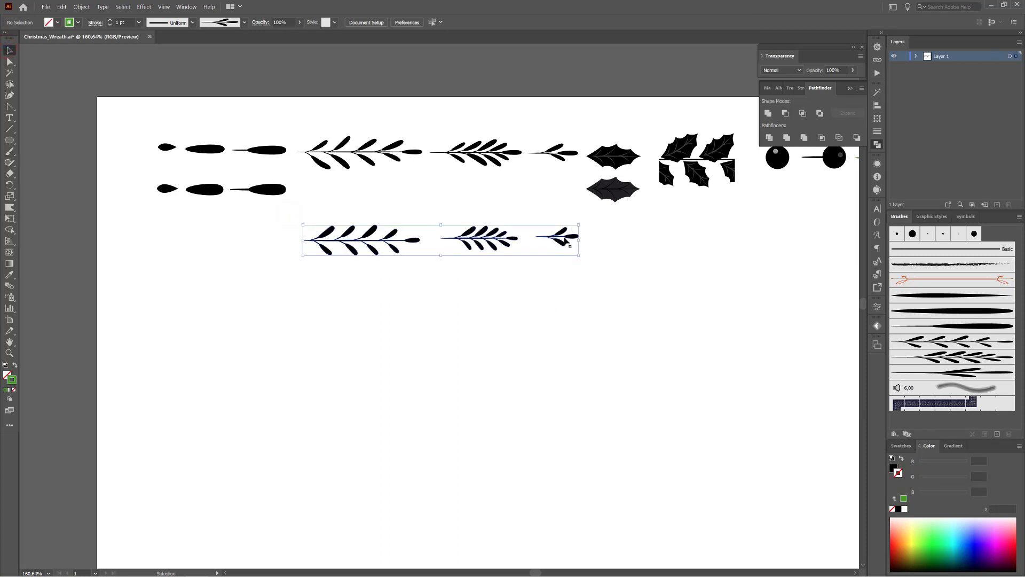
drag(562, 244, 553, 203)
- Draw a black horizontal ellipse about 19.7 by 10.3 mm below the dark holly leaf, matching the leaf's width
drag(634, 171, 693, 221)
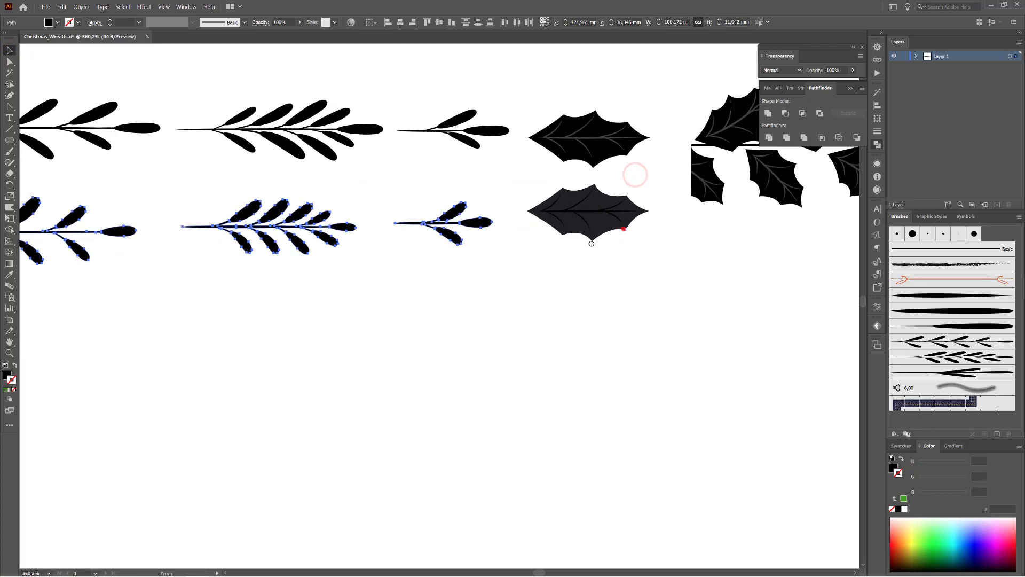
drag(623, 229, 521, 231)
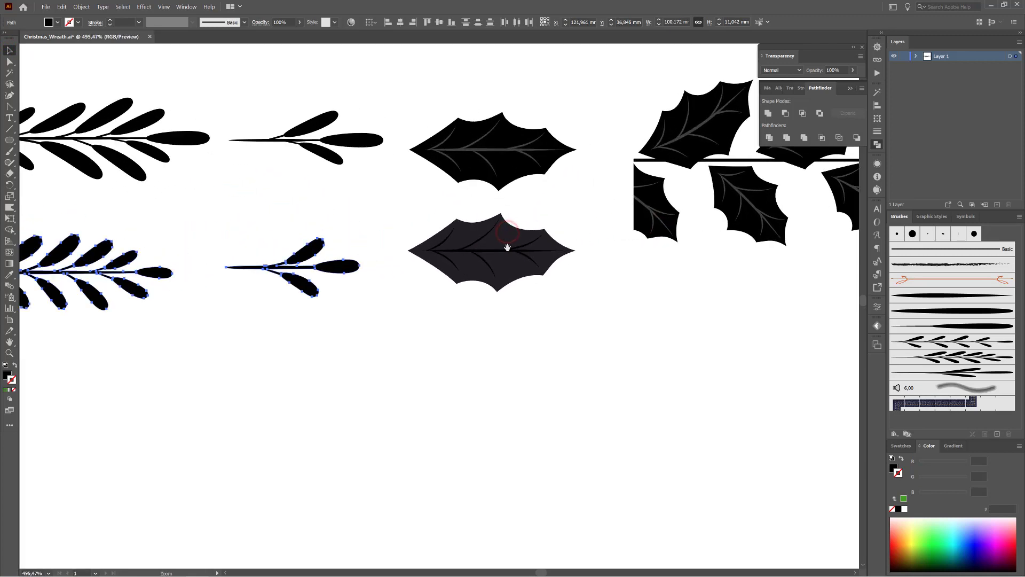
drag(542, 357, 537, 349)
click(529, 347)
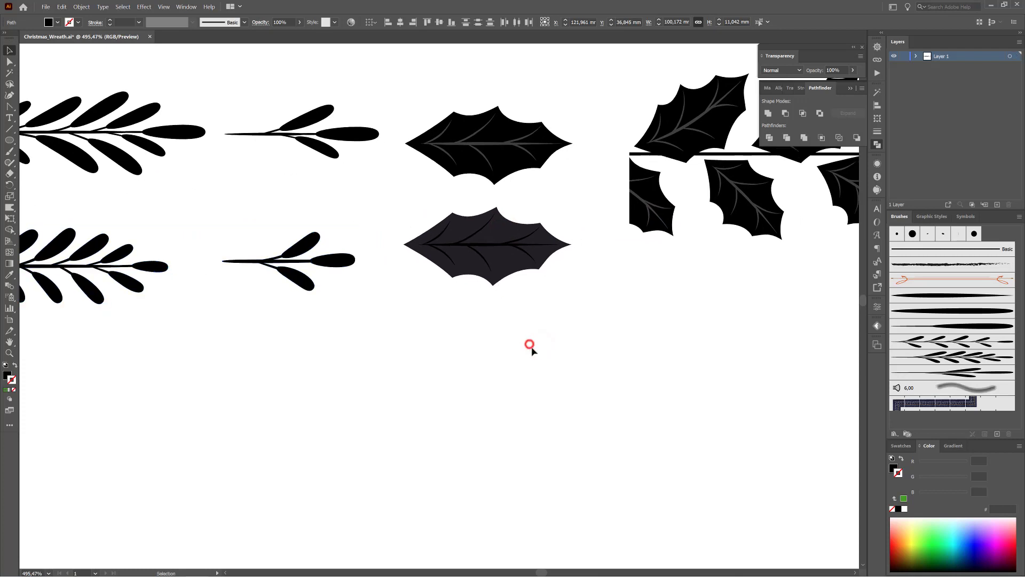
drag(9, 140, 49, 164)
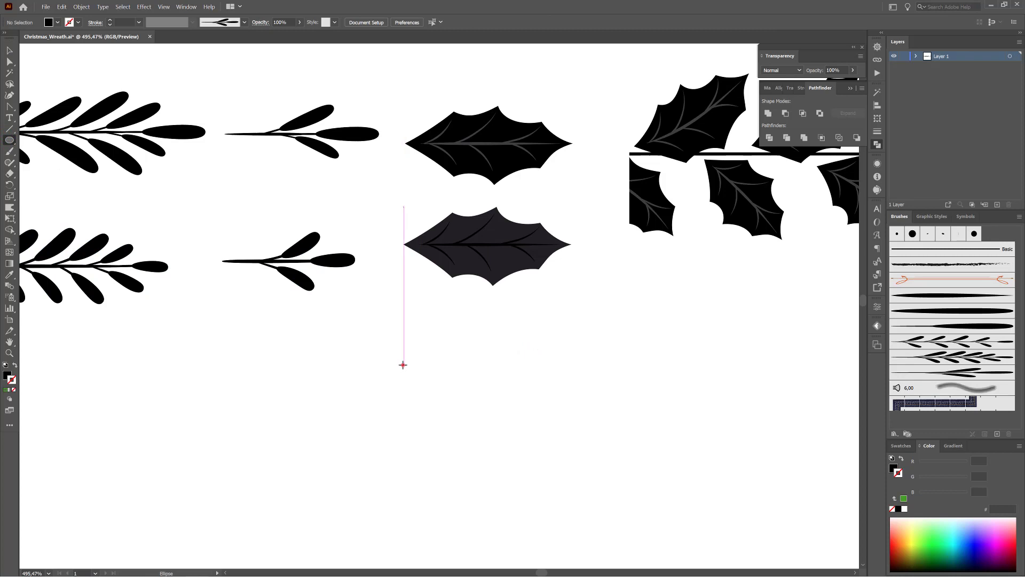
mouse_move(403, 365)
mouse_down()
mouse_move(519, 436)
mouse_move(570, 452)
mouse_up()
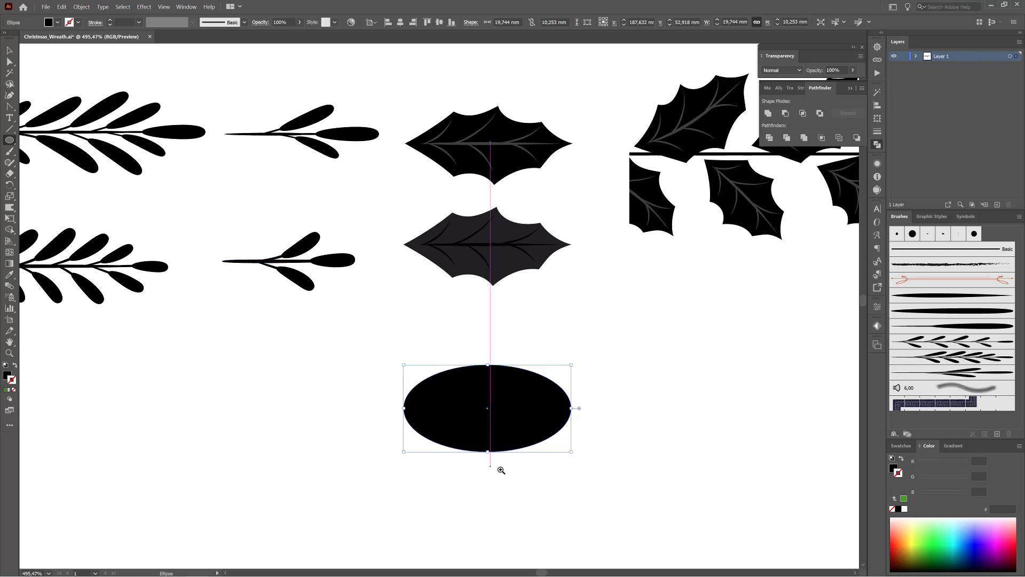
- Add anchor points midway between the ellipse's existing anchors
key(ctrl+space)
drag(501, 469, 529, 470)
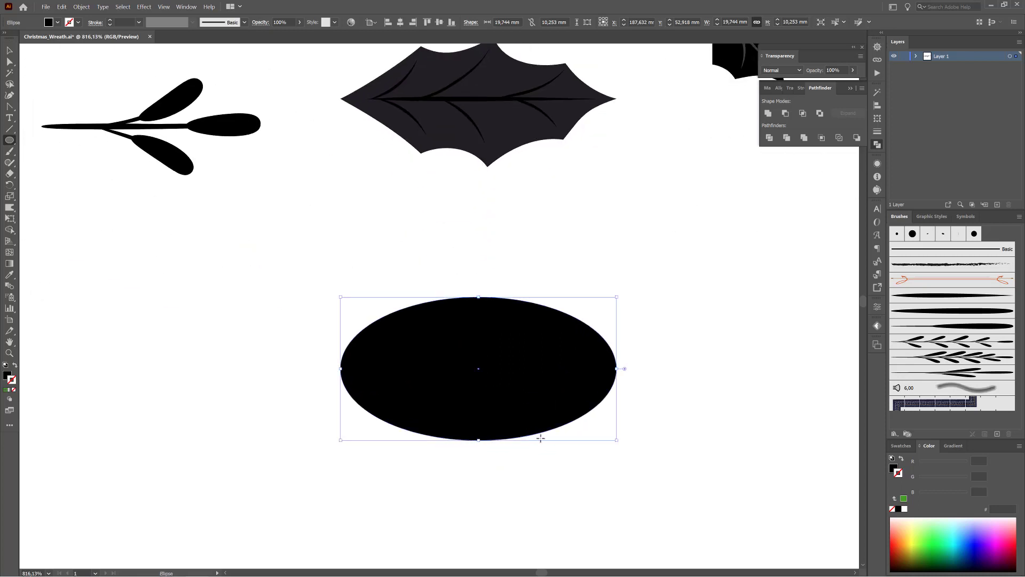
click(9, 62)
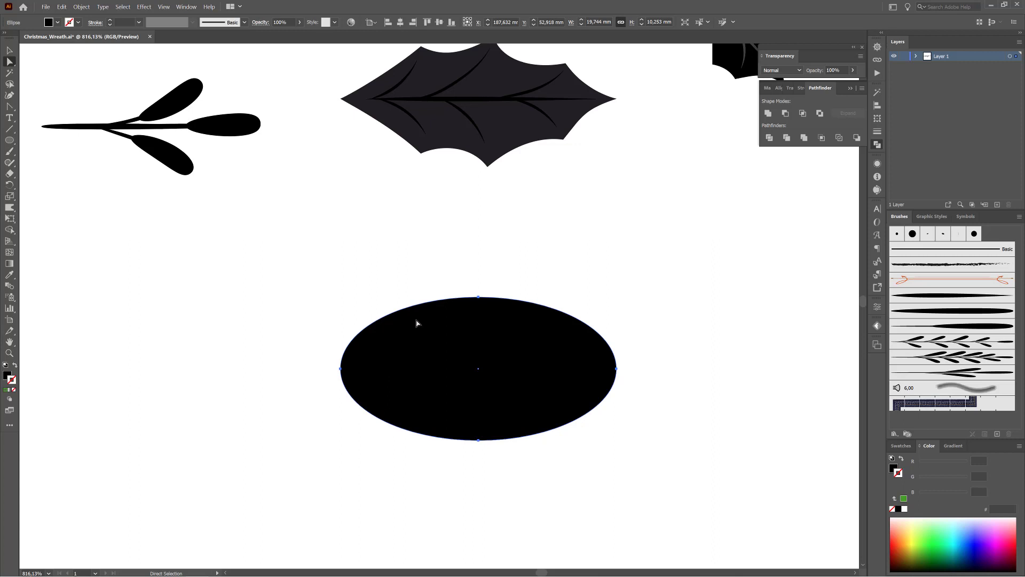
click(79, 6)
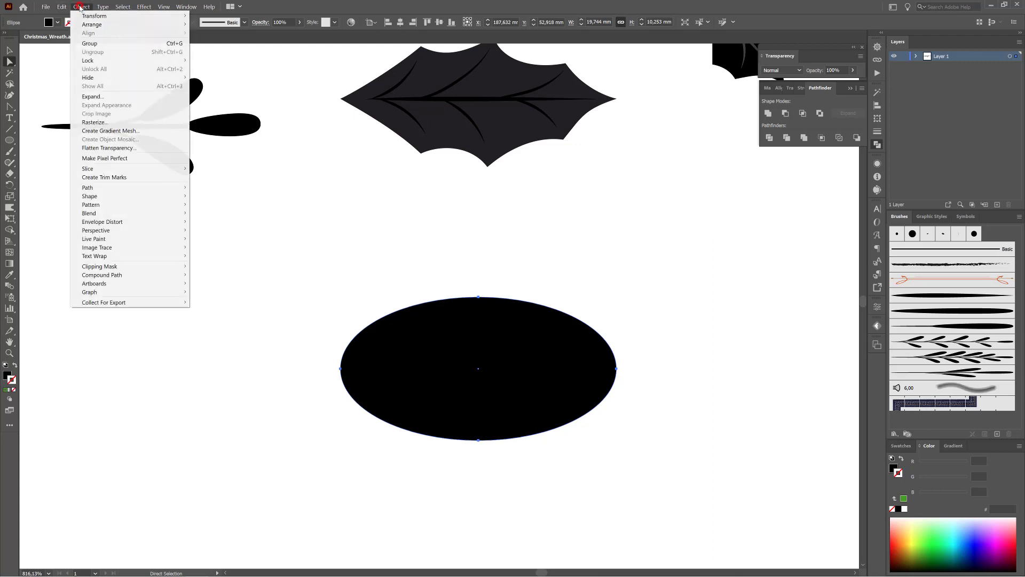
mouse_move(133, 191)
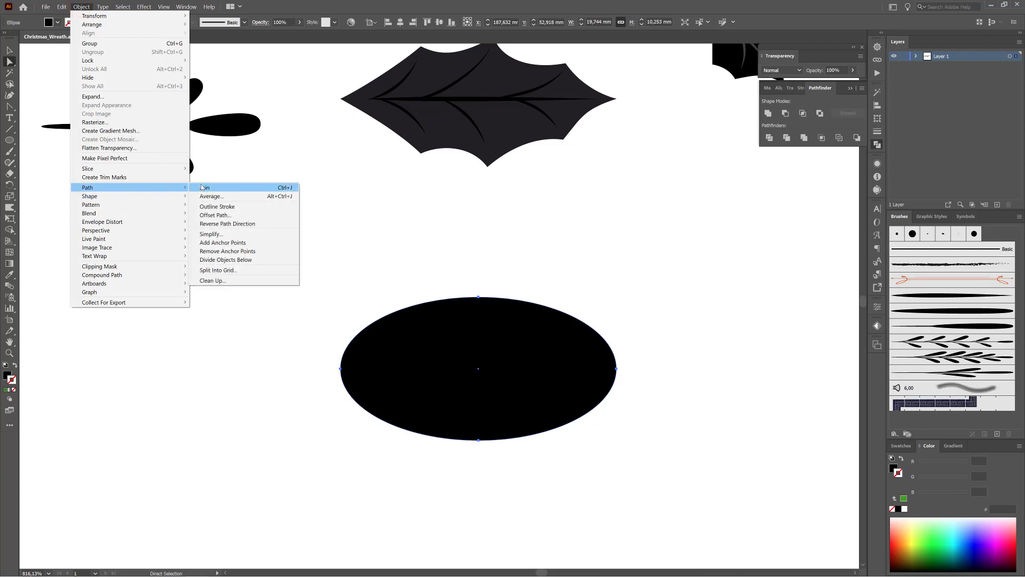
click(227, 245)
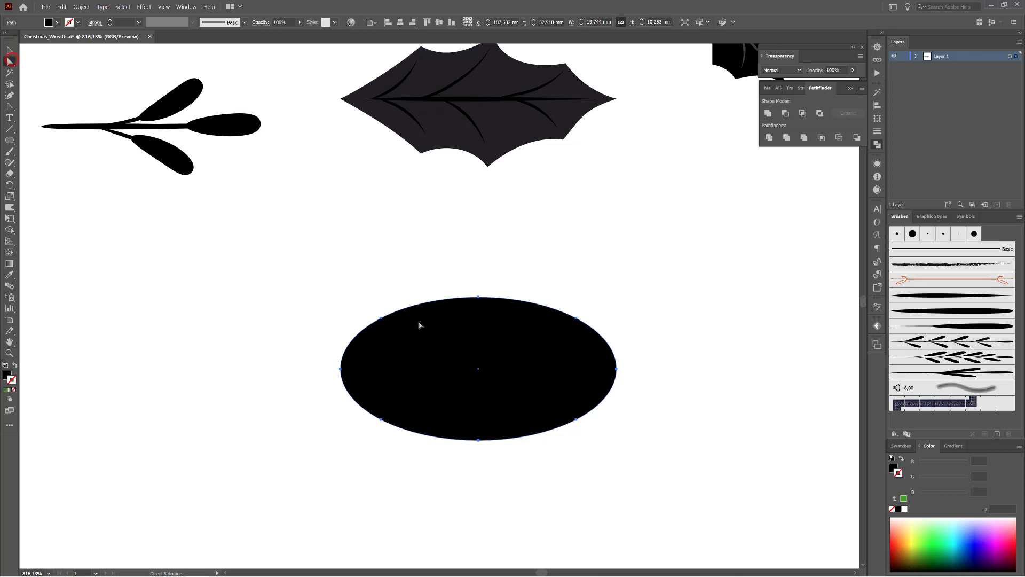
- Bend the handles around the ellipse's upper-left anchor independently so the edge curves inward between there and the top anchor
click(382, 318)
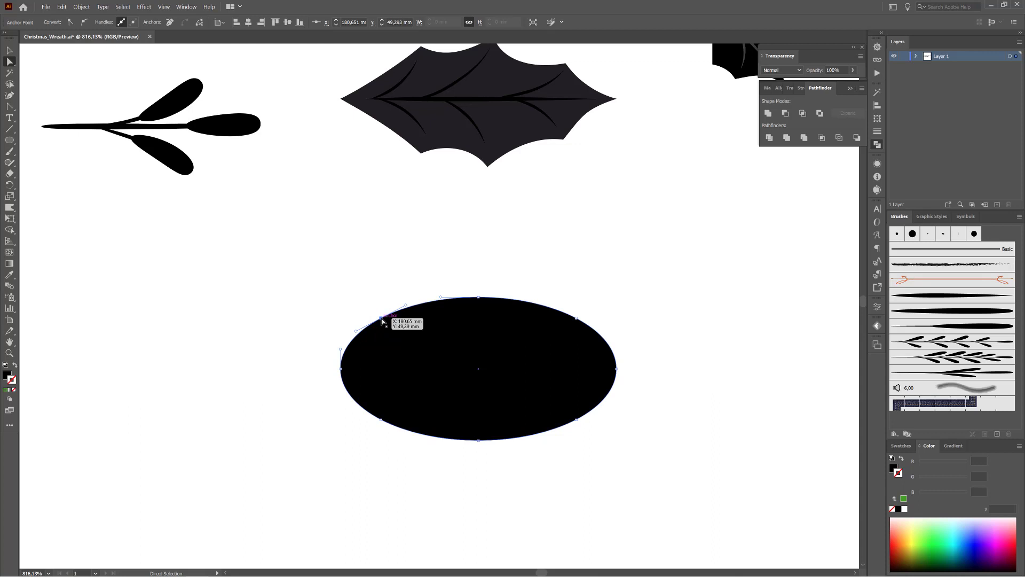
key(alt)
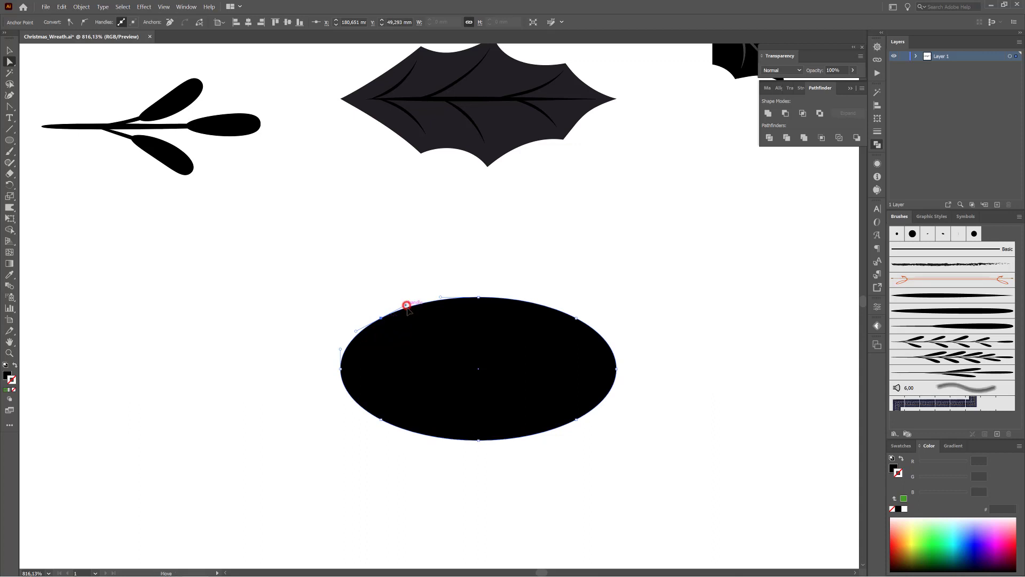
drag(407, 308, 362, 340)
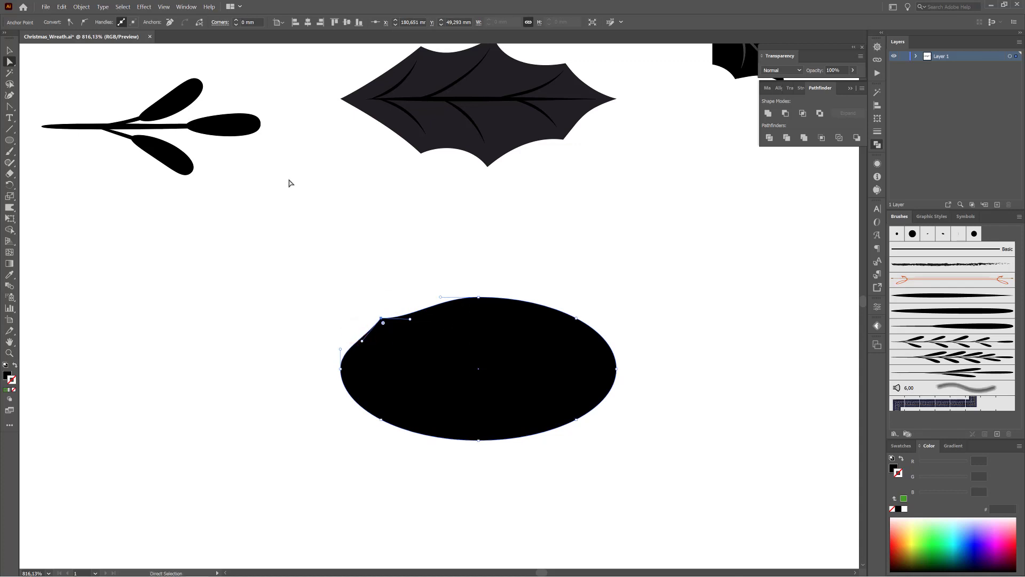
click(164, 7)
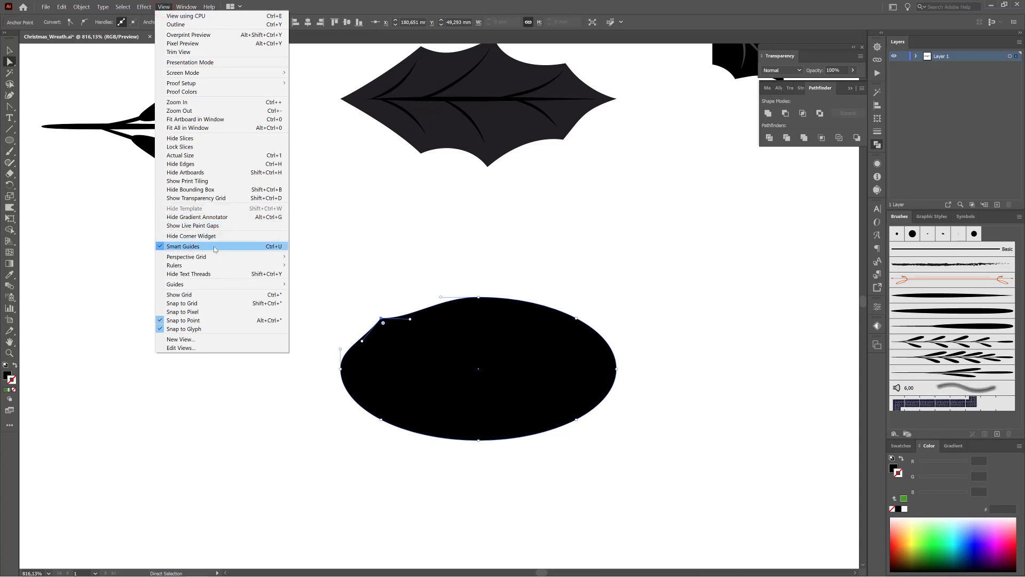
click(411, 3)
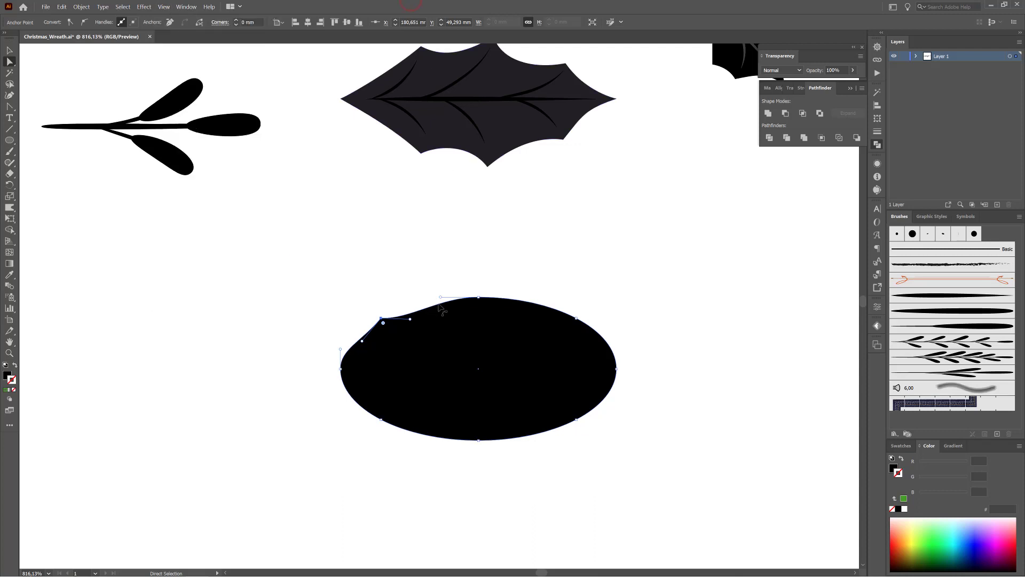
drag(441, 298, 445, 310)
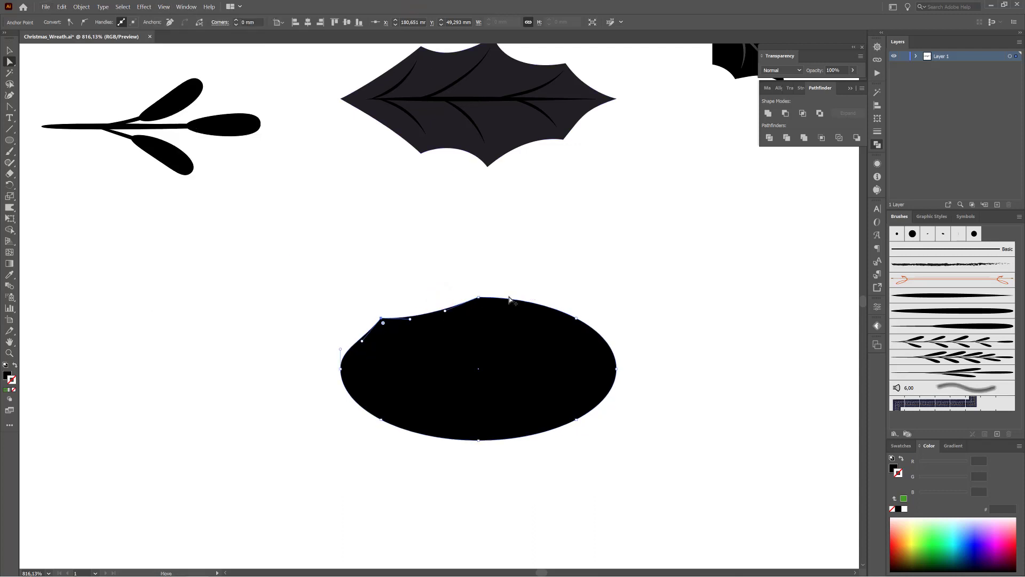
- Bend the handles from the top anchor around the right side to the lower-right anchor inward, forming pointed holly tips
click(478, 298)
drag(516, 297, 512, 317)
click(576, 319)
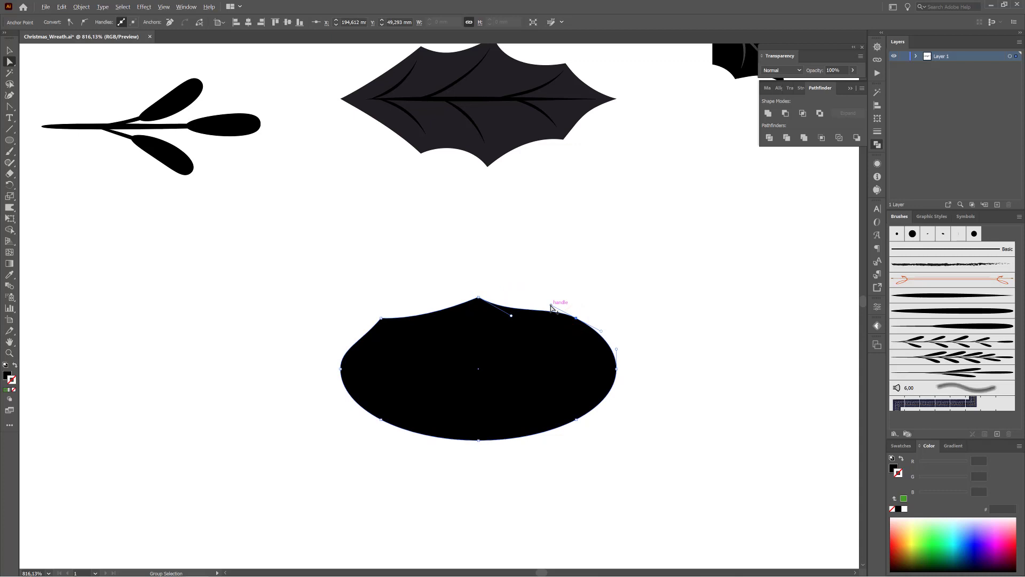
drag(552, 308, 513, 426)
click(617, 368)
click(576, 420)
- Bend the handles at the bottom, lower-left and left anchors inward to complete the pointed holly outline
click(479, 439)
drag(441, 440, 368, 393)
click(381, 419)
click(340, 368)
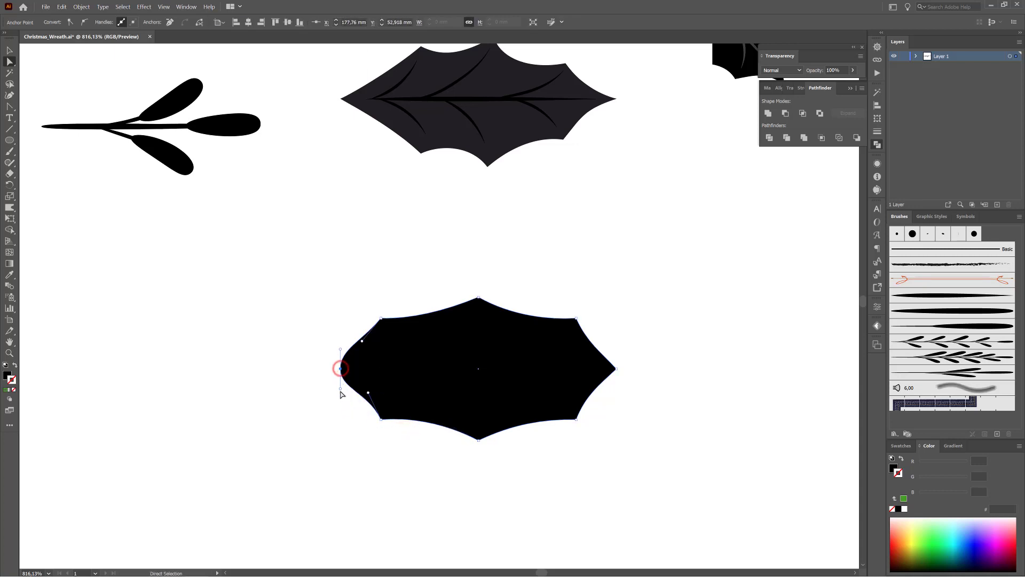
click(340, 389)
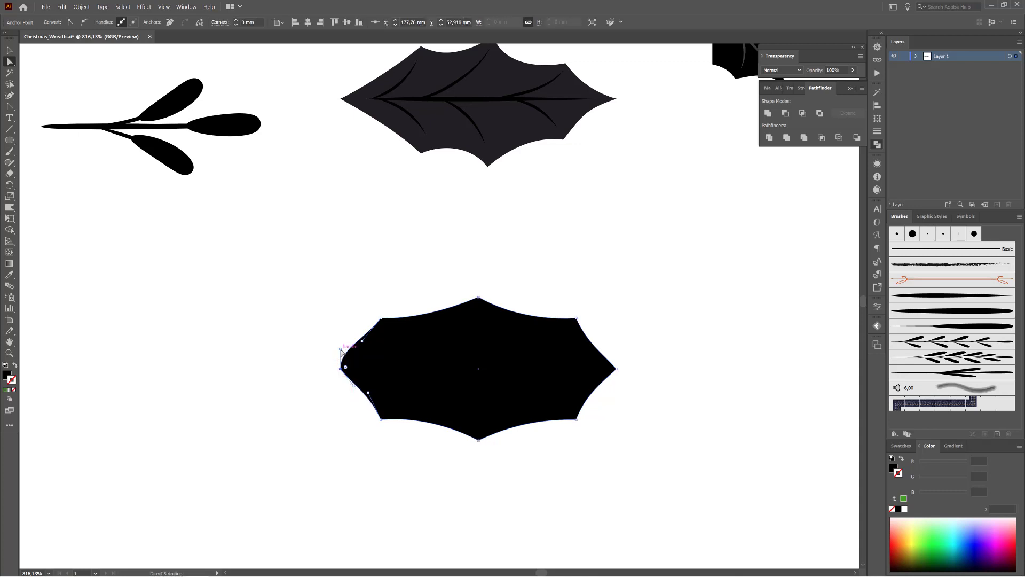
drag(341, 350, 361, 353)
drag(369, 343, 371, 341)
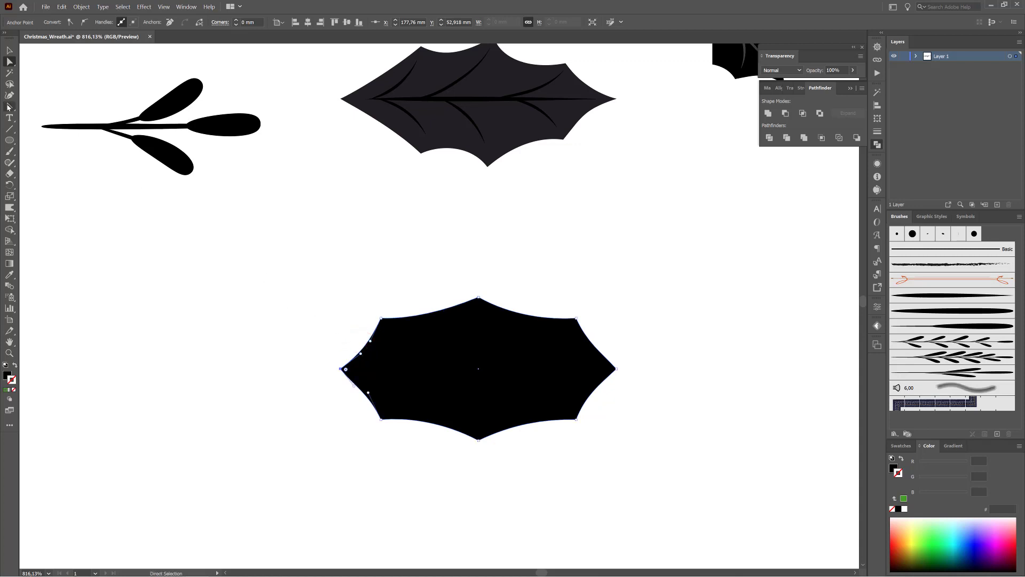
- Deepen the four inward curves beside the leaf's top and bottom points using the Anchor Point tool
drag(9, 107, 53, 147)
click(70, 142)
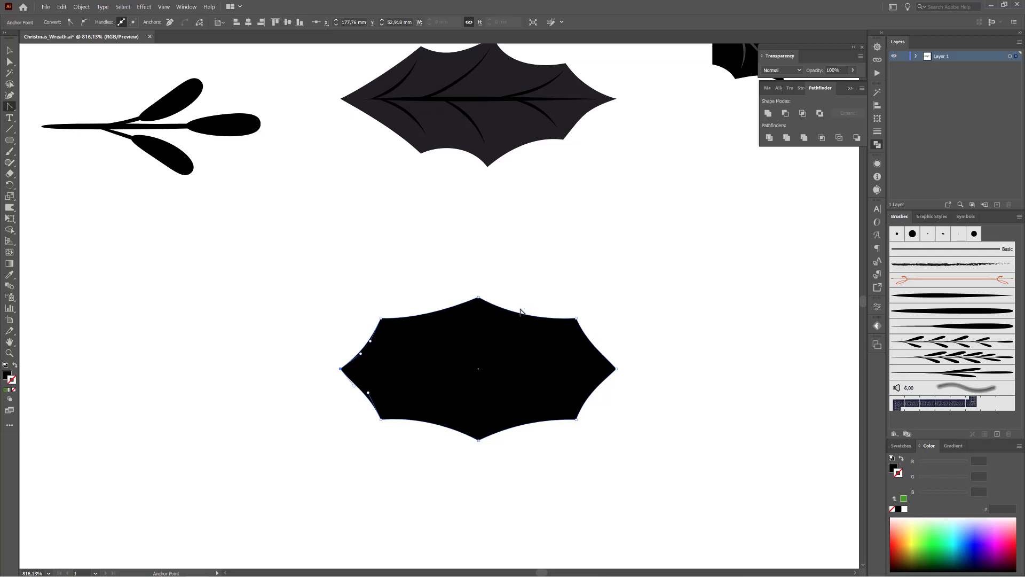
mouse_move(521, 316)
mouse_down()
mouse_move(529, 323)
mouse_move(517, 320)
mouse_up()
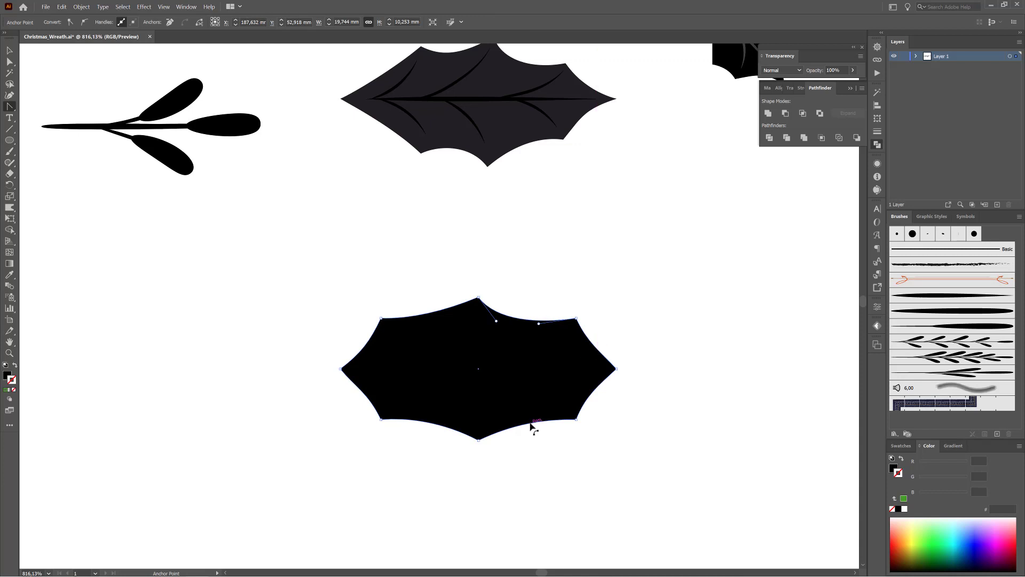
drag(531, 423, 519, 417)
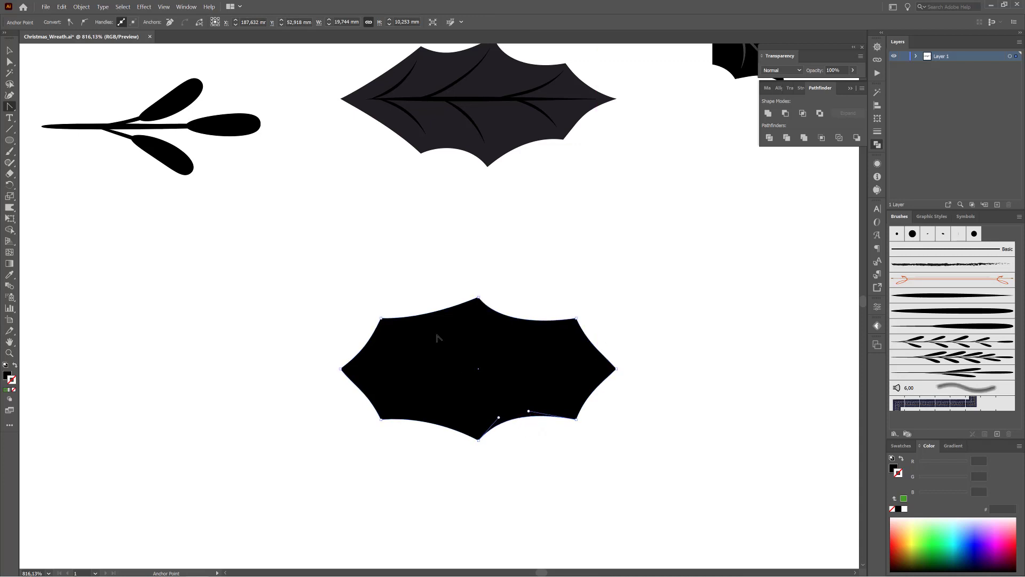
drag(415, 316, 411, 331)
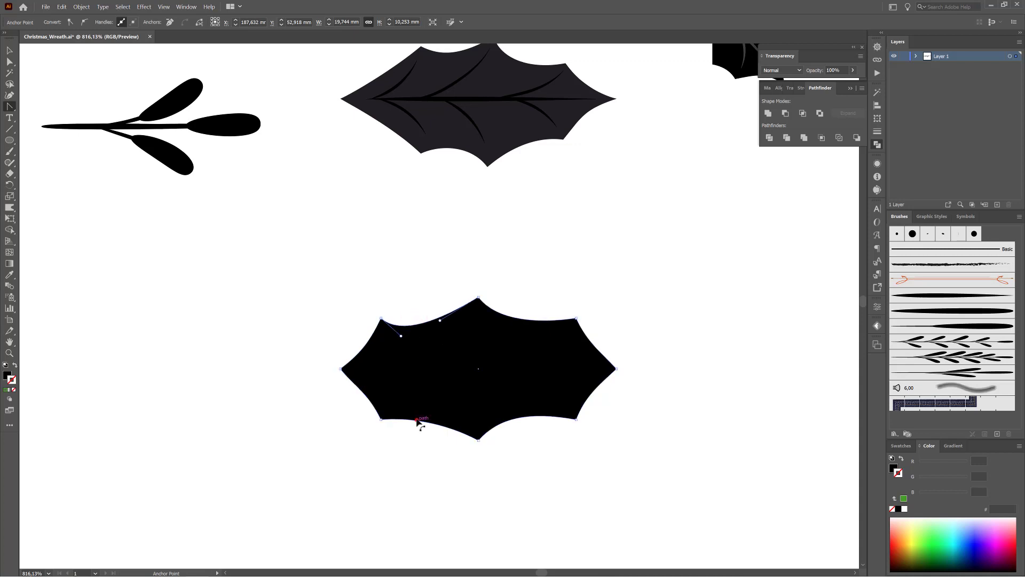
drag(417, 420, 415, 417)
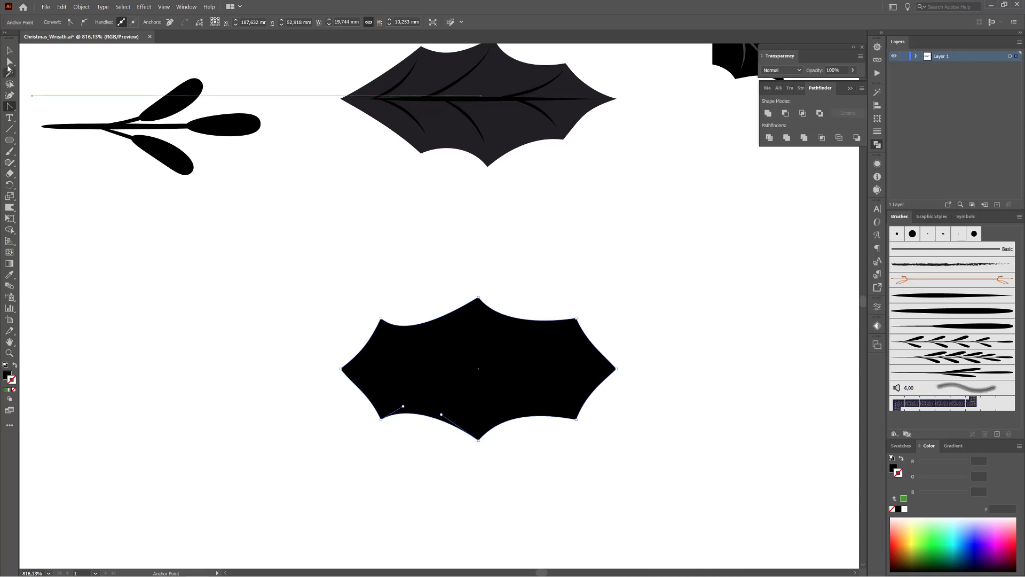
- Raise the leaf's upper-left point, stretch its left tip outward, and adjust the neighbouring handles to smooth the tip's edges
click(9, 62)
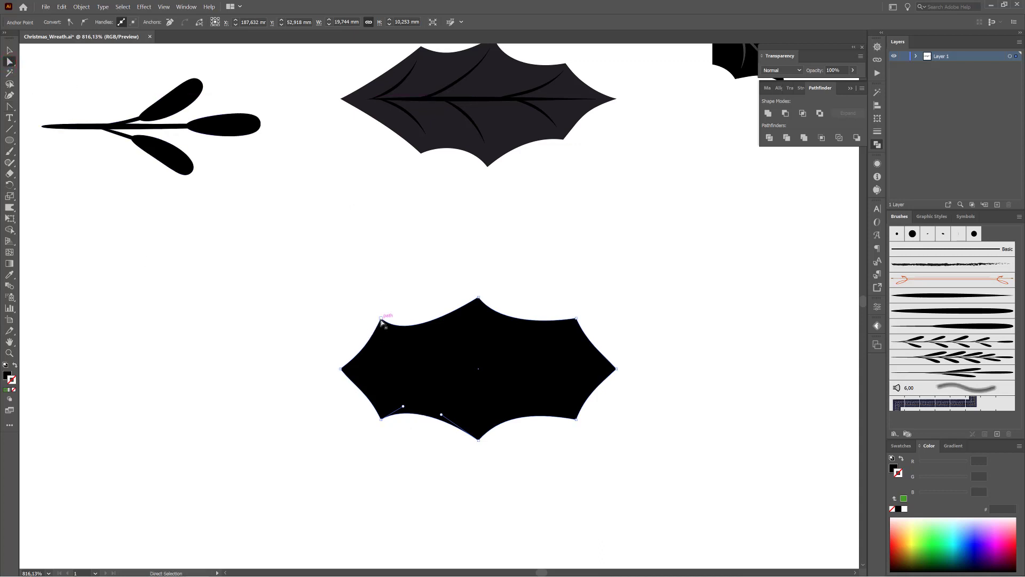
drag(381, 320, 379, 309)
drag(342, 369, 302, 366)
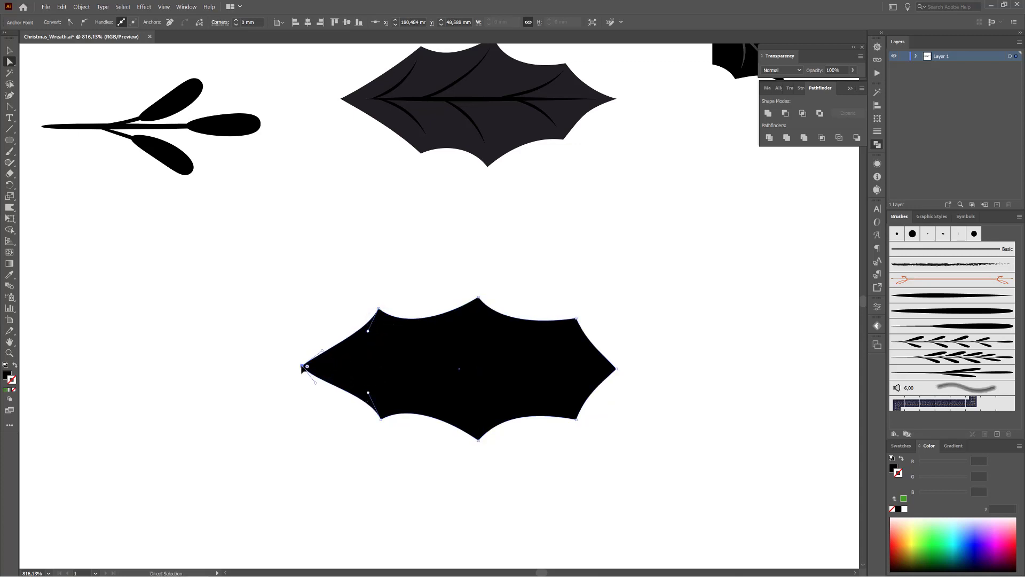
drag(368, 333, 363, 326)
drag(316, 383, 323, 374)
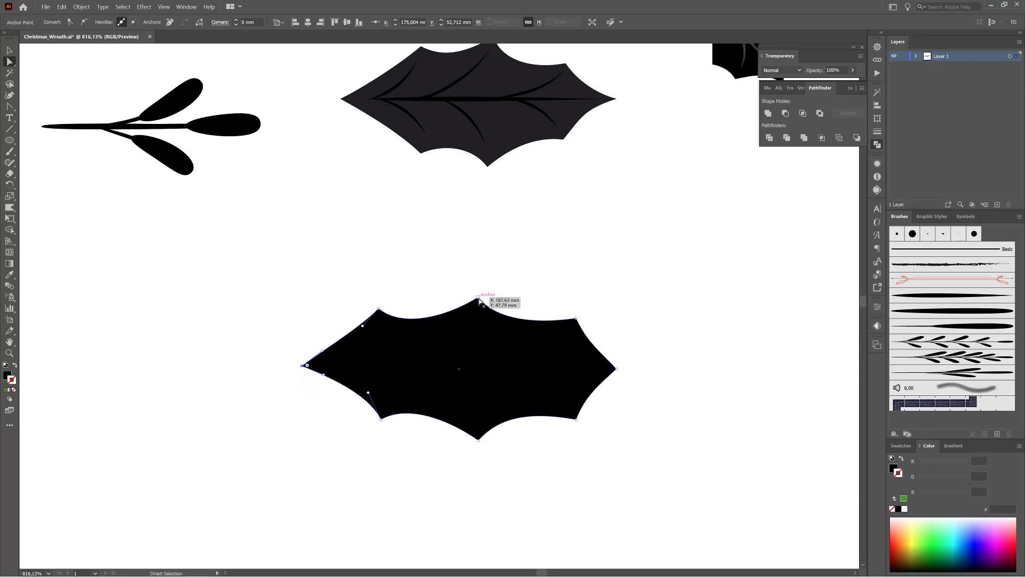
- Shift the leaf's top and bottom points slightly left and nudge its three right-hand points left
drag(477, 298, 467, 298)
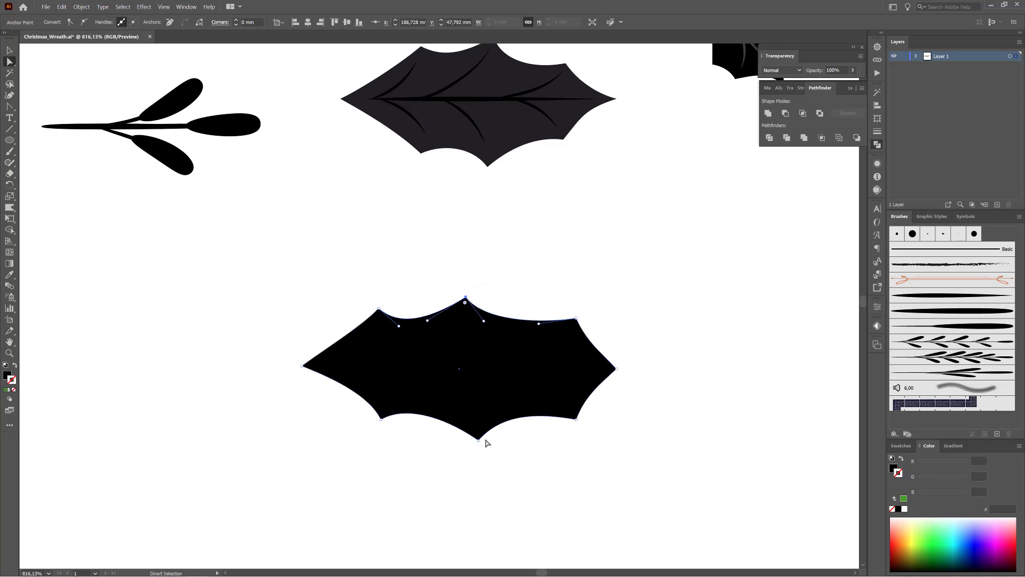
drag(477, 439, 470, 440)
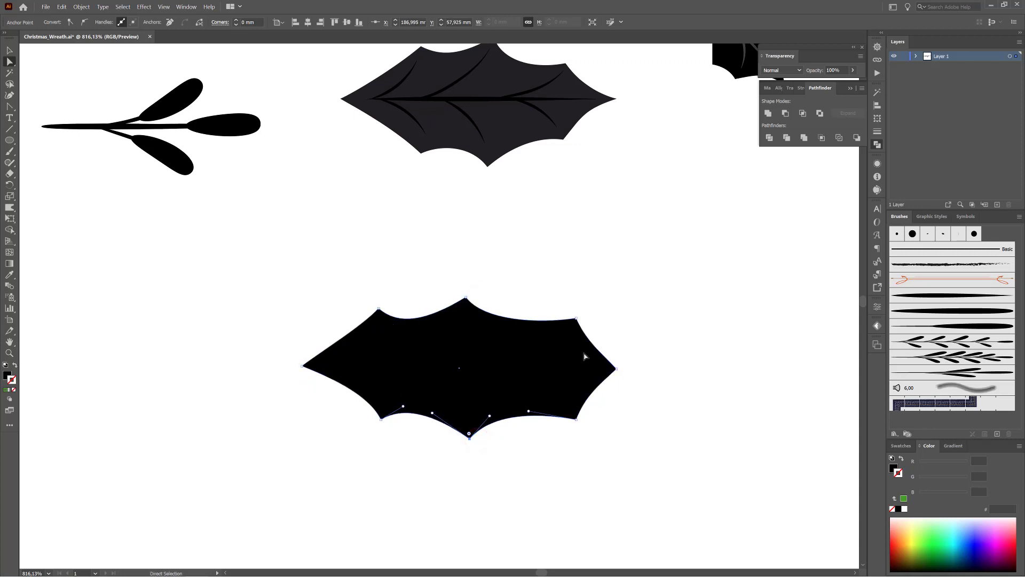
drag(534, 273, 674, 487)
key(Left)
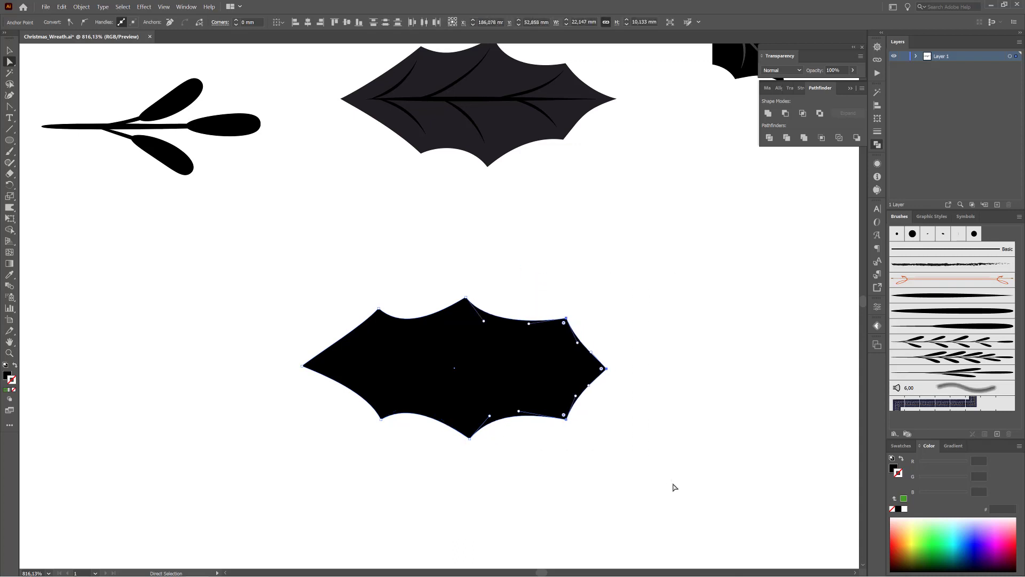
- Nudge the leaf's right-hand points left, raise its right tip slightly, and move the upper-right point inward
key(Left)
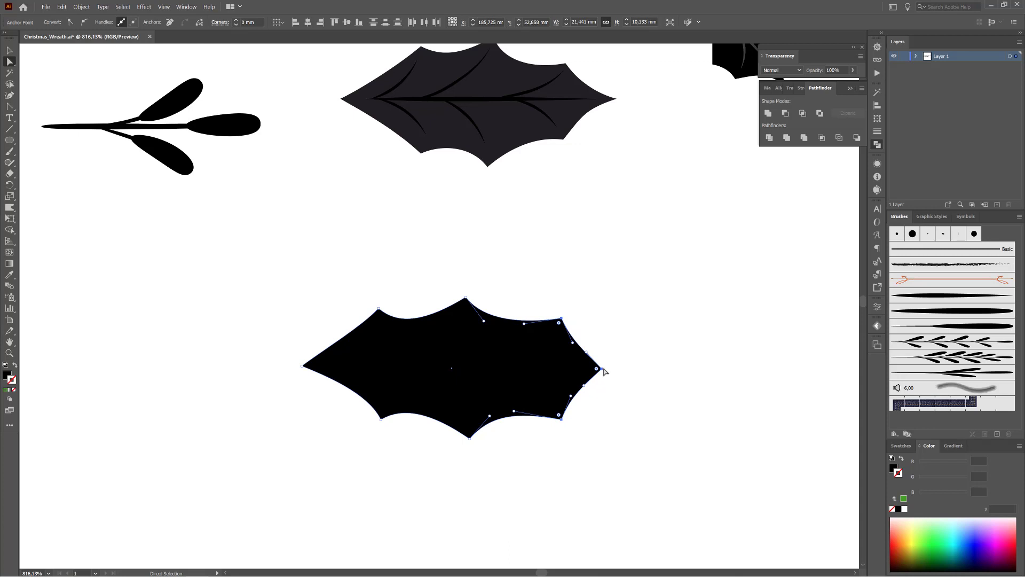
drag(602, 368, 601, 362)
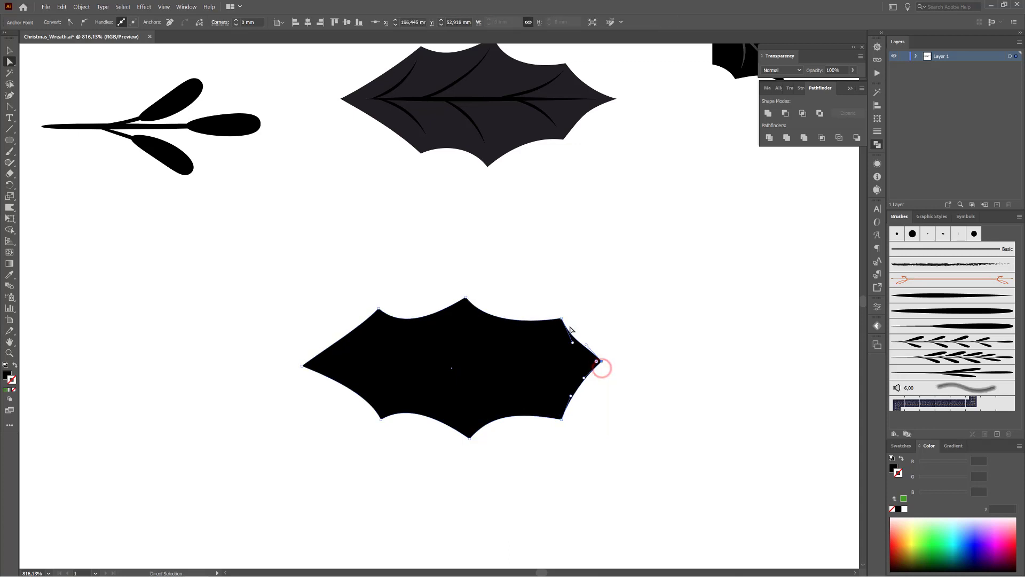
drag(562, 319, 556, 321)
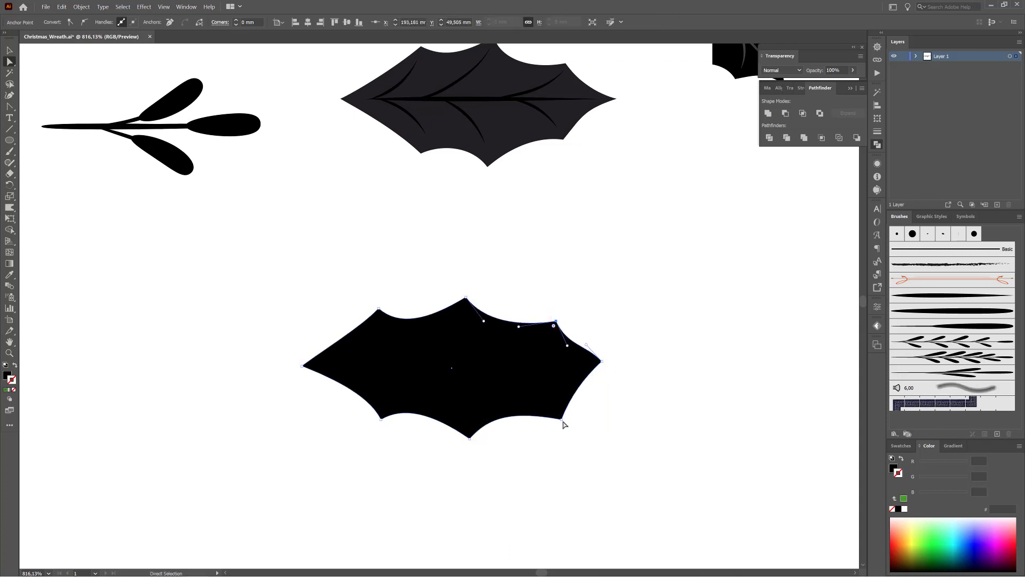
click(560, 419)
- Move the finished leaf up beneath the reference leaf and place a duplicate of it directly below
drag(499, 347, 520, 290)
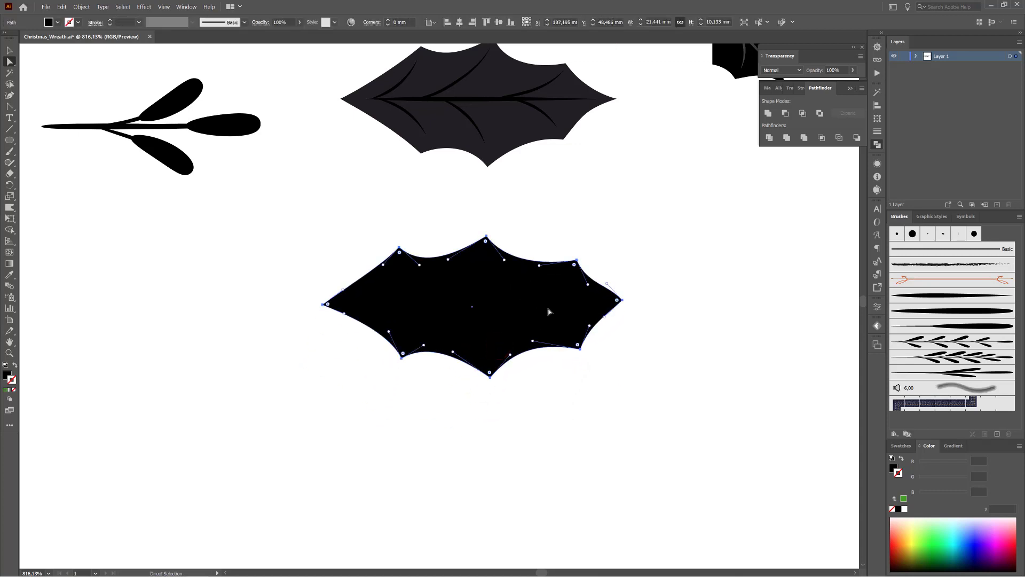
scroll(544, 343, down, 2)
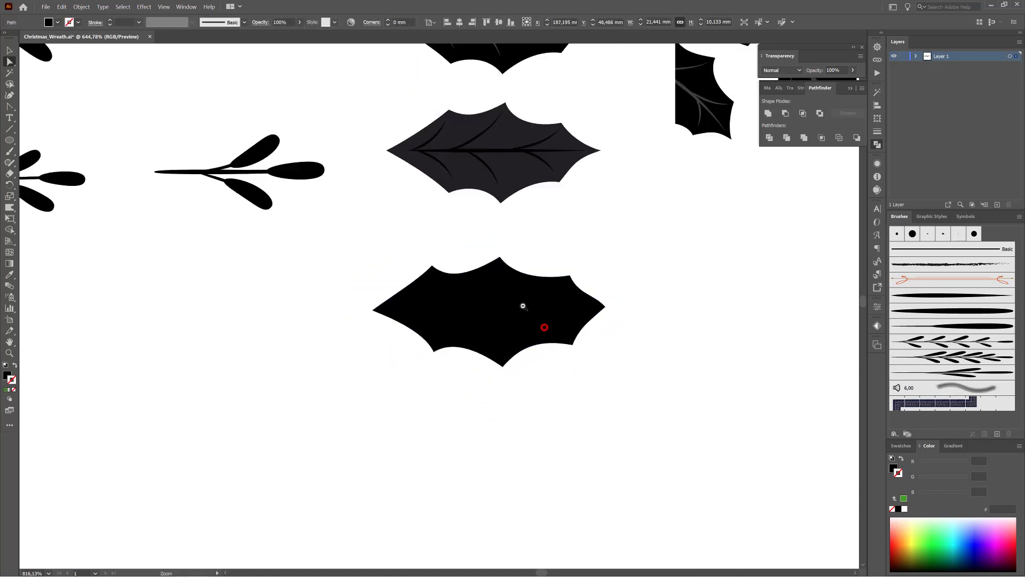
drag(602, 236, 557, 276)
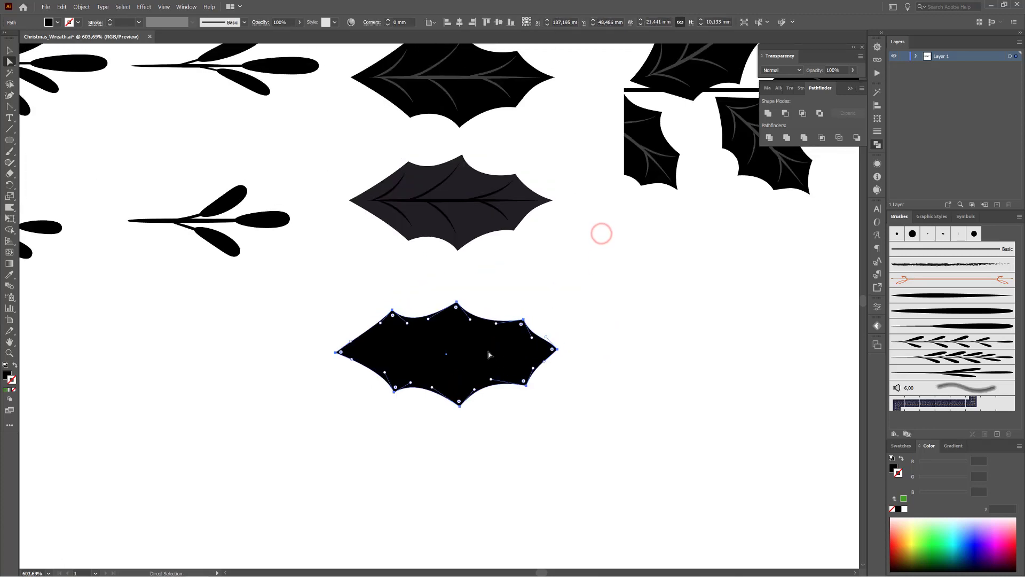
key(ctrl)
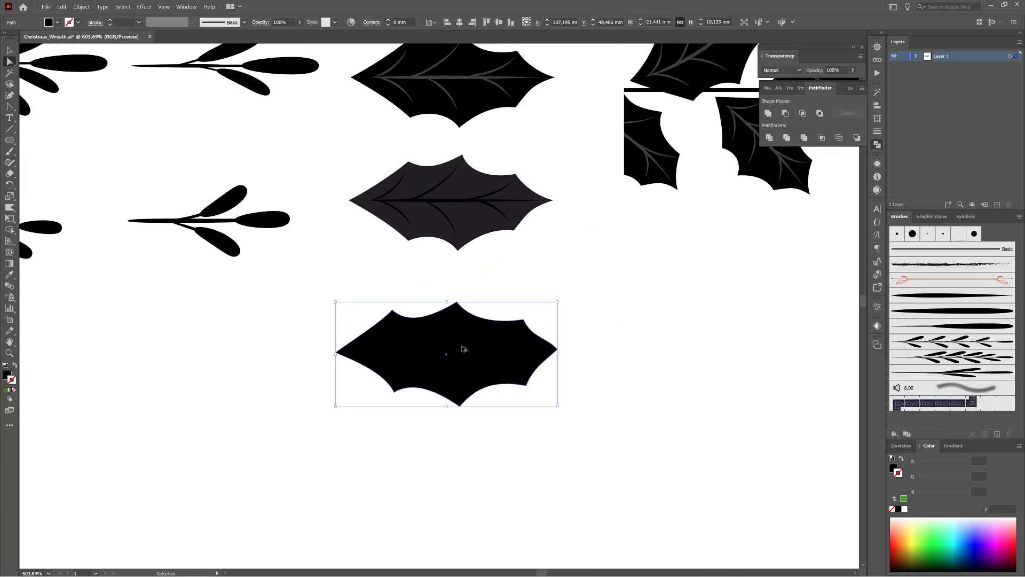
drag(463, 349, 489, 386)
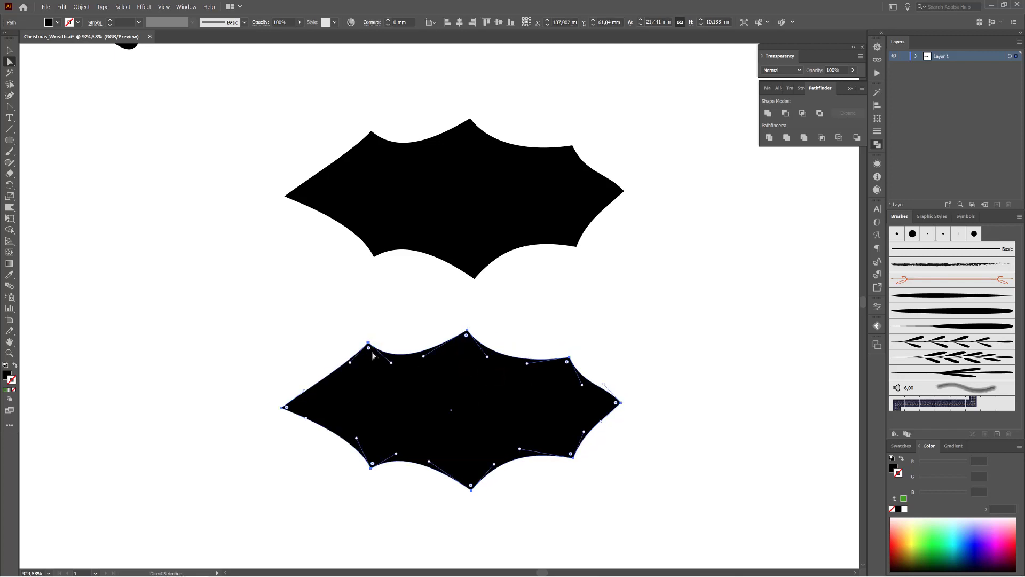
- Activate the Warp tool, accept its brush options, and shrink the warp brush to about half its size
click(12, 210)
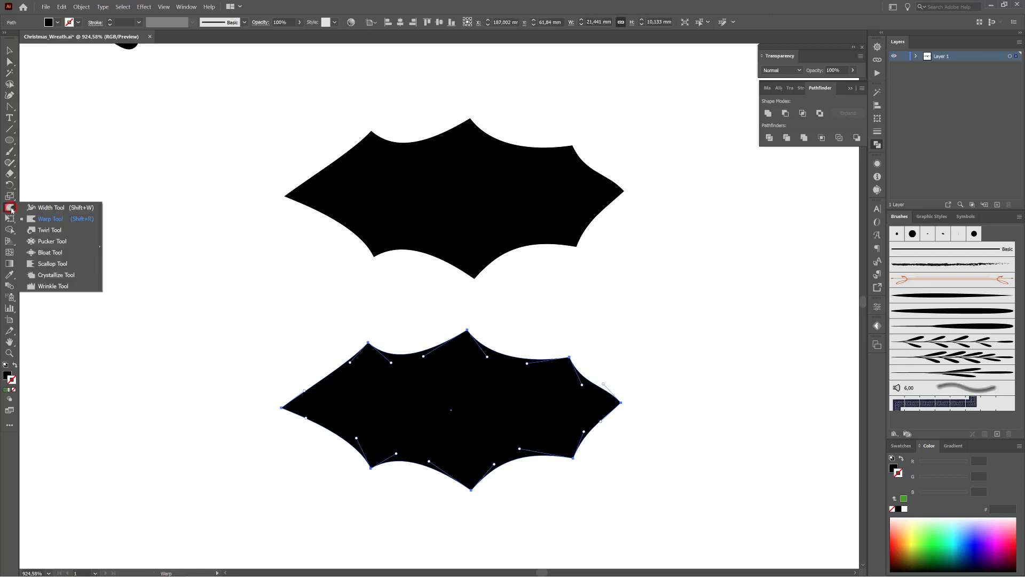
click(47, 219)
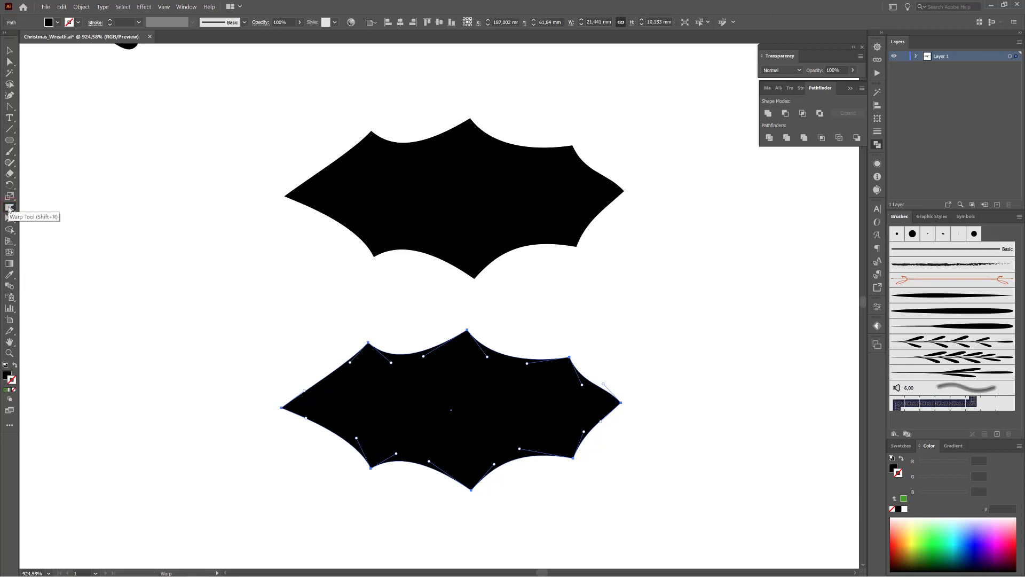
double_click(10, 208)
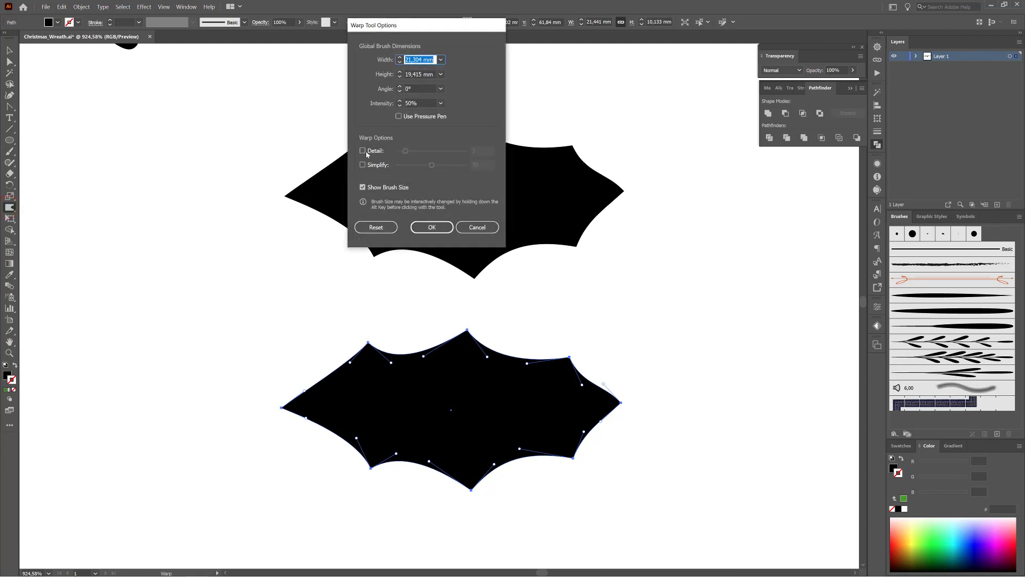
click(438, 230)
click(436, 229)
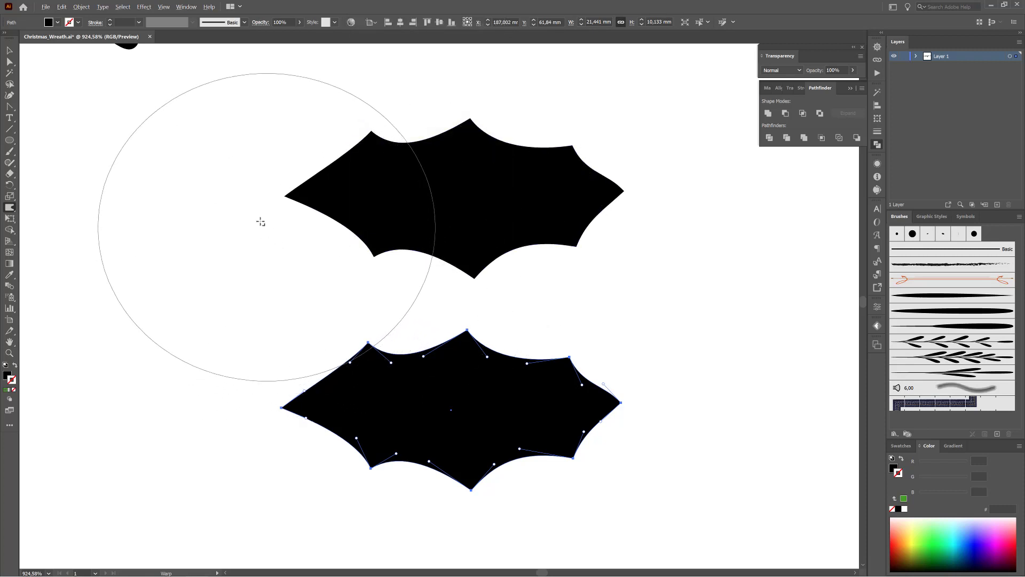
mouse_move(251, 215)
mouse_down()
mouse_move(195, 229)
mouse_move(162, 279)
mouse_move(275, 304)
mouse_move(165, 298)
mouse_move(257, 215)
mouse_move(202, 288)
mouse_move(162, 293)
mouse_up()
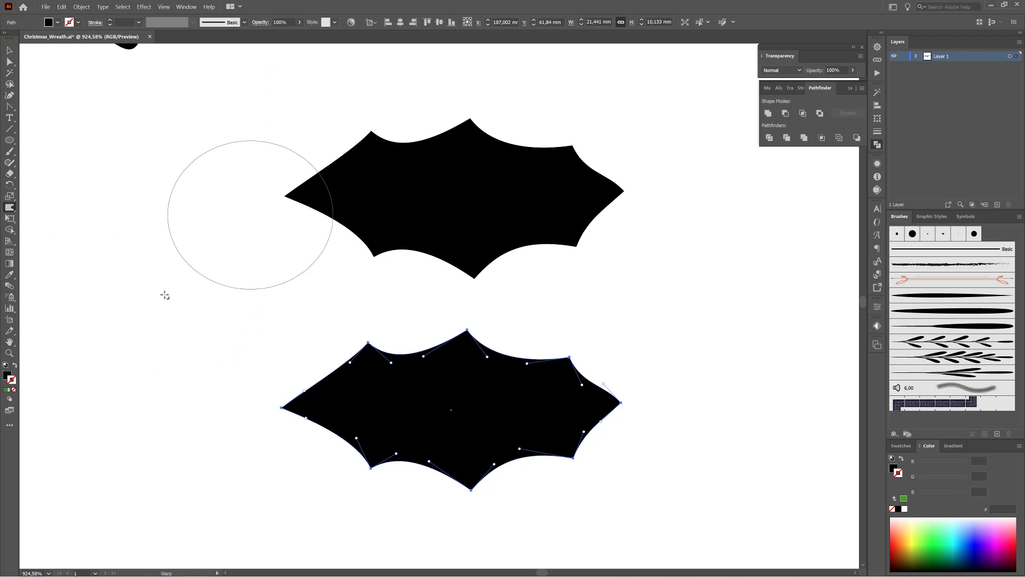
- Warp the copied leaf's points, pulling the upper ones and right tip outward, the bottom one up and the lower-left one down
drag(356, 333, 338, 323)
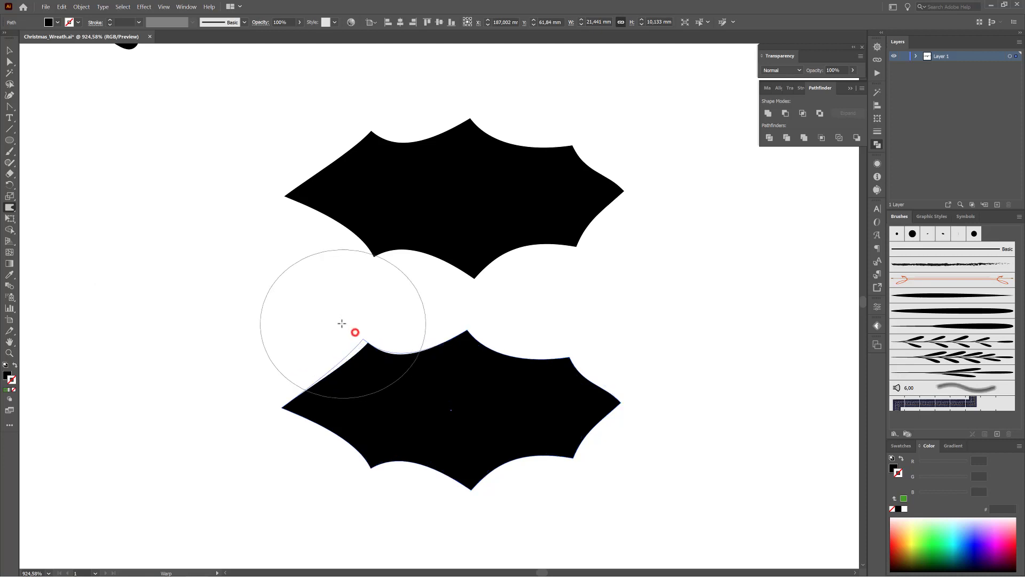
drag(459, 310, 458, 304)
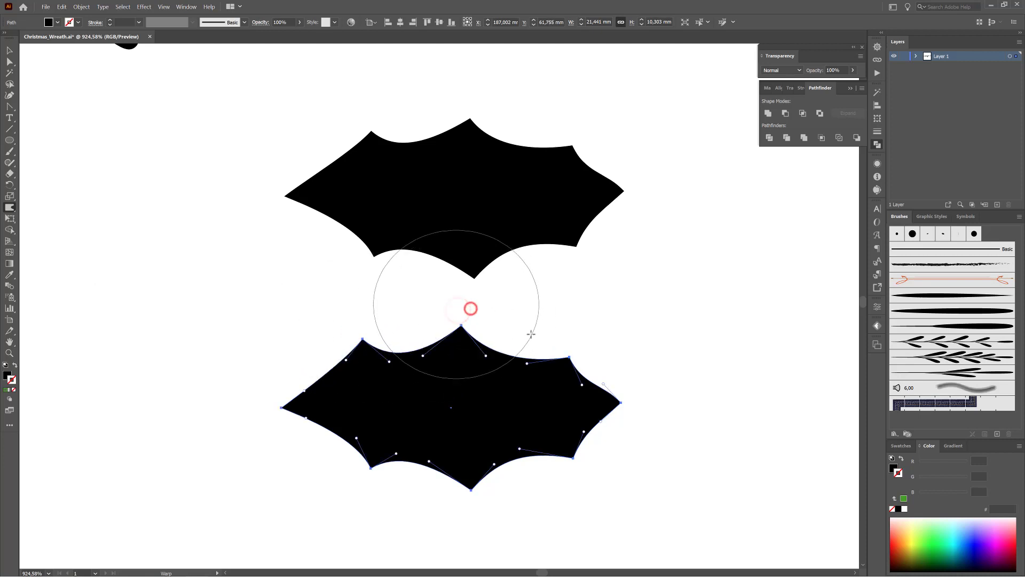
drag(569, 336, 566, 338)
drag(641, 401, 659, 397)
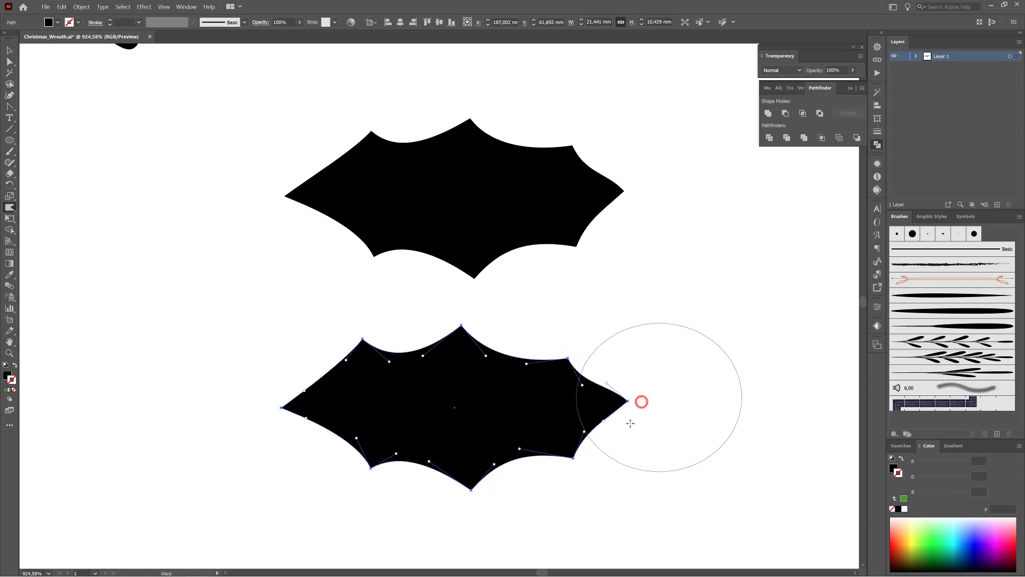
drag(570, 482, 558, 483)
drag(480, 491, 473, 469)
drag(362, 464, 361, 490)
- Refine the warped copy by raising its upper-left point and shifting the top and bottom points right and the right-hand pair slightly left
drag(357, 345, 359, 322)
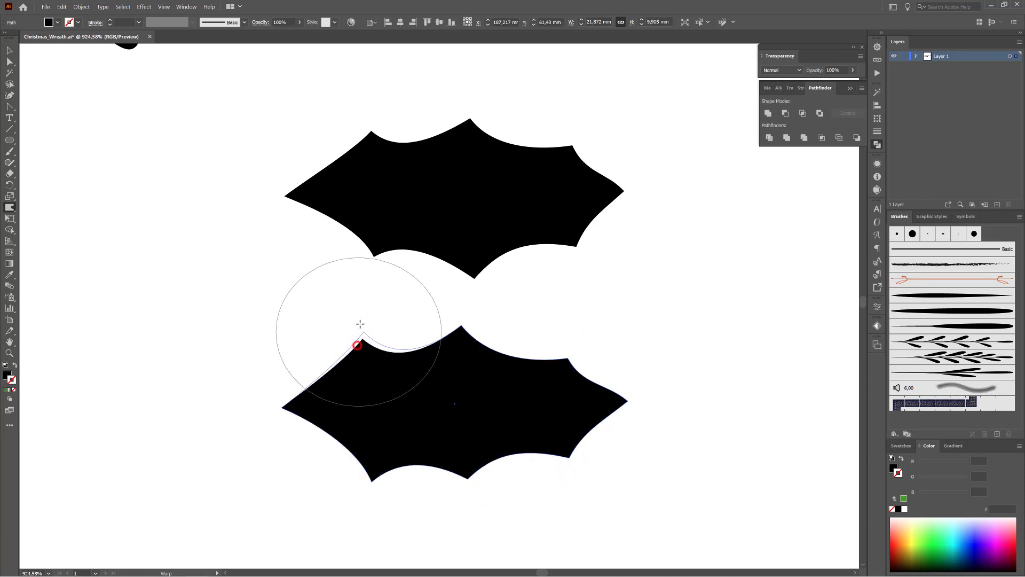
drag(258, 419, 263, 416)
drag(368, 327, 377, 328)
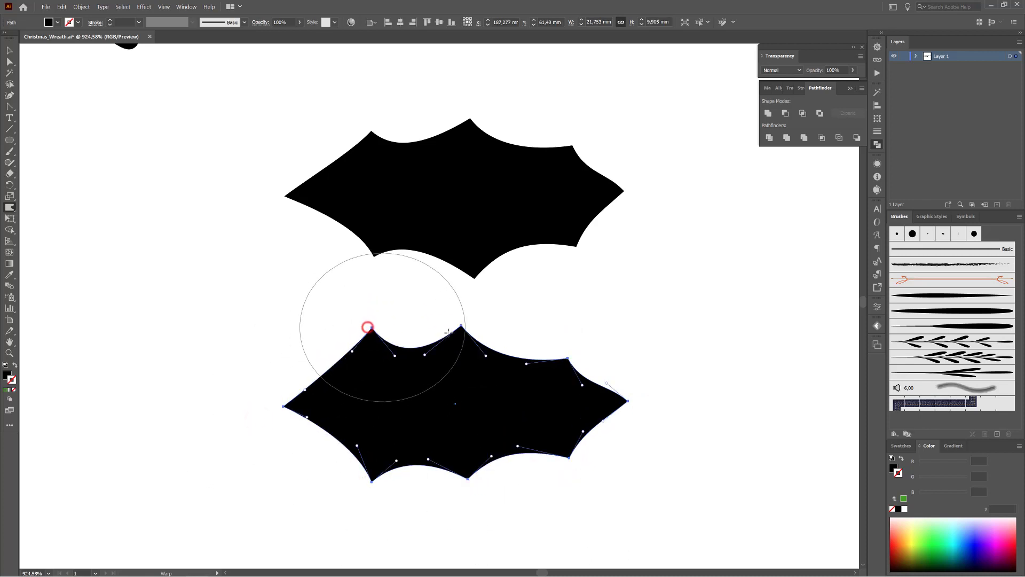
drag(454, 333, 471, 330)
drag(548, 353, 542, 349)
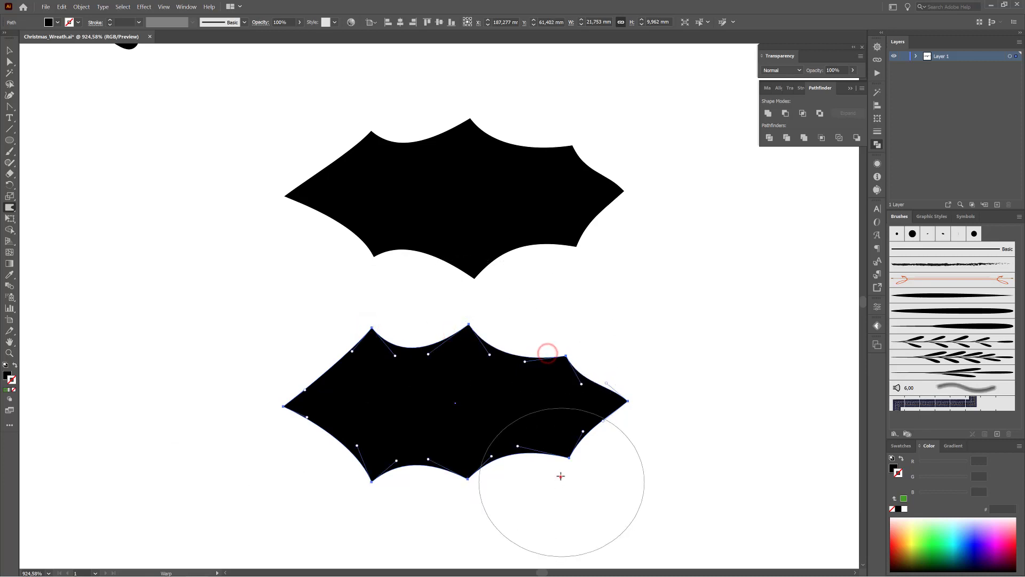
drag(561, 477, 557, 473)
drag(470, 485, 478, 483)
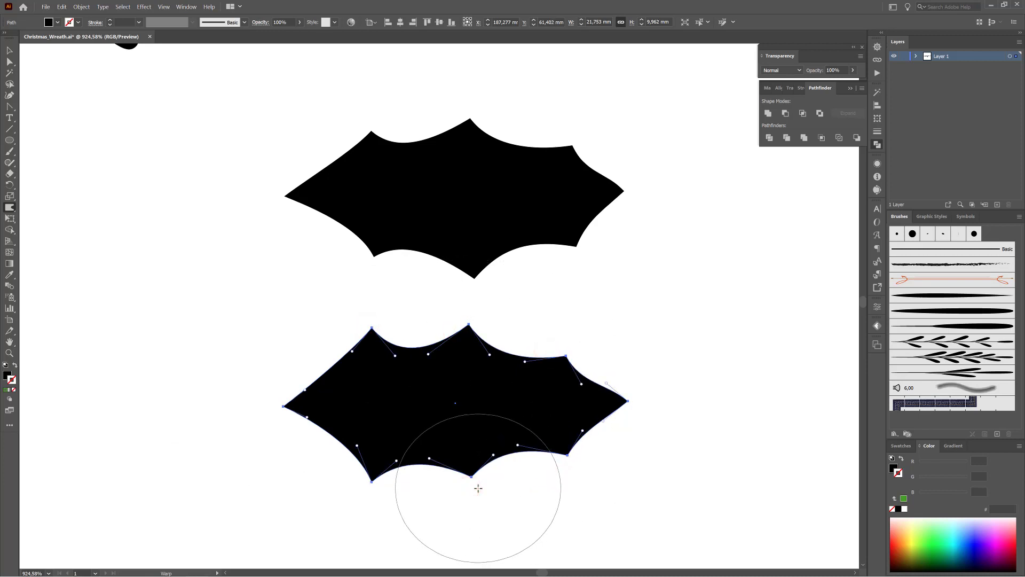
- Smooth the copy's upper-right edge, stretch its left tip outward, and adjust the curve handle above its lower-left point
click(10, 61)
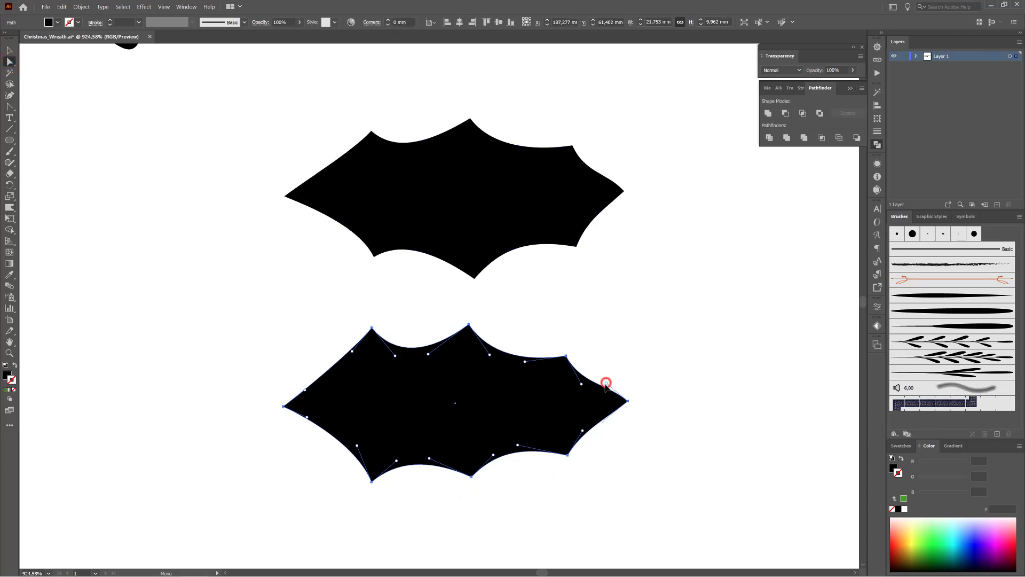
drag(606, 383, 586, 377)
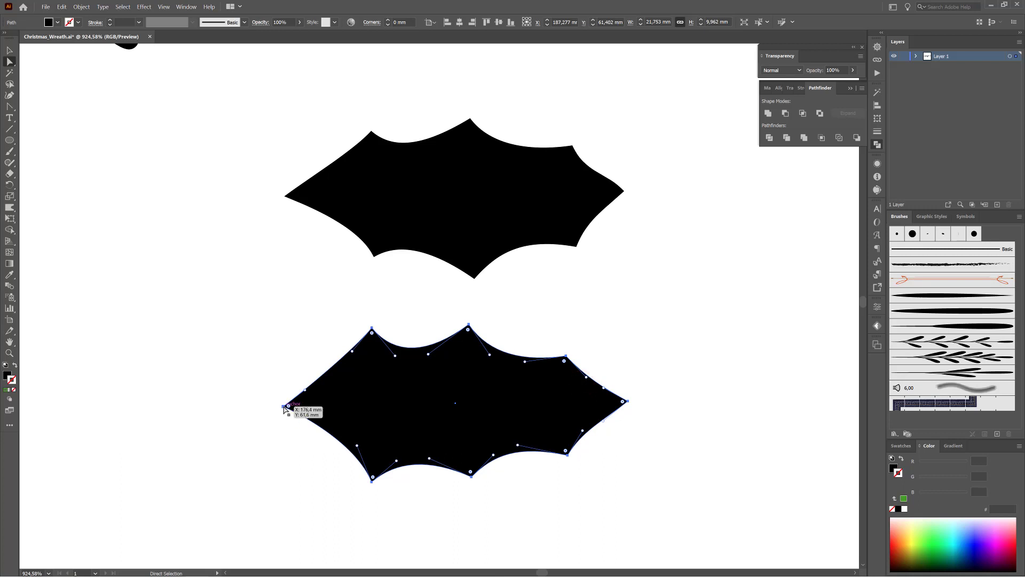
drag(284, 408, 260, 407)
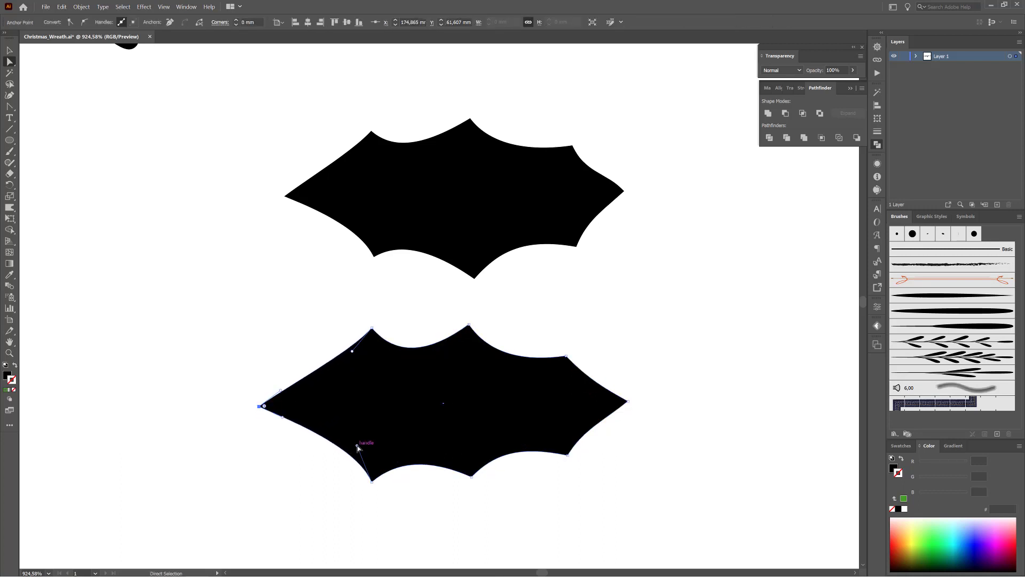
drag(357, 445, 348, 447)
click(130, 170)
- Narrow the copied leaf to about 20.4 mm wide with Free Transform and shift it left under the upper leaf
click(436, 424)
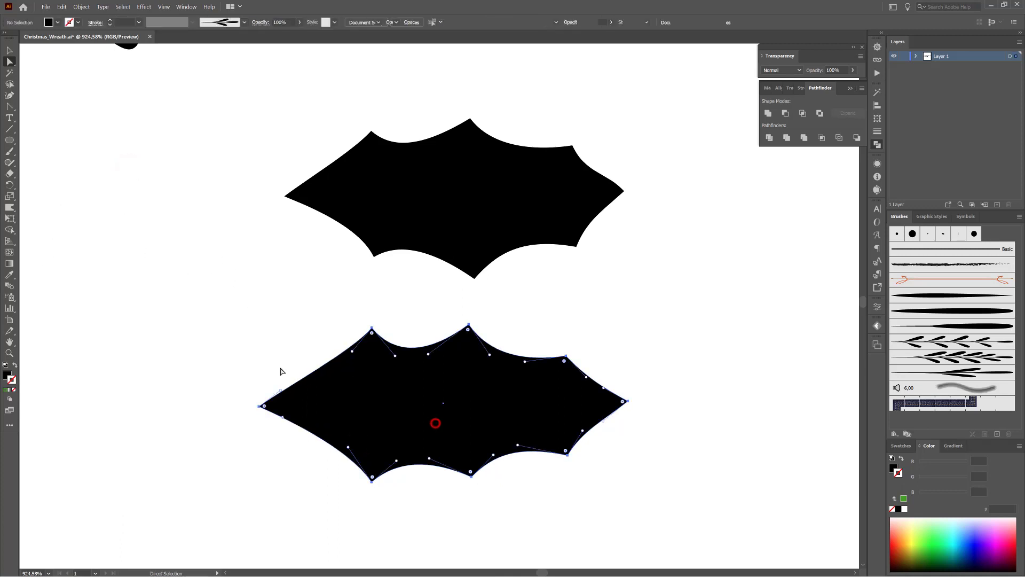
click(9, 218)
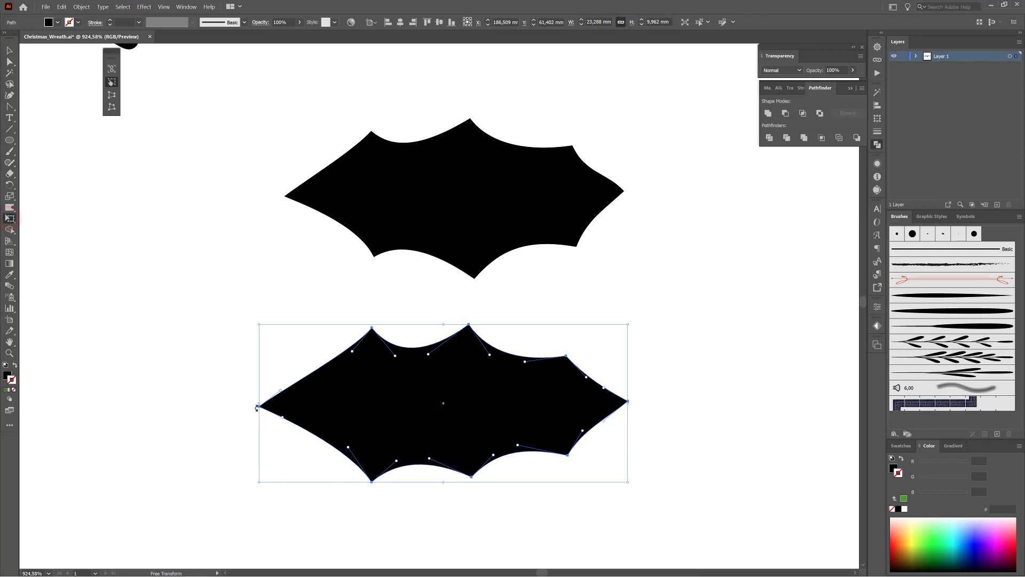
drag(258, 404, 305, 404)
drag(417, 411, 392, 411)
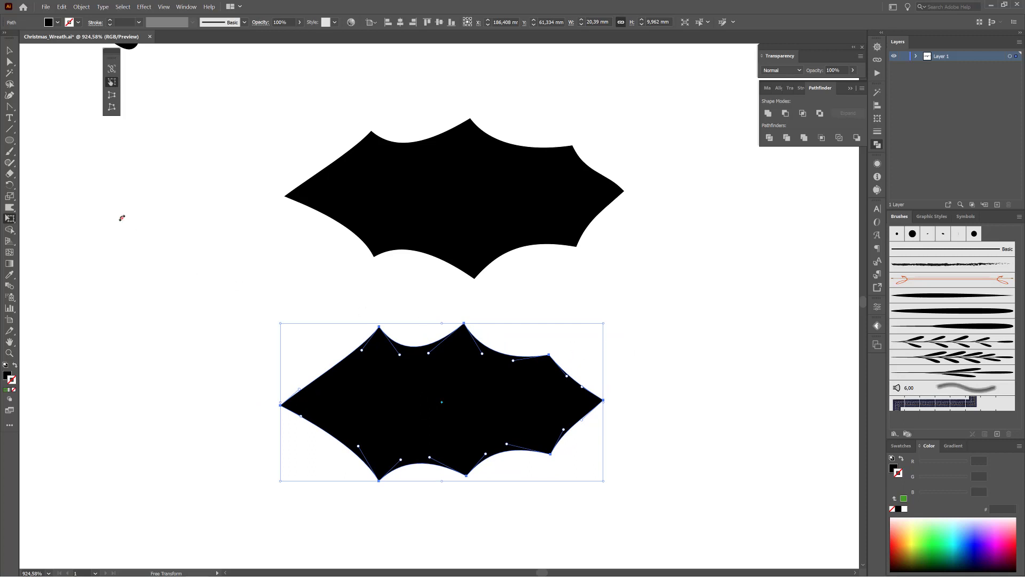
click(9, 153)
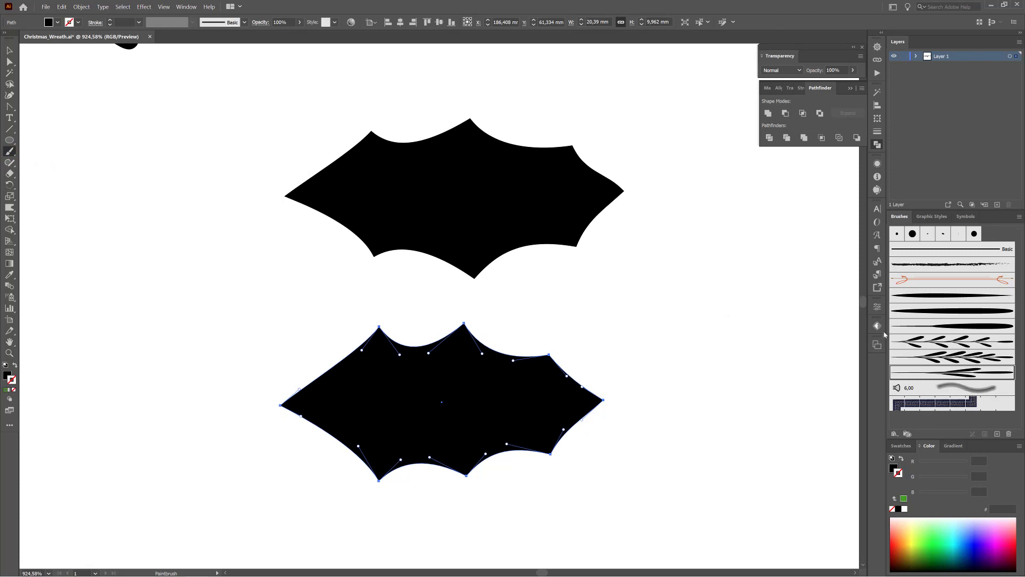
click(939, 296)
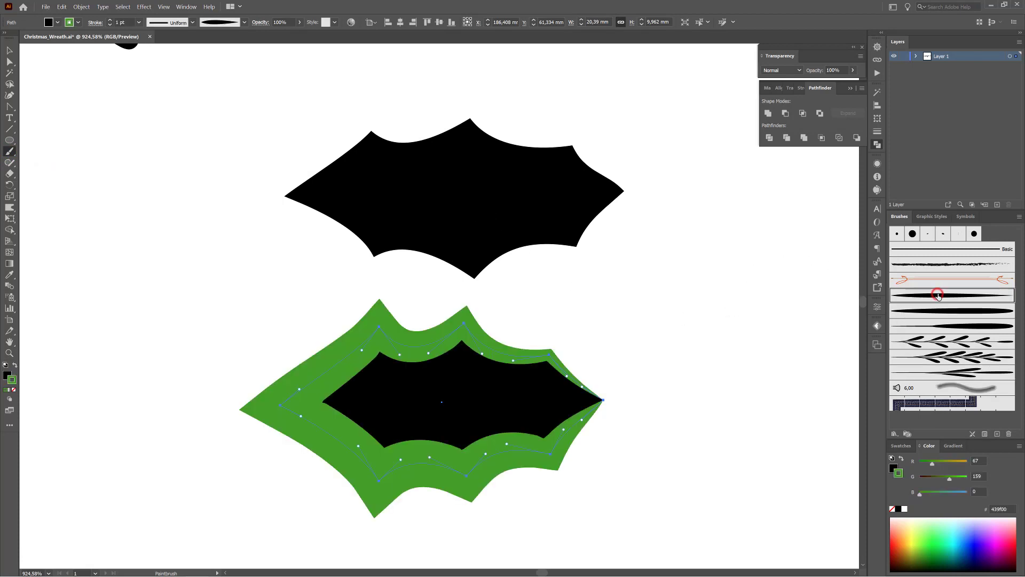
click(62, 7)
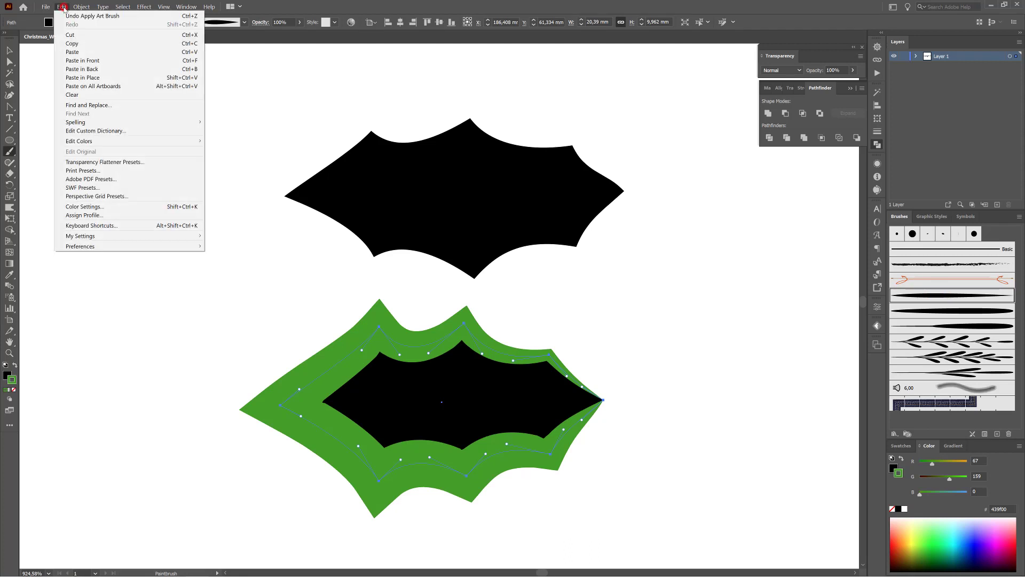
click(72, 16)
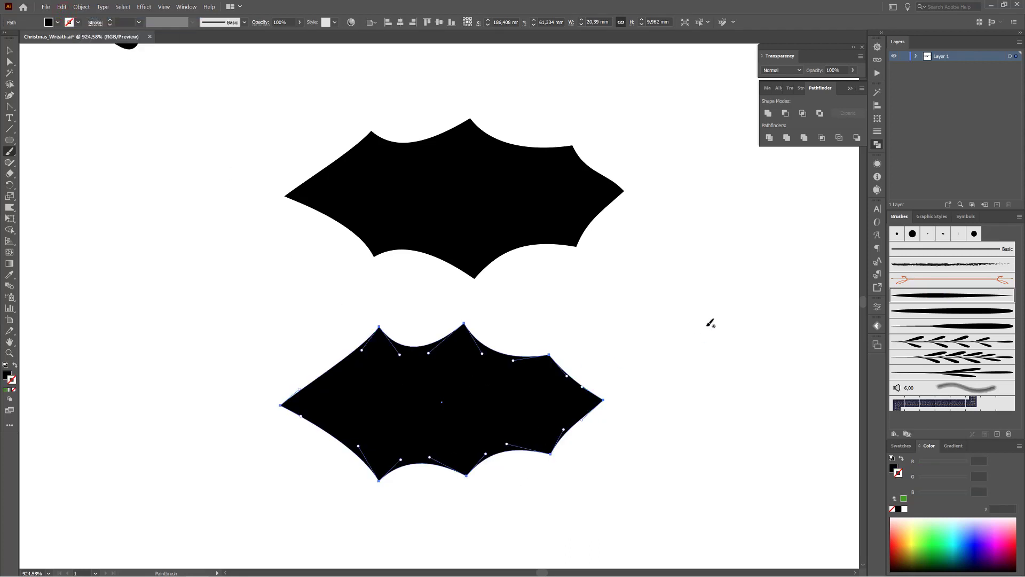
- Deselect the leaf, then set the Paintbrush to the first tapered art brush with a dark grey stroke
key(a)
click(697, 293)
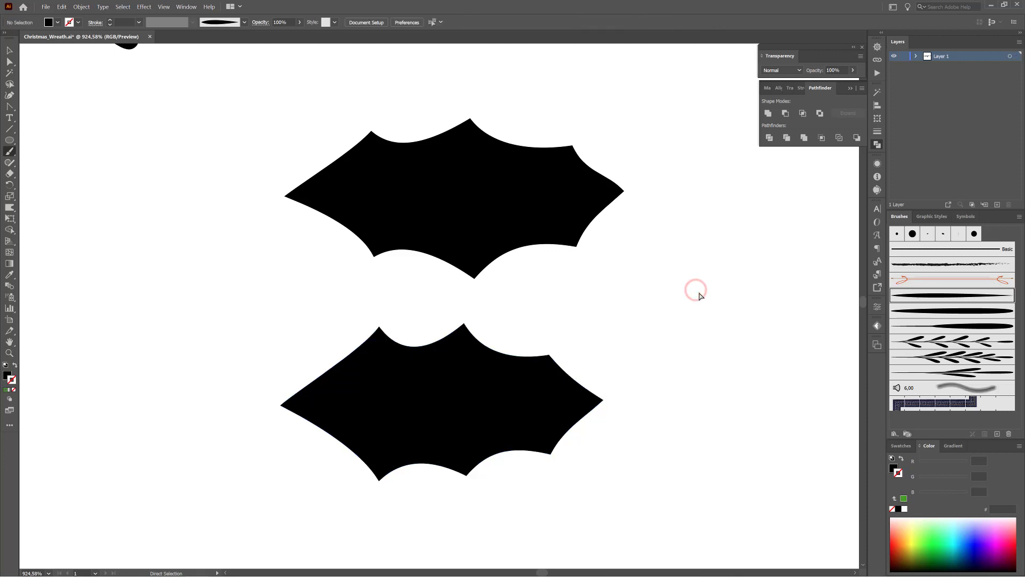
key(b)
click(942, 296)
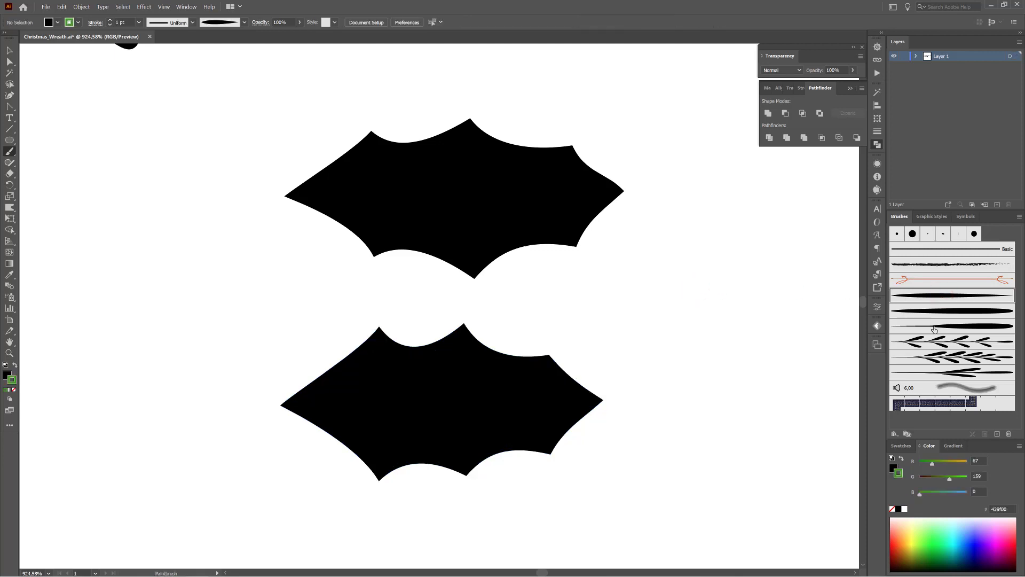
click(900, 446)
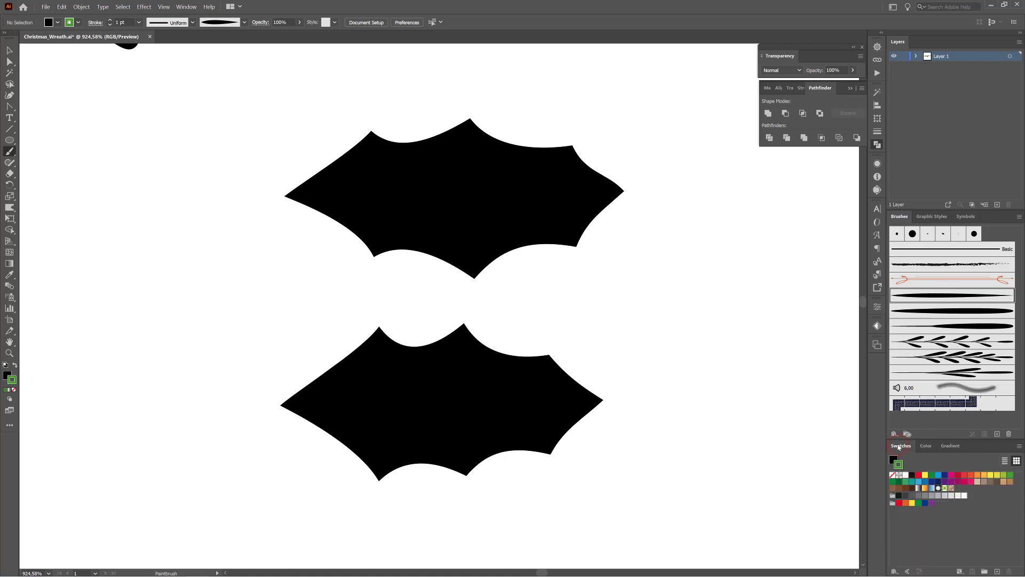
click(905, 496)
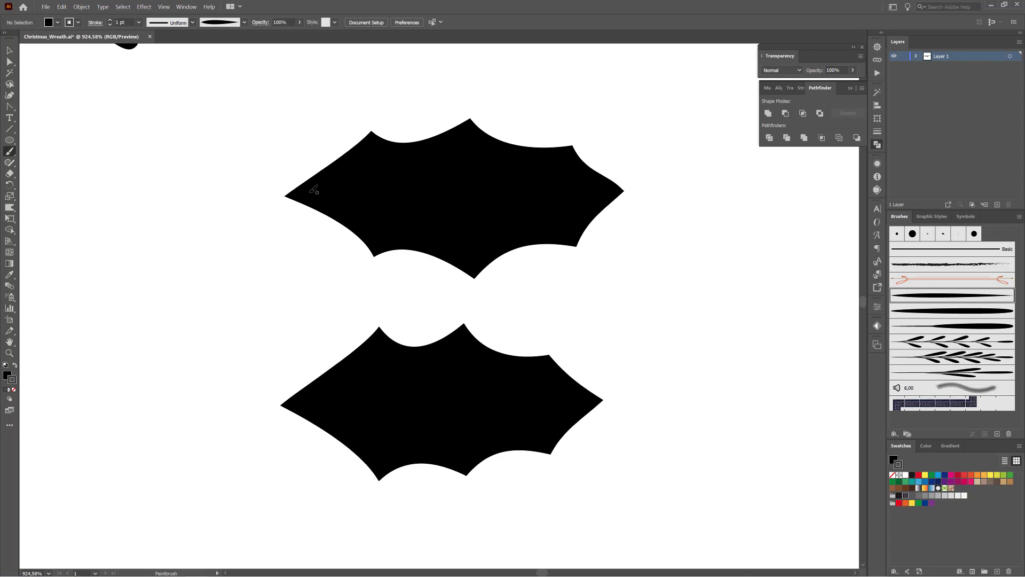
- Paint a nearly horizontal midrib about 18.7 mm long through the upper leaf and select the stroke
drag(310, 191, 436, 190)
drag(609, 188, 606, 191)
ctrl+click(455, 199)
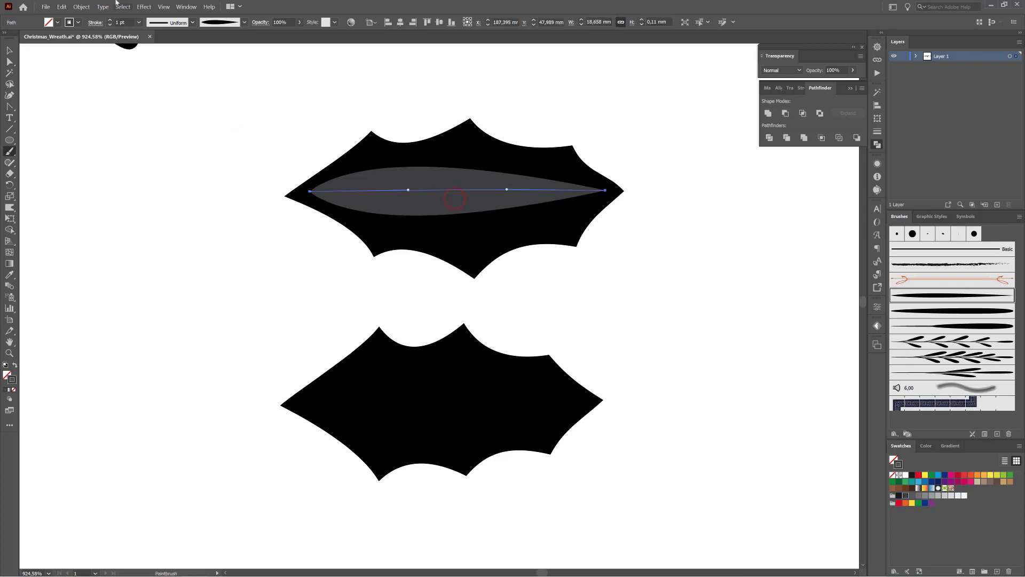
- Reduce the upper leaf's midrib stroke weight to 0.1 pt and deselect it
click(139, 23)
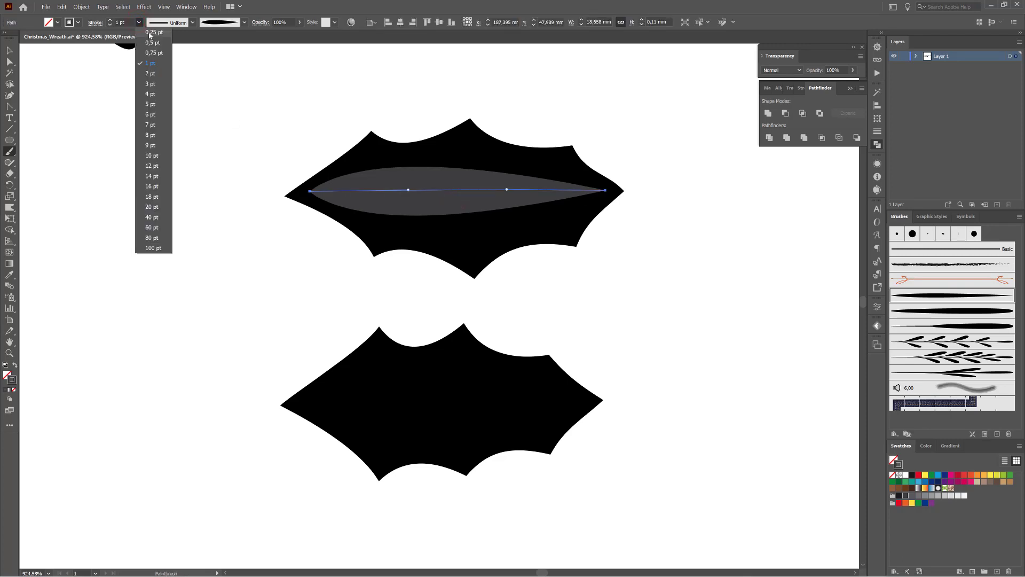
click(150, 33)
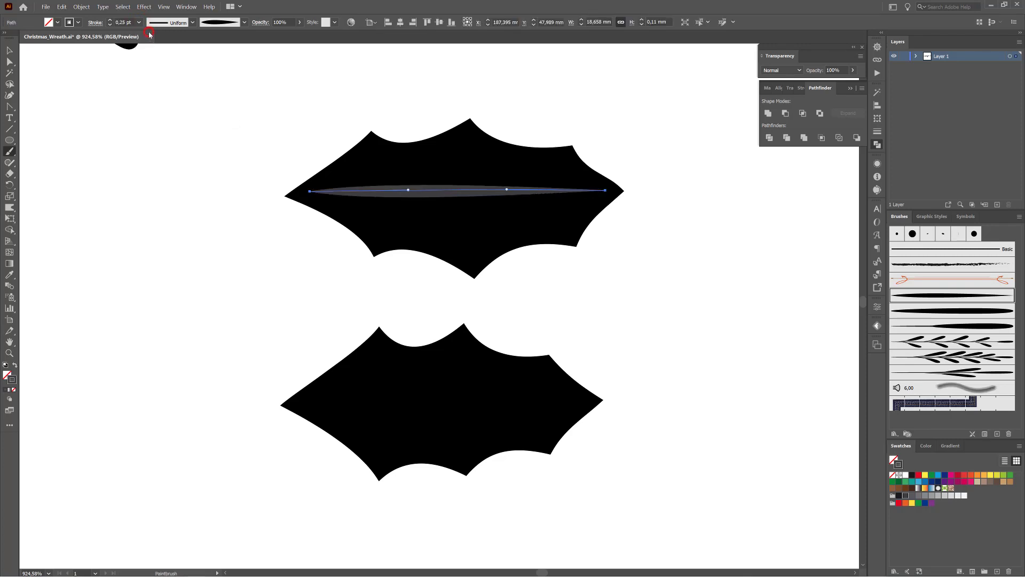
click(110, 25)
click(110, 25)
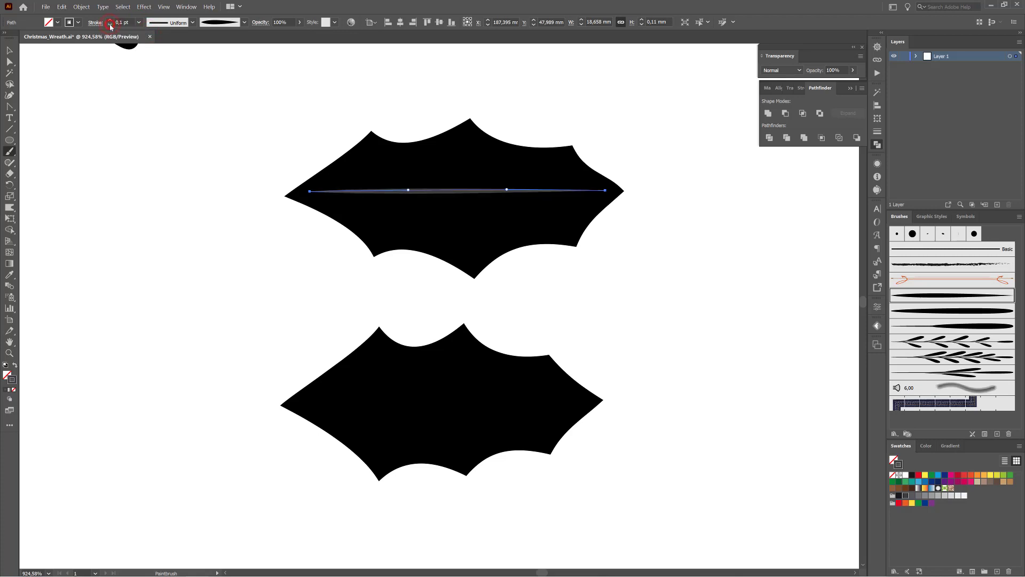
ctrl+click(174, 163)
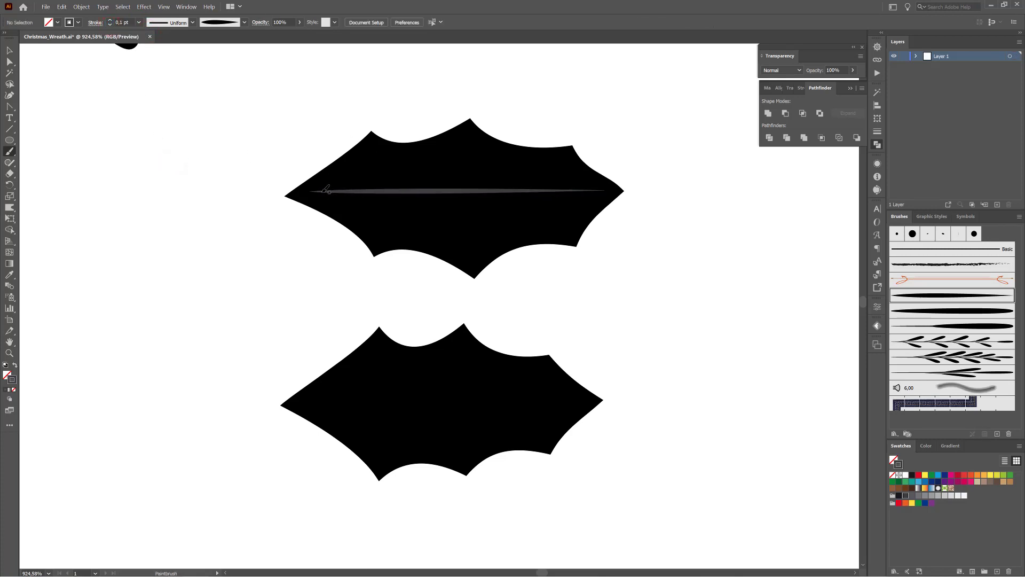
- Paint three curved side veins above and three below the upper leaf's midrib, each running towards a leaf point
drag(323, 191, 370, 151)
drag(402, 189, 461, 139)
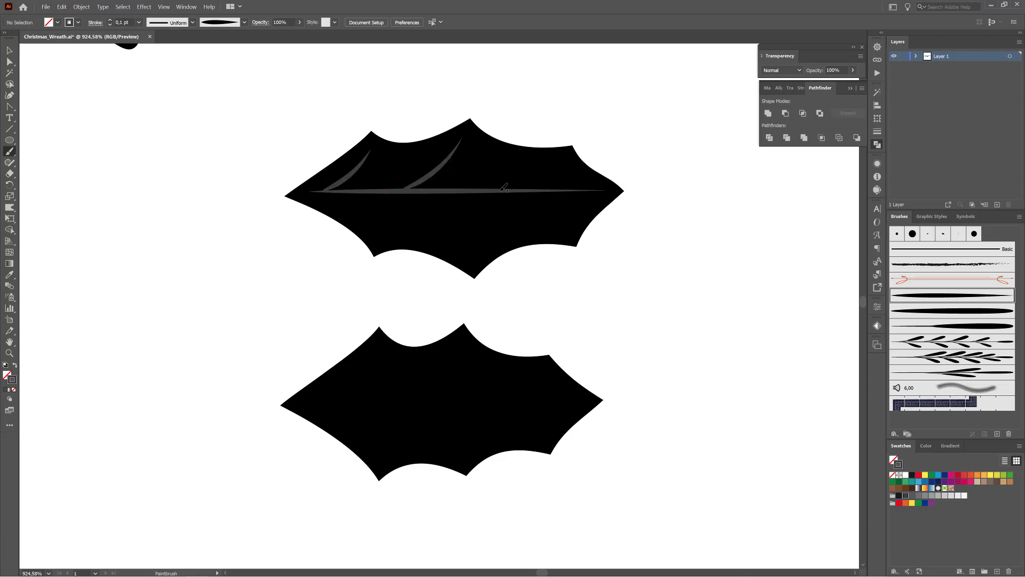
drag(502, 189, 564, 154)
drag(505, 190, 565, 220)
key(ctrl)
ctrl+click(539, 200)
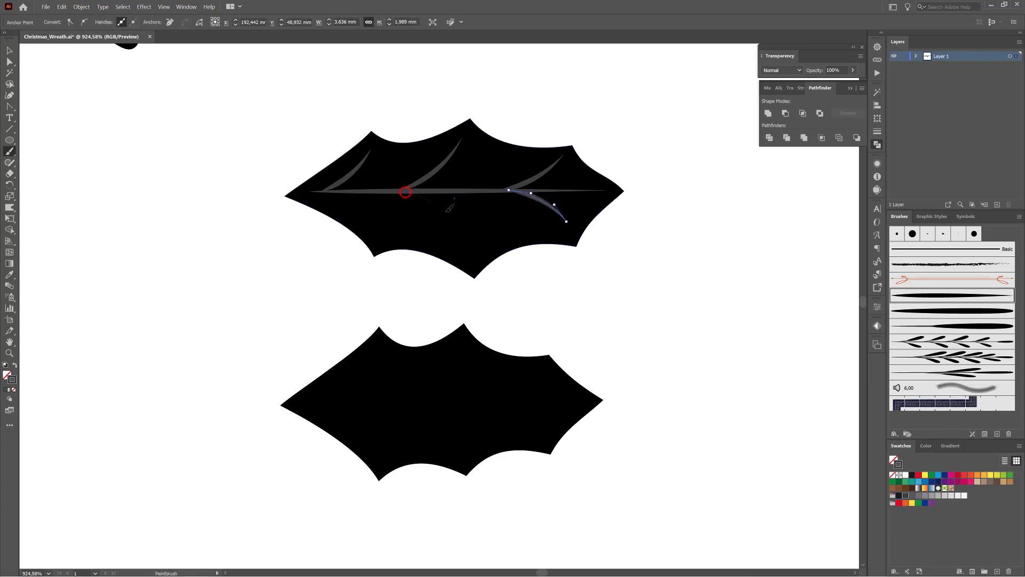
drag(450, 208, 469, 246)
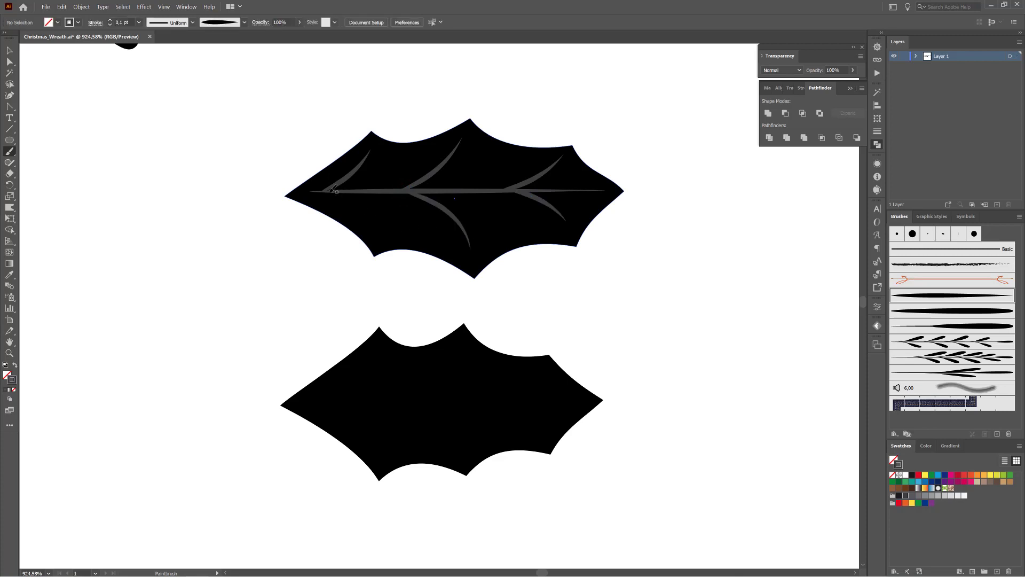
drag(373, 226, 374, 236)
- Move the lower leaf slightly up and to the right, closer beneath the upper leaf
drag(526, 381, 545, 368)
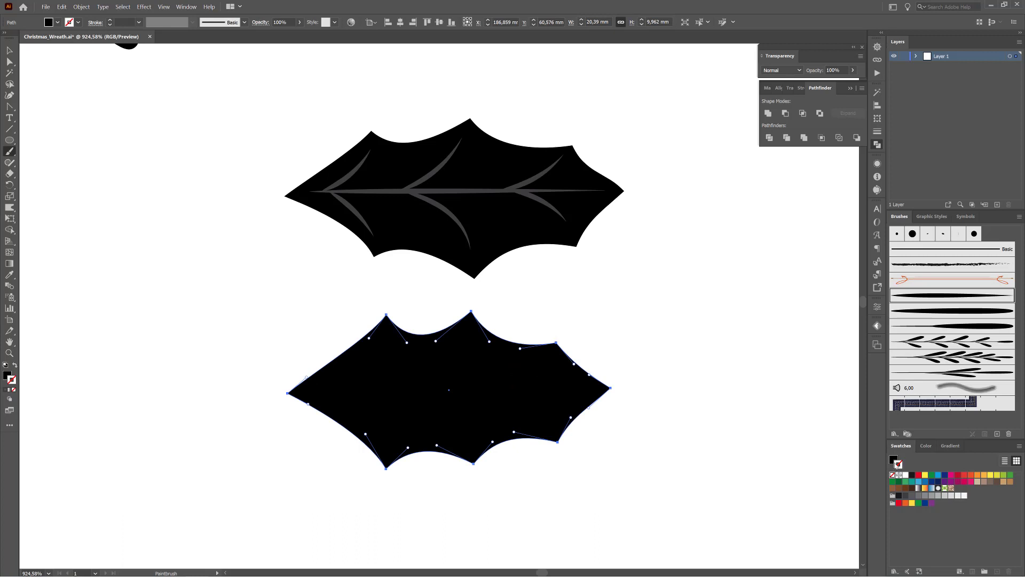
click(906, 496)
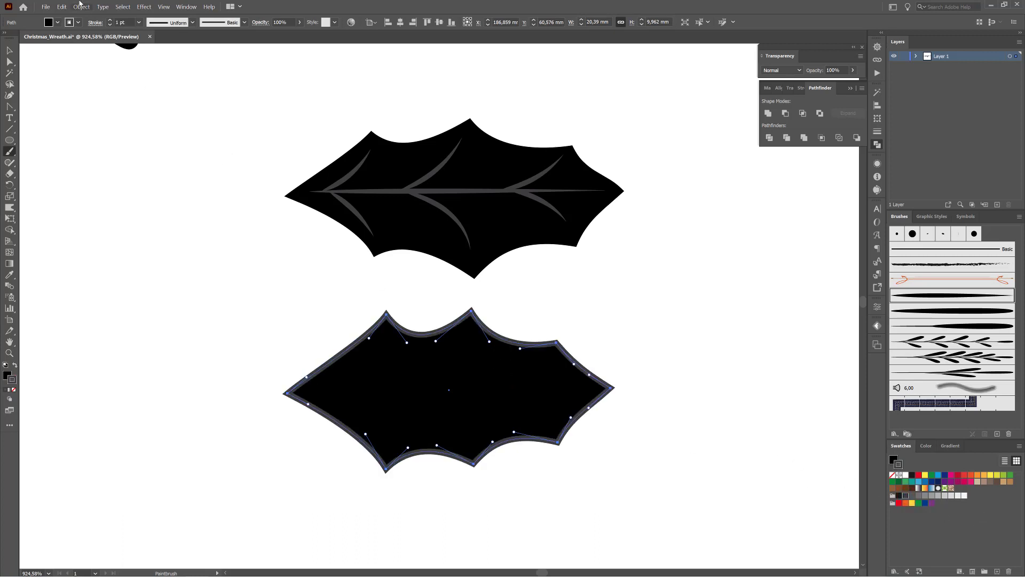
click(62, 7)
click(63, 15)
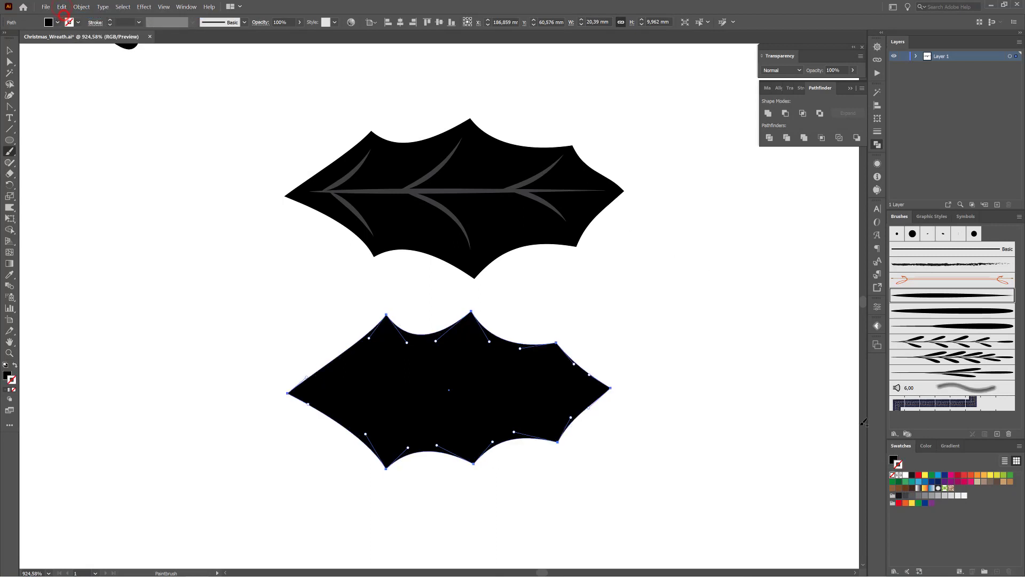
- Fill the lower leaf with the dark grey swatch, without a stroke, and deselect it
click(894, 458)
click(899, 496)
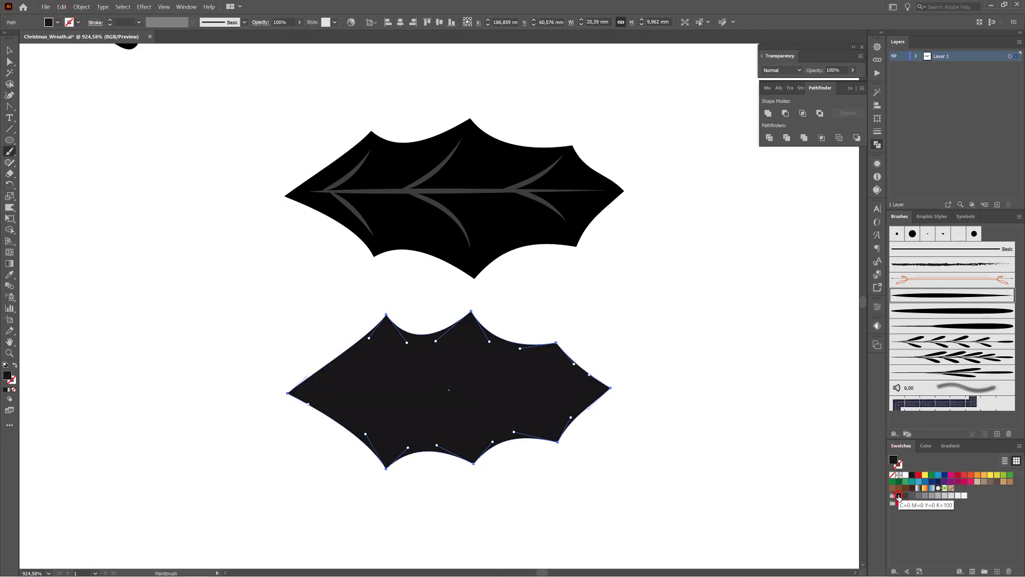
click(907, 495)
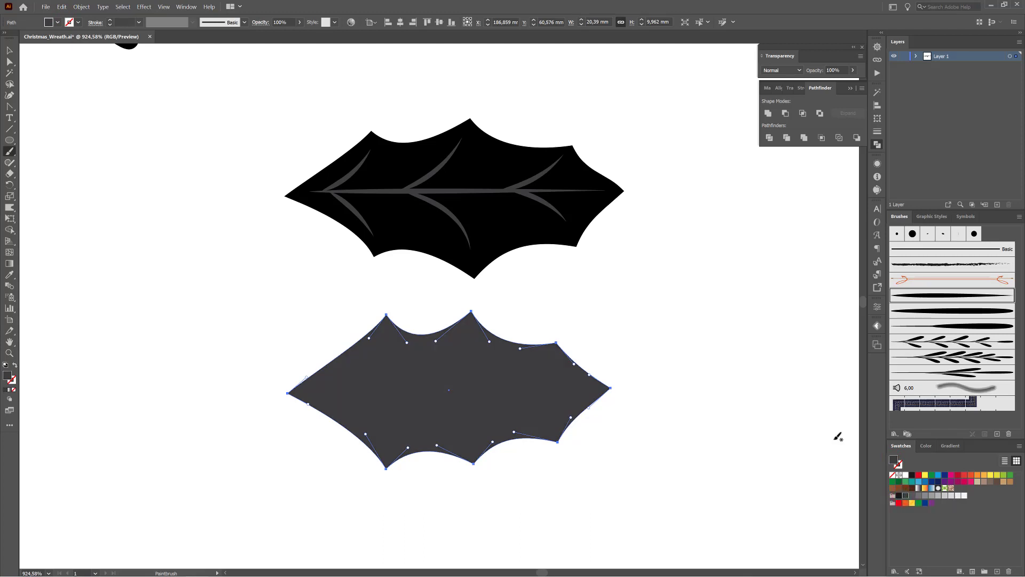
click(756, 333)
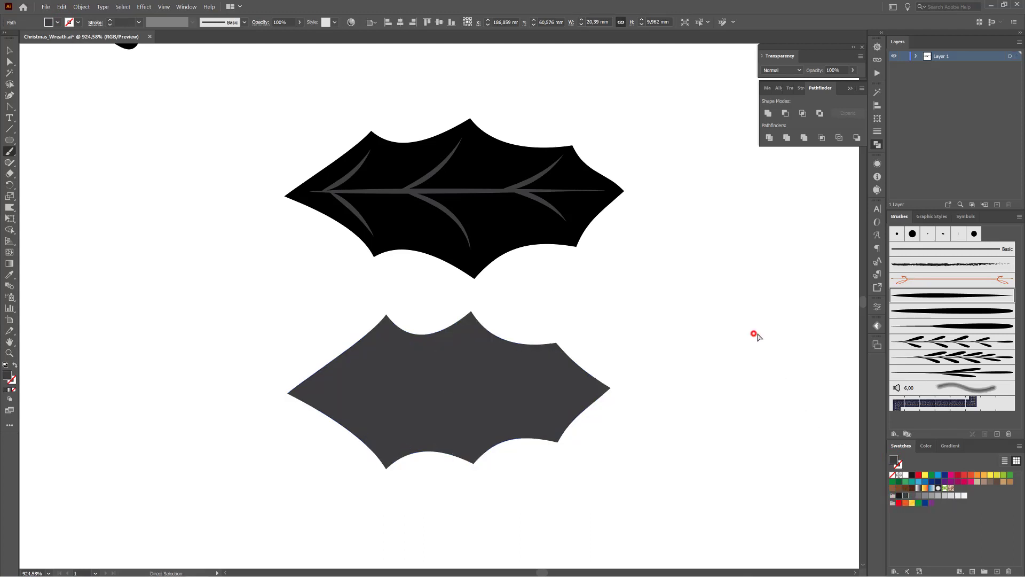
click(927, 447)
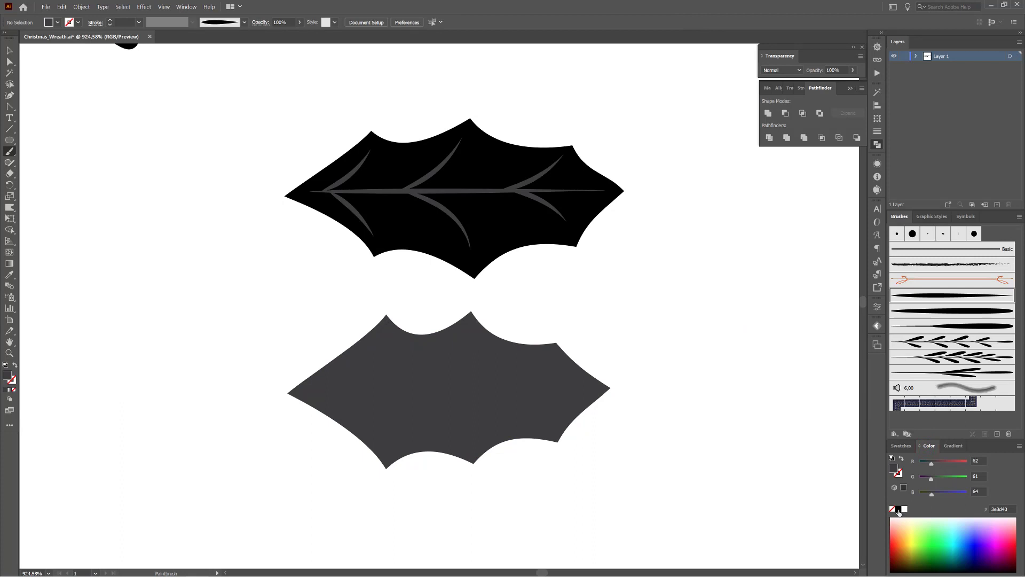
click(899, 472)
click(898, 509)
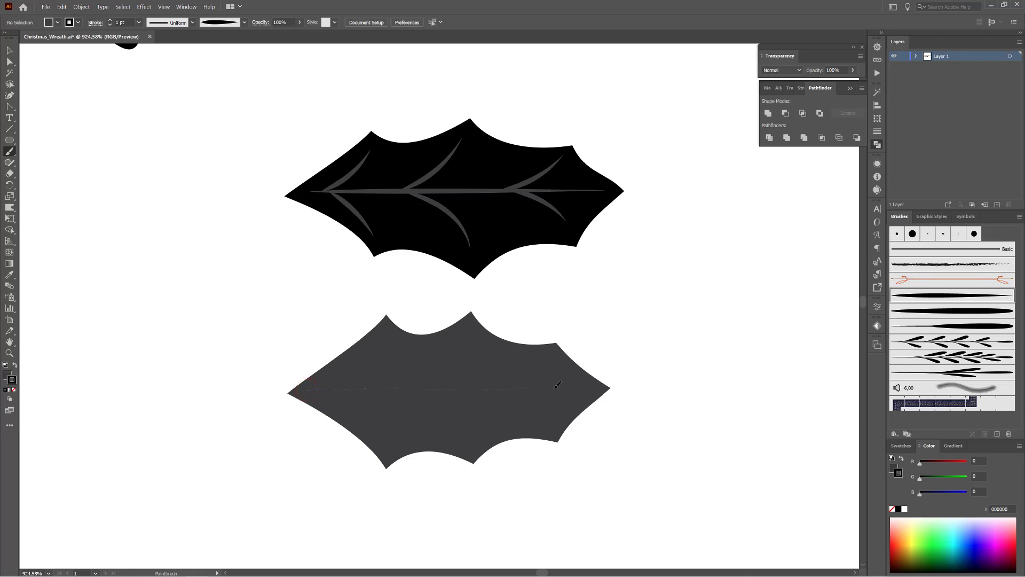
drag(598, 386, 597, 388)
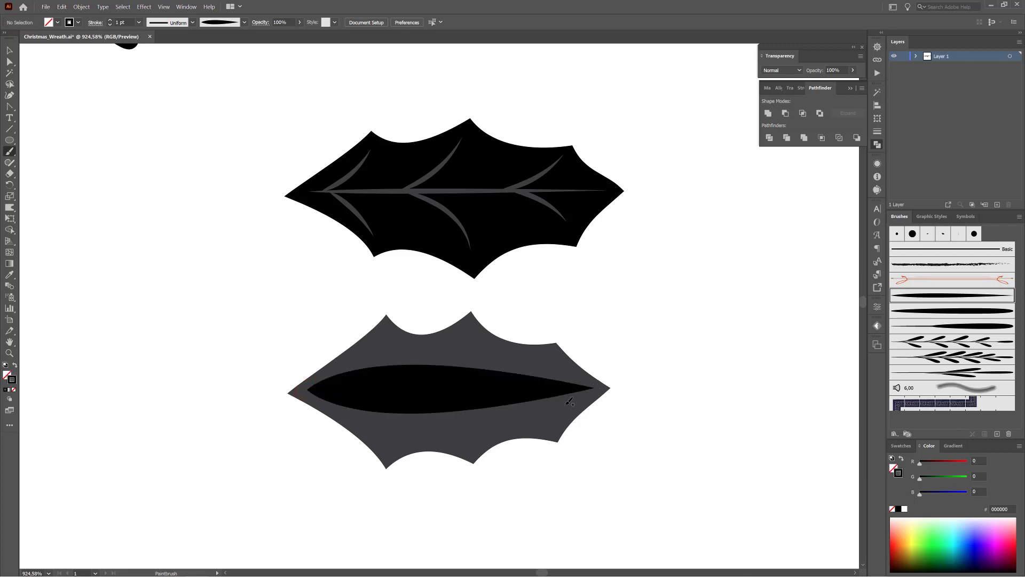
key(a)
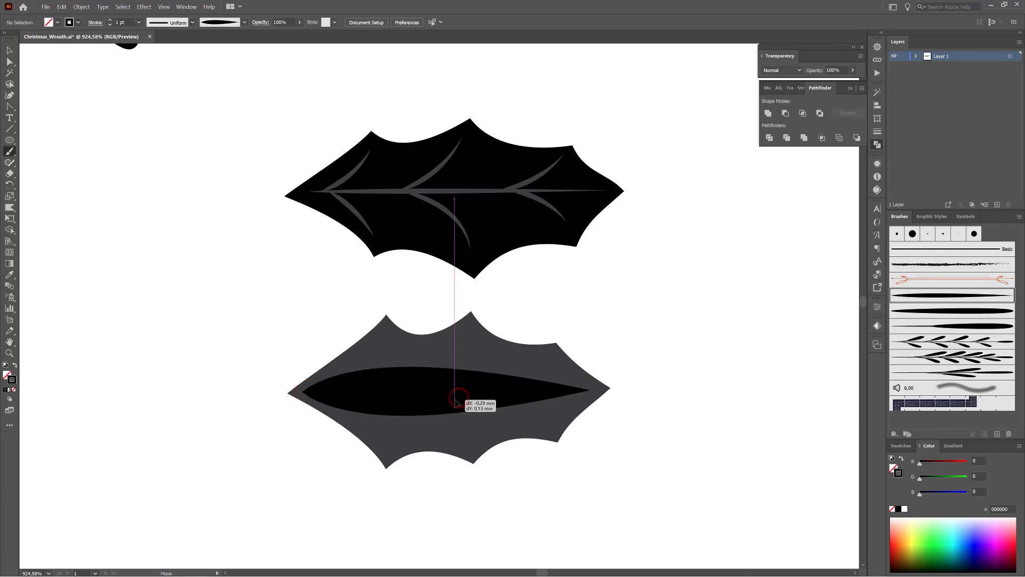
click(452, 398)
key(Delete)
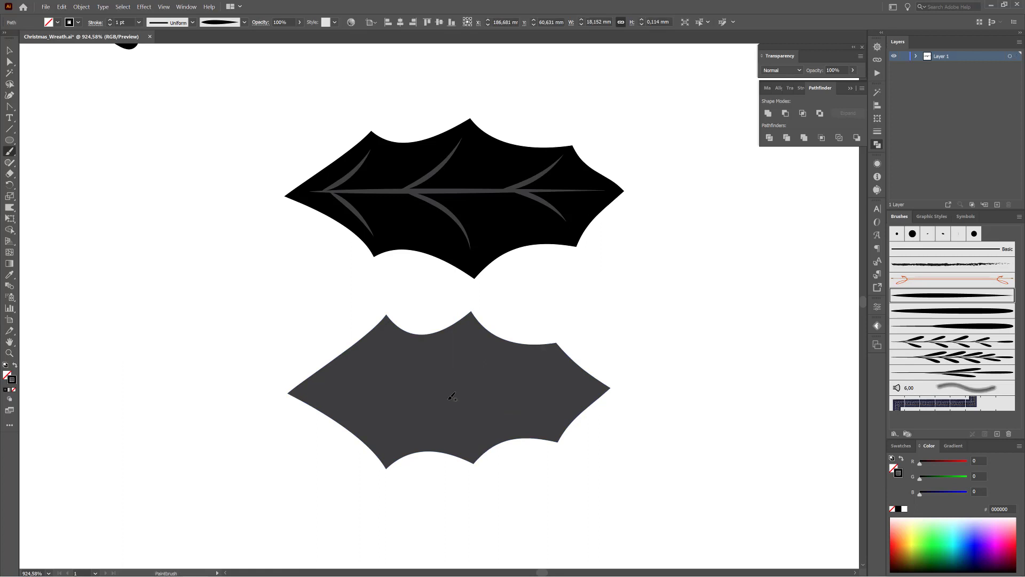
- Select the upper leaf's midrib and all six side veins with Group Selection and place a copy on the lower leaf
drag(10, 61, 42, 74)
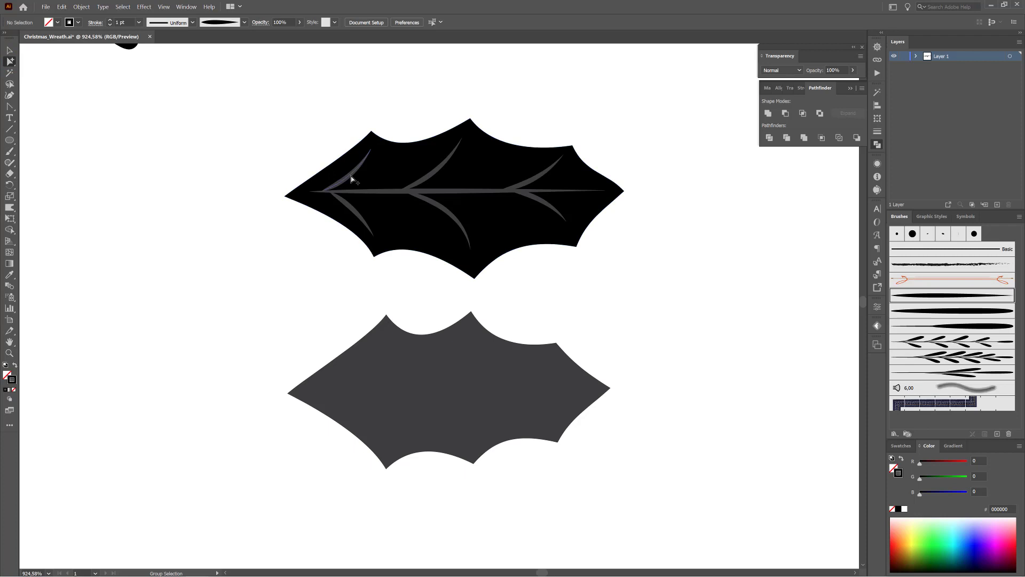
click(347, 168)
shift+click(350, 205)
shift+click(375, 193)
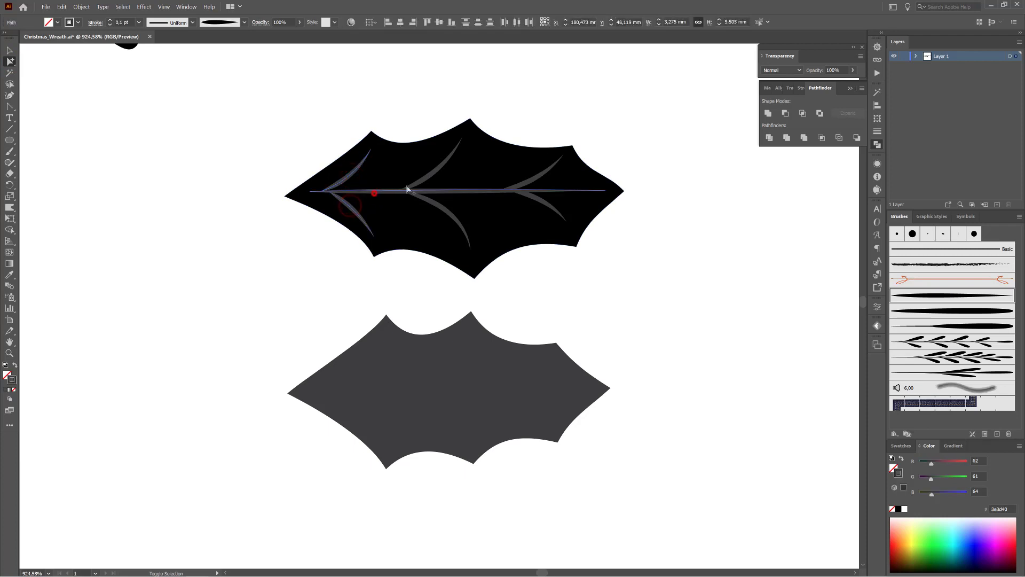
shift+click(435, 172)
shift+click(433, 202)
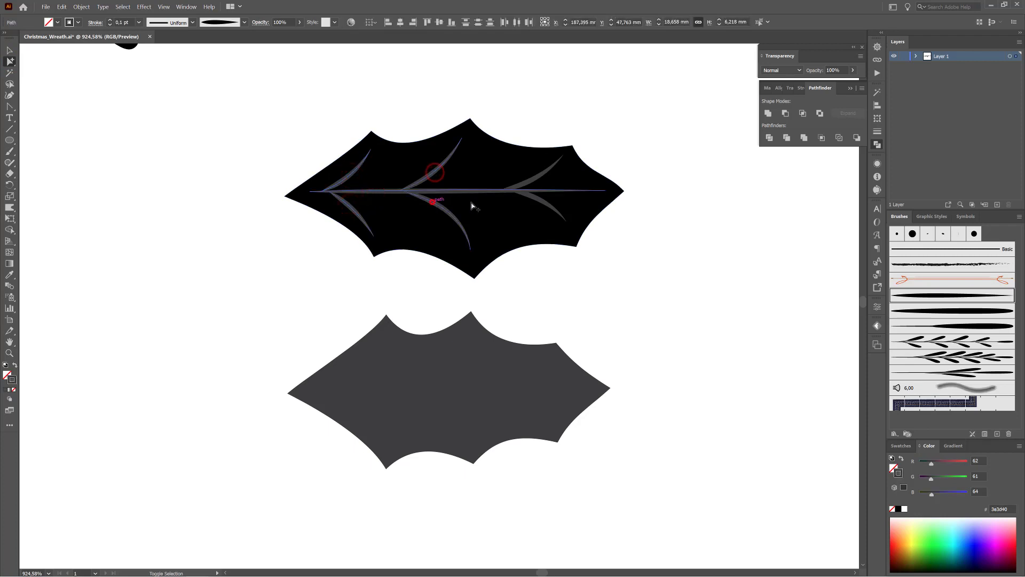
shift+click(541, 174)
shift+click(531, 199)
key(ctrl)
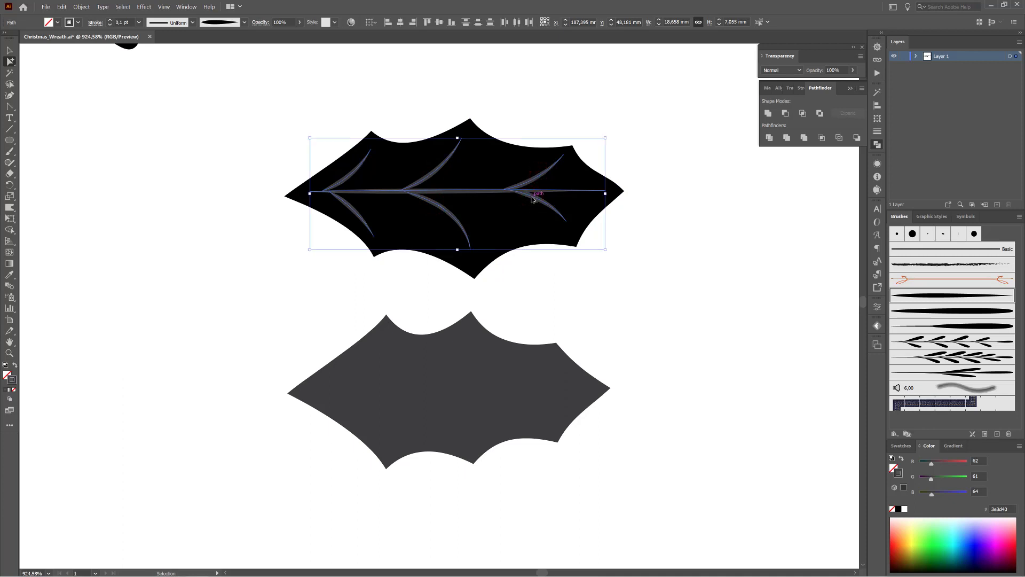
drag(533, 199, 528, 403)
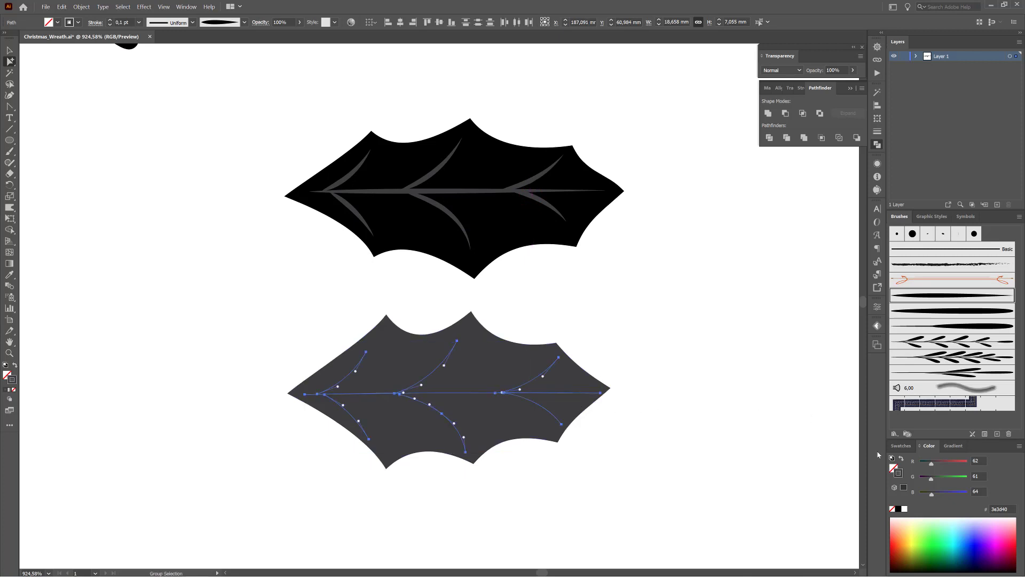
- Recolour the copied veins' strokes black and shift them slightly left to fit the lower leaf
click(898, 509)
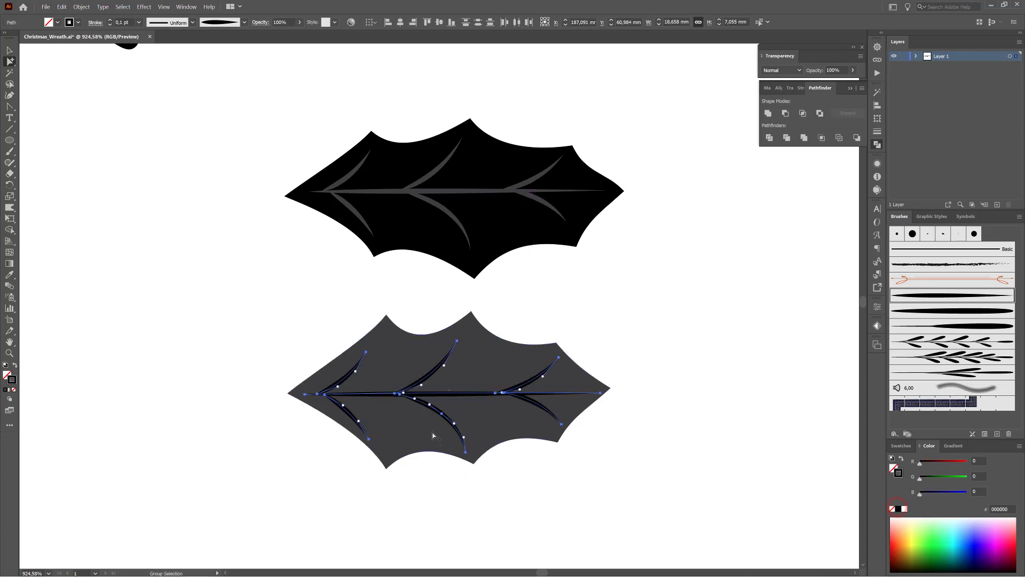
drag(428, 394, 422, 395)
- Use Direct Selection to bend the left and middle veins below the lower leaf's midrib towards the leaf points, then deselect
drag(9, 62, 39, 63)
key(a)
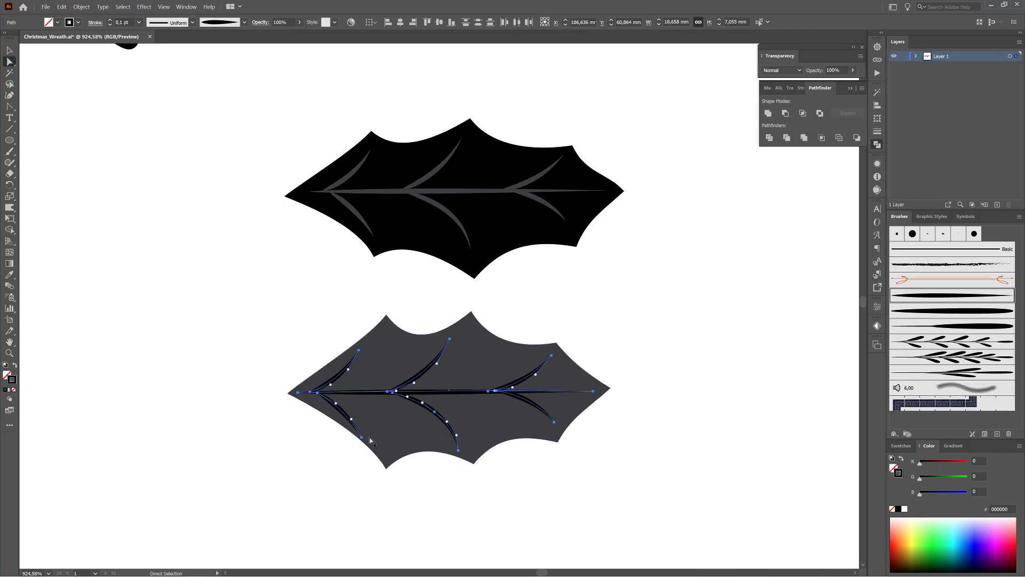
drag(362, 439, 371, 436)
mouse_move(458, 449)
mouse_down()
mouse_move(470, 448)
mouse_move(462, 434)
mouse_up()
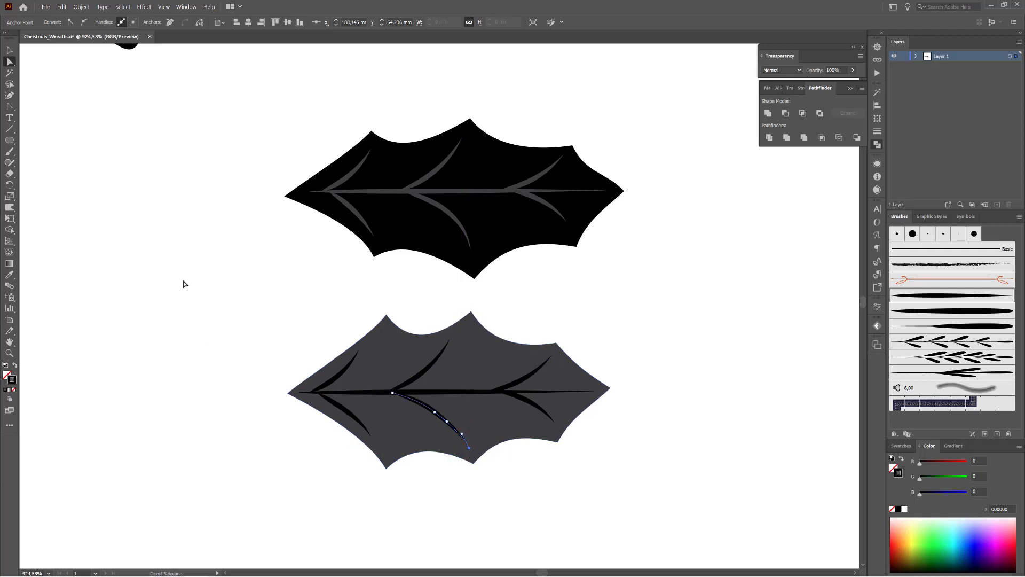
click(197, 323)
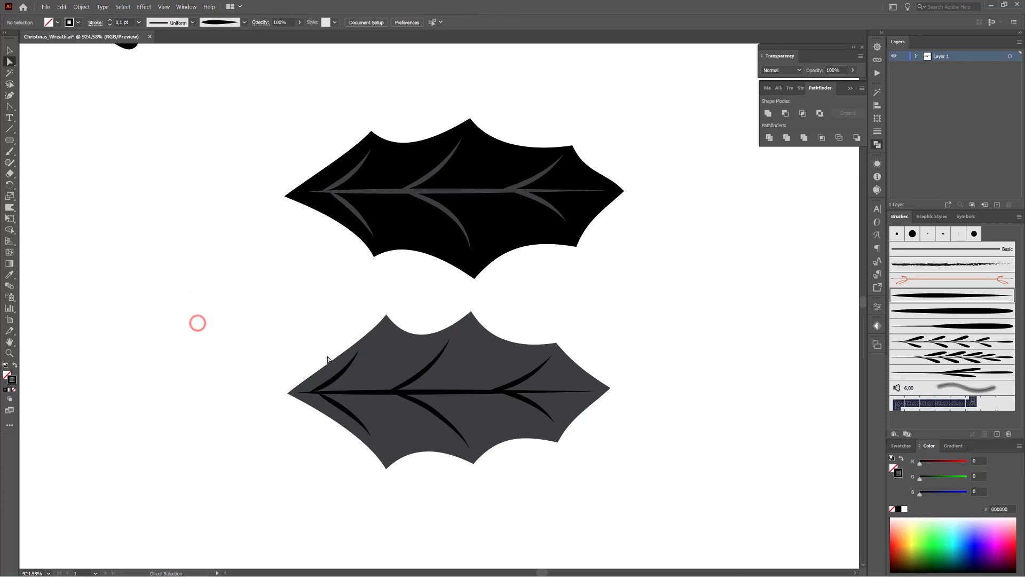
- Darken the lower leaf's fill to RGB 45, 44, 47 and deselect it
click(406, 360)
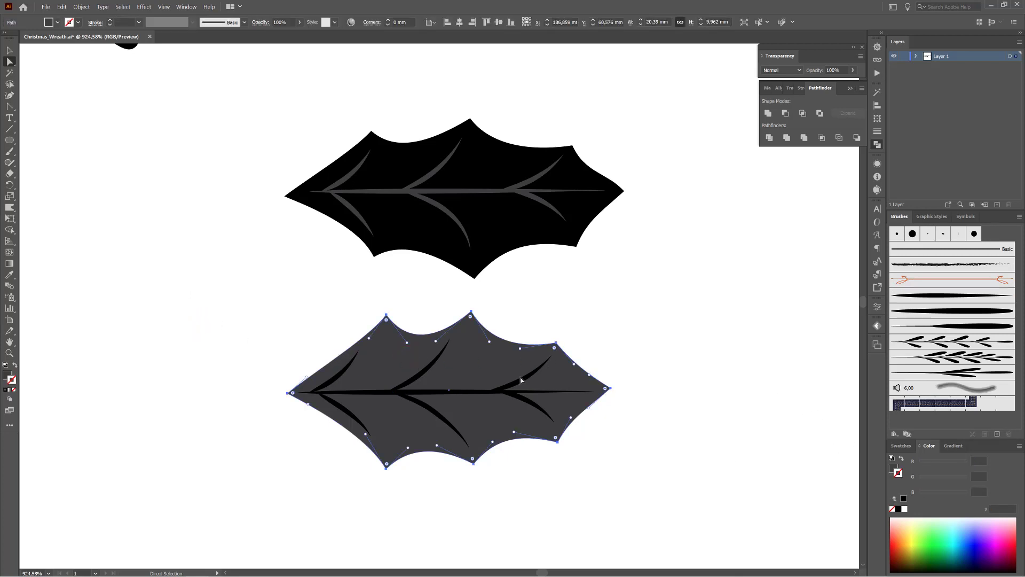
click(891, 467)
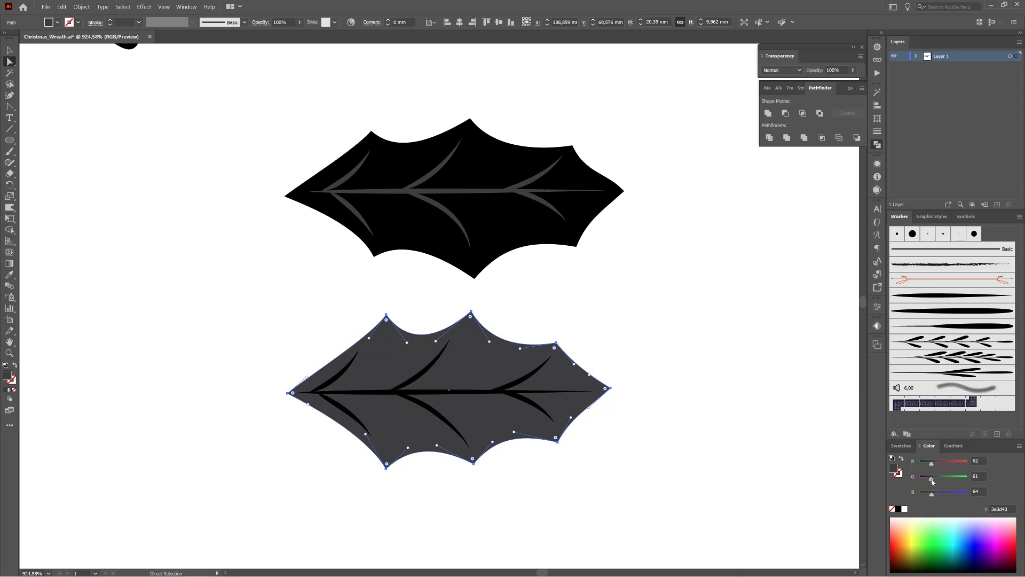
drag(932, 480, 931, 482)
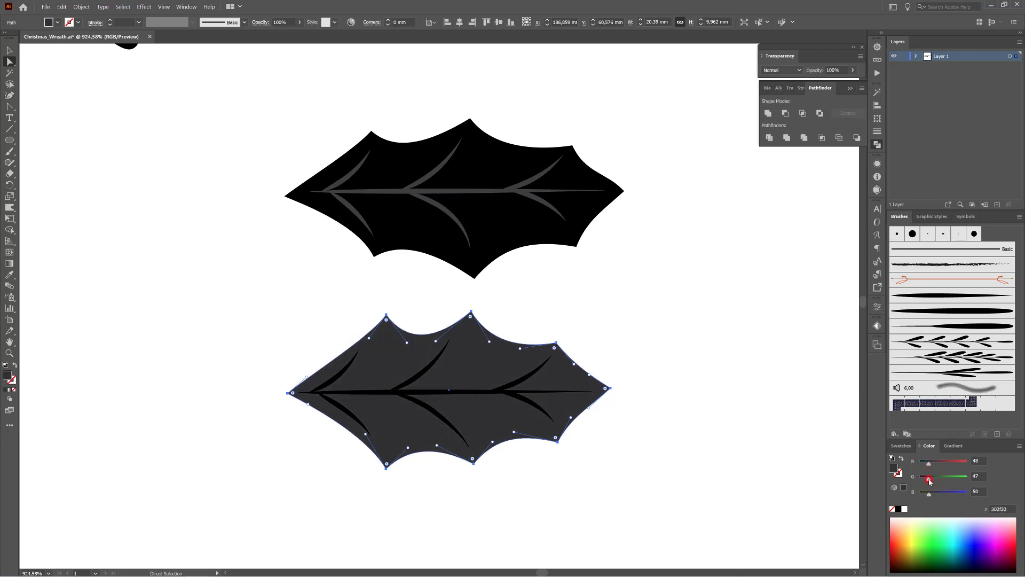
ctrl+click(759, 418)
- Select both leaves with their veins, expand the appearance of the painted strokes into filled shapes, and deselect everything
drag(748, 430, 643, 334)
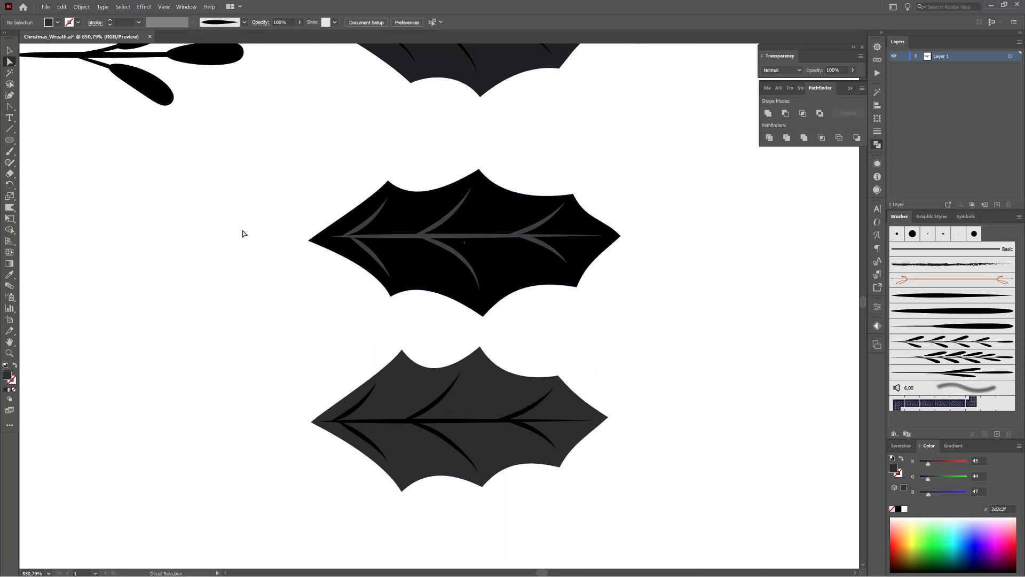
click(8, 50)
drag(260, 151, 709, 525)
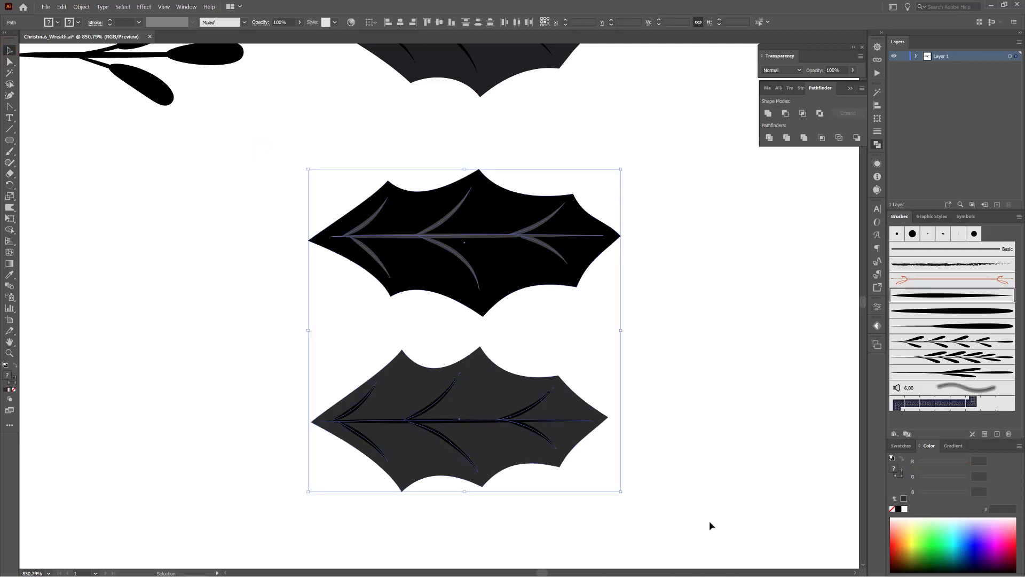
click(84, 8)
click(98, 105)
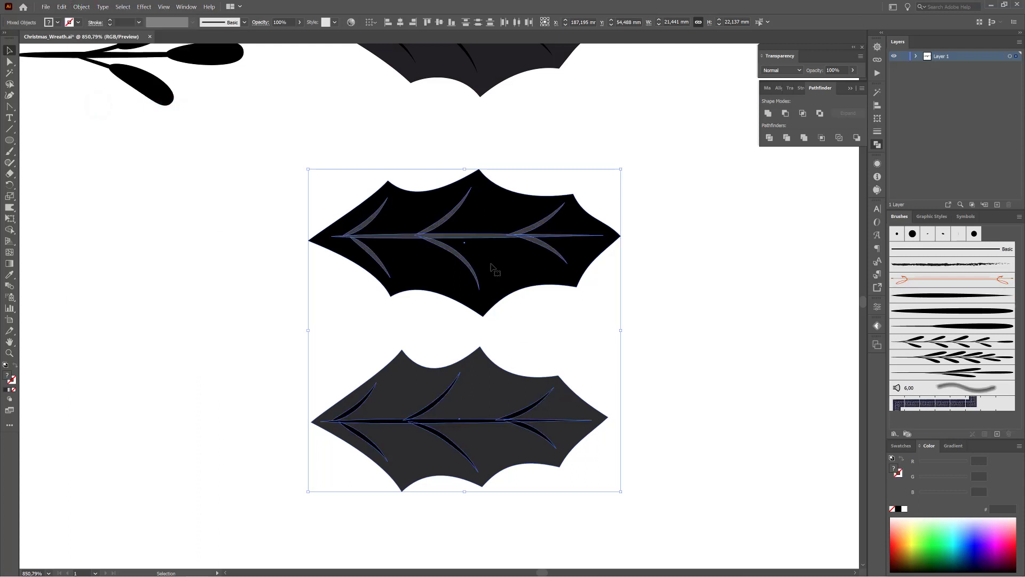
ctrl+click(496, 242)
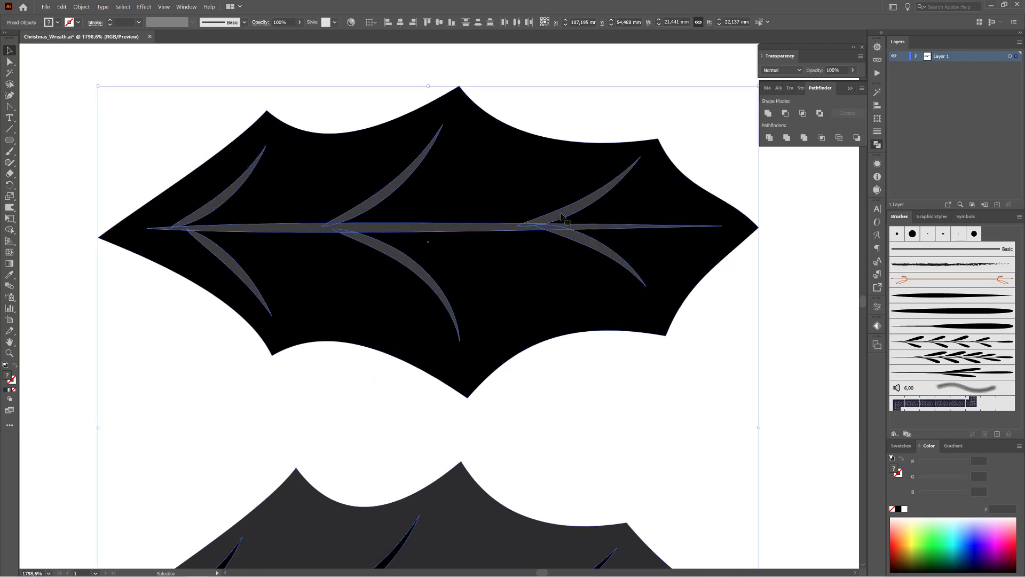
click(62, 92)
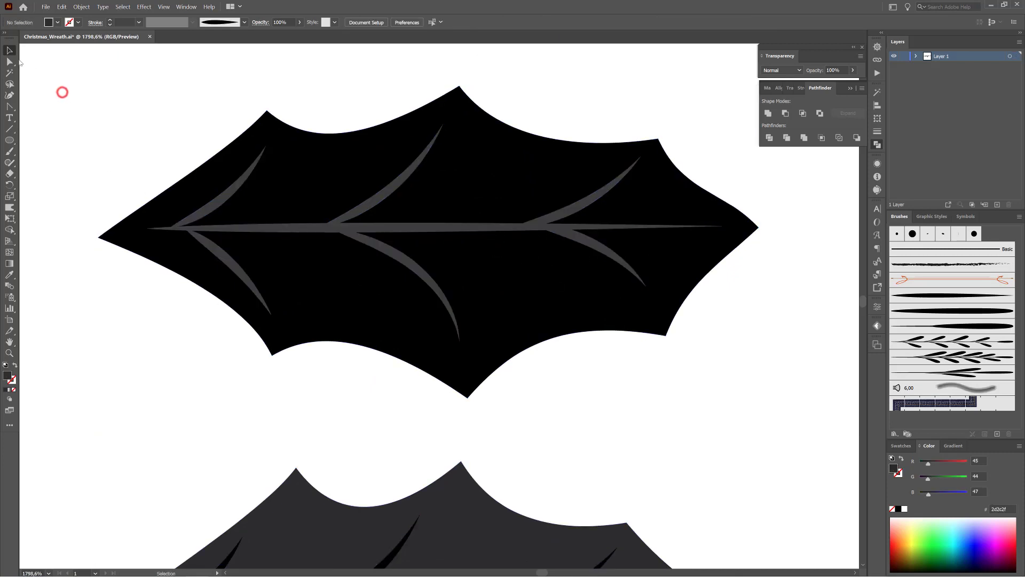
- Select the midrib and all six side veins of the upper leaf with Group Selection and unite them into one shape
drag(9, 62, 43, 75)
click(230, 197)
shift+click(221, 229)
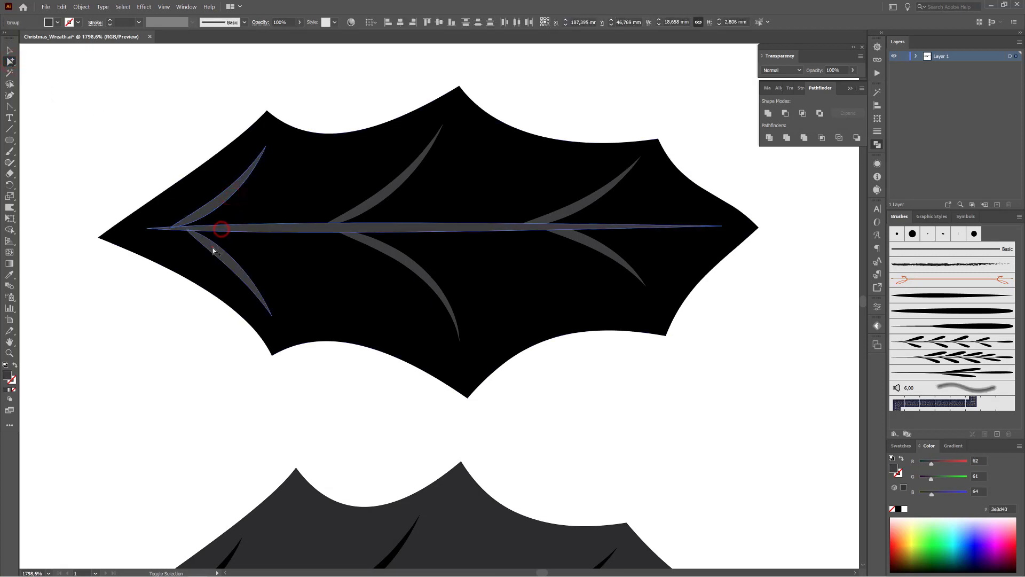
shift+click(399, 190)
shift+click(391, 253)
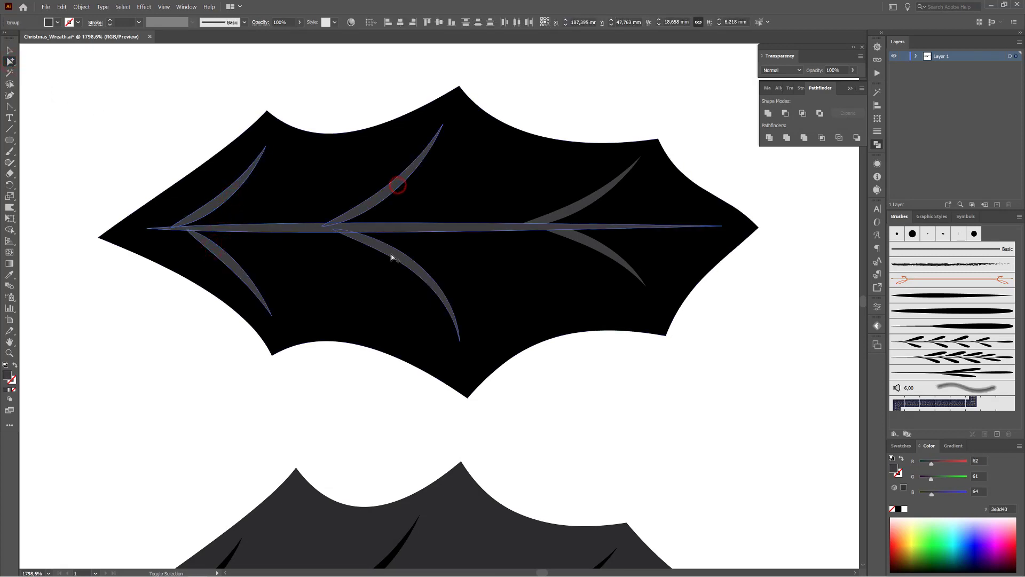
shift+click(581, 217)
shift+click(574, 236)
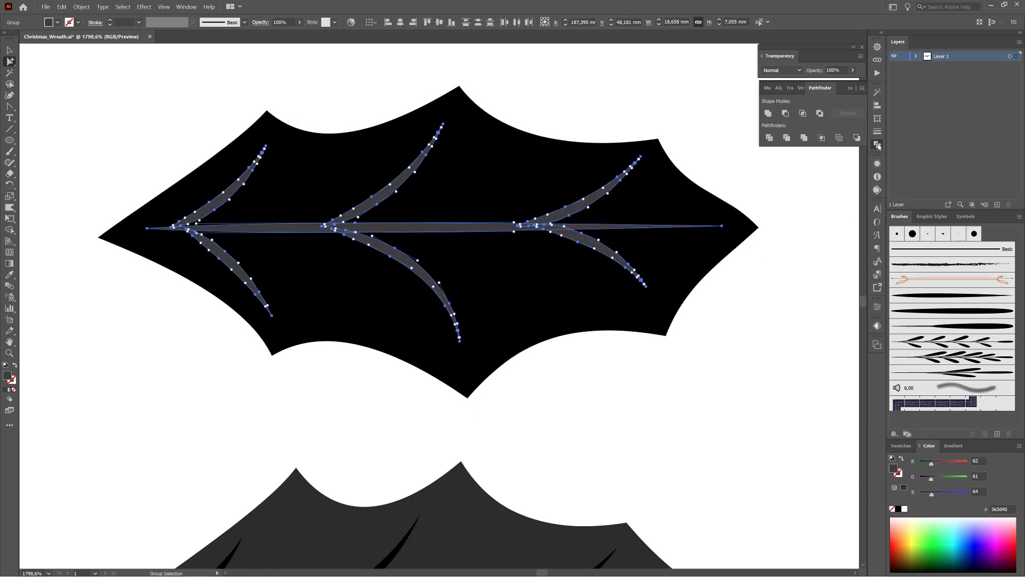
click(769, 114)
- Select the midrib and side veins of the lower, dark grey leaf, unite them into one shape, and deselect
drag(685, 452, 684, 233)
drag(633, 409, 648, 337)
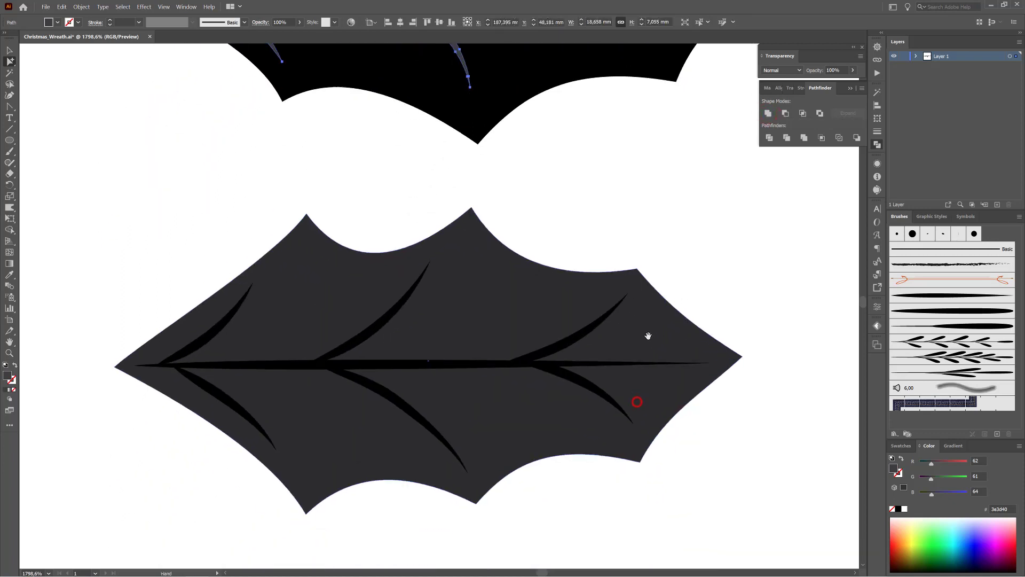
click(216, 330)
shift+click(196, 379)
shift+click(231, 368)
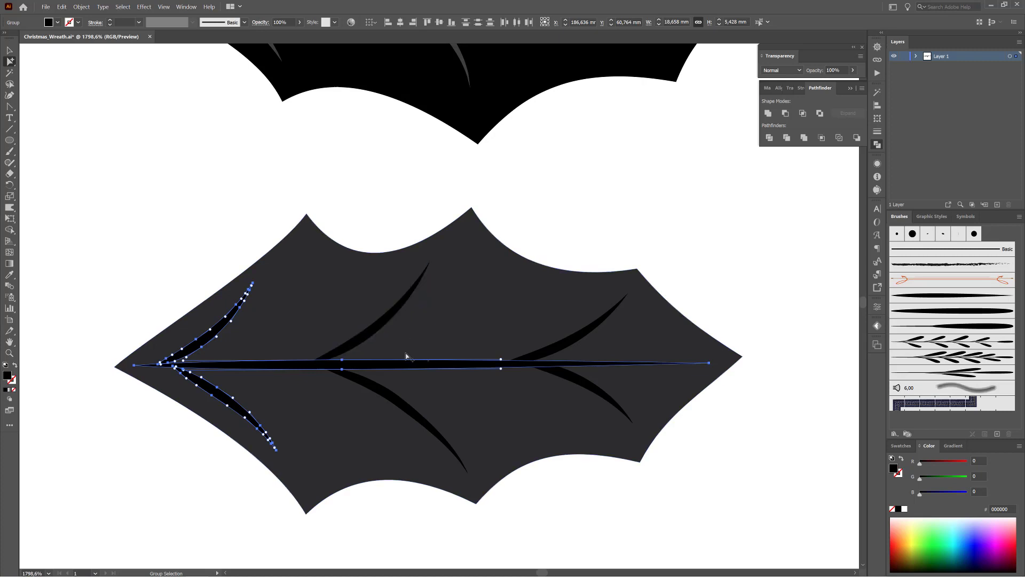
shift+click(375, 390)
shift+click(574, 338)
shift+click(571, 385)
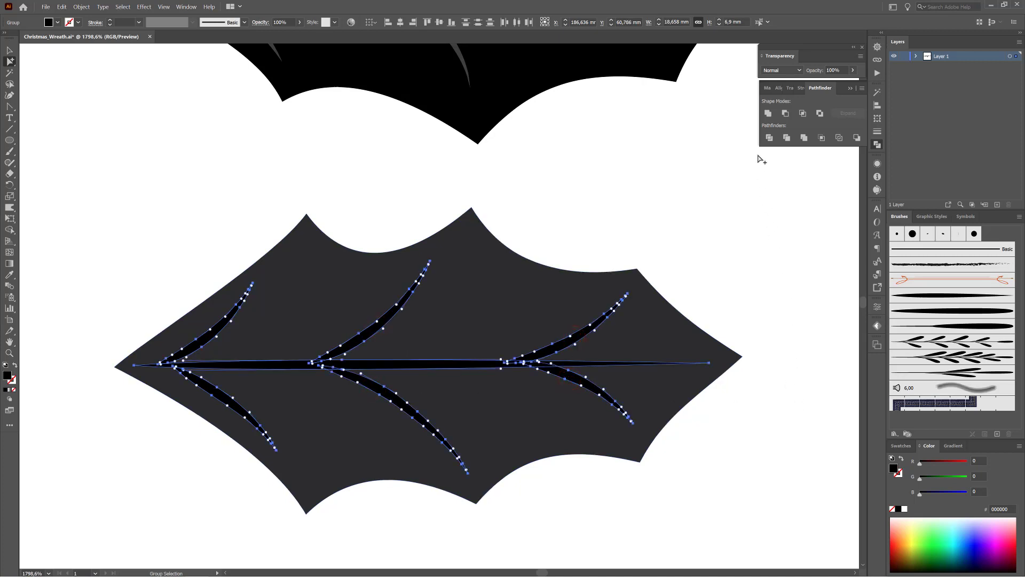
click(769, 113)
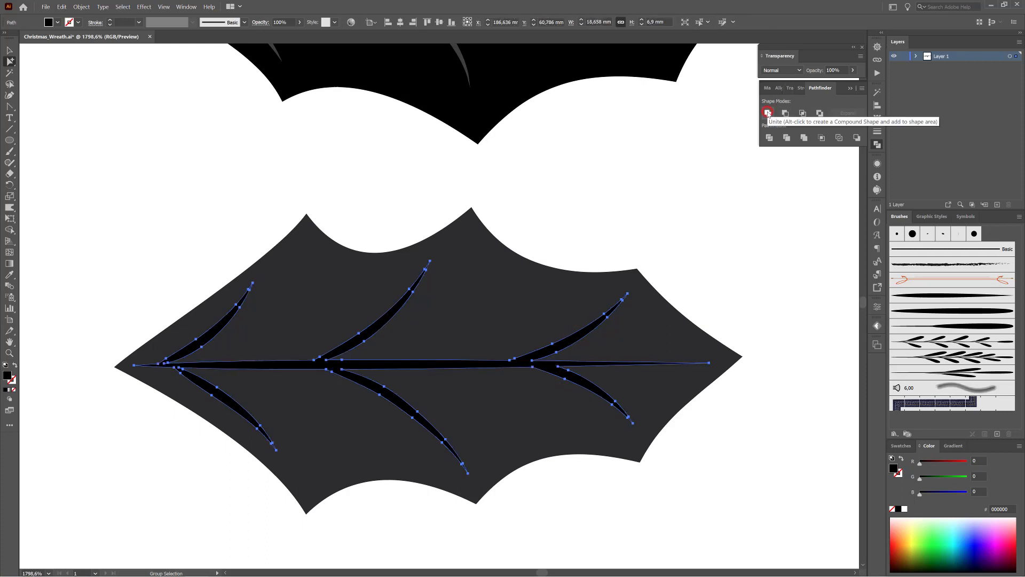
click(740, 254)
- Create an art brush from the black holly leaf with its veins, using Scale Proportionately and the Tints colorization method
scroll(738, 251, down, 5)
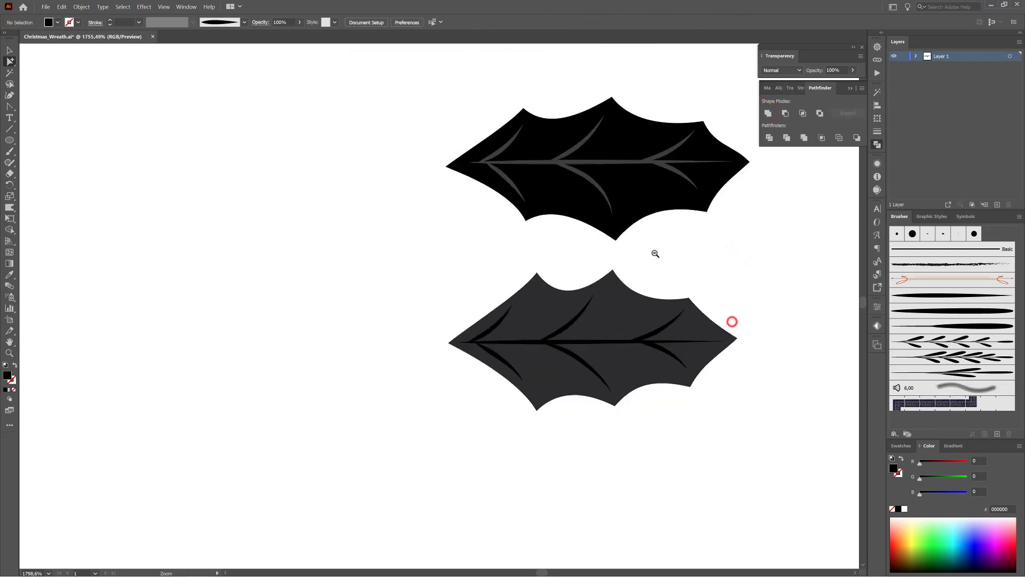
key(space)
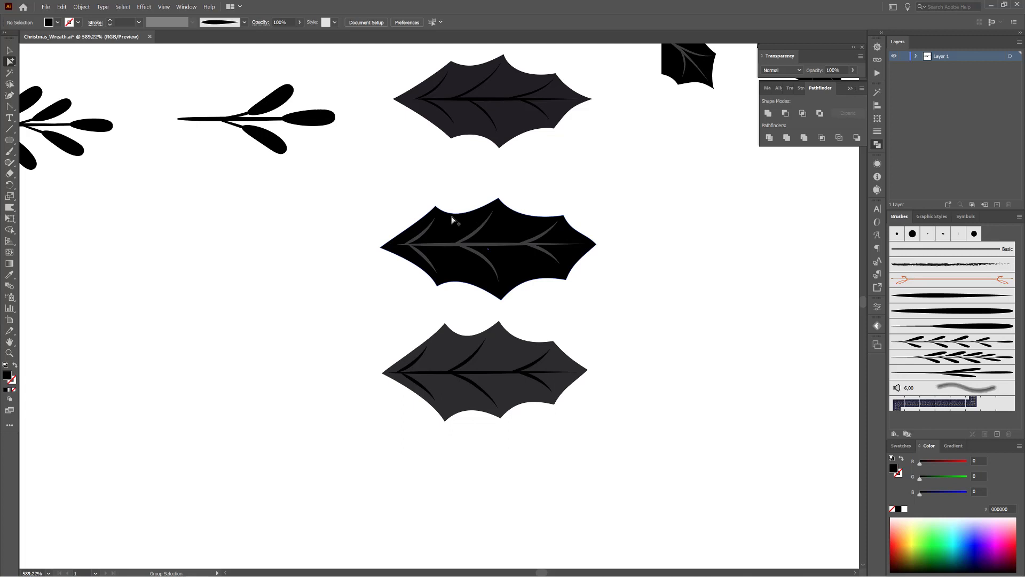
click(8, 50)
drag(347, 196, 703, 303)
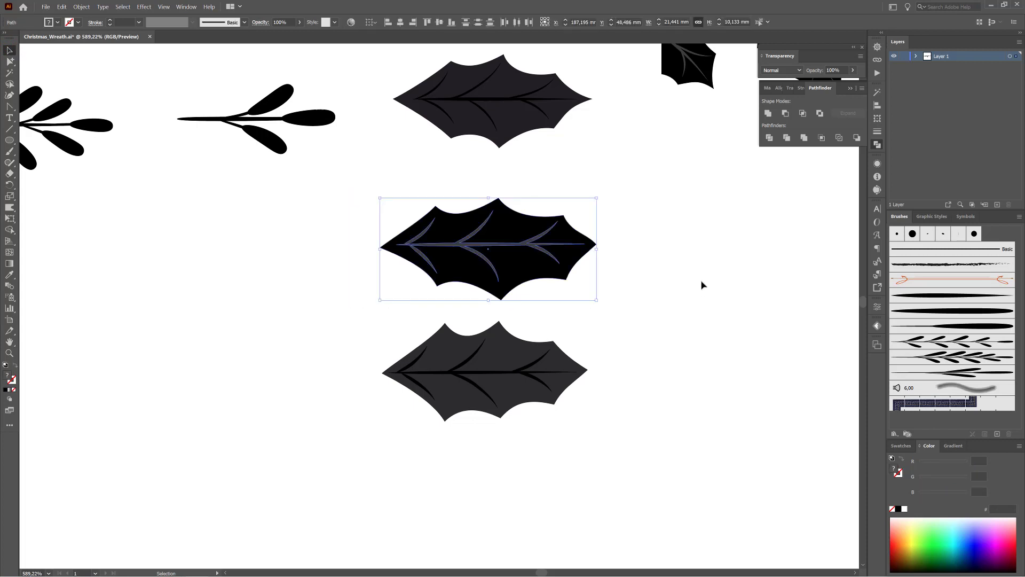
click(997, 434)
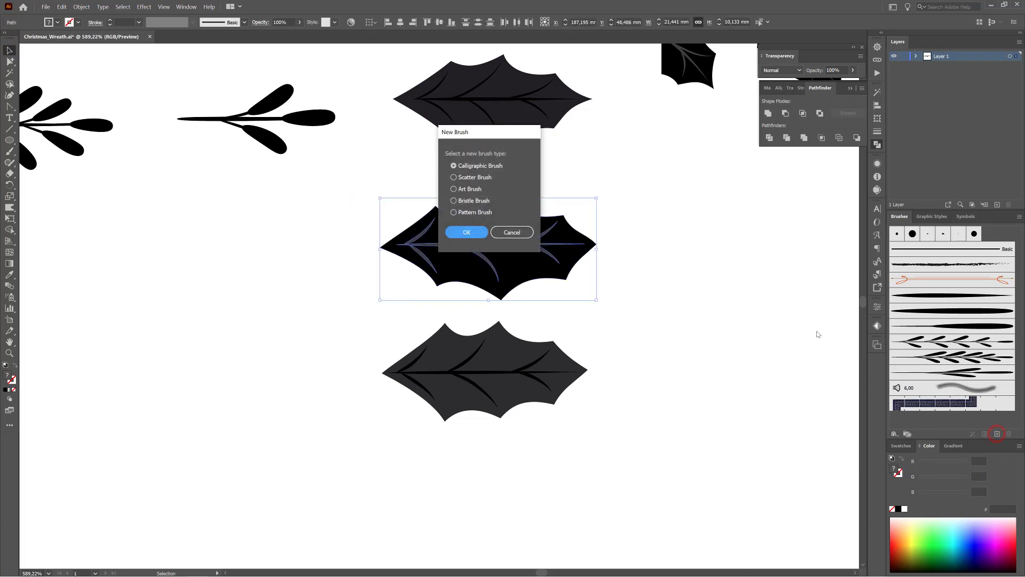
click(462, 189)
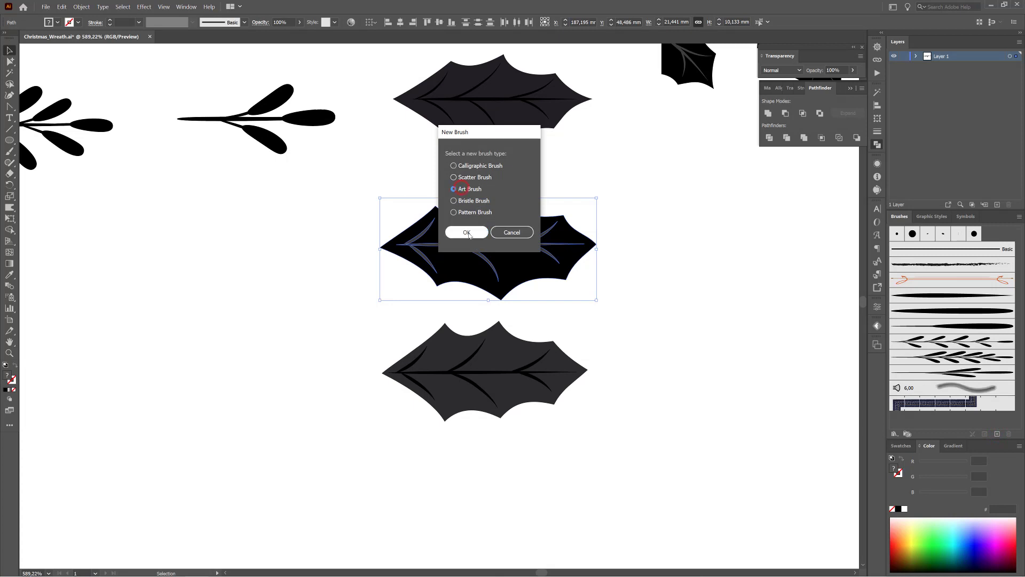
click(467, 232)
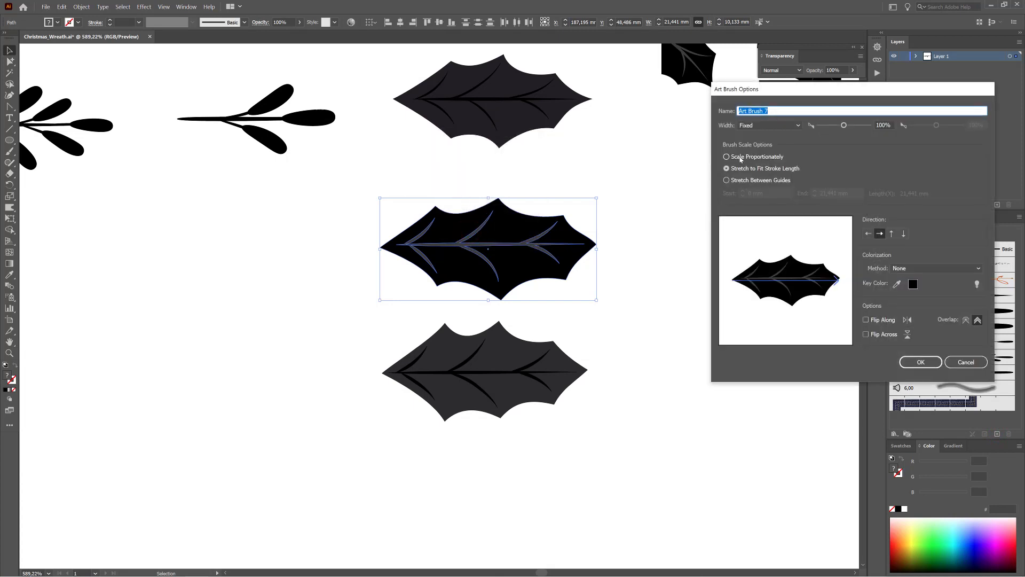
click(739, 158)
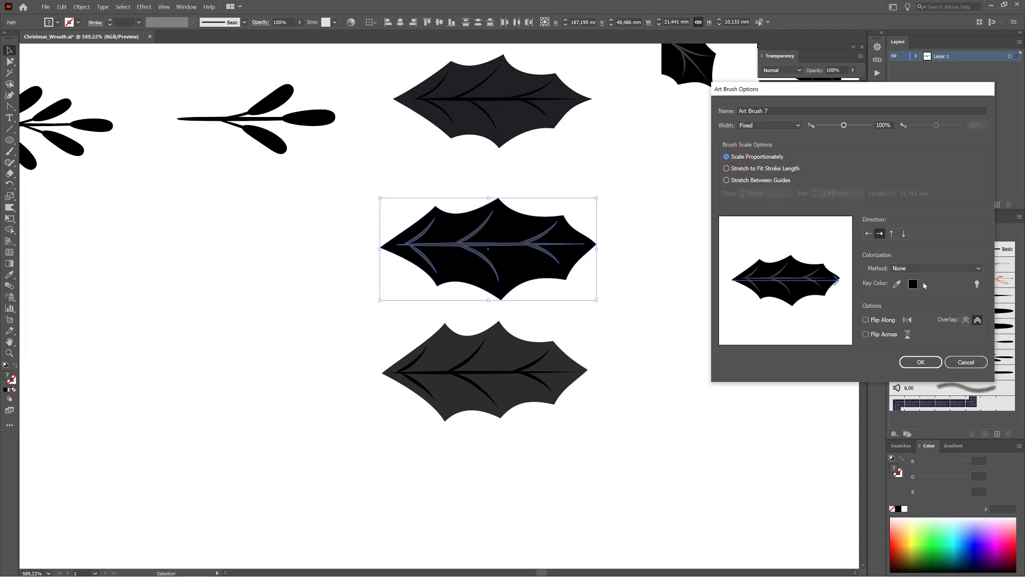
click(940, 269)
click(920, 288)
click(930, 364)
- Create an art brush from the dark grey holly leaf below, scaled proportionately and with Tints colorization
scroll(698, 421, down, 1)
mouse_move(538, 387)
mouse_down()
mouse_move(405, 456)
mouse_move(388, 485)
mouse_up()
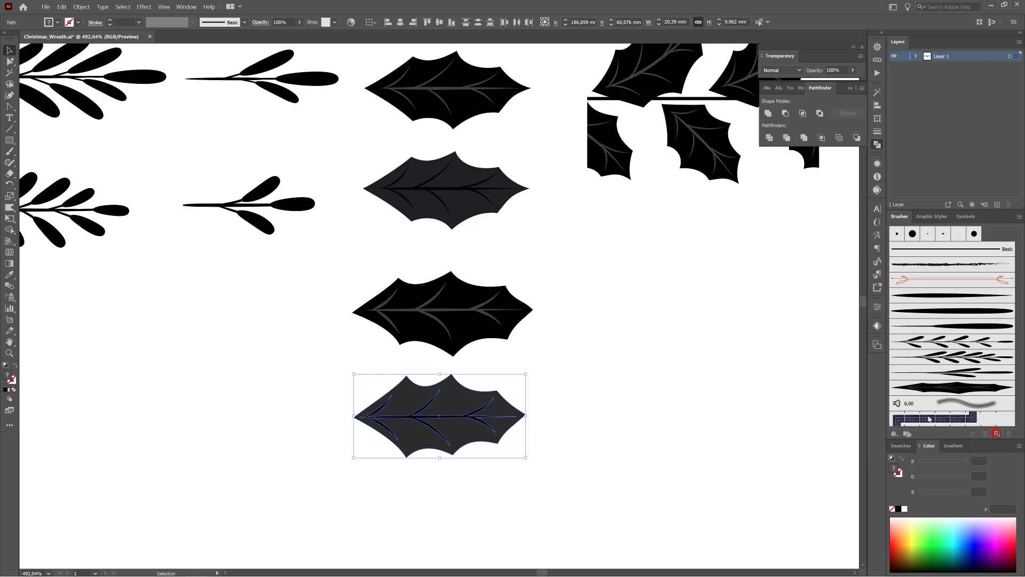
click(477, 188)
click(476, 234)
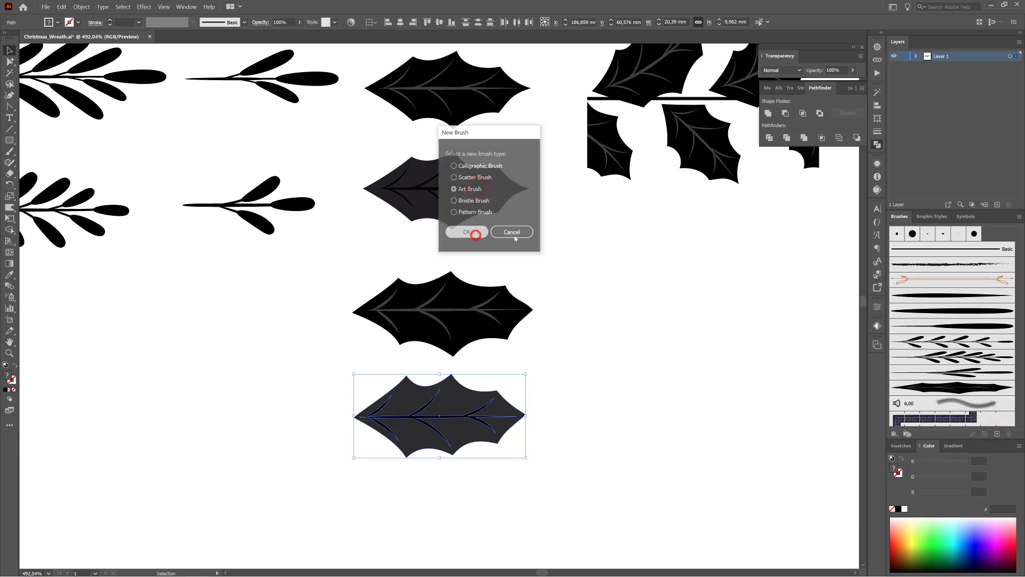
click(745, 156)
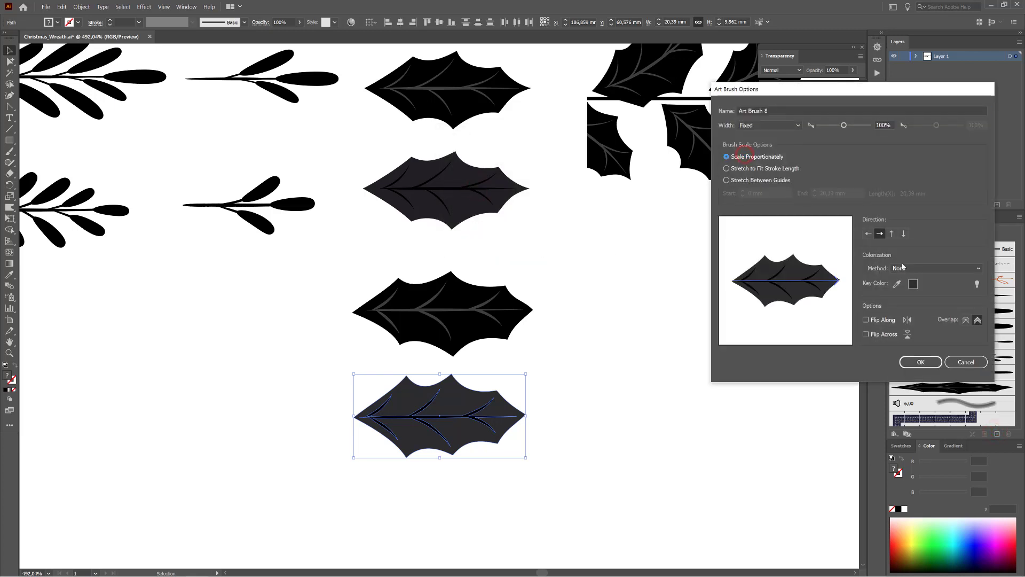
click(902, 268)
click(913, 291)
click(920, 363)
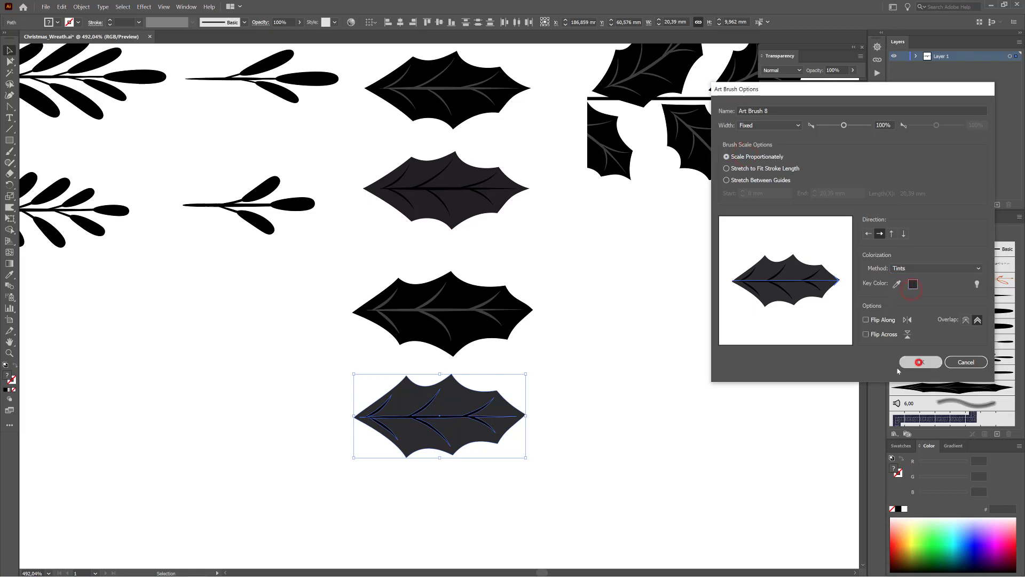
- Draw a long, thin black horizontal rectangle as a stem in the empty area below the leafy branch sample, then deselect it
mouse_move(685, 321)
mouse_down()
mouse_move(522, 357)
mouse_move(485, 379)
mouse_up()
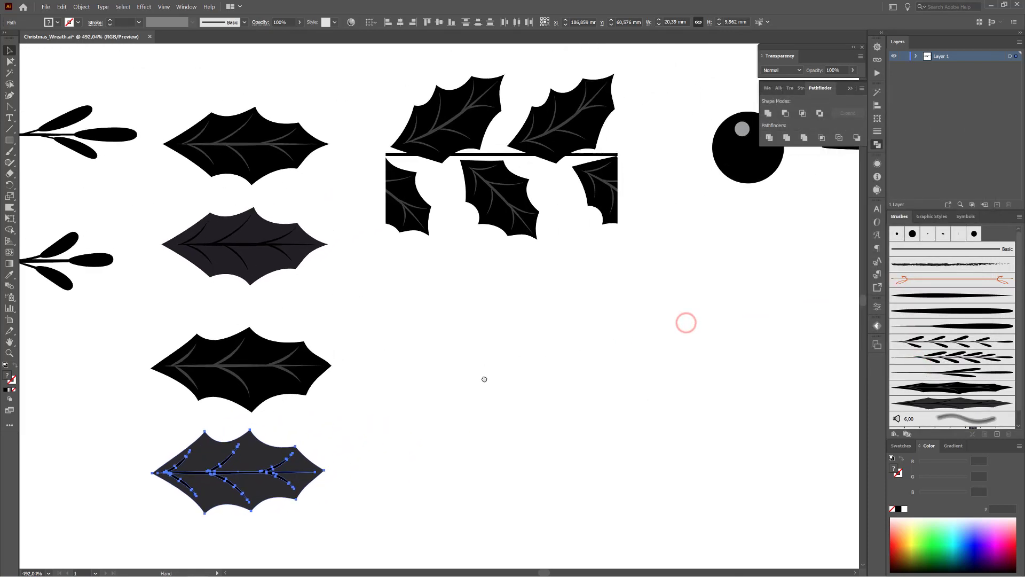
drag(526, 290, 552, 304)
drag(590, 341, 590, 341)
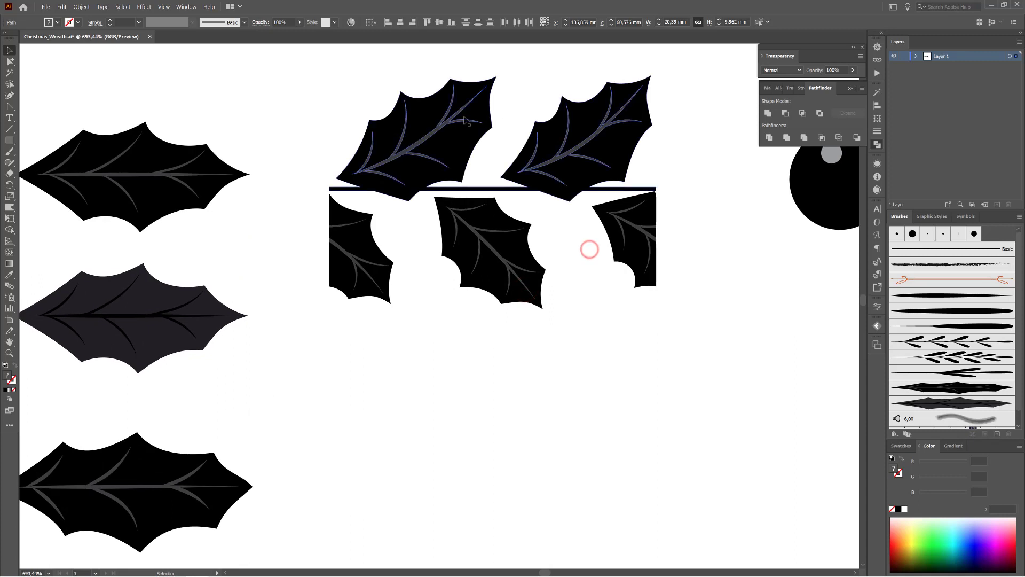
drag(578, 393, 553, 356)
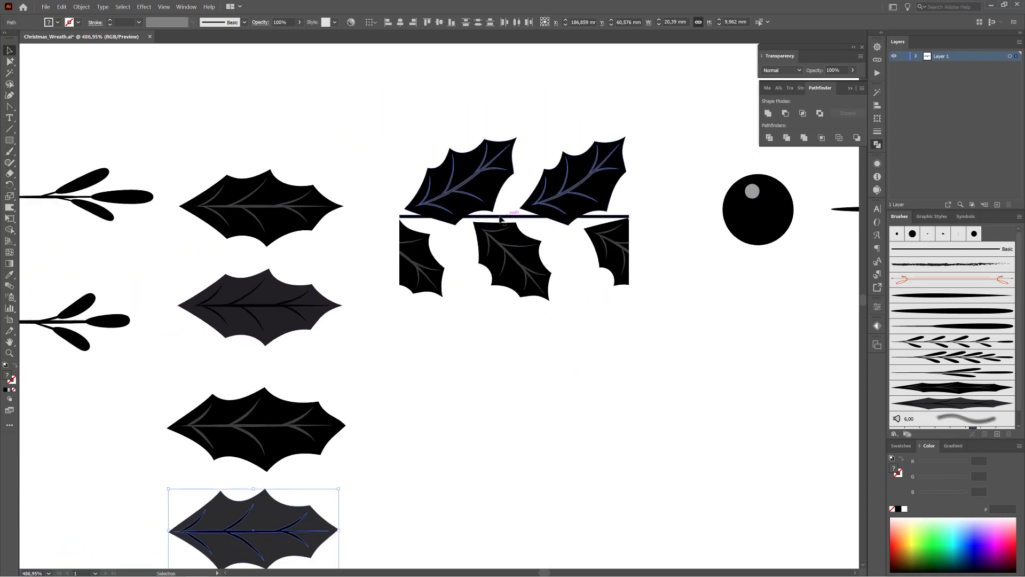
click(9, 142)
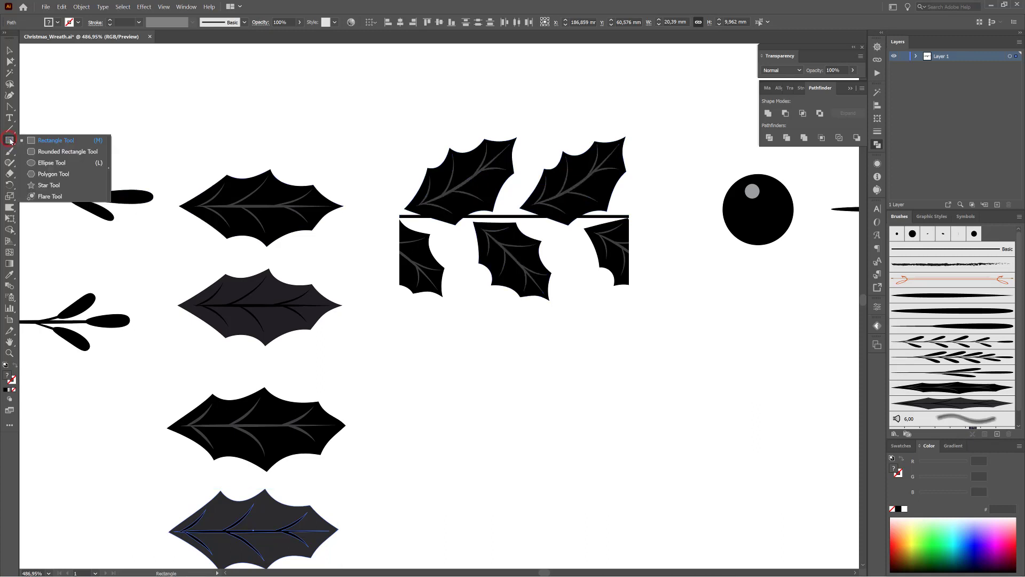
click(43, 143)
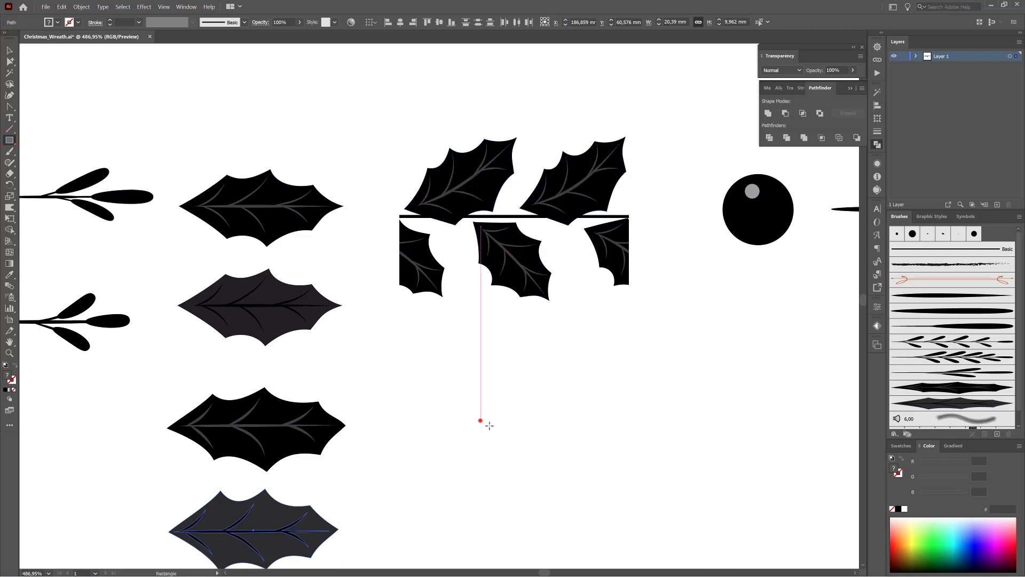
drag(481, 421, 703, 425)
drag(593, 462, 578, 380)
click(676, 297)
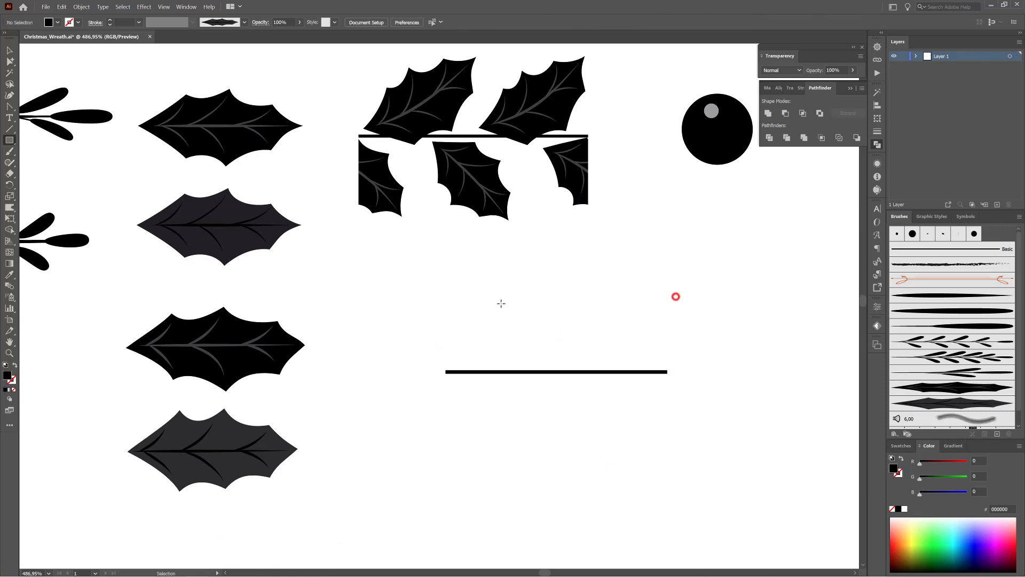
- Paint a leaf about 10.5 mm wide rising diagonally from the stem's left part with the black holly brush, and set its stroke to 1.2 pt
click(9, 151)
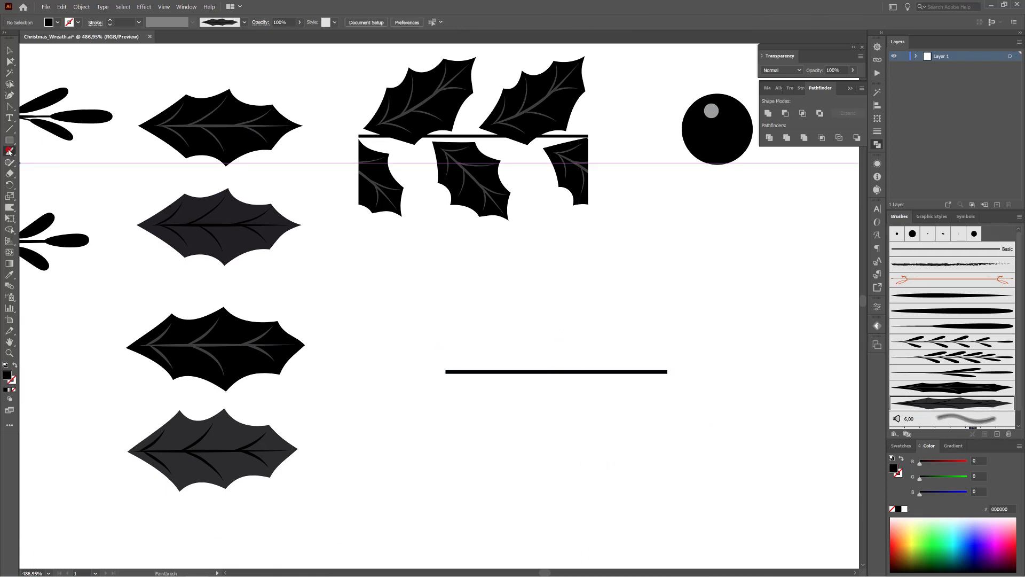
click(764, 308)
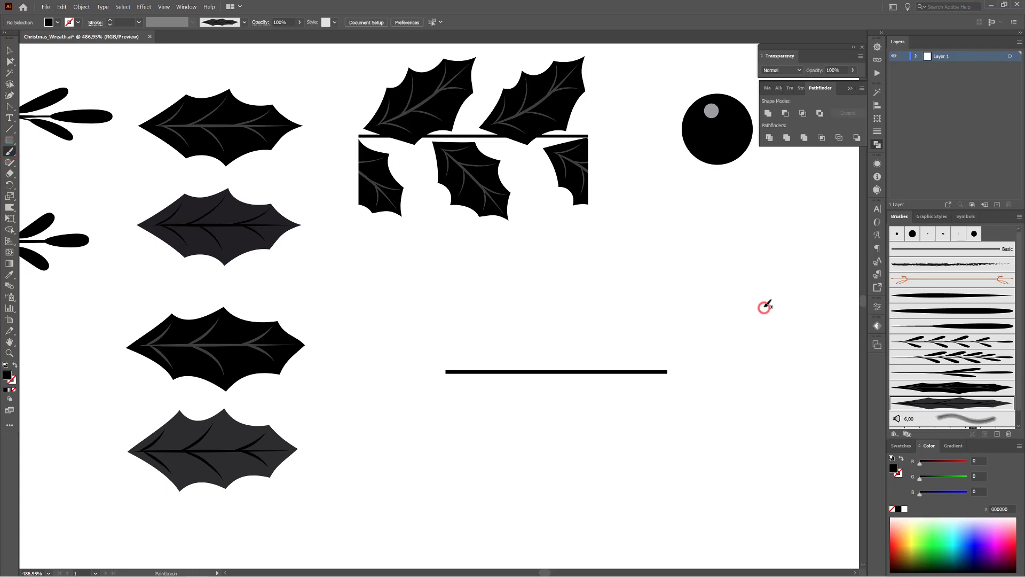
click(942, 387)
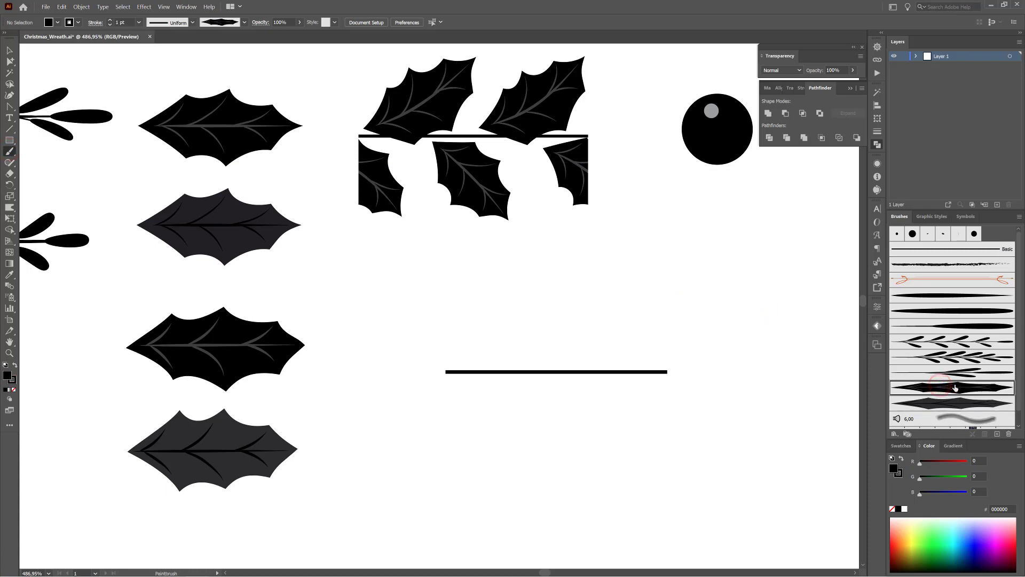
mouse_move(458, 334)
mouse_down()
mouse_move(516, 294)
mouse_move(542, 257)
mouse_up()
drag(520, 314, 525, 342)
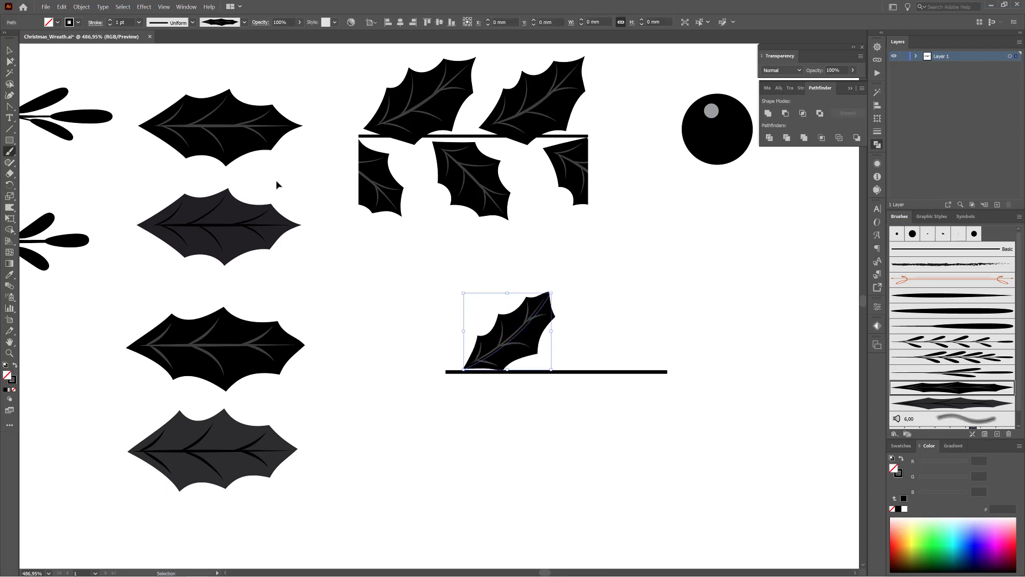
click(110, 20)
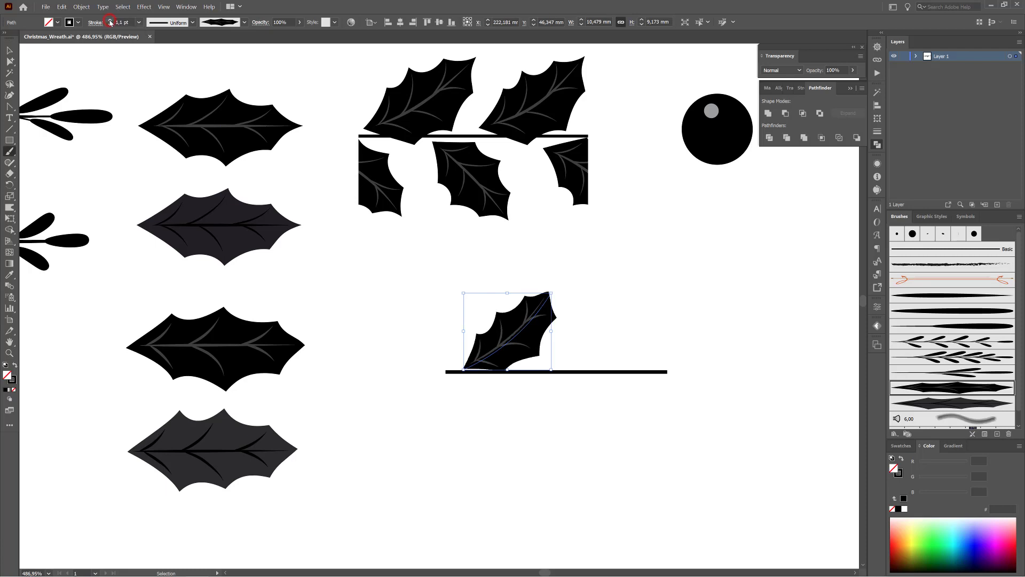
click(110, 20)
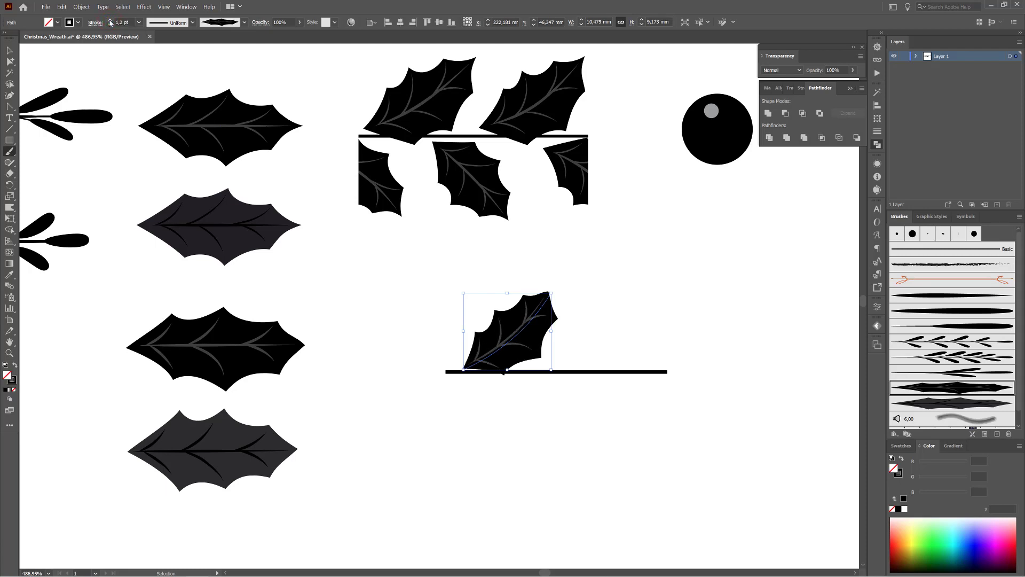
ctrl+click(644, 291)
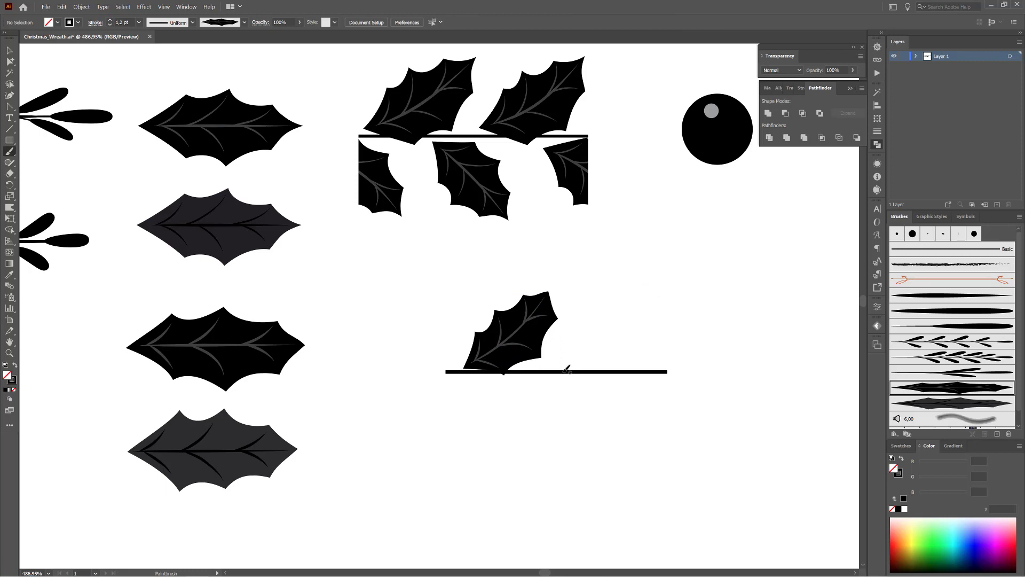
- Paint a second holly leaf above the stem's right half and two leaves slanting down below it, then select the left lower one
drag(568, 368, 658, 287)
drag(638, 348, 639, 344)
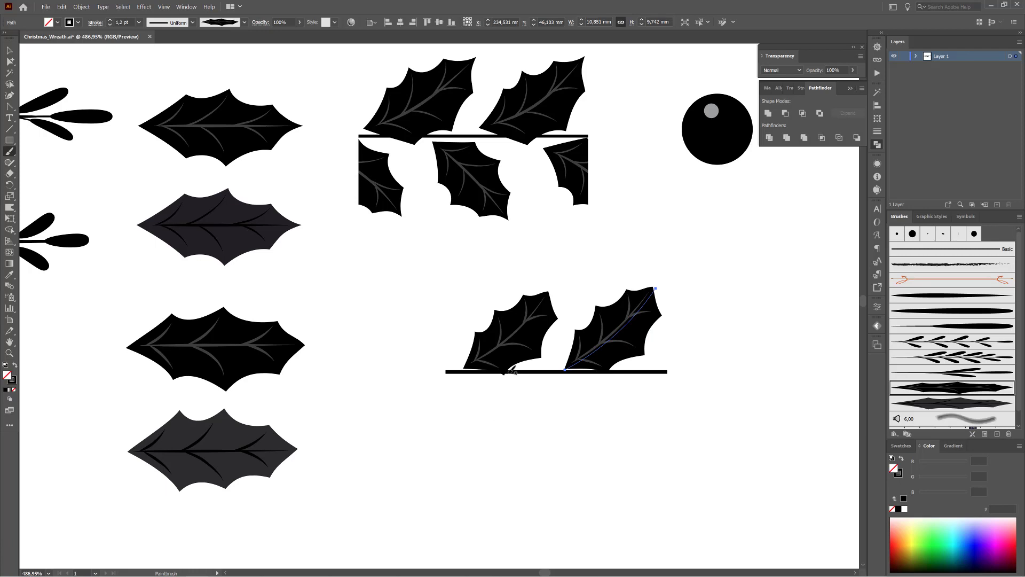
mouse_move(508, 372)
mouse_down()
mouse_move(540, 389)
mouse_move(587, 448)
mouse_up()
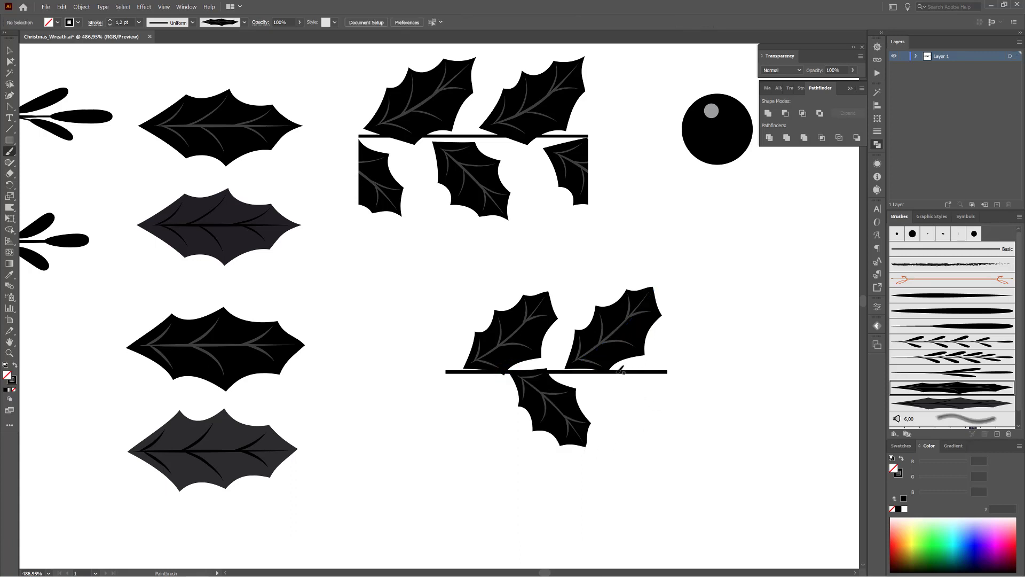
mouse_move(619, 372)
mouse_down()
mouse_move(657, 386)
mouse_move(706, 438)
mouse_move(671, 433)
mouse_up()
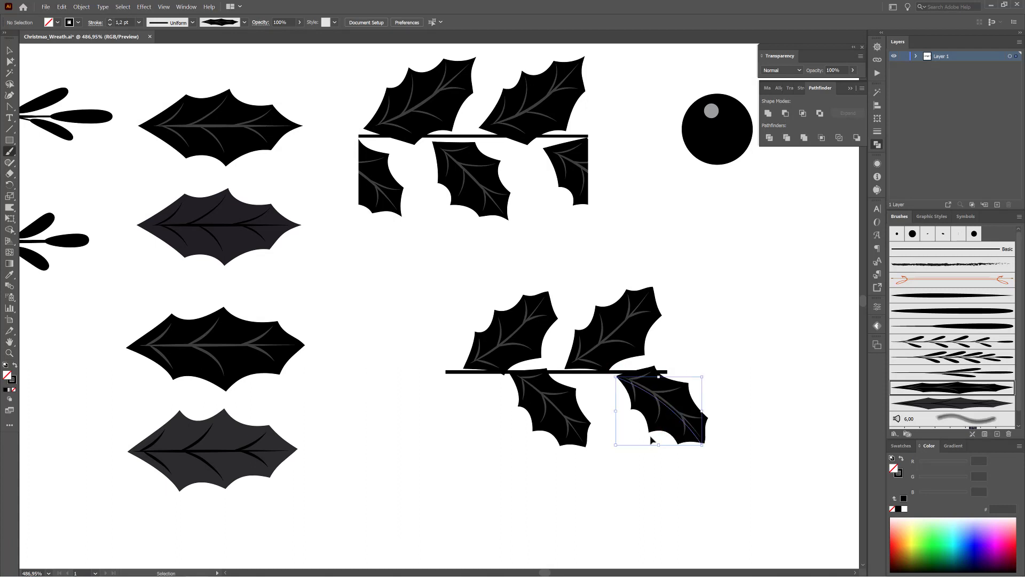
click(567, 408)
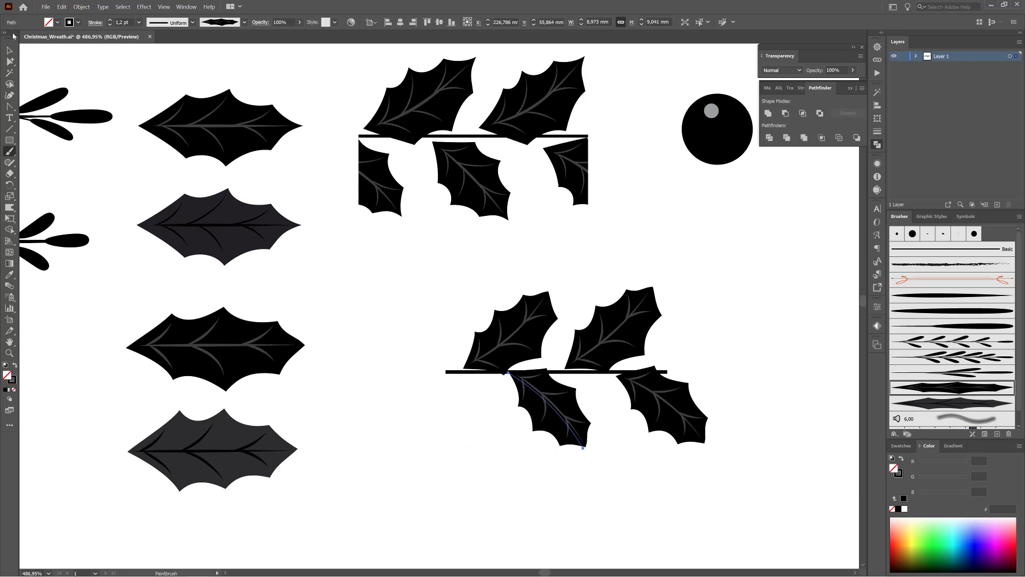
- Expand the appearance of the whole branch of four holly leaves and its stem, leaving it deselected
click(9, 50)
drag(408, 273, 775, 465)
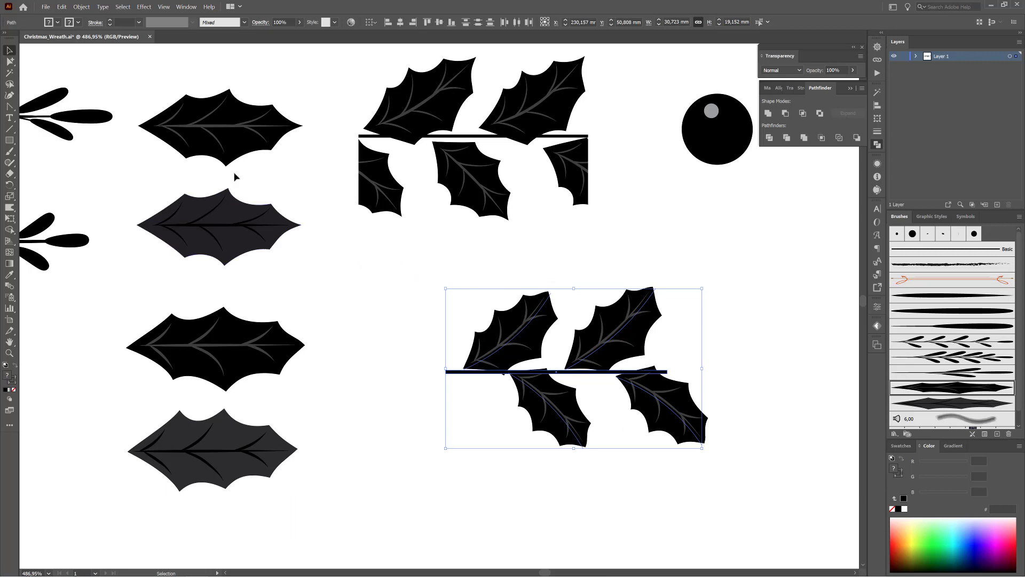
drag(399, 263, 774, 471)
click(81, 8)
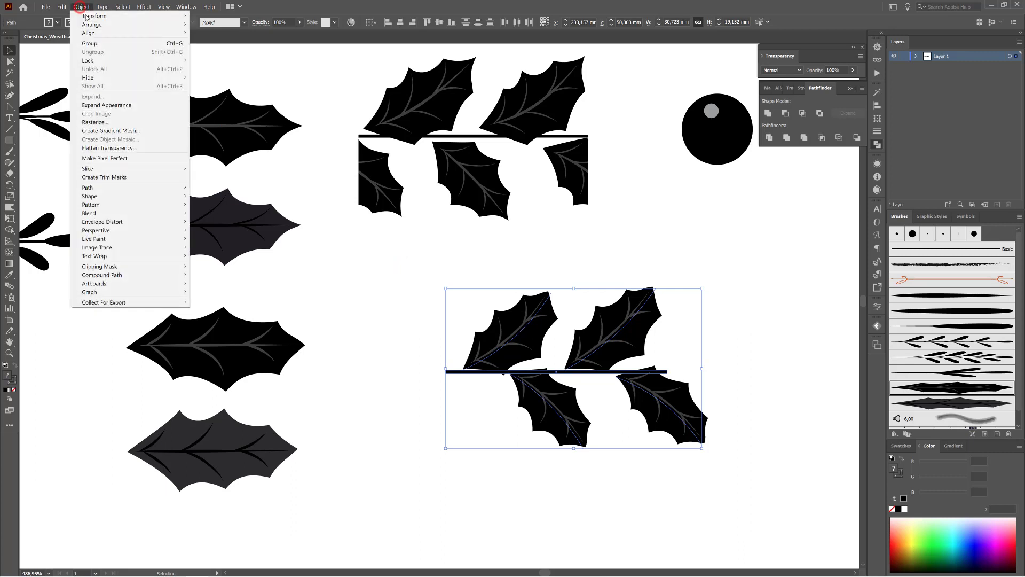
click(99, 106)
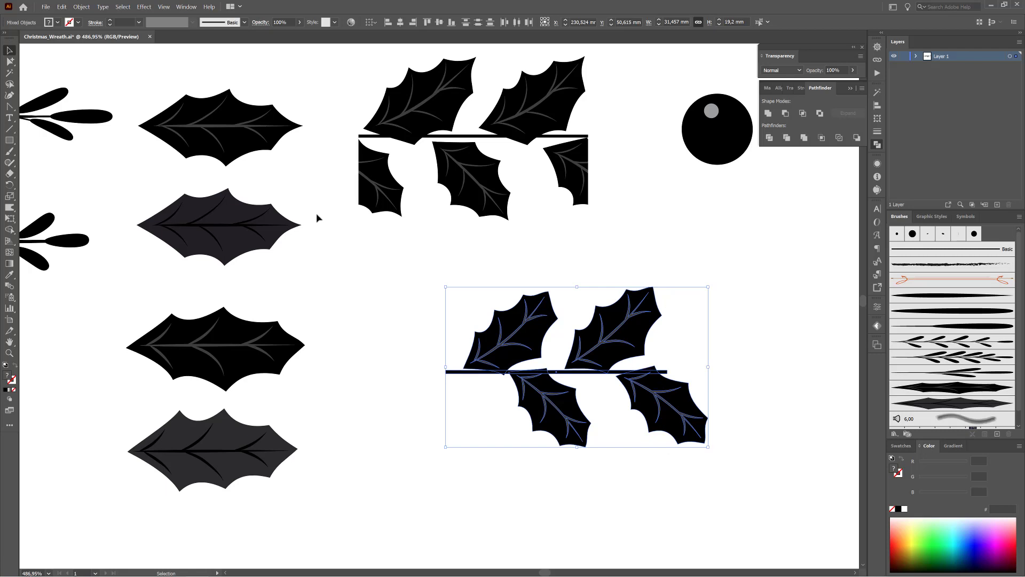
click(370, 292)
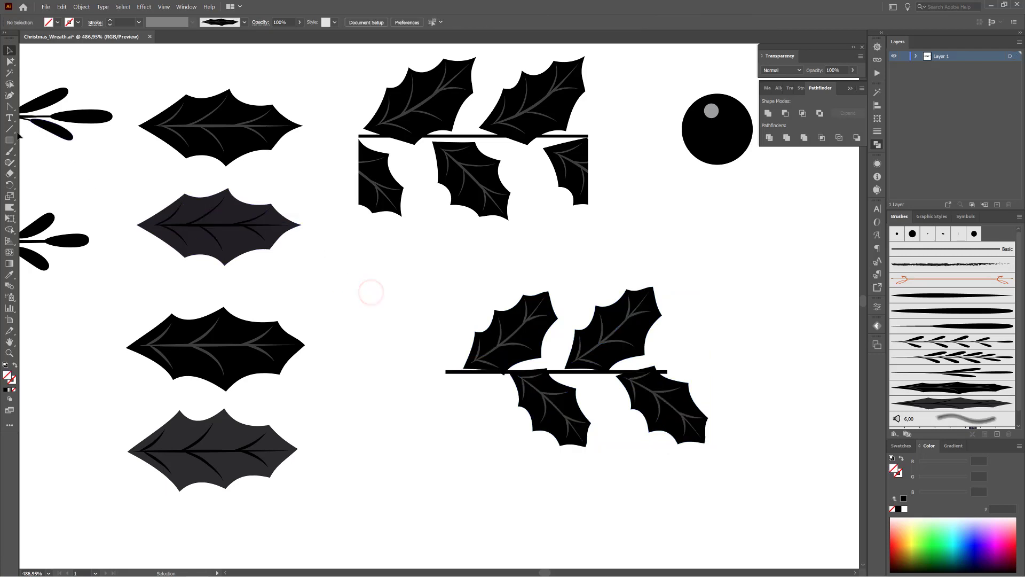
- Draw a vertical line about 26.6 mm long across the stem's right end and through the right lower leaf
click(9, 130)
key(ctrl+space)
drag(686, 419, 728, 411)
drag(717, 329, 658, 286)
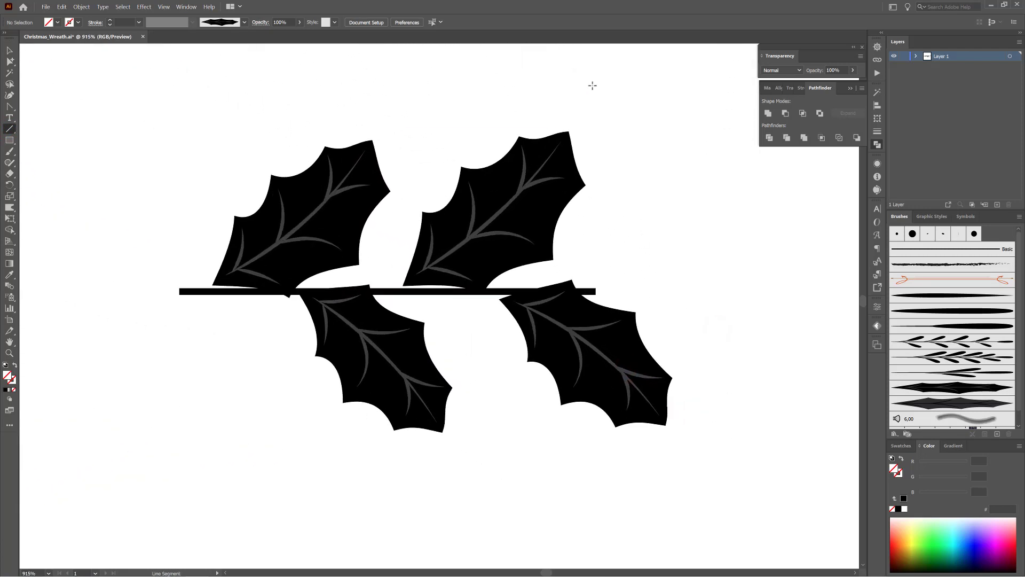
drag(592, 76, 696, 492)
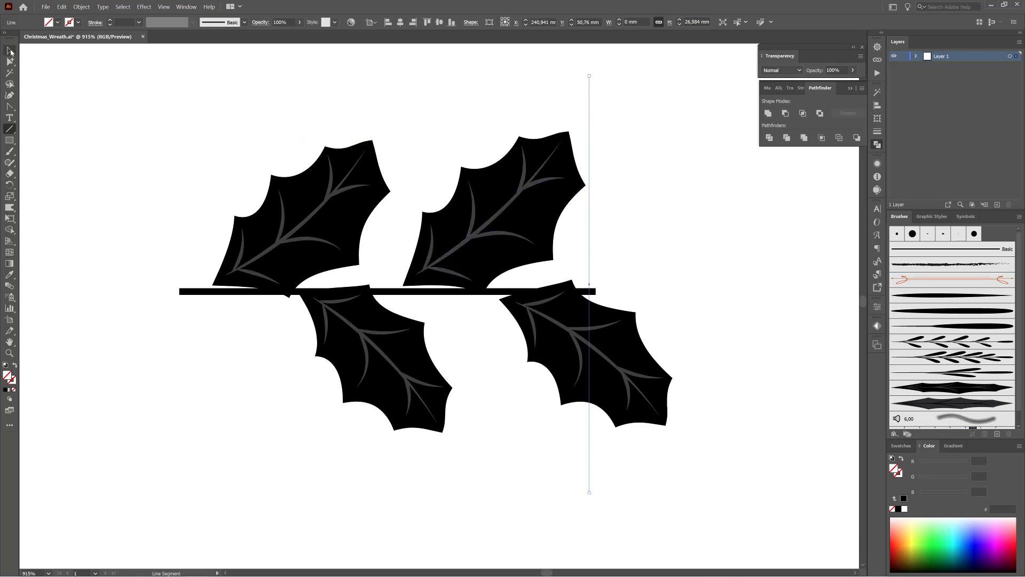
- Divide the branch artwork along the vertical line with the Pathfinder, then deselect the result
click(9, 50)
drag(117, 66, 755, 527)
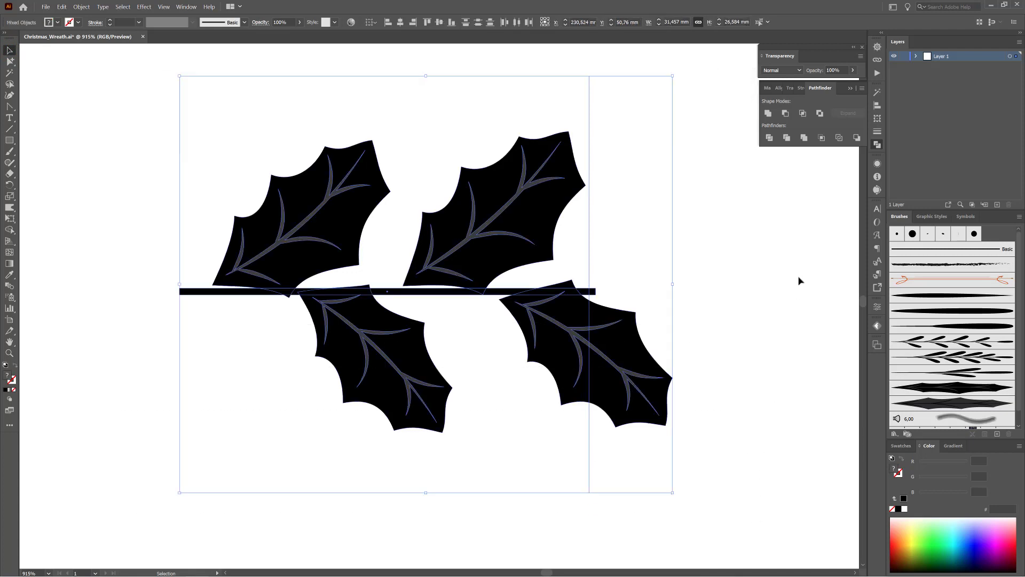
click(770, 140)
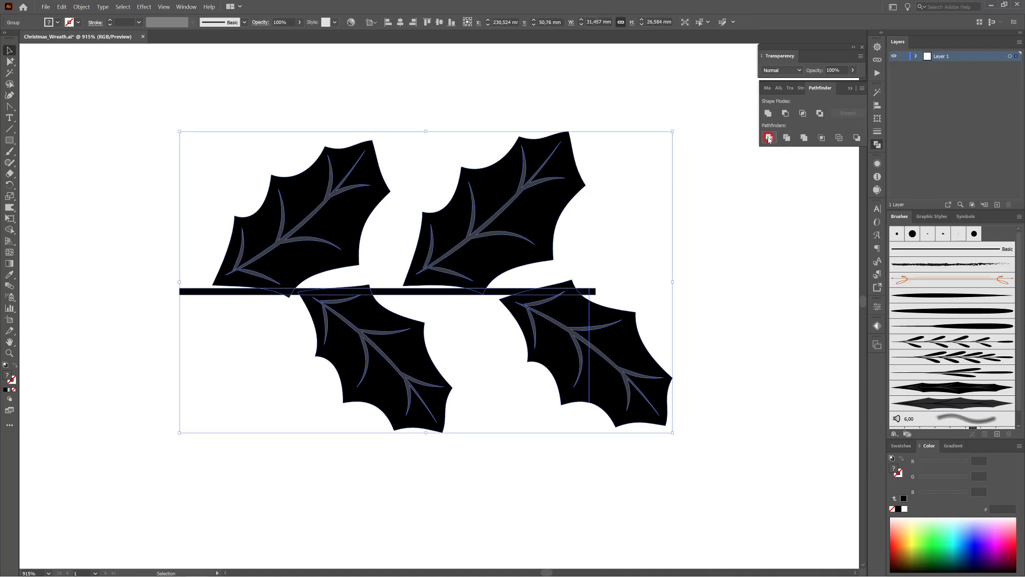
click(714, 277)
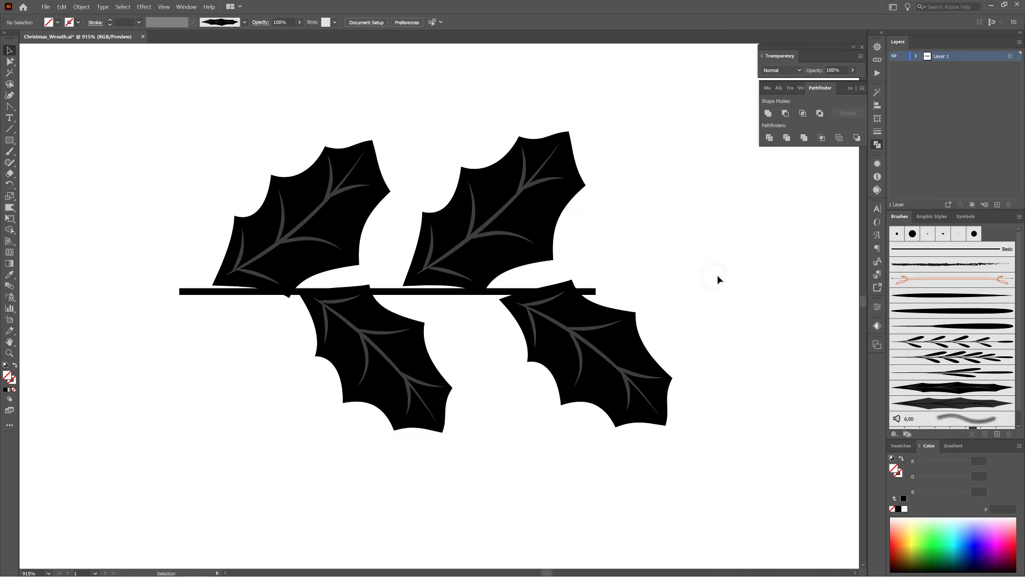
- Move the cut-off part of the right lower leaf and stem horizontally about 25 mm to the branch's left end
drag(728, 241, 515, 483)
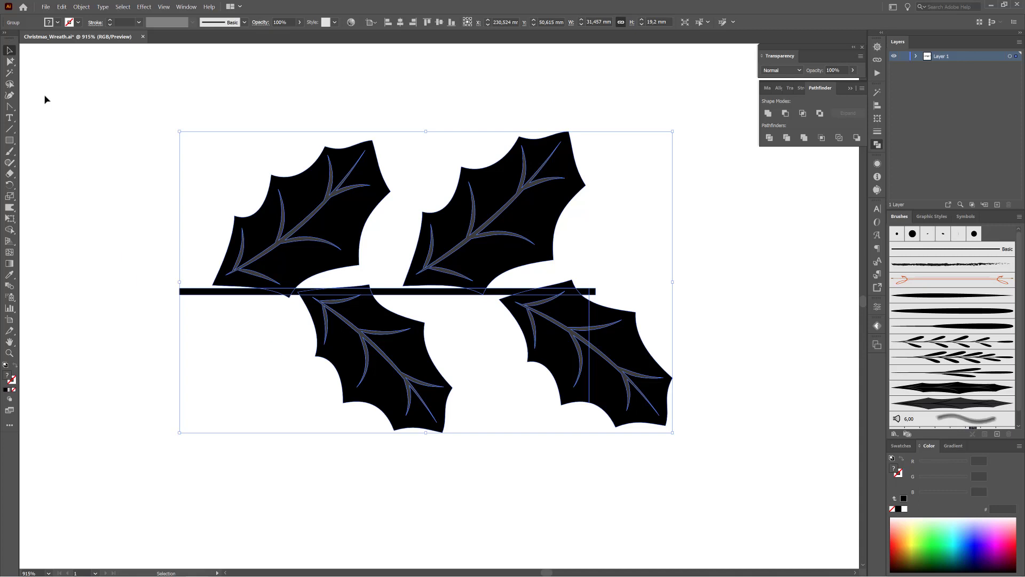
click(11, 62)
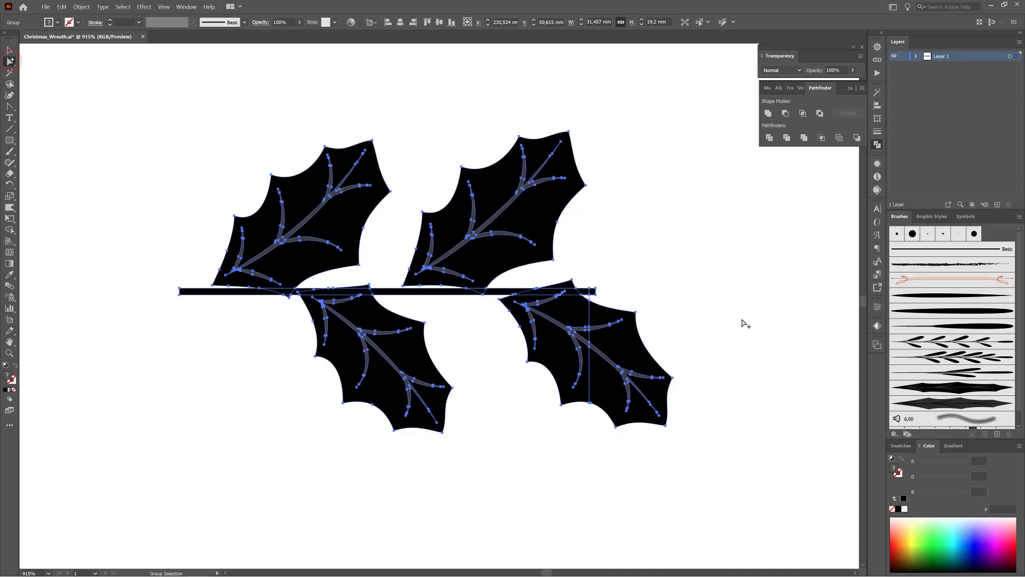
drag(758, 196, 593, 475)
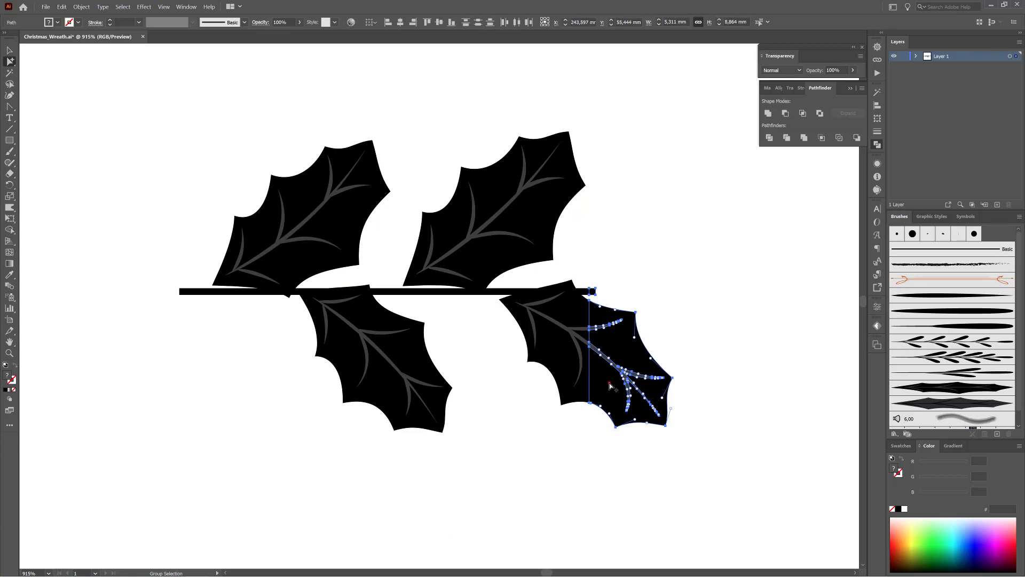
drag(610, 383, 221, 351)
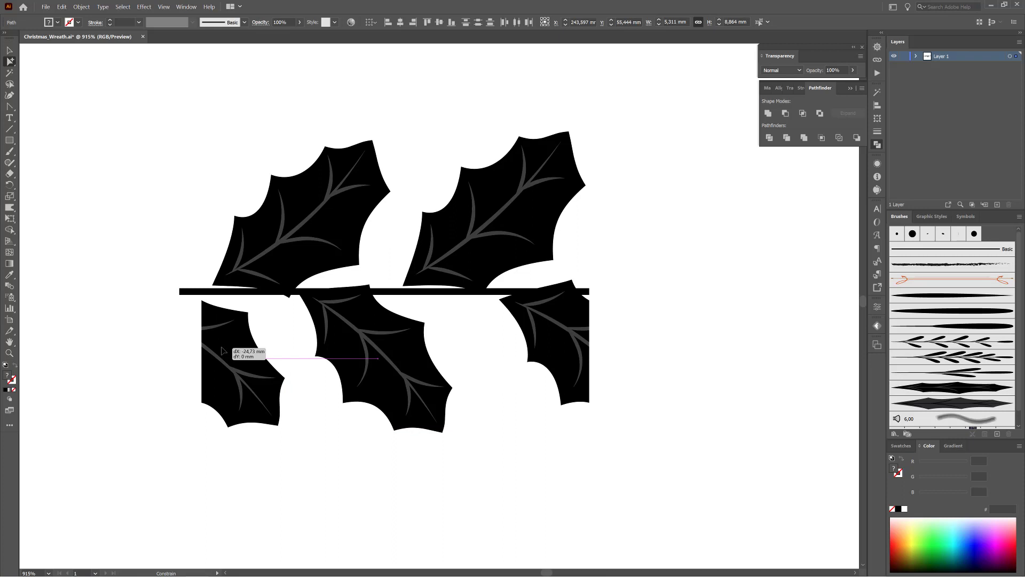
drag(219, 351, 220, 351)
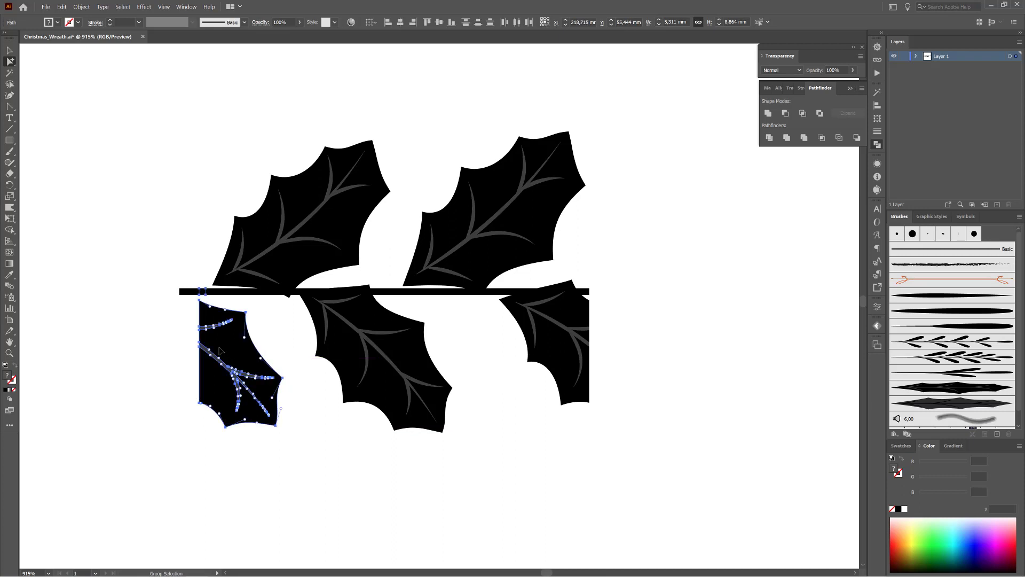
- Shorten the stem's left end by shifting its two end anchor points right until they lie within the moved stem piece
drag(164, 287, 410, 287)
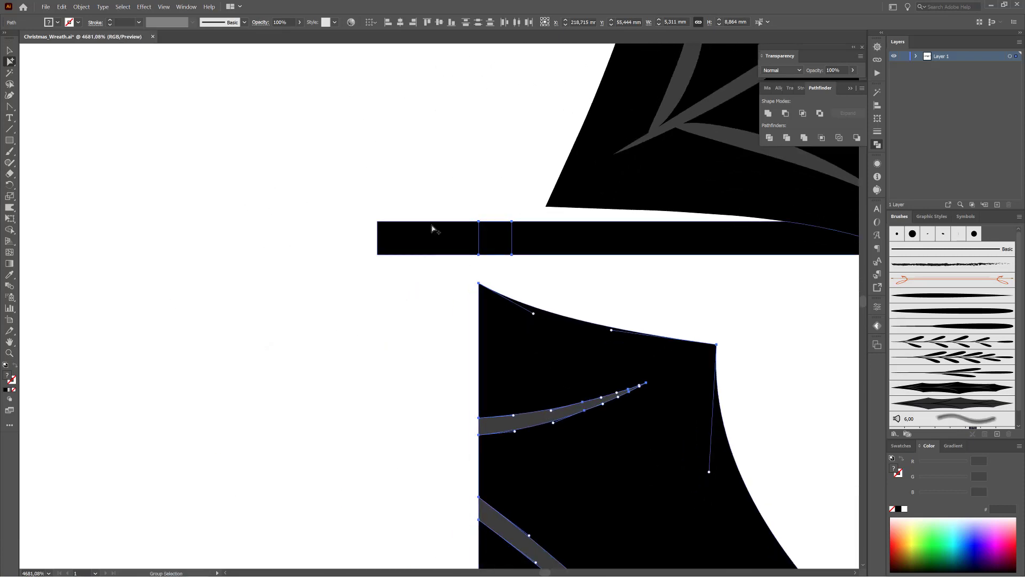
drag(11, 62, 40, 61)
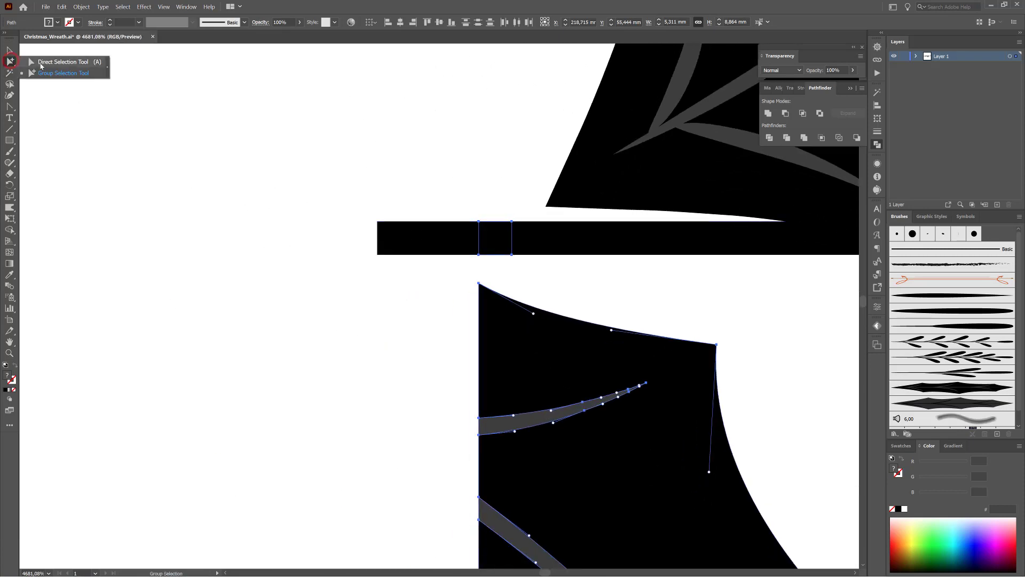
drag(346, 195, 394, 289)
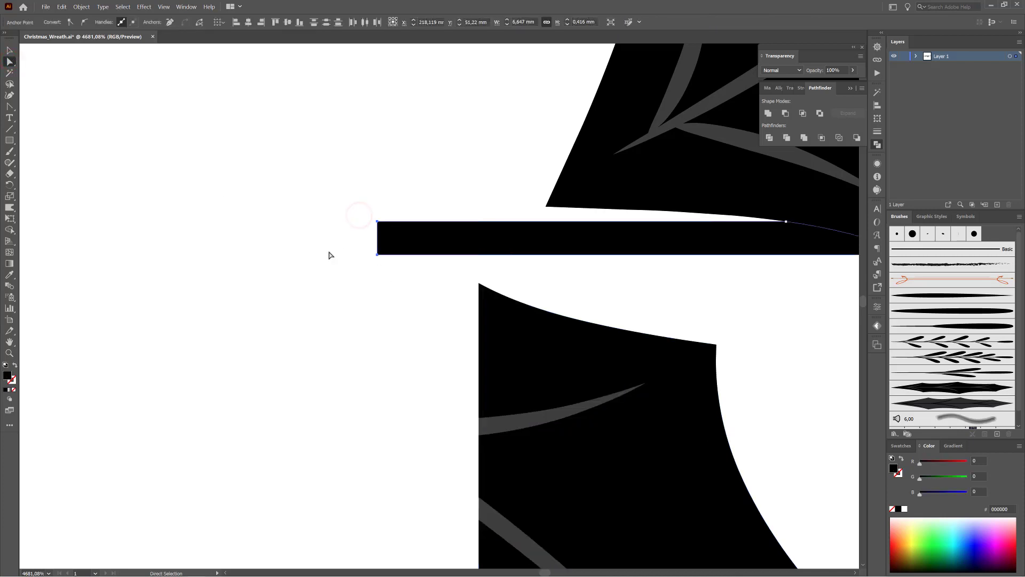
key(Right)
key(Right)
key(Right)
key(Right)
key(Right)
key(Right)
key(Right)
key(Right)
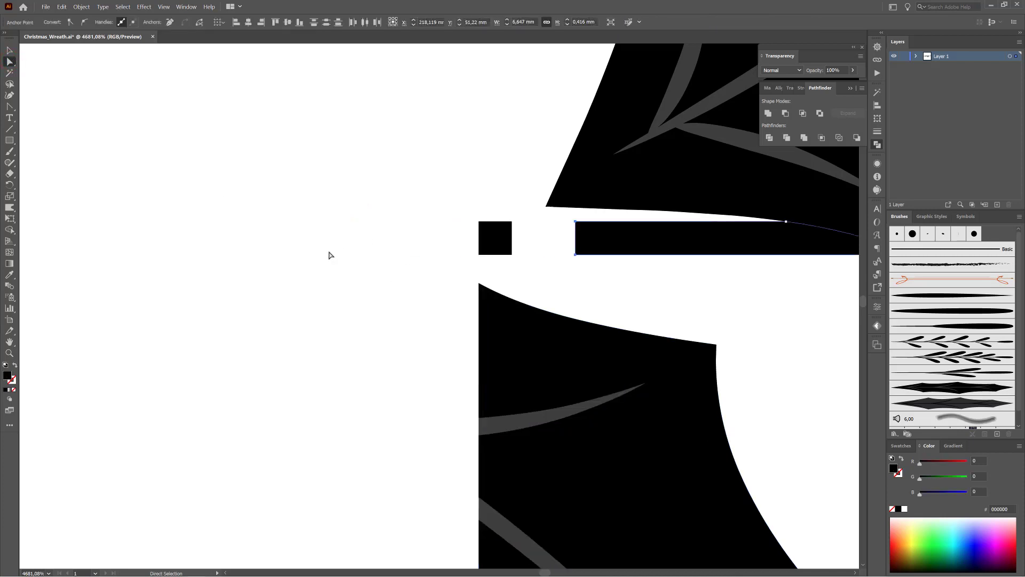
key(Left)
key(Left)
key(Left)
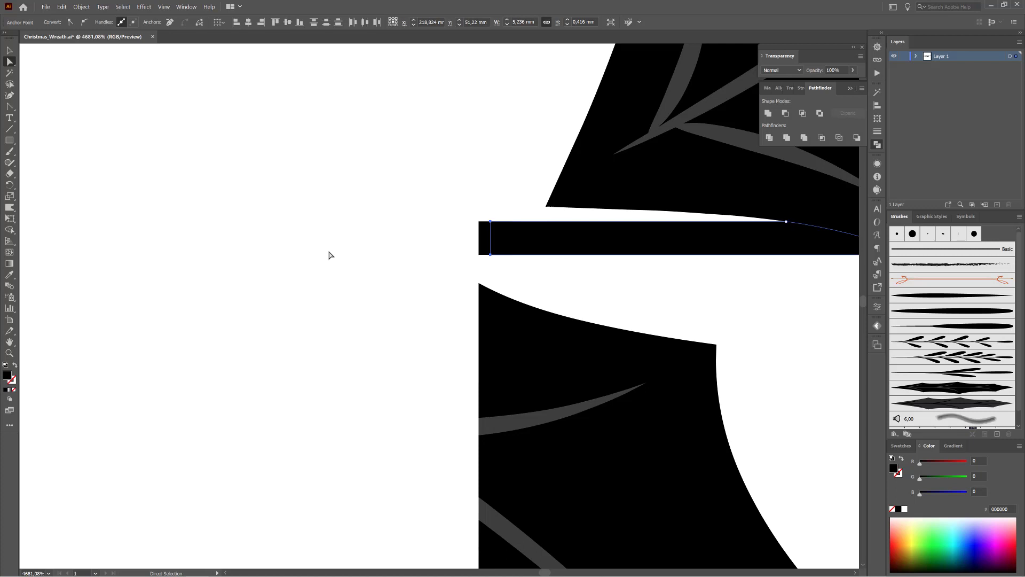
- Shift the middle lower leaf, including its tip above the stem, about 0.7 mm to the right and deselect it
scroll(401, 288, down, 5)
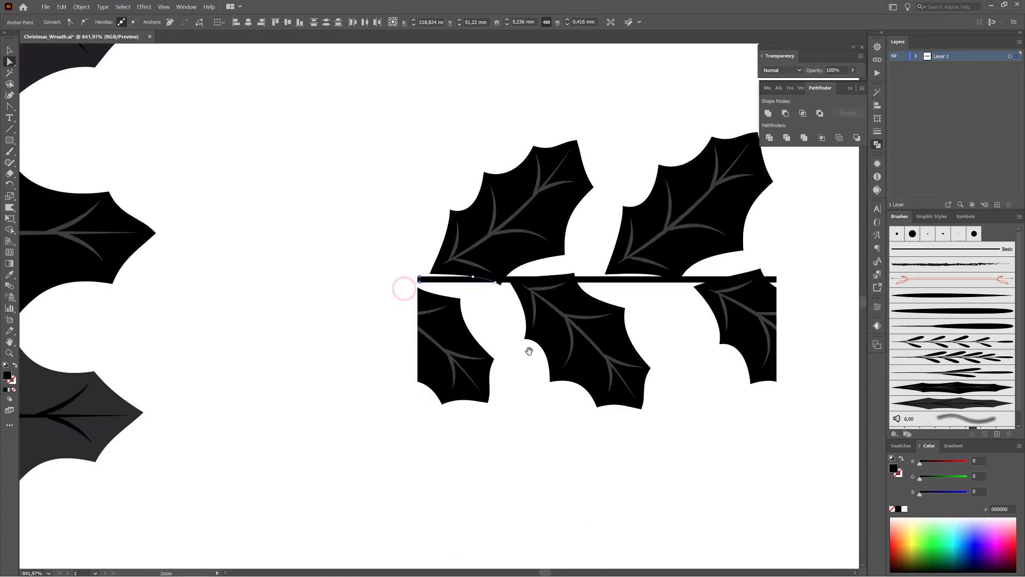
drag(549, 323, 452, 347)
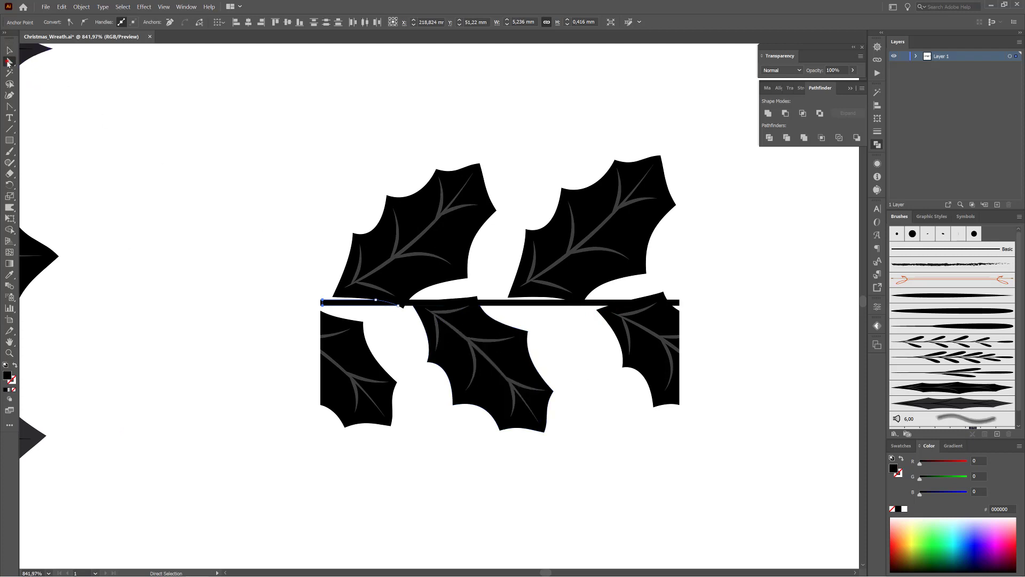
drag(7, 62, 43, 75)
drag(434, 412, 558, 341)
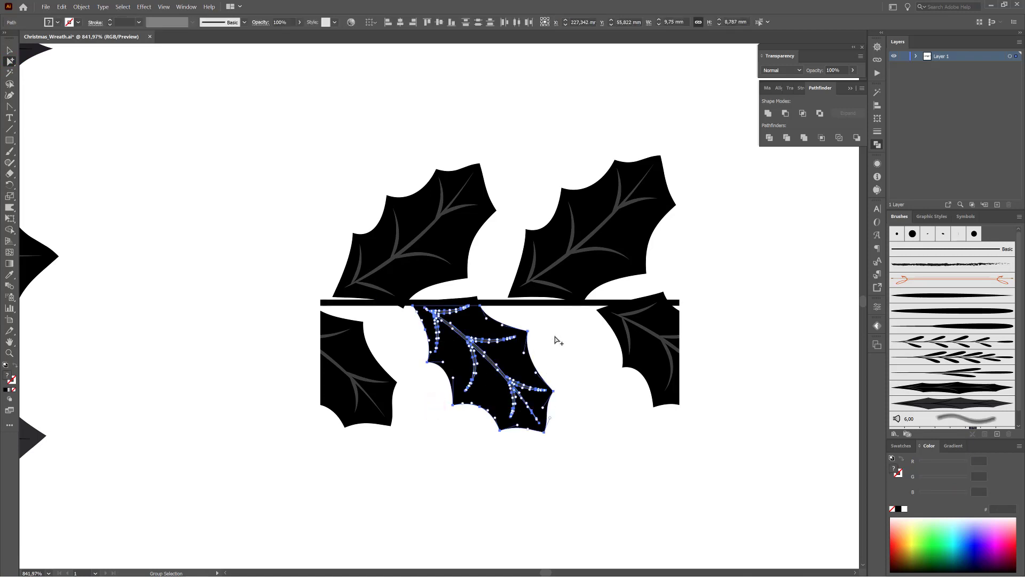
key(Right)
key(Right)
key(Left)
key(Left)
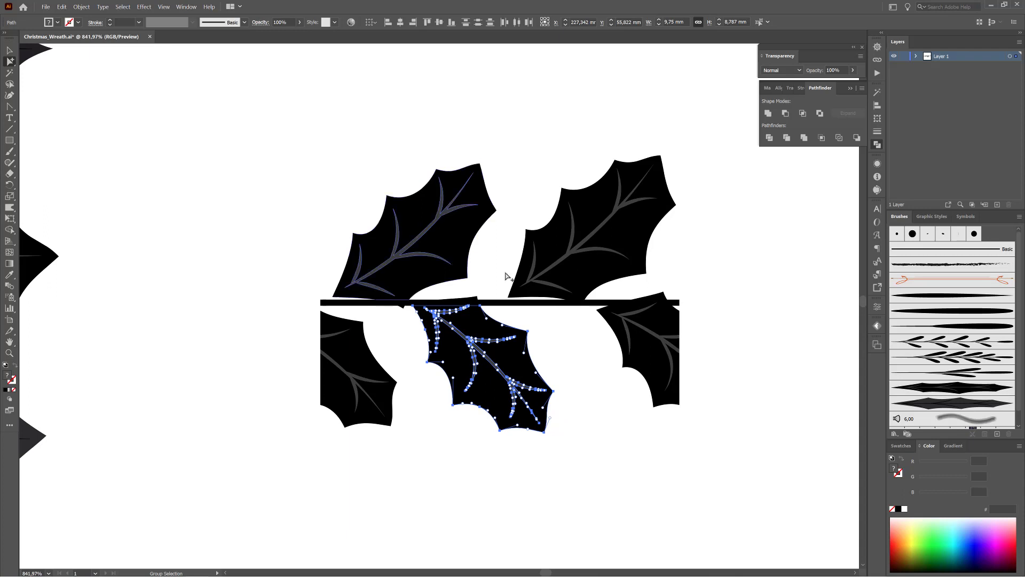
scroll(470, 310, up, 6)
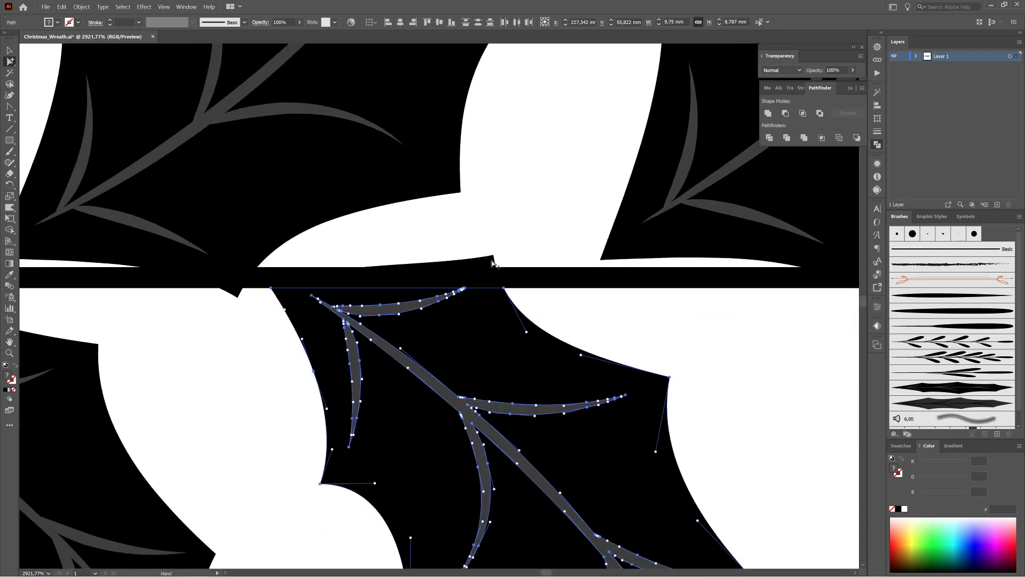
shift+click(491, 262)
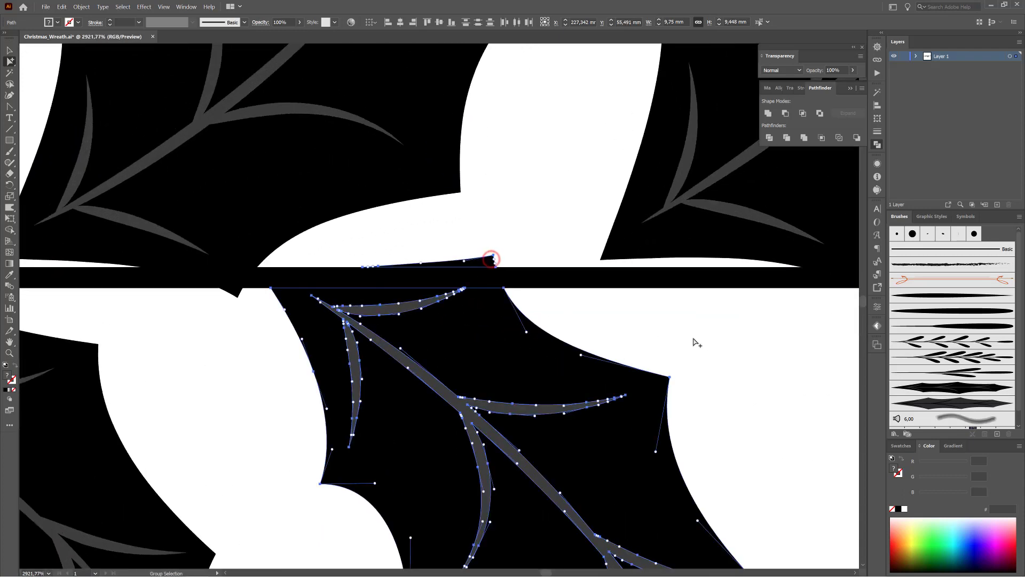
drag(700, 408, 572, 369)
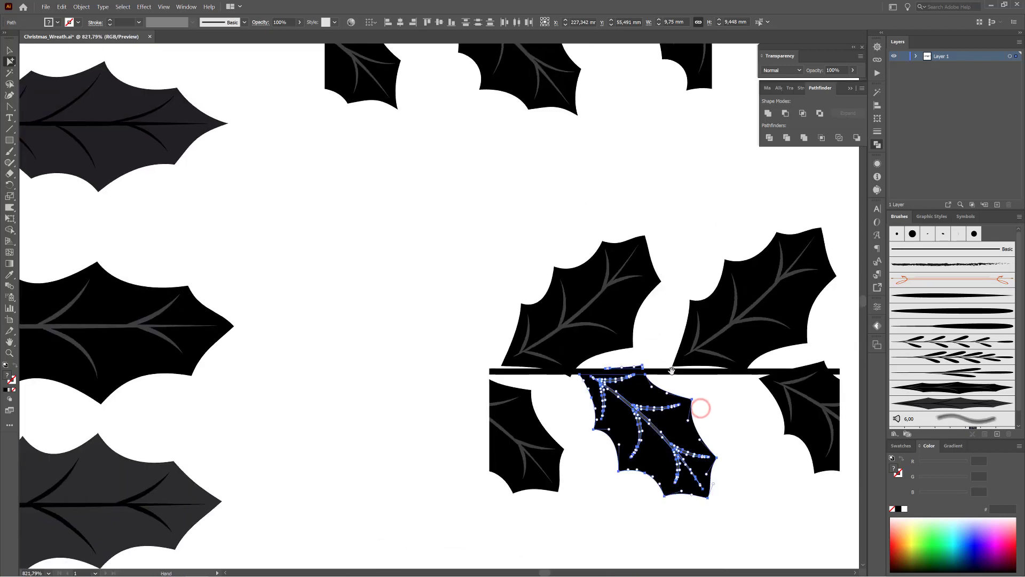
drag(672, 371, 567, 338)
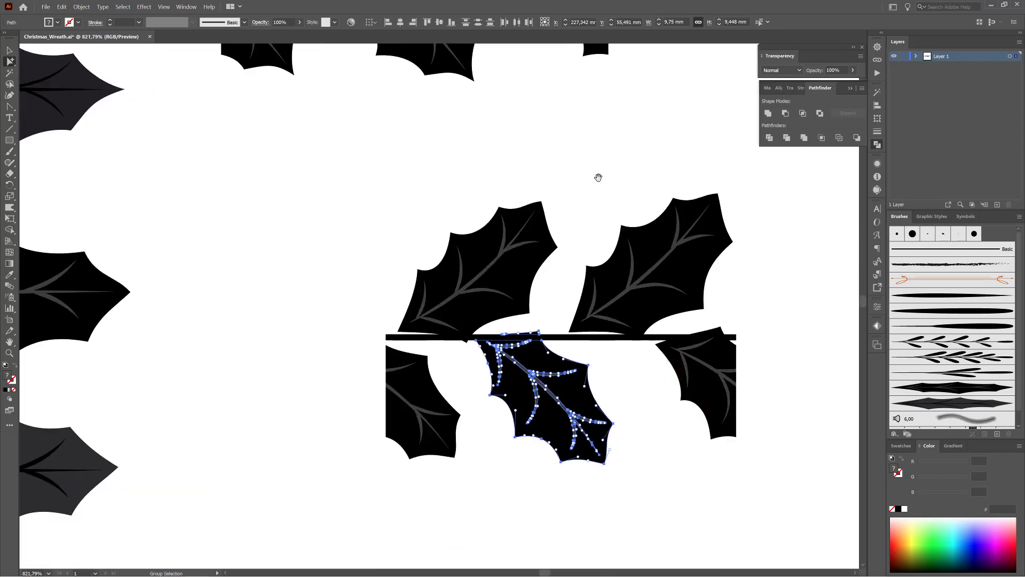
key(Right)
key(Right)
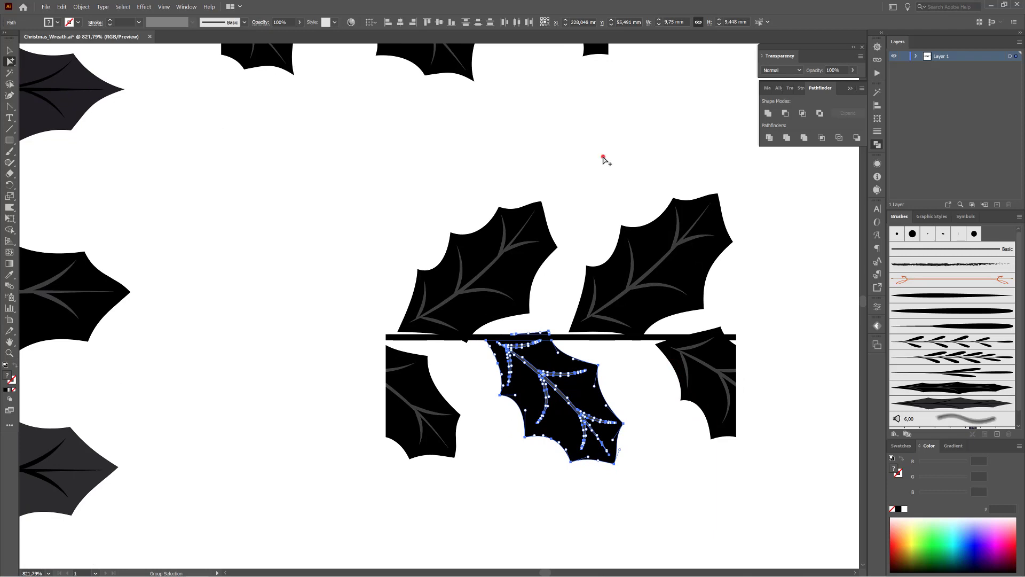
click(604, 159)
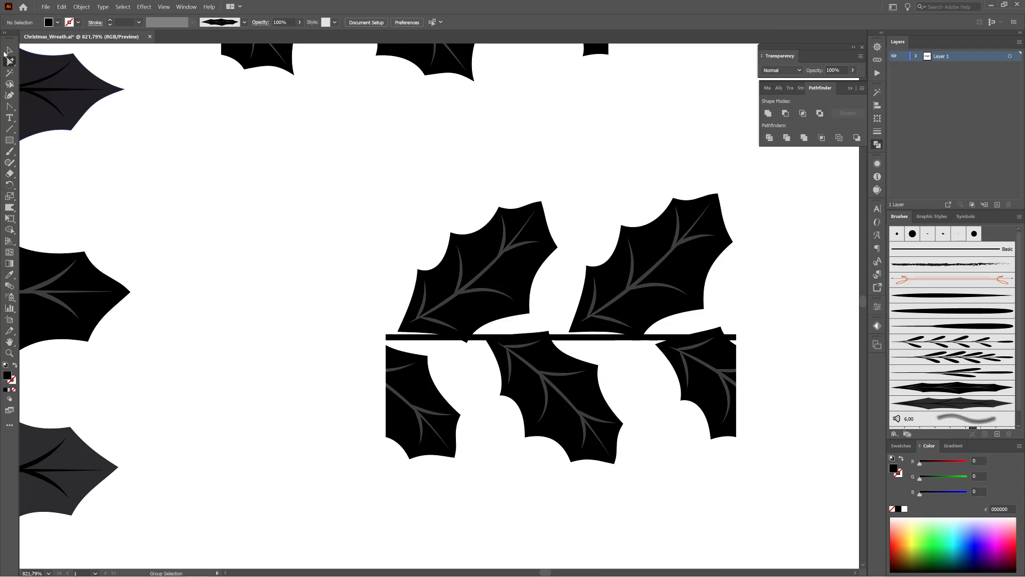
- Merge the whole holly branch tile with the Pathfinder and deselect it
click(6, 50)
drag(324, 161, 794, 498)
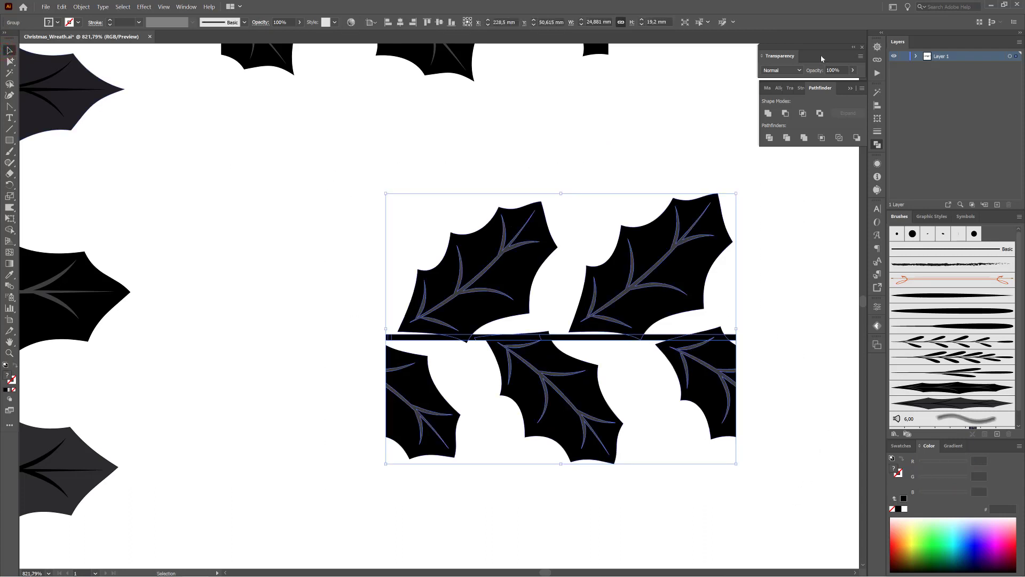
click(804, 138)
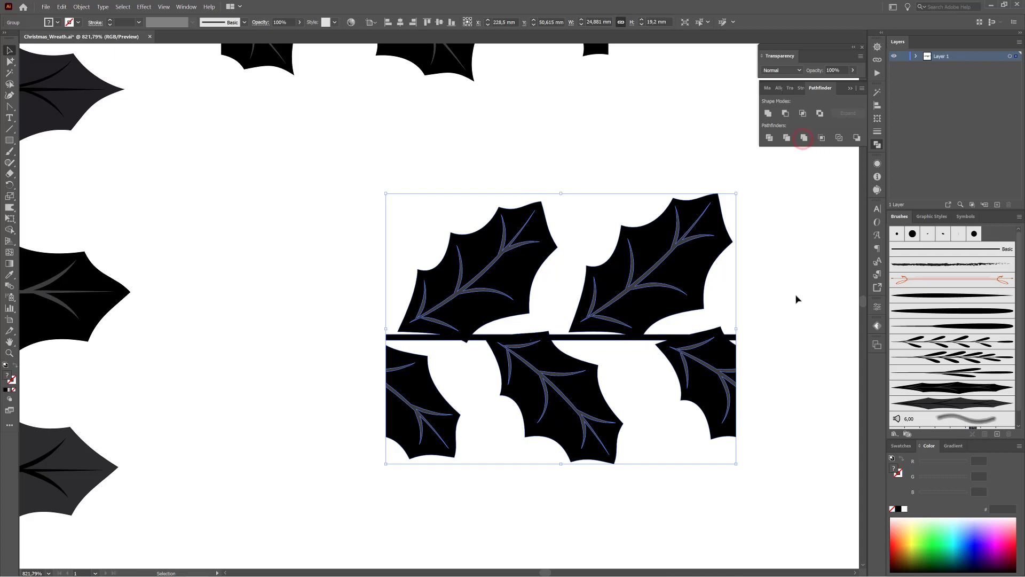
click(797, 313)
- Create a new pattern brush from the holly branch tile with the Tints colorization method, keeping the other options at their defaults
drag(765, 326, 527, 267)
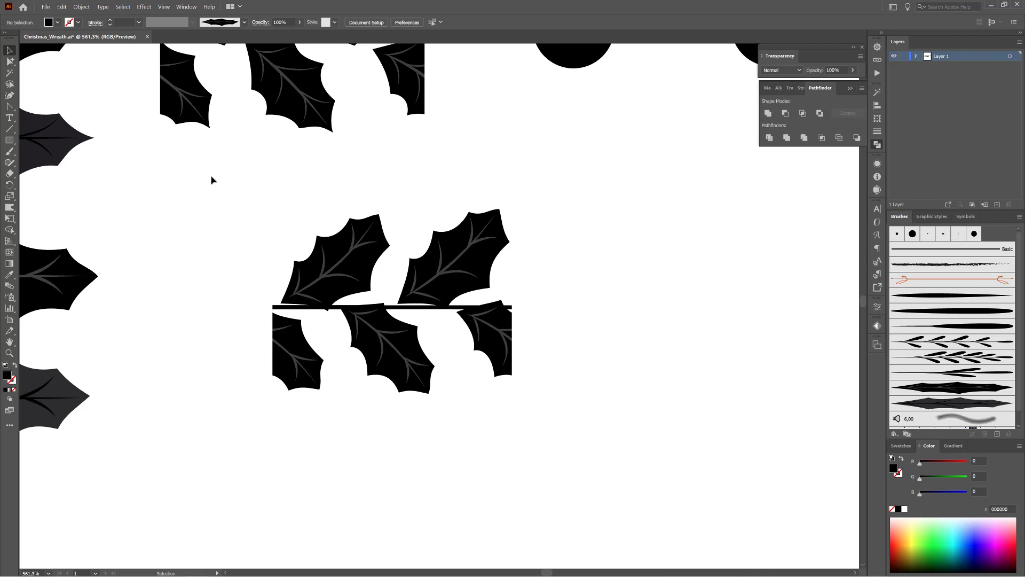
drag(211, 179, 585, 429)
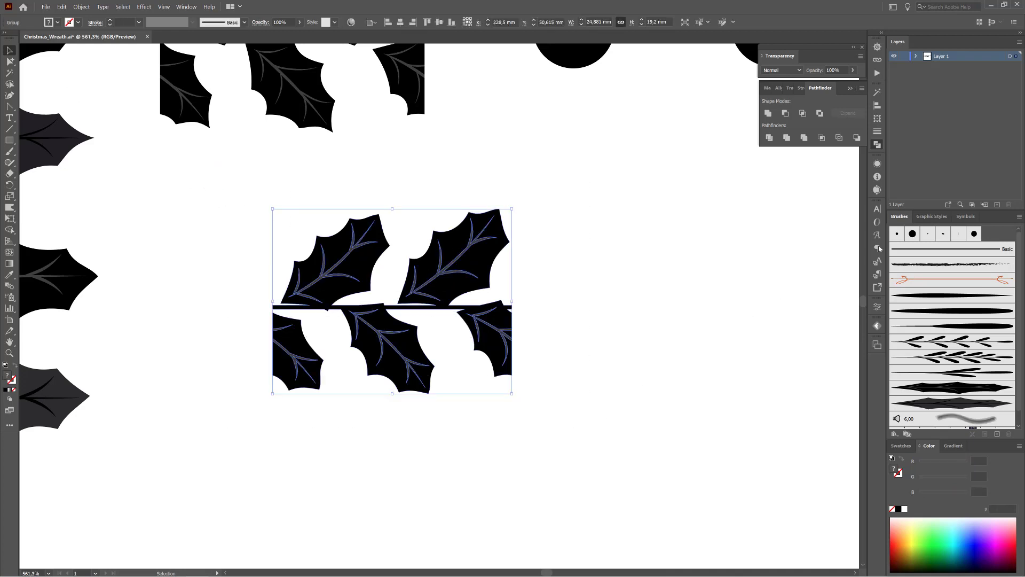
click(998, 434)
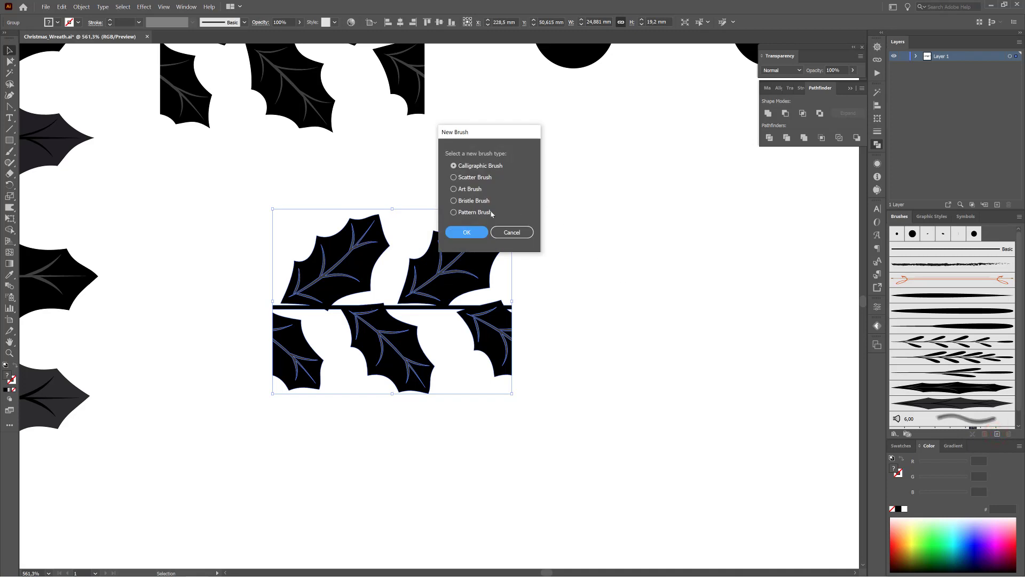
click(464, 214)
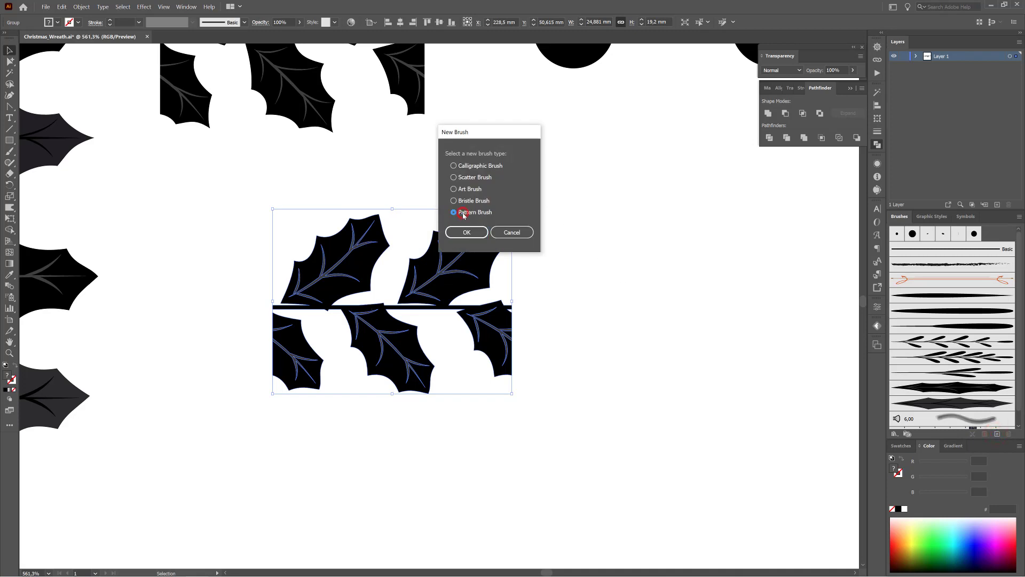
click(465, 231)
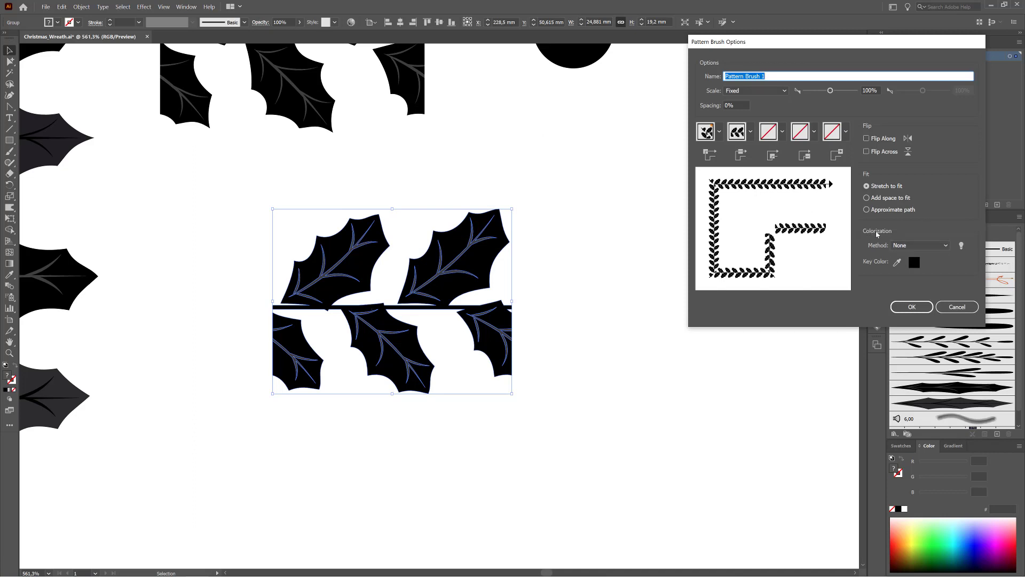
click(906, 245)
click(906, 266)
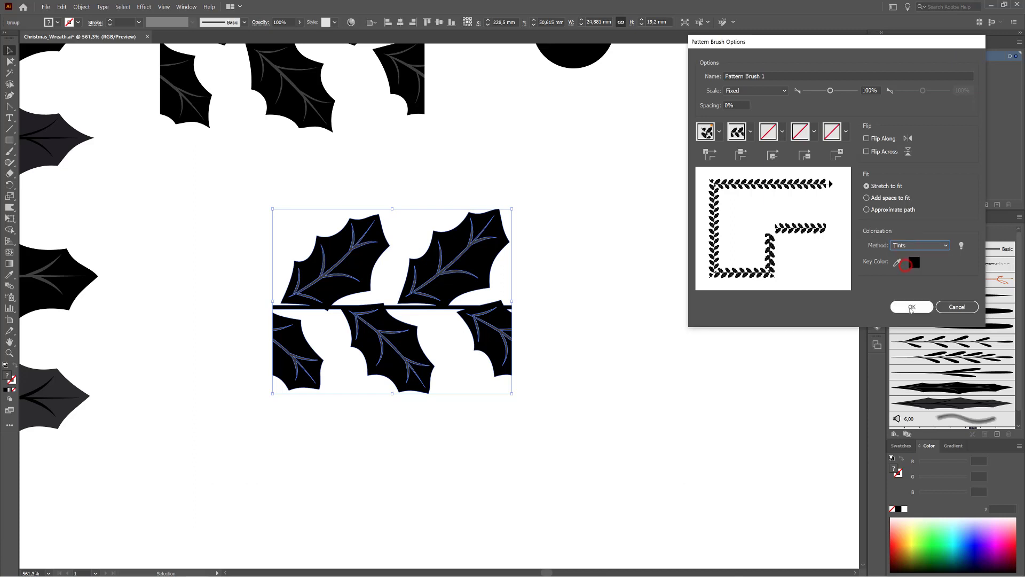
click(910, 307)
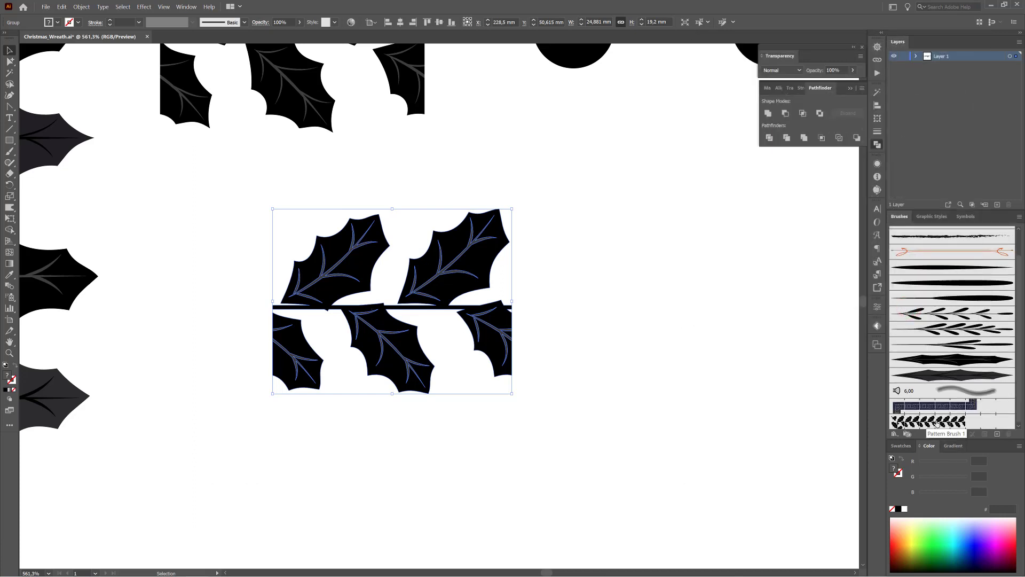
drag(1018, 306, 1018, 308)
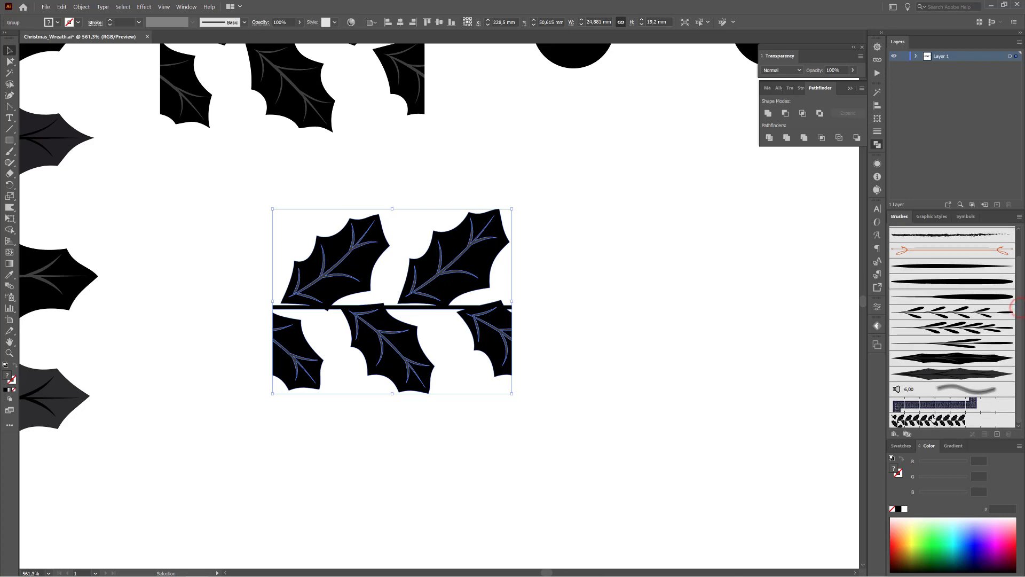
- Draw a circle about 97 mm in diameter in the empty area below the brush artwork
drag(605, 413, 534, 377)
drag(655, 428, 623, 195)
drag(630, 321, 547, 296)
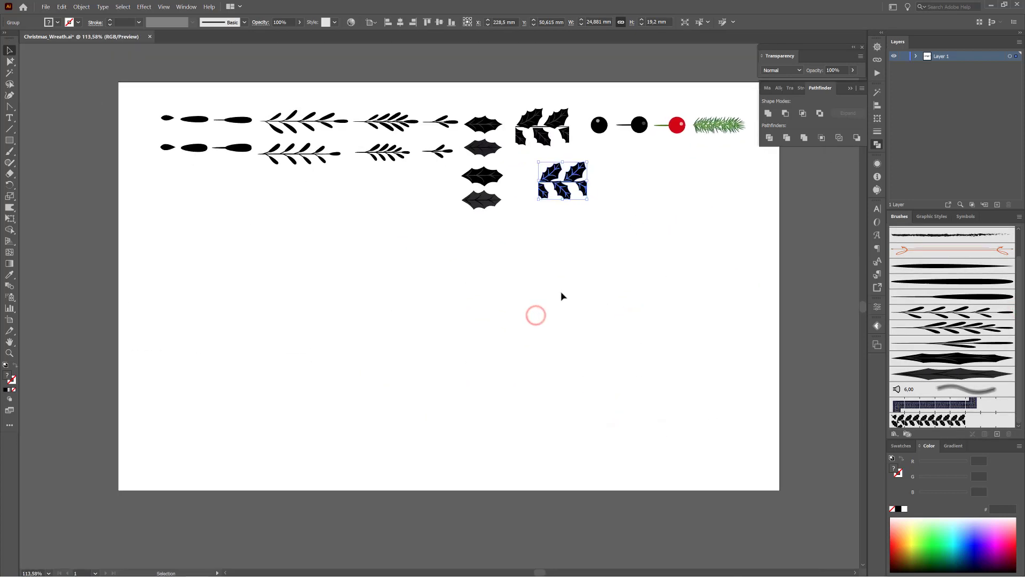
click(561, 293)
click(9, 140)
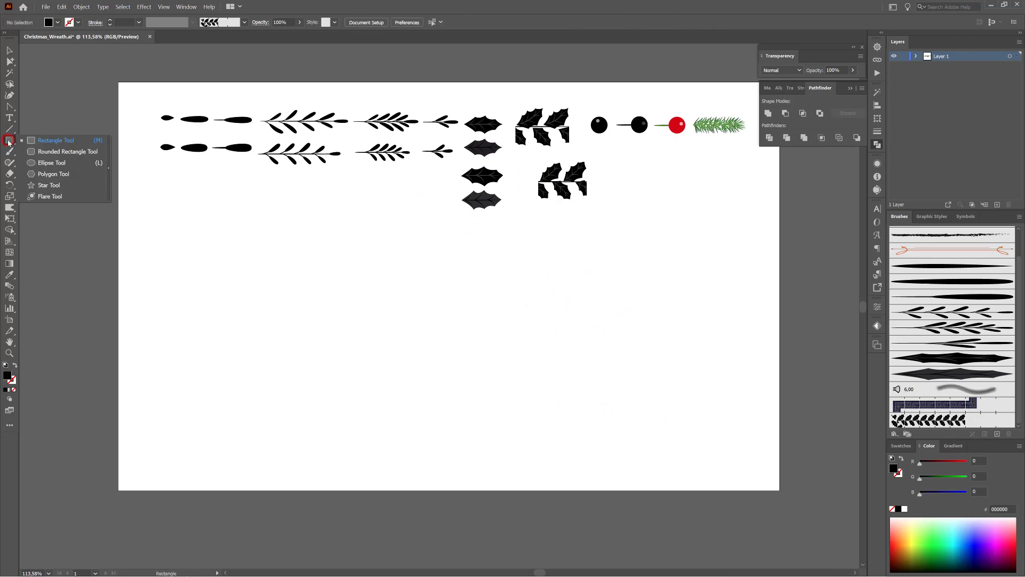
click(50, 162)
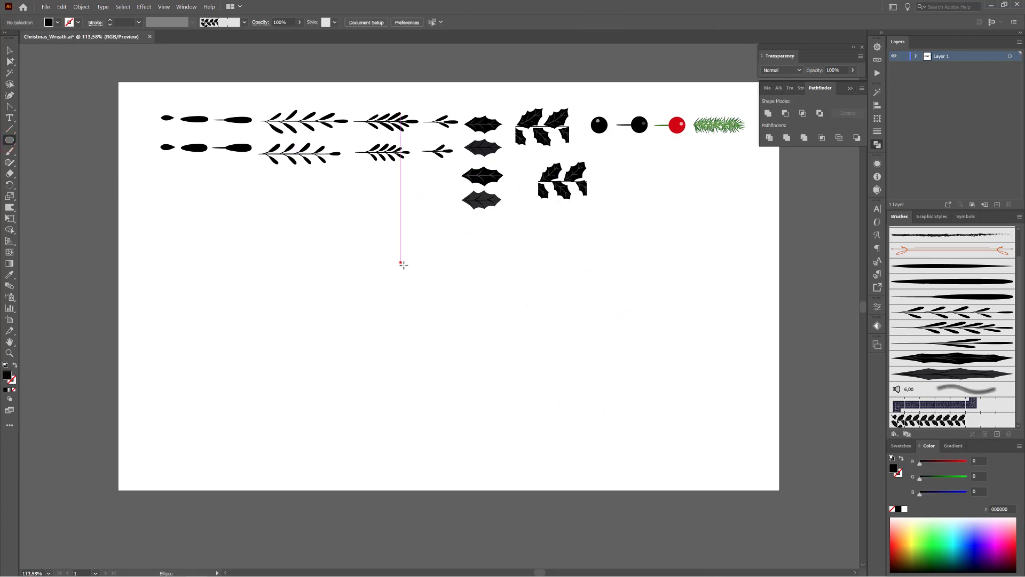
drag(401, 262, 555, 438)
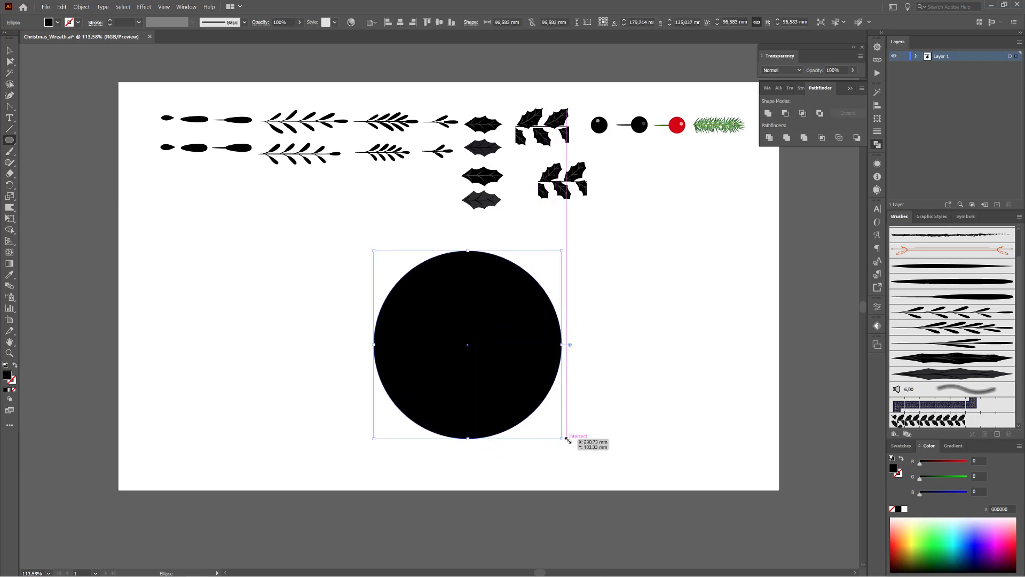
- Give the large circle no fill and a green 336a00 stroke, and apply the new holly branch pattern brush to it
click(893, 509)
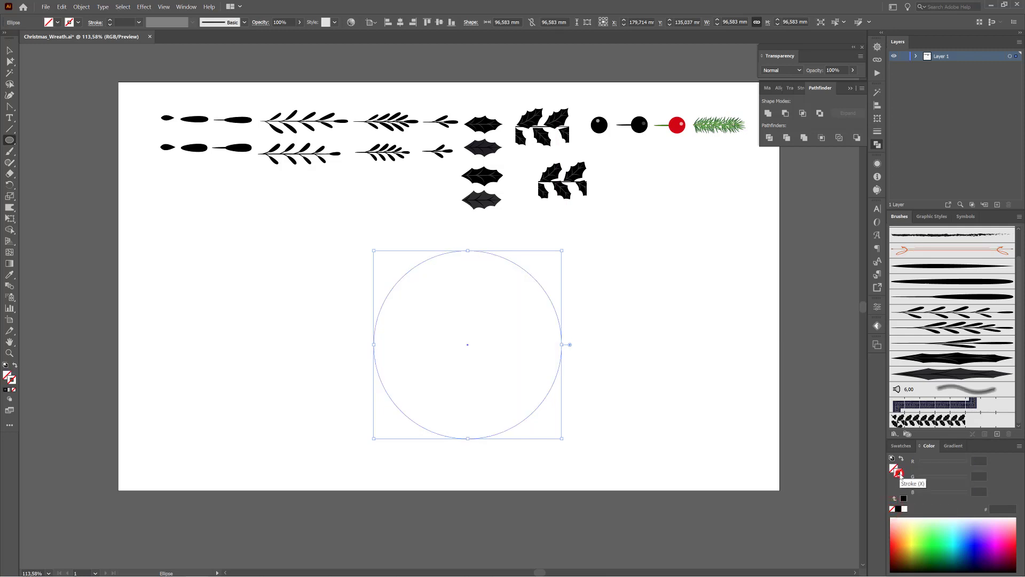
click(925, 555)
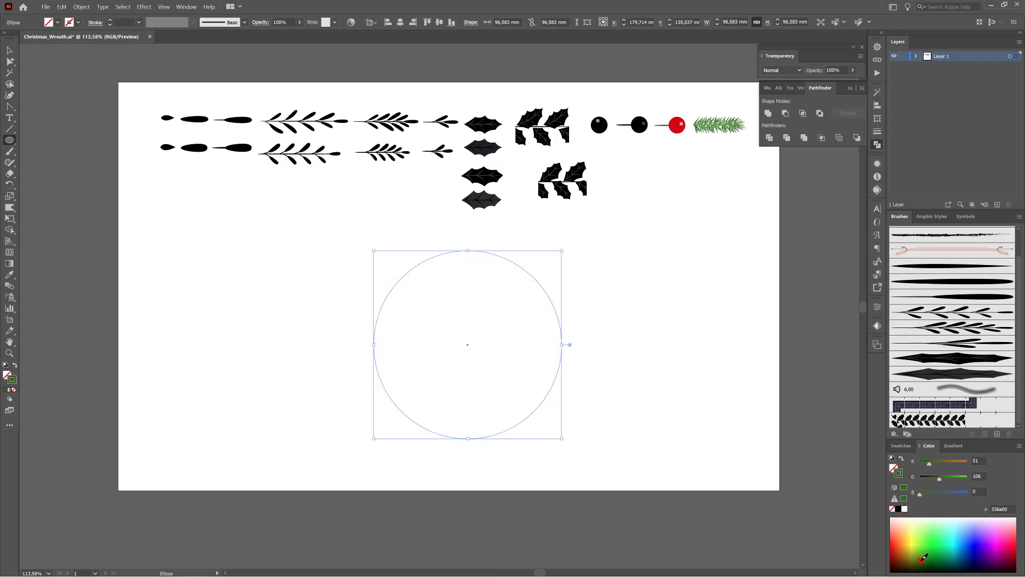
click(934, 422)
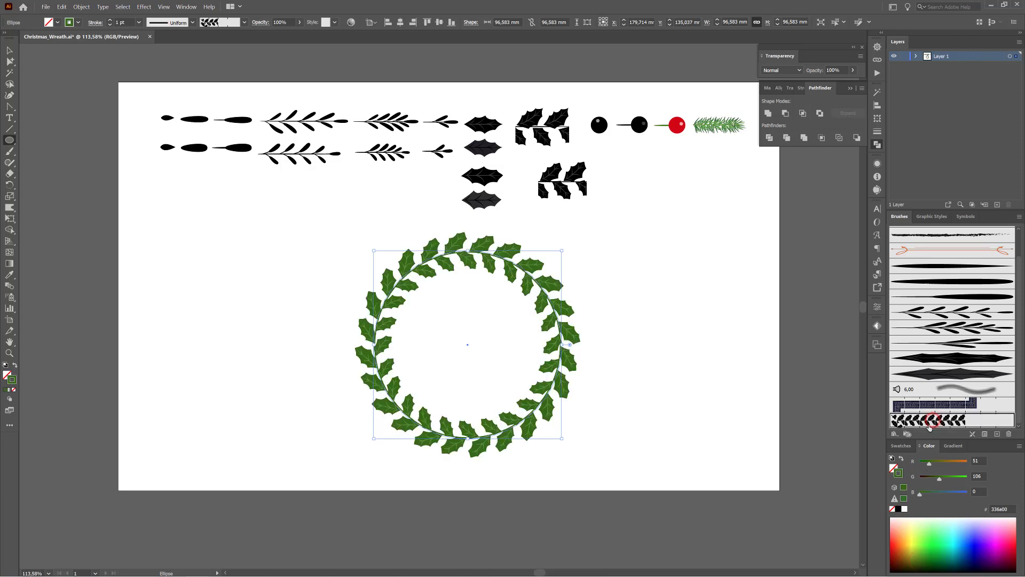
- Set the holly wreath's stroke weight to 0.75 pt and check the leaves around the circle
click(110, 25)
scroll(593, 383, up, 4)
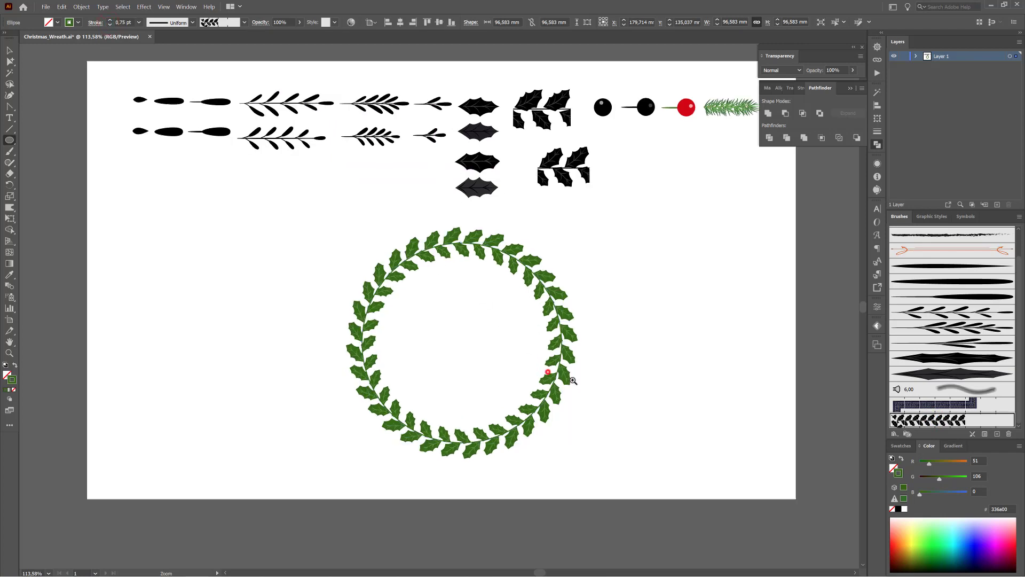
scroll(593, 383, down, 1)
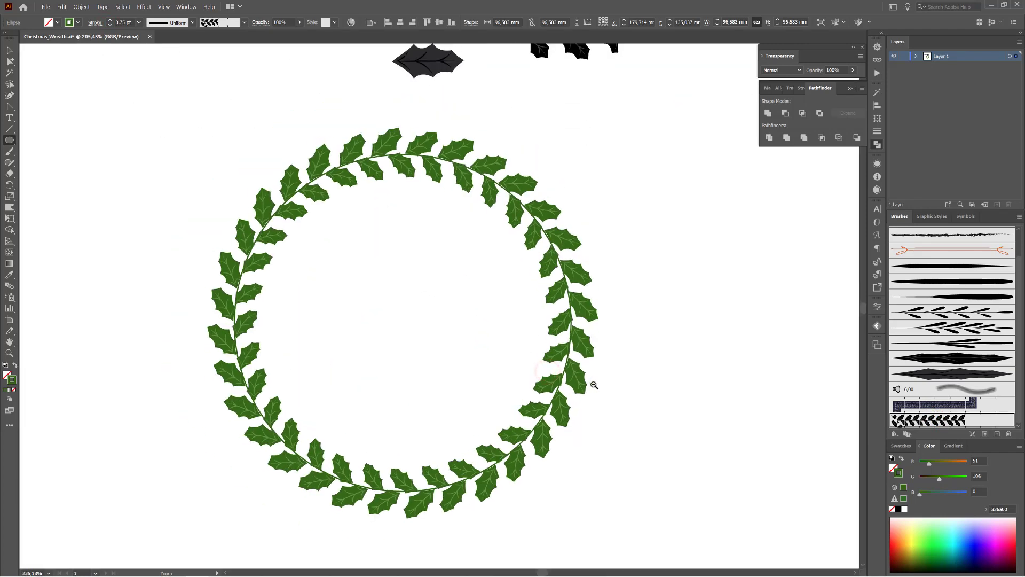
click(110, 20)
click(110, 25)
drag(541, 209, 507, 173)
drag(559, 153, 551, 254)
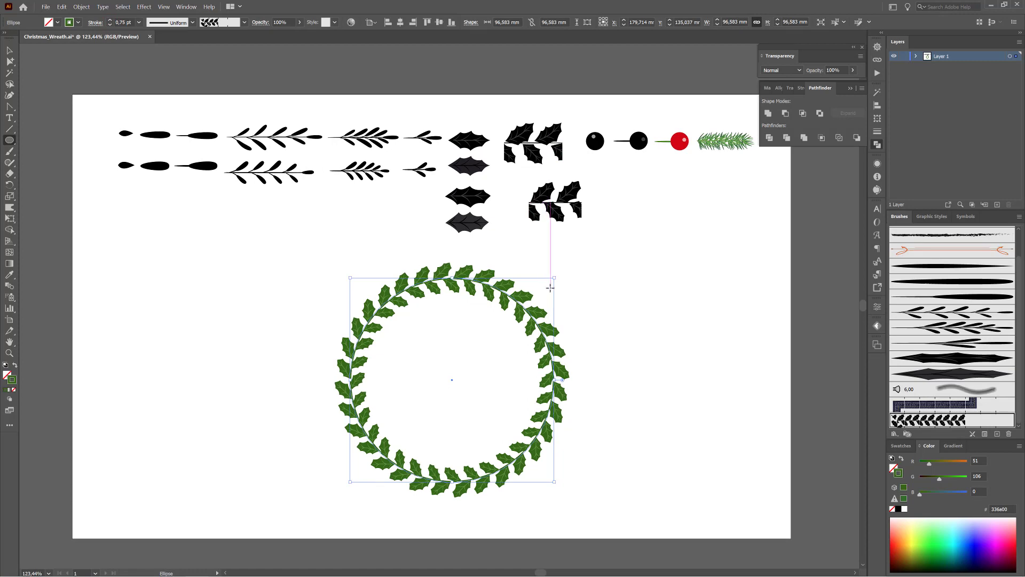
- Draw a berry circle about 8.3 mm in diameter below the first sample berry and fill it black
drag(645, 192, 717, 235)
click(10, 50)
drag(333, 172, 519, 265)
drag(468, 192, 410, 198)
click(546, 213)
drag(604, 165, 581, 283)
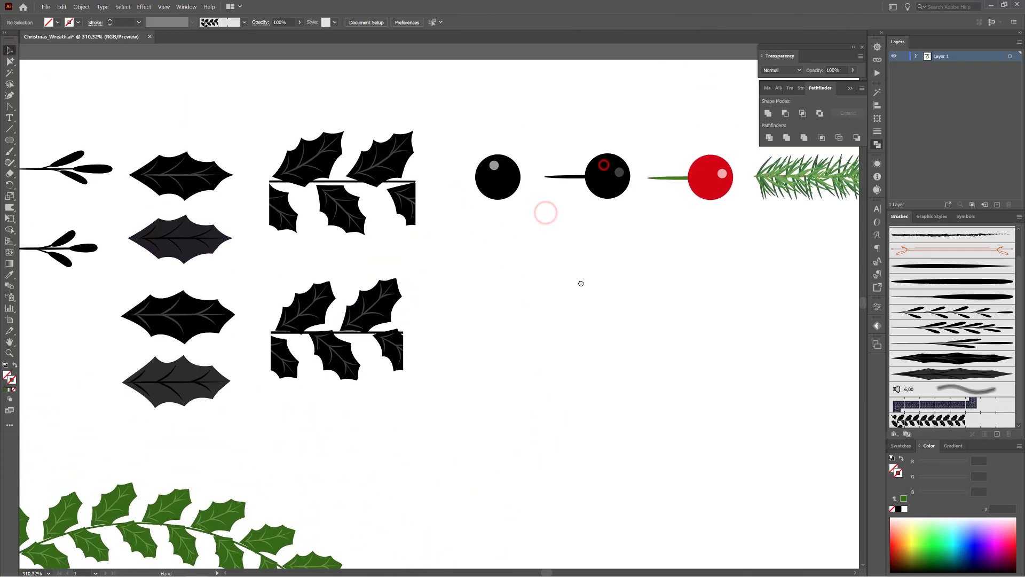
drag(657, 286, 577, 294)
drag(523, 248, 548, 292)
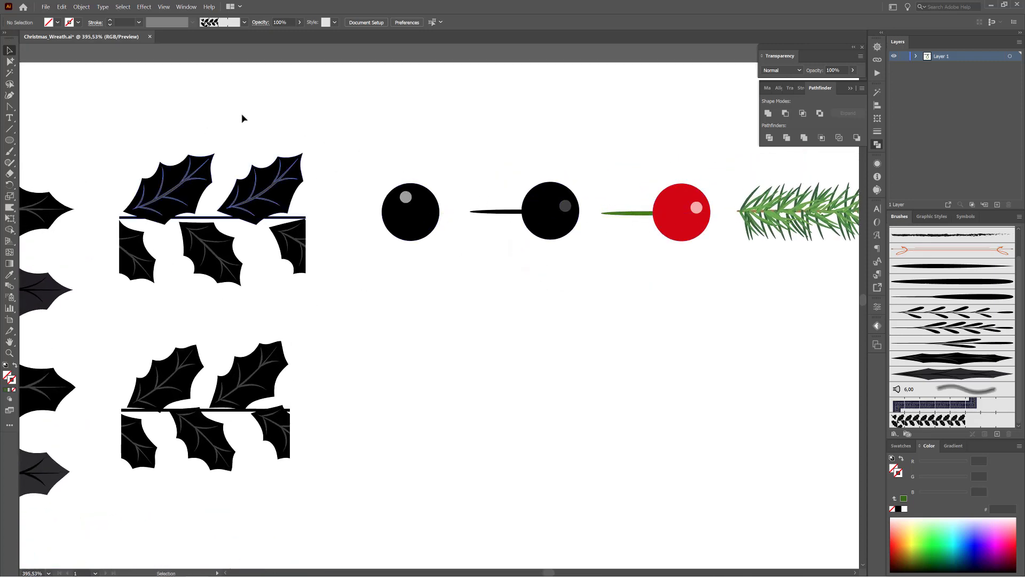
click(10, 140)
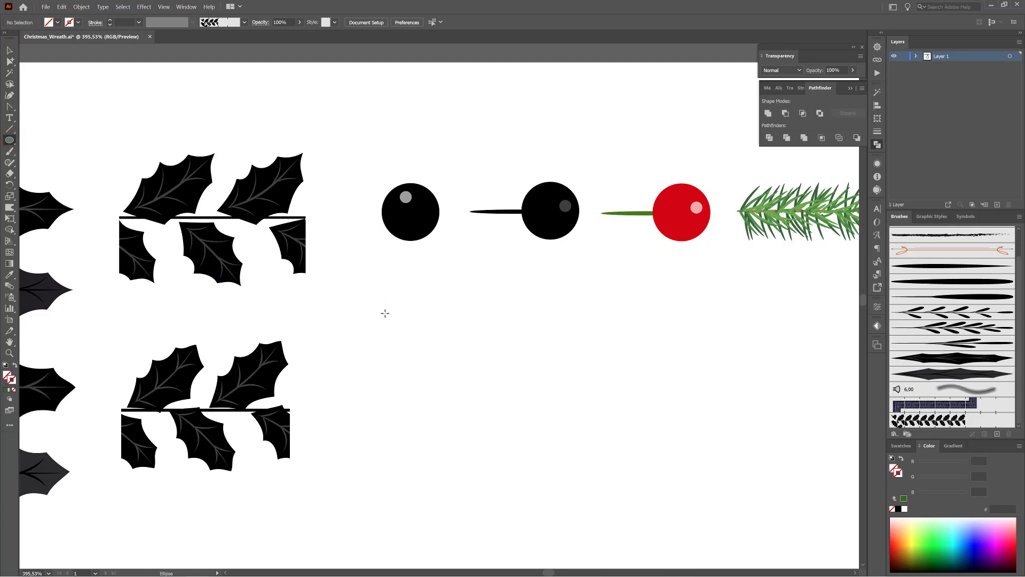
drag(385, 314, 430, 368)
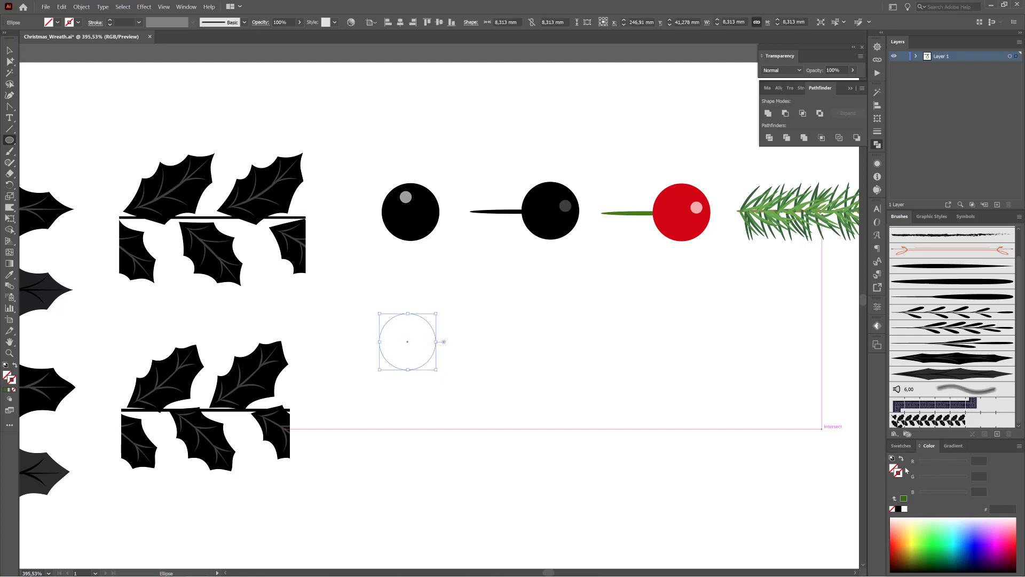
click(898, 509)
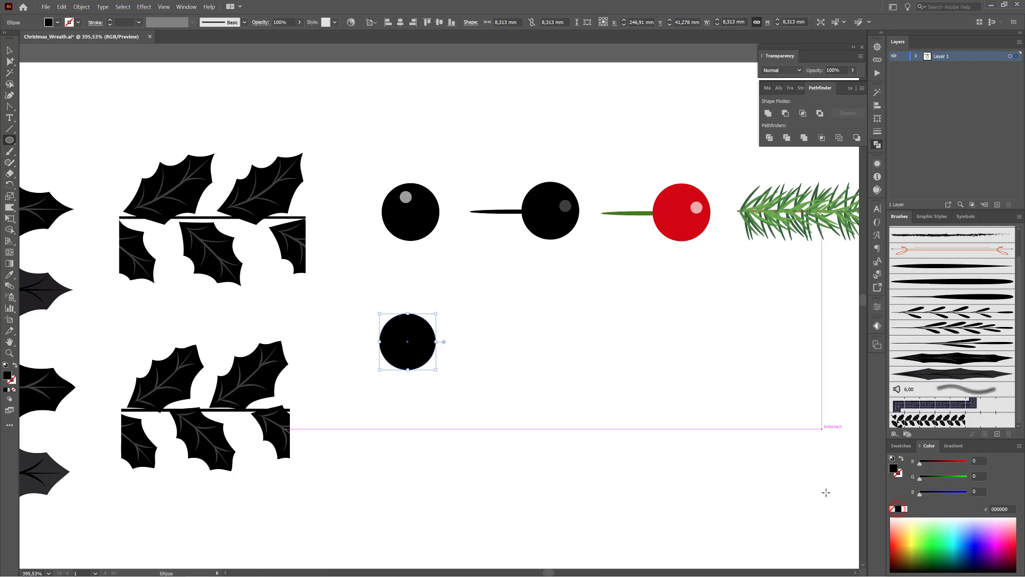
- Add a highlight circle about 1.7 mm wide near the top of the black berry and fill it with the K=60 gray
click(373, 337)
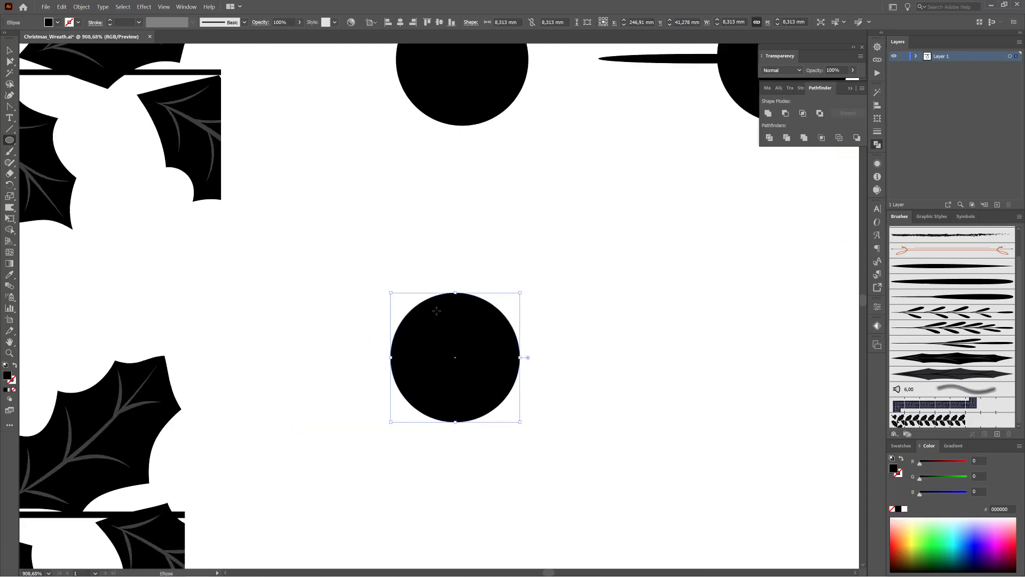
drag(436, 310, 464, 334)
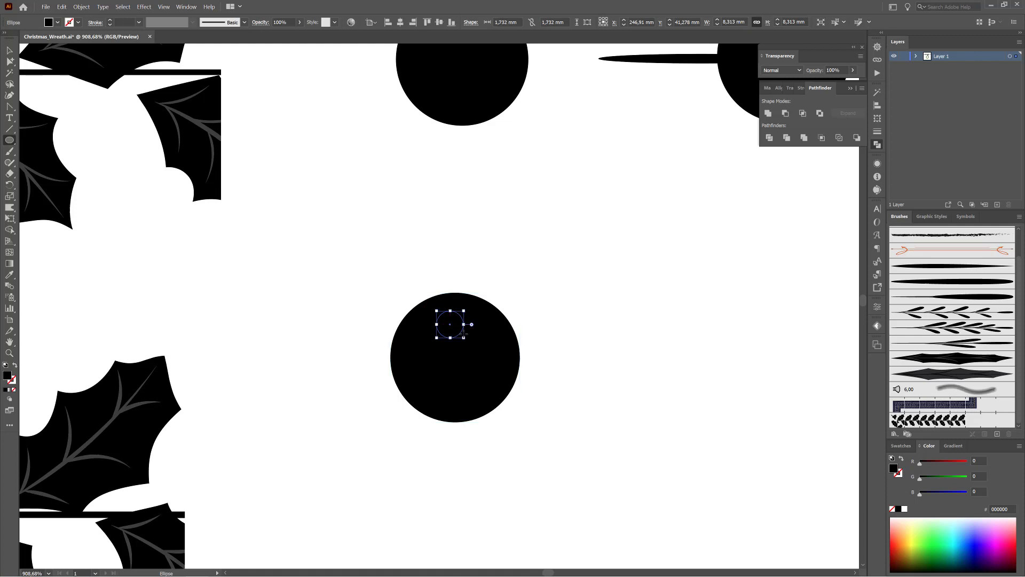
click(901, 446)
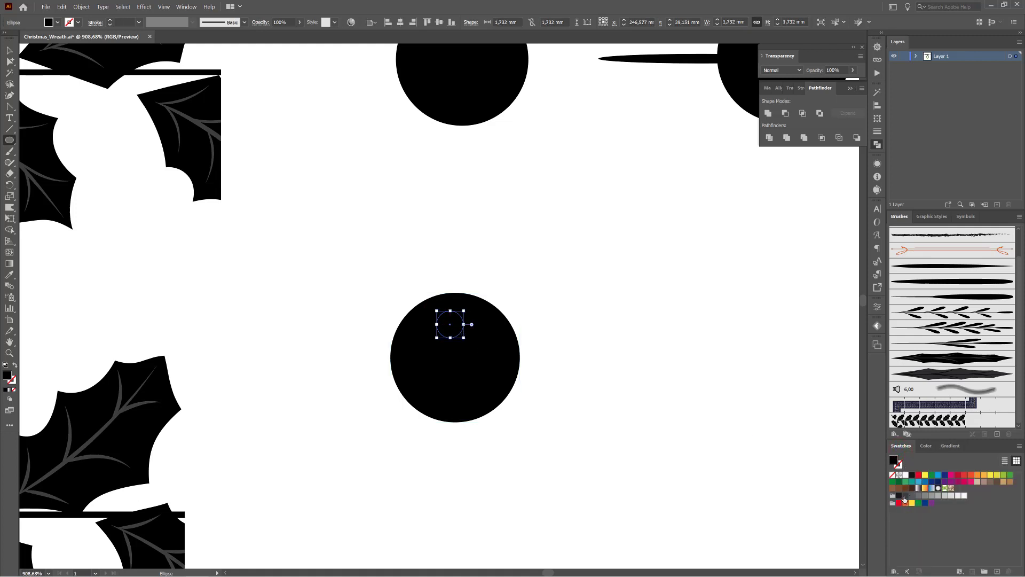
click(904, 497)
click(920, 495)
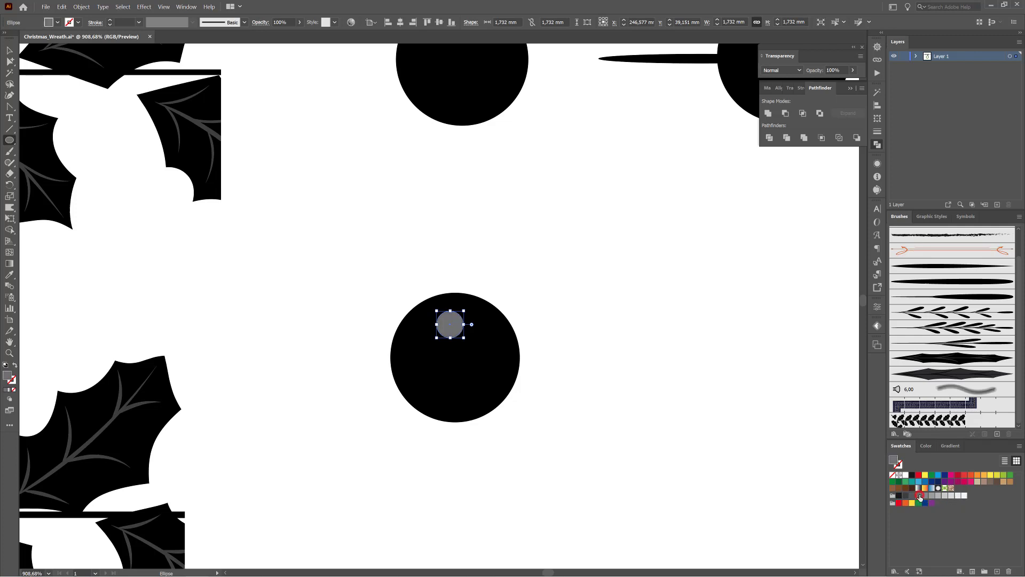
key(space)
drag(652, 362, 559, 433)
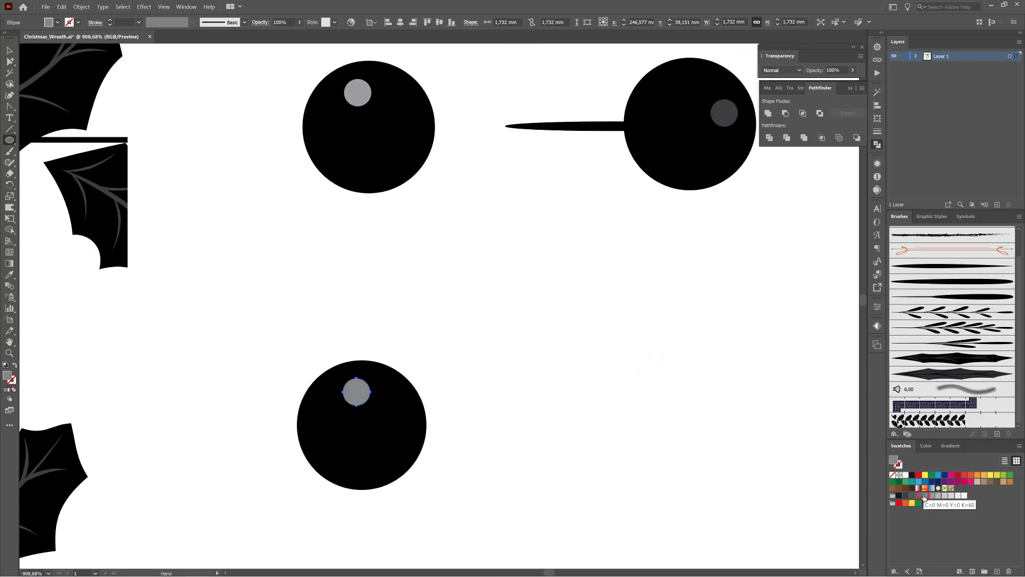
drag(614, 384, 509, 351)
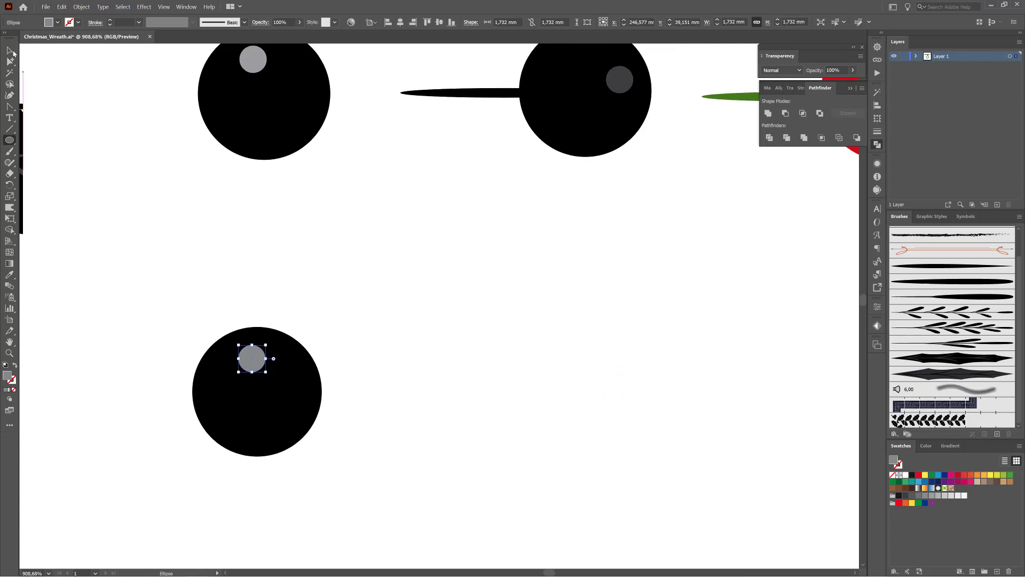
- Duplicate the berry with its highlight about 21 mm to the right and rotate the copy clockwise until its highlight sits on the right side
click(9, 50)
drag(128, 251, 386, 469)
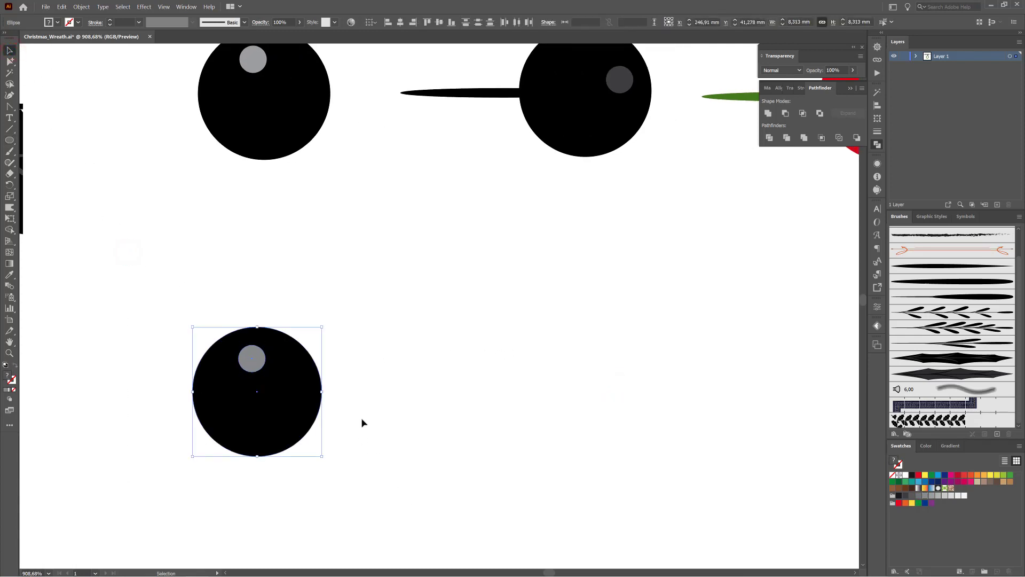
key(a)
drag(310, 396, 629, 385)
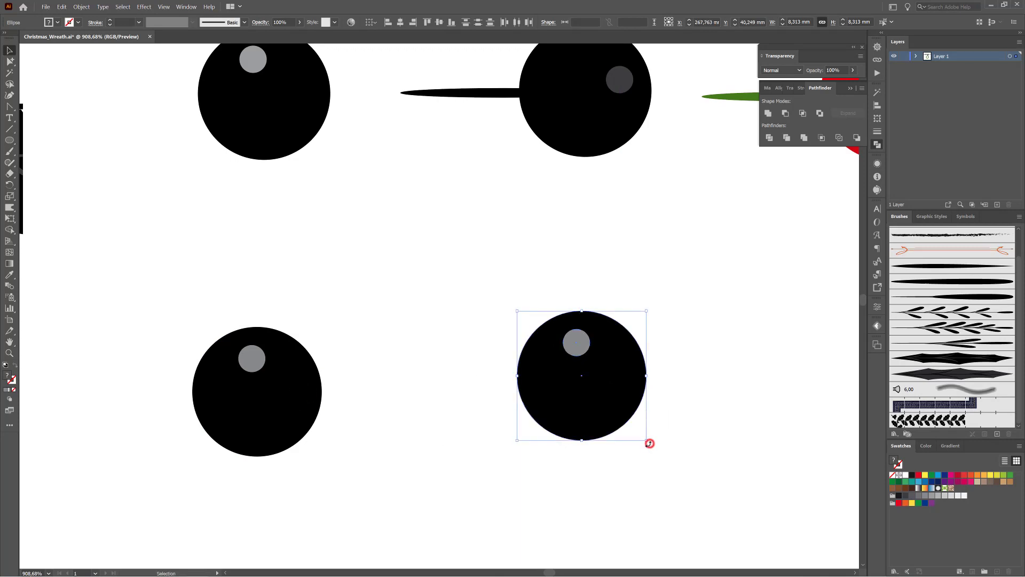
drag(650, 444, 525, 438)
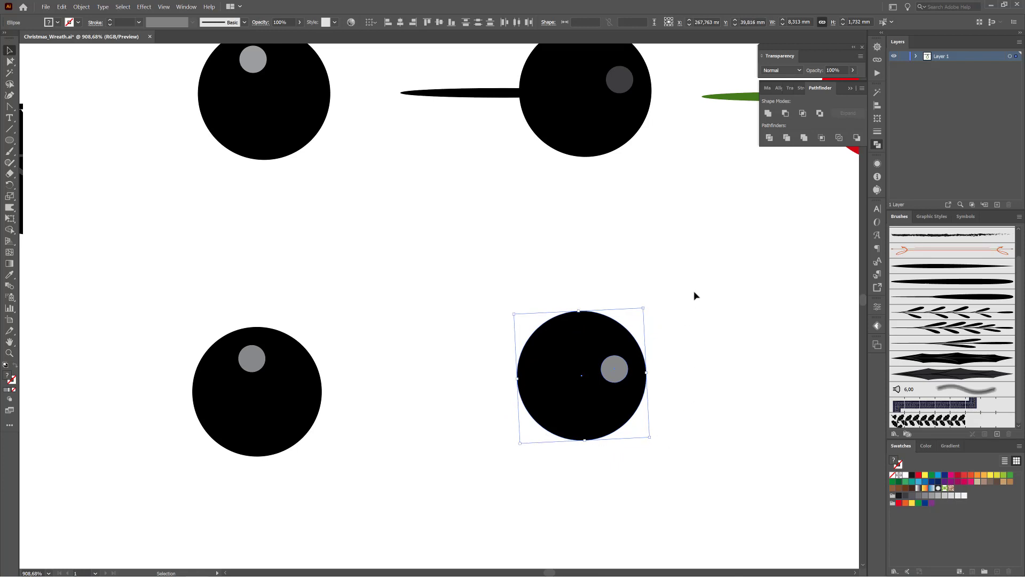
click(682, 238)
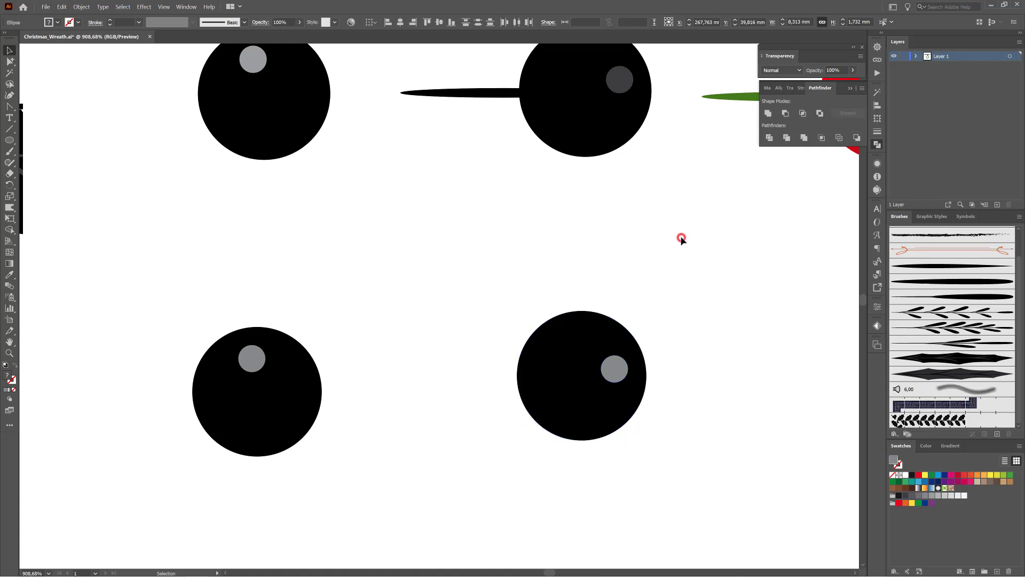
- Draw a thin horizontal stem ellipse about 12.4 mm by 0.6 mm overlapping the lower rotated berry and fill it black
click(10, 140)
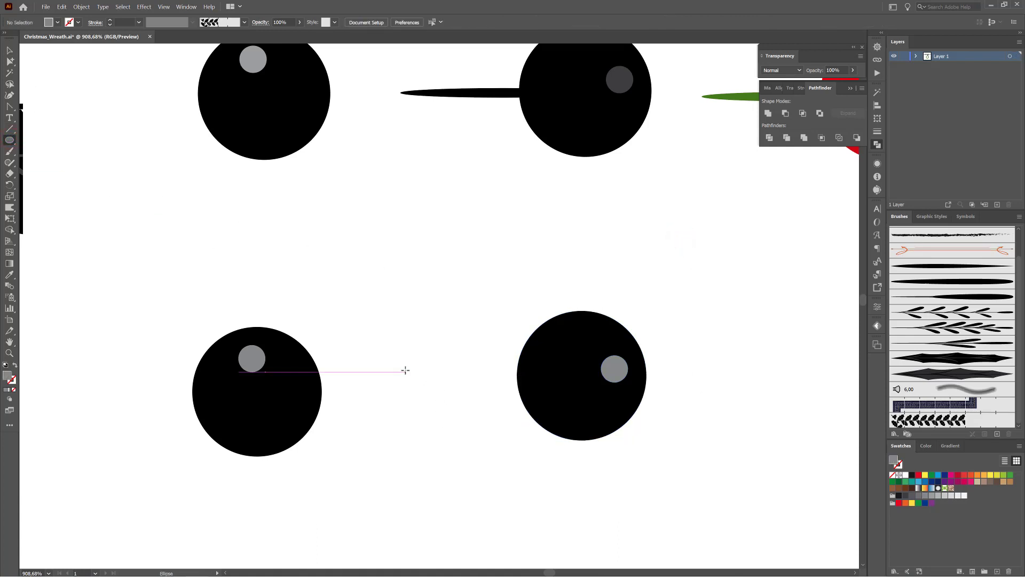
drag(405, 370, 598, 379)
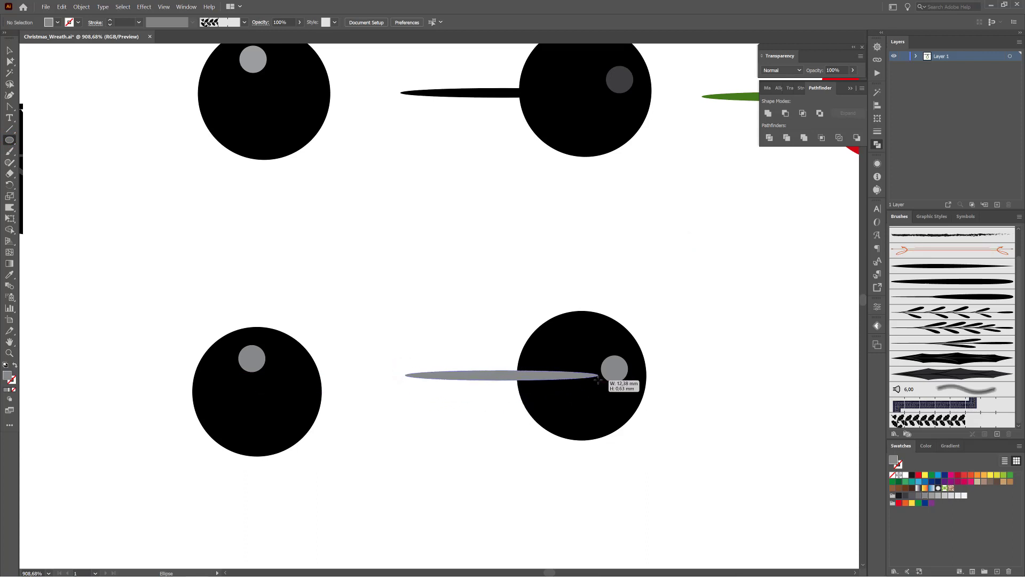
drag(597, 379, 598, 379)
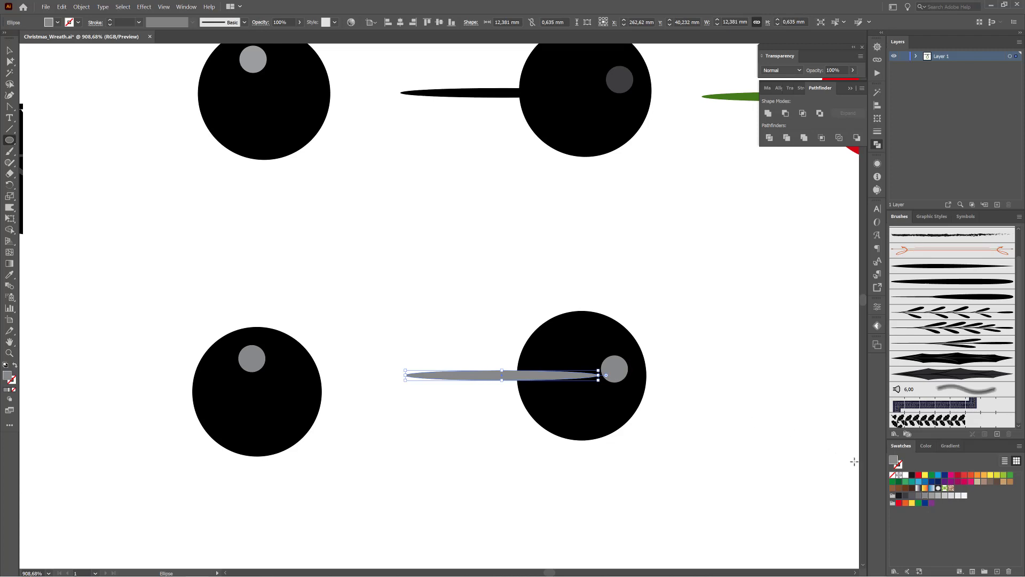
click(926, 446)
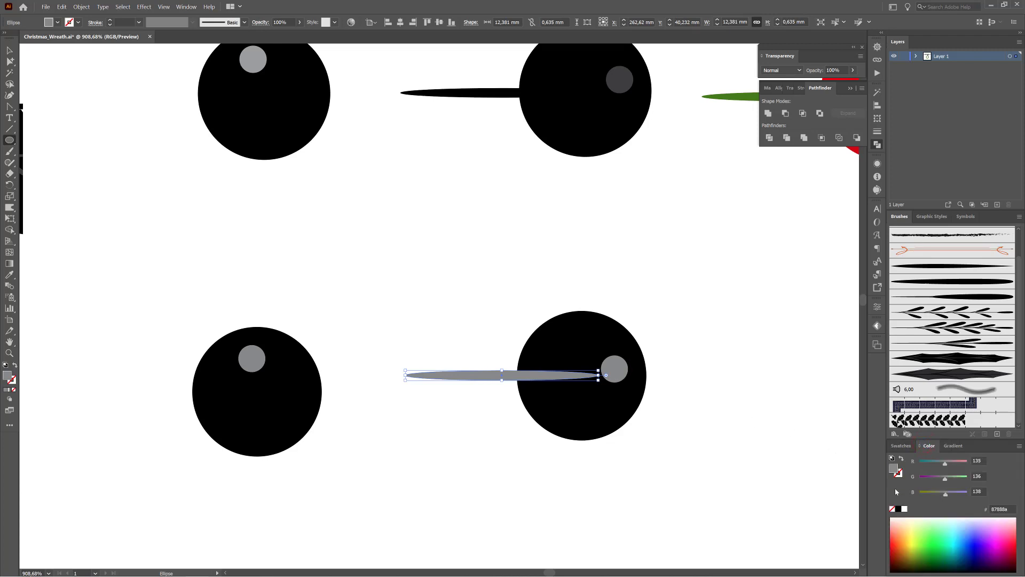
click(898, 510)
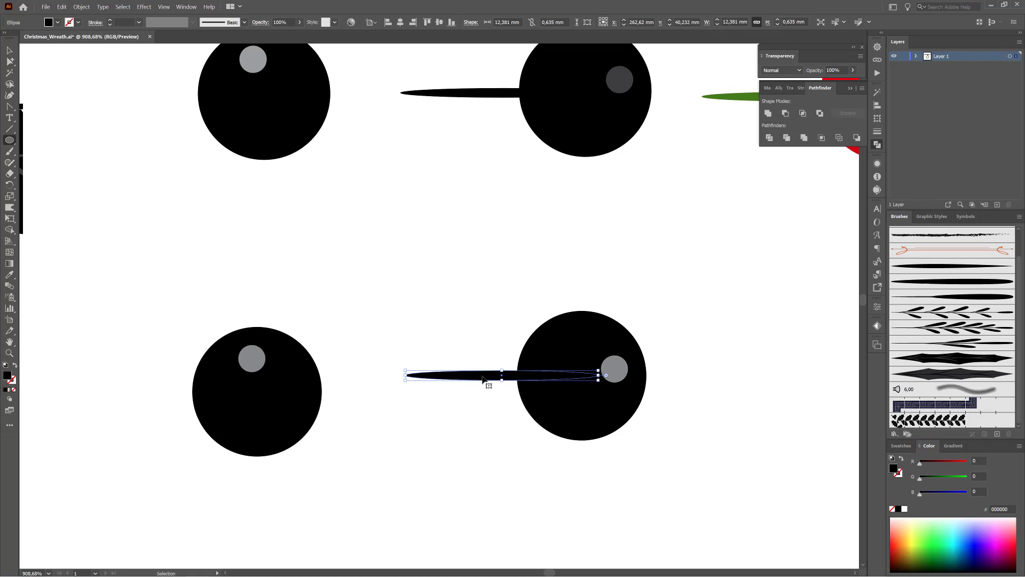
- Move the stem so its inner end reaches the berry's middle and align stem and berry on their vertical centers
mouse_move(487, 375)
mouse_down()
mouse_move(409, 409)
mouse_move(473, 377)
mouse_move(464, 393)
mouse_move(457, 368)
mouse_move(503, 389)
mouse_move(431, 378)
mouse_move(470, 384)
mouse_up()
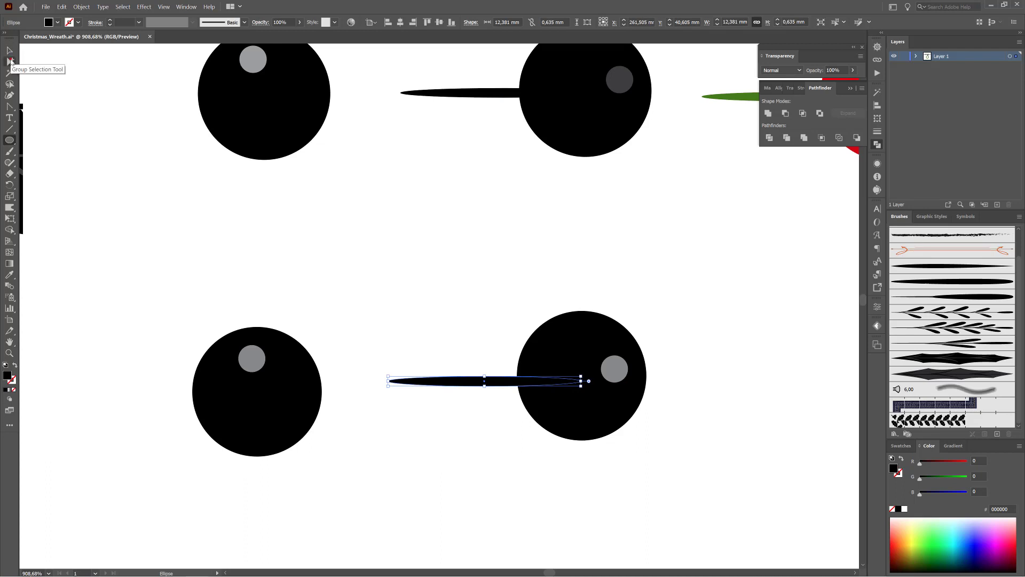
click(11, 62)
drag(475, 299, 549, 440)
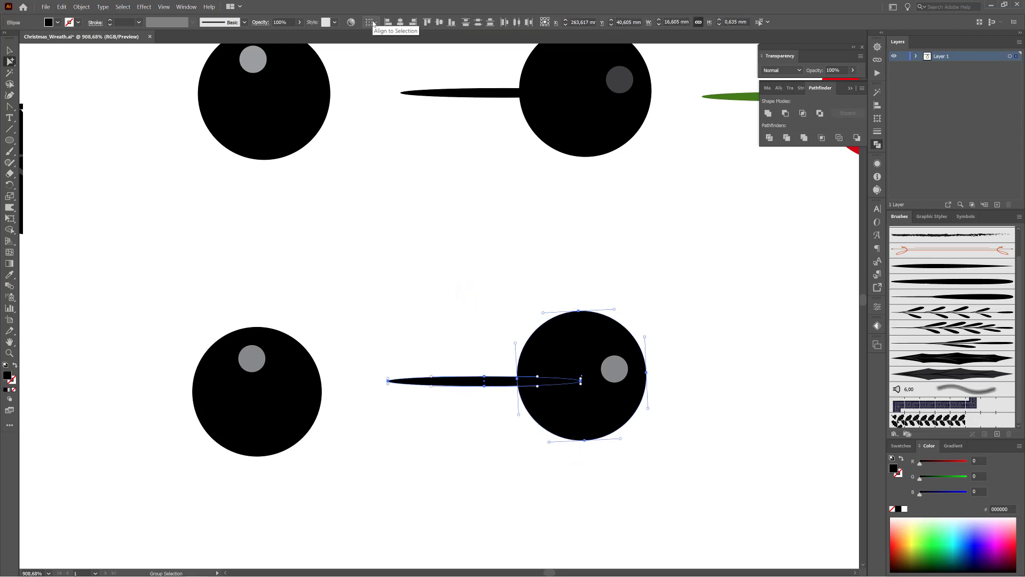
click(440, 22)
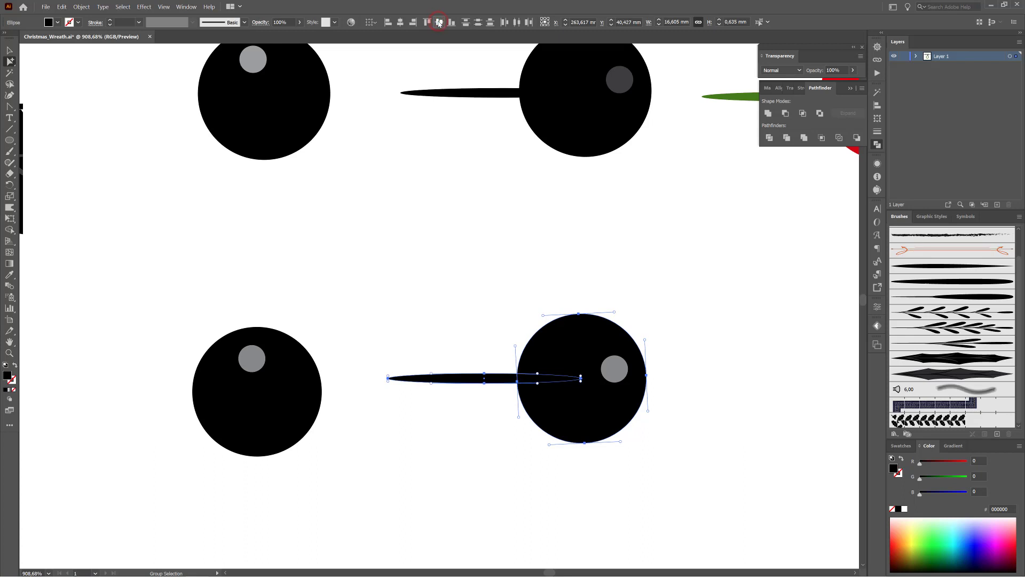
- Duplicate the stemmed berry with its highlight about 19 mm to the right, below the red sample berry
ctrl+alt+click(730, 323)
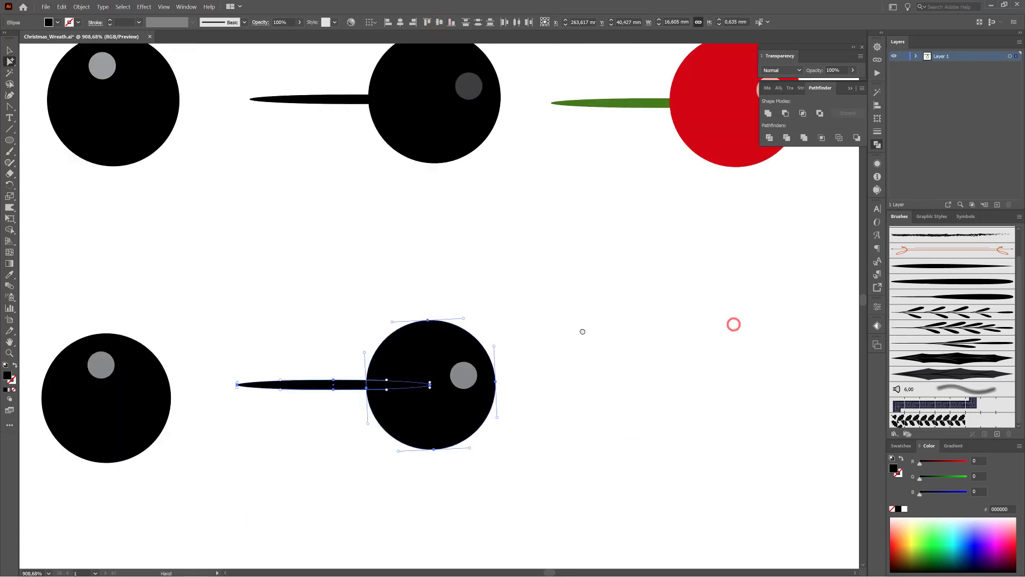
ctrl+alt+click(670, 345)
drag(674, 324, 591, 327)
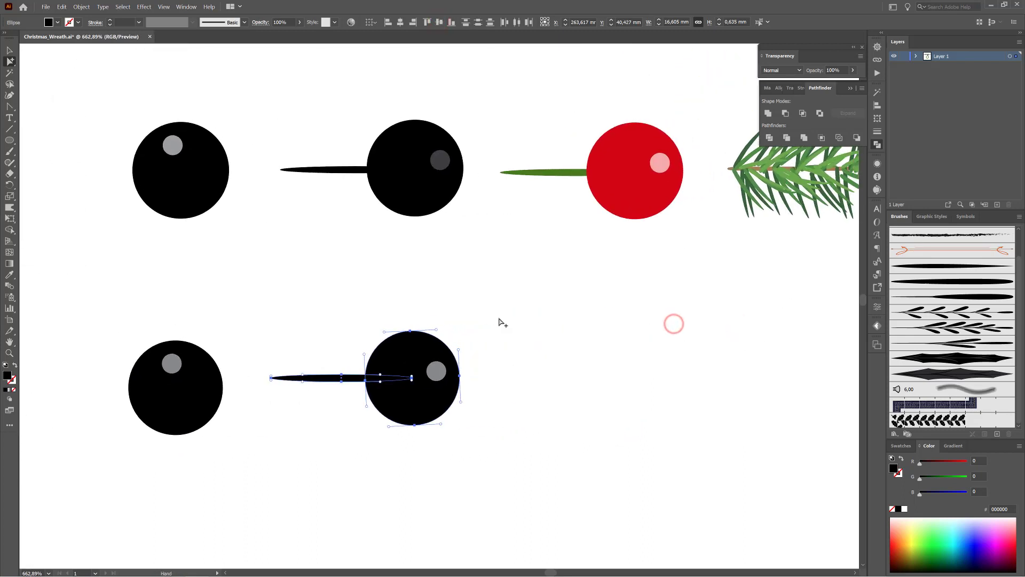
click(12, 49)
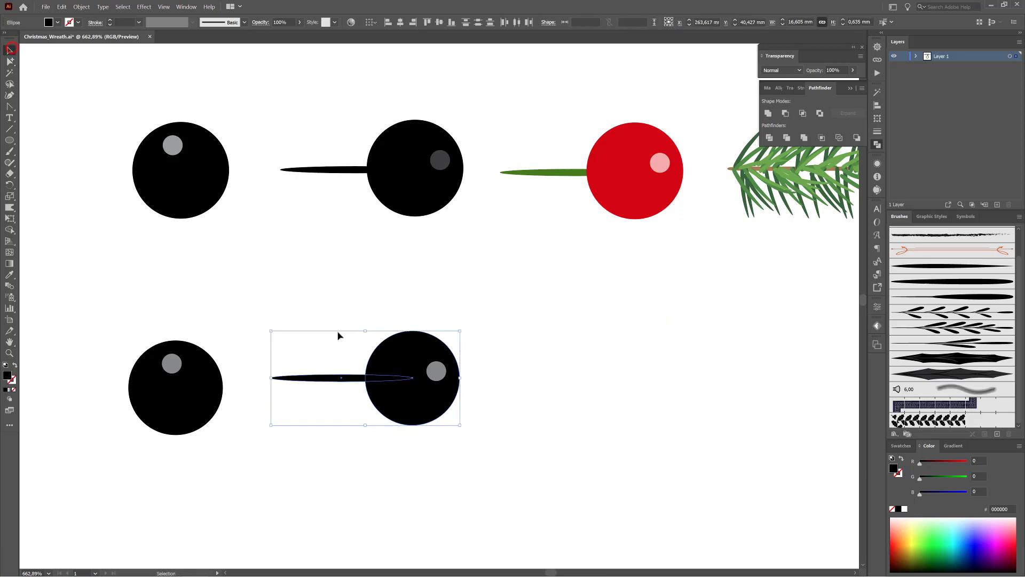
drag(312, 280, 518, 496)
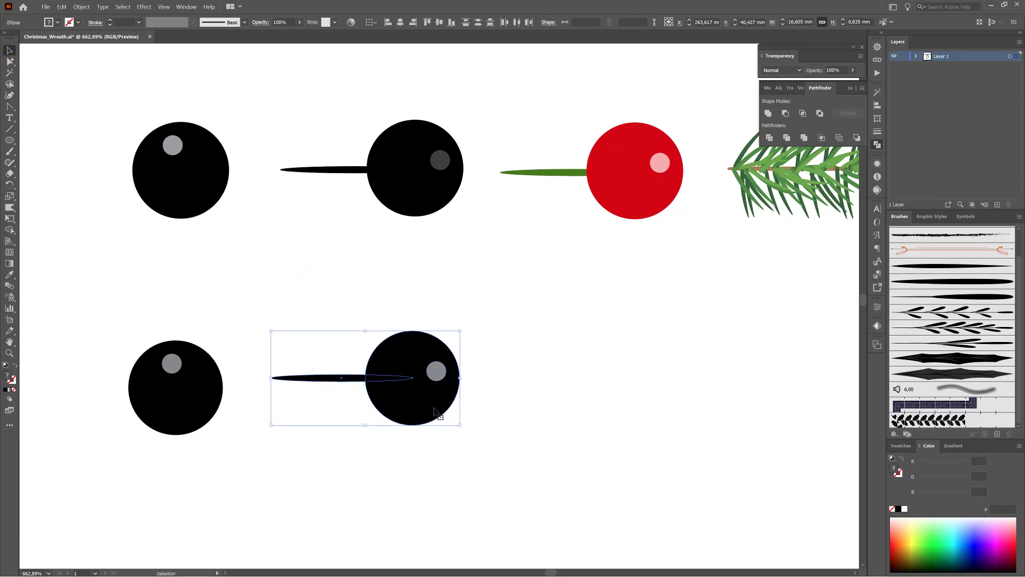
key(a)
drag(417, 409, 628, 407)
click(668, 490)
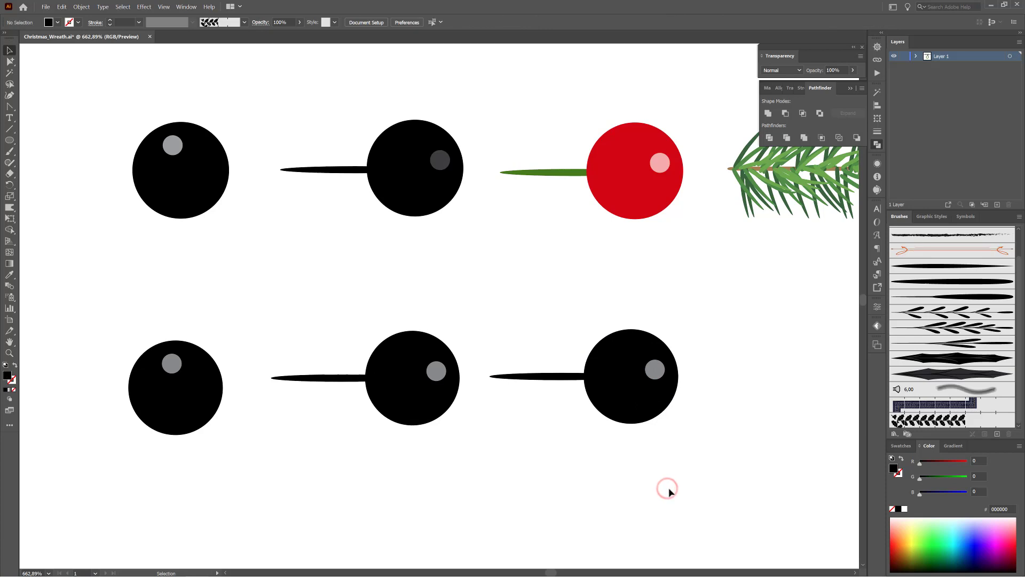
- Fill the copied berry's large circle with red, R=229, G=0, B=0
click(645, 411)
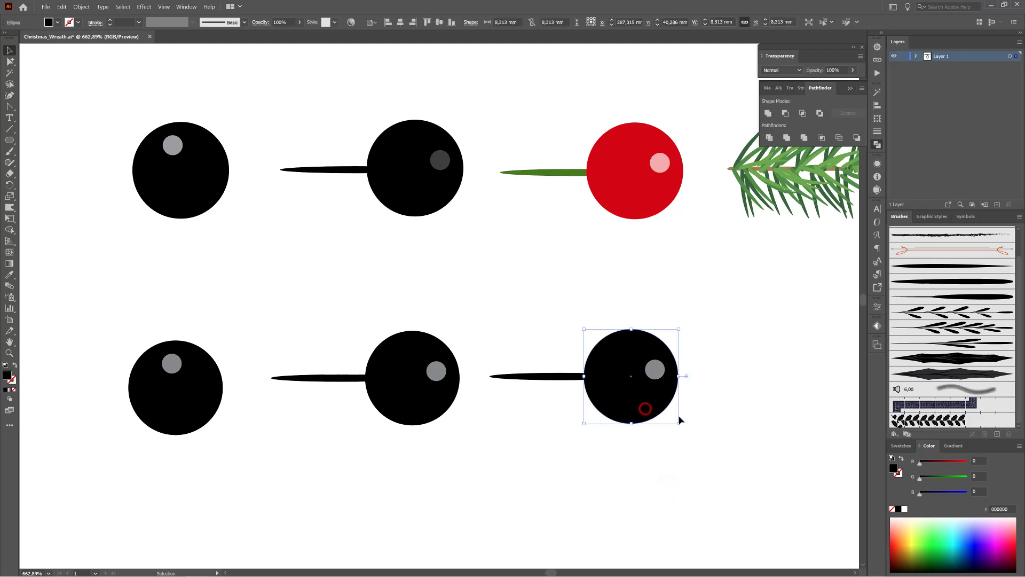
drag(922, 463, 963, 466)
click(661, 474)
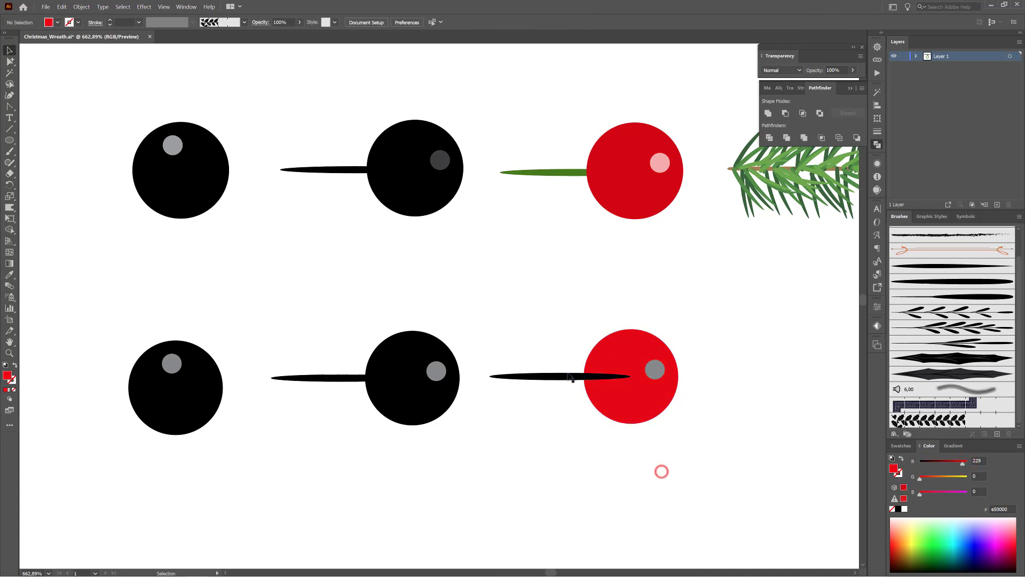
- Fill the red berry's stem with dark green (R=56, G=113, B=27) and send it to the back
click(566, 376)
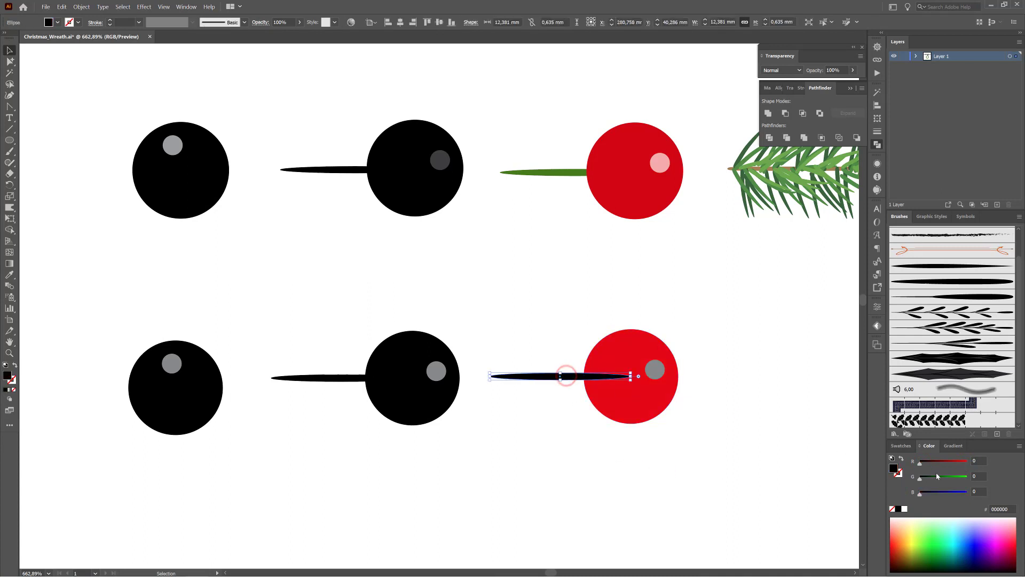
drag(921, 476, 944, 478)
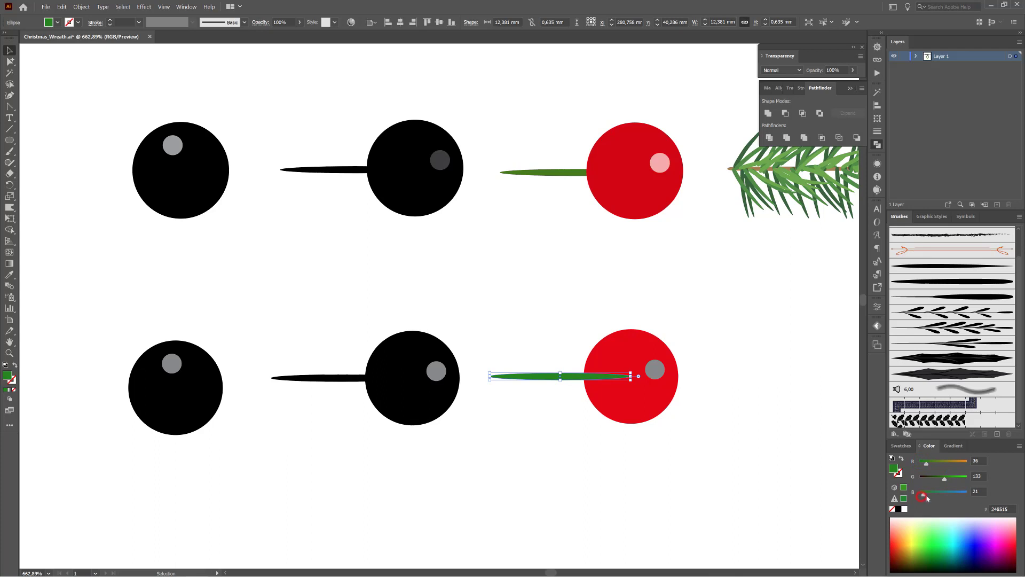
drag(927, 497, 943, 481)
right_click(576, 378)
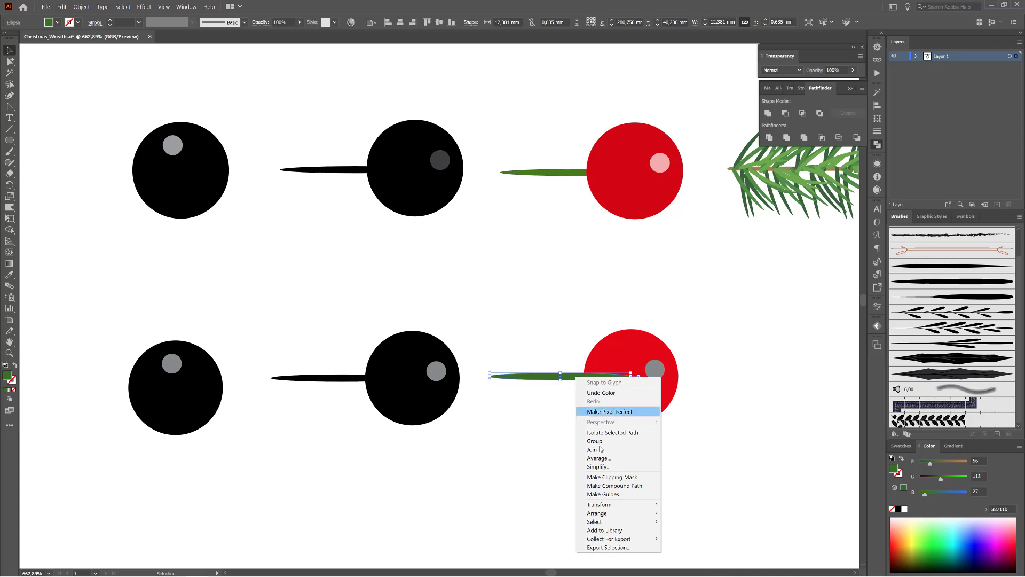
mouse_move(622, 513)
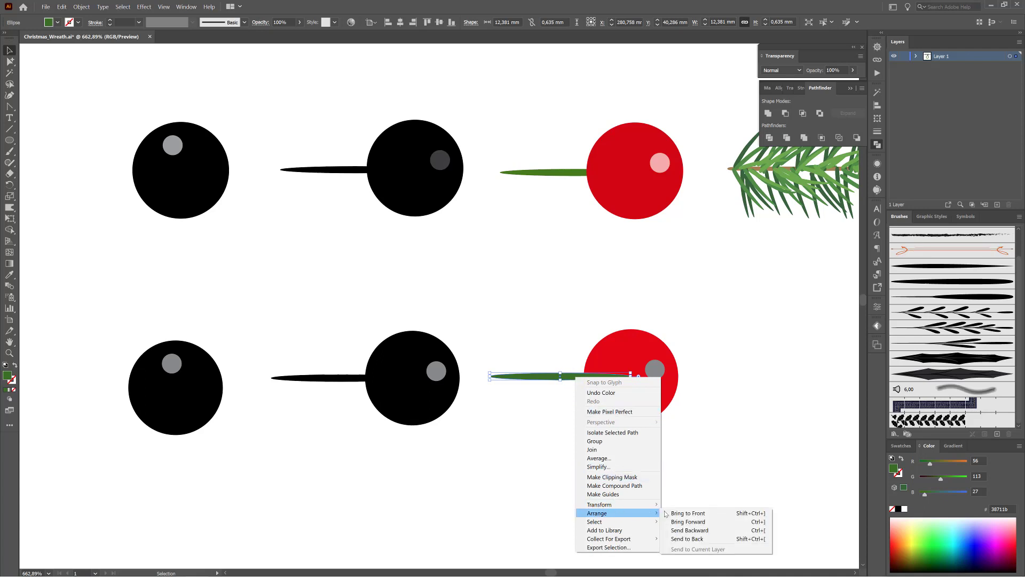
click(682, 540)
click(740, 372)
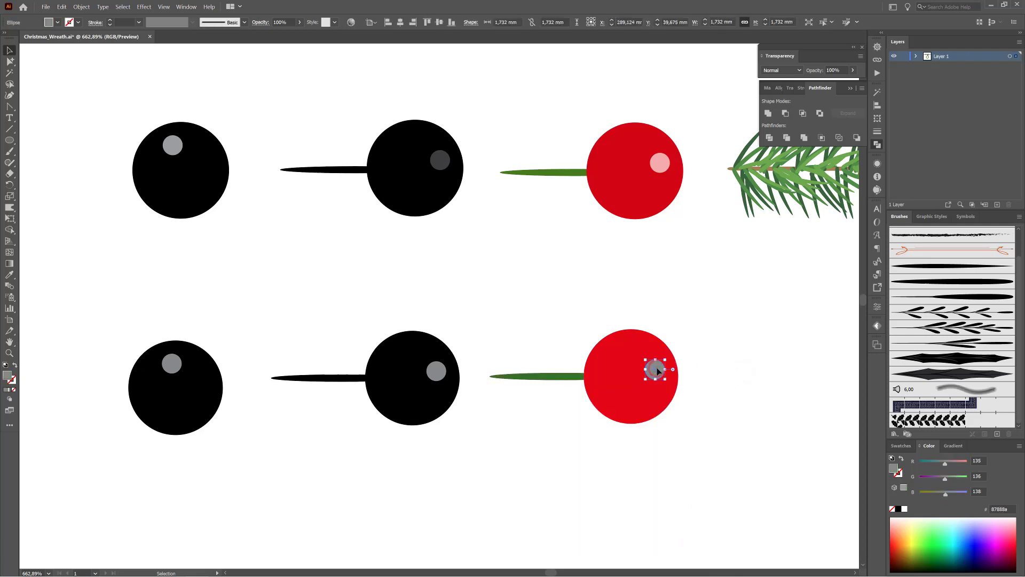
- Fill the highlight on the lower red berry with light pink #FFA999 and deselect it
click(901, 524)
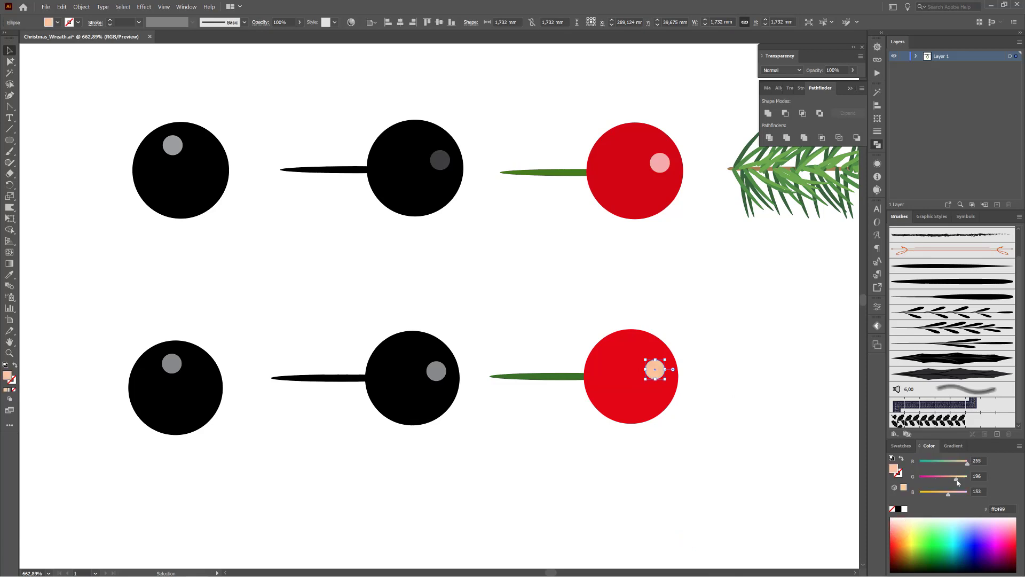
drag(952, 479, 952, 480)
click(787, 444)
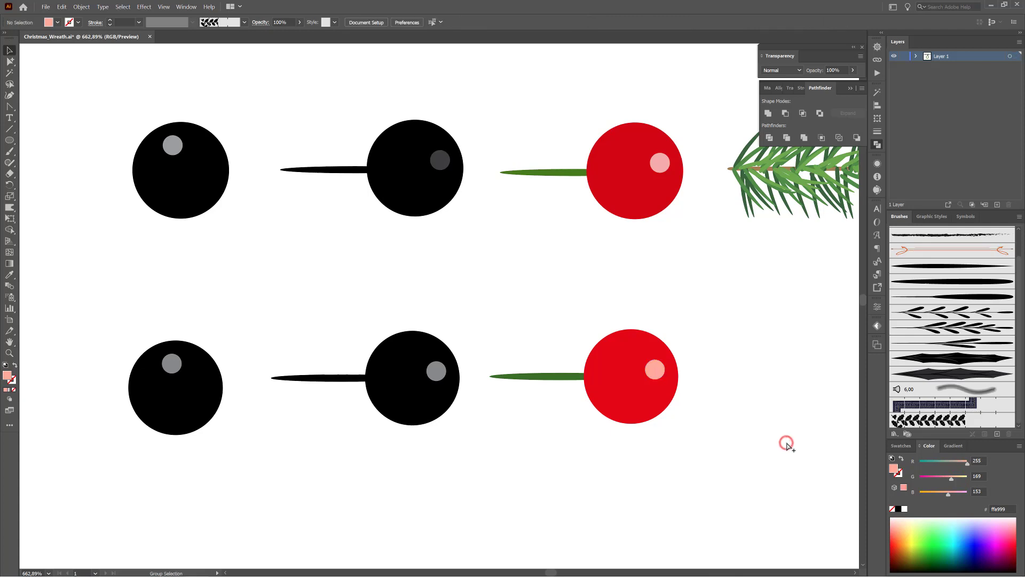
- Examine the pine branch on the artboard and the custom pine brushes in the reference image document
drag(753, 461, 634, 403)
drag(700, 451, 615, 260)
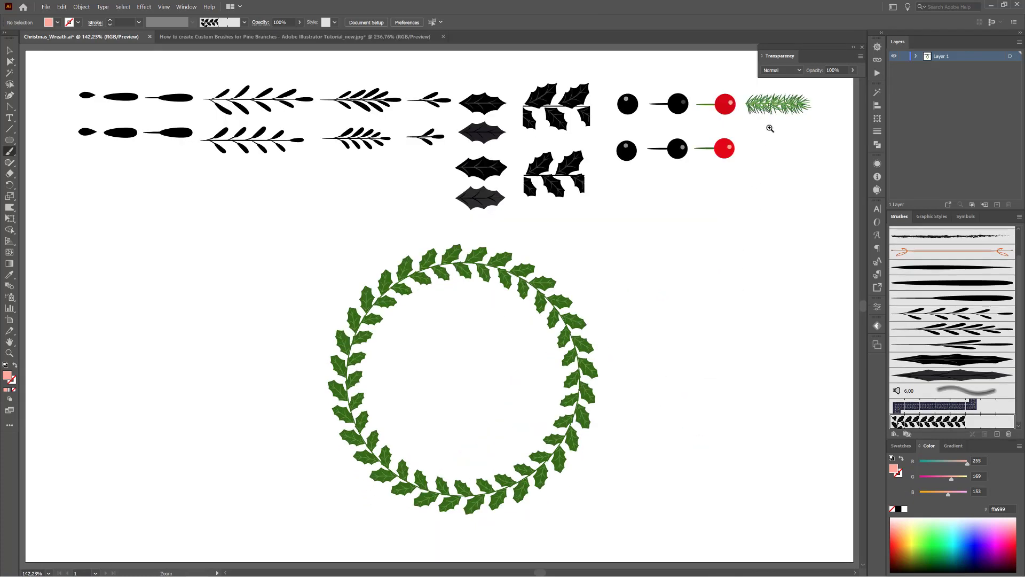
drag(780, 113, 843, 226)
drag(763, 174, 623, 308)
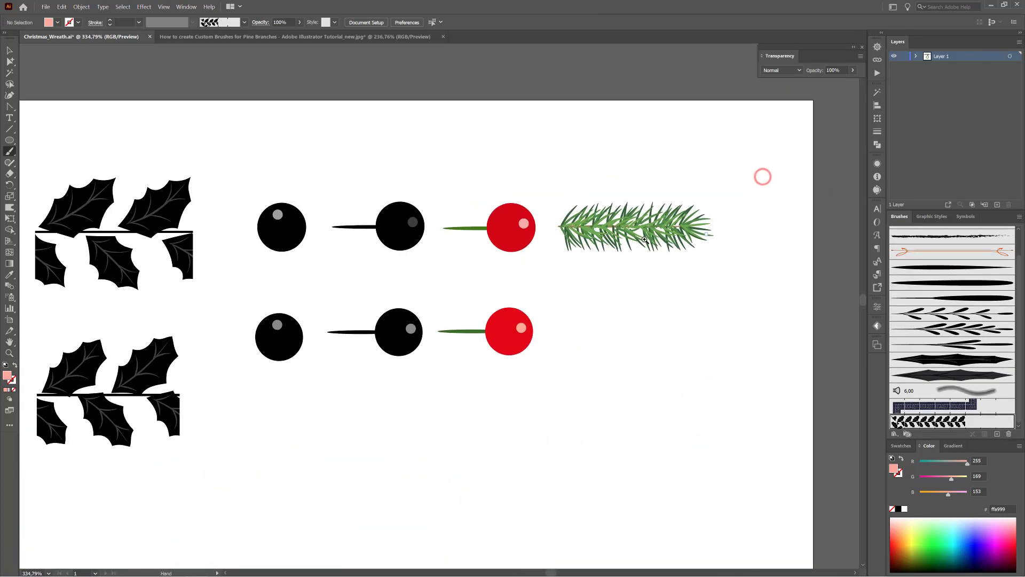
drag(648, 229, 721, 319)
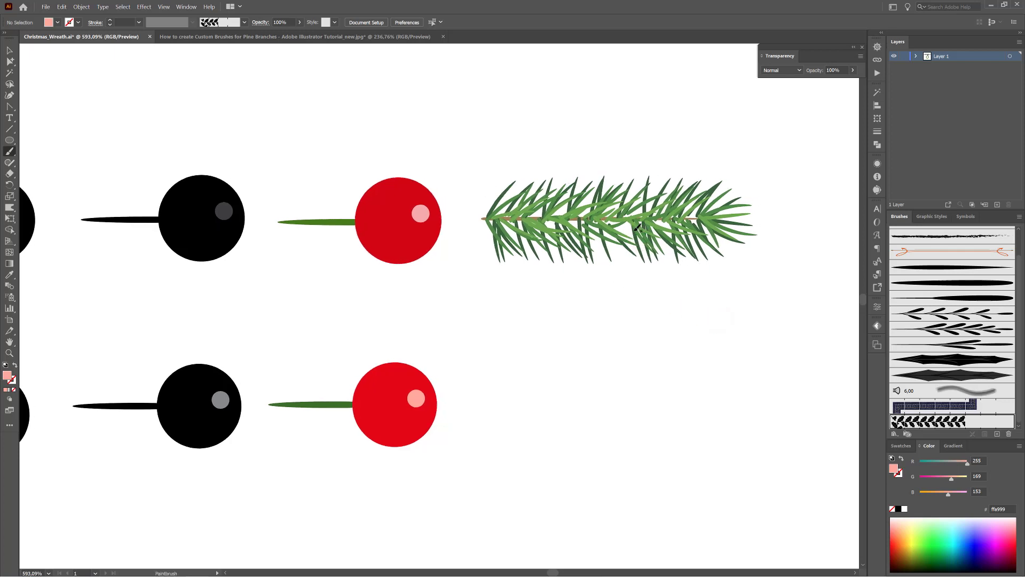
click(302, 37)
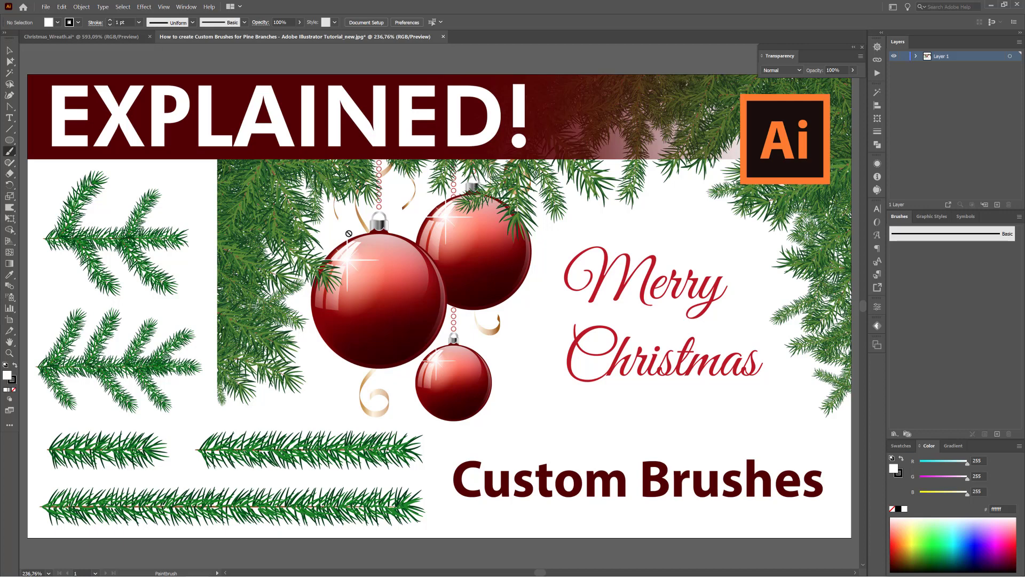
click(67, 36)
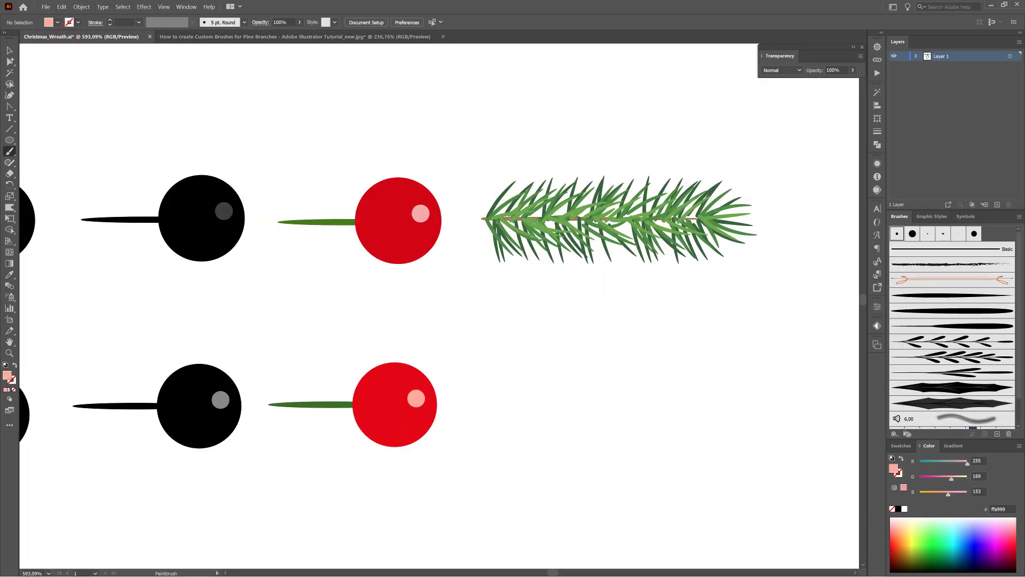
- Create an art brush from the pine branch, set to Scale Proportionately
click(9, 51)
mouse_move(514, 120)
mouse_down()
mouse_move(684, 319)
mouse_move(692, 309)
mouse_up()
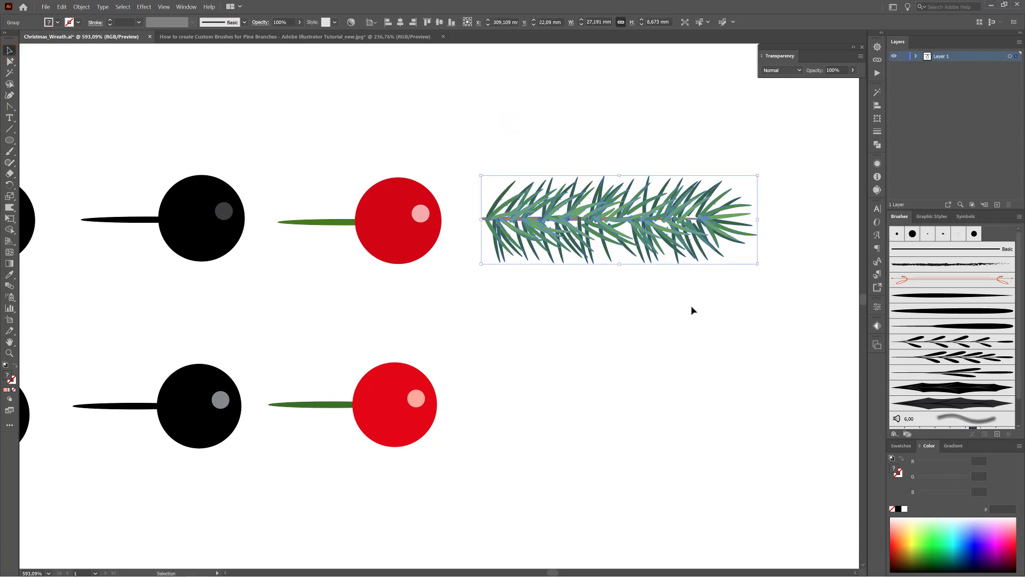
click(997, 433)
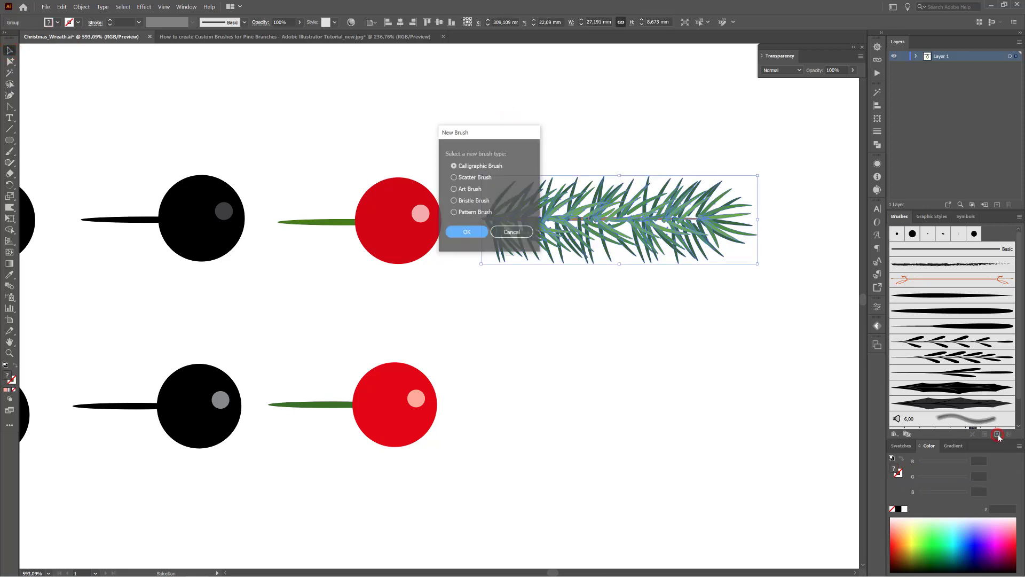
click(463, 190)
click(467, 231)
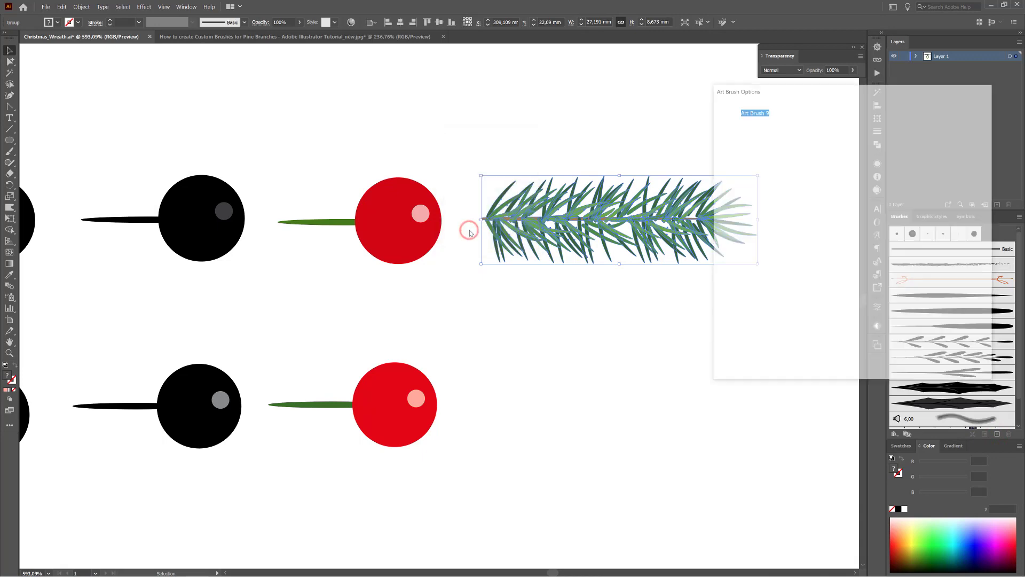
click(726, 156)
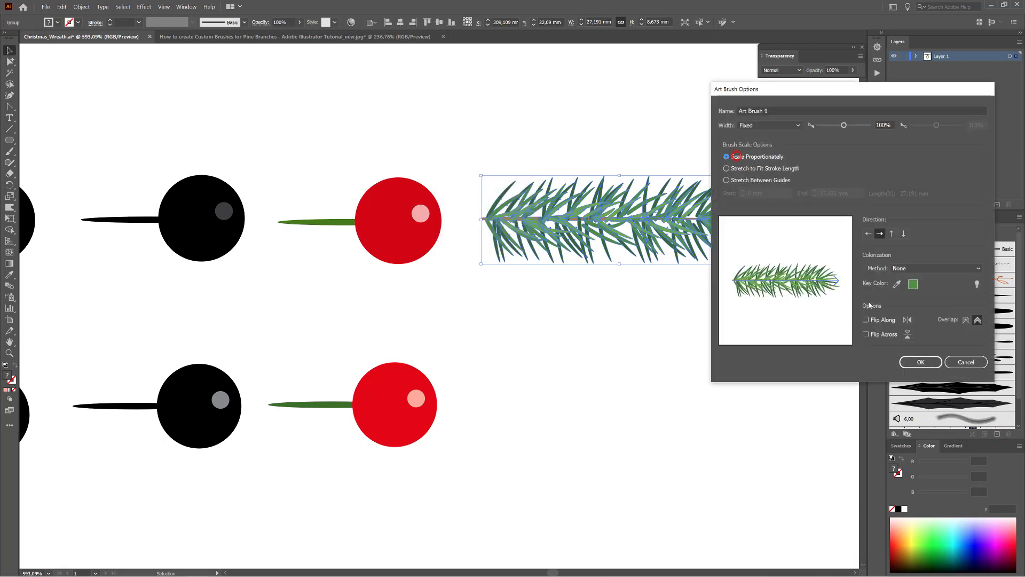
click(920, 362)
- Paint an upright pine branch below the samples with the pine brush, plus two side branches fanning out from its base
drag(692, 435, 578, 240)
click(557, 318)
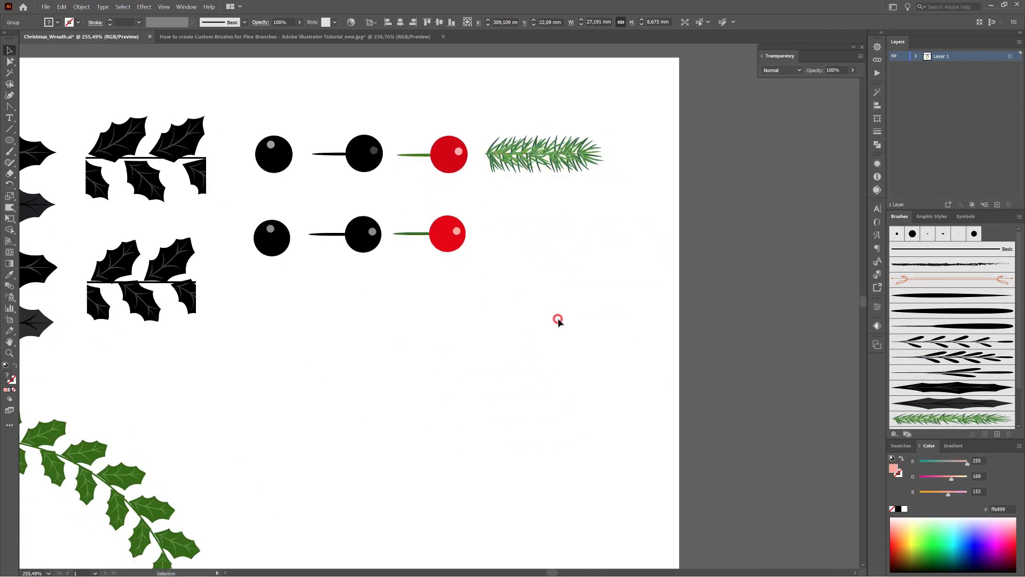
click(9, 153)
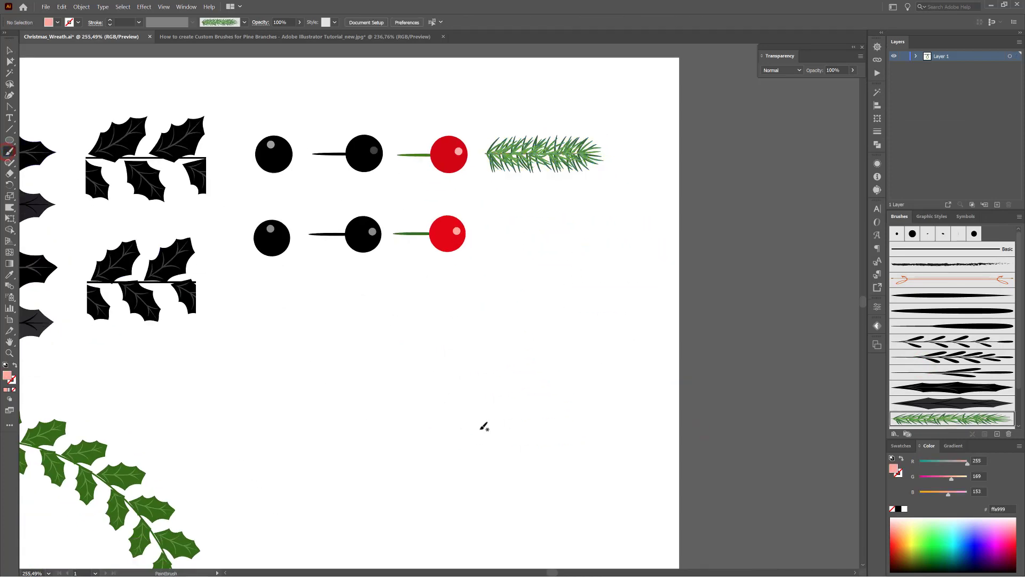
drag(506, 437, 508, 326)
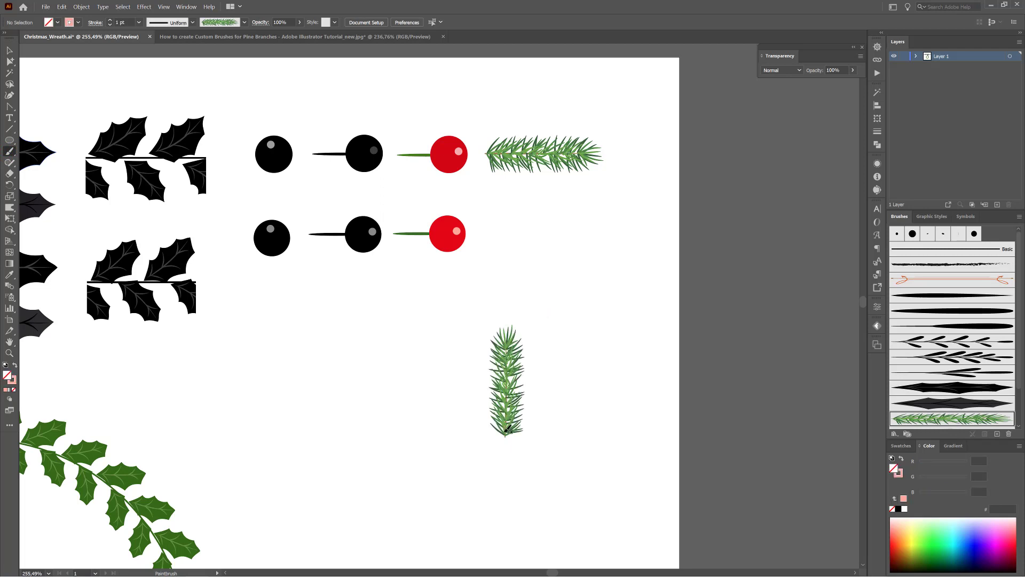
drag(506, 435, 548, 373)
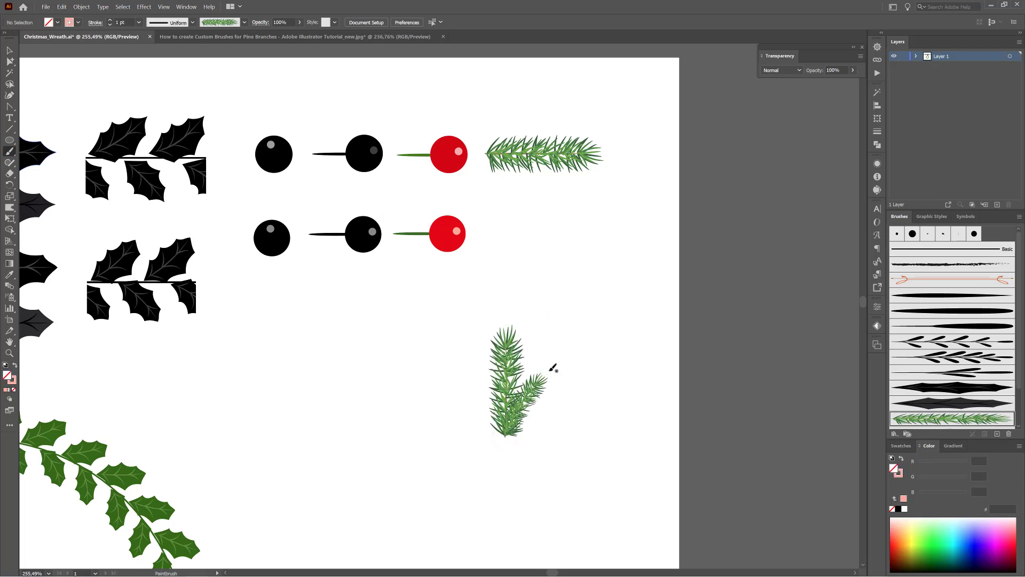
key(ctrl+z)
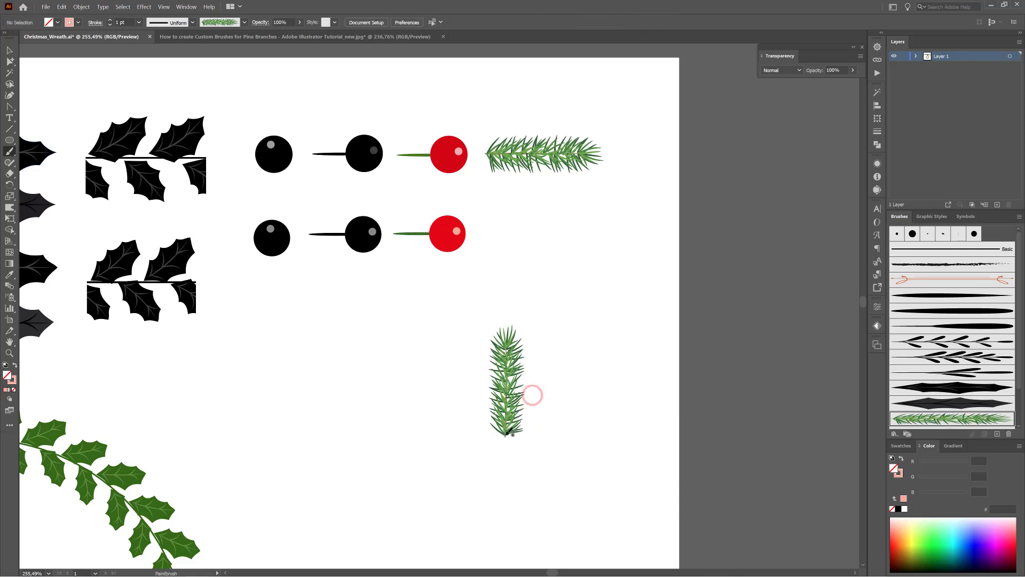
drag(504, 447, 569, 357)
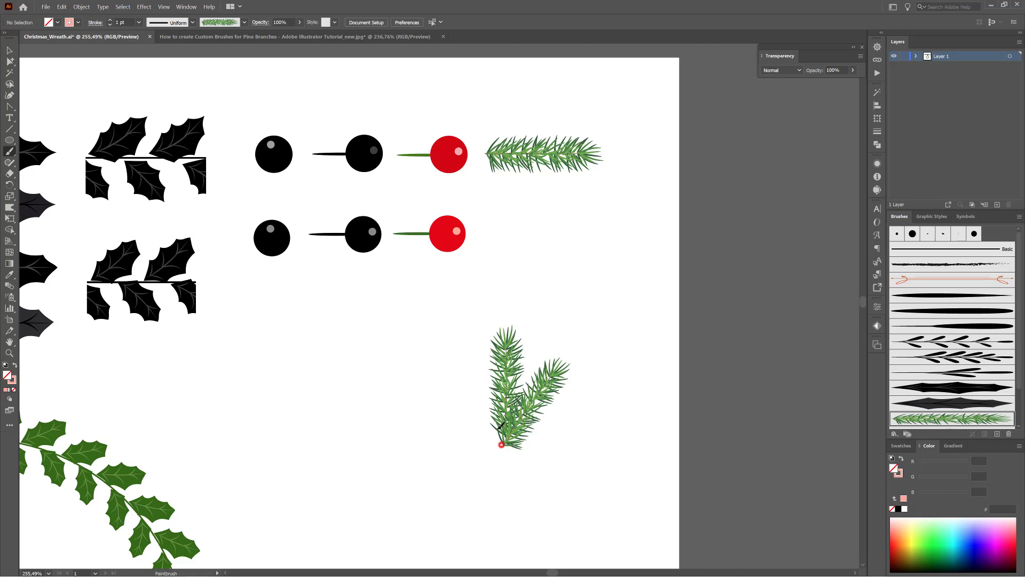
drag(498, 427, 466, 350)
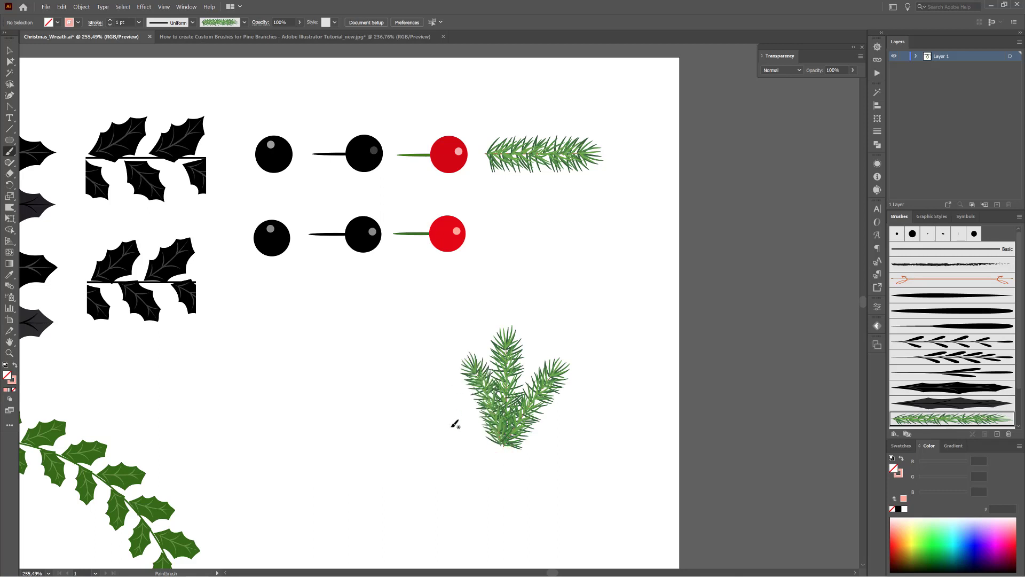
- Rotate the left side branch slightly outward and select all three painted pine branches
key(v)
click(483, 373)
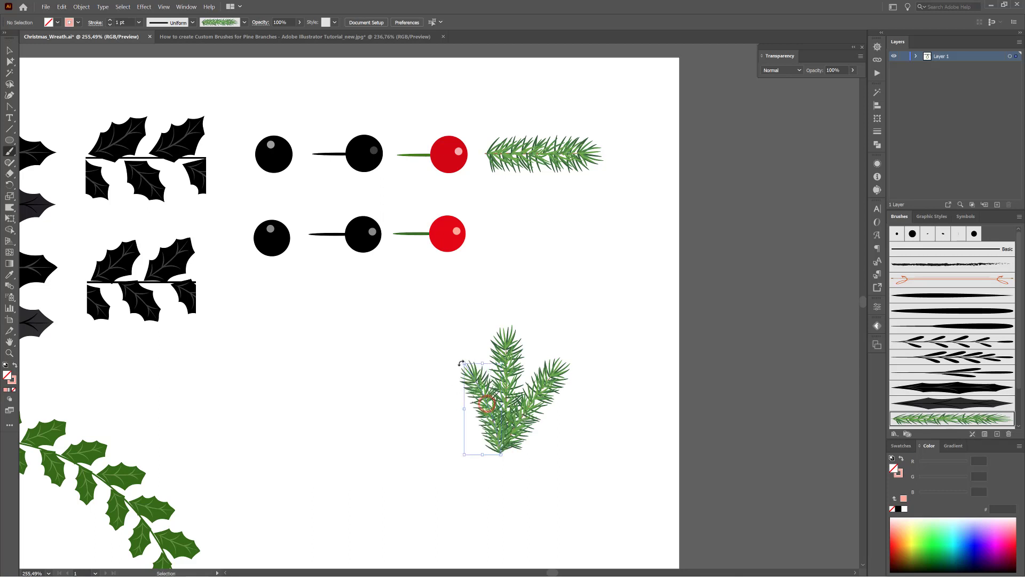
drag(462, 361, 455, 362)
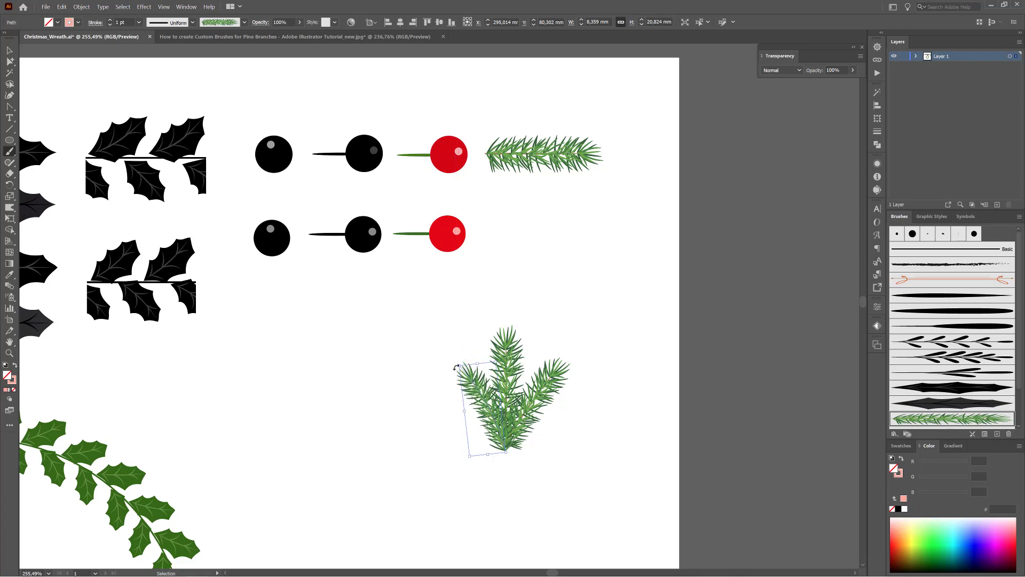
click(653, 425)
drag(396, 326, 656, 486)
key(b)
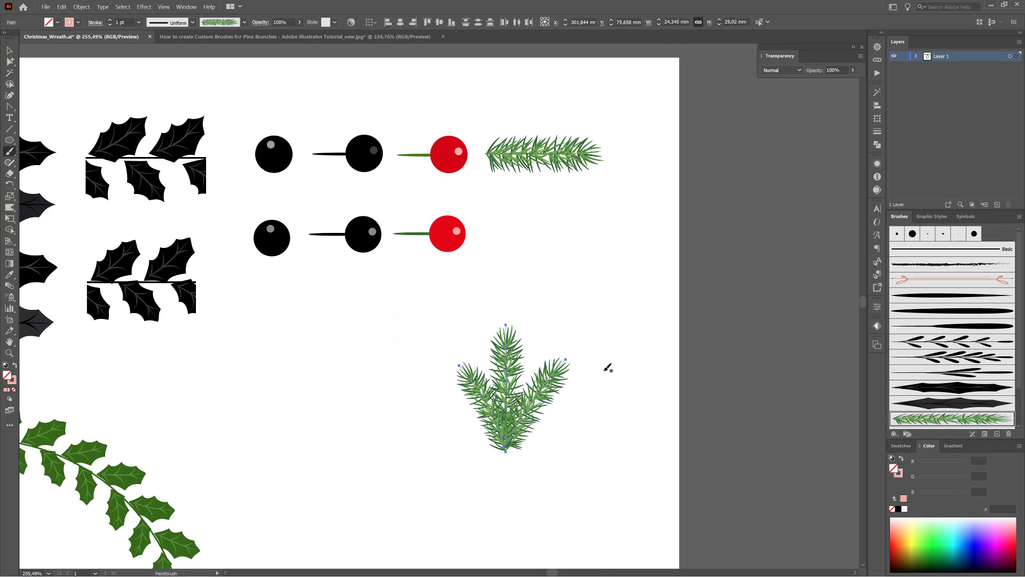
click(997, 434)
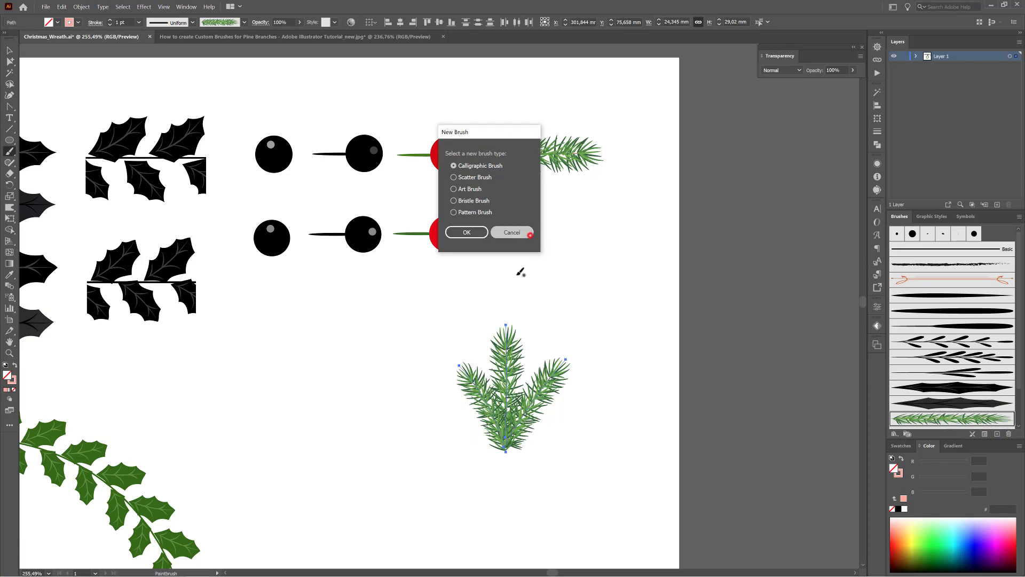
click(530, 234)
- Rotate the three pine branches 90 degrees clockwise and create an art brush from them, running left to right with Scale Proportionately
key(v)
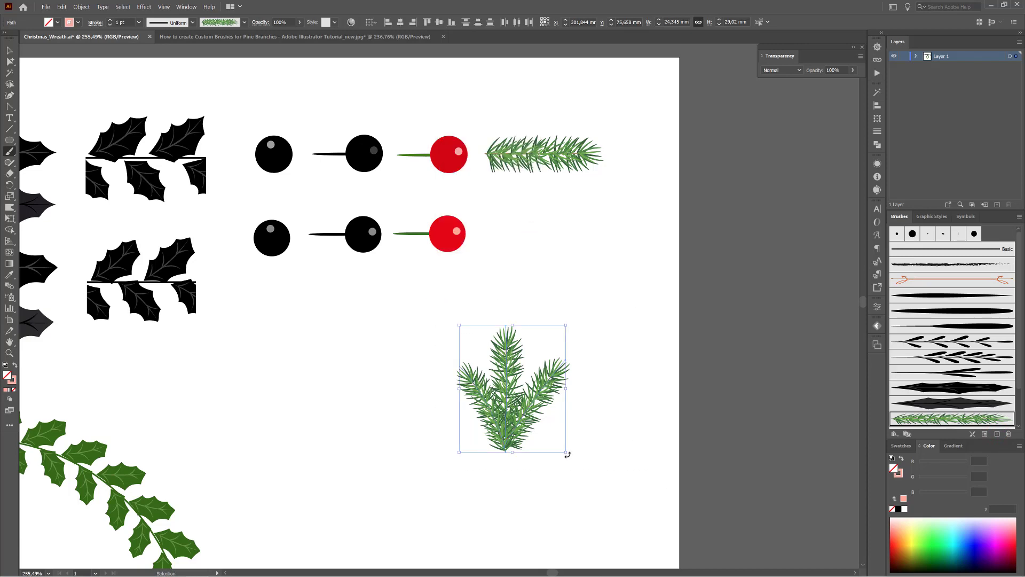
mouse_move(567, 454)
mouse_down()
mouse_move(440, 433)
mouse_move(452, 445)
mouse_up()
key(b)
click(997, 434)
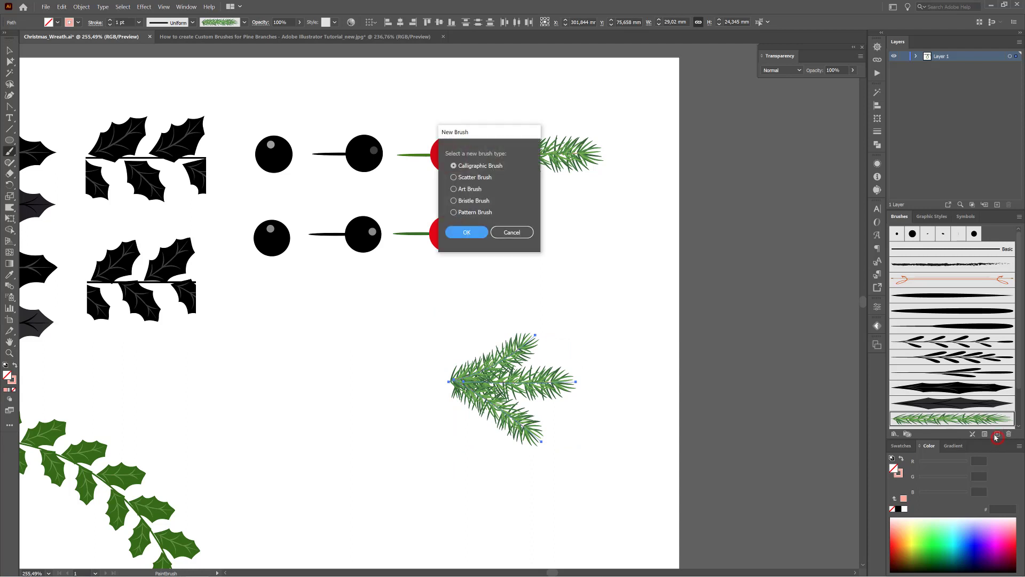
click(465, 192)
click(466, 233)
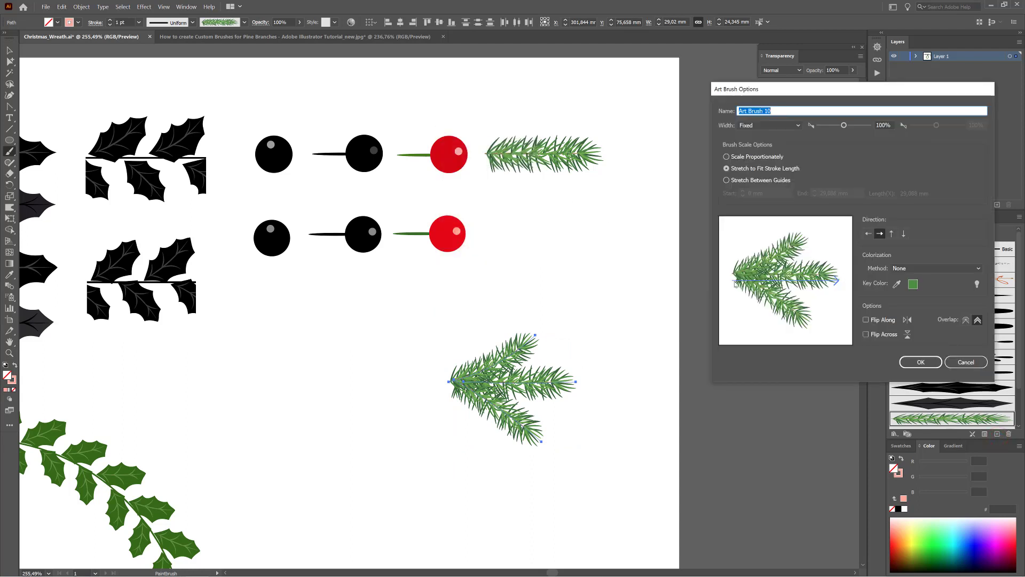
click(880, 234)
click(736, 157)
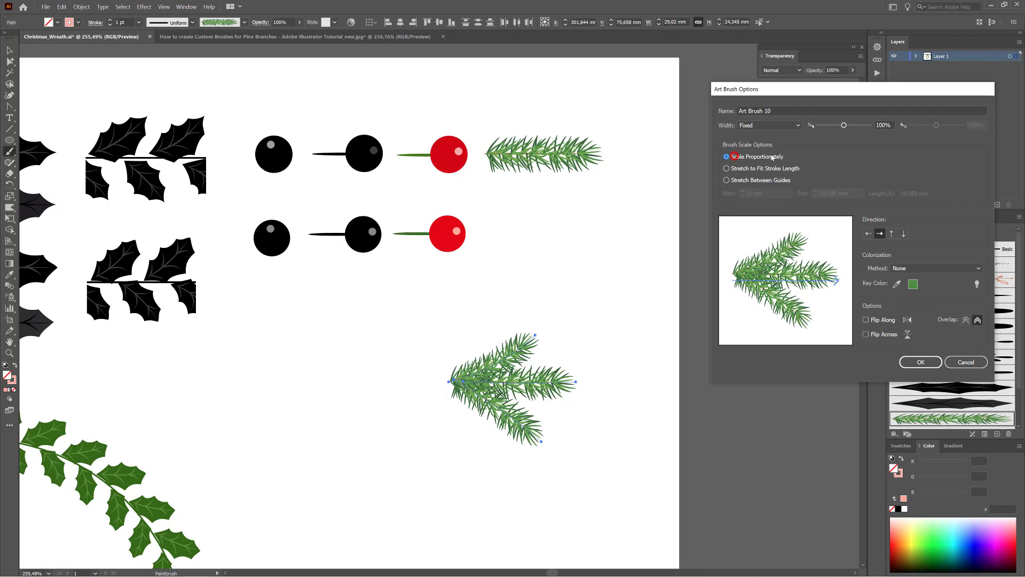
click(929, 361)
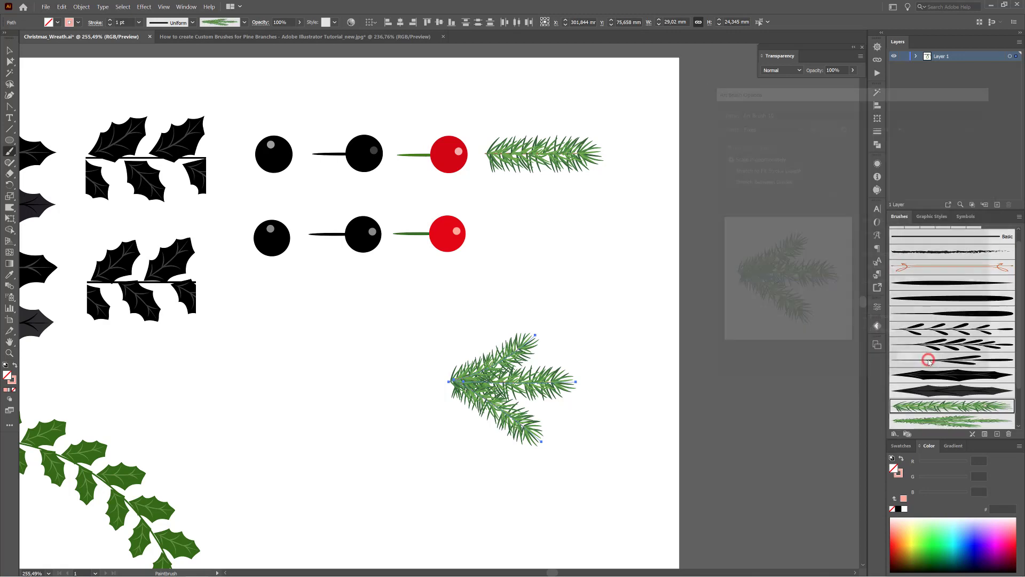
- Move the three-branch pine cluster directly beneath the single pine branch
alt+click(622, 356)
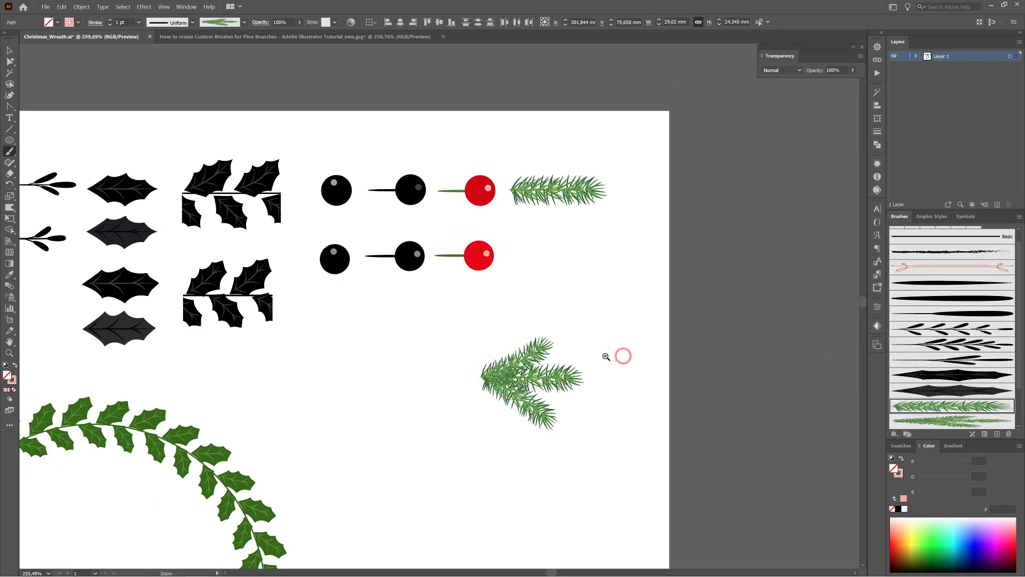
drag(531, 358, 569, 249)
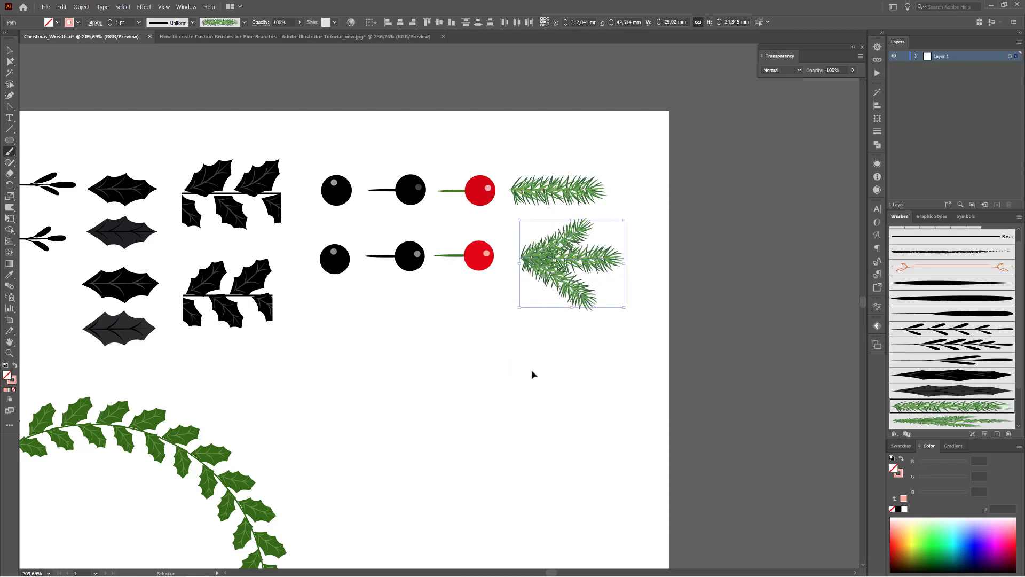
- Delete the green holly wreath from the middle of the artboard
drag(454, 355, 626, 318)
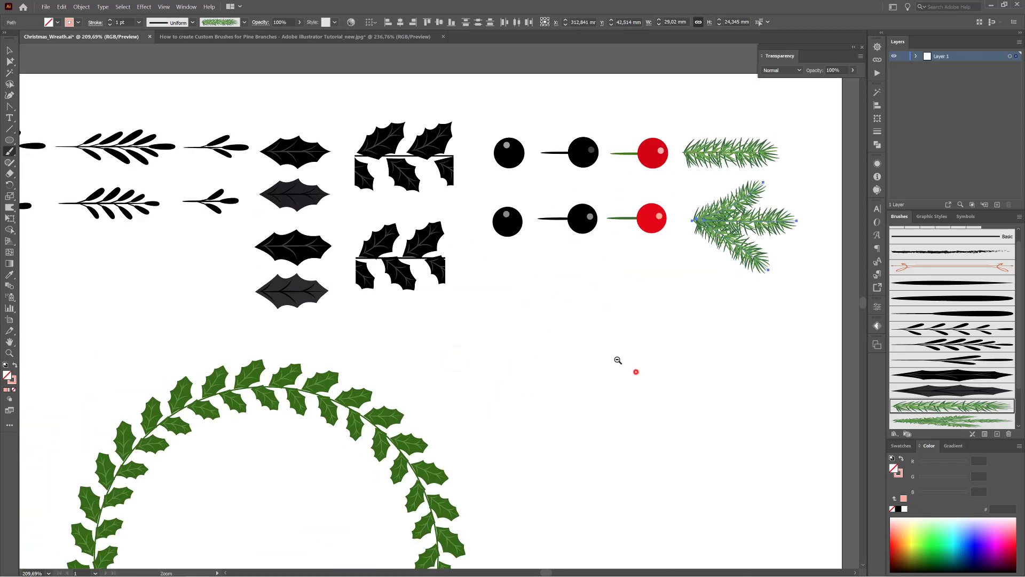
mouse_move(618, 361)
mouse_down()
mouse_move(604, 368)
mouse_move(614, 295)
mouse_move(650, 247)
mouse_move(668, 248)
mouse_move(652, 251)
mouse_up()
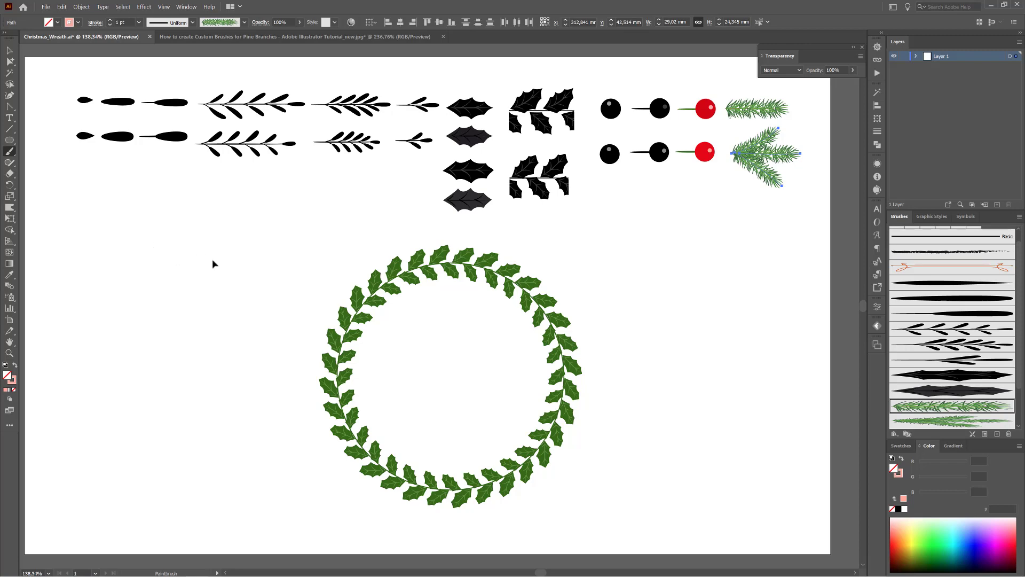
drag(226, 262, 665, 460)
key(Delete)
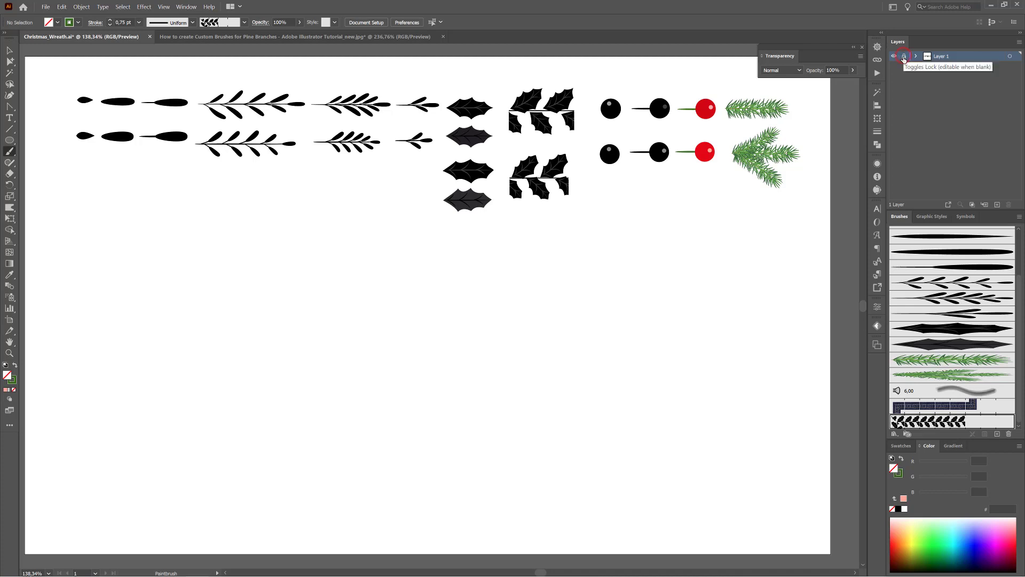
- Lock and hide Layer 1 and add a new layer above it
click(999, 205)
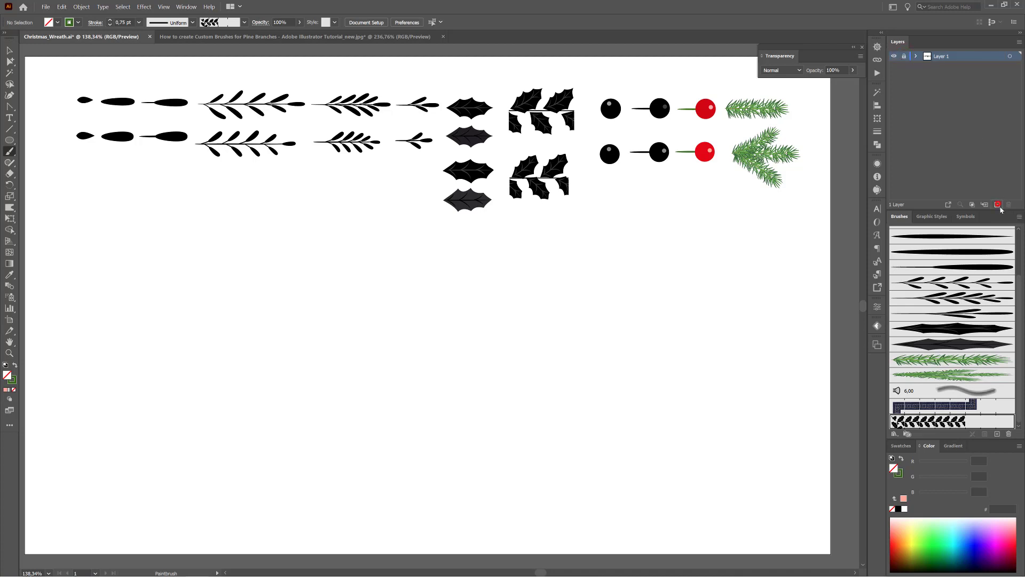
click(895, 66)
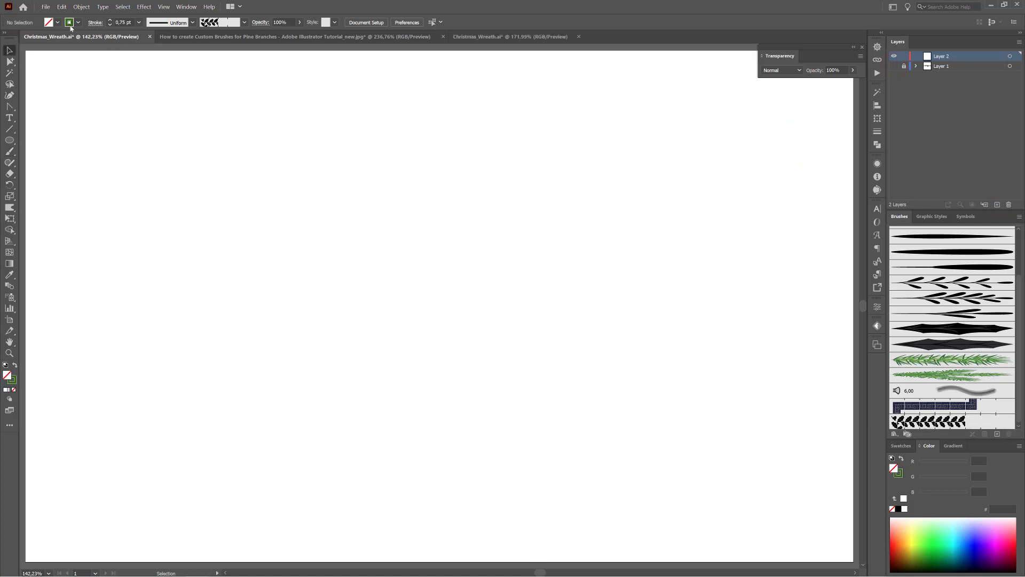
- Paste the finished reference wreath onto the new layer and move it to the left half of the artboard
click(62, 7)
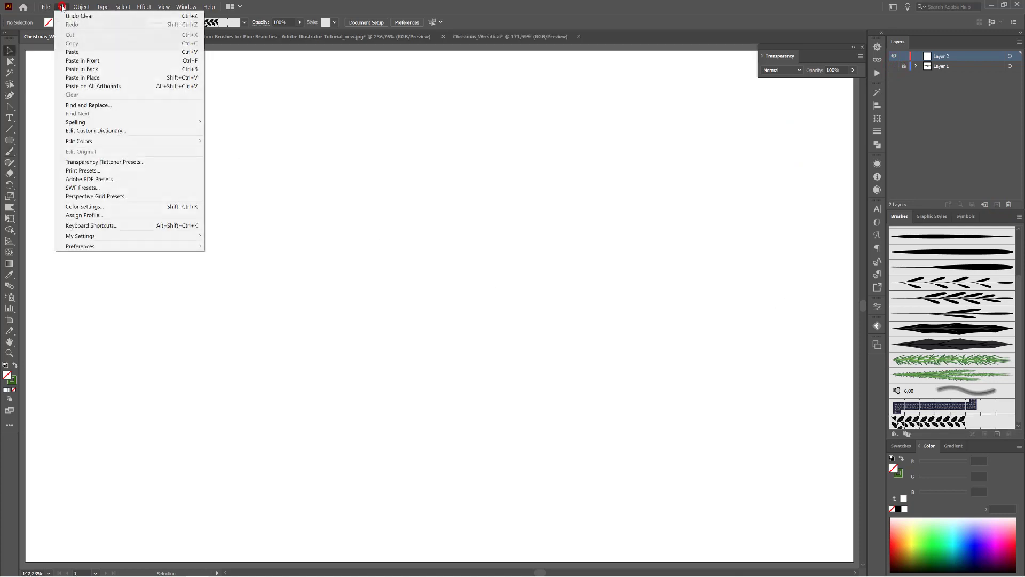
click(75, 52)
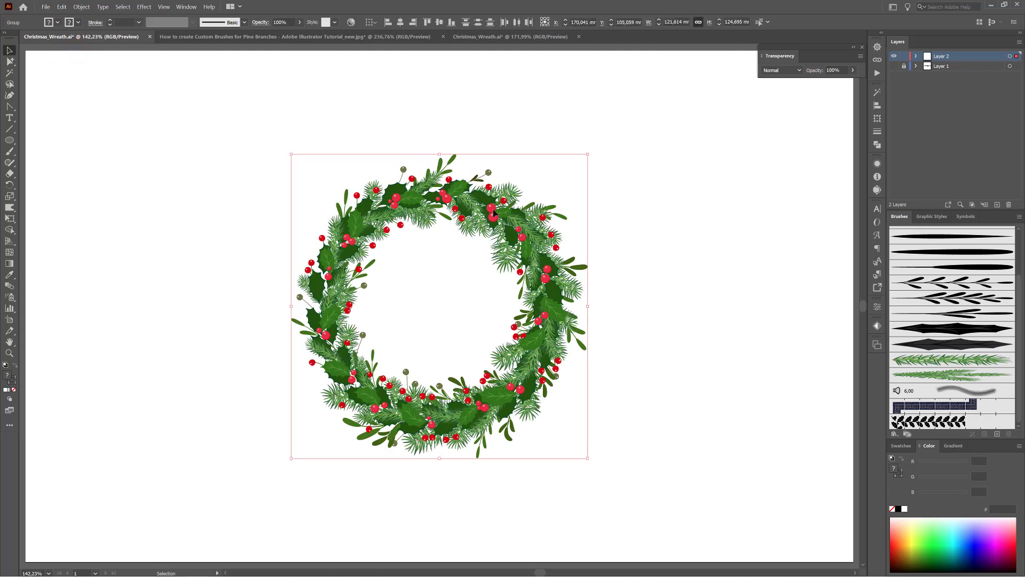
drag(488, 203, 270, 206)
click(552, 209)
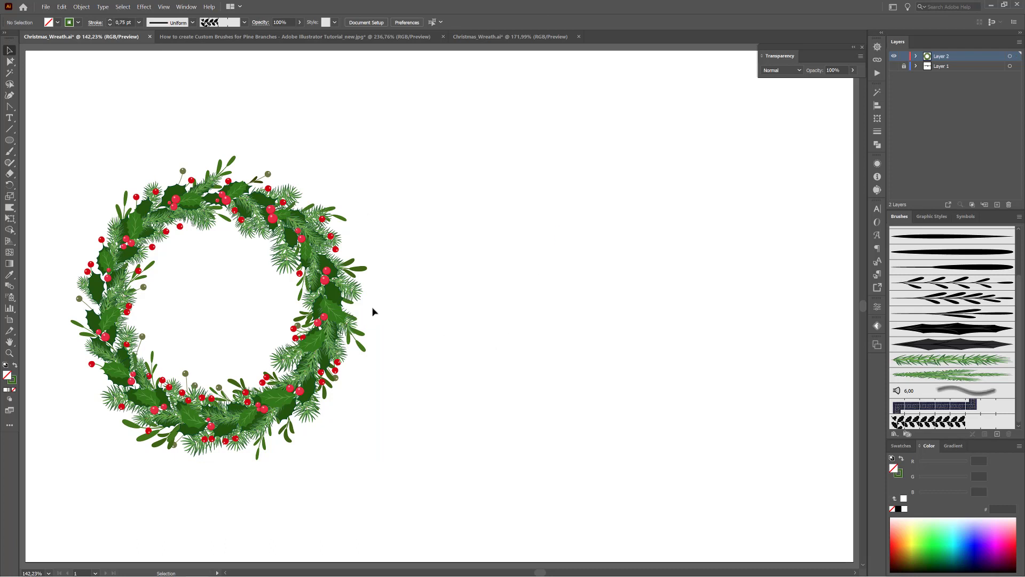
- Draw a circle about 104 mm in diameter with a green stroke and no fill, to the right of the reference wreath
click(9, 141)
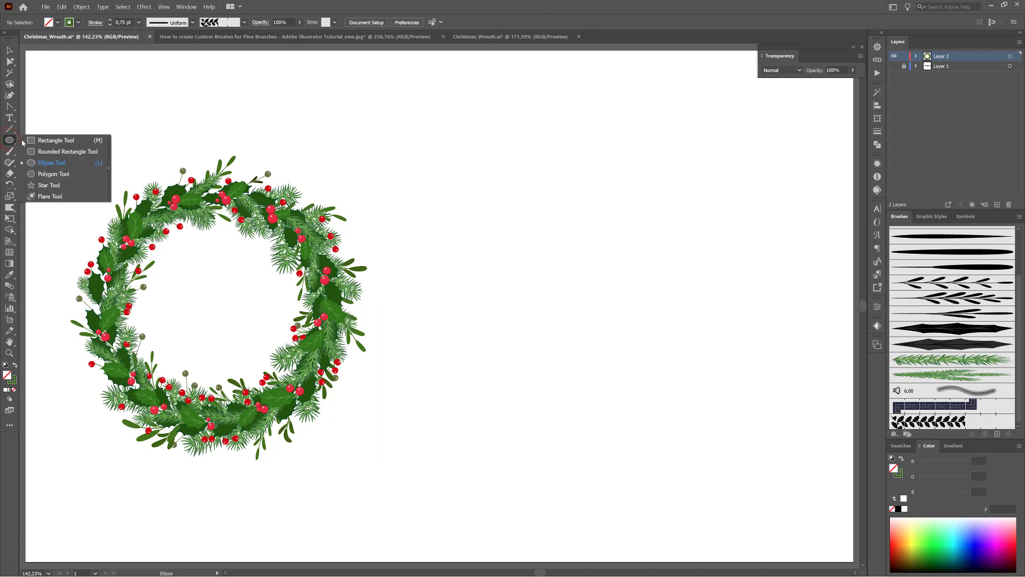
click(49, 162)
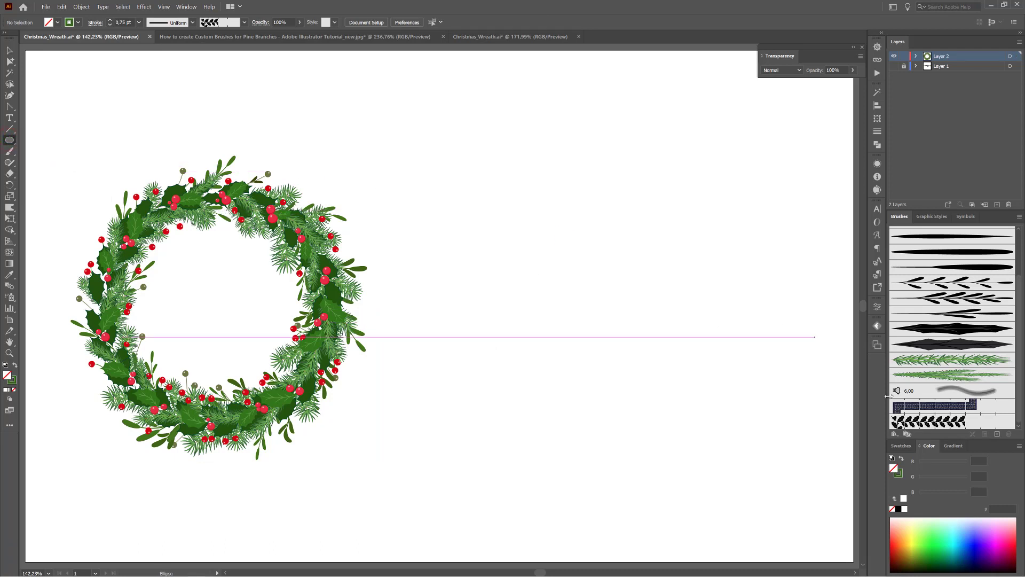
click(902, 475)
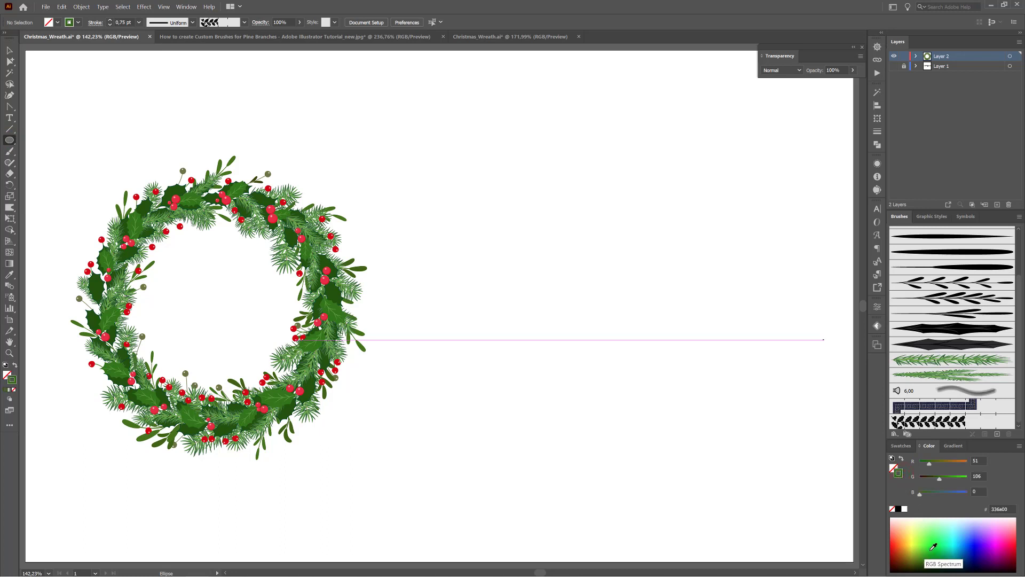
drag(459, 196, 712, 432)
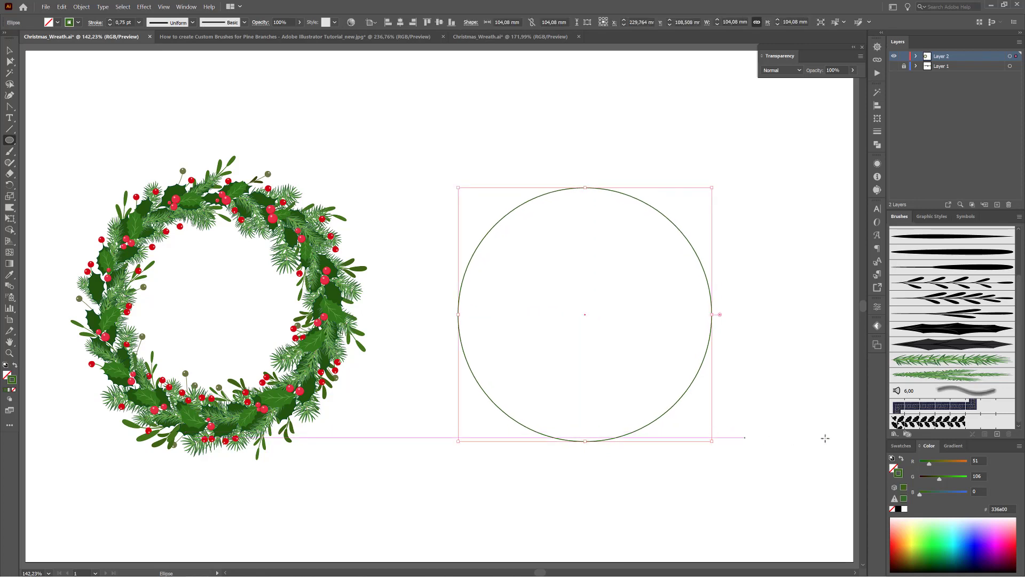
- Apply the holly pattern brush to the circle with a 1.1 pt stroke and activate the Paintbrush tool
click(920, 422)
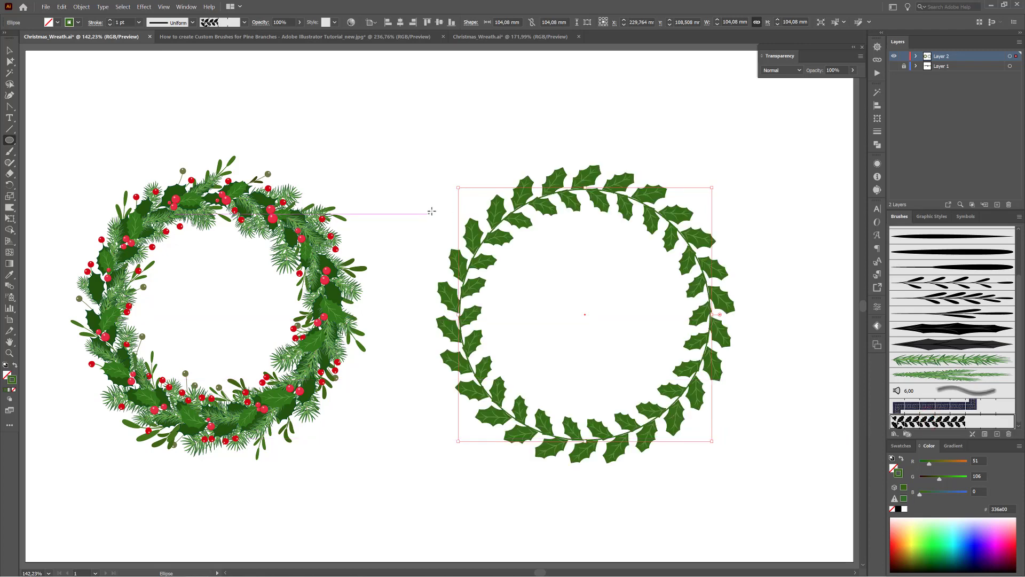
click(110, 25)
click(110, 24)
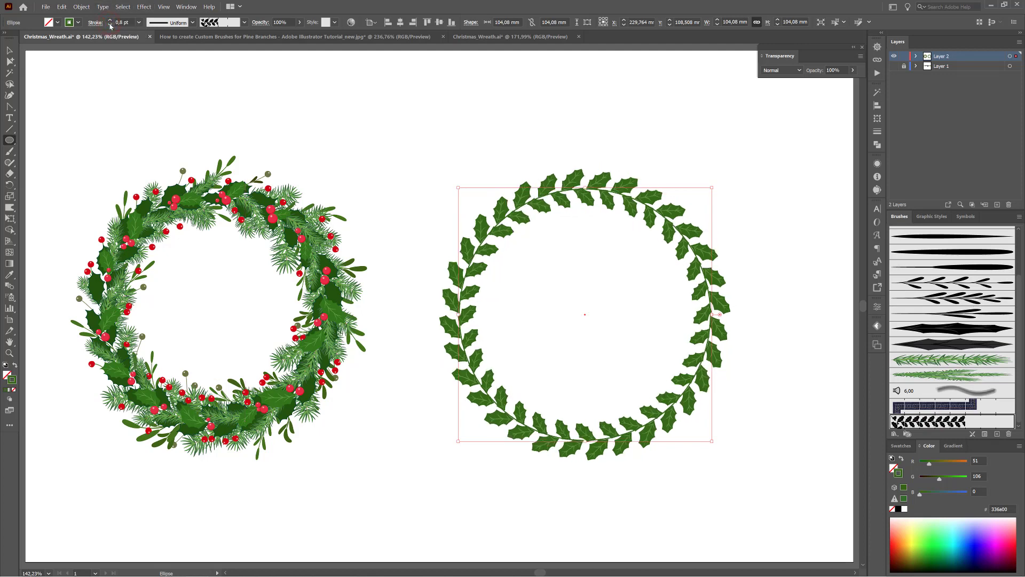
click(110, 20)
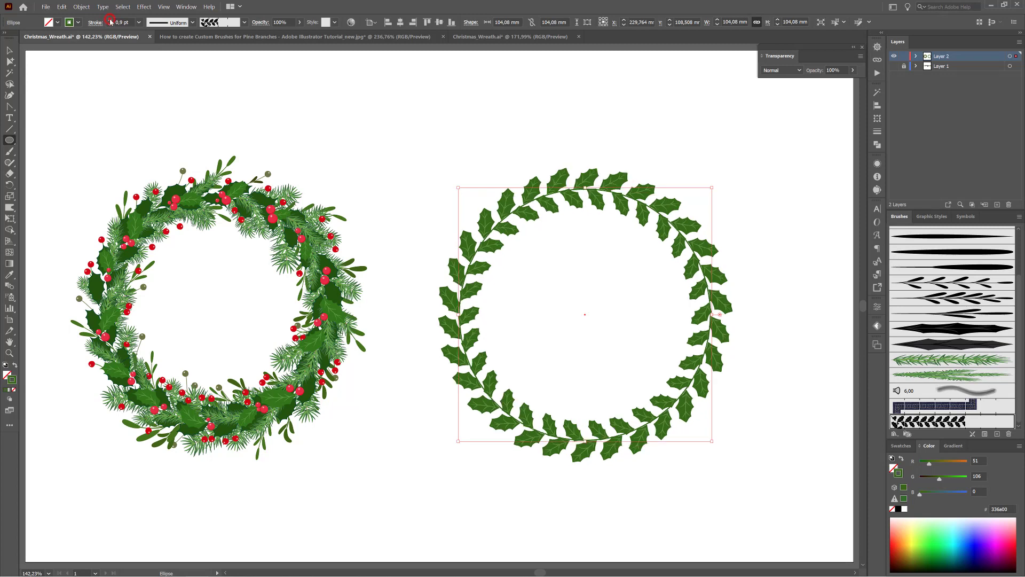
click(110, 21)
click(110, 24)
click(110, 20)
click(110, 20)
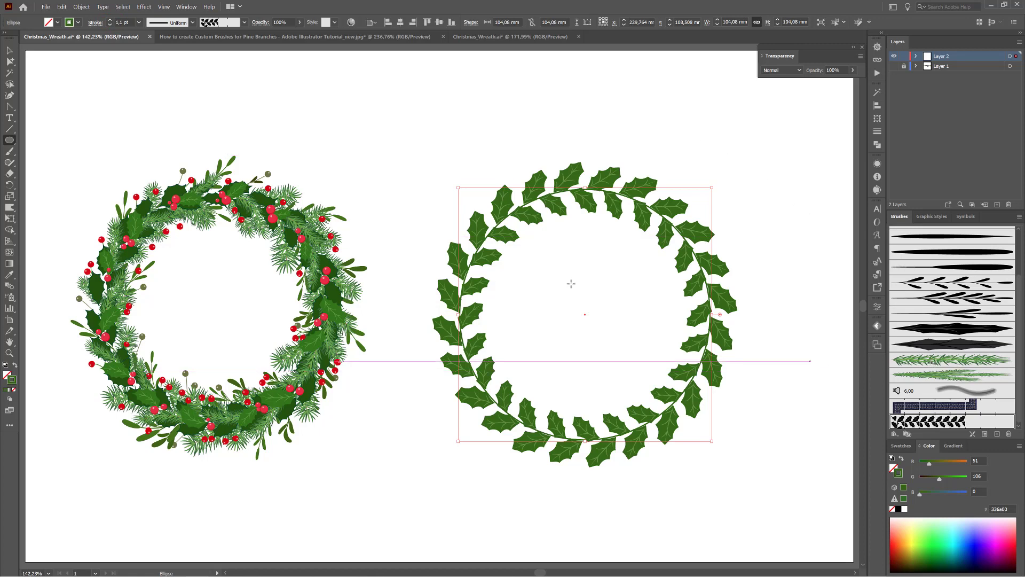
click(11, 153)
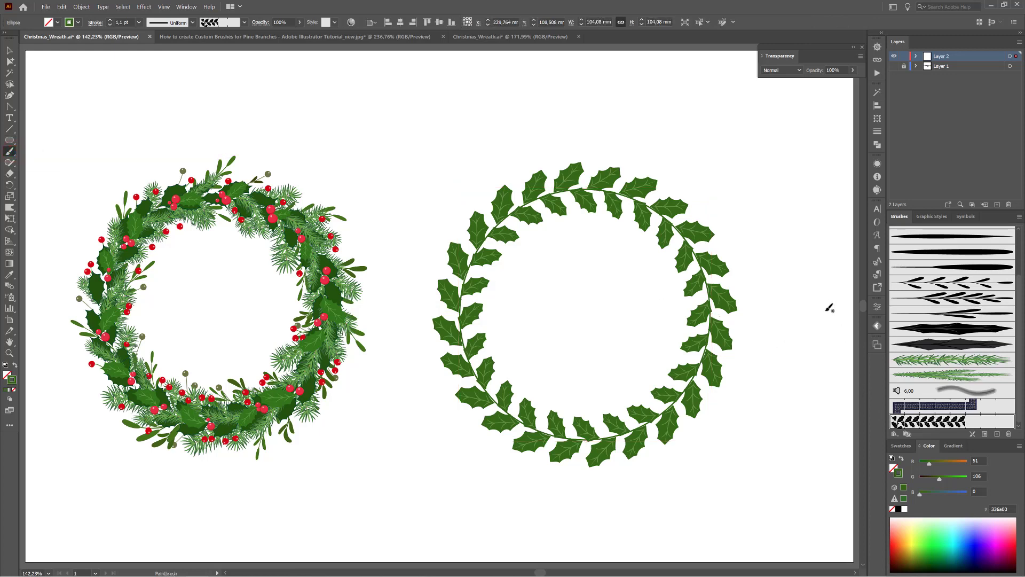
click(936, 363)
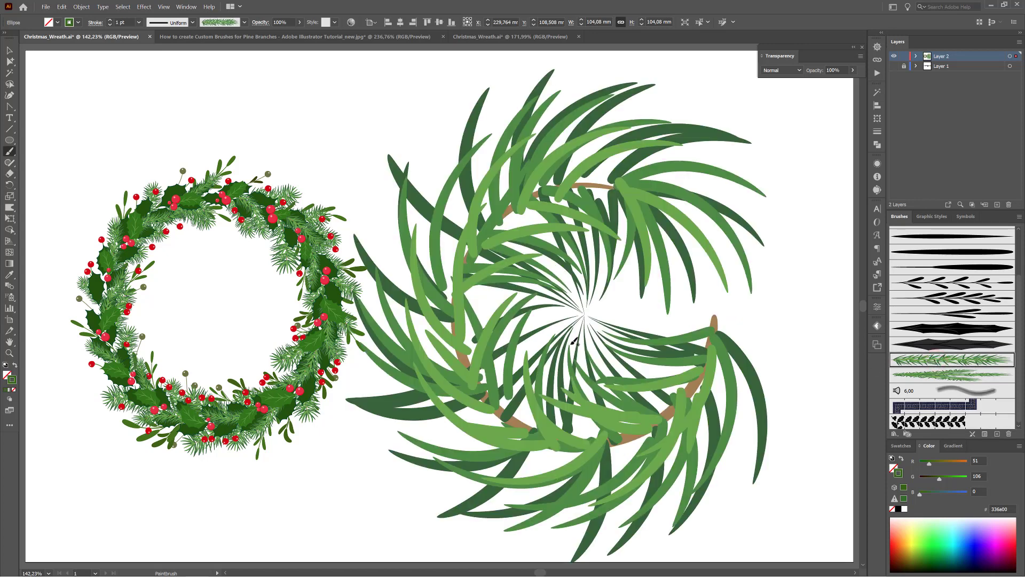
click(82, 8)
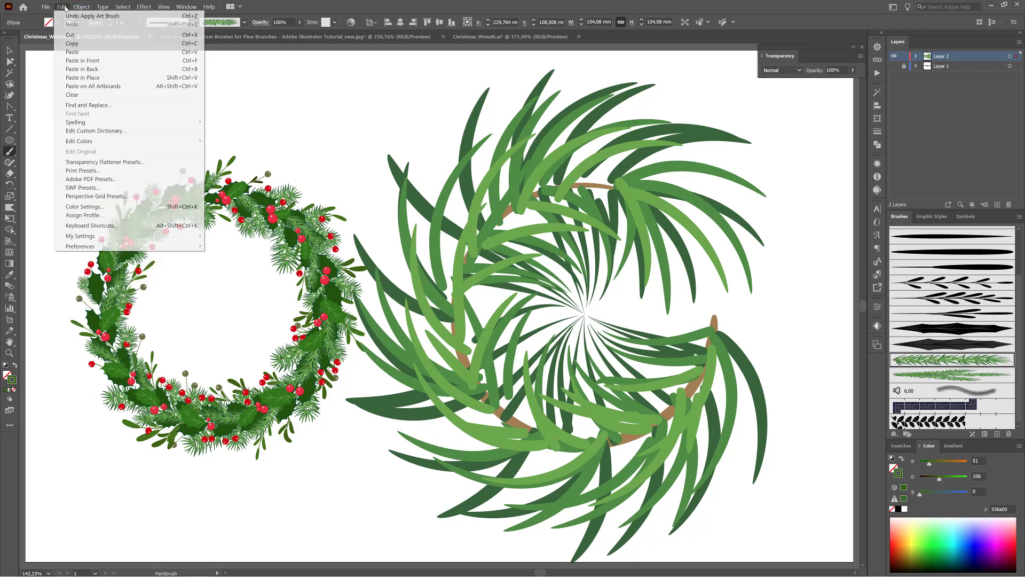
click(67, 16)
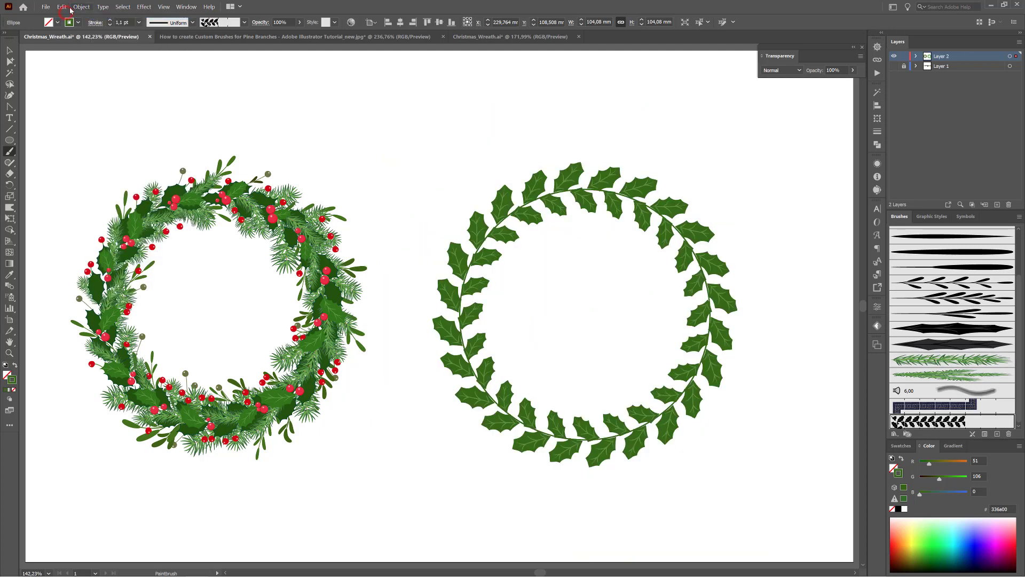
- Deselect the circle and paint short pine sprigs around the inside and outside of the holly ring with the single pine branch brush at 1 pt
click(117, 8)
click(140, 33)
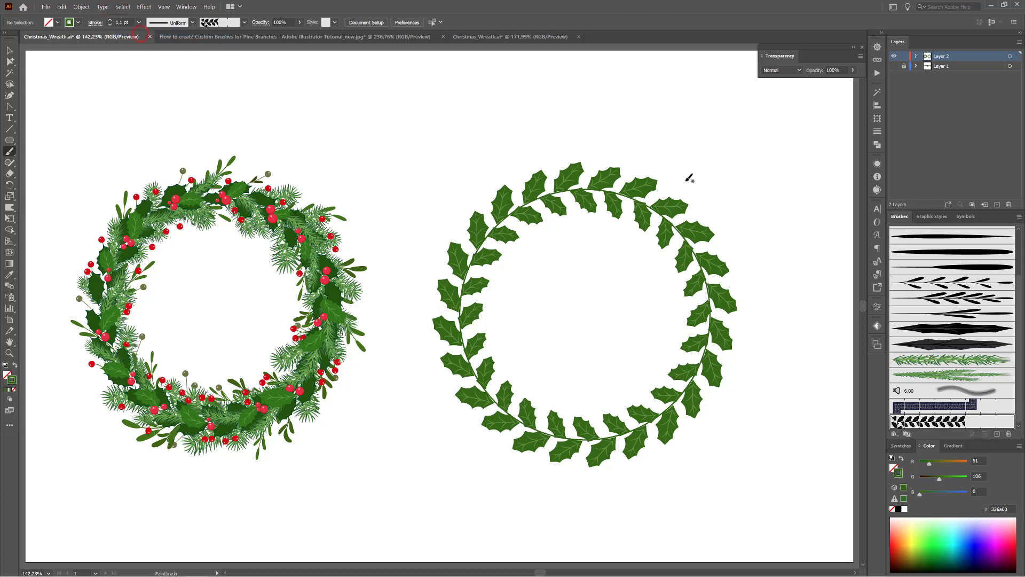
click(956, 361)
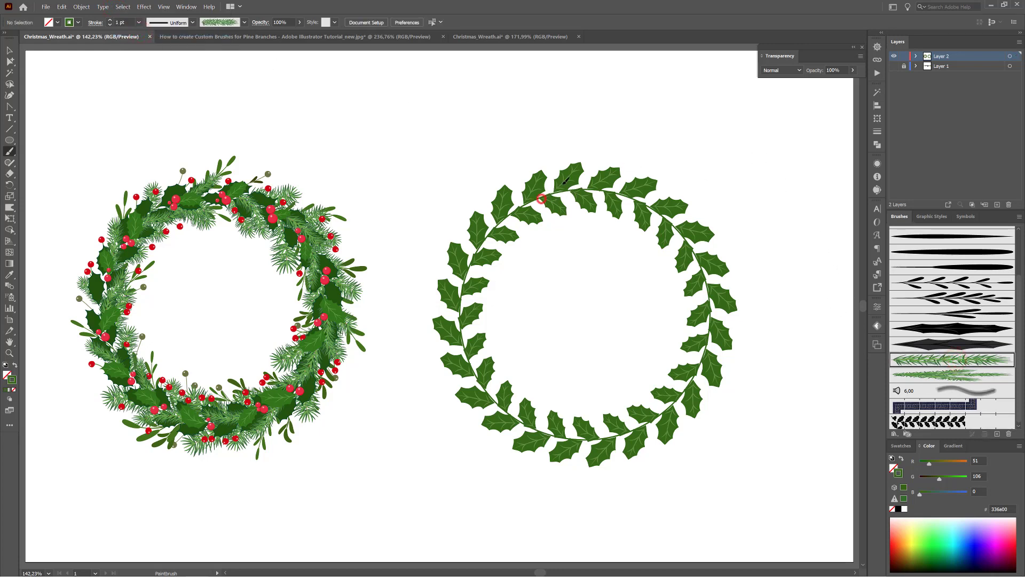
mouse_move(539, 202)
mouse_down()
mouse_move(579, 167)
mouse_move(613, 189)
mouse_move(661, 170)
mouse_up()
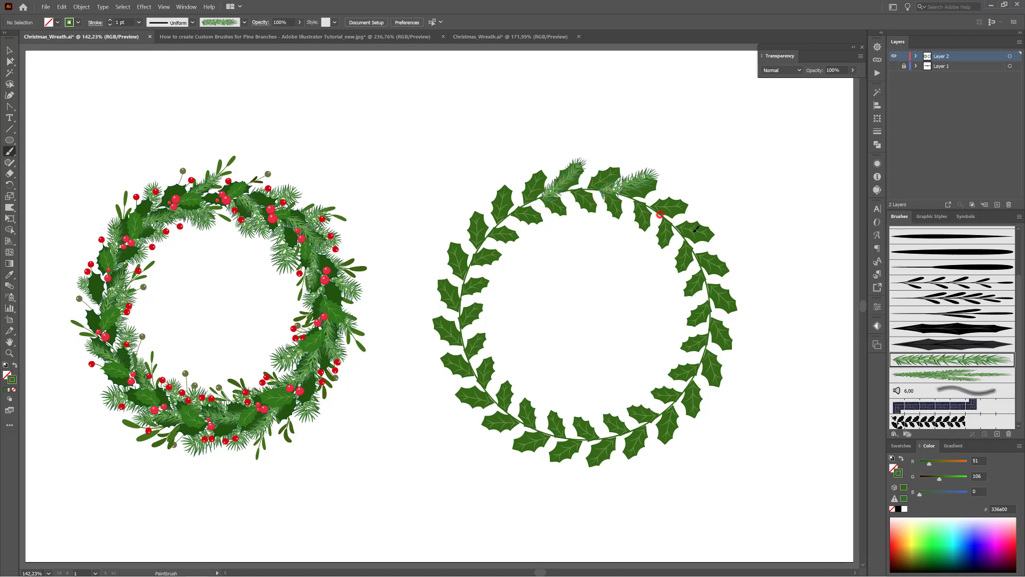
mouse_move(696, 229)
mouse_down()
mouse_move(731, 250)
mouse_move(679, 320)
mouse_up()
mouse_move(712, 354)
mouse_down()
mouse_move(733, 410)
mouse_move(711, 416)
mouse_move(668, 398)
mouse_move(635, 408)
mouse_move(580, 476)
mouse_move(531, 387)
mouse_move(503, 420)
mouse_move(449, 412)
mouse_move(487, 315)
mouse_up()
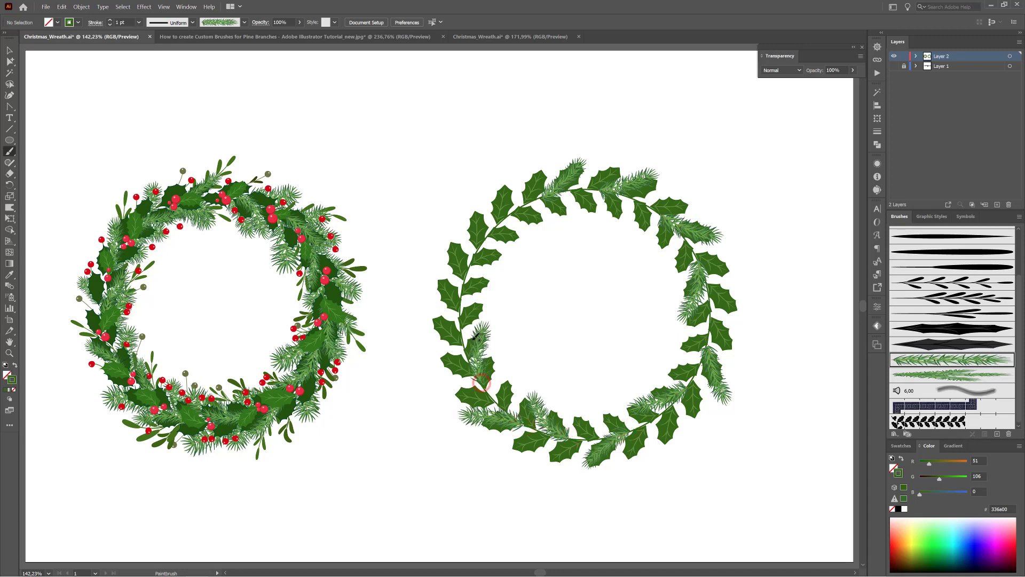
drag(424, 301, 423, 302)
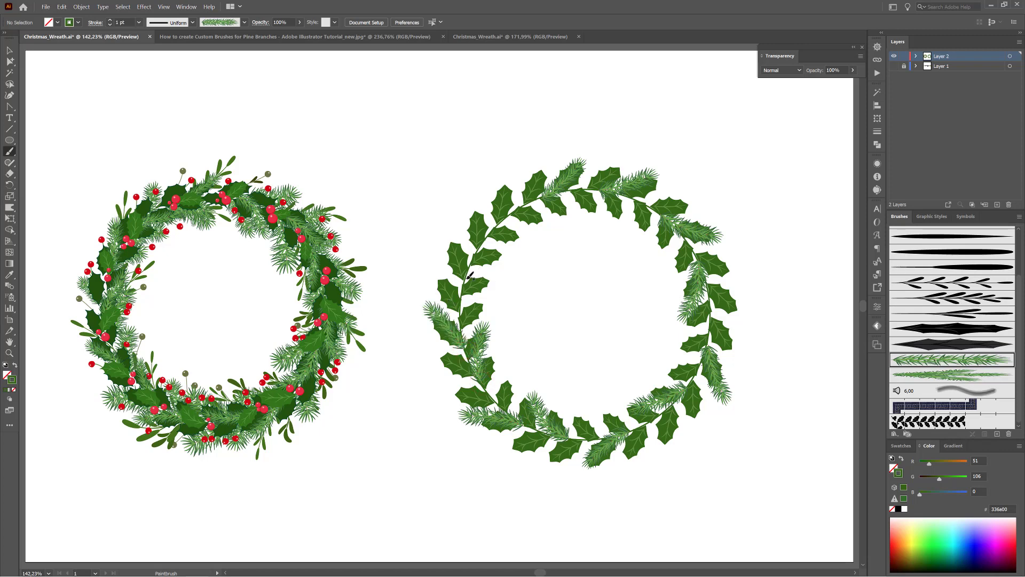
drag(467, 277, 523, 234)
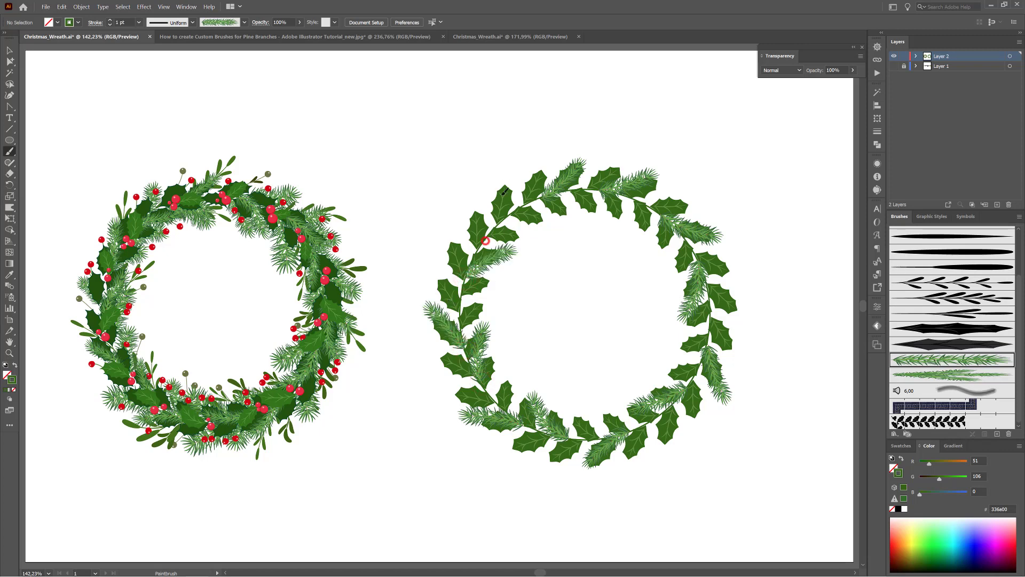
mouse_move(505, 190)
mouse_down()
mouse_move(591, 223)
mouse_move(634, 203)
mouse_move(647, 259)
mouse_move(680, 262)
mouse_move(662, 292)
mouse_up()
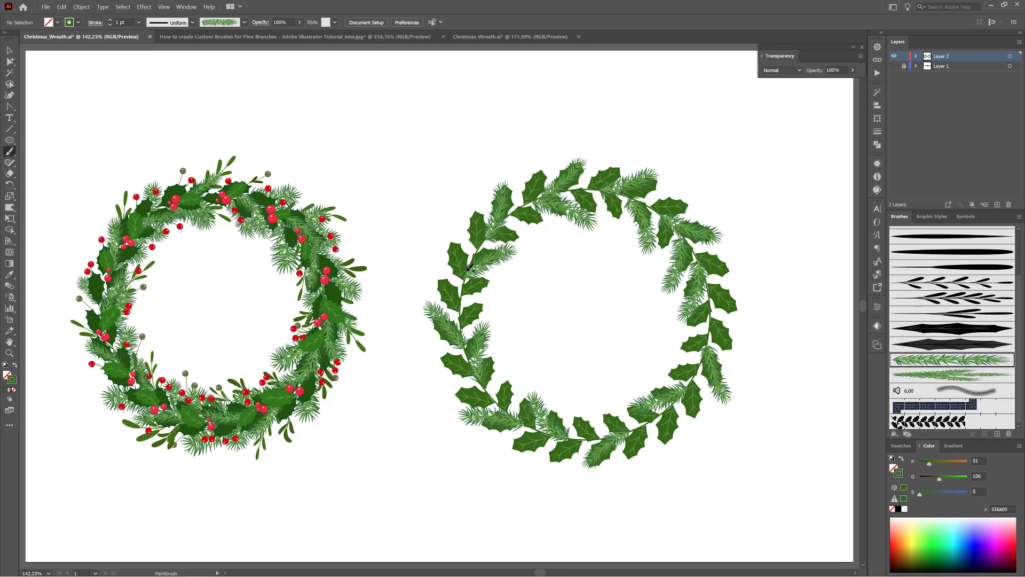
drag(470, 268, 459, 213)
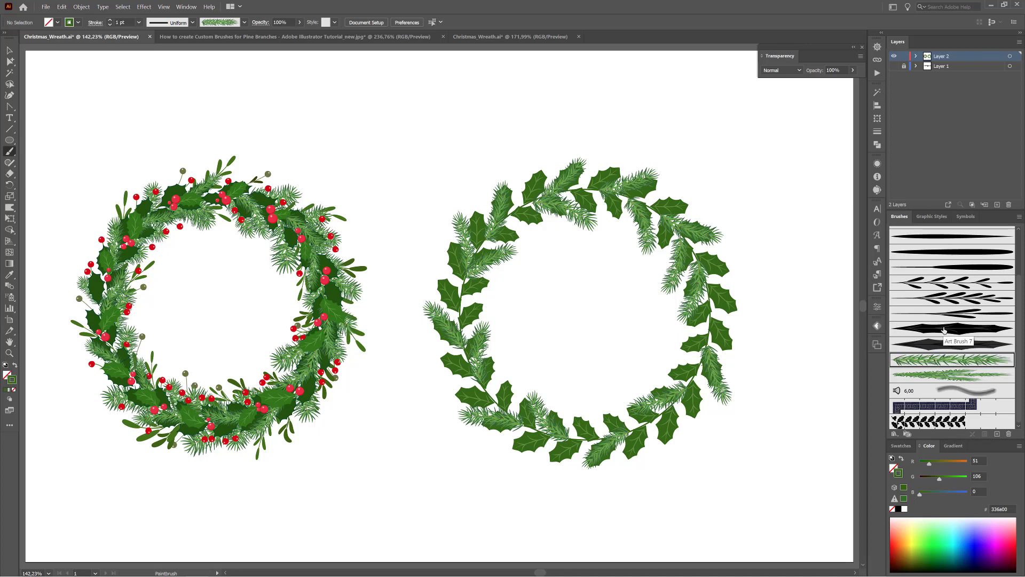
- Paint a test leaf with the lower holly leaf art brush, set its stroke color to green #216100, and delete the test leaf
click(943, 344)
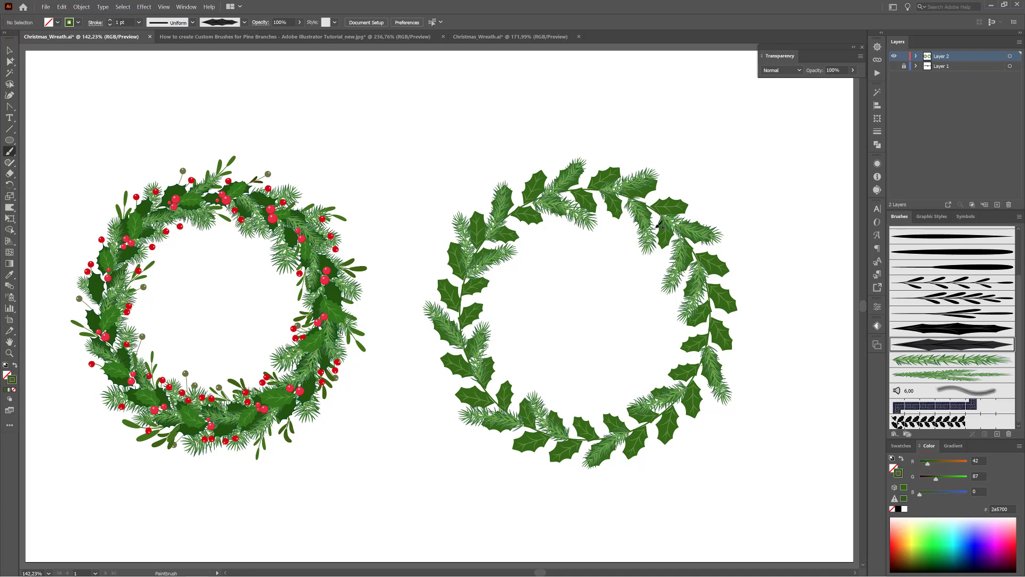
mouse_move(641, 199)
mouse_down()
mouse_move(690, 194)
mouse_move(676, 198)
mouse_move(716, 241)
mouse_move(782, 283)
mouse_up()
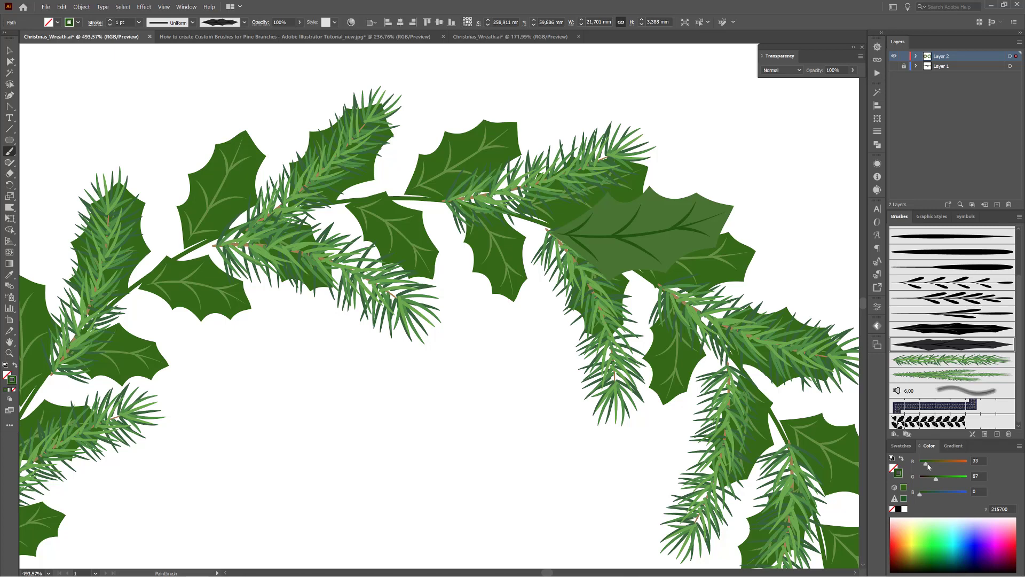
click(938, 481)
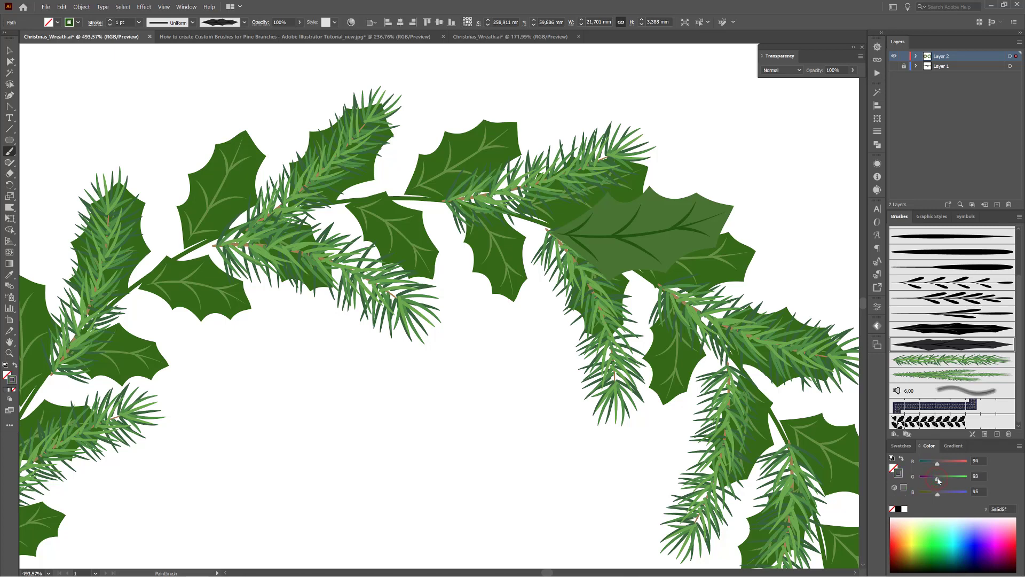
key(ctrl+z)
drag(694, 377, 662, 377)
drag(735, 530, 649, 388)
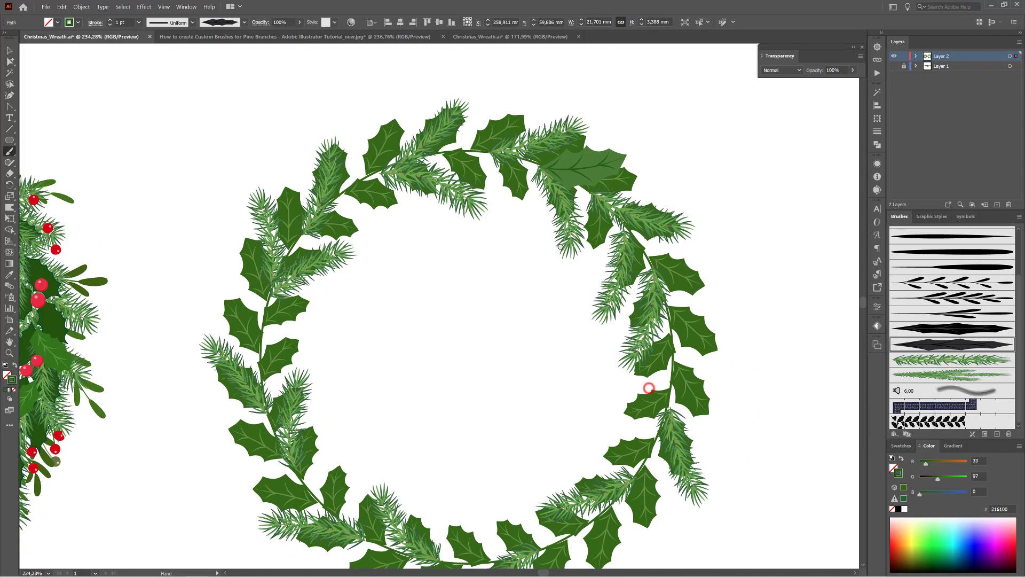
drag(602, 171, 625, 170)
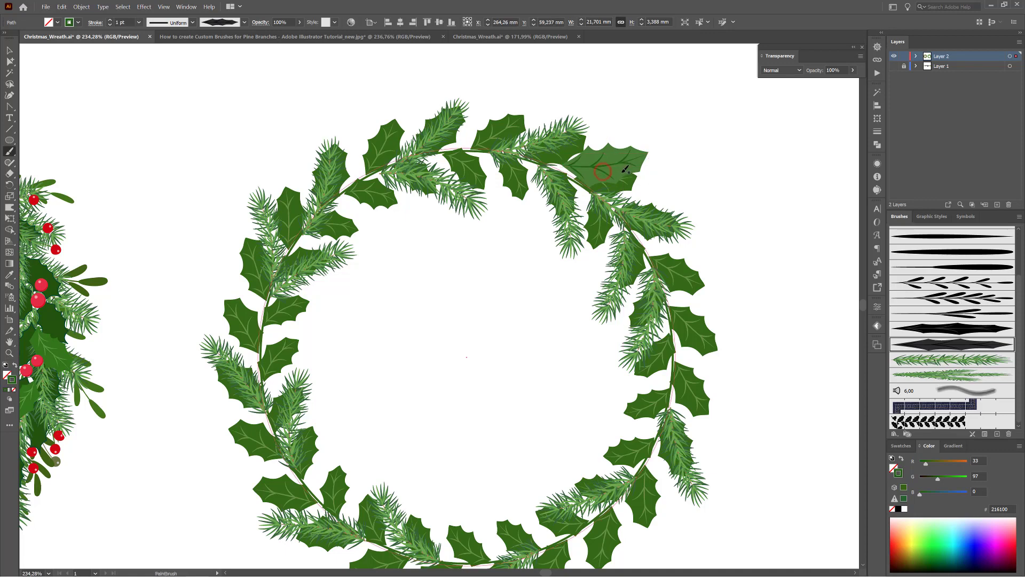
key(Delete)
- Paint green #216100 holly leaves over the pine sprigs and gaps all around the new wreath
drag(631, 300, 595, 275)
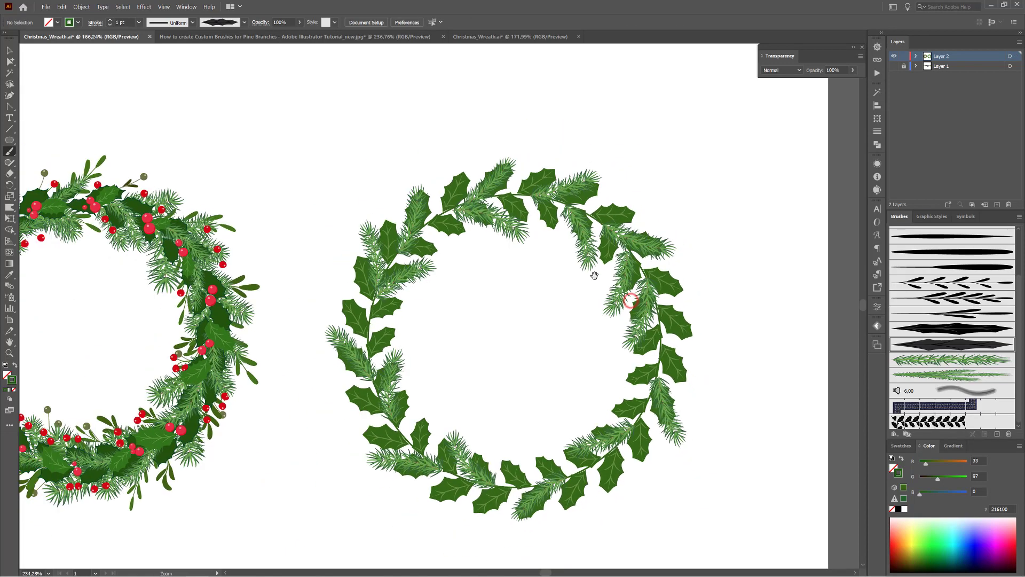
drag(580, 242, 671, 261)
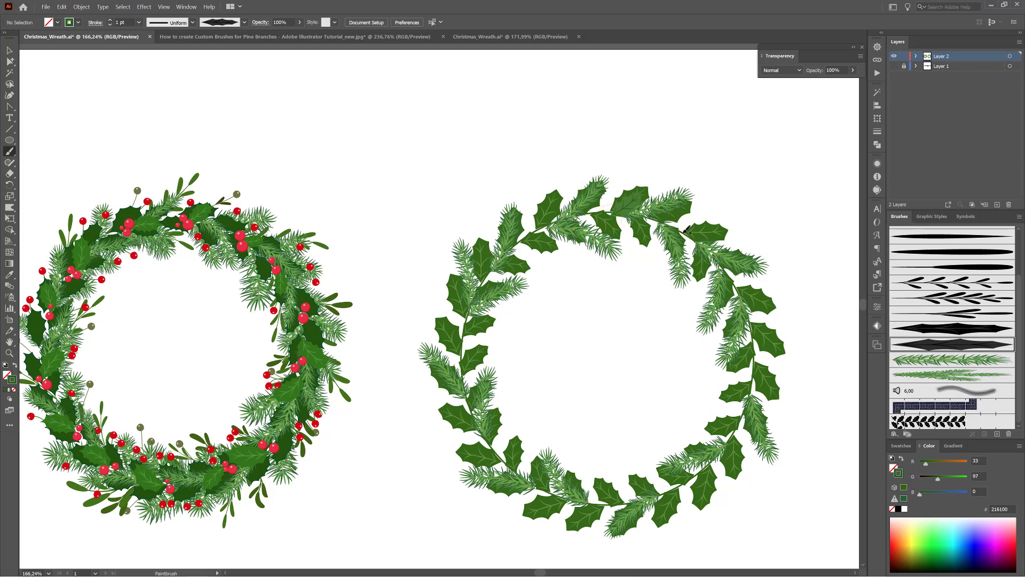
drag(698, 265, 696, 279)
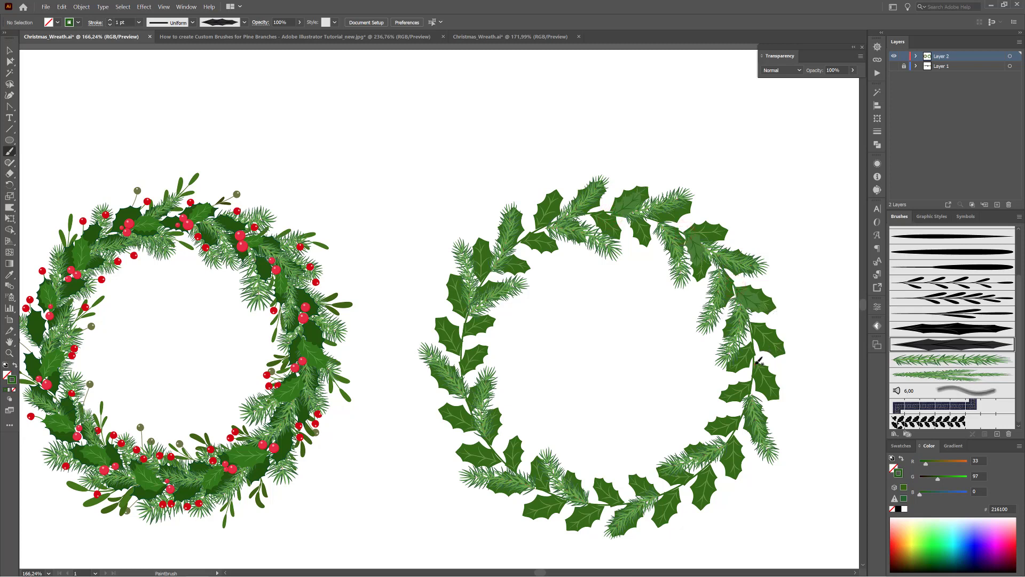
mouse_move(757, 363)
mouse_down()
mouse_move(753, 408)
mouse_move(733, 435)
mouse_move(690, 441)
mouse_up()
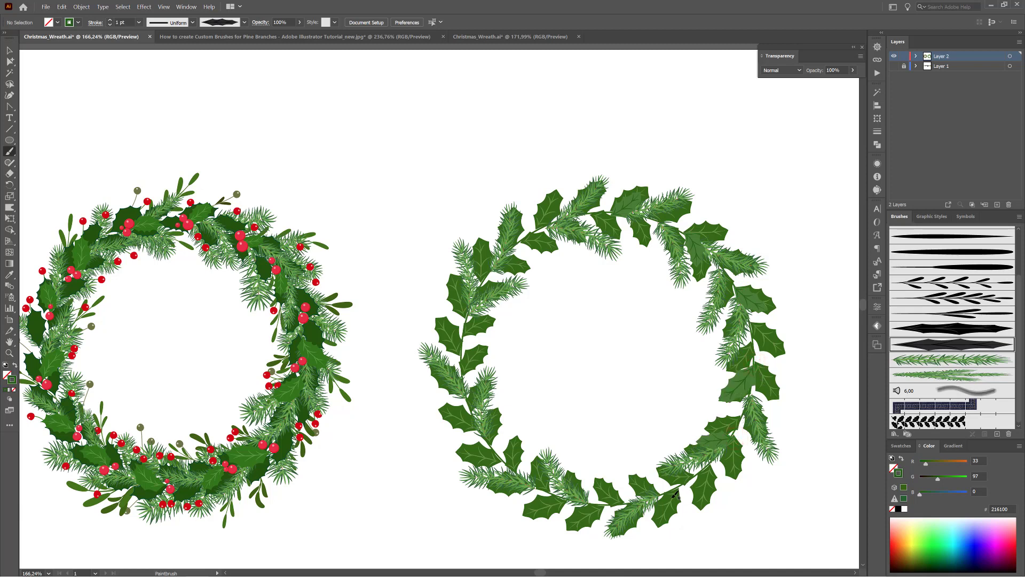
mouse_move(640, 492)
mouse_down()
mouse_move(555, 499)
mouse_move(553, 487)
mouse_move(543, 497)
mouse_up()
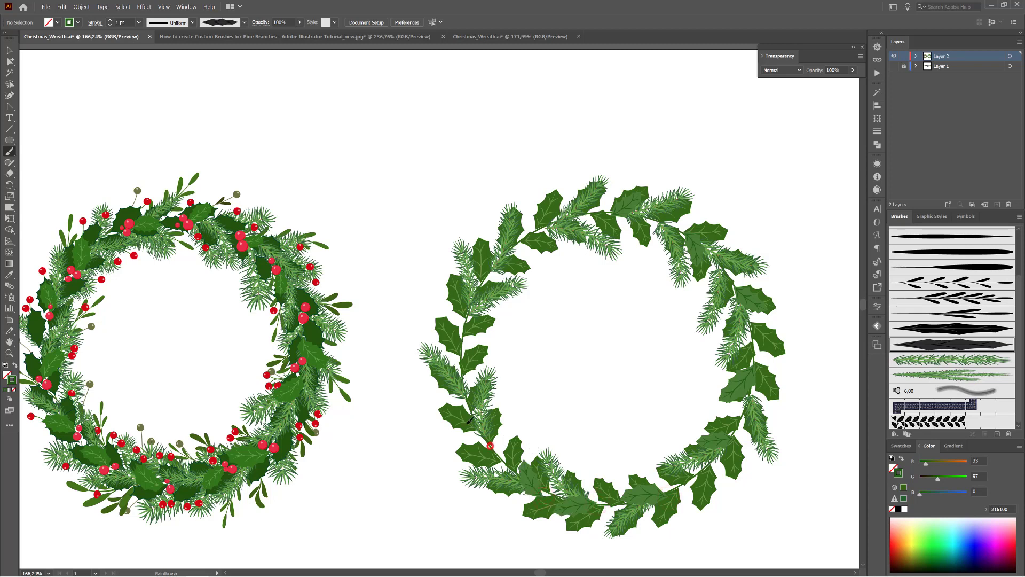
drag(489, 446, 451, 412)
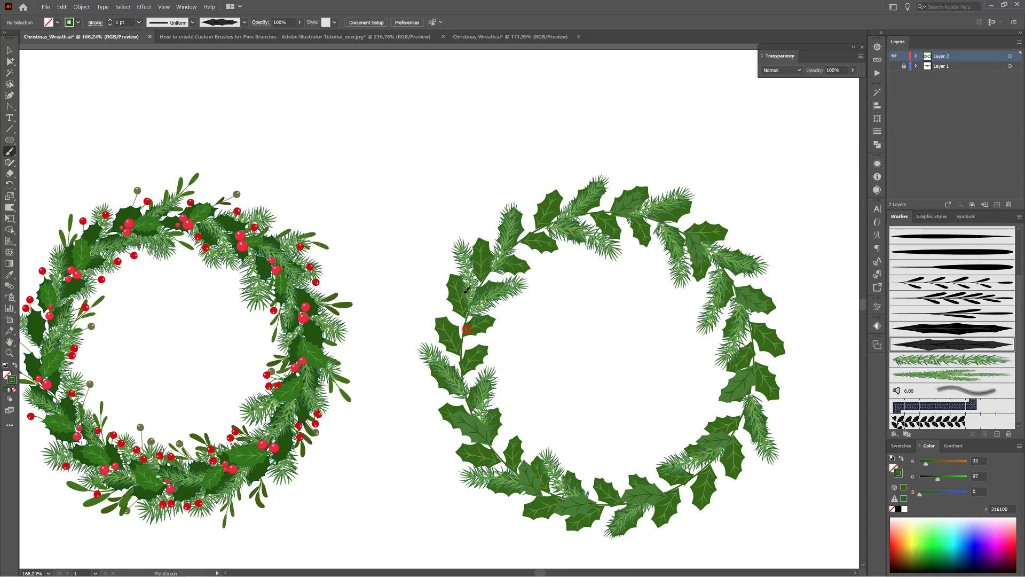
drag(485, 280, 533, 237)
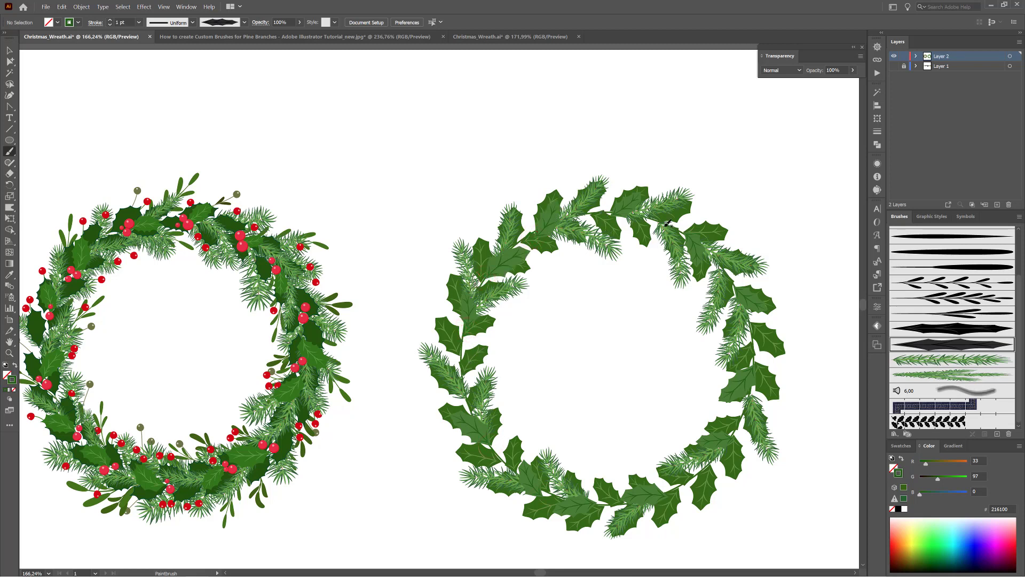
- Create a new layer and move it directly below Layer 2
drag(662, 223, 679, 251)
click(997, 205)
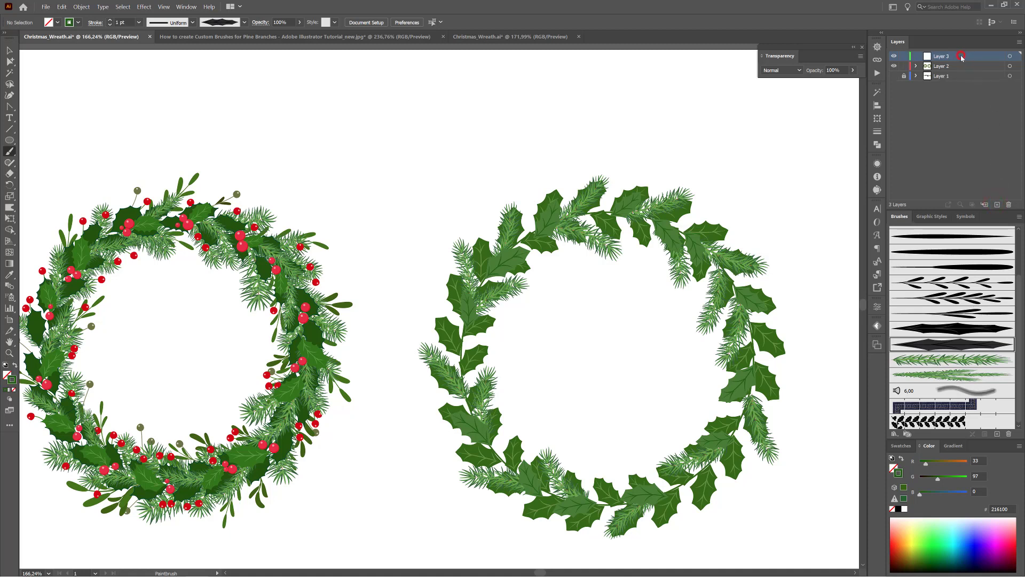
drag(961, 57, 960, 70)
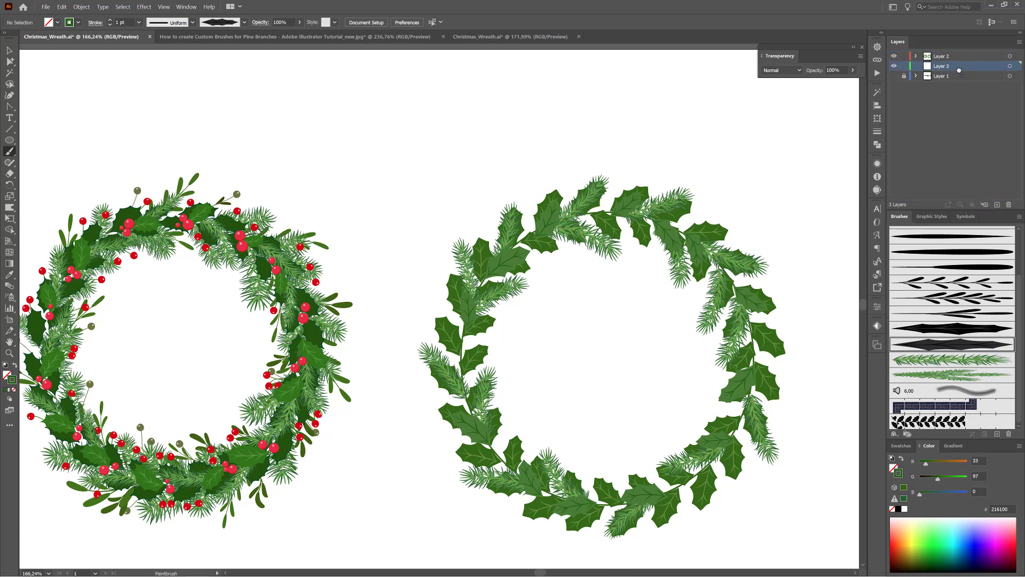
- Paint pine sprigs on Layer 3 behind the gaps around the new wreath with the lower green pine branch brush, deleting the test stroke
click(936, 375)
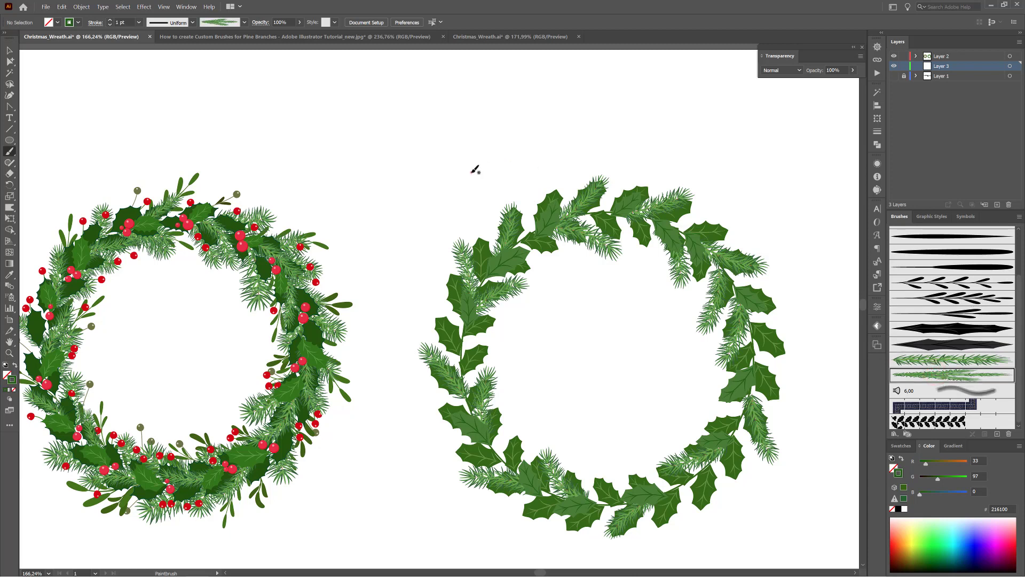
drag(475, 169, 509, 95)
drag(506, 143, 514, 139)
key(Delete)
drag(664, 225, 729, 242)
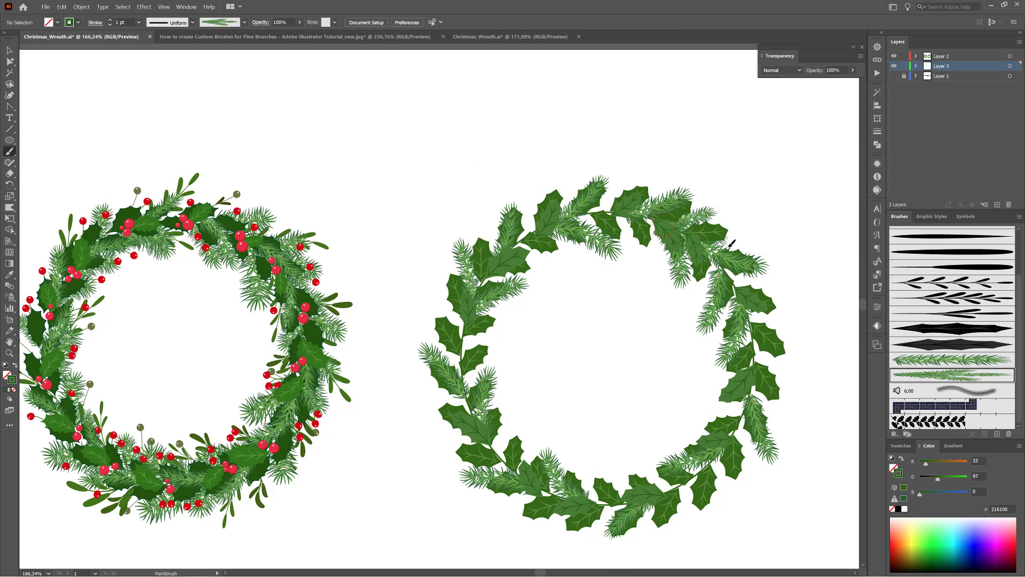
drag(750, 332, 755, 398)
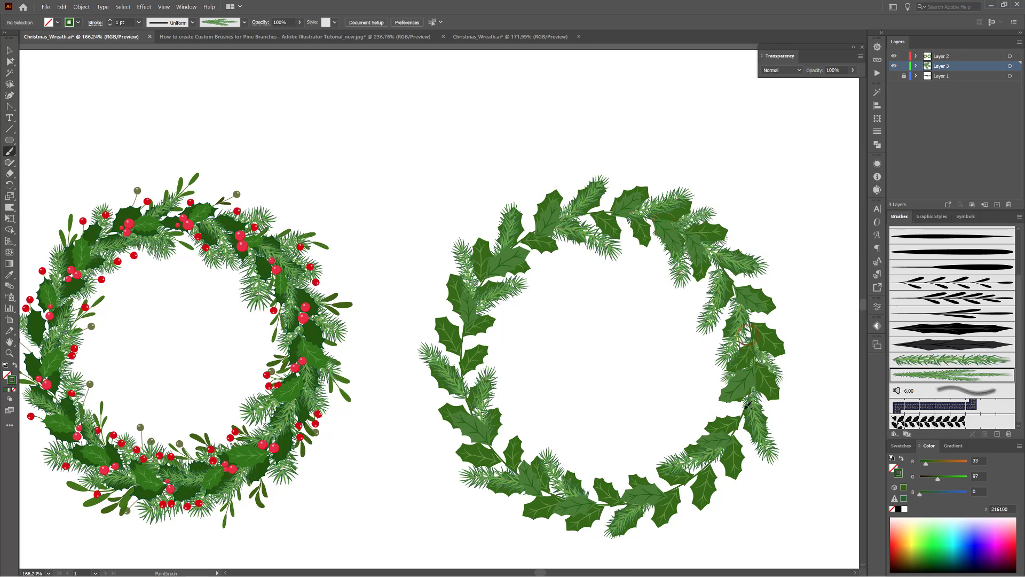
drag(693, 474, 635, 502)
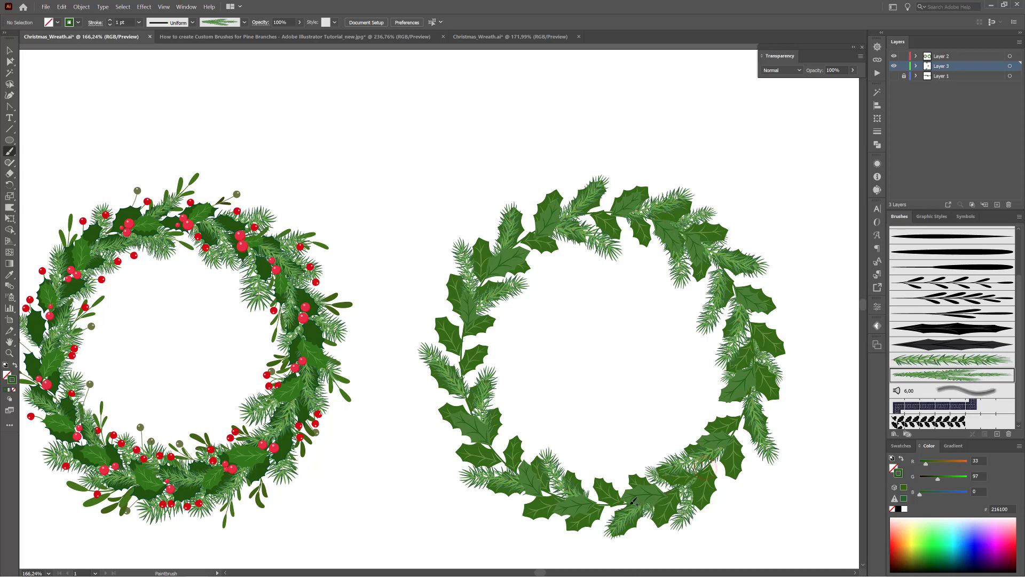
drag(485, 437, 470, 419)
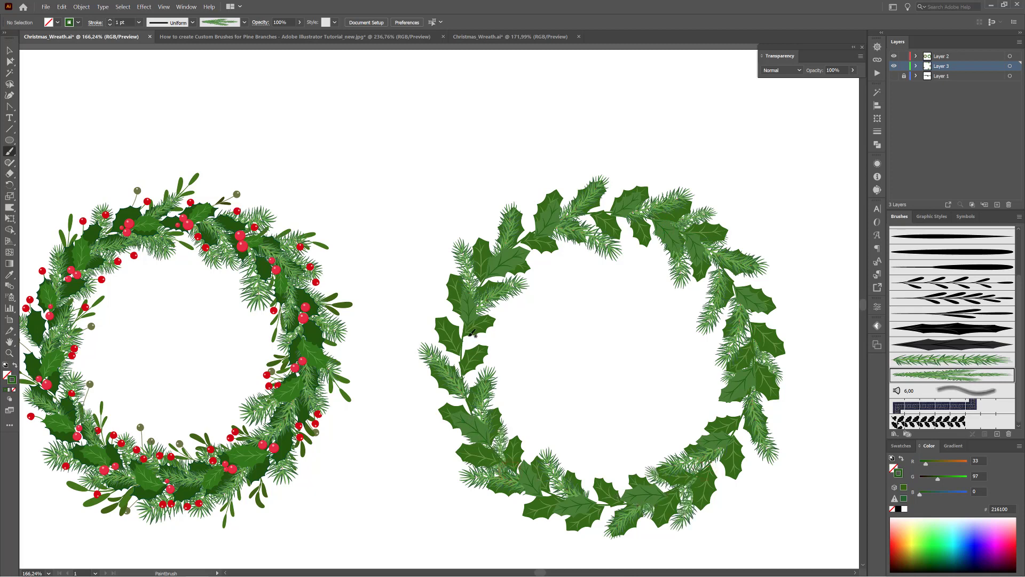
drag(469, 367, 466, 303)
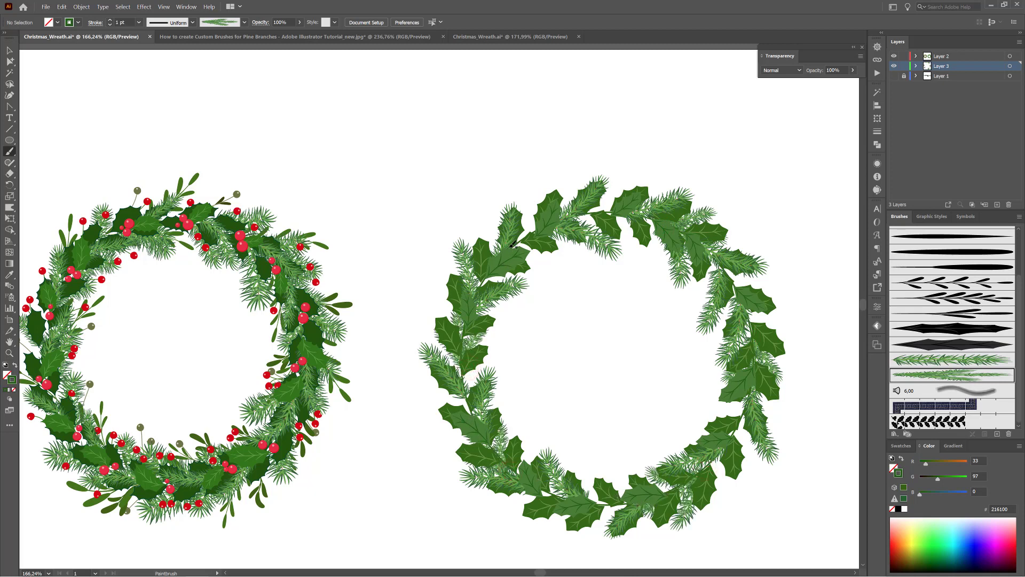
mouse_move(510, 247)
mouse_down()
mouse_move(577, 200)
mouse_move(652, 209)
mouse_up()
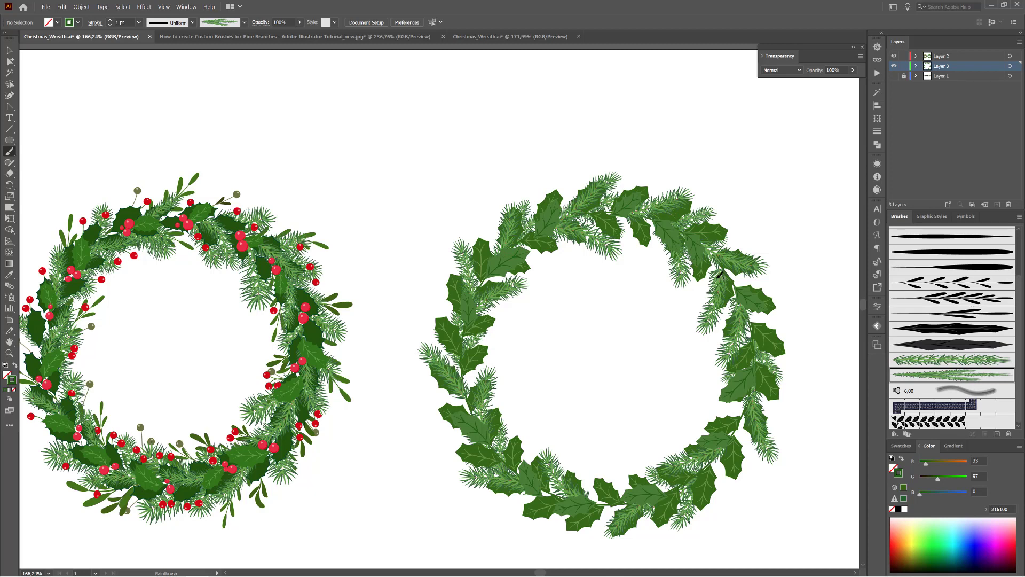
- Paint a test twig with the middle leafy twig brush, set its stroke color to green #21613D, and delete the test twig
click(960, 298)
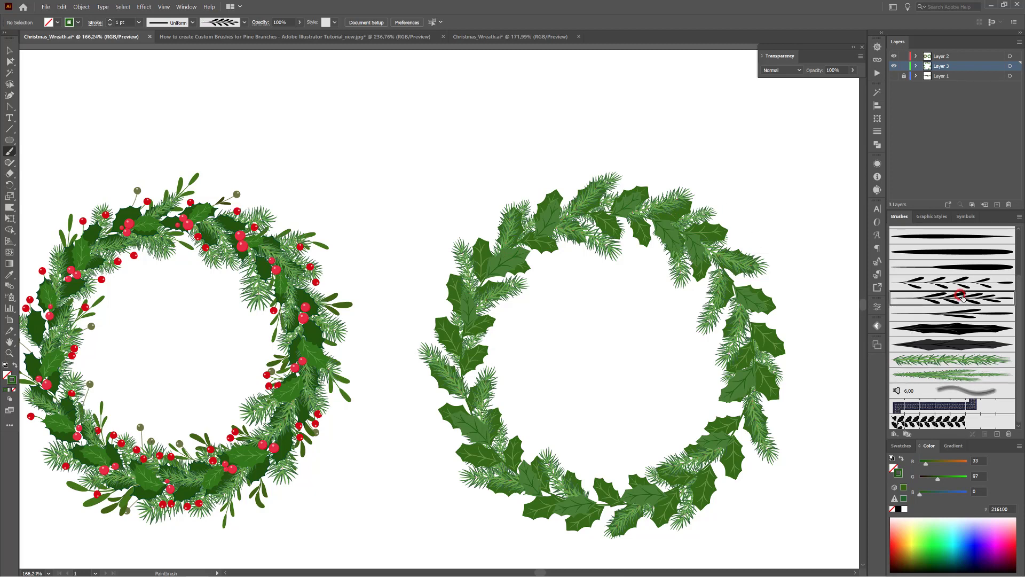
click(922, 495)
mouse_move(804, 201)
mouse_down()
mouse_move(822, 262)
mouse_move(721, 254)
mouse_up()
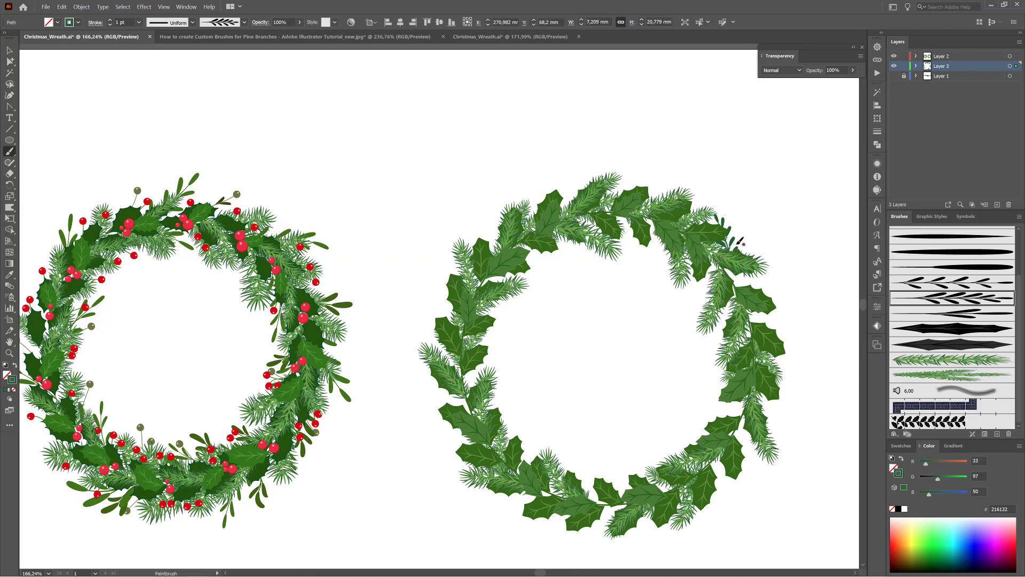
drag(735, 242, 794, 363)
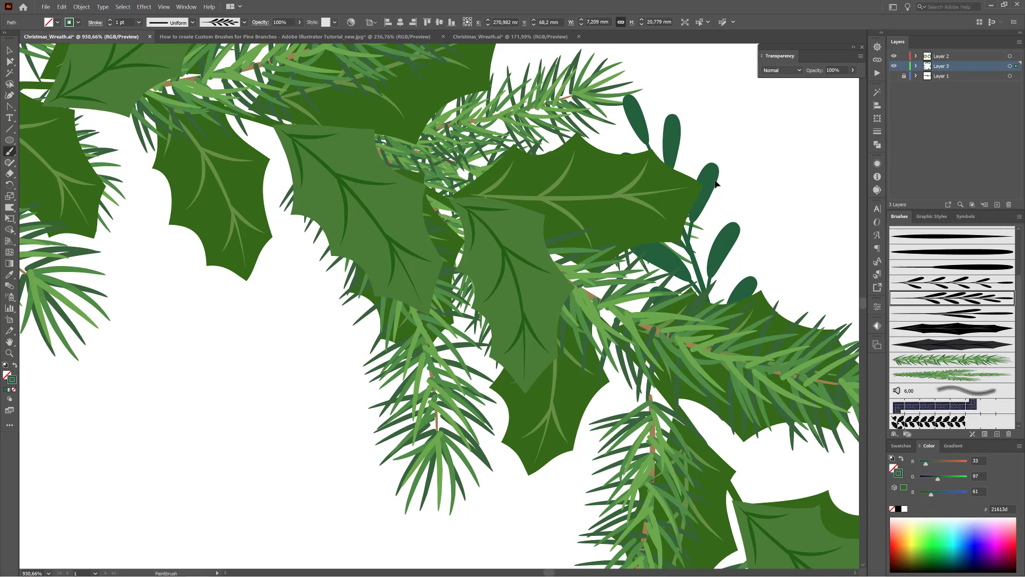
drag(715, 168, 729, 157)
key(Delete)
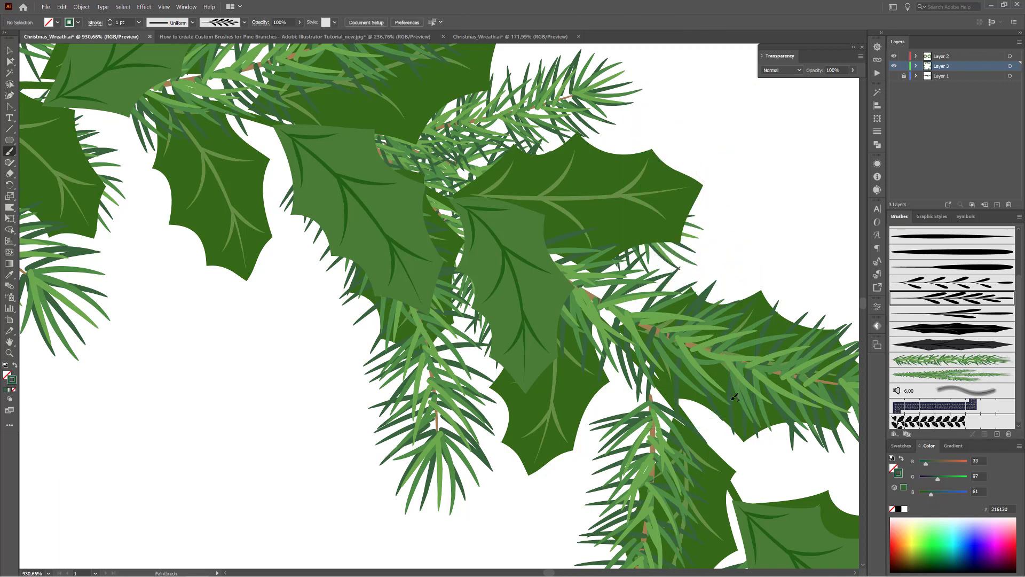
- Paint green #21613D leafy twigs on Layer 3 behind the right side and lower part of the new wreath
scroll(735, 397, down, 5)
scroll(701, 428, down, 3)
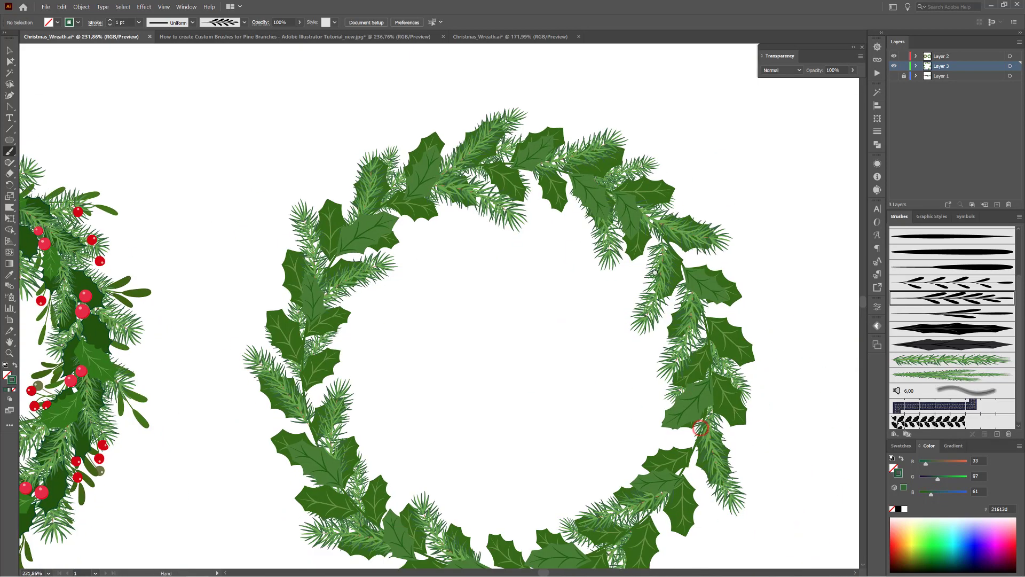
scroll(700, 428, down, 4)
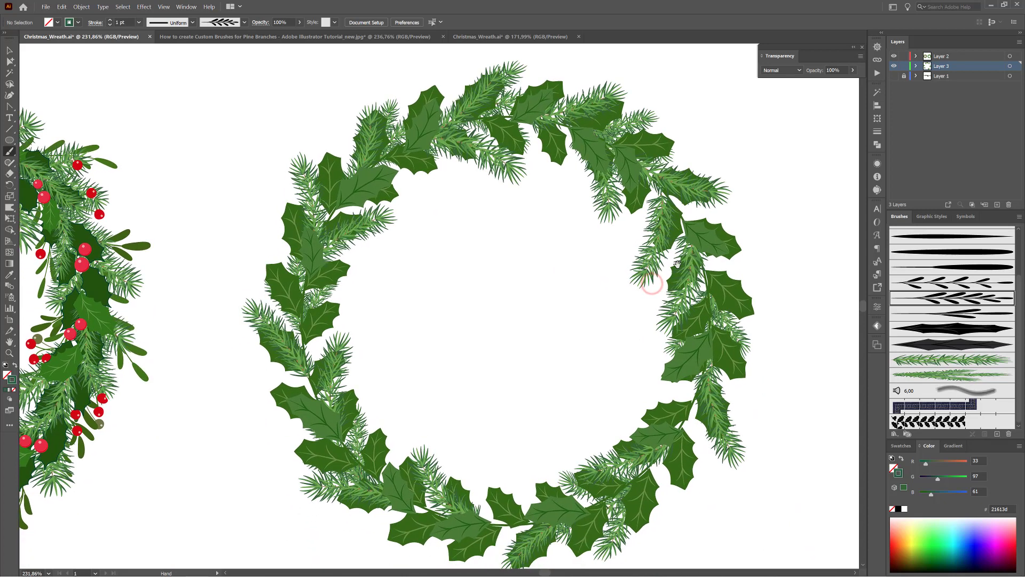
drag(704, 260, 784, 323)
mouse_move(694, 339)
mouse_down()
mouse_move(665, 384)
mouse_move(700, 432)
mouse_move(706, 459)
mouse_up()
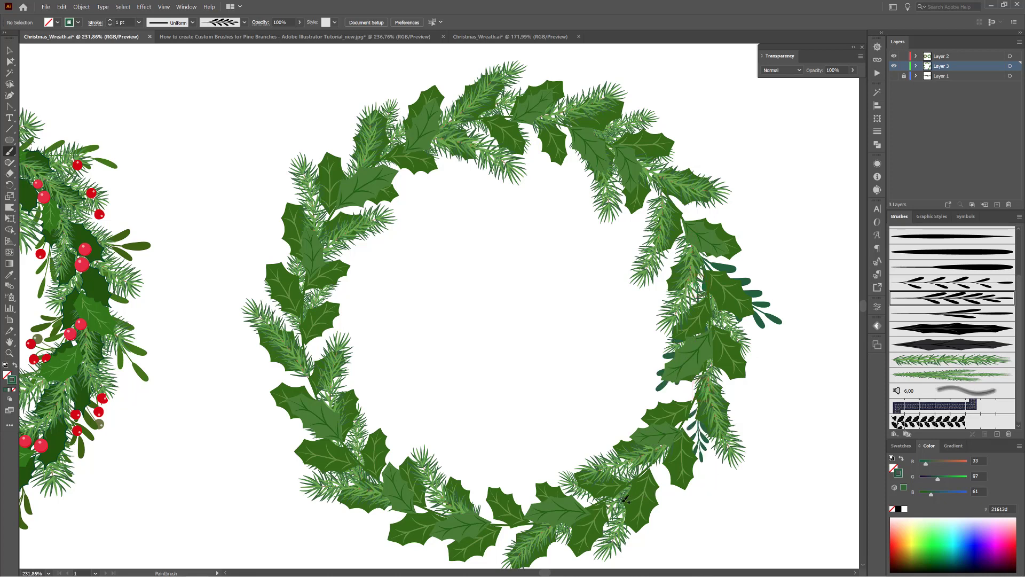
drag(615, 499, 546, 468)
drag(455, 486, 430, 434)
drag(430, 511, 297, 496)
- Paint more #21613D leafy twigs on Layer 3 behind the left side, top and upper right of the new wreath
ctrl+alt+click(529, 463)
drag(541, 400, 546, 373)
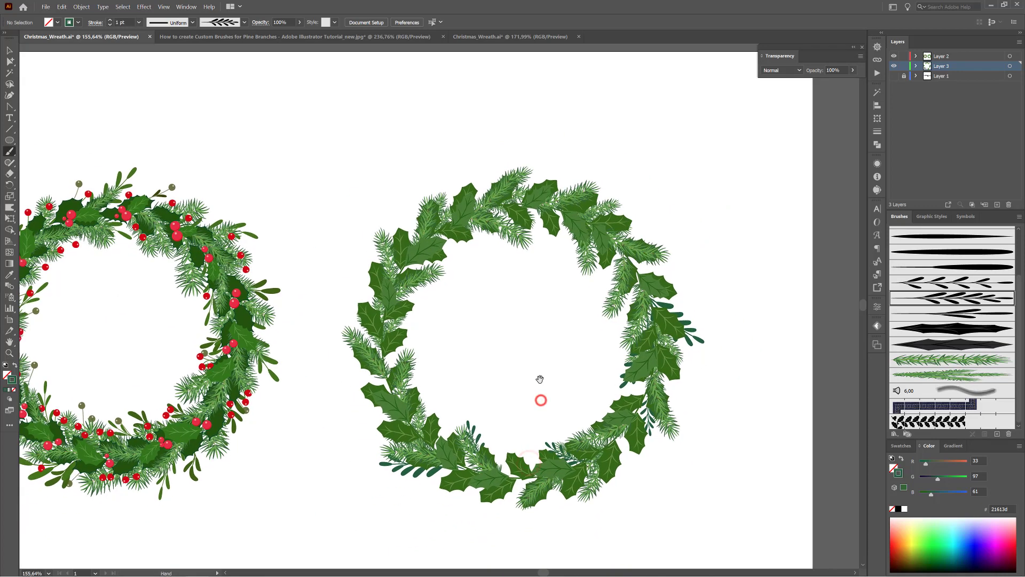
mouse_move(402, 410)
mouse_down()
mouse_move(428, 348)
mouse_move(379, 349)
mouse_move(382, 358)
mouse_move(348, 304)
mouse_up()
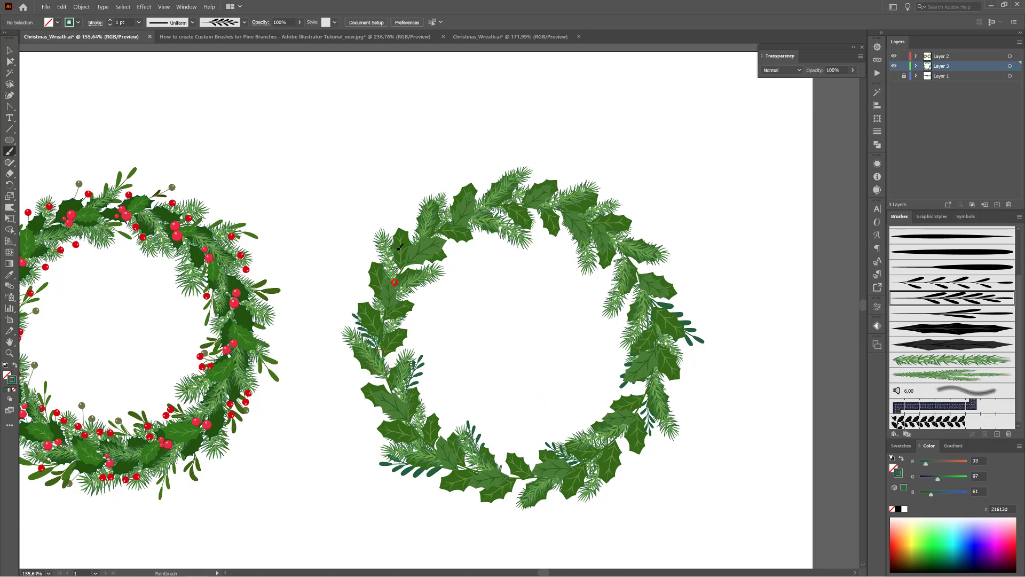
drag(398, 249, 399, 209)
mouse_move(396, 276)
mouse_down()
mouse_move(473, 258)
mouse_move(459, 225)
mouse_move(513, 246)
mouse_up()
drag(556, 193, 587, 169)
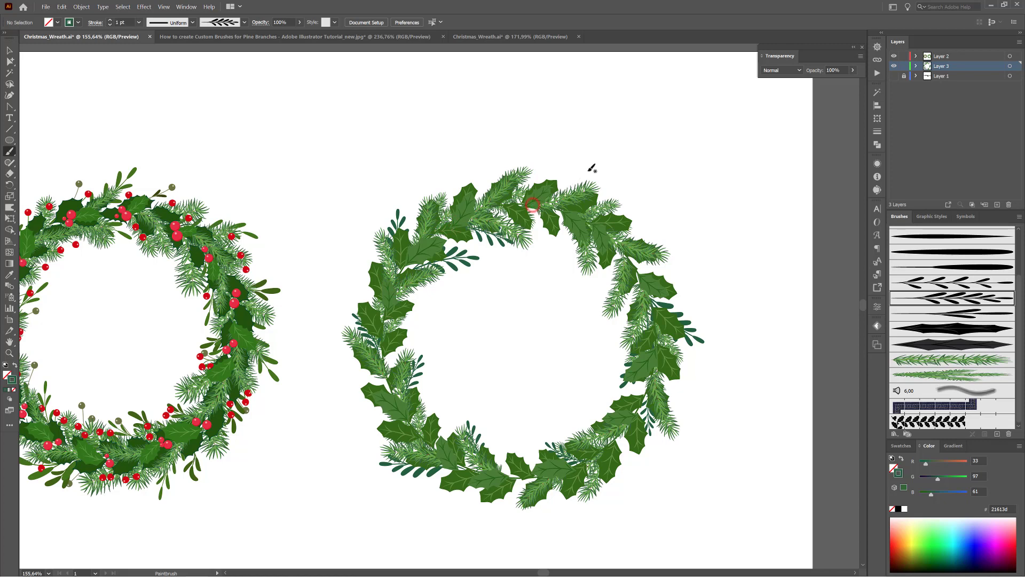
drag(549, 210, 566, 272)
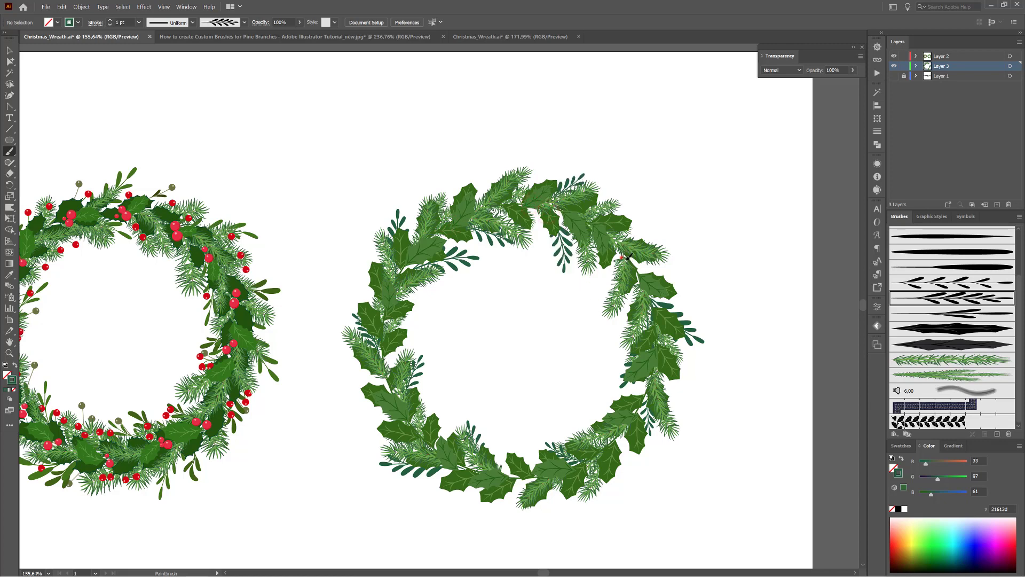
drag(629, 257, 689, 272)
mouse_move(614, 243)
mouse_down()
mouse_move(597, 297)
mouse_move(616, 331)
mouse_up()
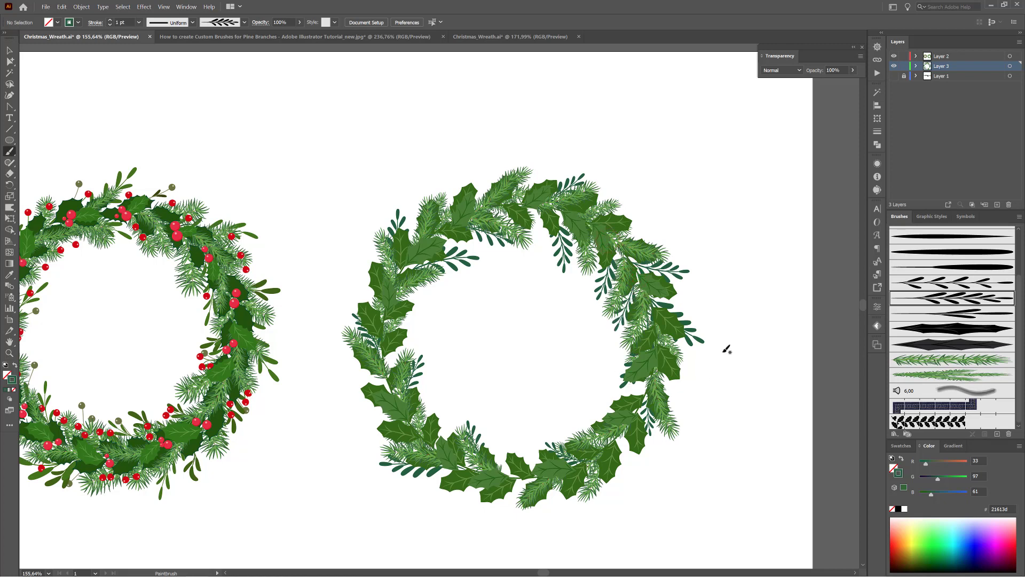
- Hide and show Layer 3 and Layer 2 in turn to examine what each layer contributes to the wreath
click(895, 66)
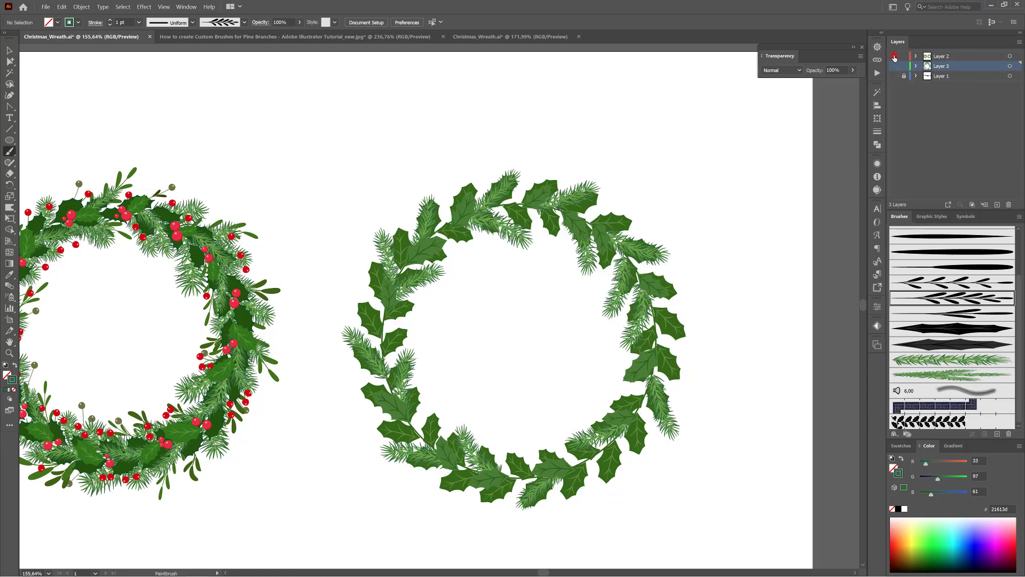
ctrl+click(895, 57)
click(895, 67)
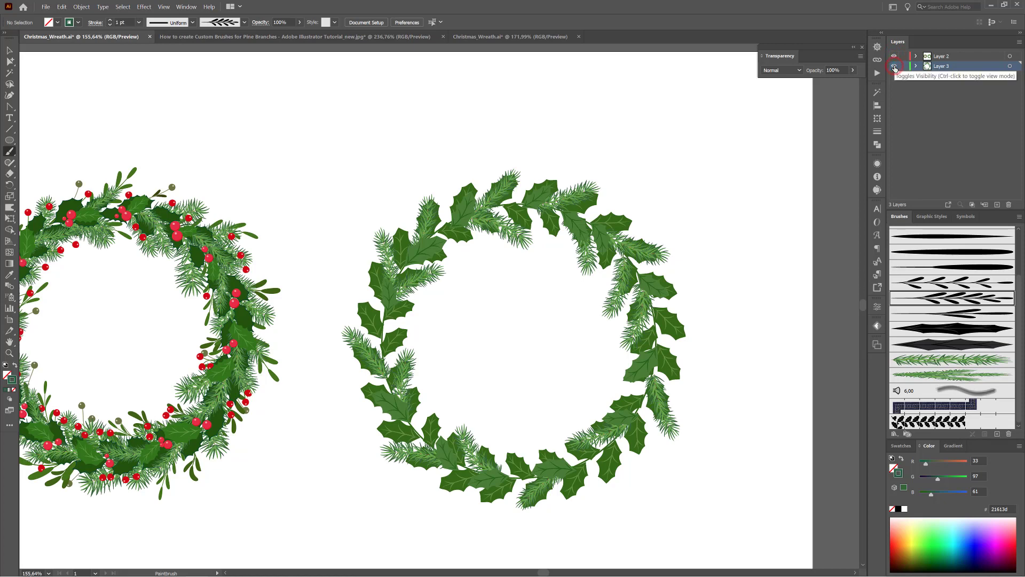
click(895, 57)
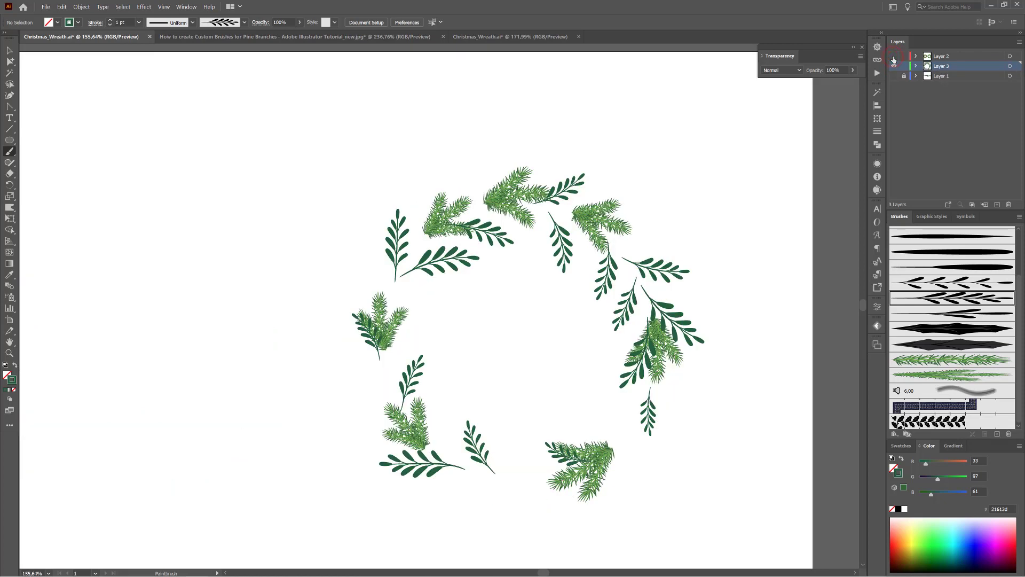
click(895, 57)
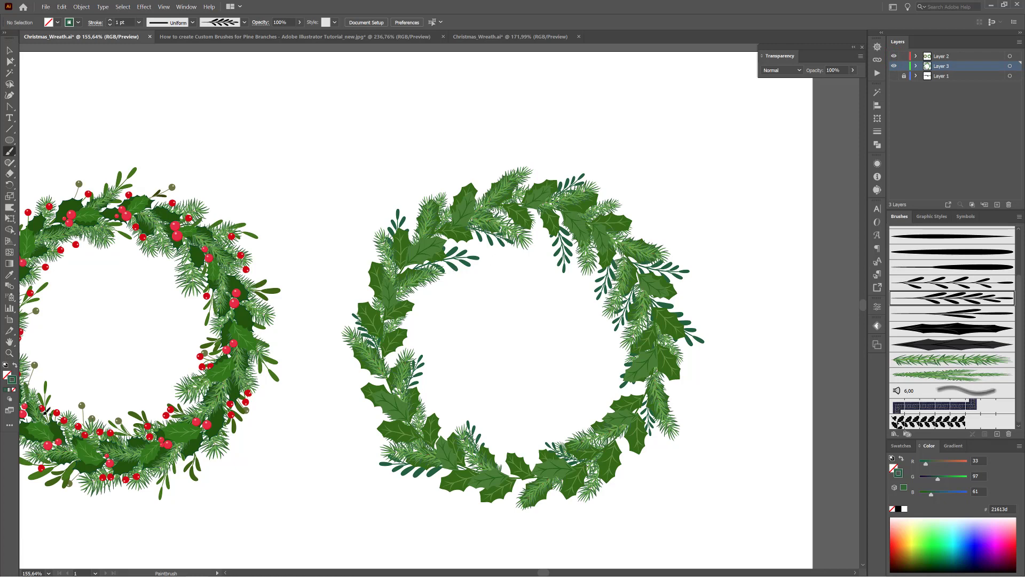
- Set the drawing mode to Draw Behind and paint short twigs around the wreath on Layer 3 with the upper leafy twig brush
click(10, 399)
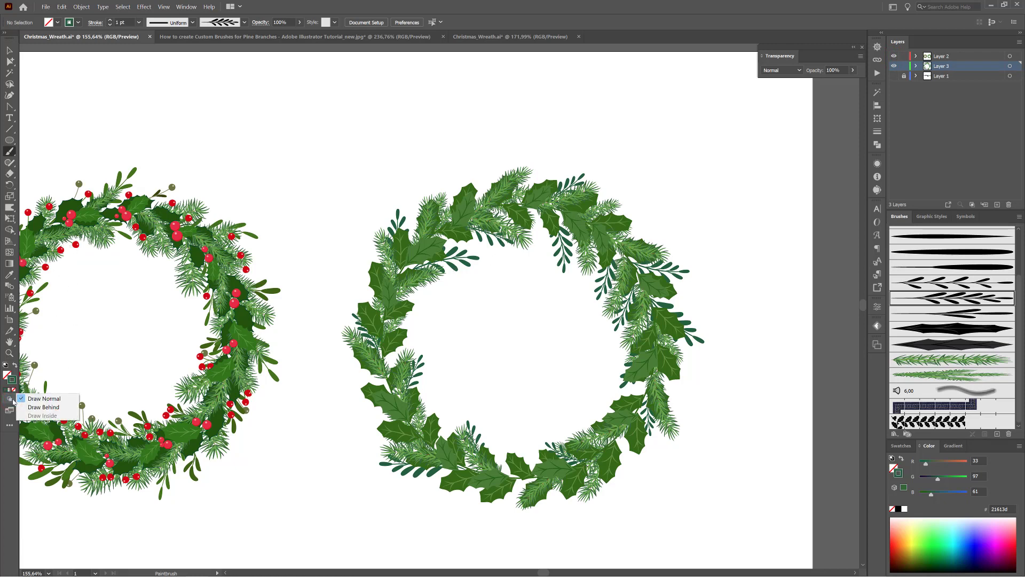
click(55, 408)
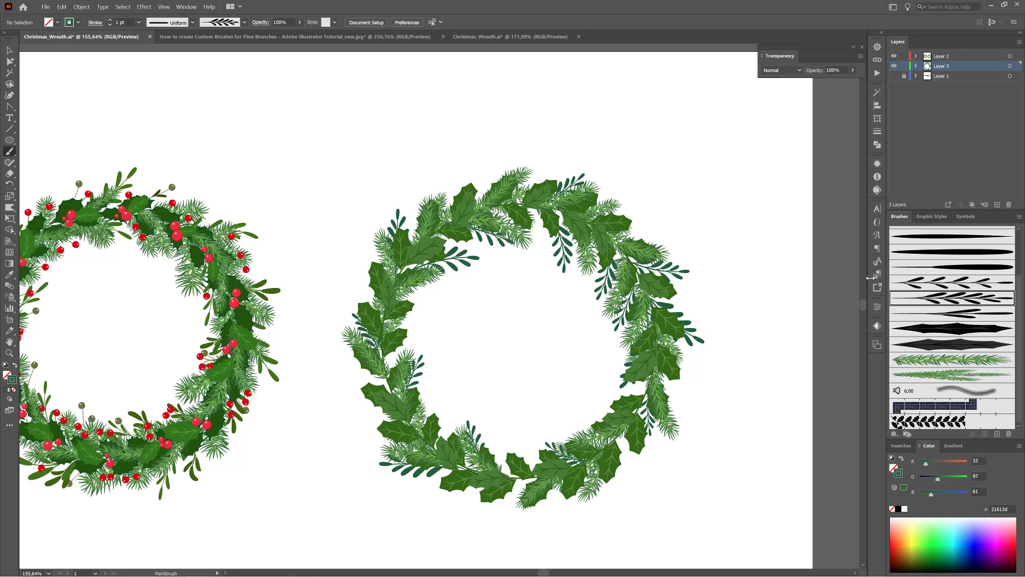
click(940, 282)
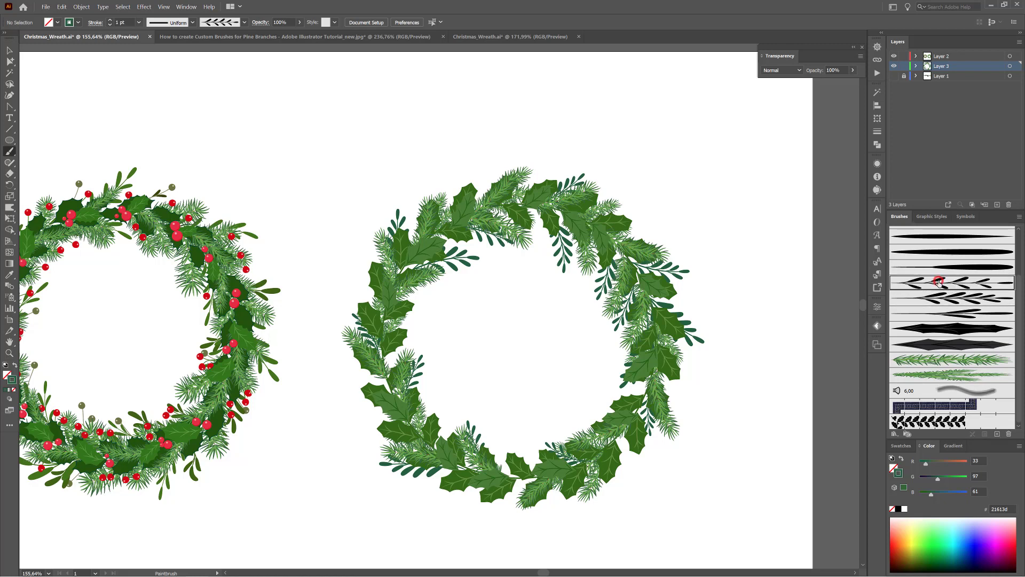
click(896, 57)
click(895, 58)
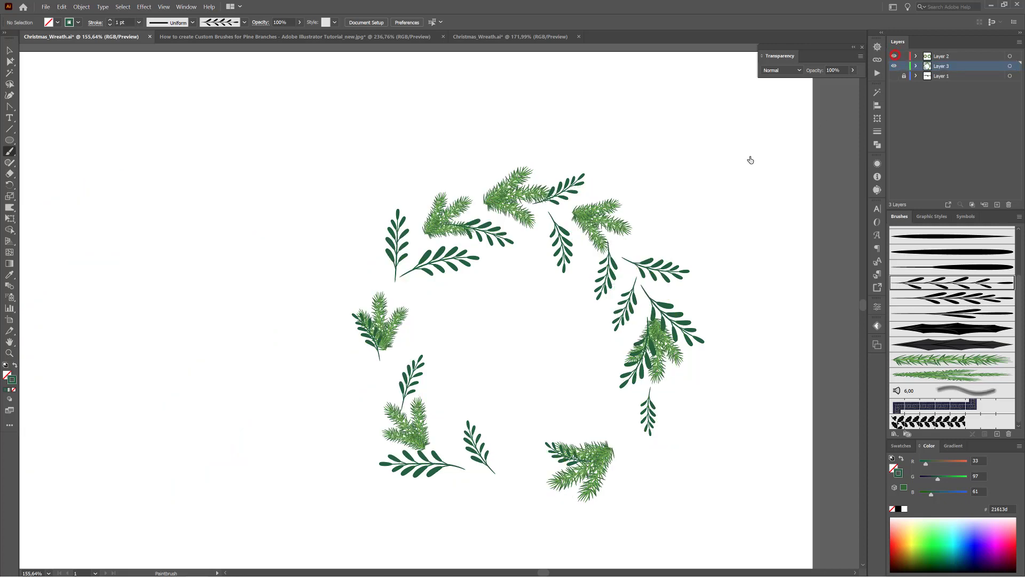
drag(588, 212, 638, 206)
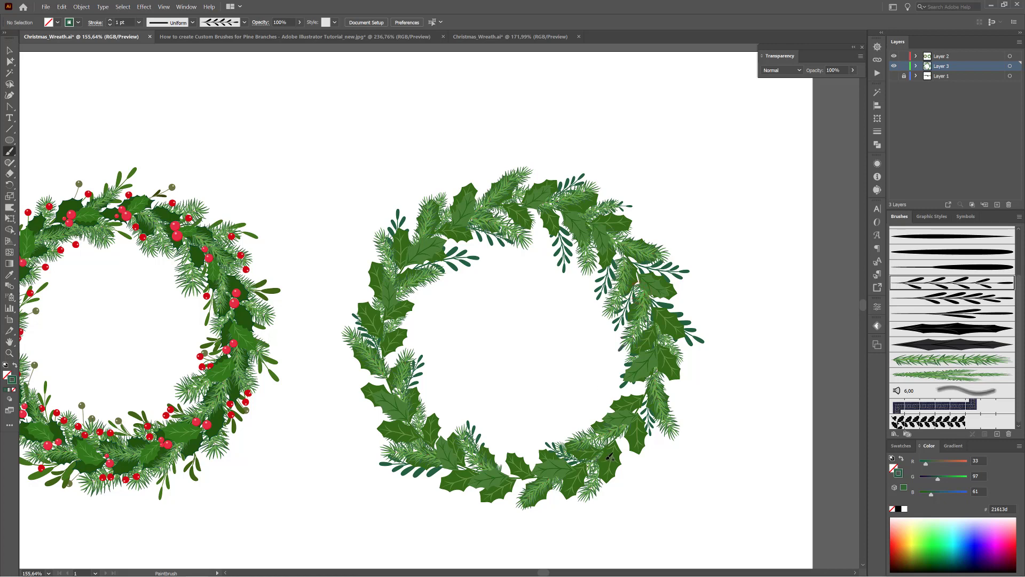
drag(598, 497, 601, 508)
drag(425, 421, 439, 387)
drag(375, 306, 356, 284)
drag(446, 215, 454, 179)
drag(503, 207, 546, 168)
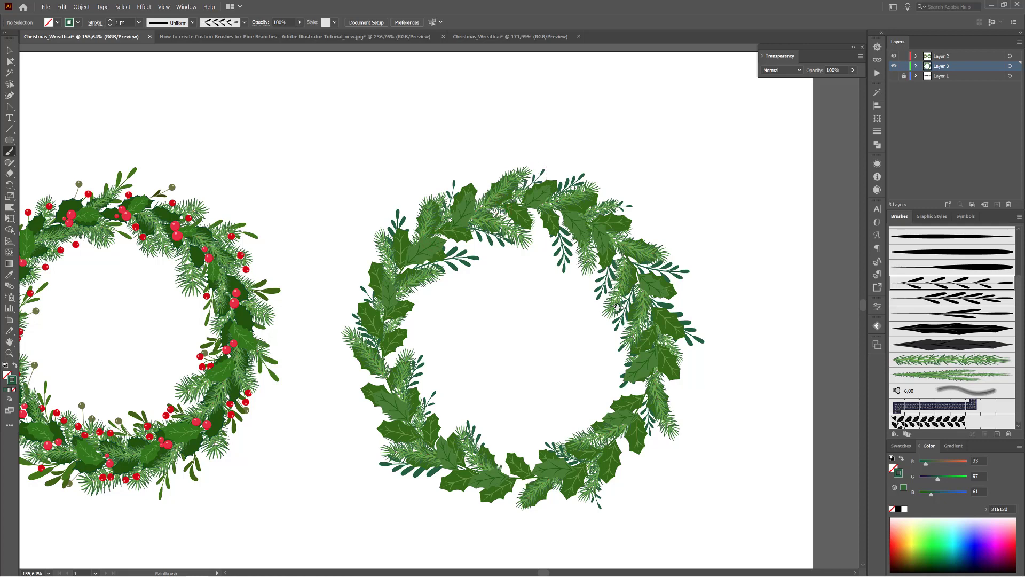
mouse_move(617, 308)
mouse_down()
mouse_move(623, 293)
mouse_move(685, 287)
mouse_up()
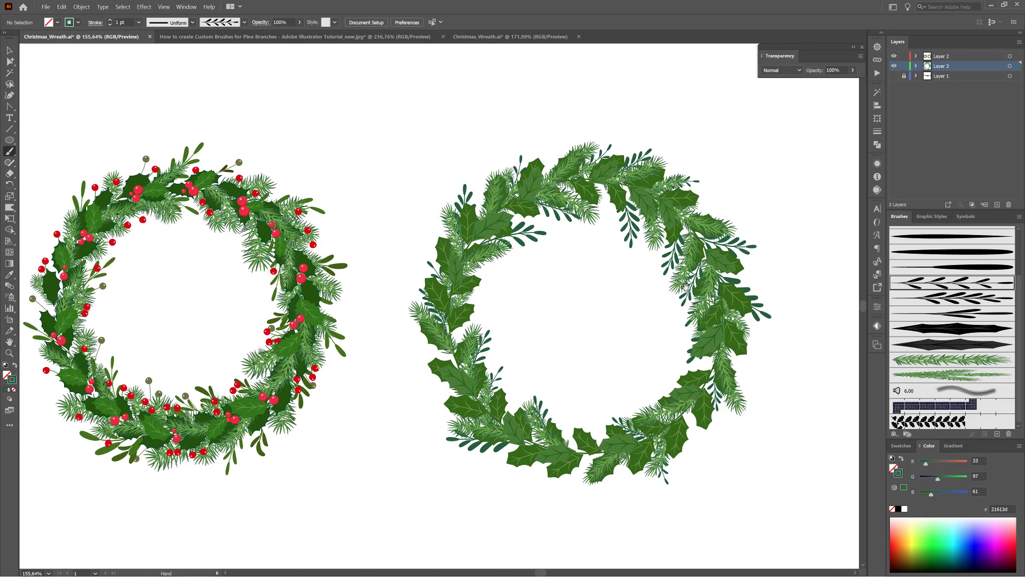
scroll(985, 359, up, 3)
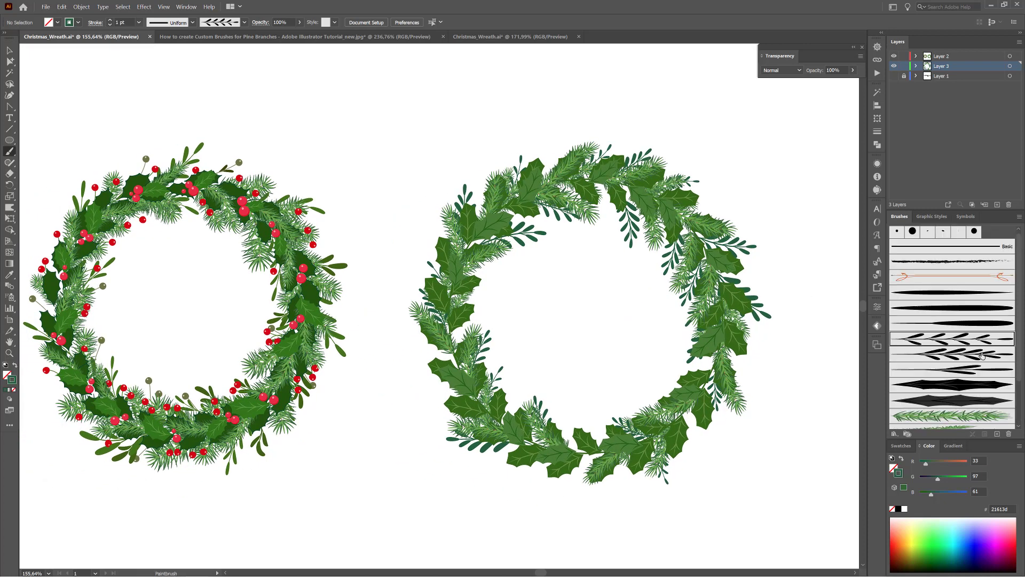
scroll(981, 355, down, 3)
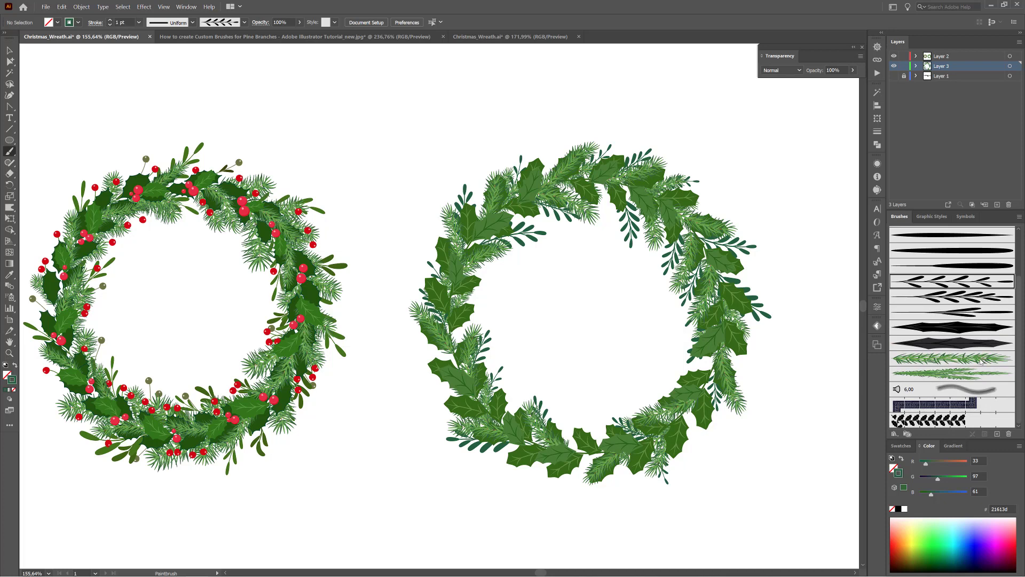
scroll(980, 361, up, 3)
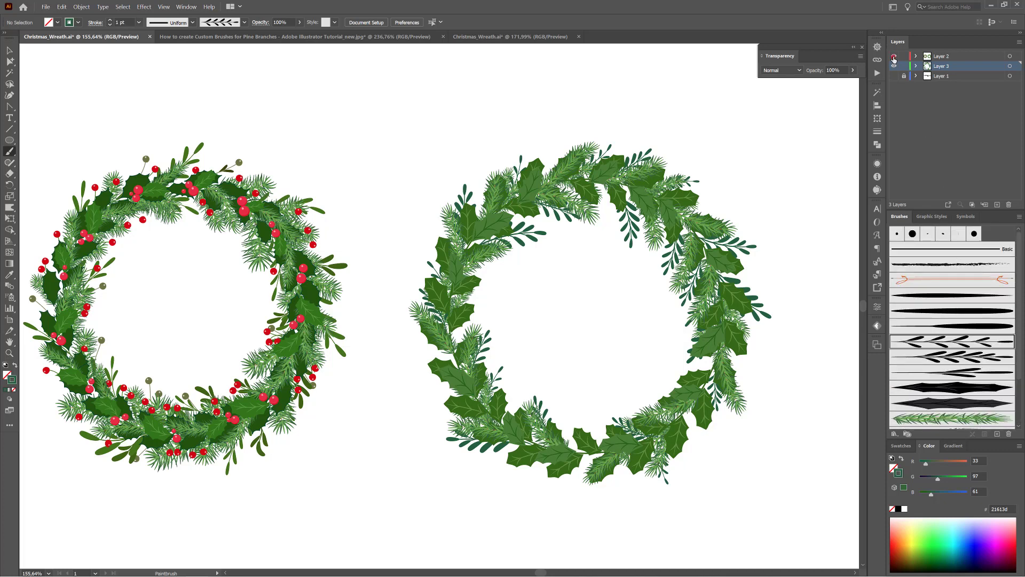
- Hide Layers 2 and 3, show and unlock Layer 1, and select the lower round black berry with its highlight
drag(895, 58, 895, 76)
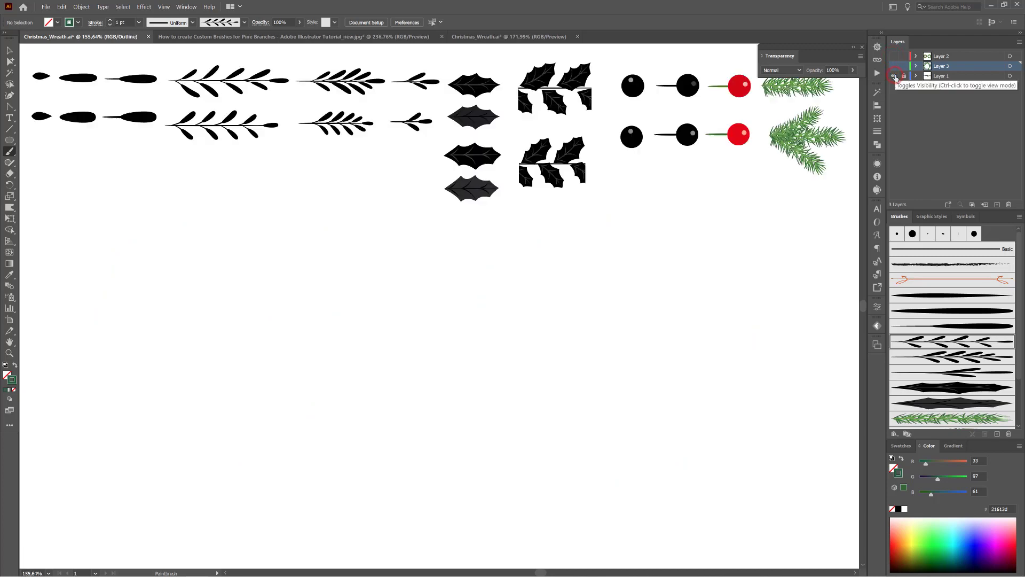
drag(686, 116, 613, 145)
drag(609, 104, 616, 190)
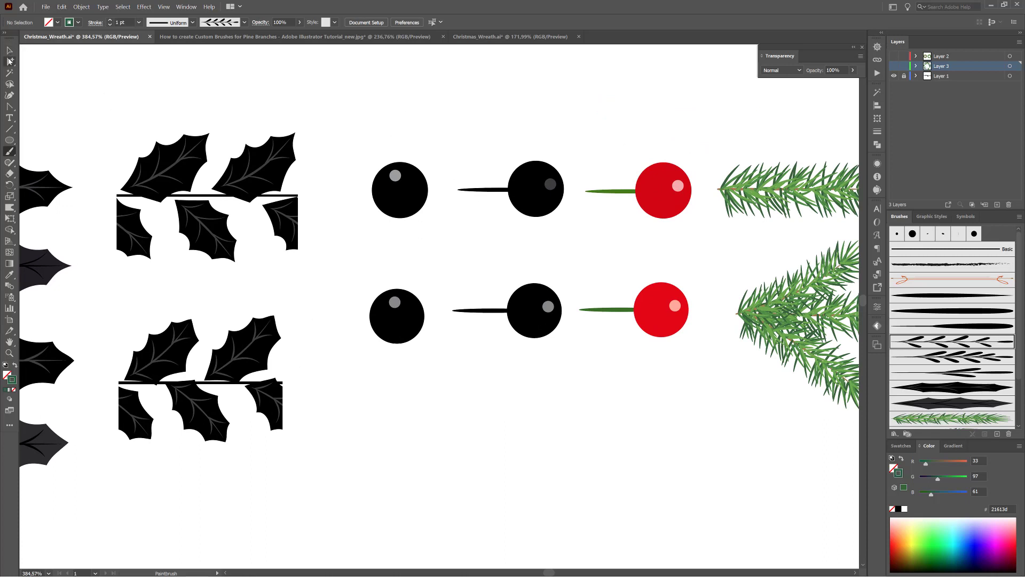
click(10, 61)
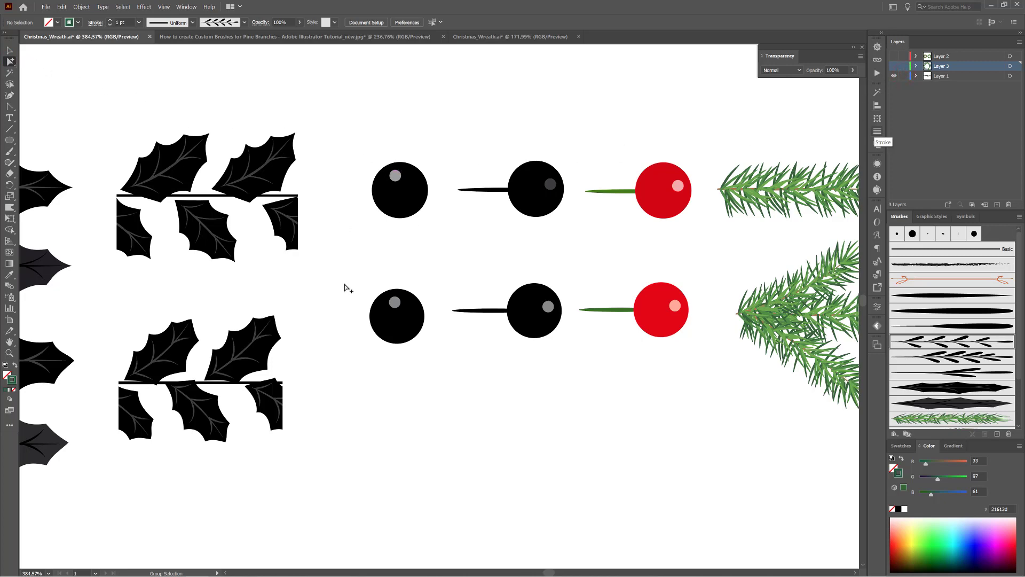
drag(346, 261, 437, 386)
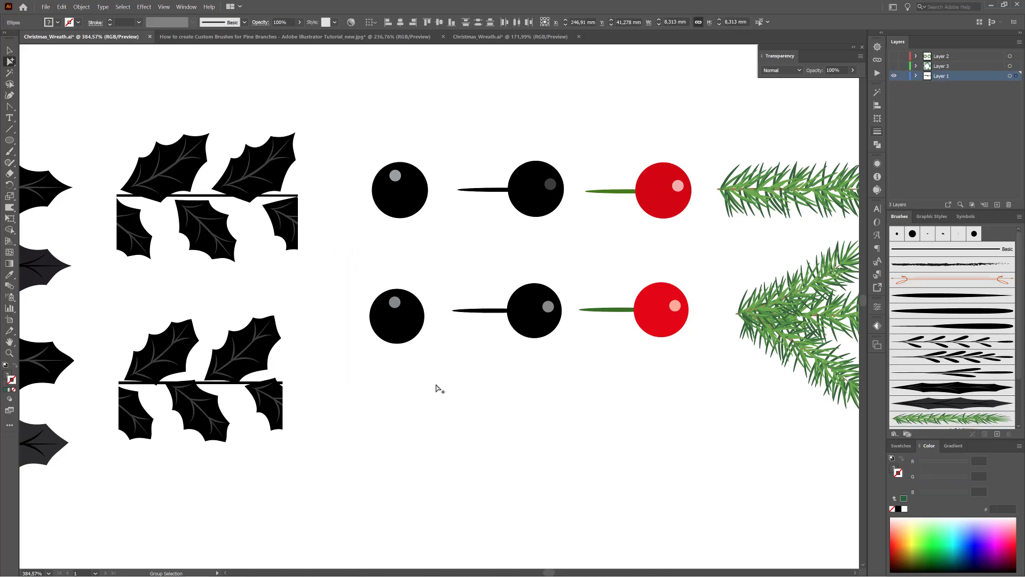
key(ctrl+h)
- Create an art brush from the selected berry with Scale Proportionately and the Tints colorization method
click(997, 434)
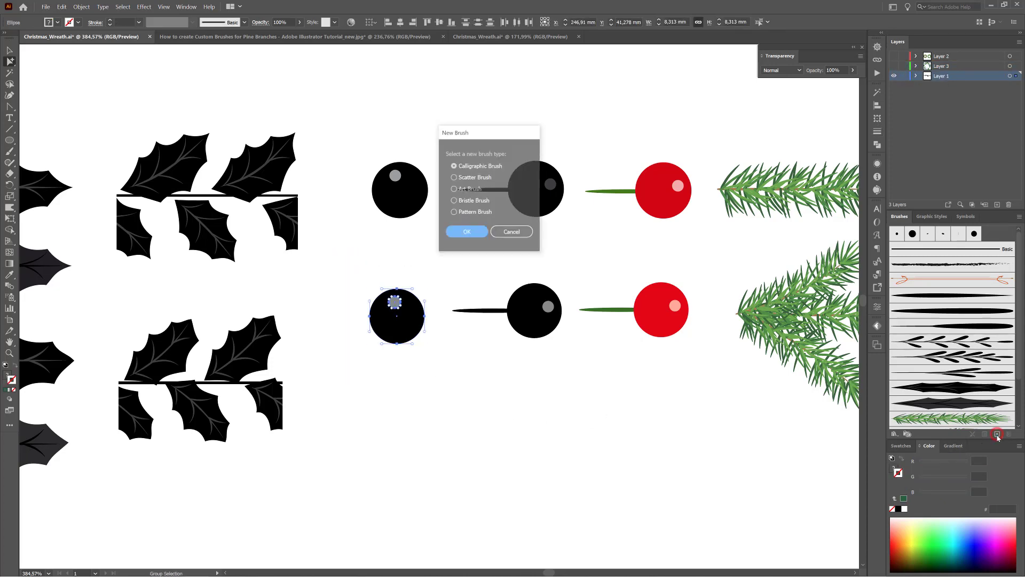
click(466, 190)
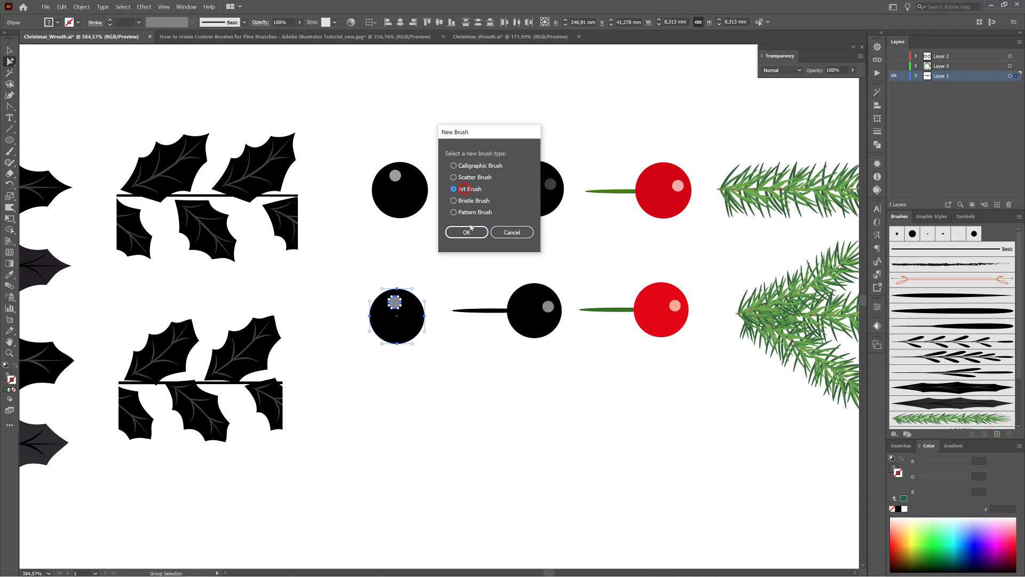
click(467, 233)
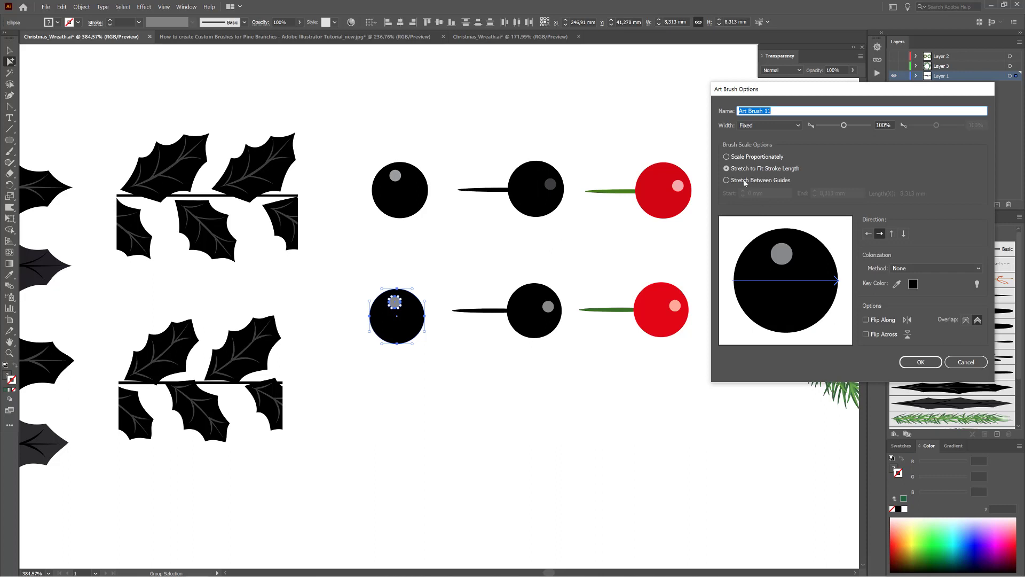
click(739, 157)
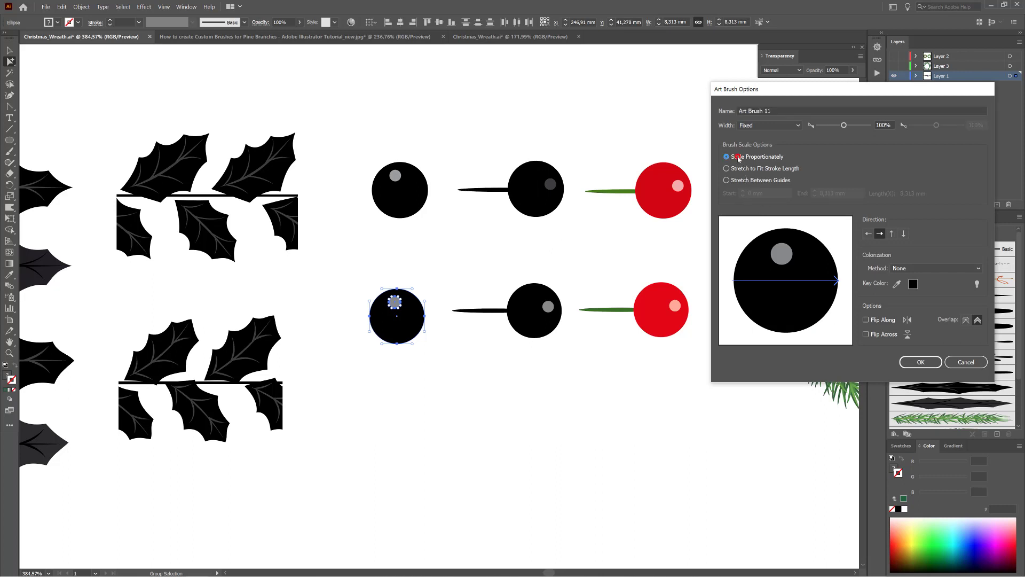
click(933, 267)
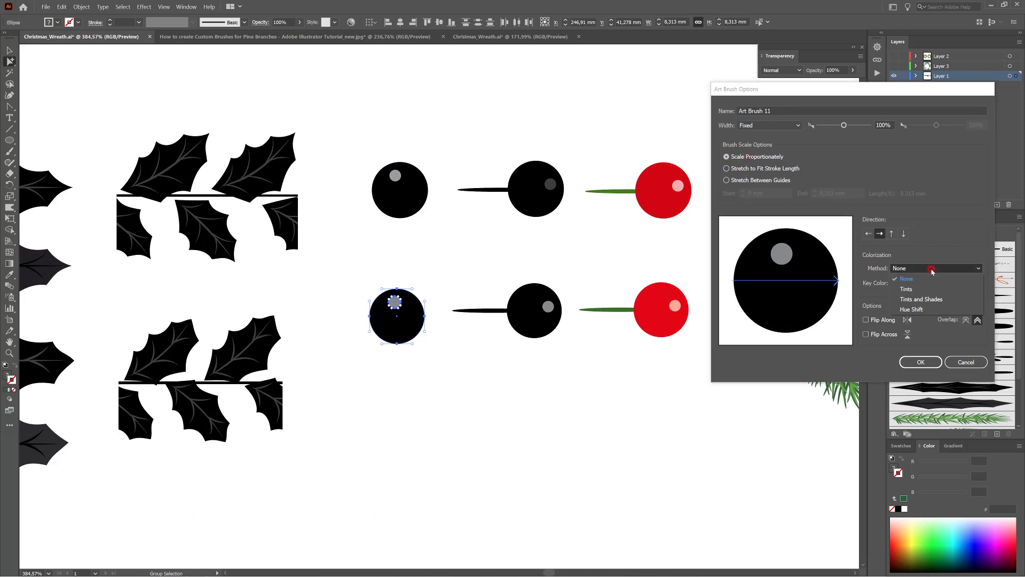
click(927, 291)
click(921, 363)
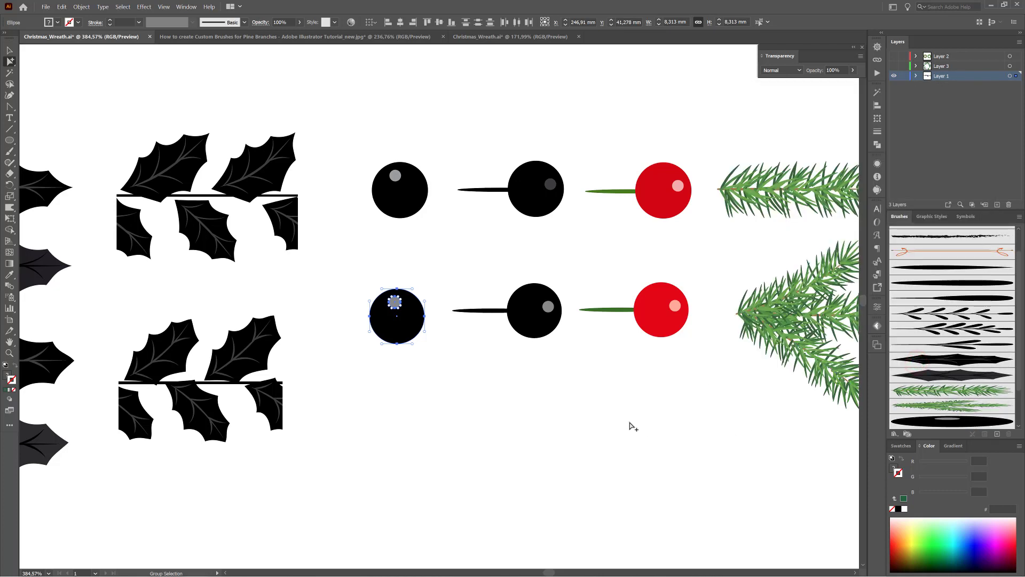
- Hide Layer 1, show Layers 2 and 3, and make Layer 2 the active layer
click(894, 76)
click(894, 56)
click(894, 65)
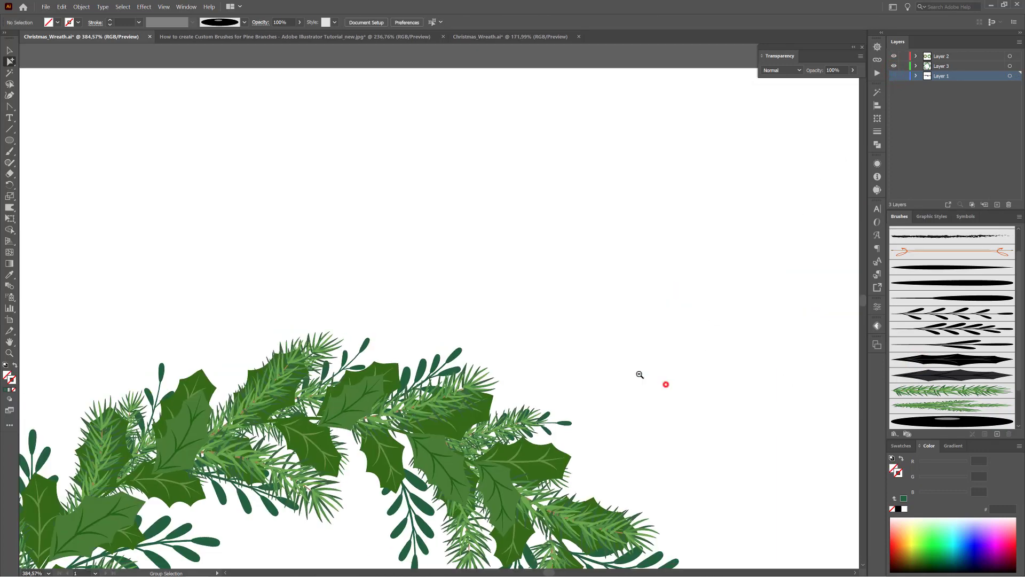
drag(640, 375, 698, 159)
drag(662, 234, 661, 179)
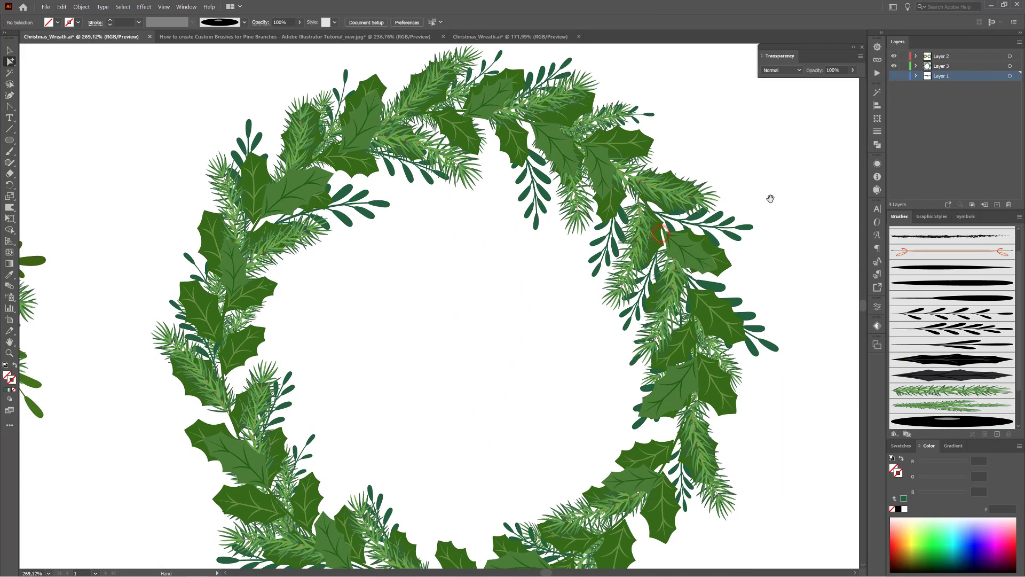
click(895, 56)
click(895, 56)
click(955, 56)
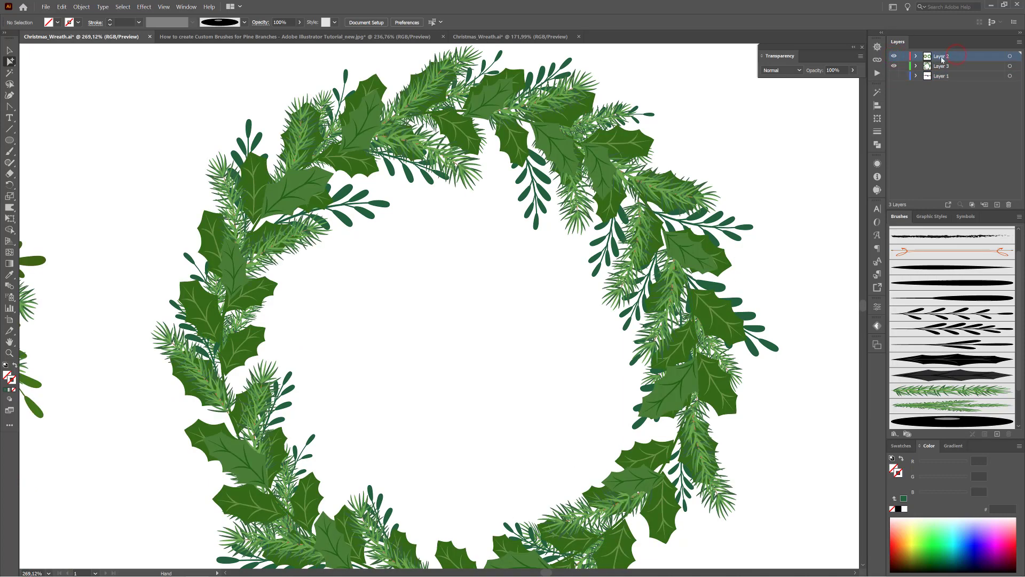
click(895, 56)
click(895, 57)
- Set up the Paintbrush with the new round berry brush and a red #DD0000 stroke
click(10, 153)
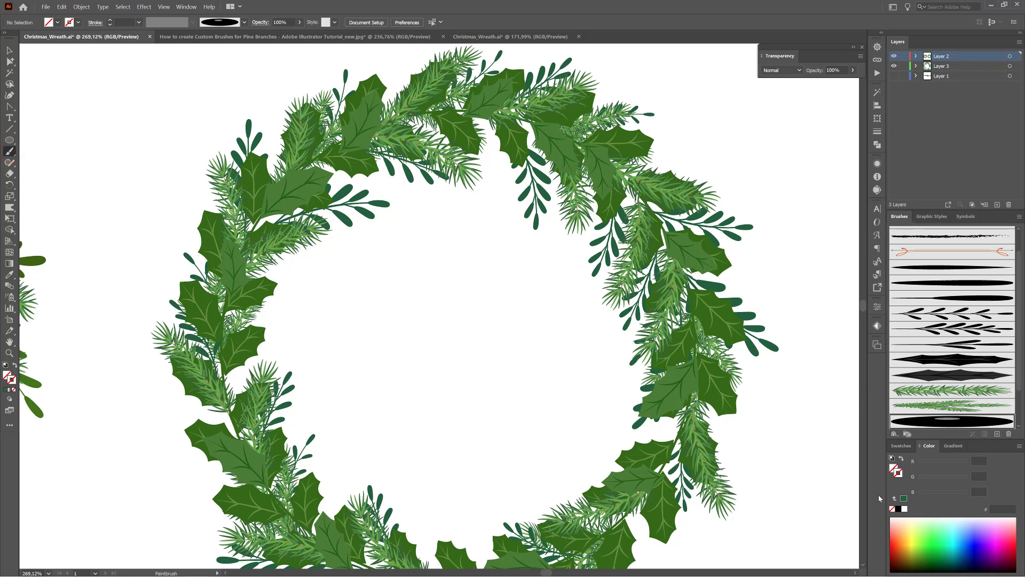
click(892, 548)
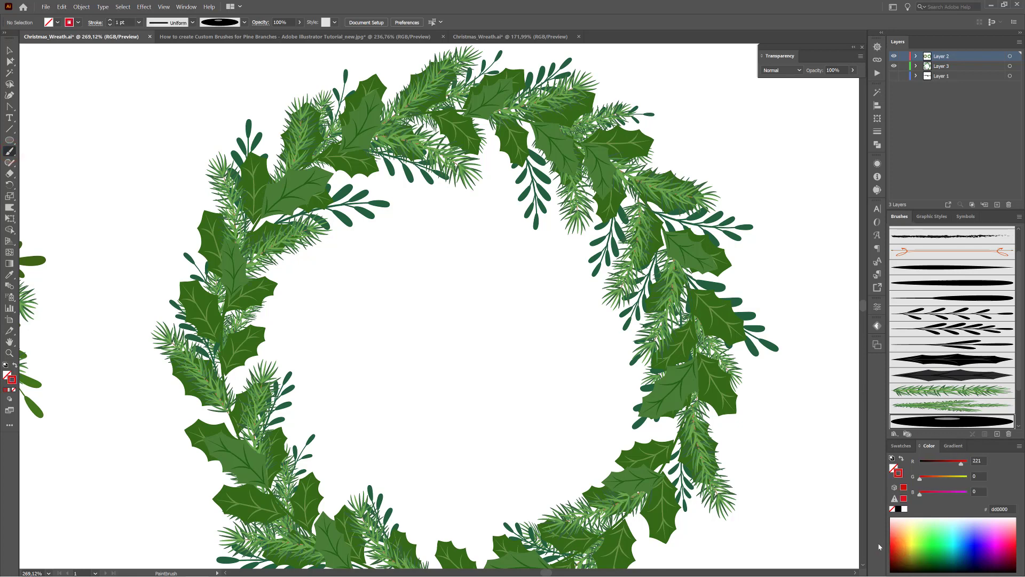
key(space)
scroll(648, 301, down, 2)
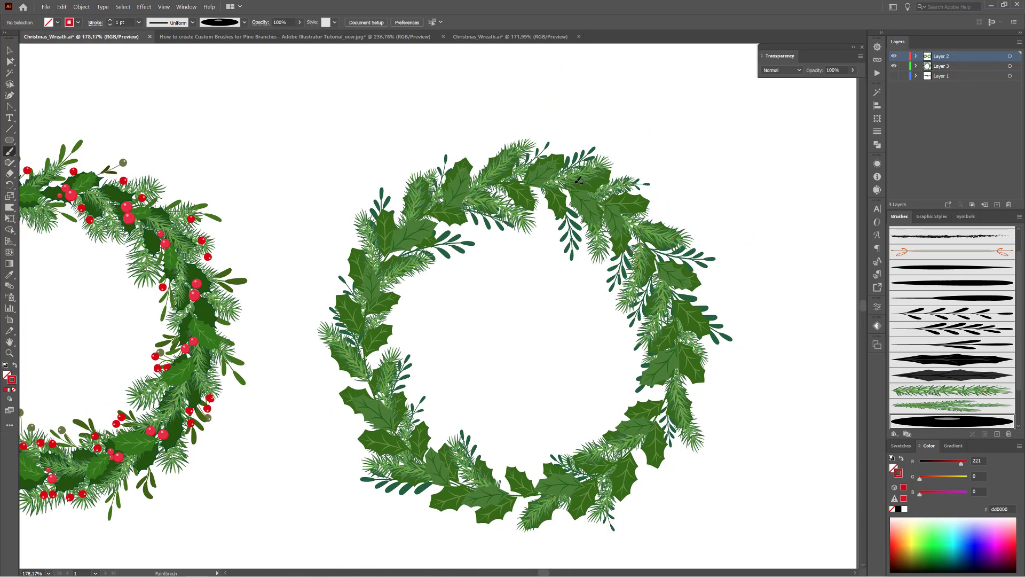
- Try a red berry stroke at the top of the new wreath, remove it and set the drawing mode to Draw Normal
mouse_move(565, 183)
mouse_down()
mouse_move(556, 187)
mouse_move(568, 190)
mouse_up()
key(ctrl)
ctrl+click(565, 192)
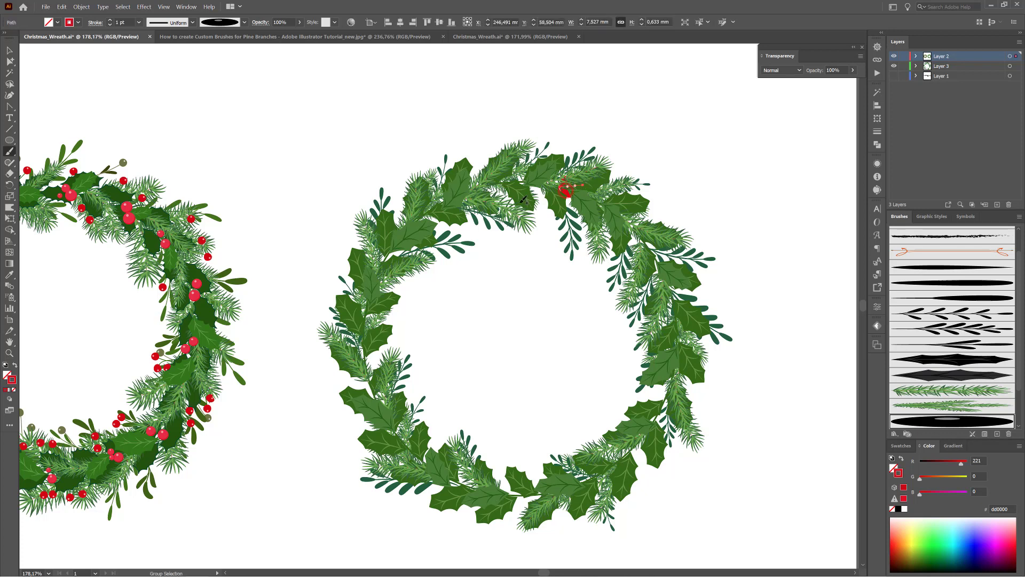
click(8, 400)
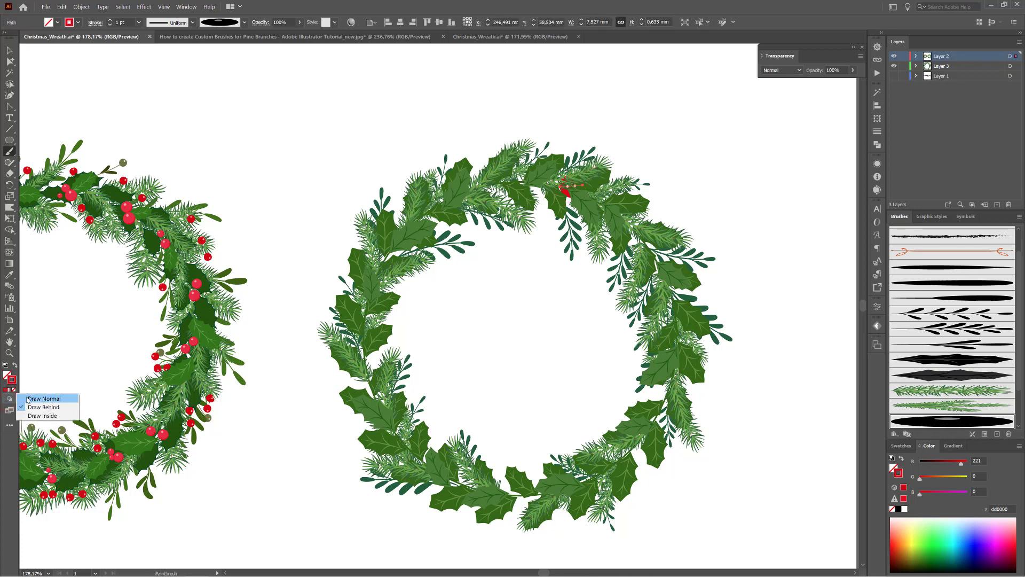
click(28, 399)
key(Delete)
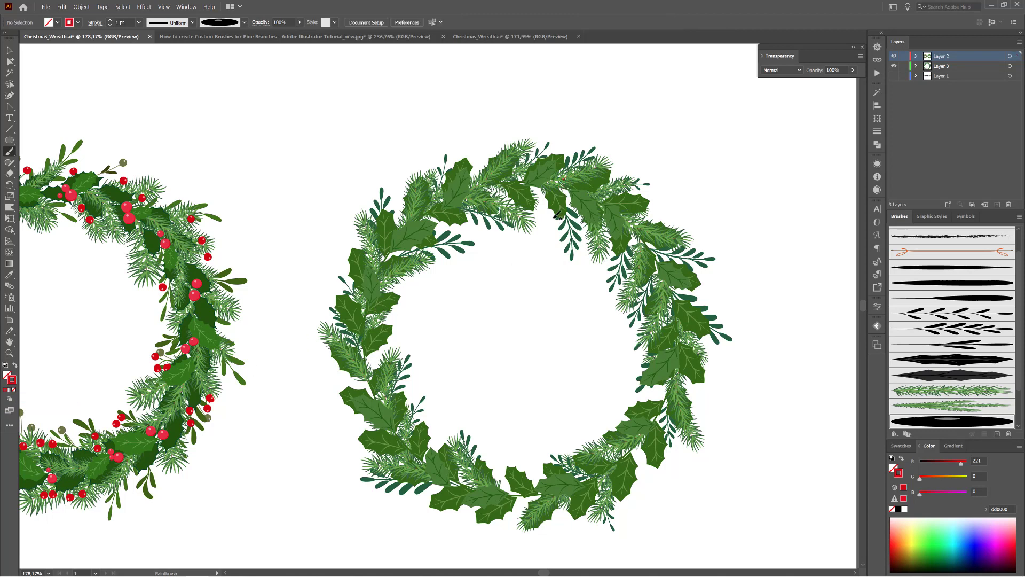
- Paint clusters of three red berries on Layer 2 at the top, right side and lower right of the new wreath
drag(571, 186, 587, 185)
drag(551, 180, 556, 174)
drag(655, 276, 653, 297)
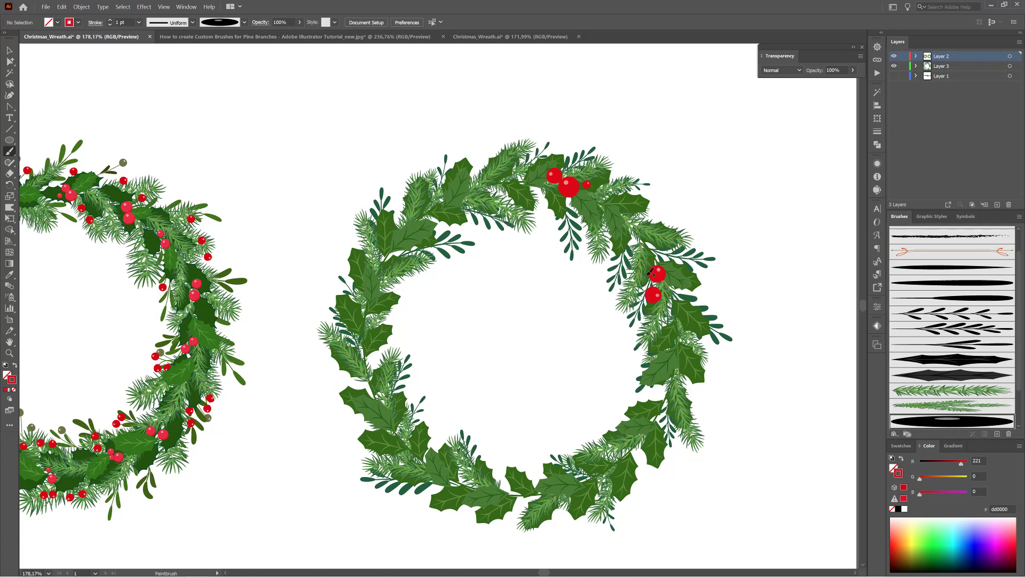
drag(643, 284, 645, 280)
mouse_move(651, 439)
mouse_down()
mouse_move(634, 429)
mouse_move(630, 447)
mouse_up()
- Paint clusters of three red berries on Layer 2 at the lower left, left side and upper left of the new wreath
drag(459, 482, 458, 477)
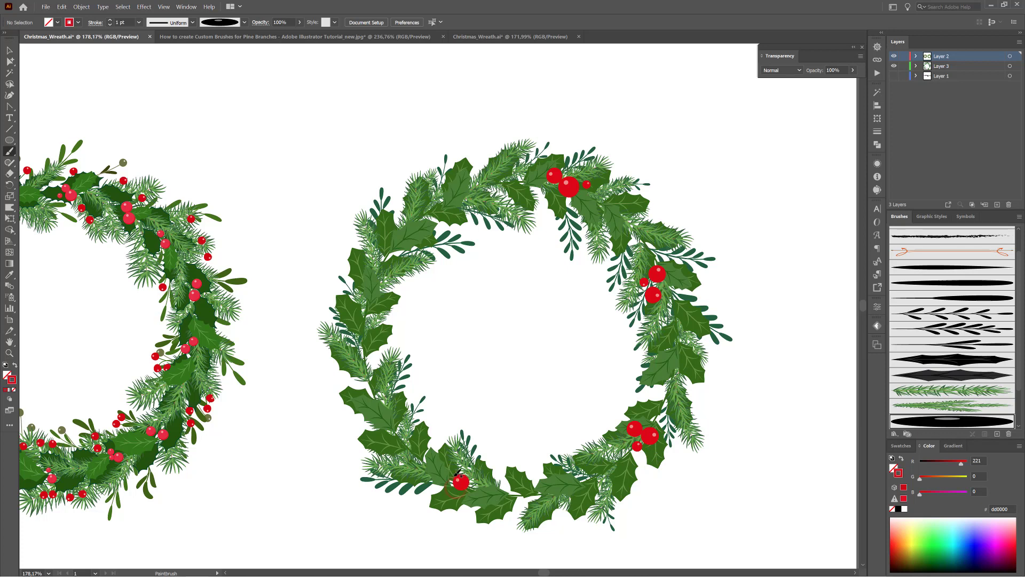
mouse_move(481, 481)
mouse_down()
mouse_move(489, 479)
mouse_move(474, 495)
mouse_up()
mouse_move(367, 372)
mouse_down()
mouse_move(368, 363)
mouse_move(372, 380)
mouse_move(361, 377)
mouse_up()
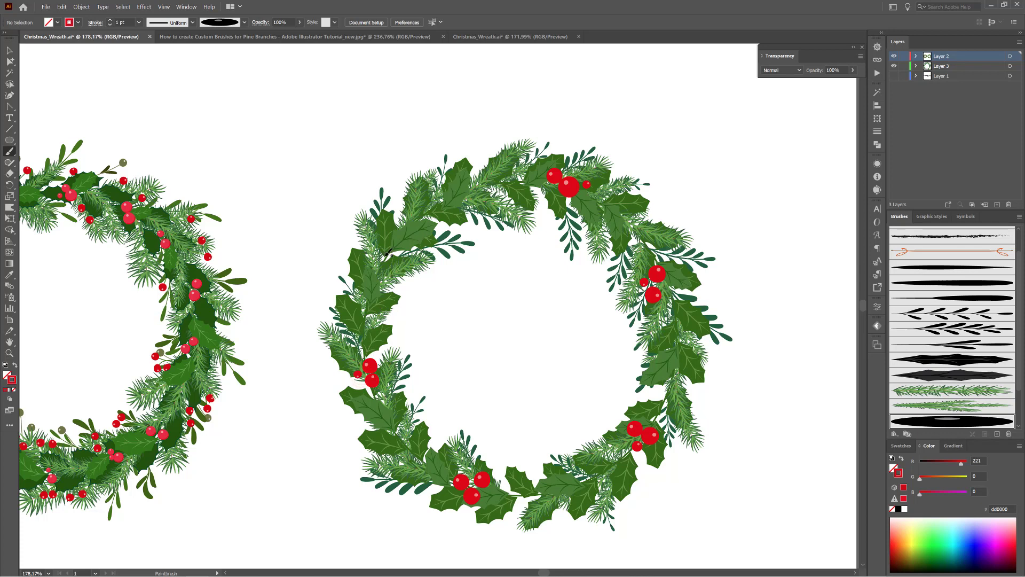
mouse_move(388, 253)
mouse_down()
mouse_move(381, 248)
mouse_move(401, 253)
mouse_move(391, 241)
mouse_move(396, 247)
mouse_up()
- Hide Layers 2 and 3, show Layer 1, and select the lower red berry with the green stem
scroll(625, 345, down, 2)
scroll(597, 319, up, 1)
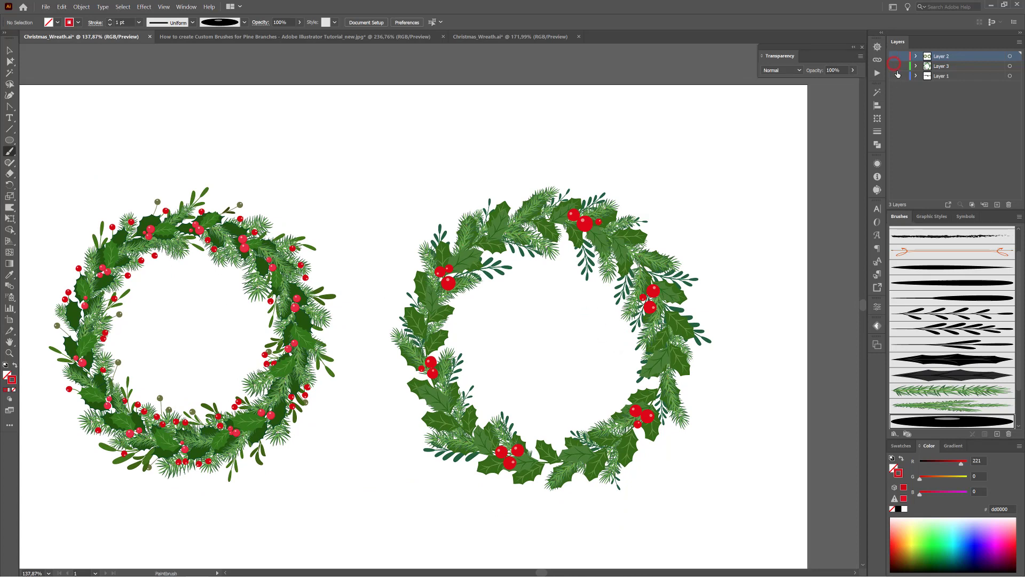
click(895, 56)
click(894, 76)
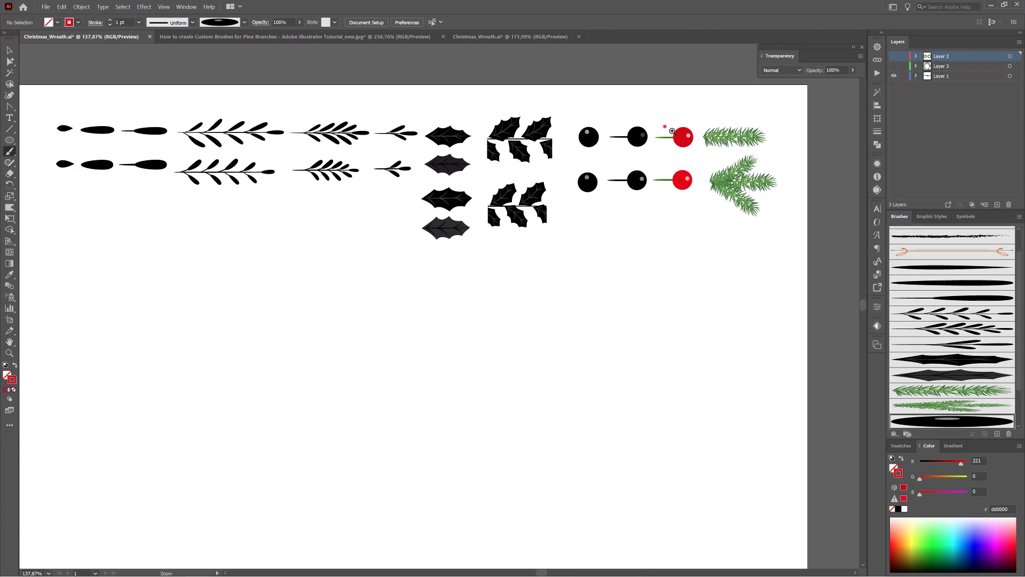
drag(664, 126, 610, 206)
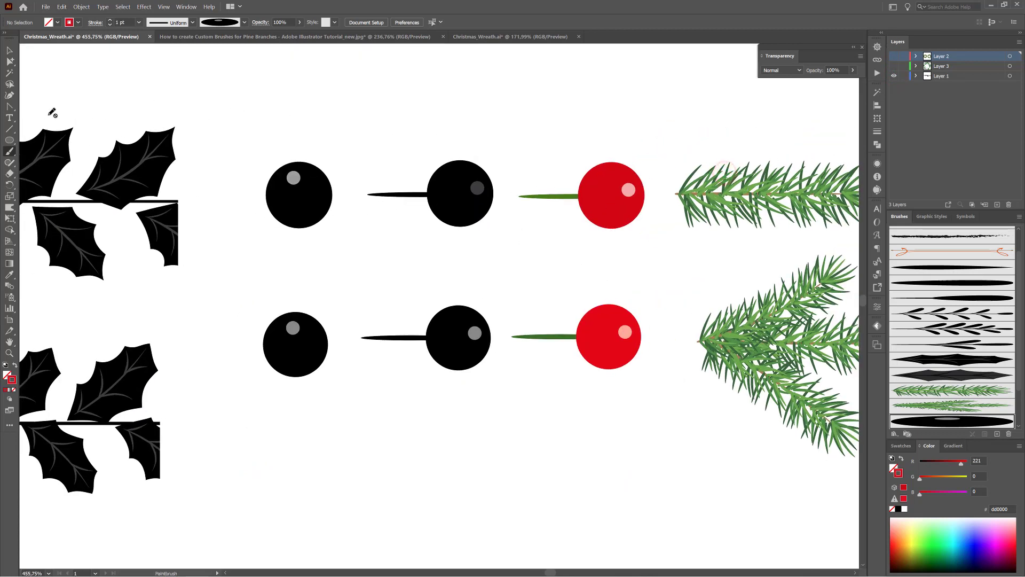
click(10, 50)
drag(538, 286, 664, 408)
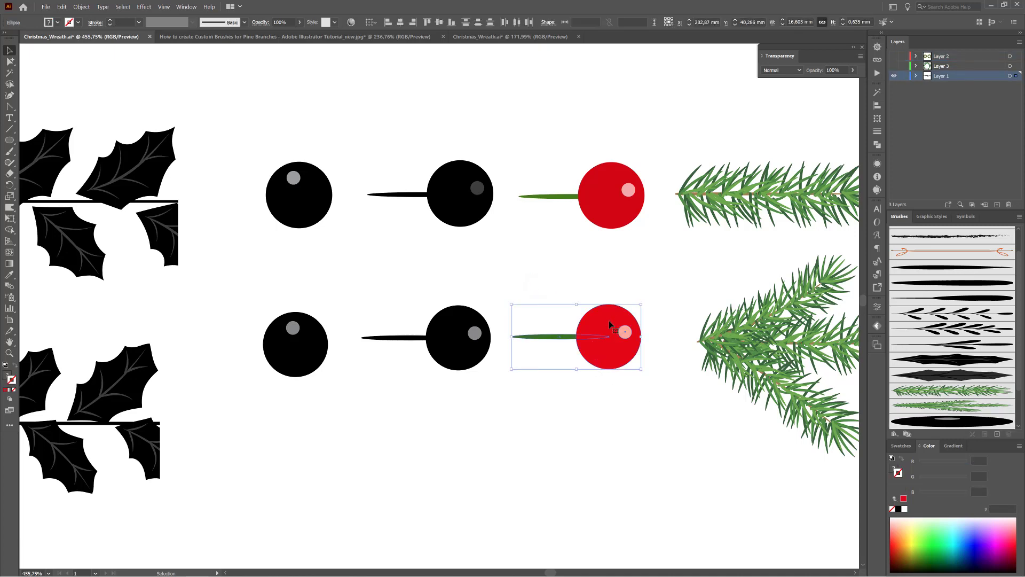
drag(532, 284, 643, 410)
- Create an art brush from the stemmed red berry with Stretch Between Guides, start at 5.027 mm and end at 7.915 mm
click(998, 434)
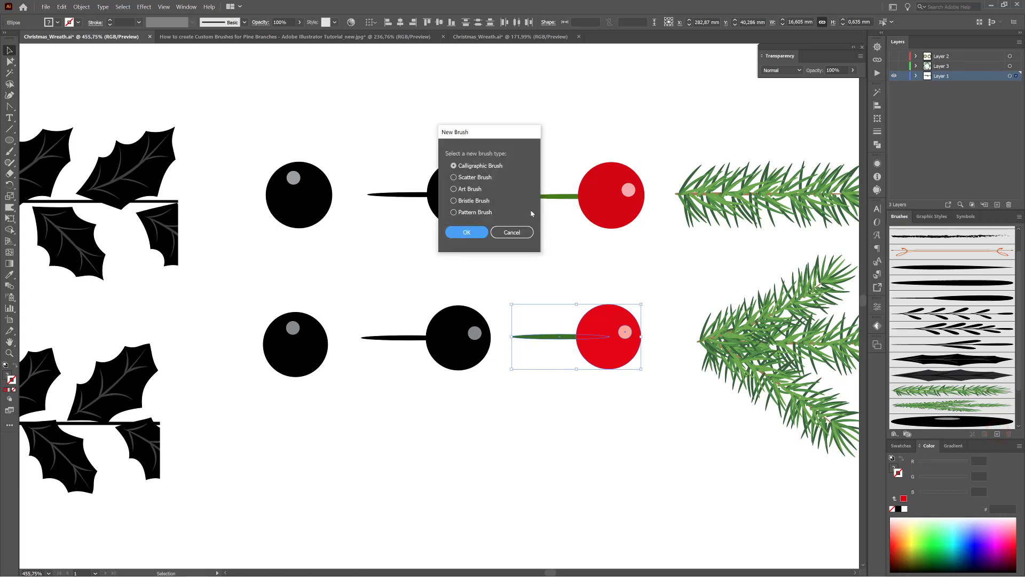
click(468, 189)
click(466, 231)
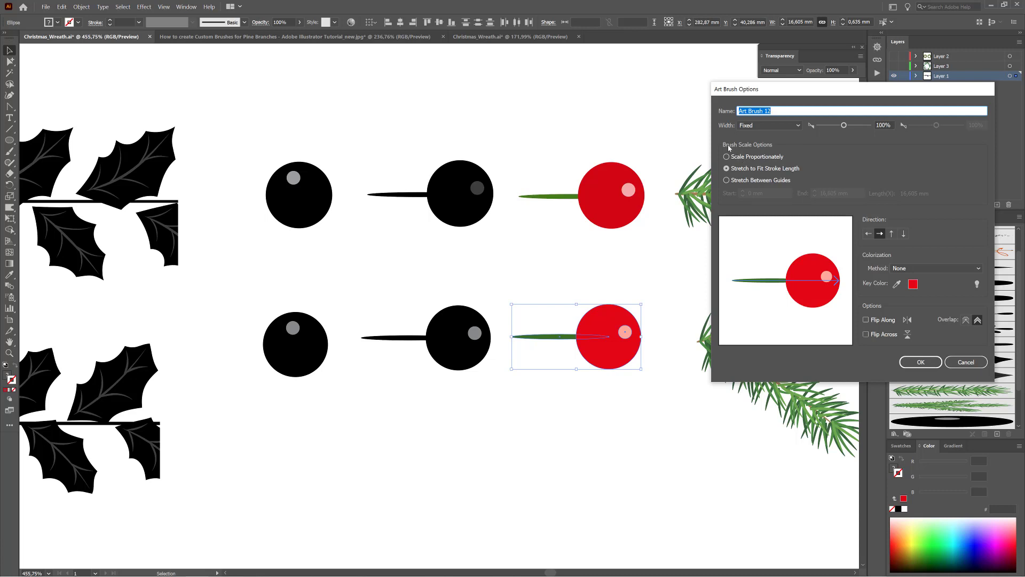
click(728, 181)
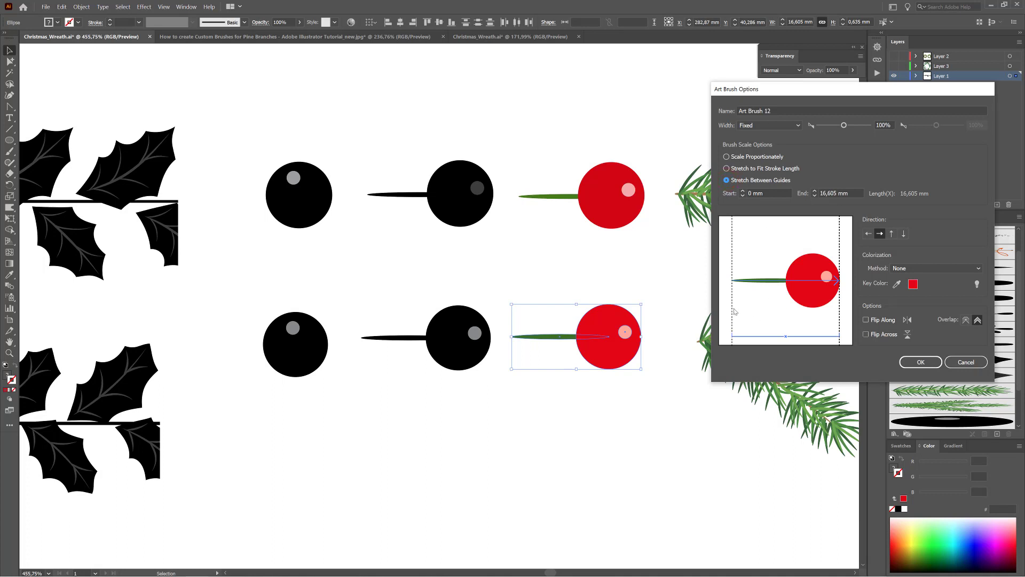
drag(733, 310, 766, 308)
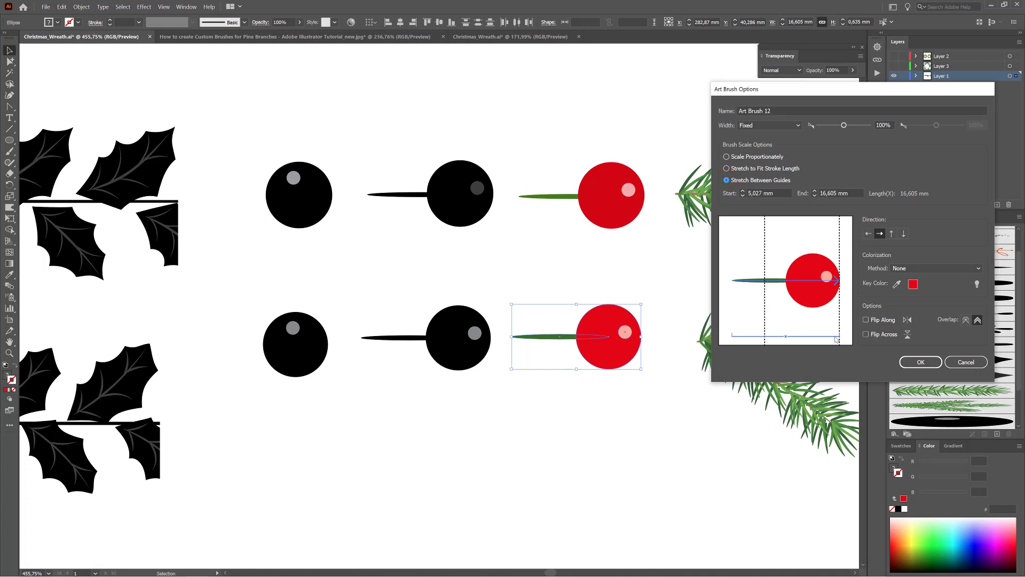
drag(840, 324, 784, 327)
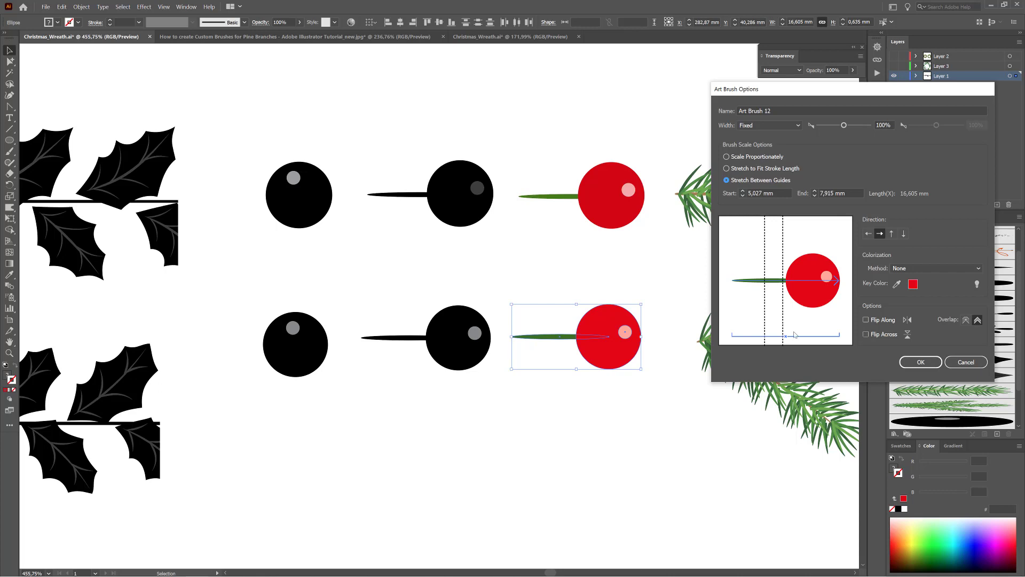
click(917, 366)
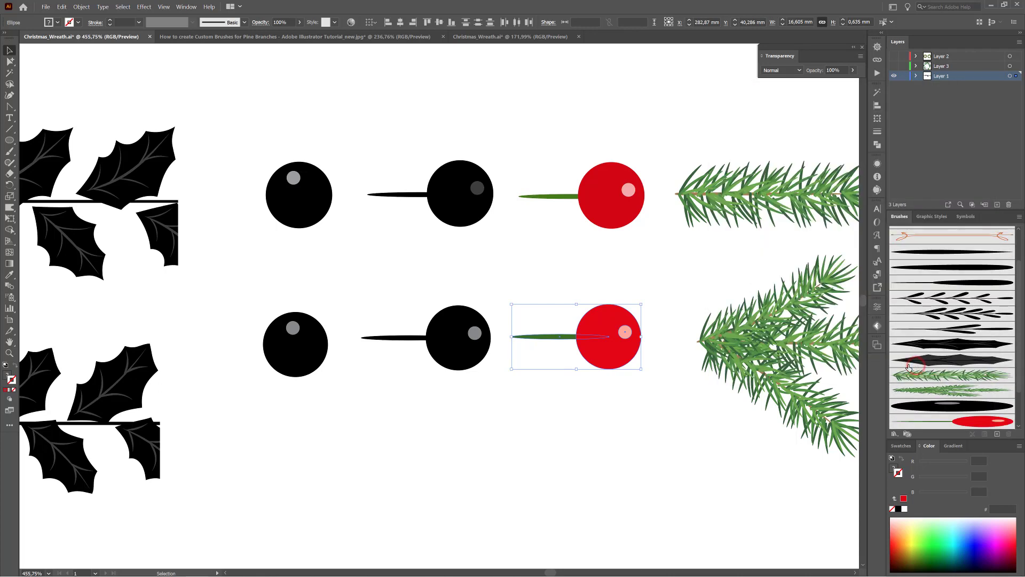
- Paint five stemmed red berries of varying length below the brush artwork on Layer 1 with the new stemmed berry brush
alt+click(664, 386)
alt+click(607, 400)
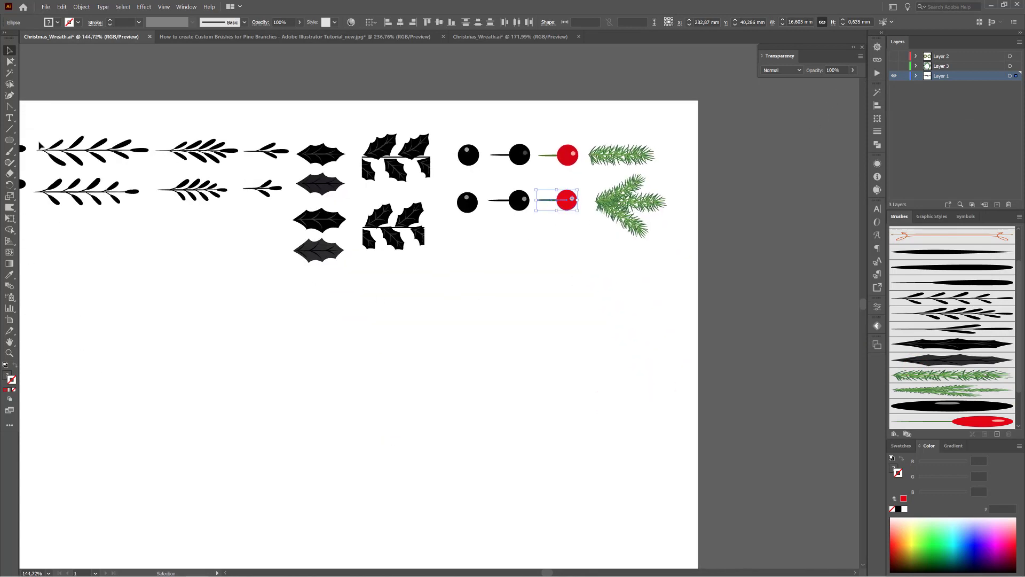
click(9, 152)
mouse_move(547, 450)
mouse_down()
mouse_move(532, 332)
mouse_move(532, 289)
mouse_up()
ctrl+click(577, 465)
drag(595, 396, 600, 386)
mouse_move(597, 439)
mouse_down()
mouse_move(636, 384)
mouse_move(635, 396)
mouse_up()
mouse_move(632, 452)
mouse_down()
mouse_move(665, 385)
mouse_move(654, 315)
mouse_move(663, 329)
mouse_up()
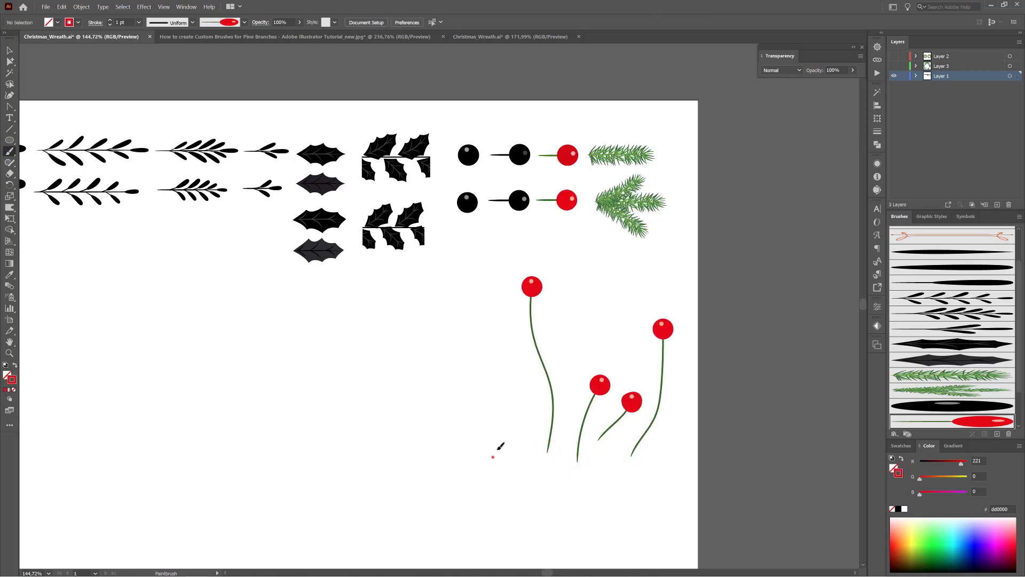
mouse_move(493, 457)
mouse_down()
mouse_move(501, 299)
mouse_move(496, 310)
mouse_up()
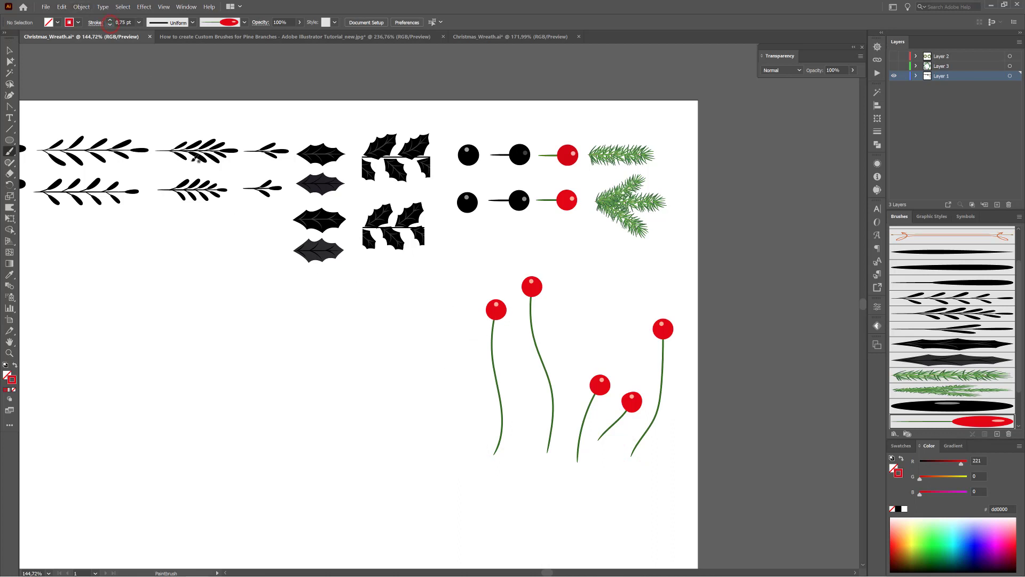
- Paint three smaller stemmed red berries beside the existing ones on Layer 1, reducing the stroke to 0.5 pt for the last
mouse_move(430, 442)
mouse_down()
mouse_move(441, 425)
mouse_move(446, 344)
mouse_move(473, 342)
mouse_up()
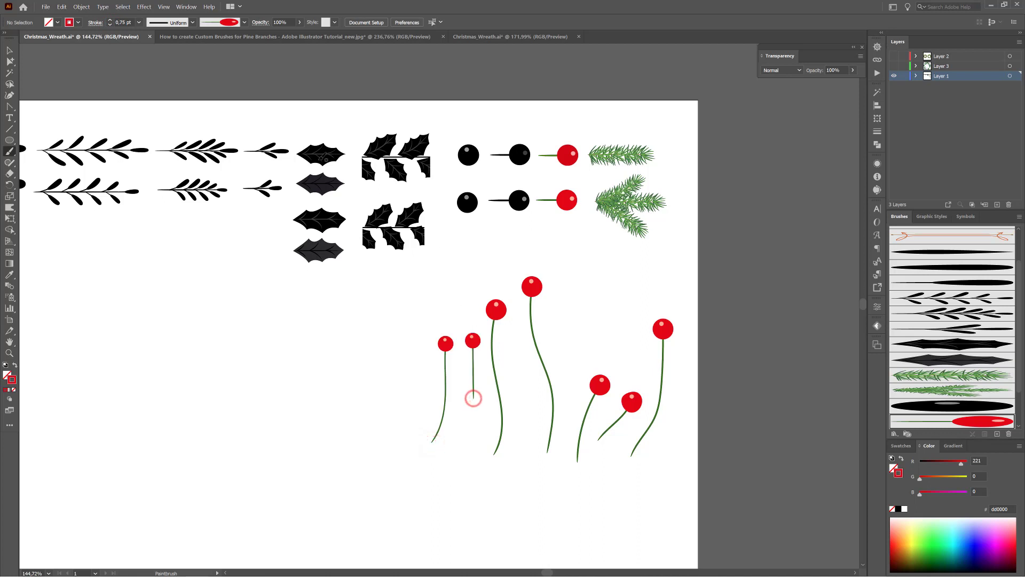
click(109, 26)
drag(417, 411, 421, 346)
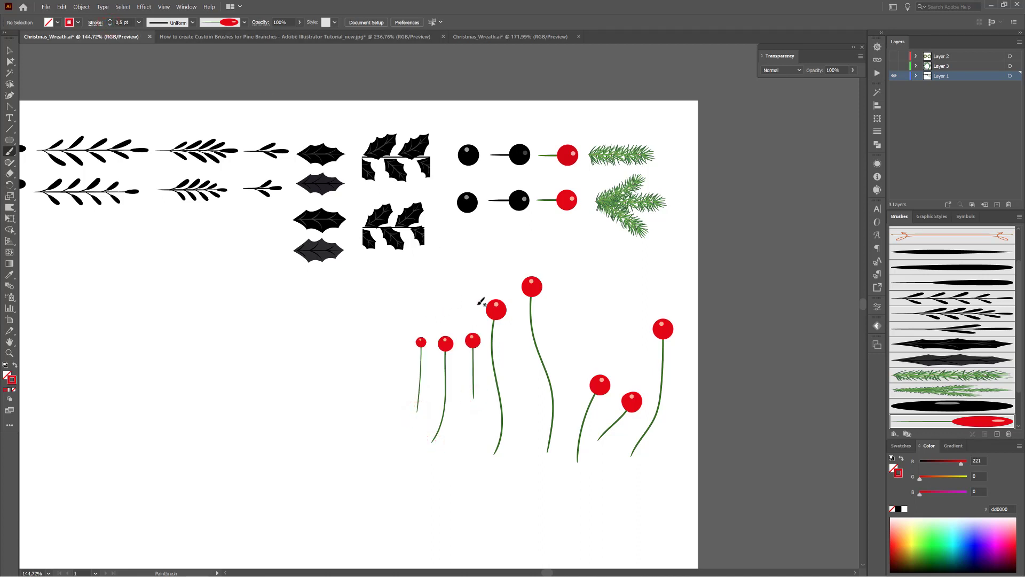
- Hide Layer 1, show Layers 2 and 3 with the wreath, and make Layer 2 the active layer
ctrl+click(894, 76)
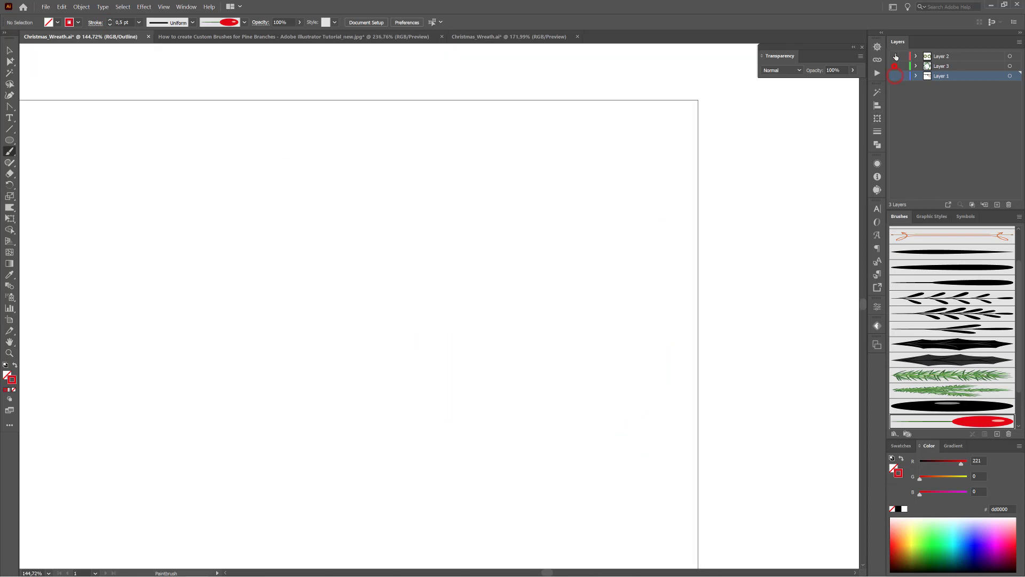
ctrl+click(895, 56)
drag(405, 331, 503, 306)
ctrl+click(545, 281)
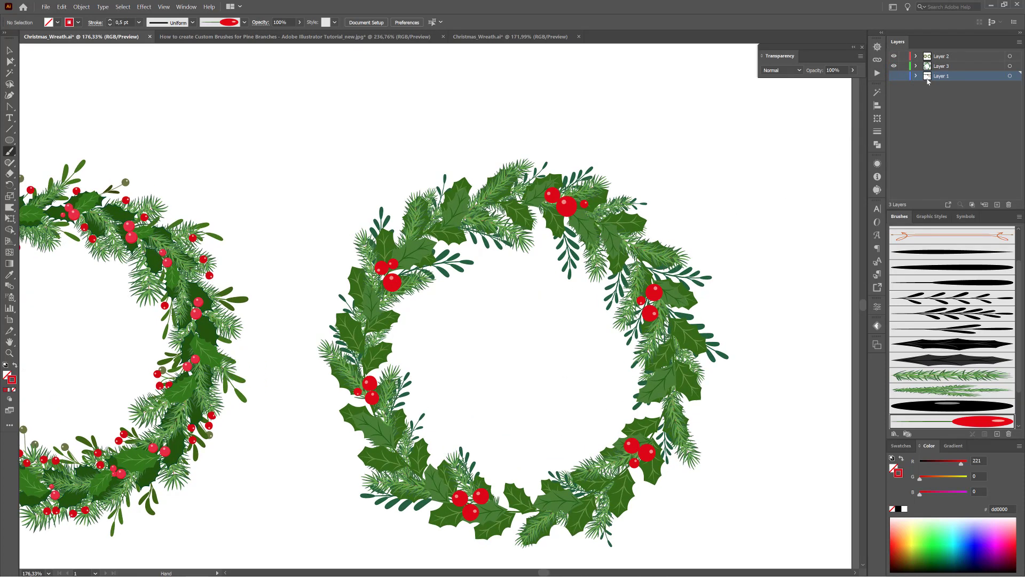
click(894, 65)
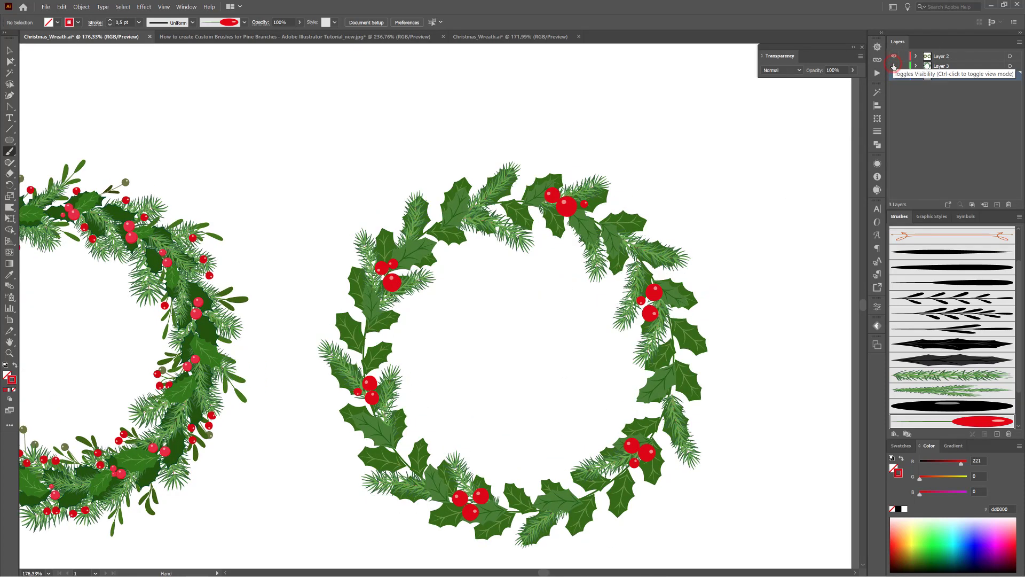
click(946, 57)
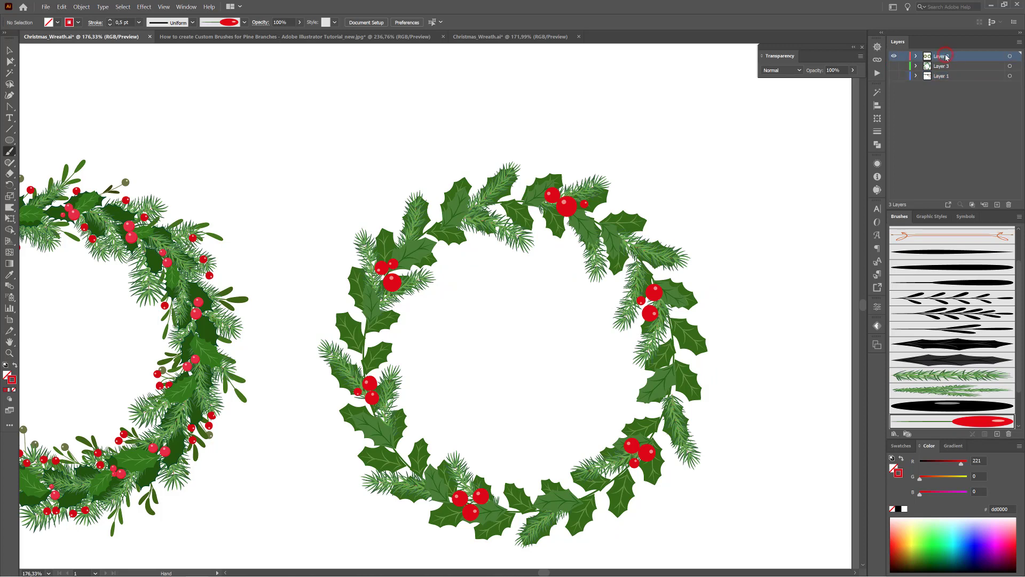
click(894, 66)
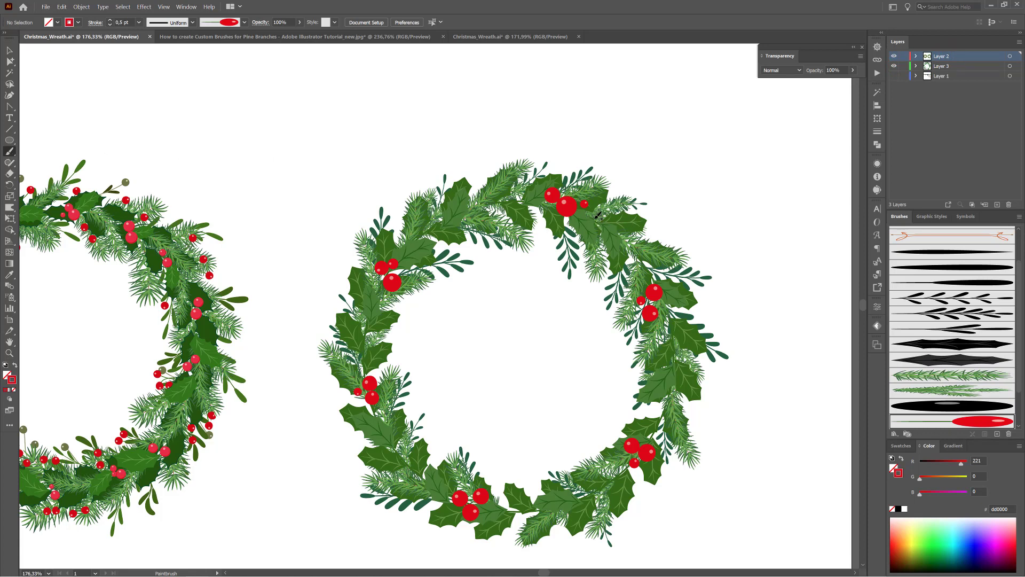
drag(638, 209, 665, 210)
drag(619, 314, 628, 314)
key(ctrl)
key(ctrl+z)
drag(616, 242, 623, 283)
key(ctrl+z)
key(ctrl+z)
- Switch to Draw Behind and paint 0.5 pt stemmed red berries along the right side of the new wreath on Layer 2
click(10, 398)
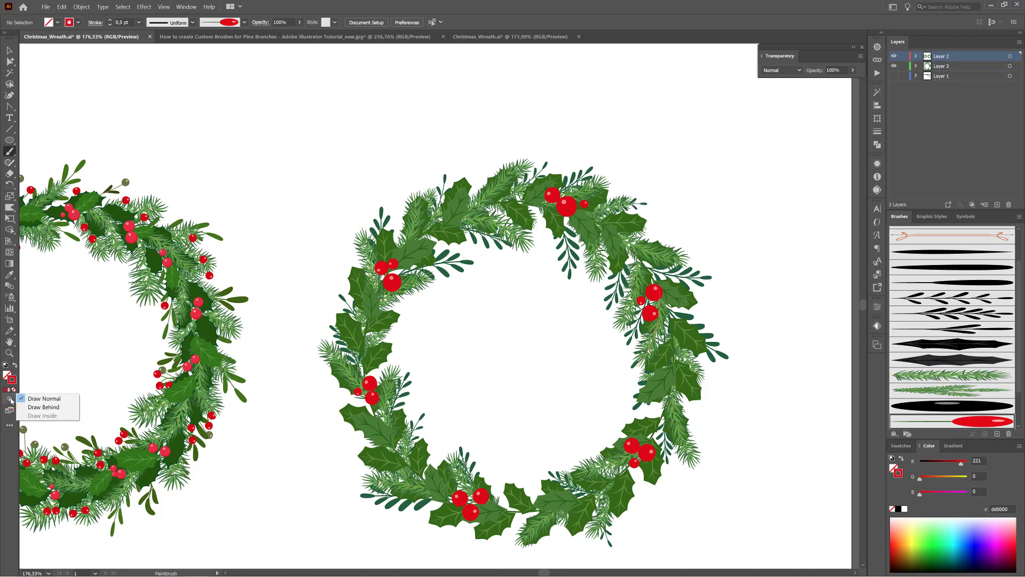
click(49, 408)
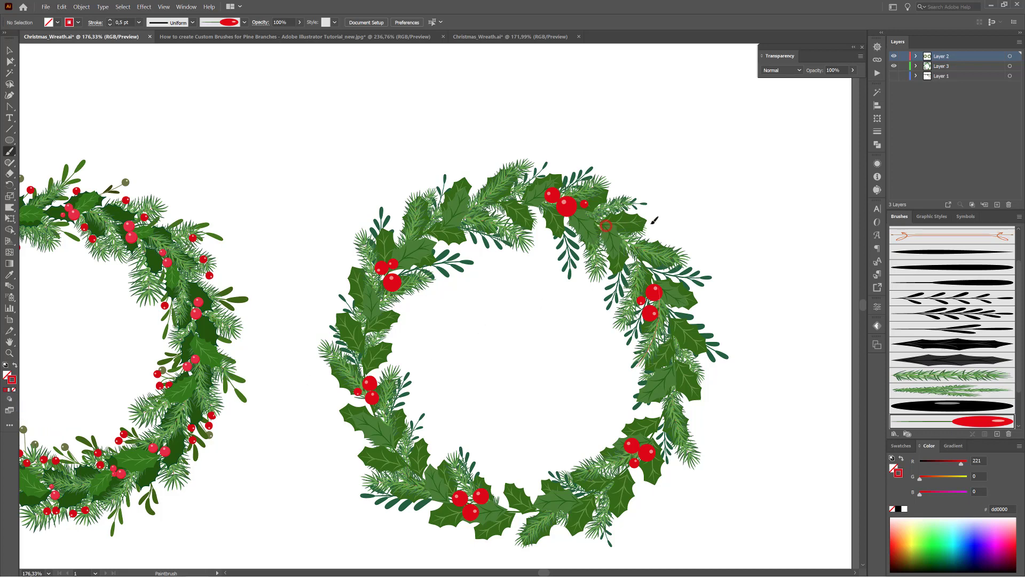
drag(606, 226, 646, 227)
mouse_move(633, 284)
mouse_down()
mouse_move(592, 361)
mouse_move(650, 360)
mouse_move(683, 327)
mouse_move(669, 298)
mouse_move(710, 320)
mouse_up()
drag(661, 374, 623, 394)
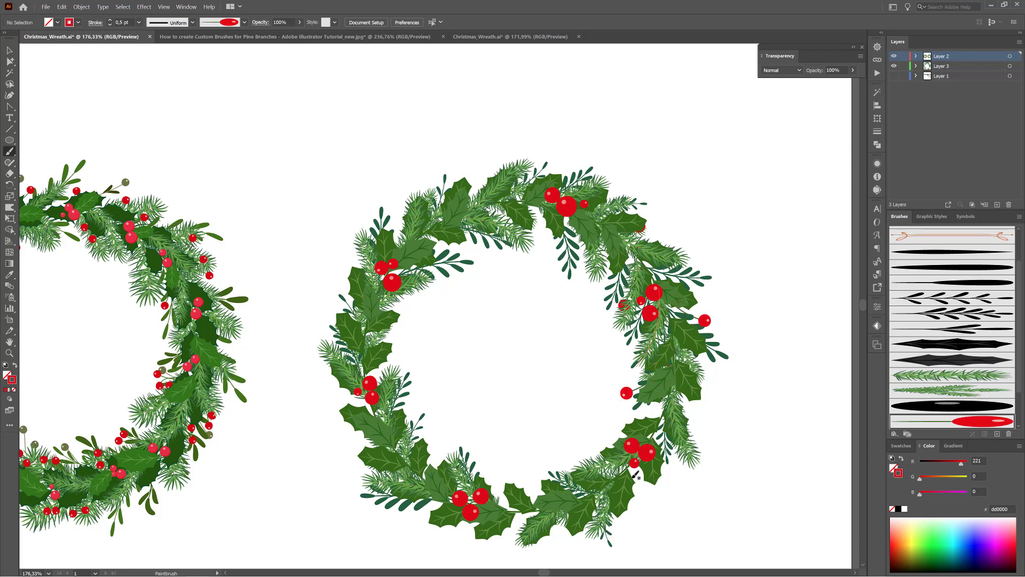
- Paint more stemmed red berries behind the foliage along the bottom, left and top of the new wreath
drag(607, 502, 595, 532)
drag(555, 497, 529, 485)
mouse_move(444, 492)
mouse_down()
mouse_move(390, 484)
mouse_move(387, 473)
mouse_move(438, 479)
mouse_move(376, 481)
mouse_up()
drag(480, 236, 496, 242)
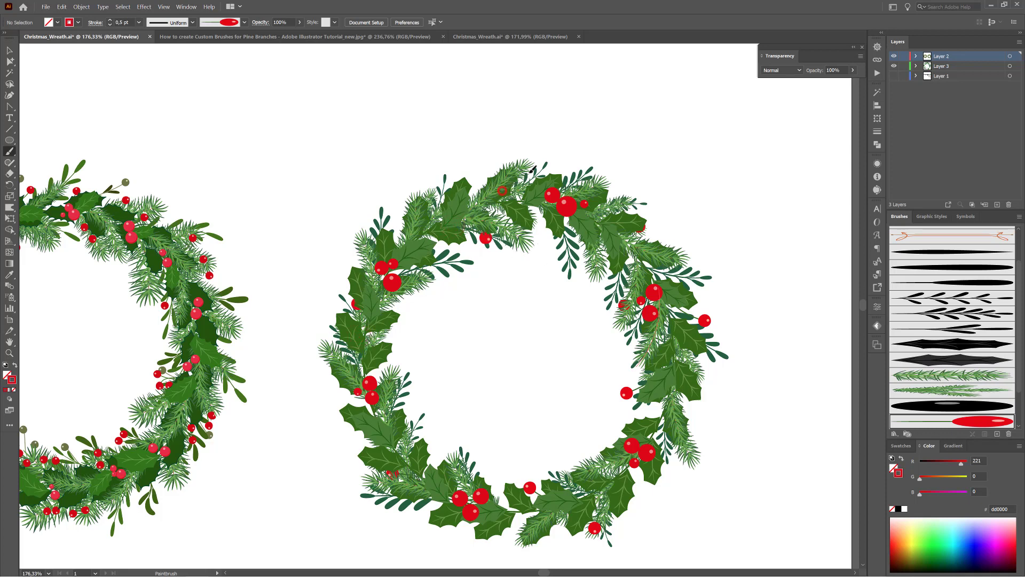
drag(524, 171, 531, 174)
- Reduce the stroke of the right, lower right and upper left stemmed berries to 0.4 pt and move the inner right berry slightly toward the foliage
ctrl+click(628, 396)
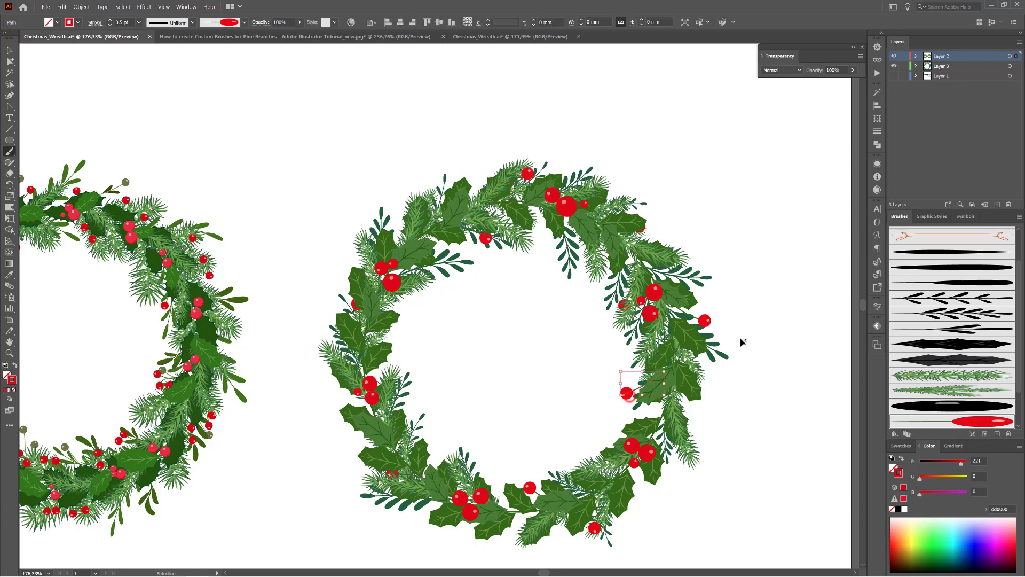
ctrl+shift+click(594, 528)
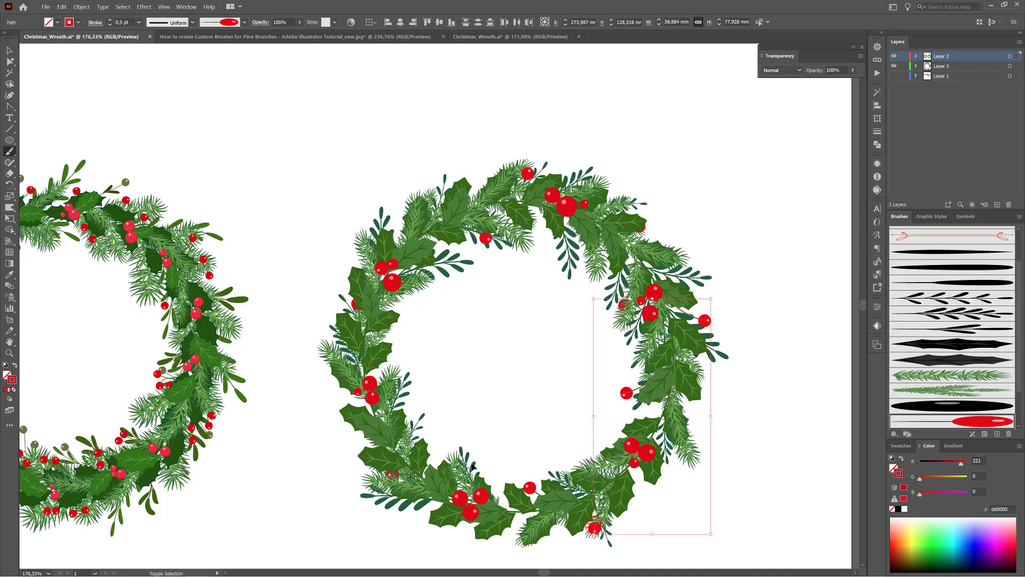
ctrl+shift+click(485, 242)
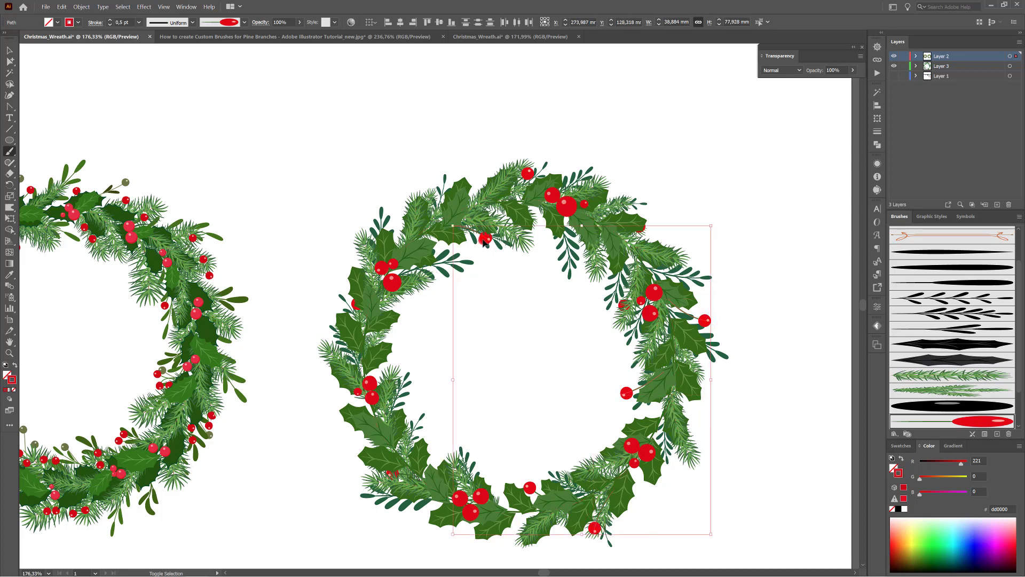
click(111, 24)
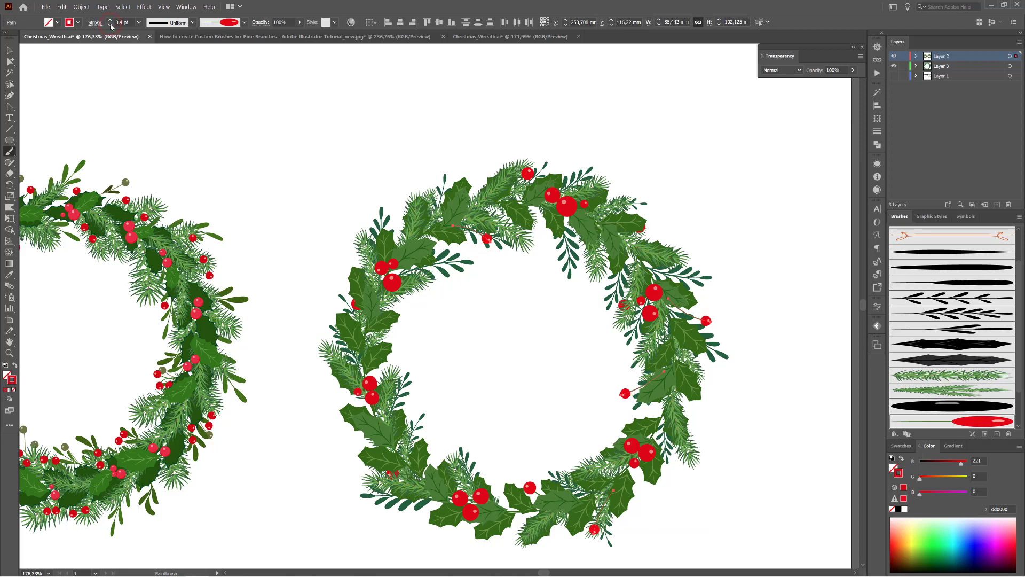
ctrl+click(385, 92)
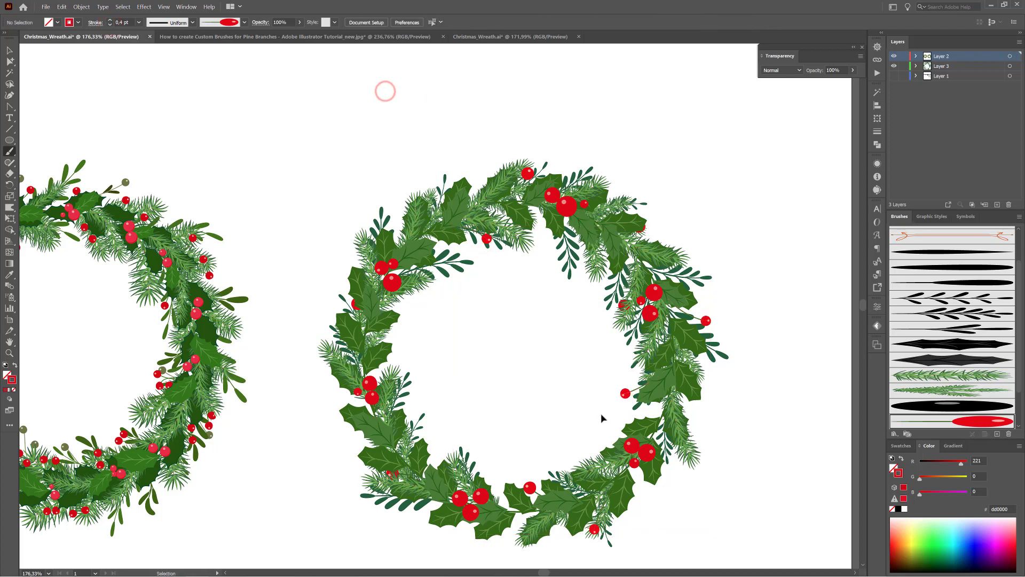
mouse_move(629, 397)
mouse_down()
mouse_move(644, 418)
mouse_move(632, 393)
mouse_up()
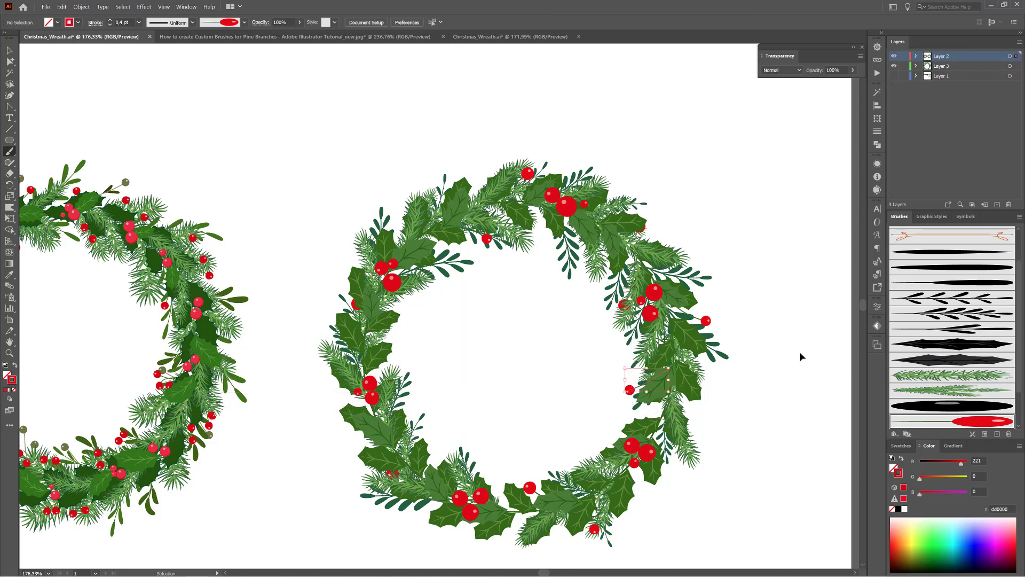
click(786, 210)
- Hide Layers 2 and 3, show Layer 1 with the brush artwork, and make it active
click(954, 67)
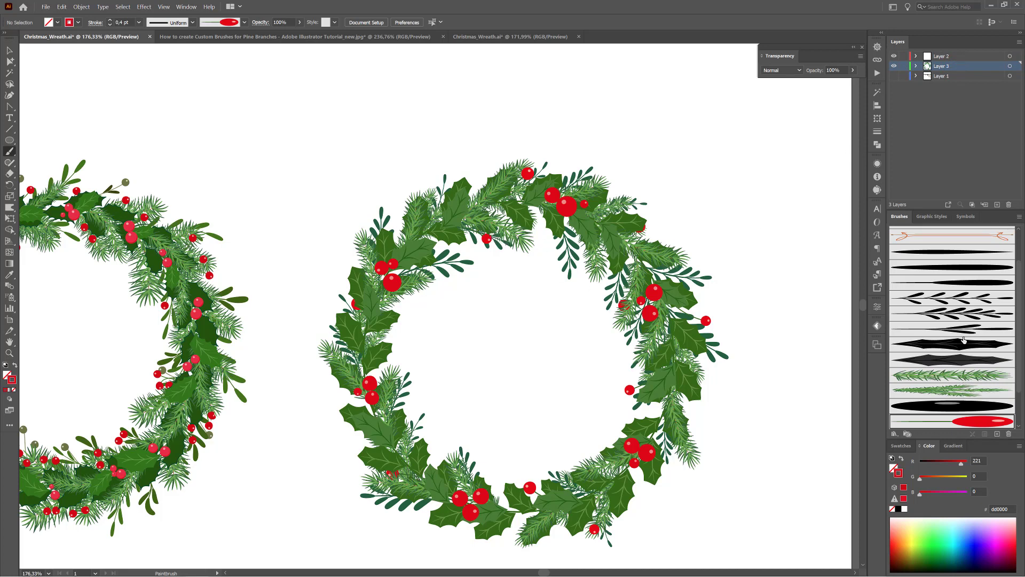
scroll(964, 339, down, 3)
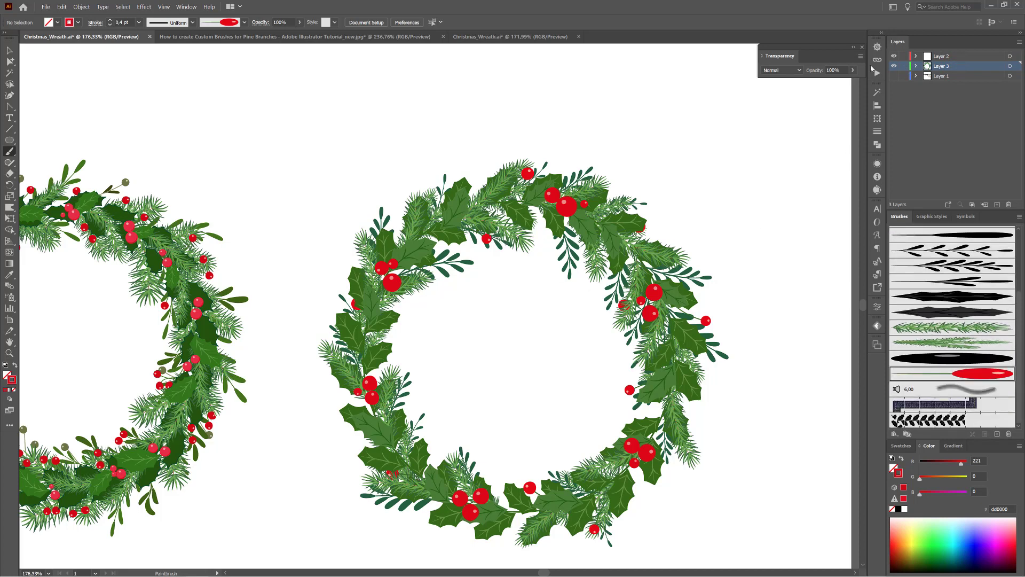
click(893, 56)
click(895, 66)
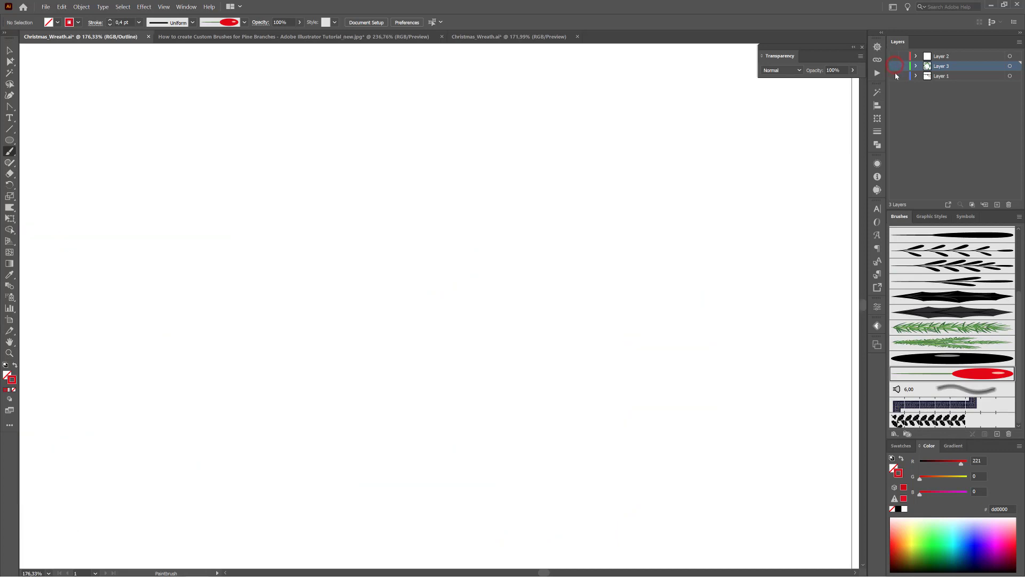
click(939, 78)
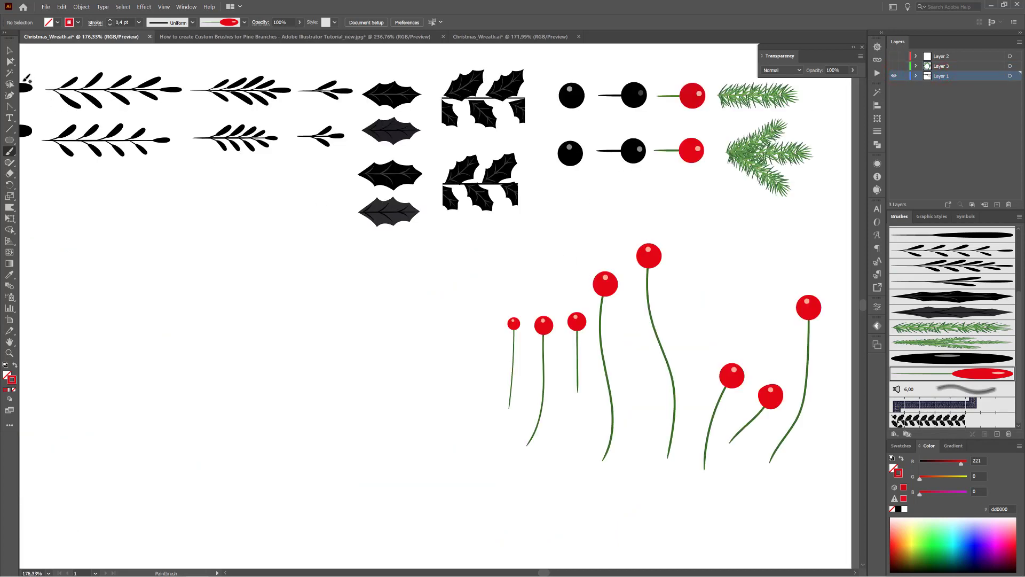
- Duplicate the stemmed red berry art brush
click(9, 61)
drag(593, 126, 649, 179)
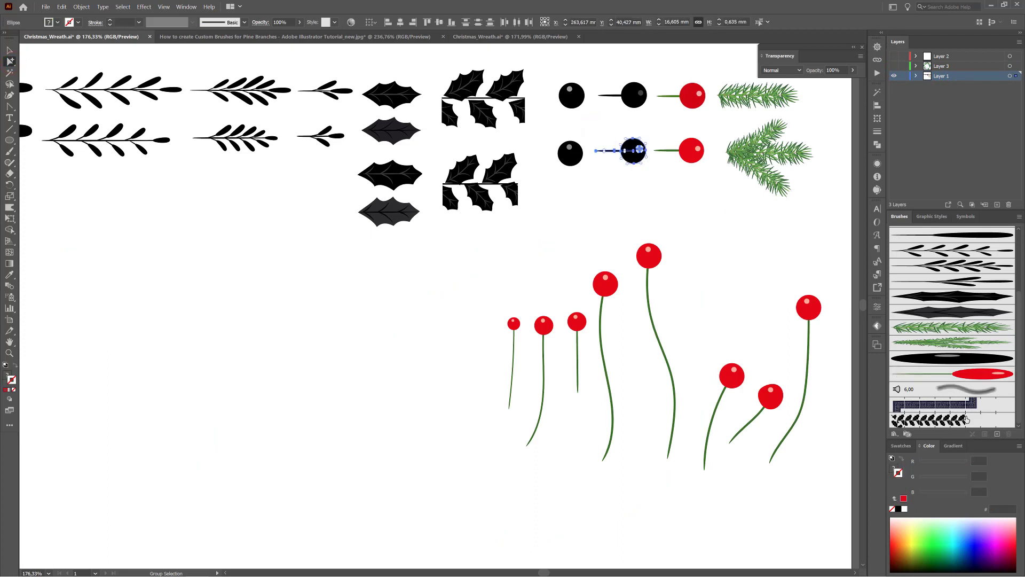
click(727, 223)
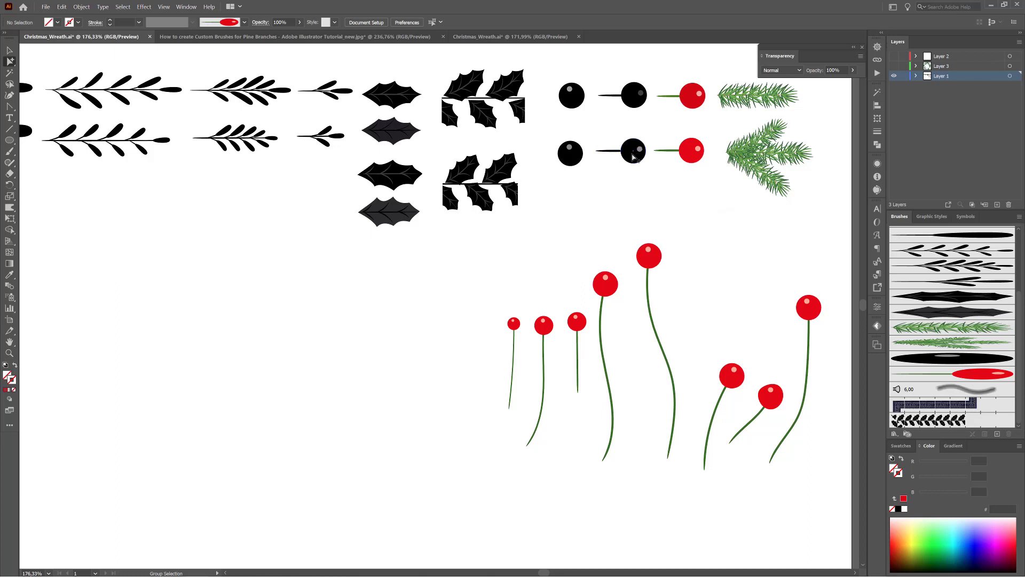
click(773, 248)
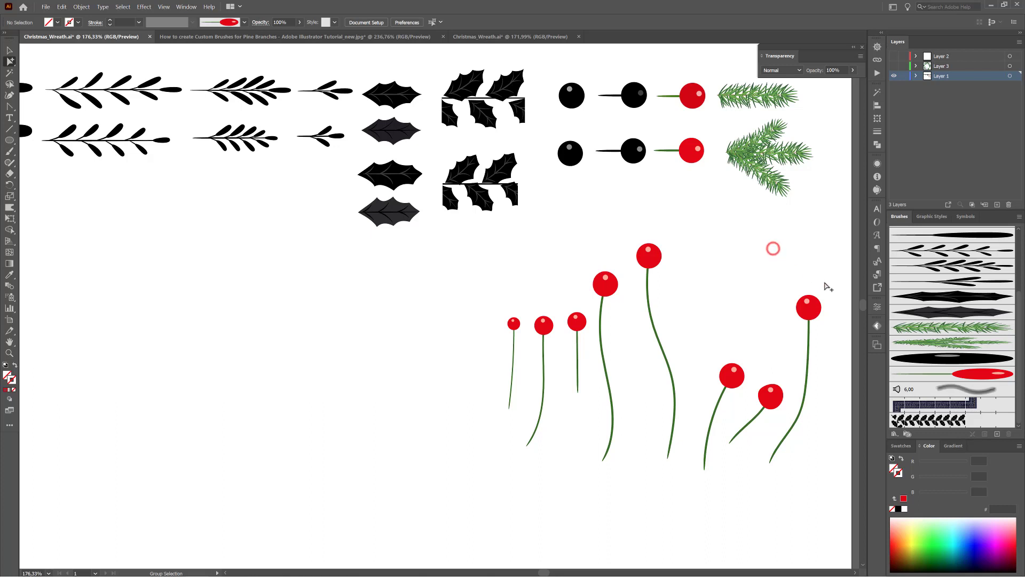
click(981, 374)
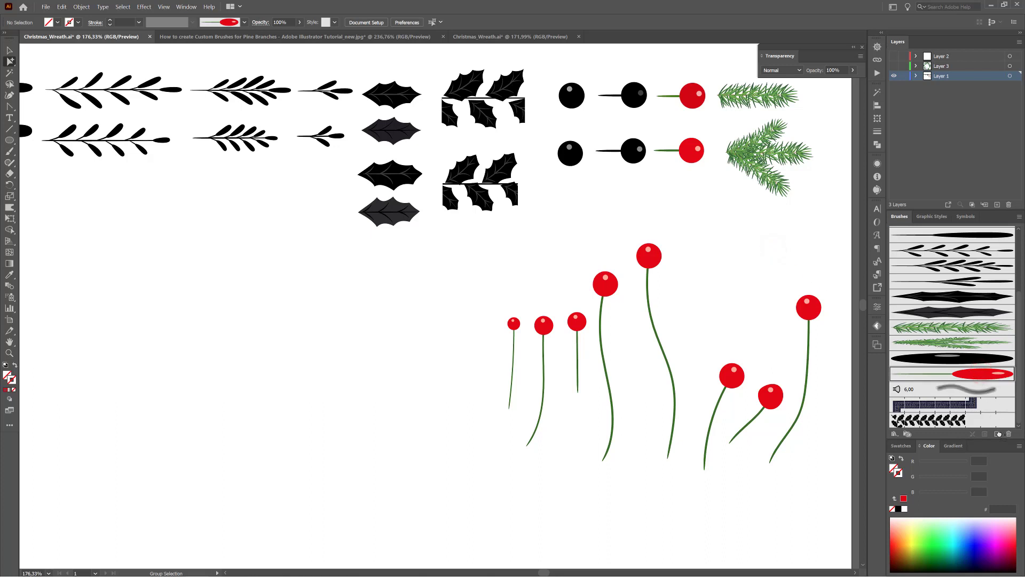
drag(998, 435, 998, 435)
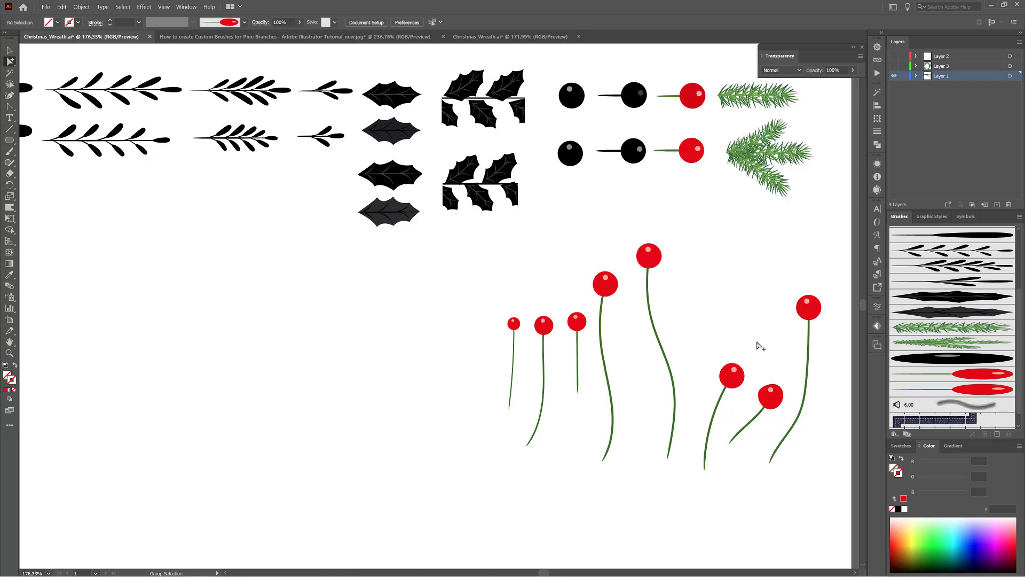
- Replace the duplicated brush's artwork with the lower black stemmed berry and set its colorization method to Tints
click(592, 127)
drag(605, 150, 651, 182)
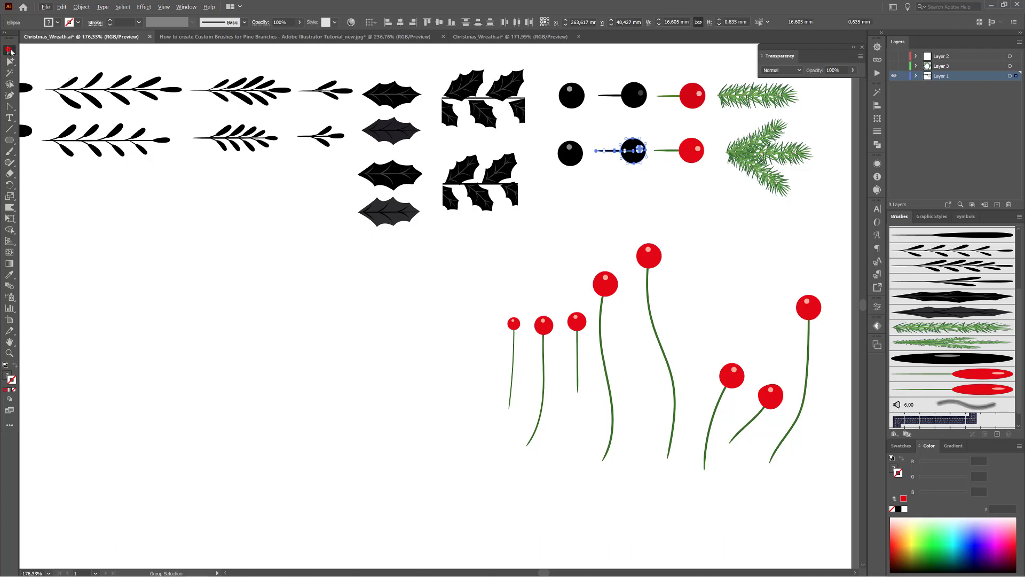
click(9, 51)
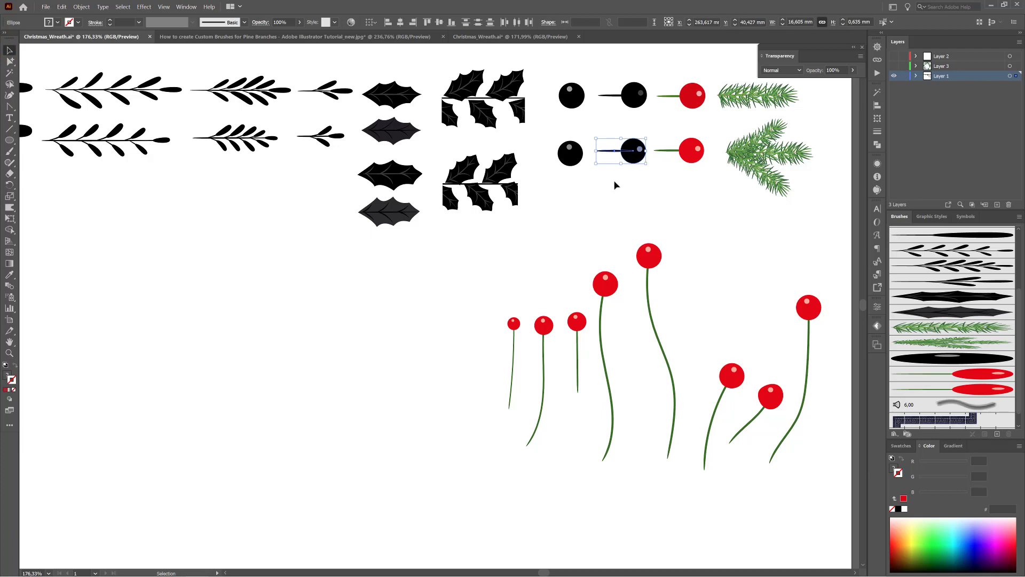
mouse_move(635, 158)
mouse_down()
mouse_move(680, 308)
mouse_move(707, 227)
mouse_move(737, 302)
mouse_move(814, 385)
mouse_move(977, 393)
mouse_move(945, 394)
mouse_move(967, 392)
mouse_up()
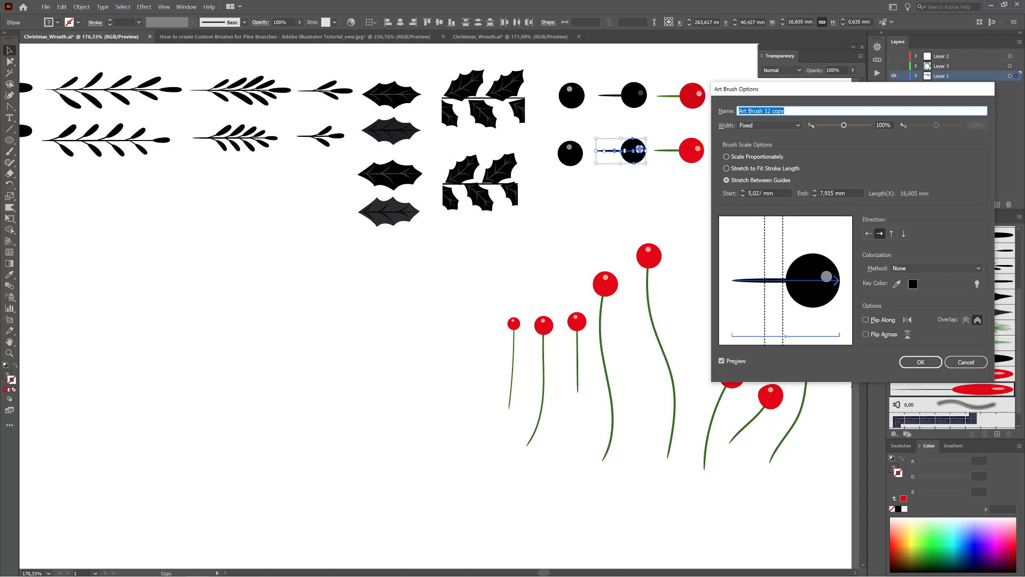
click(914, 269)
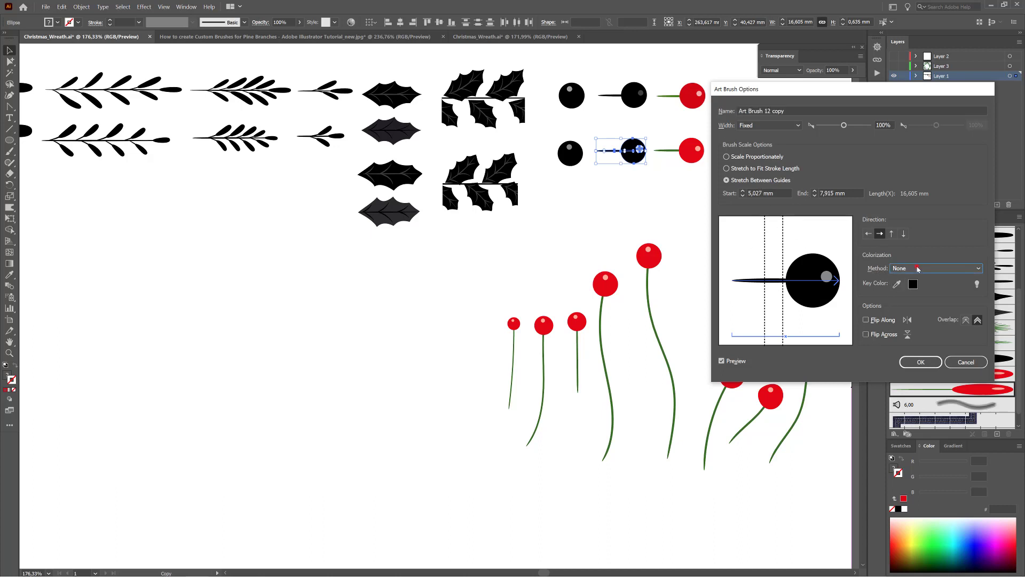
click(907, 289)
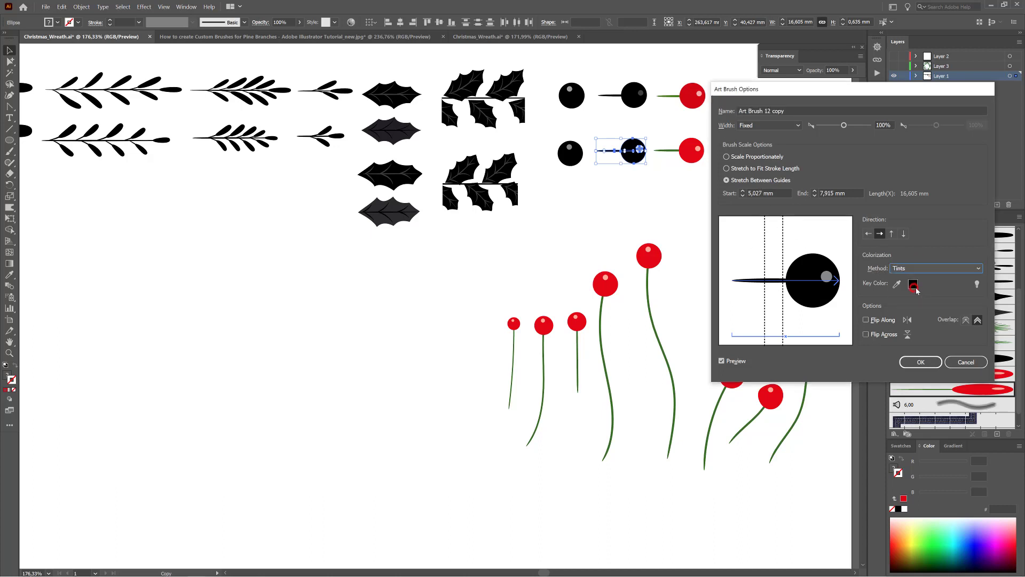
click(926, 364)
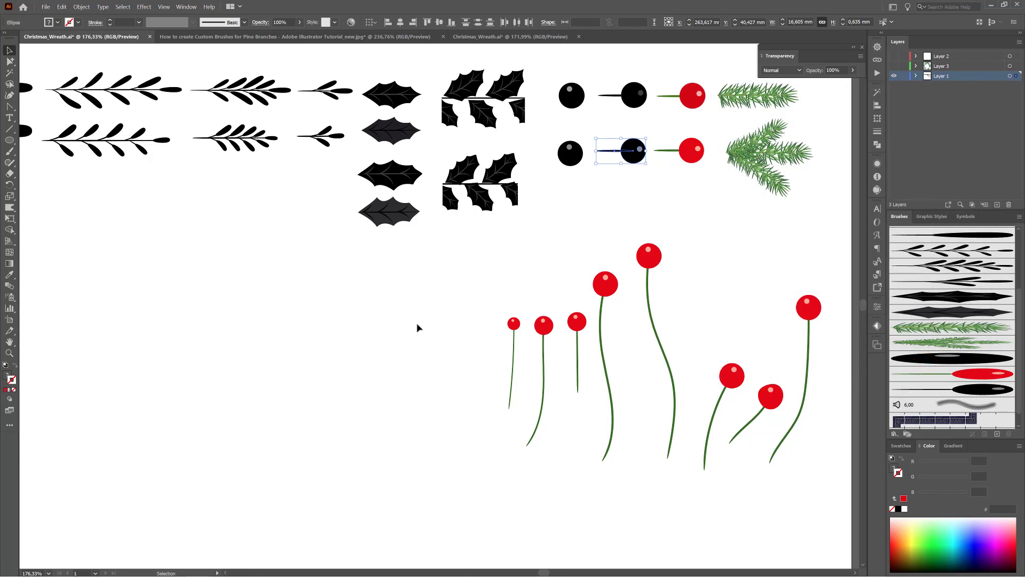
- Deselect the artwork, choose the black stemmed berry brush for painting, and set the stroke color to green 368800
click(393, 312)
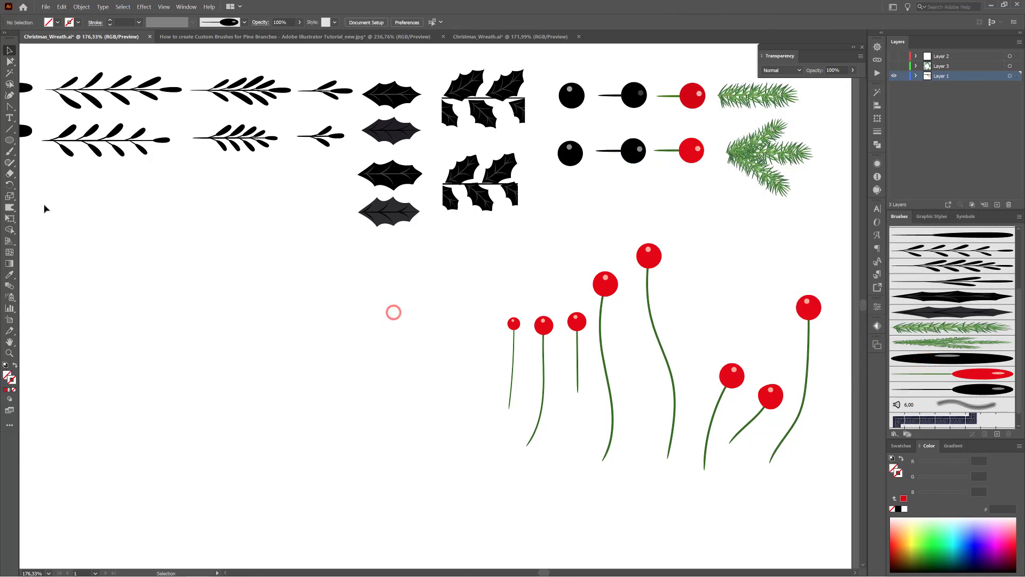
click(10, 154)
click(958, 390)
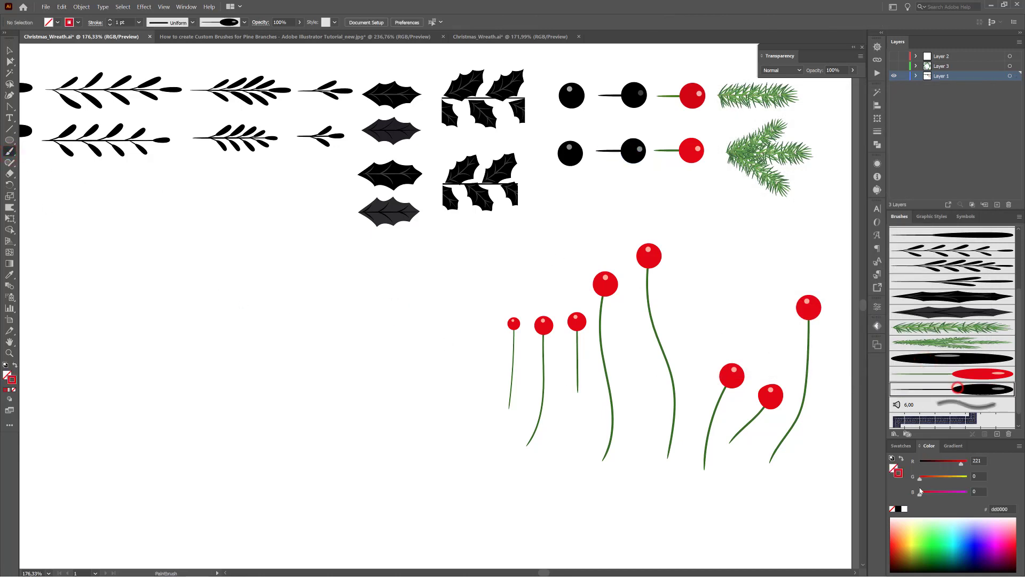
click(926, 552)
click(926, 555)
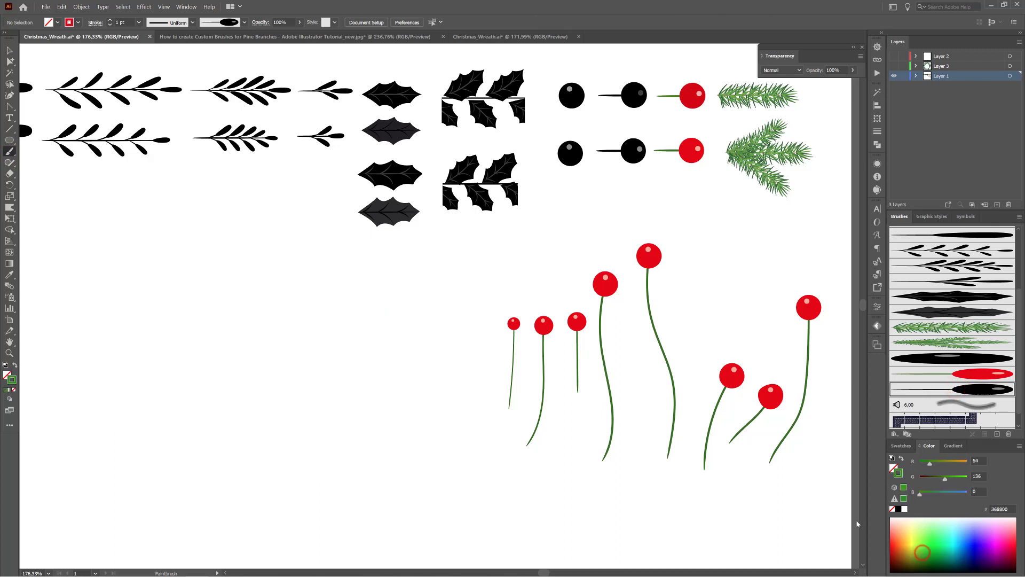
- Paint two green stemmed berries beside the red ones, plus a third in darker green 366900
drag(711, 346, 728, 275)
drag(750, 347, 768, 255)
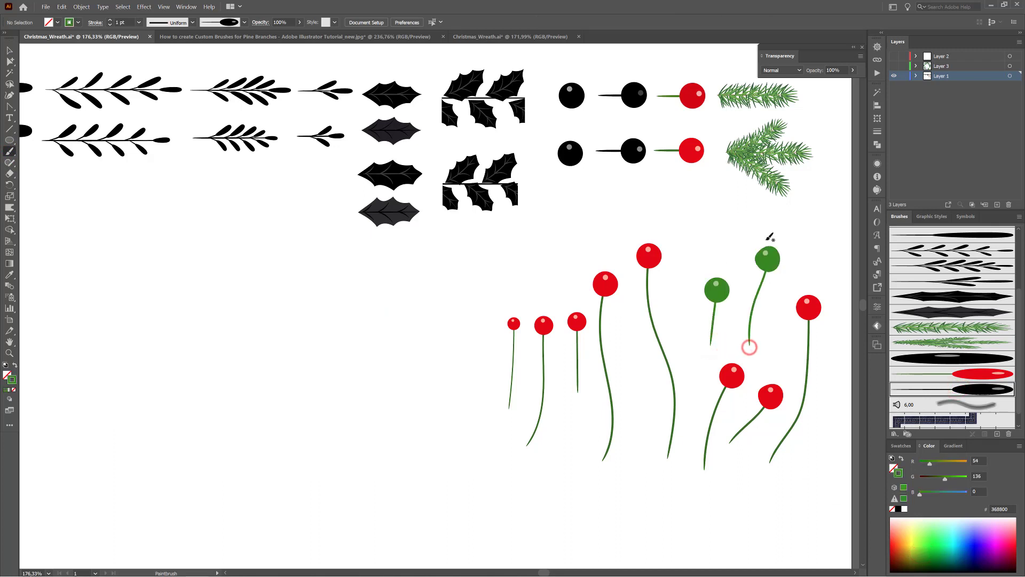
drag(943, 480, 939, 481)
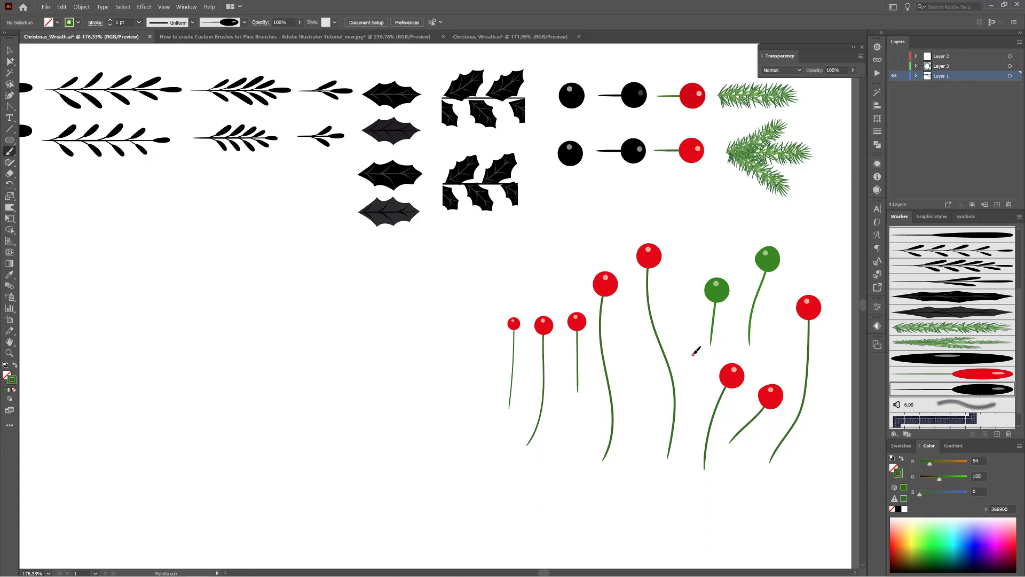
drag(693, 352, 682, 249)
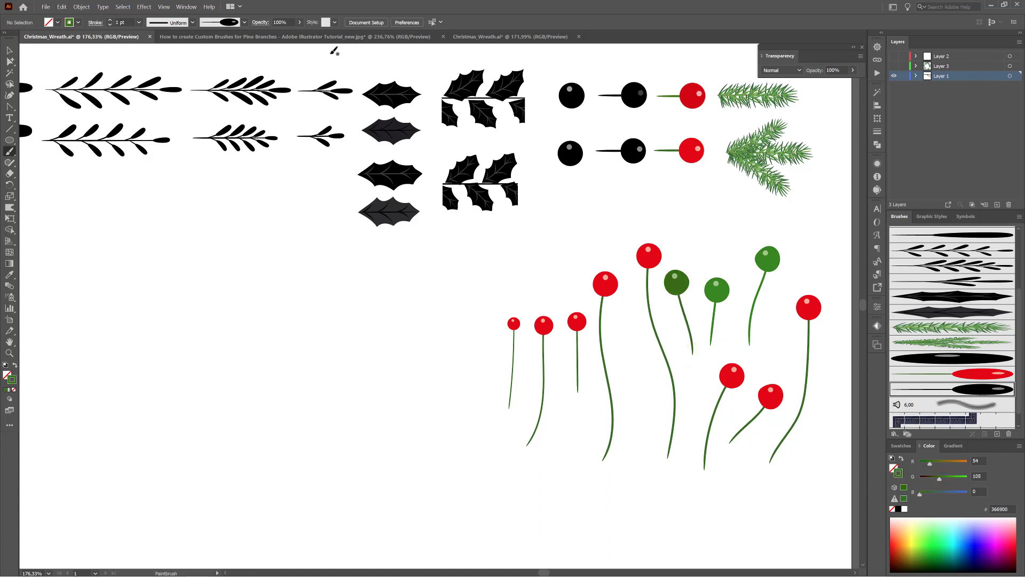
- Hide Layer 1, show Layers 2 and 3, and make Layer 3 active in Draw Behind mode
click(895, 77)
drag(895, 68, 897, 60)
key(ctrl+y)
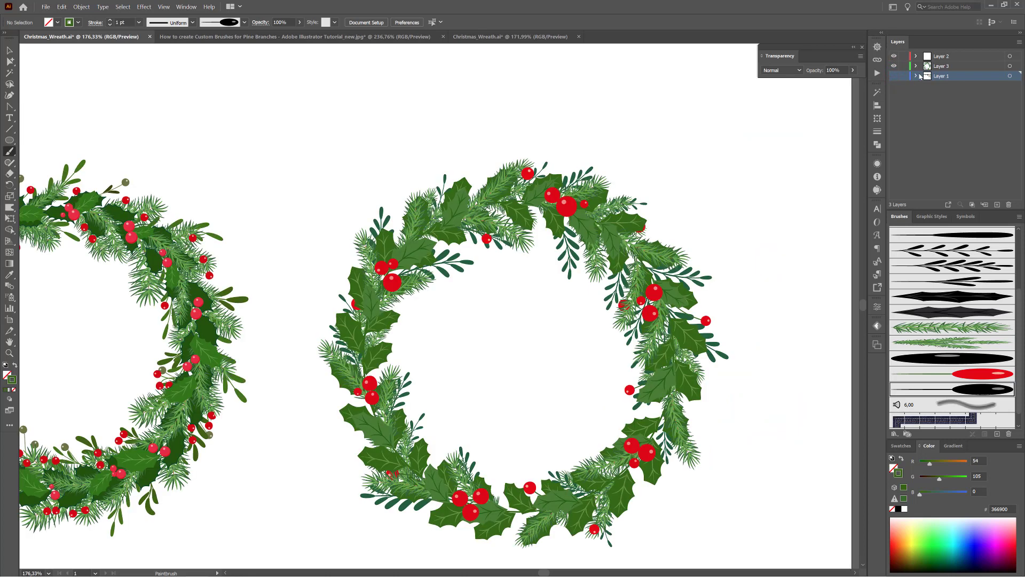
click(942, 67)
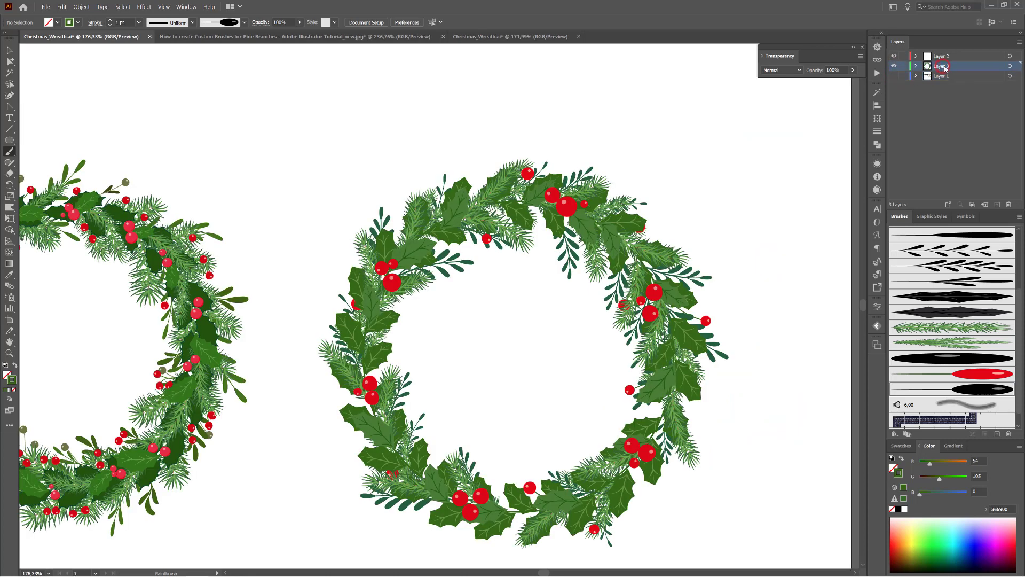
click(895, 66)
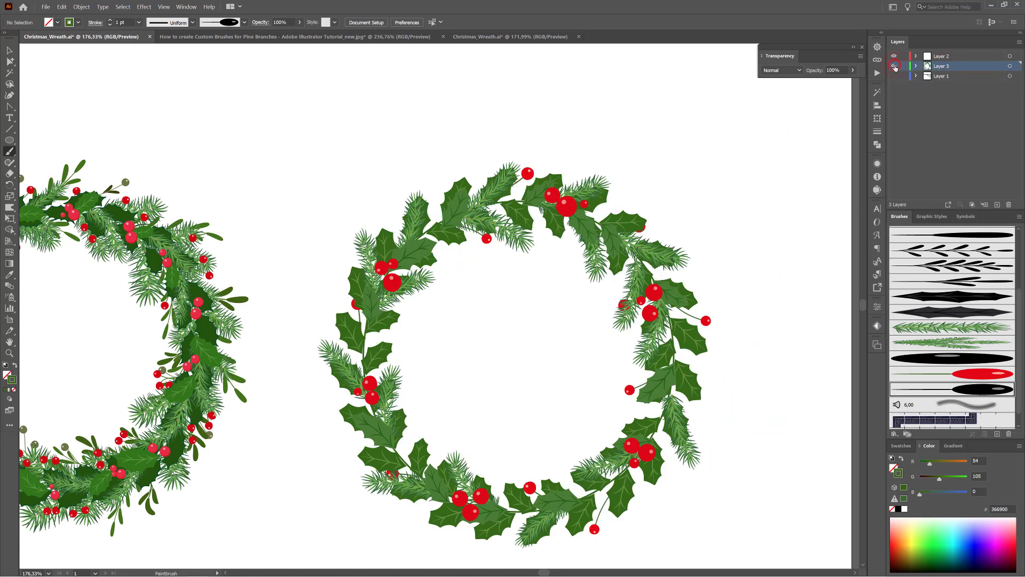
click(895, 66)
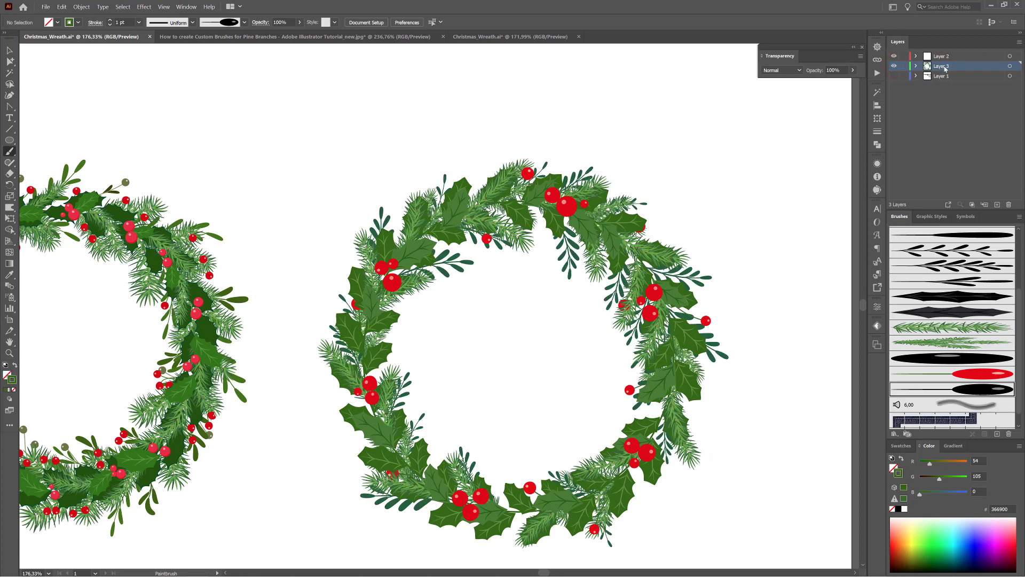
click(9, 398)
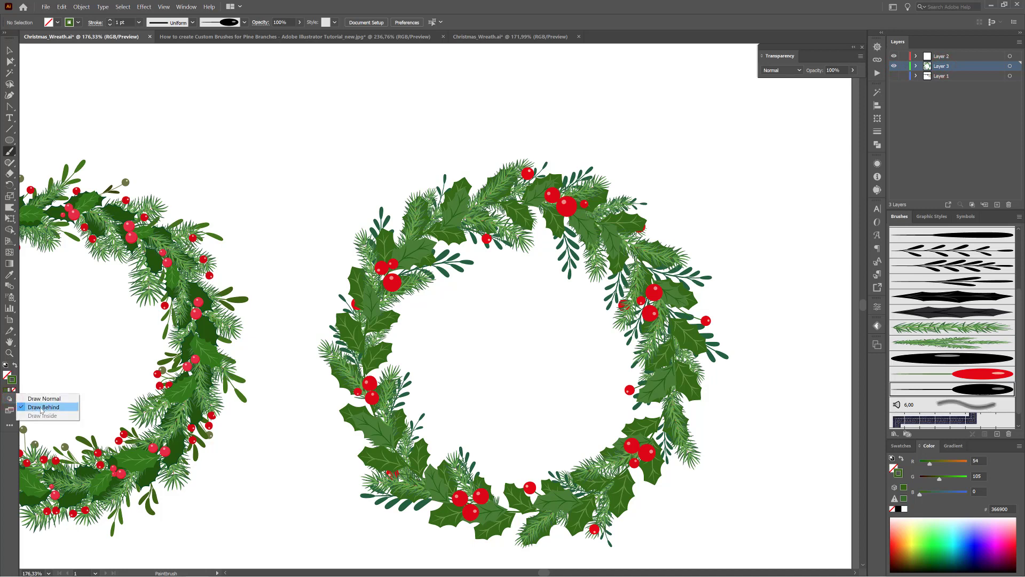
click(47, 409)
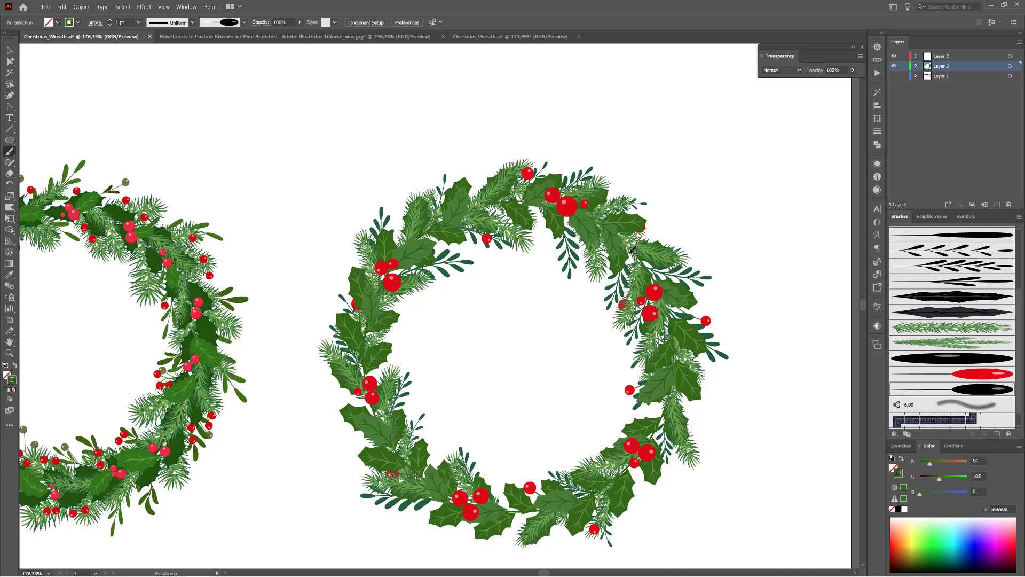
- Paint small dark green stemmed berries with a 0.3 pt stroke along the inner and outer edges of the right-hand wreath
click(110, 24)
click(110, 24)
click(110, 24)
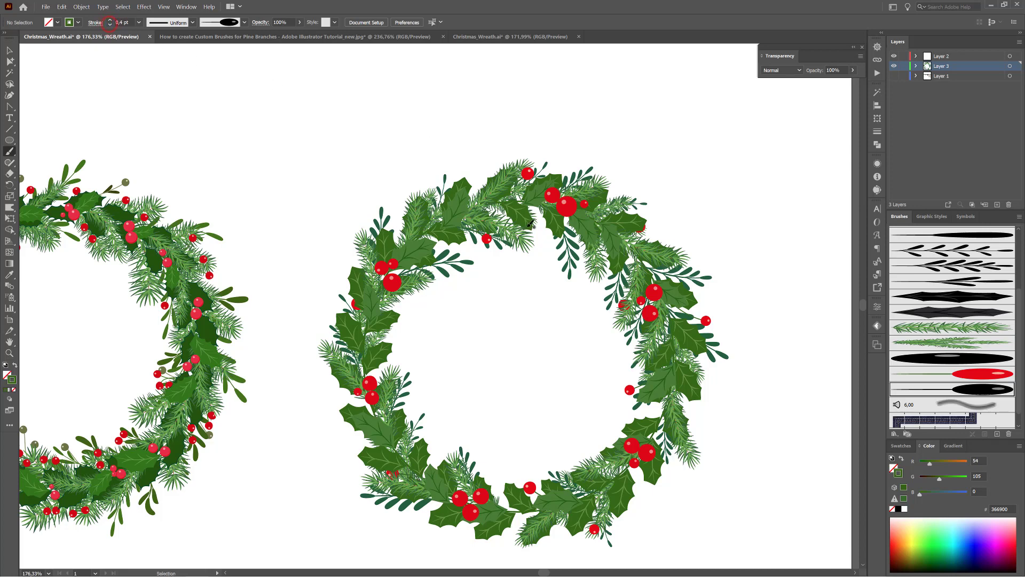
click(621, 236)
drag(660, 232, 660, 232)
mouse_move(676, 347)
mouse_down()
mouse_move(710, 370)
mouse_move(652, 410)
mouse_up()
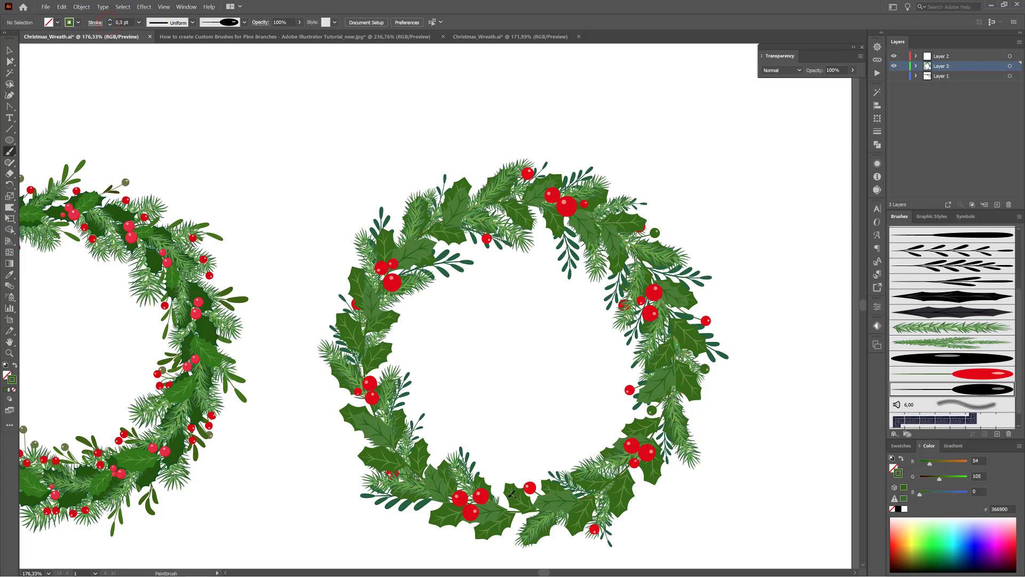
drag(501, 484, 494, 481)
drag(385, 371, 382, 374)
drag(346, 285, 347, 287)
drag(396, 223, 394, 225)
drag(472, 248, 473, 250)
drag(616, 187, 617, 189)
drag(477, 178, 478, 180)
drag(539, 230, 540, 232)
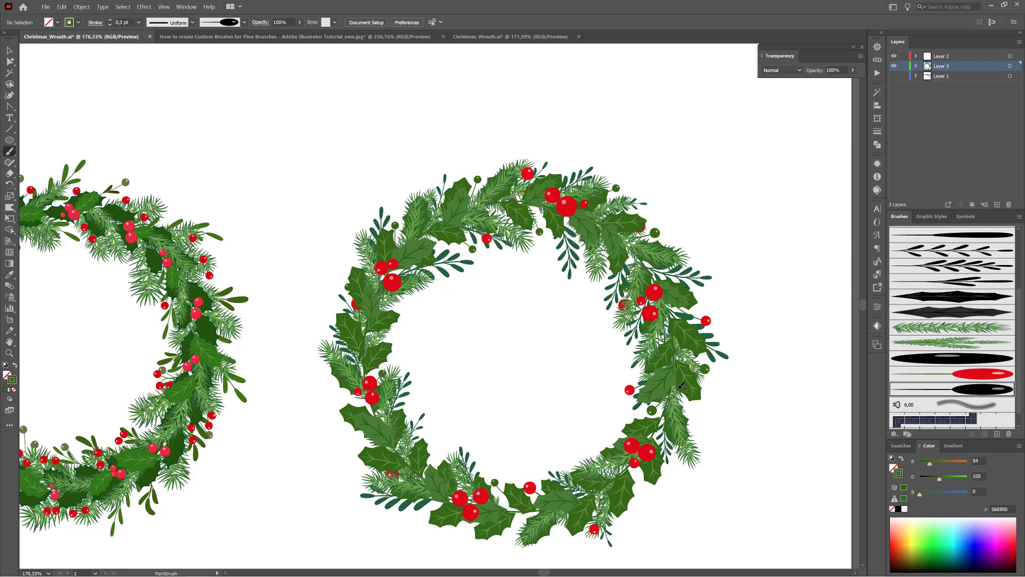
drag(679, 387, 694, 413)
drag(603, 445, 604, 446)
drag(535, 513, 522, 521)
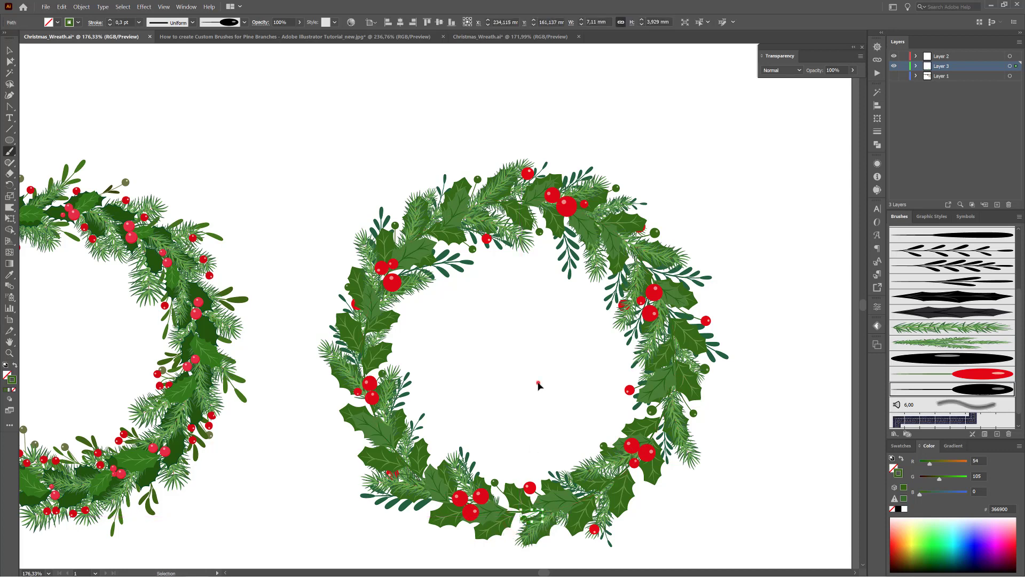
click(539, 386)
- Delete the reference wreath on the left half of the artboard
scroll(607, 351, down, 1)
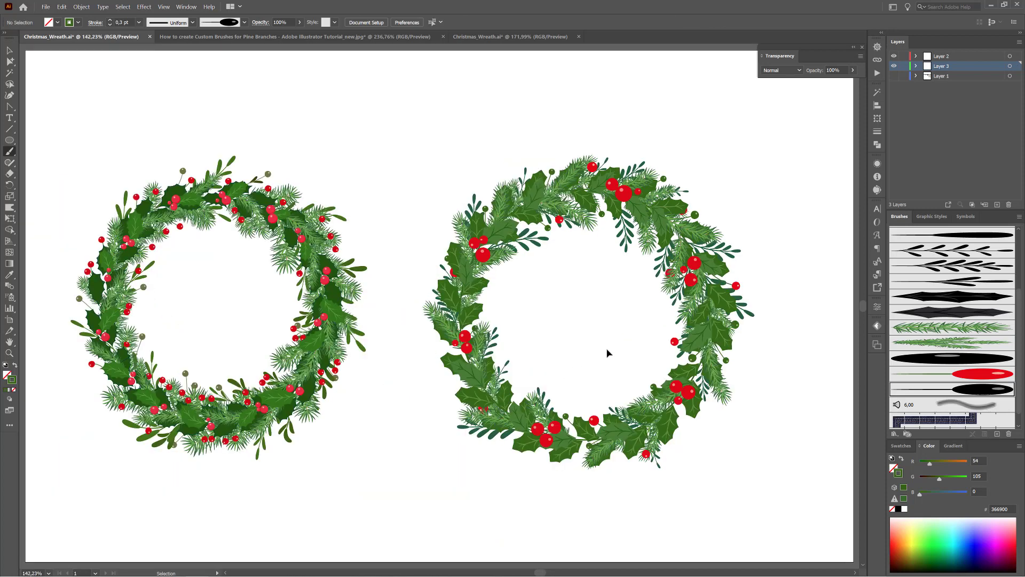
click(10, 52)
drag(57, 129, 366, 517)
key(Delete)
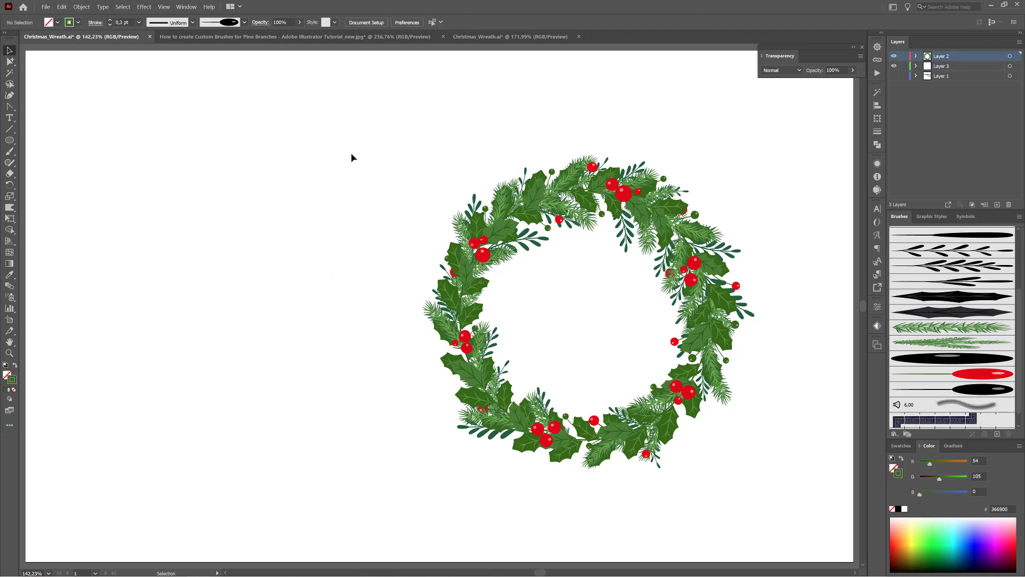
- Move the whole remaining wreath toward the middle of the artboard and deselect it
drag(356, 134, 740, 516)
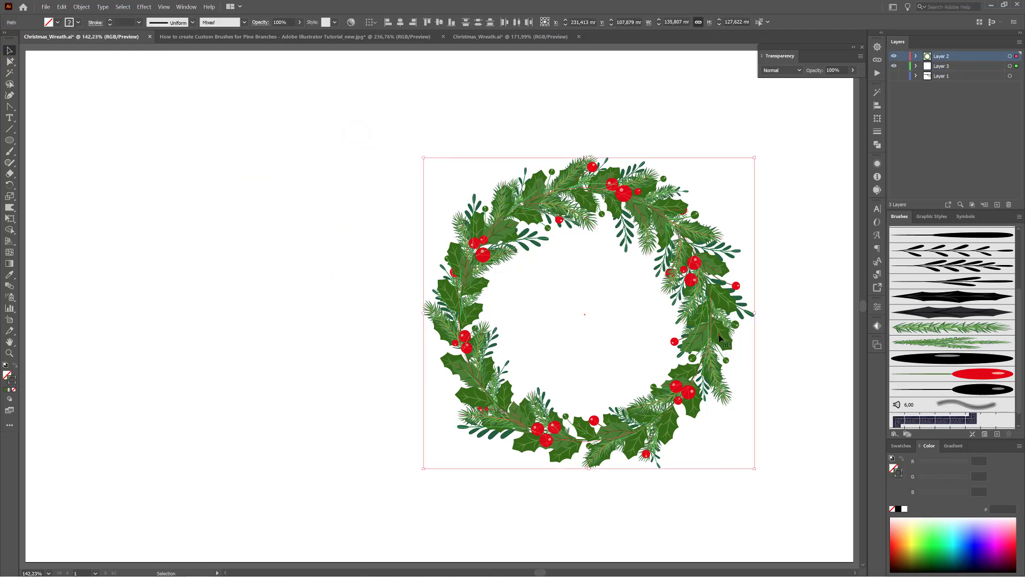
drag(719, 334, 634, 340)
click(721, 303)
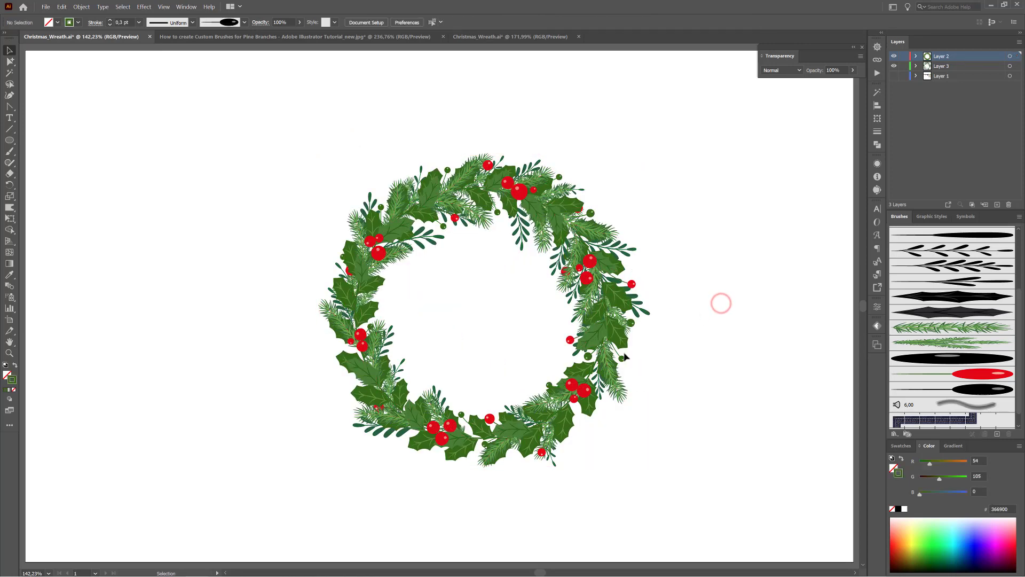
- Paint pine branches over the holly leaves all around the wreath on Layer 2, using the multi-branch pine brush in Draw Normal mode
click(10, 152)
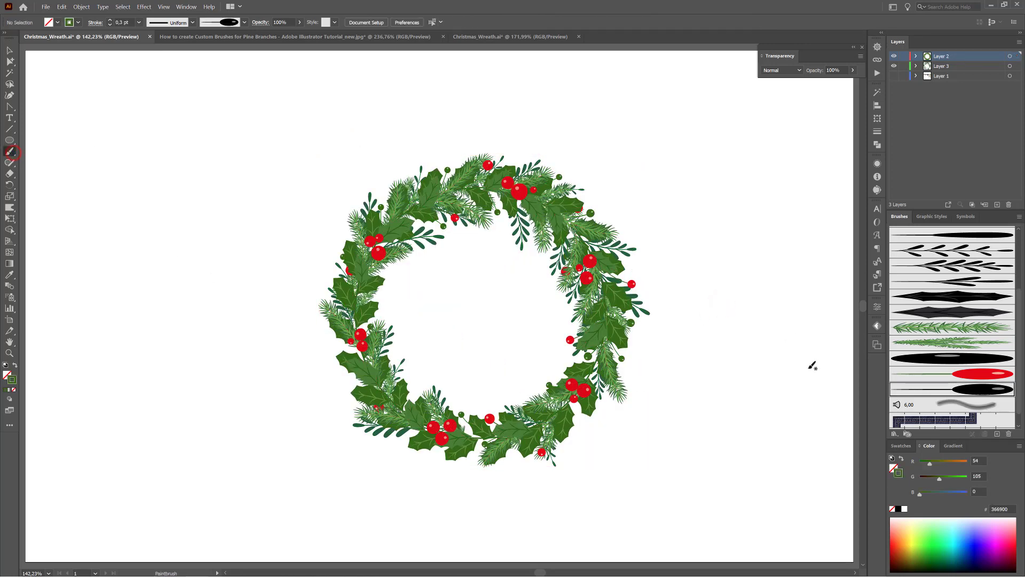
click(943, 343)
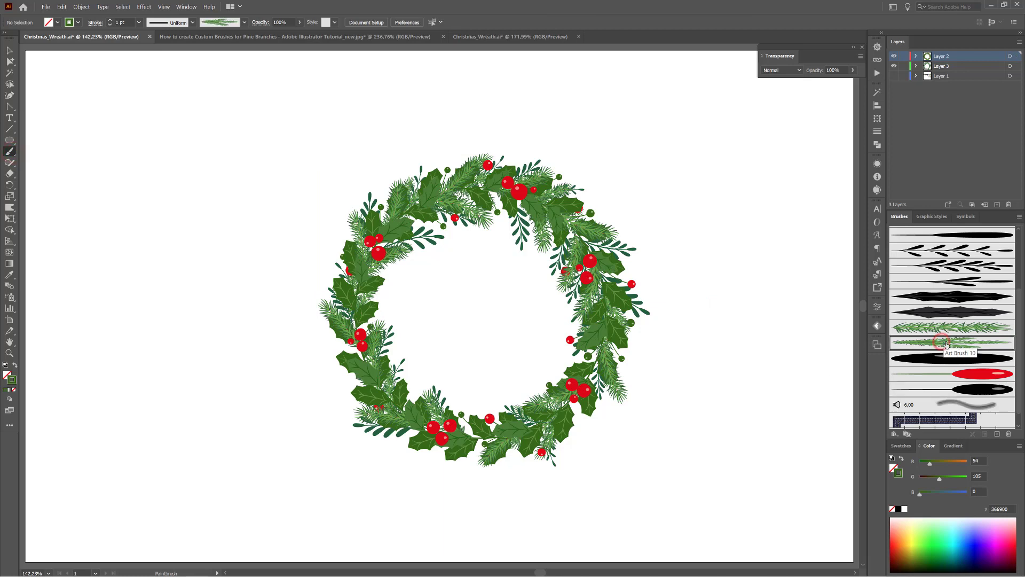
scroll(481, 288, up, 3)
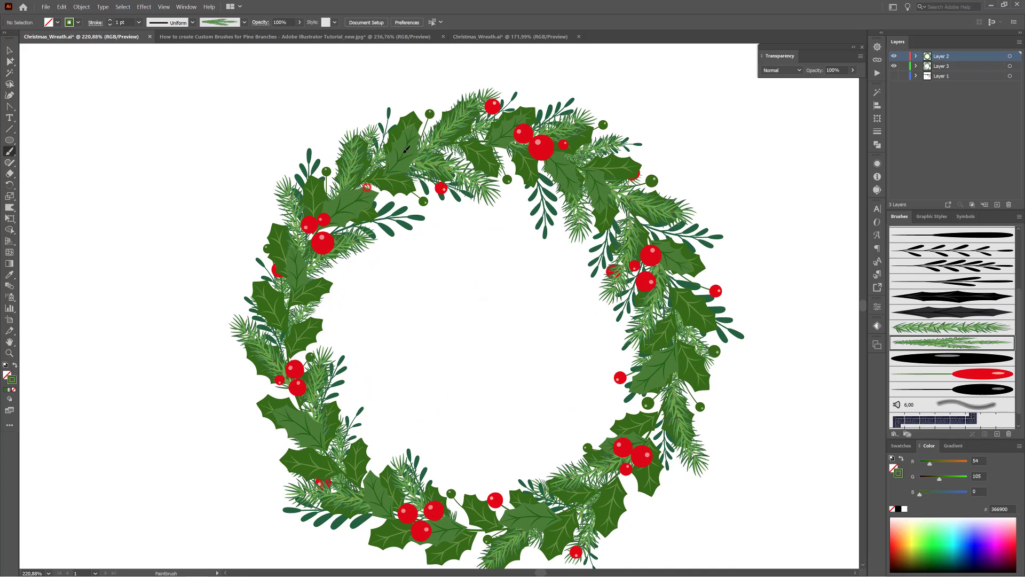
drag(367, 188, 417, 130)
click(9, 400)
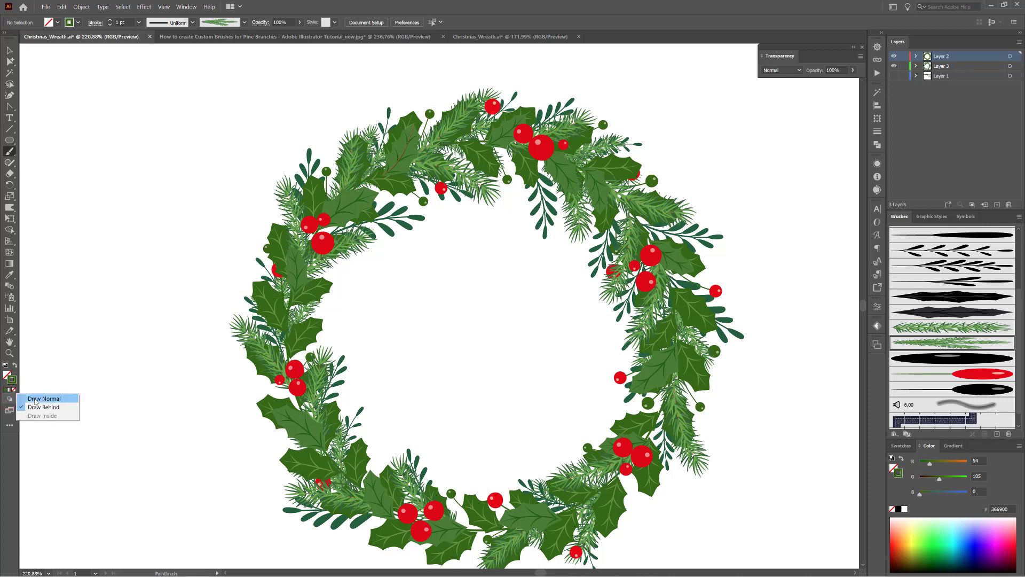
click(23, 397)
drag(374, 184, 425, 114)
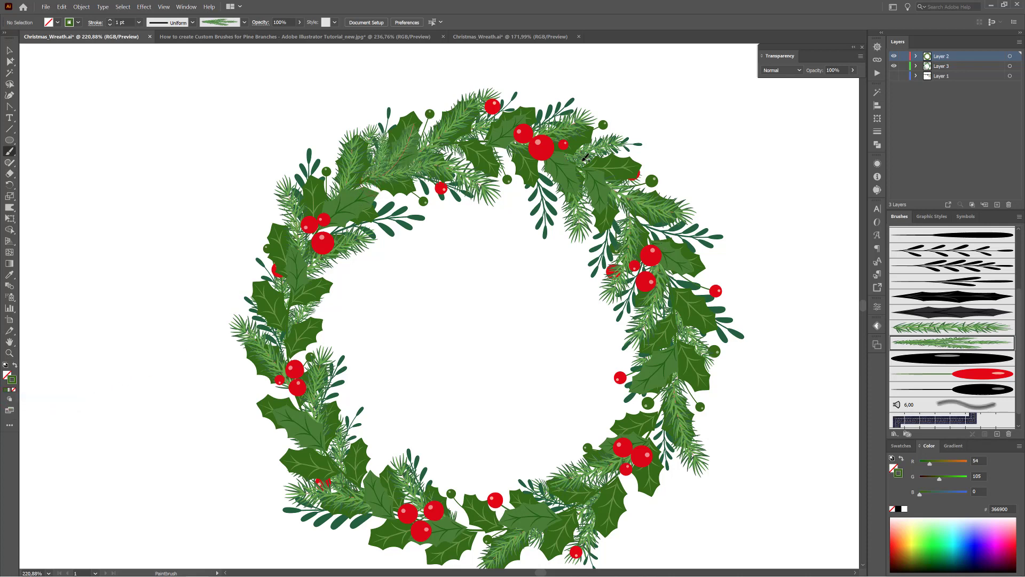
drag(571, 159, 627, 223)
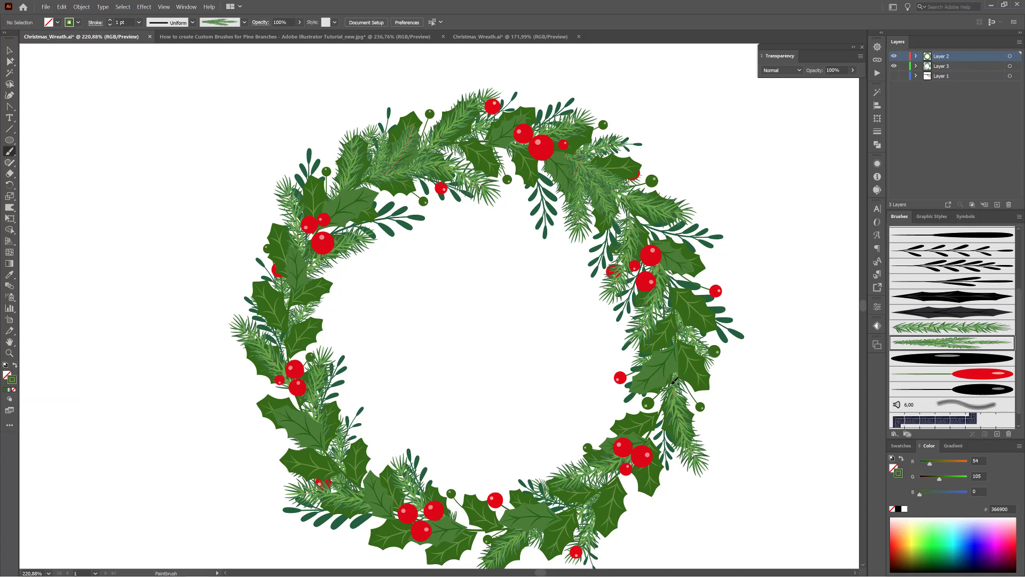
drag(680, 382, 680, 398)
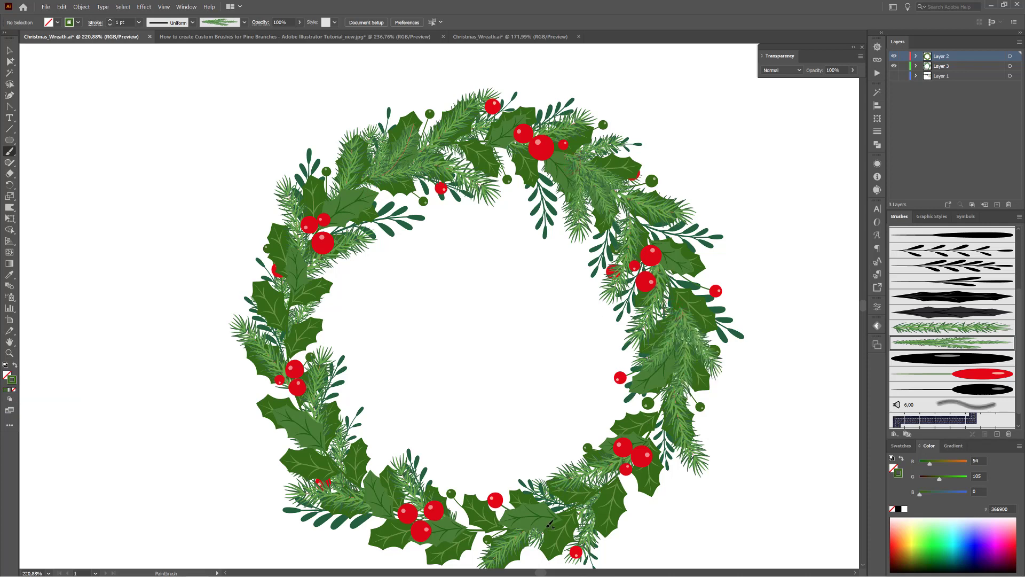
drag(550, 517, 515, 526)
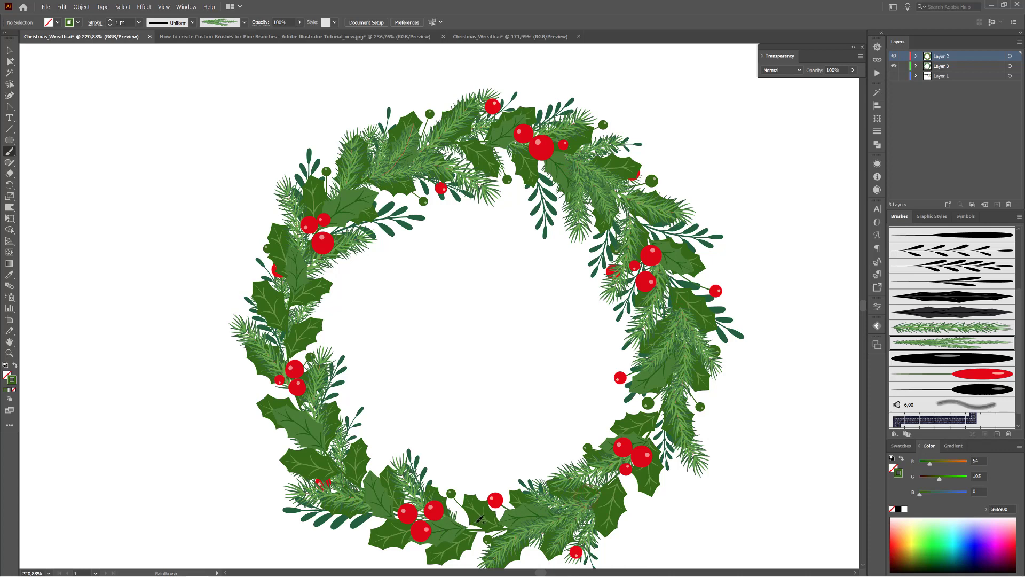
drag(446, 529, 422, 526)
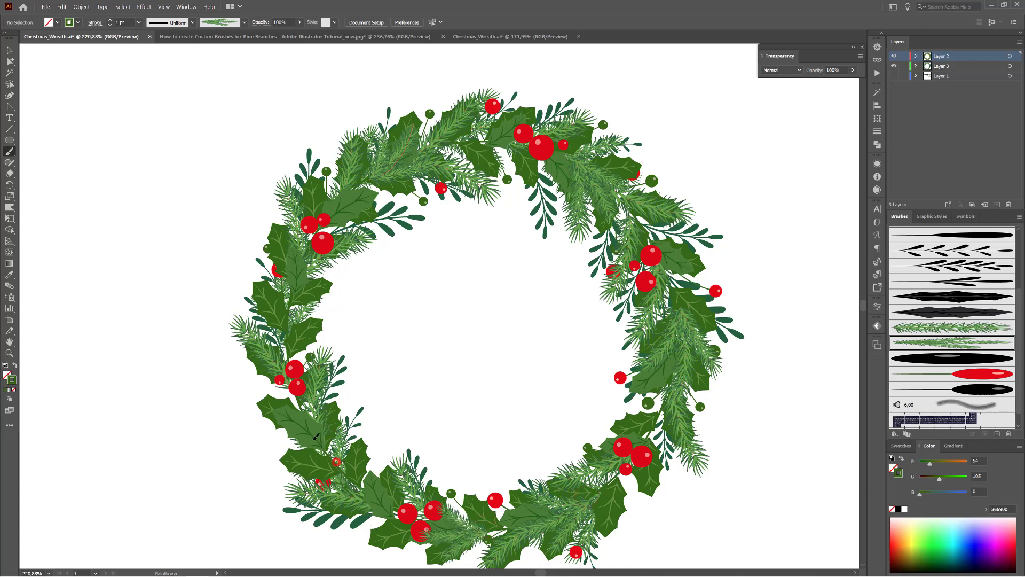
drag(338, 459, 295, 429)
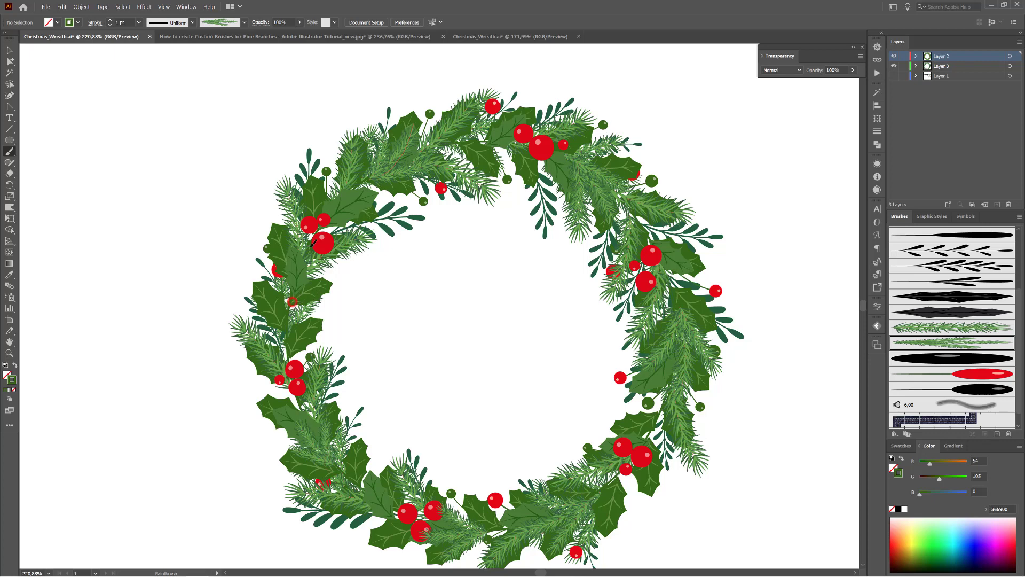
drag(313, 243, 292, 304)
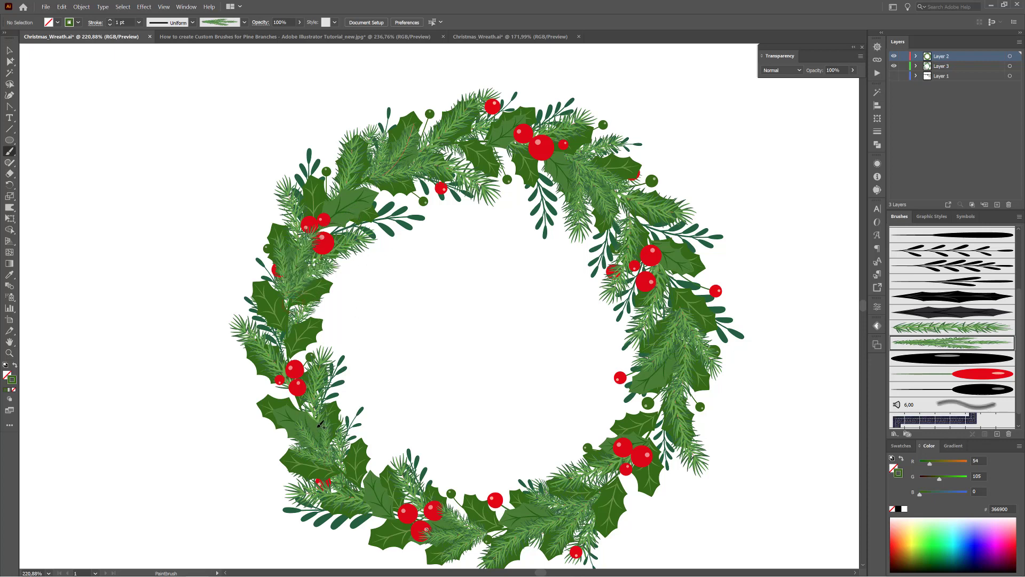
drag(319, 428, 261, 368)
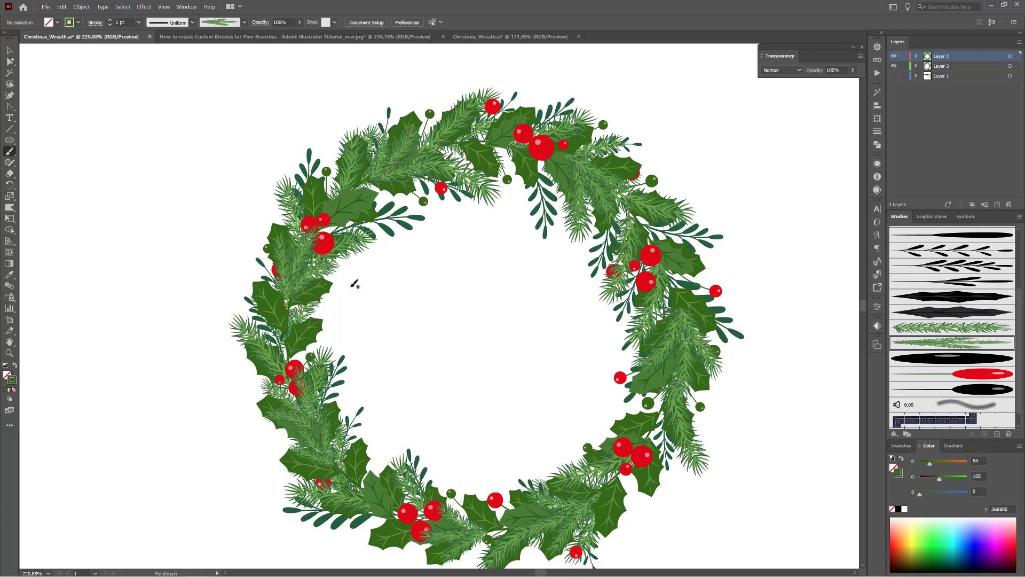
drag(460, 150, 565, 111)
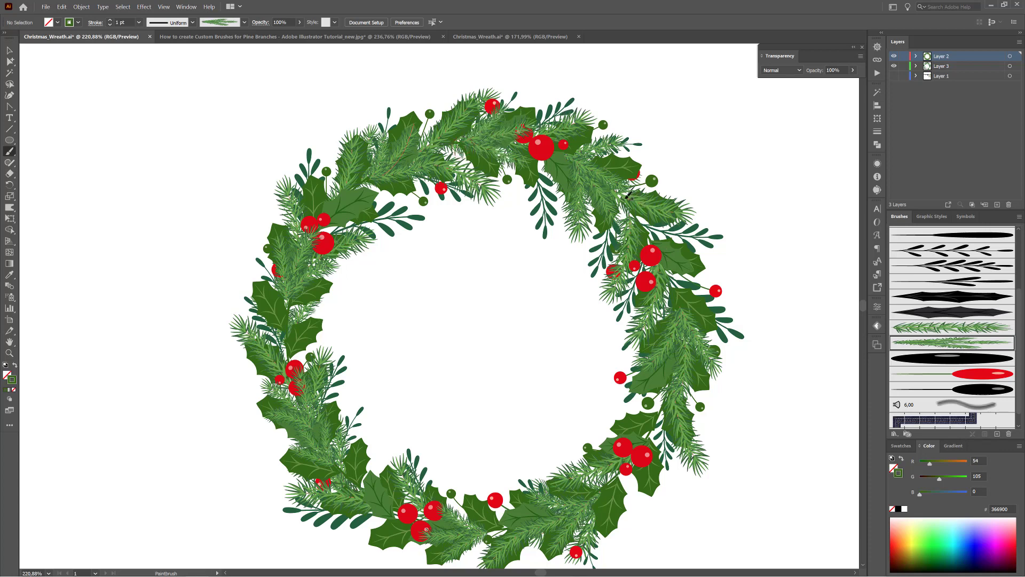
- Add single pine sprigs near the wreath's upper-right and upper-left red berries with the straight pine brush
click(943, 328)
drag(624, 222, 658, 242)
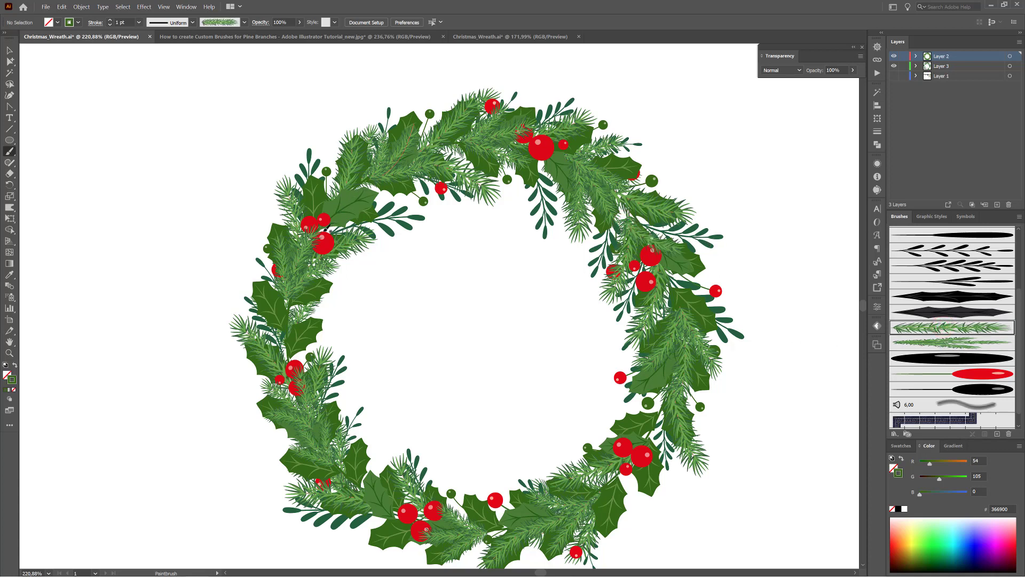
mouse_move(328, 229)
mouse_down()
mouse_move(411, 194)
mouse_move(406, 207)
mouse_up()
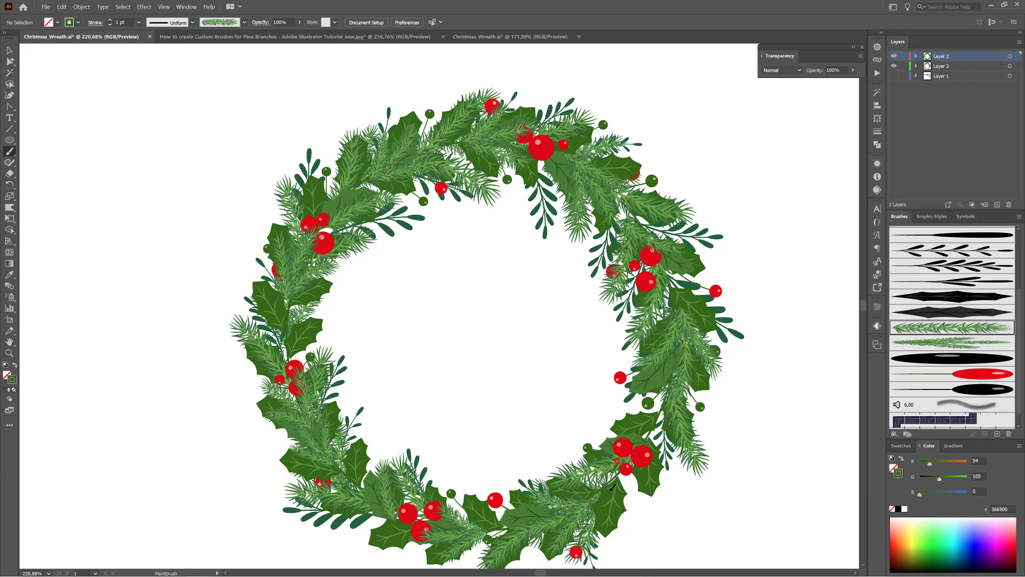
- Paint a green leafy twig outward from the wreath's lower-left edge on Layer 3, using the dense twig brush in Draw Behind mode
click(955, 265)
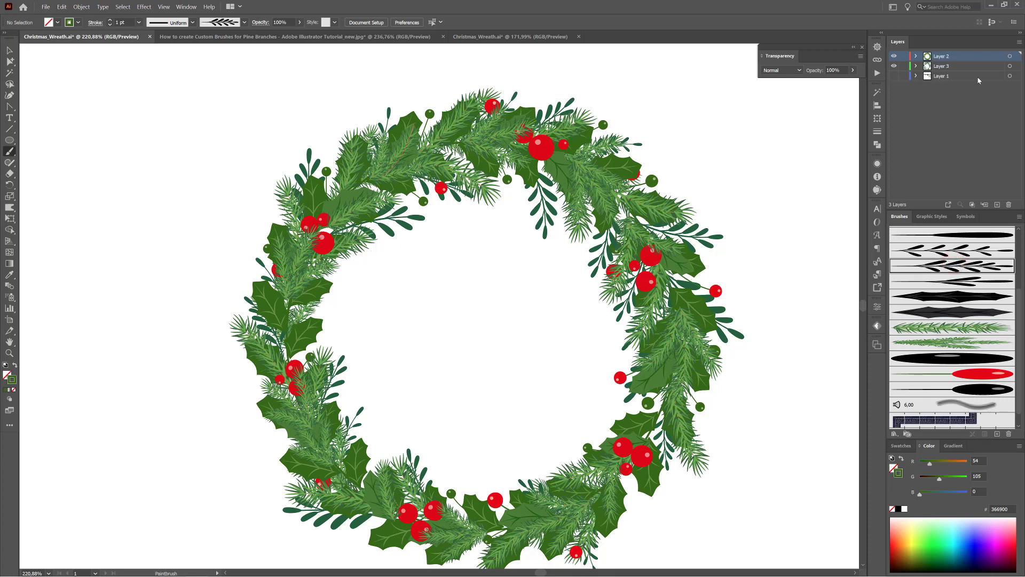
click(952, 68)
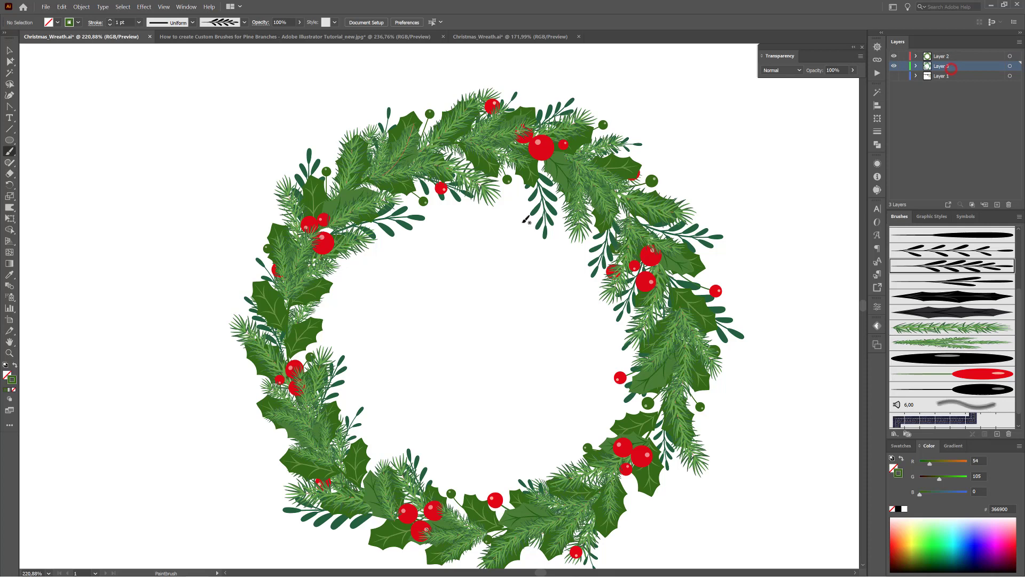
click(8, 399)
click(32, 407)
drag(322, 448, 241, 434)
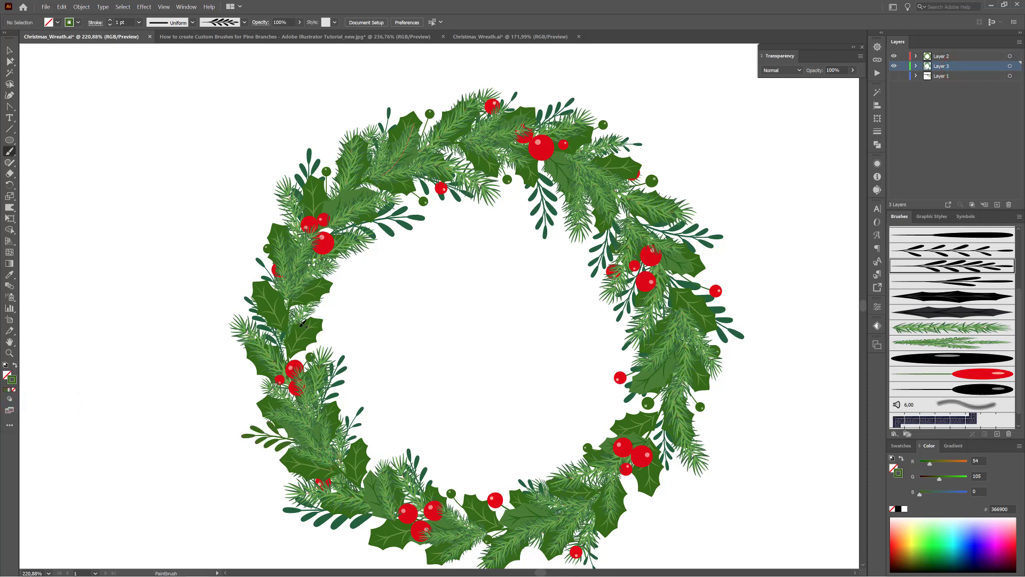
- Paint more green leafy twigs sticking out from the wreath's outer and inner edges on Layer 3 with the dense twig brush
drag(319, 308, 353, 294)
drag(423, 136, 441, 85)
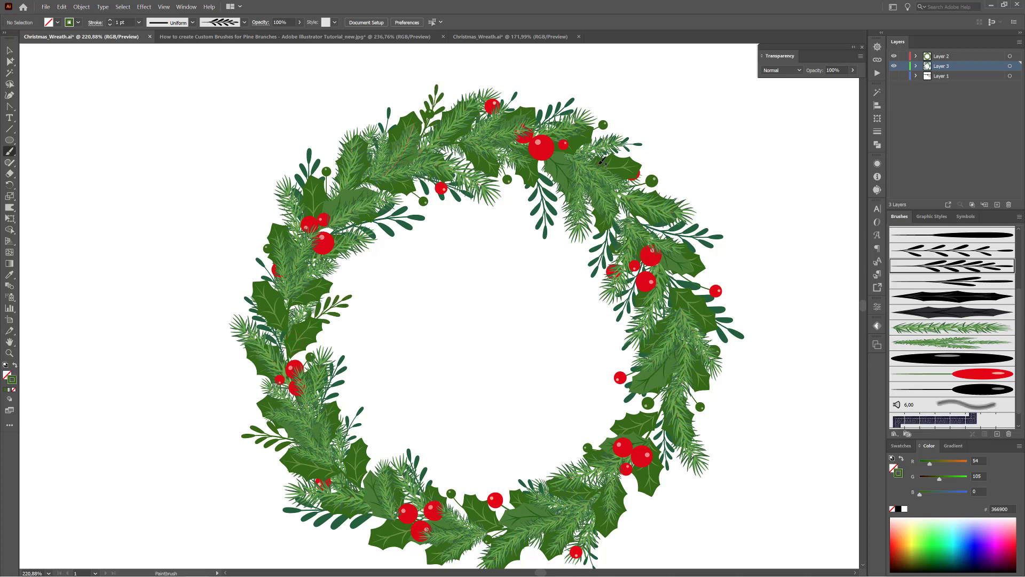
mouse_move(603, 160)
mouse_down()
mouse_move(680, 155)
mouse_move(670, 174)
mouse_up()
drag(667, 395, 594, 420)
drag(585, 458, 537, 460)
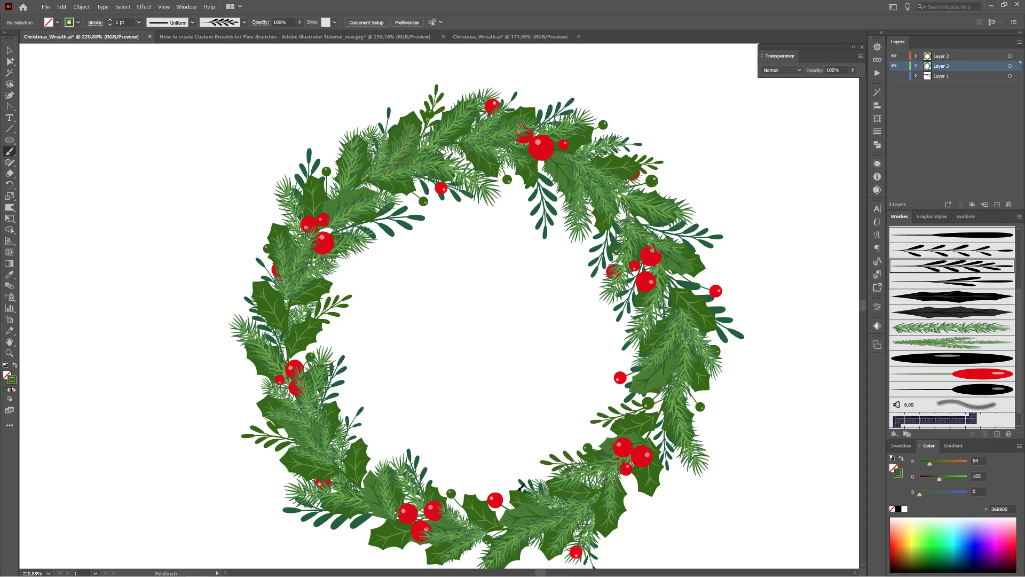
drag(467, 505, 453, 480)
drag(591, 434, 569, 428)
drag(569, 390, 530, 325)
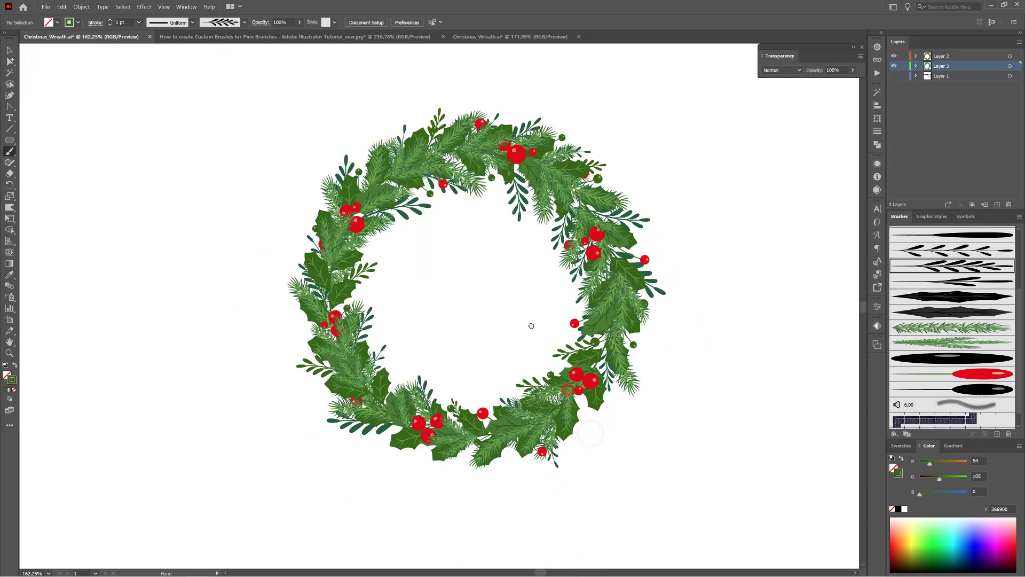
drag(443, 469, 442, 470)
drag(455, 432, 378, 462)
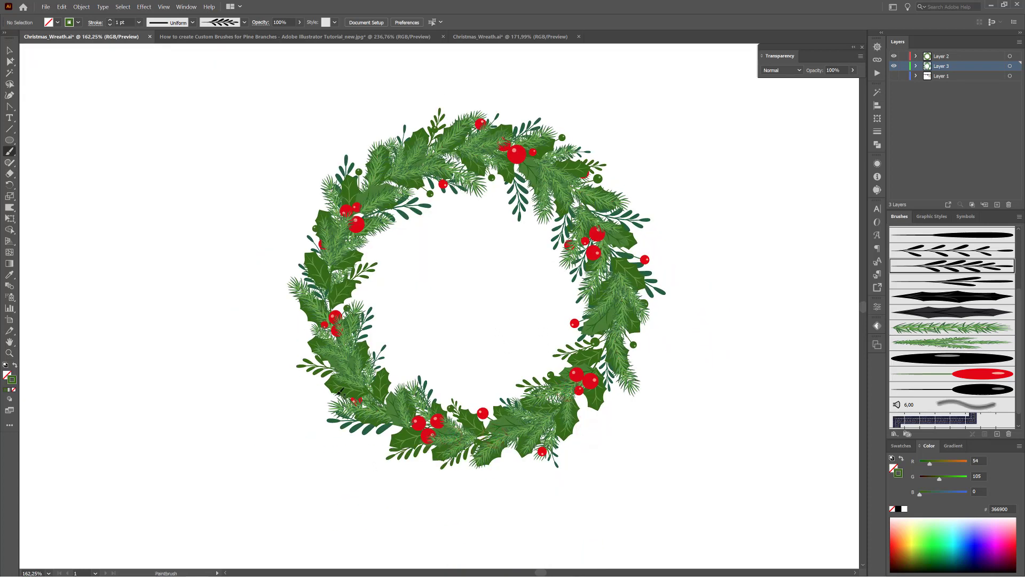
drag(334, 342, 285, 315)
drag(501, 415, 481, 390)
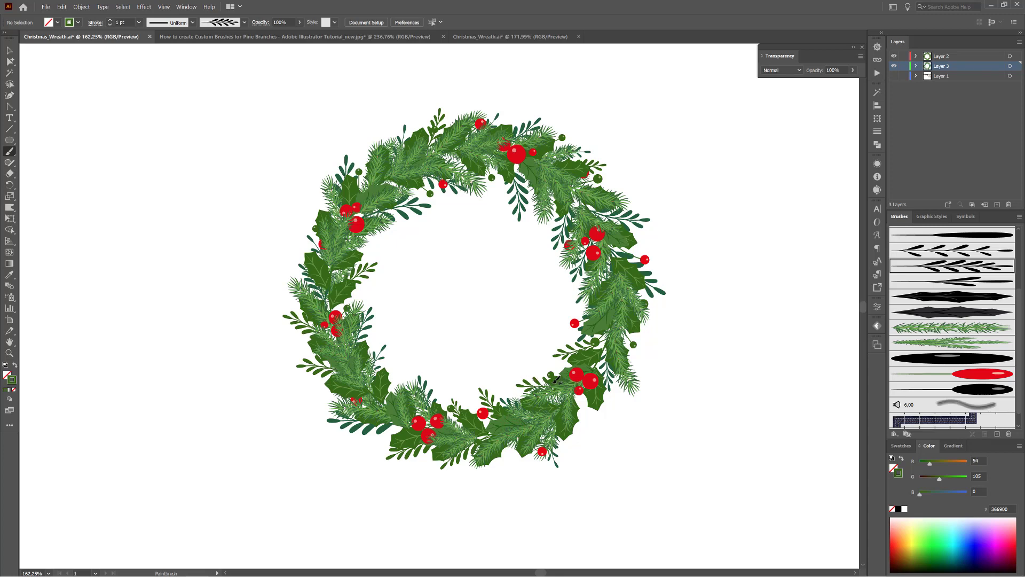
- Paint extra pine branches behind the leaves around the wreath on Layer 3 with the straight pine brush
click(954, 342)
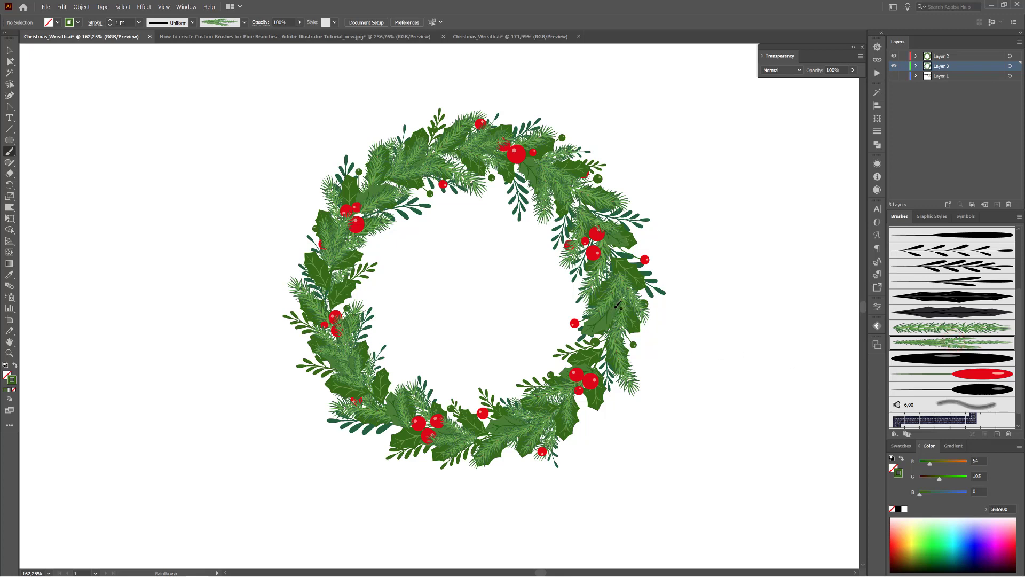
drag(615, 308, 556, 400)
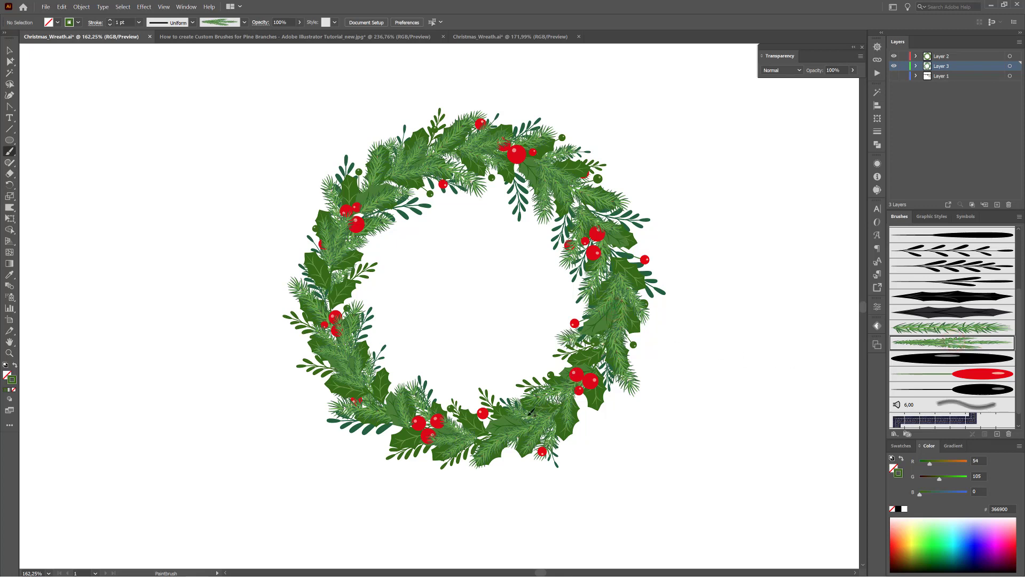
drag(513, 427, 412, 405)
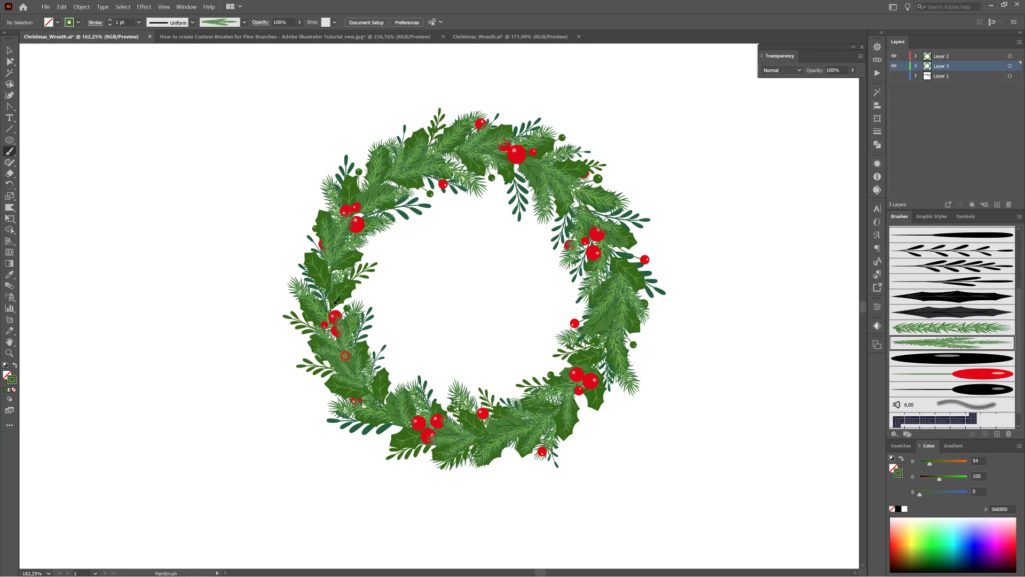
drag(344, 355, 336, 269)
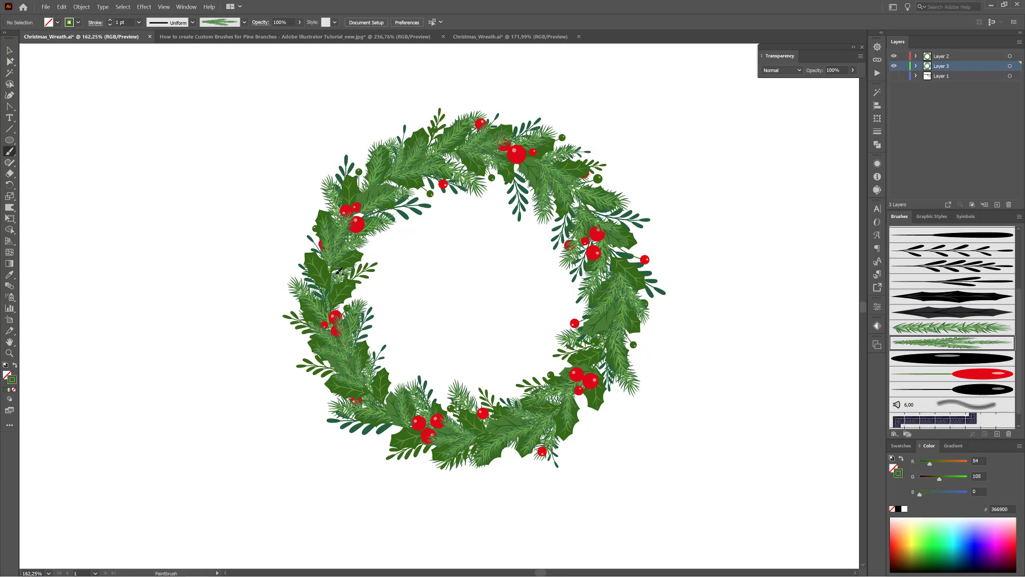
drag(369, 199, 460, 176)
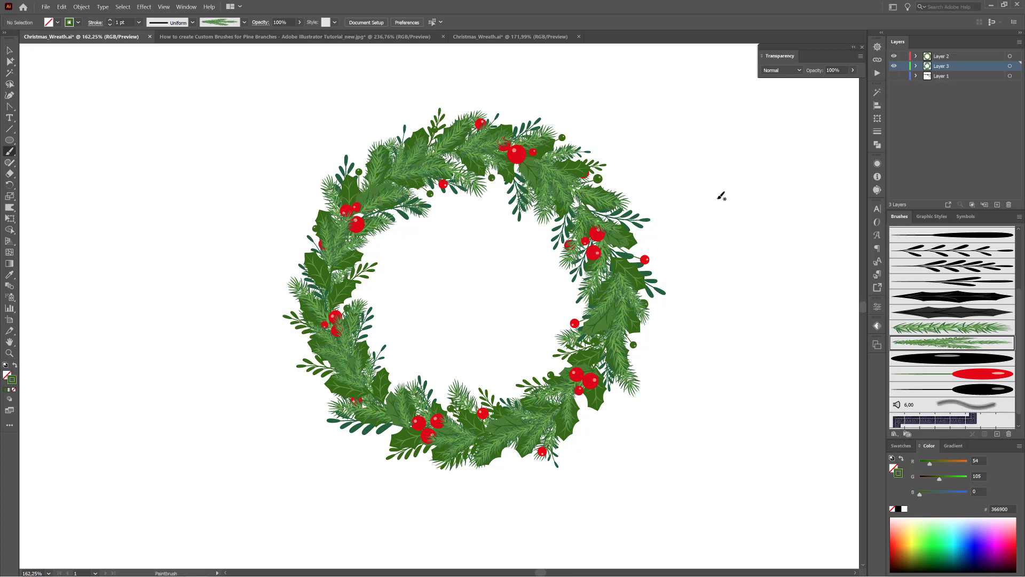
- Select all the wreath artwork and expand its appearance to turn the brush strokes into editable shapes
scroll(722, 196, down, 1)
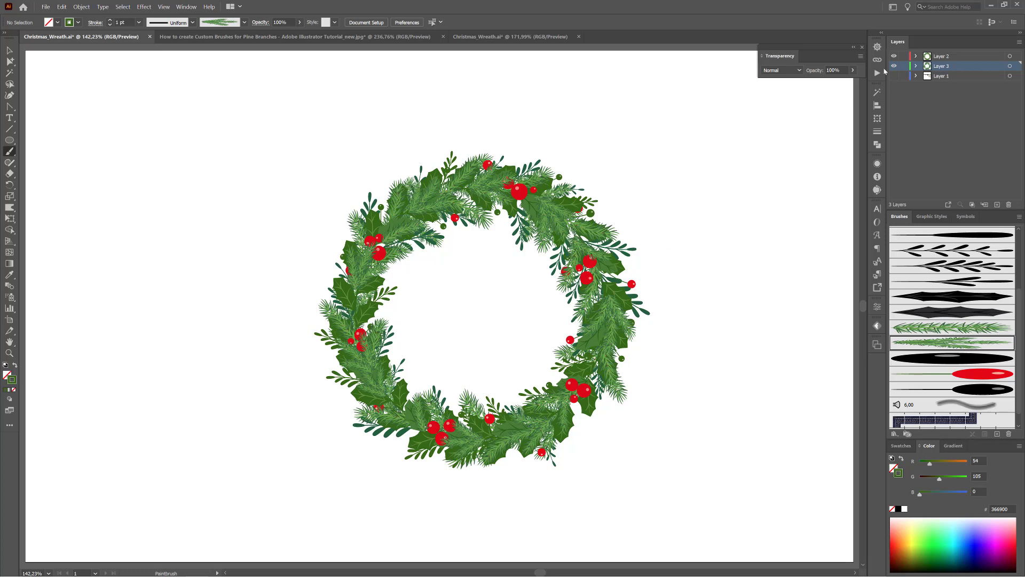
click(122, 7)
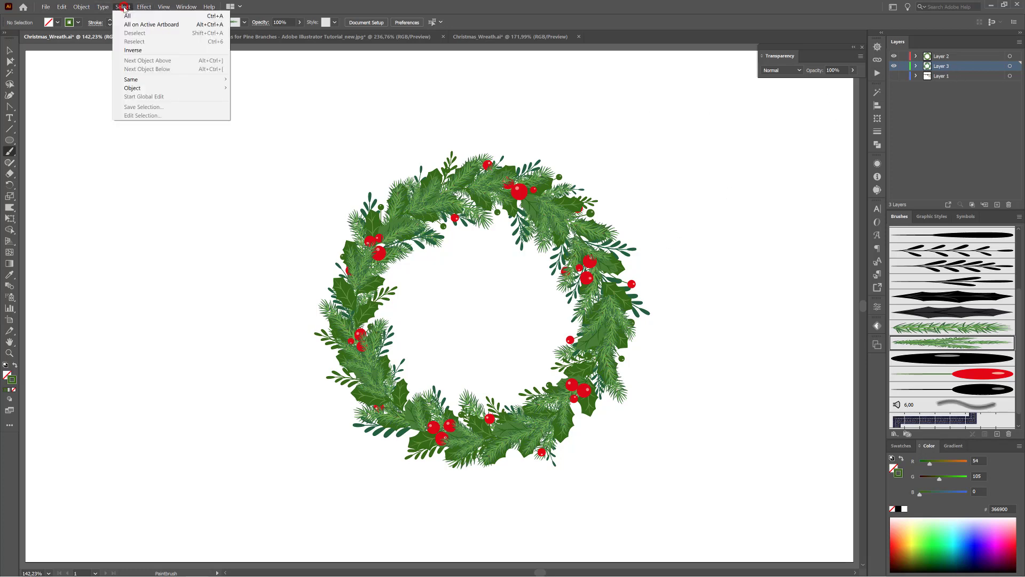
click(123, 17)
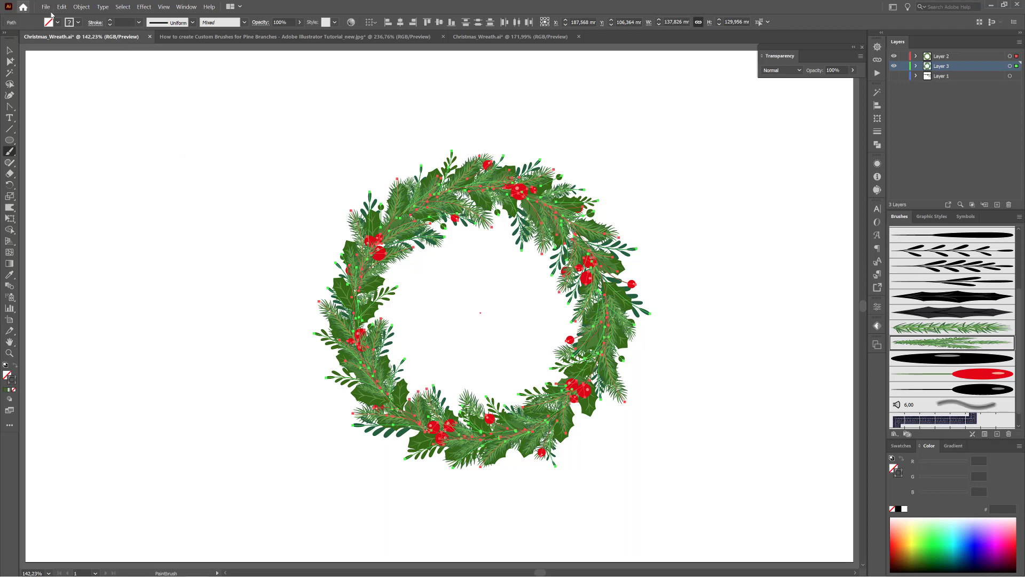
click(80, 8)
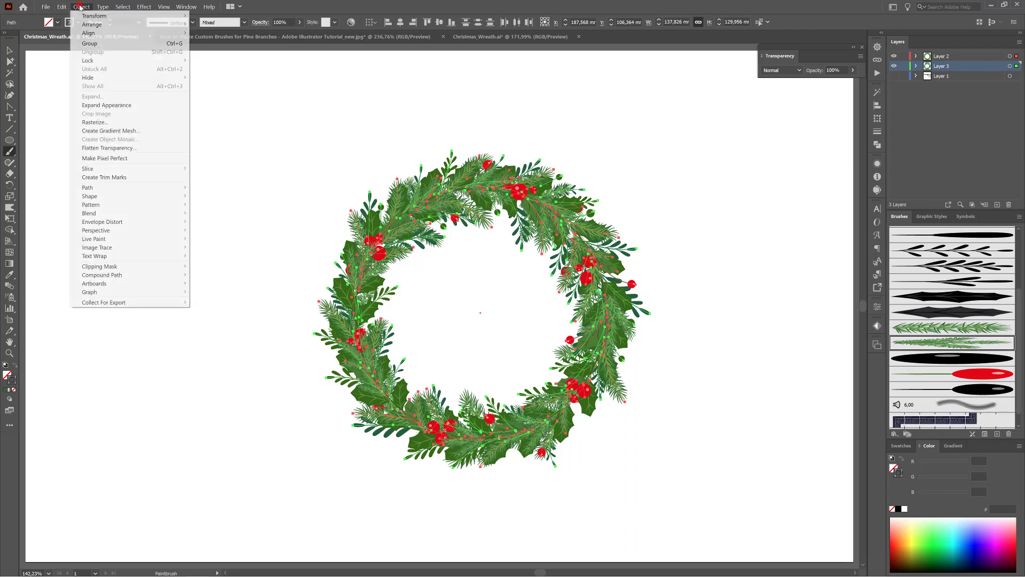
click(109, 106)
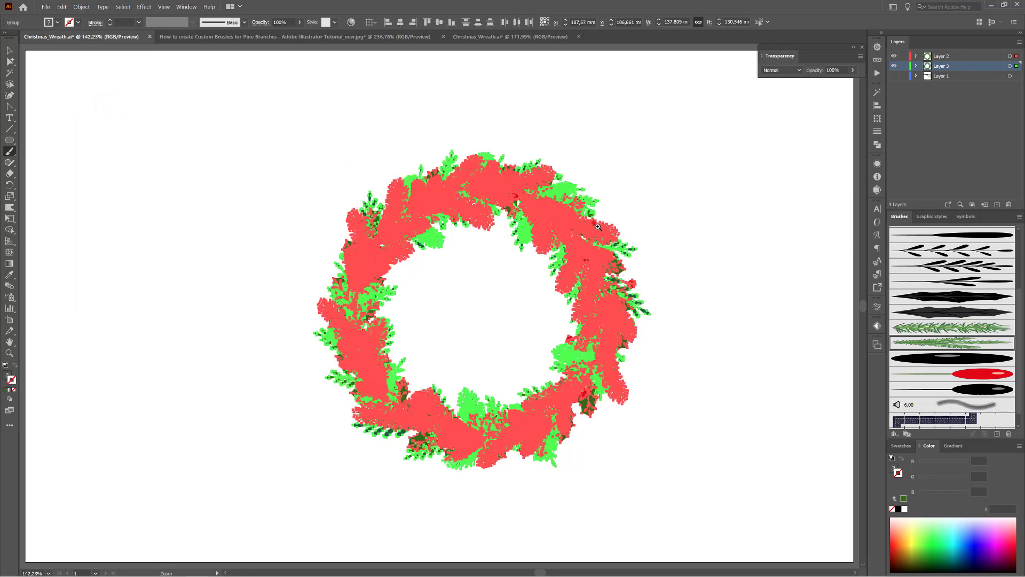
drag(597, 226, 723, 312)
drag(529, 243, 548, 253)
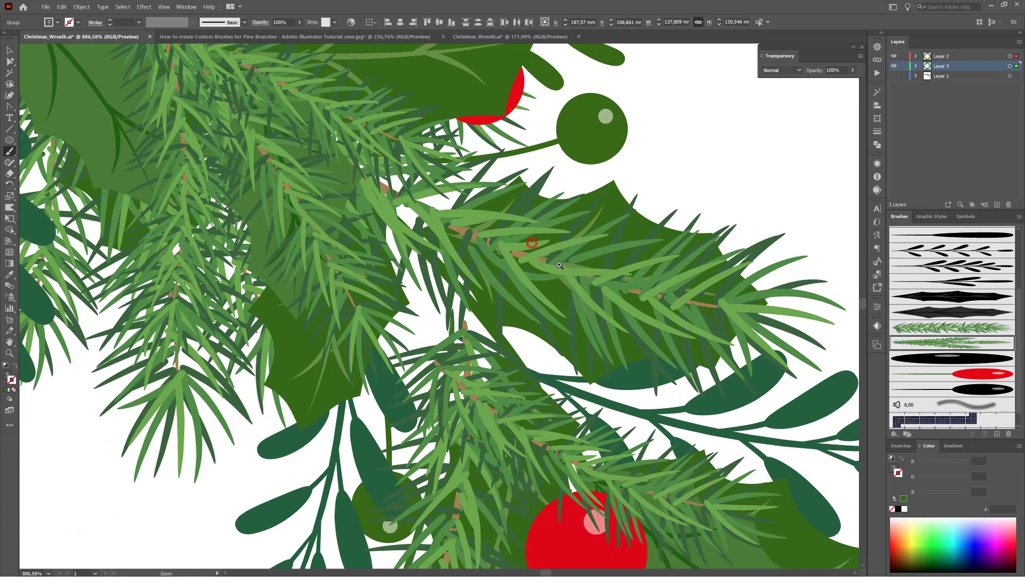
drag(645, 293, 530, 255)
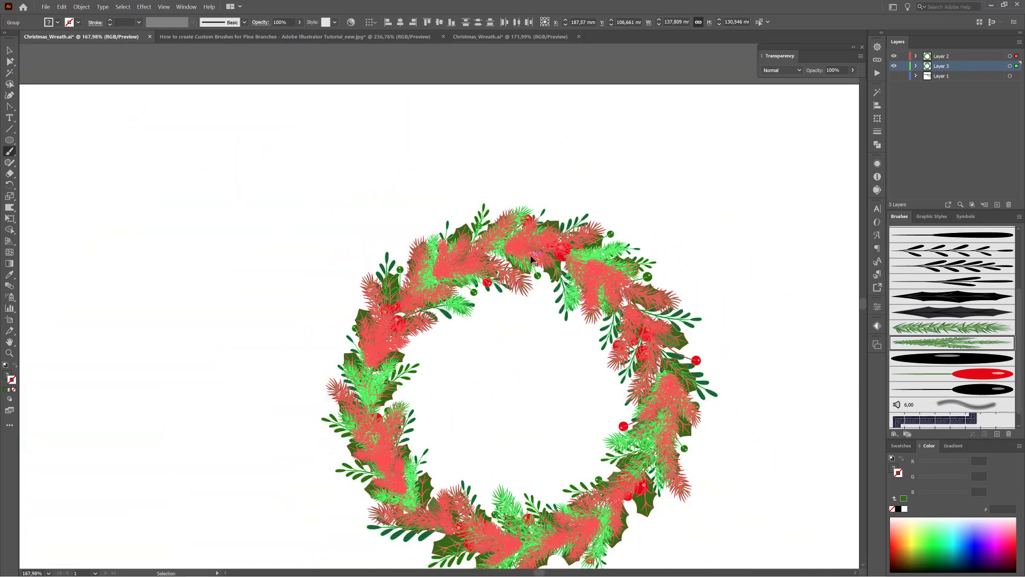
key(ctrl+0)
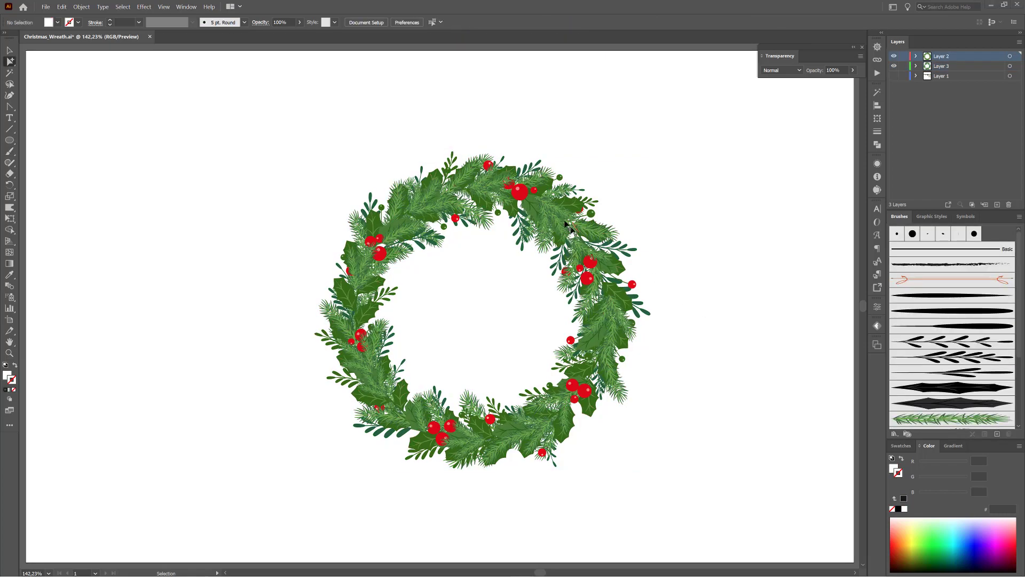
- Lock Layer 3 and select the dark green holly leaf fills on Layer 2 using the Magic Wand with Fill Color tolerance 0
drag(596, 249, 689, 275)
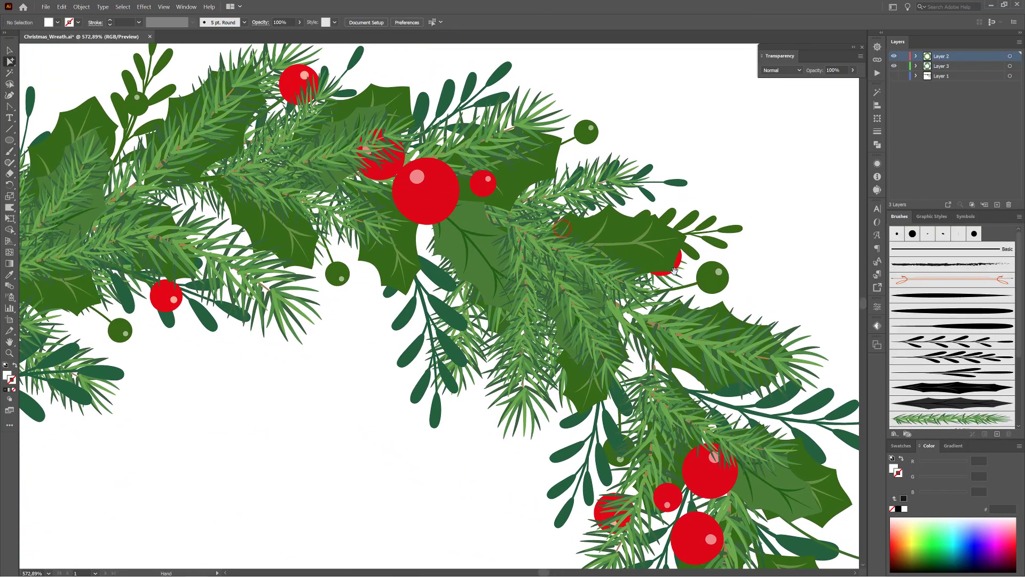
click(895, 56)
click(895, 56)
click(894, 56)
click(894, 56)
click(955, 56)
click(9, 73)
click(877, 92)
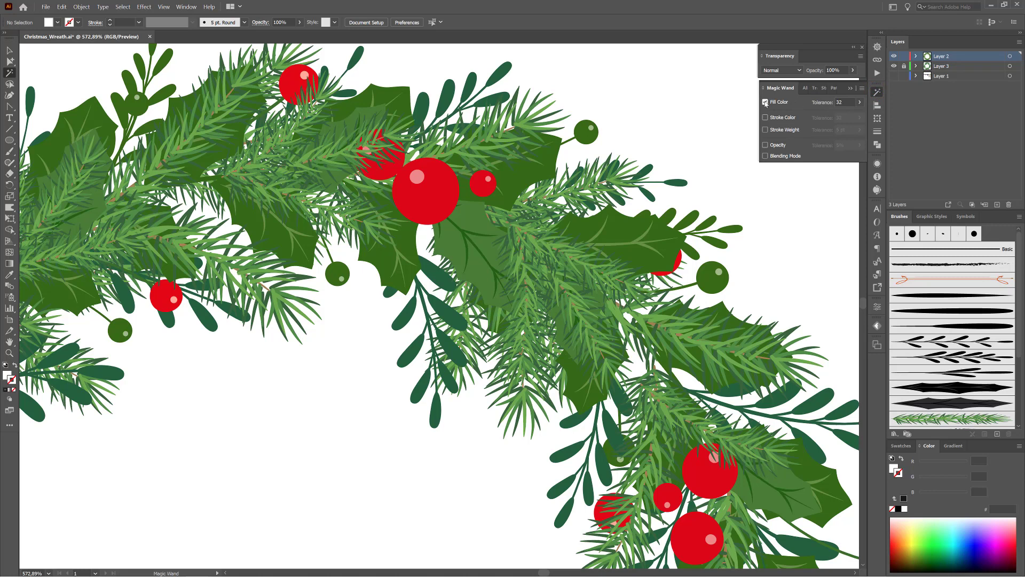
click(854, 101)
text(0)
click(625, 229)
click(625, 229)
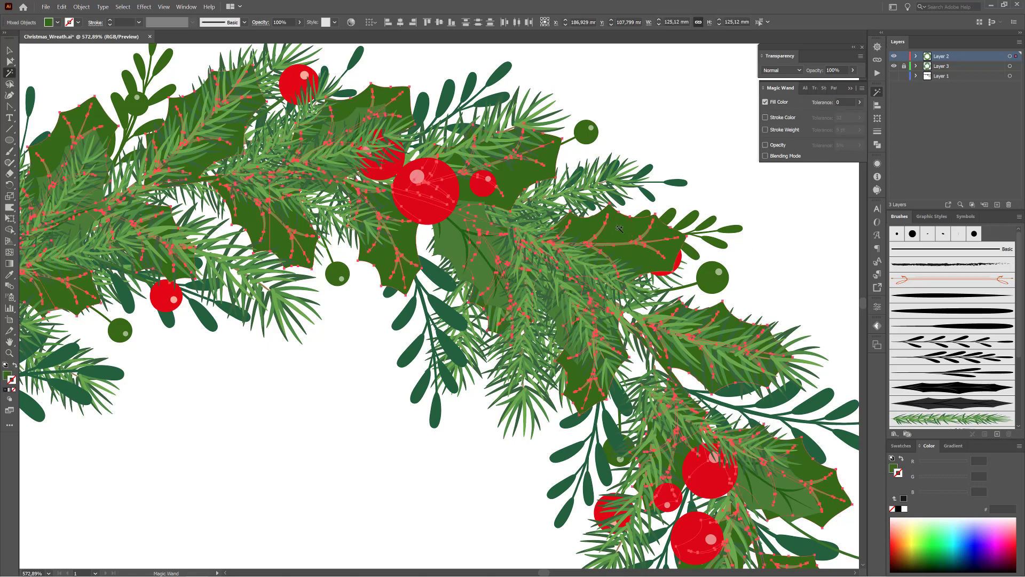
- Fill the selected holly leaves with a linear gradient from leaf green to darker green, removing the white and black stops
click(897, 466)
click(955, 446)
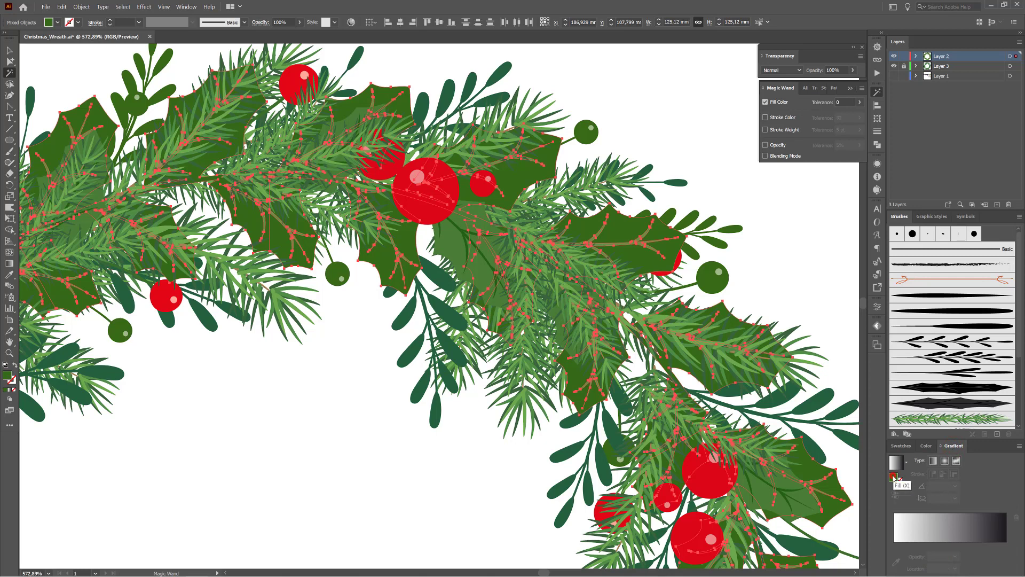
click(941, 546)
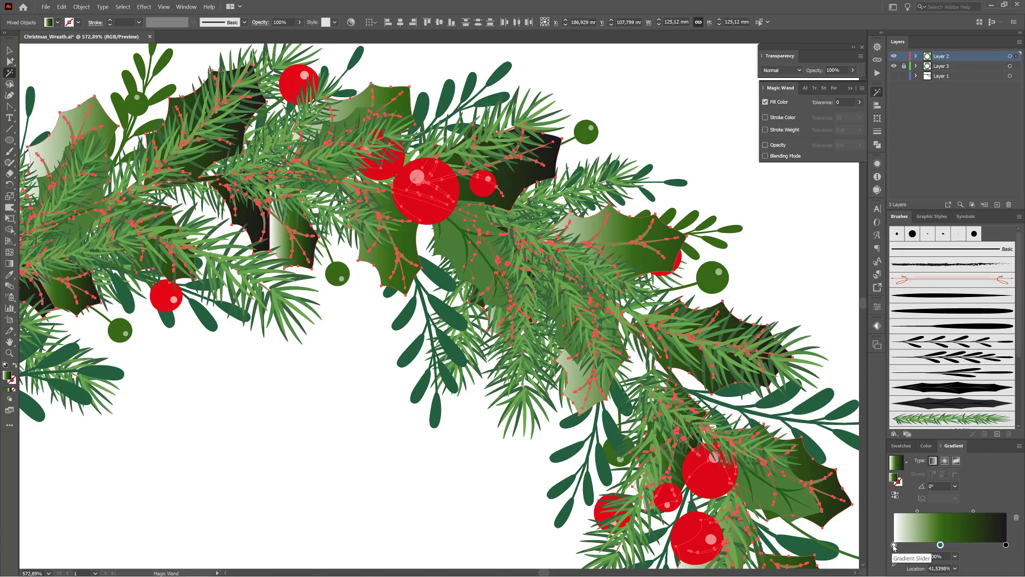
mouse_move(895, 545)
mouse_down()
mouse_move(898, 537)
mouse_move(896, 558)
mouse_move(932, 548)
mouse_move(884, 547)
mouse_up()
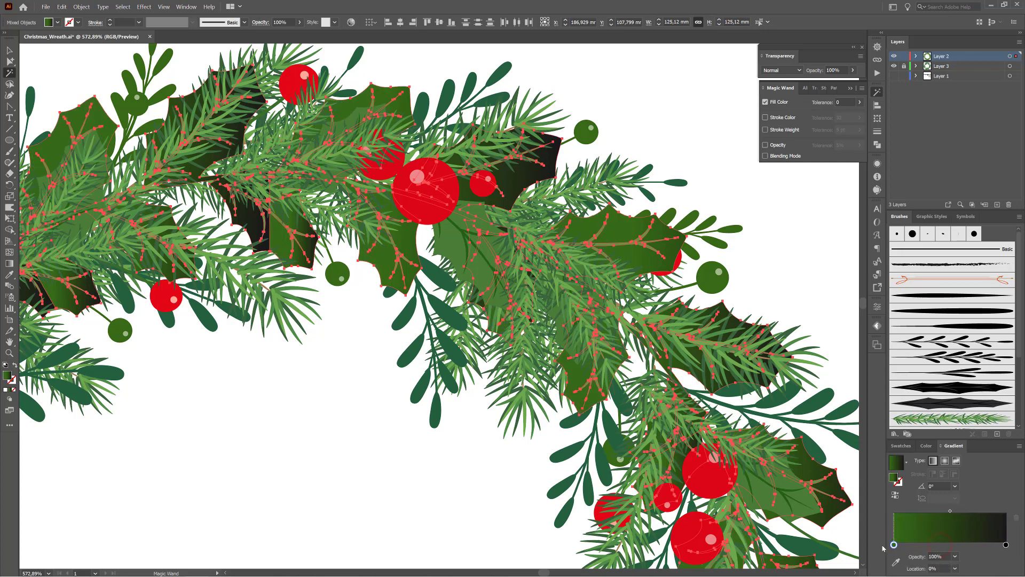
click(929, 545)
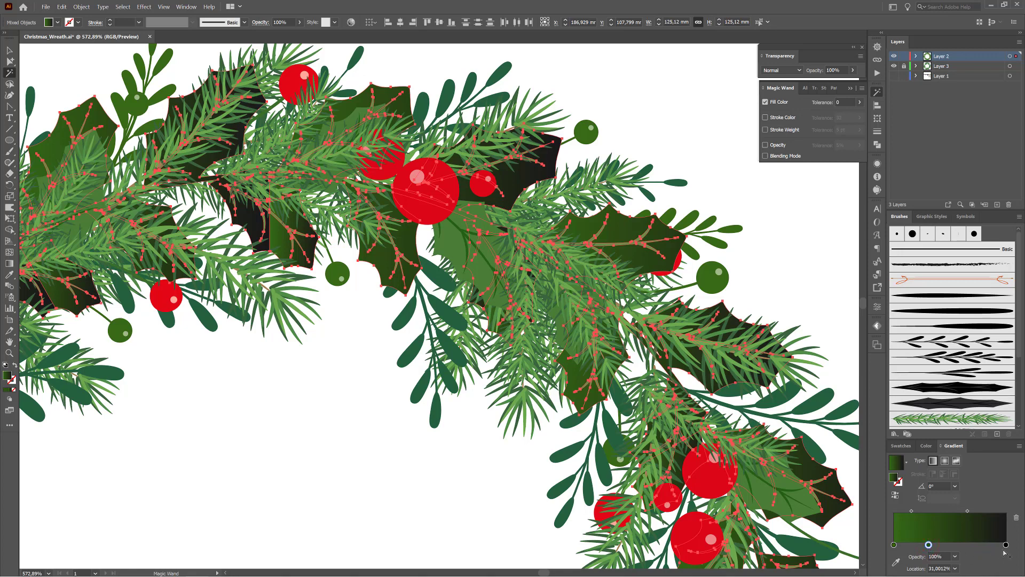
drag(1007, 548, 1008, 561)
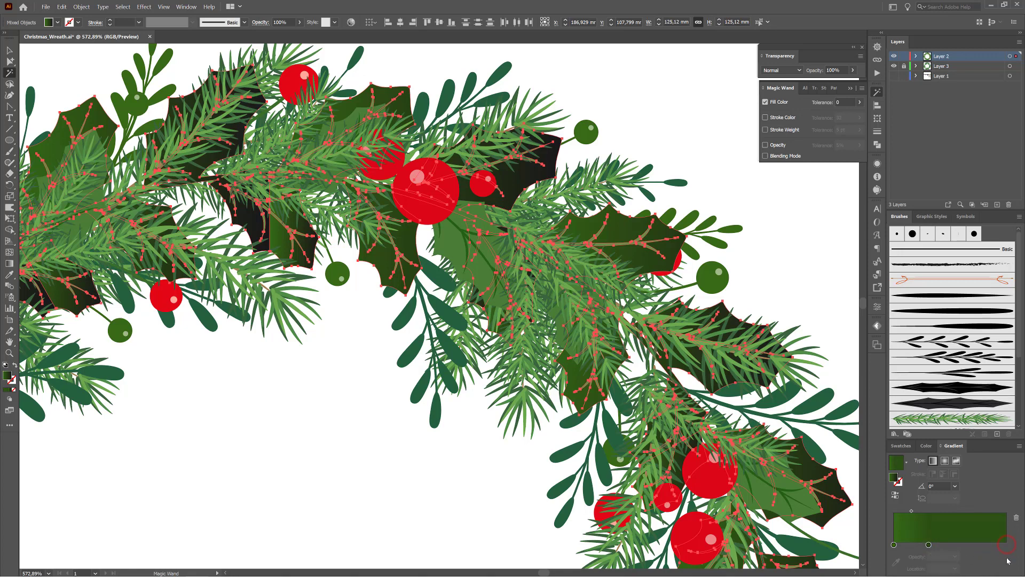
drag(930, 545, 1018, 547)
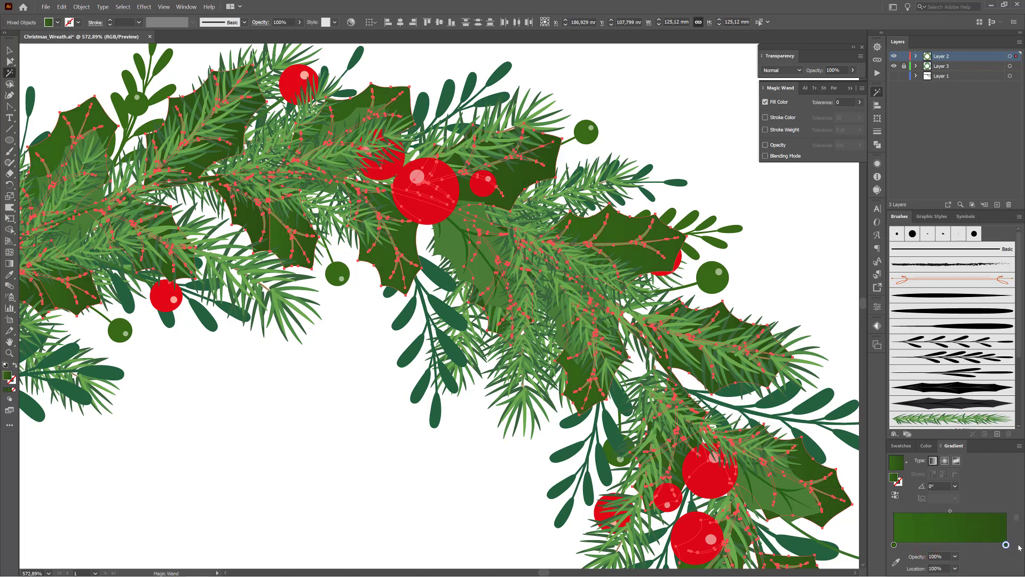
- Lighten the leaf gradient's starting color to #4d7d21 and set the gradient angle to 30°
double_click(895, 546)
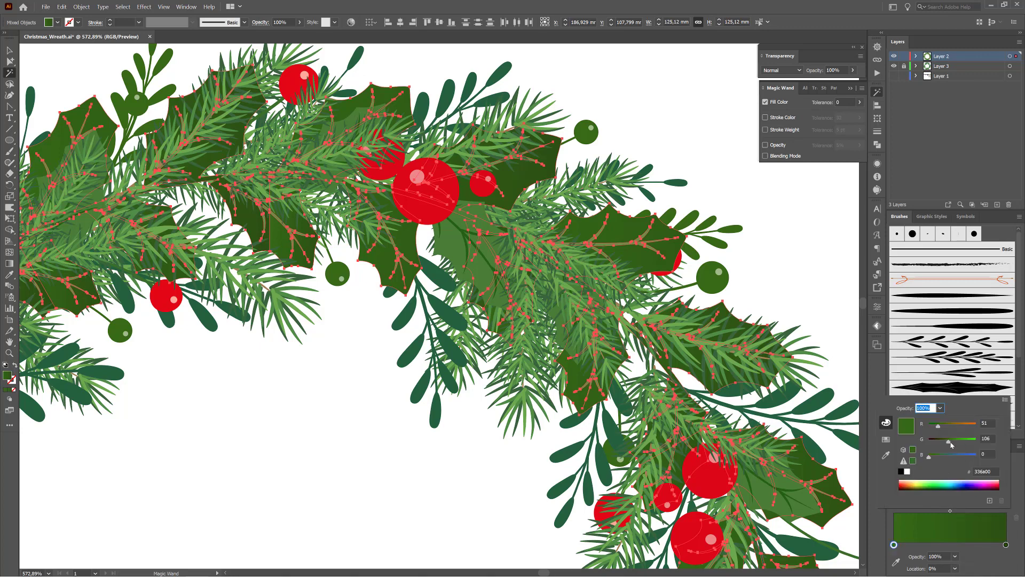
drag(952, 443, 954, 445)
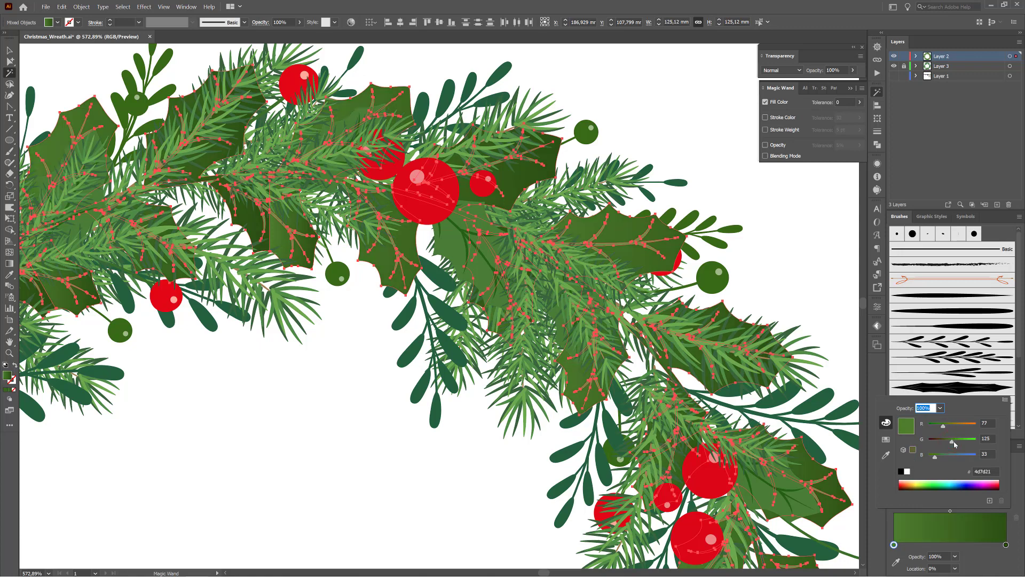
click(1021, 472)
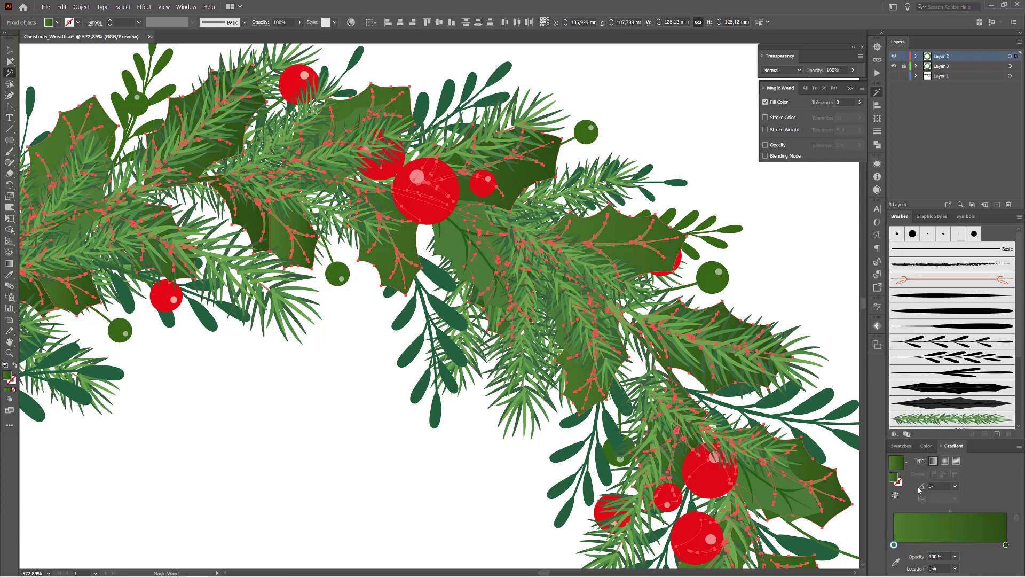
click(955, 486)
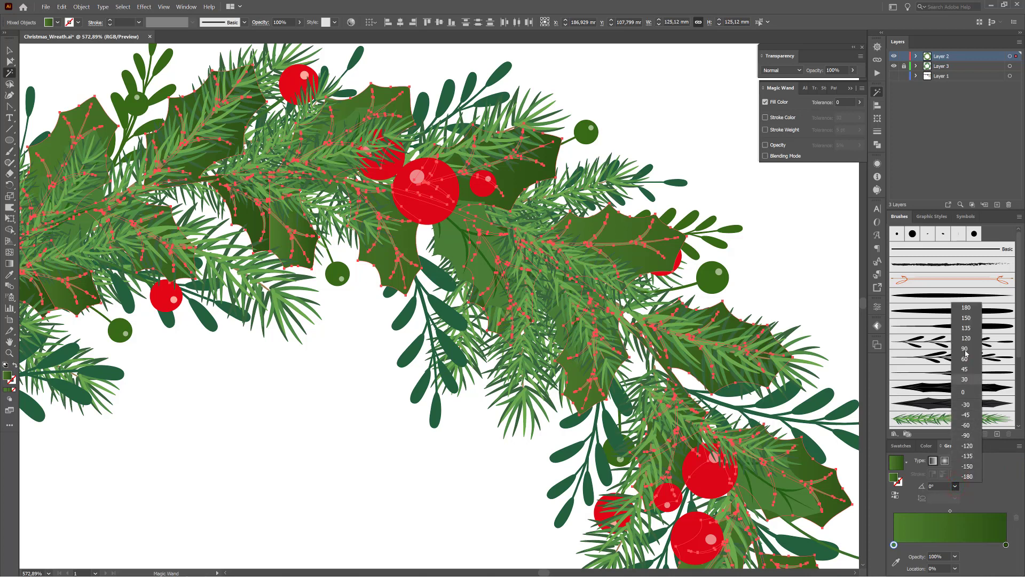
click(967, 380)
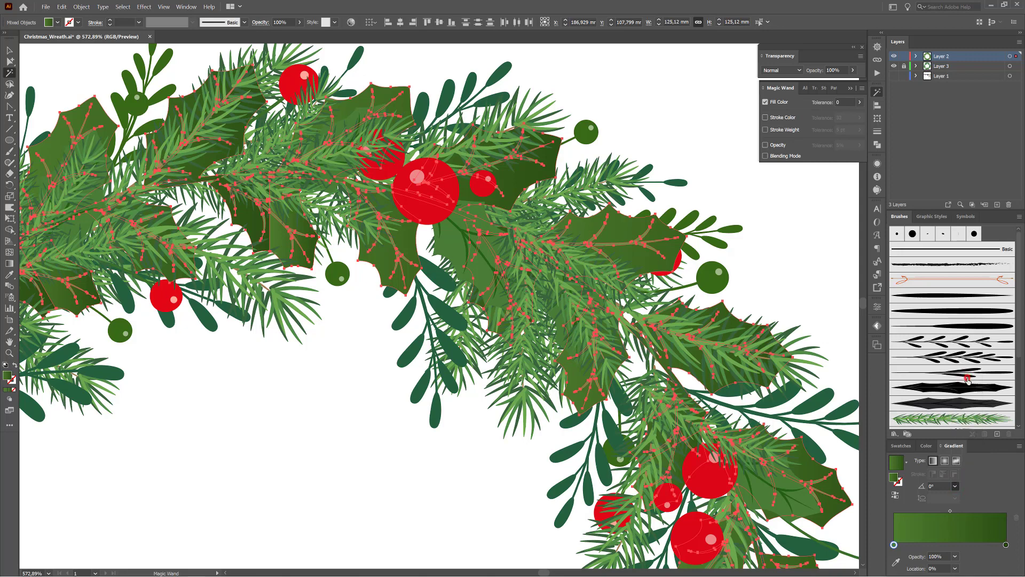
scroll(666, 385, down, 4)
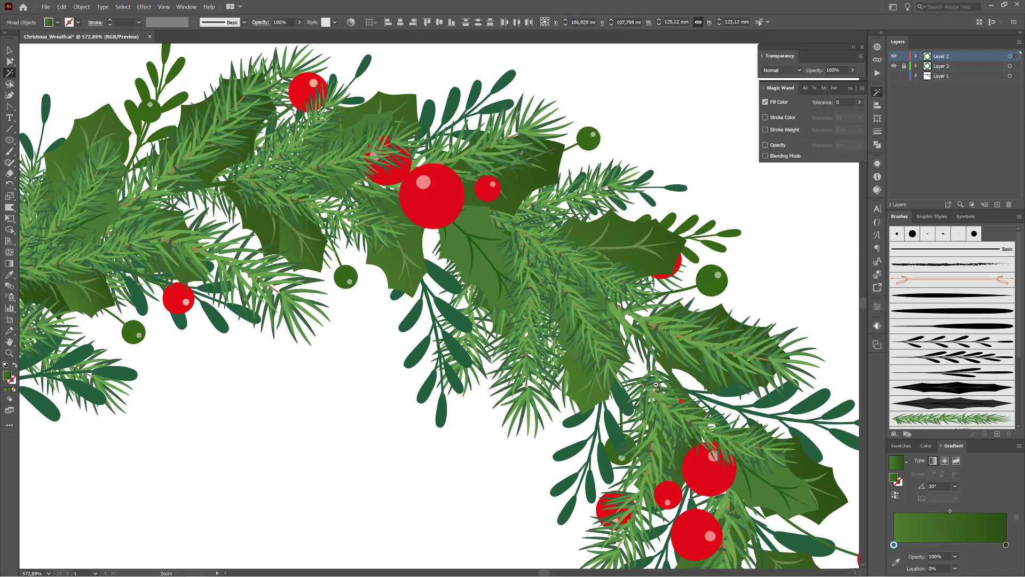
drag(632, 286, 611, 200)
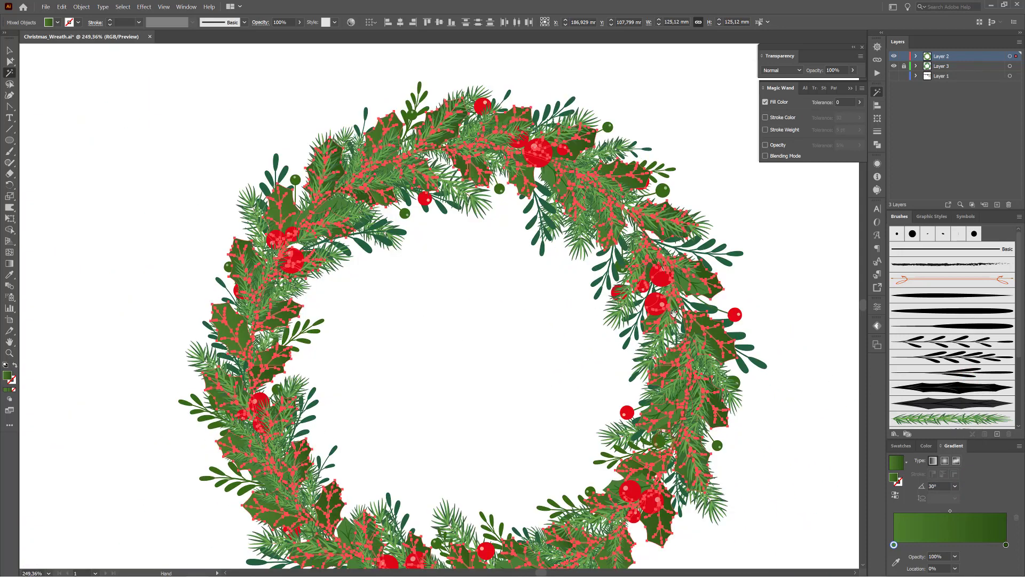
drag(688, 279, 792, 371)
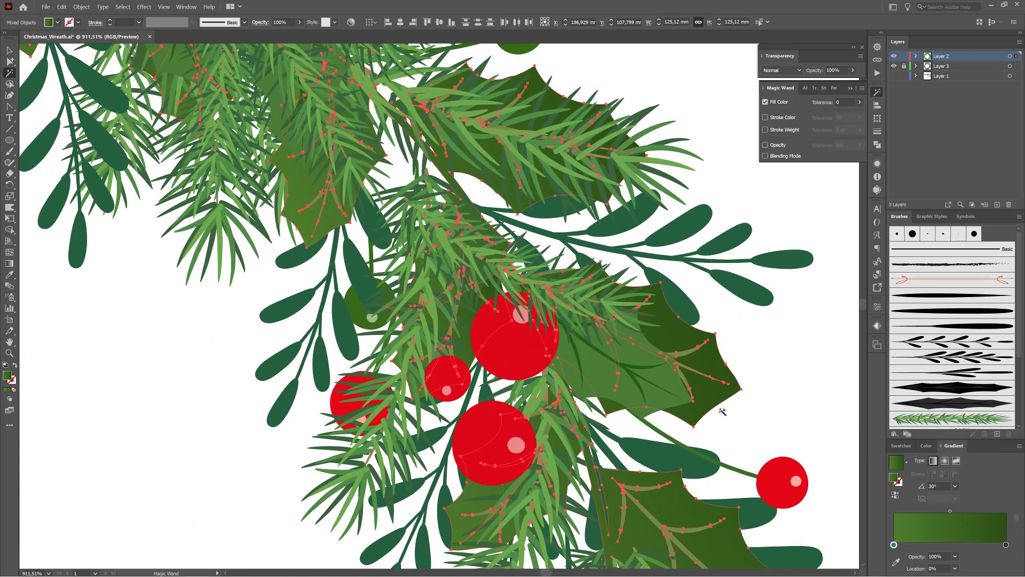
- Select all the lighter green holly leaf fills on Layer 2 by matching fill color with the Magic Wand
click(661, 399)
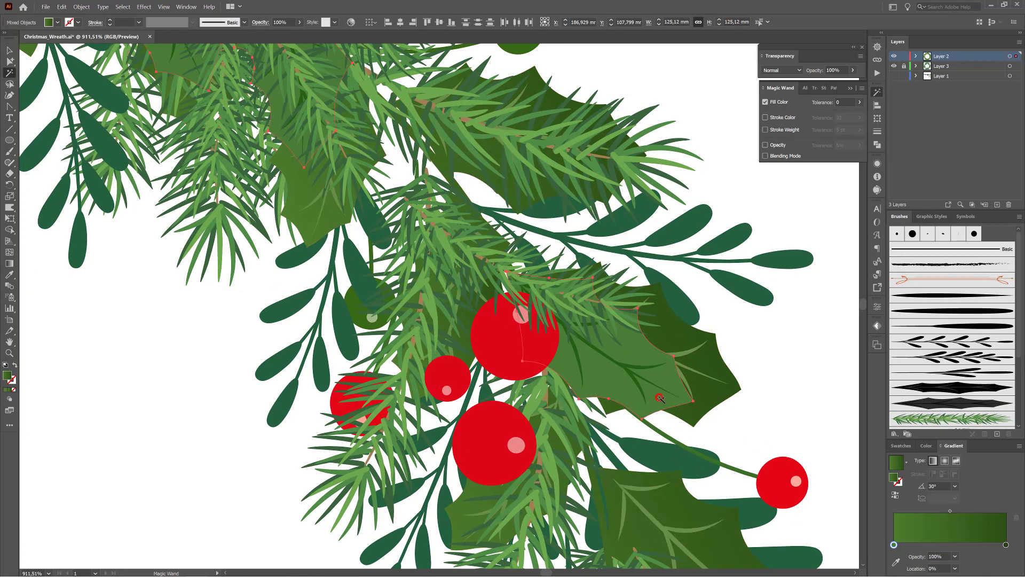
drag(731, 396, 660, 407)
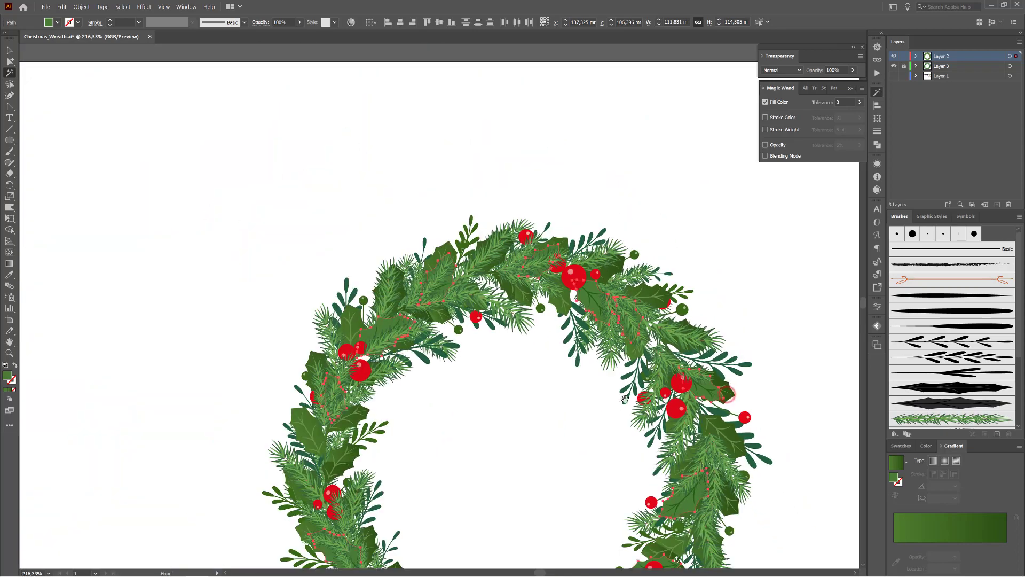
drag(604, 435, 595, 311)
drag(705, 270, 777, 365)
drag(712, 234, 704, 326)
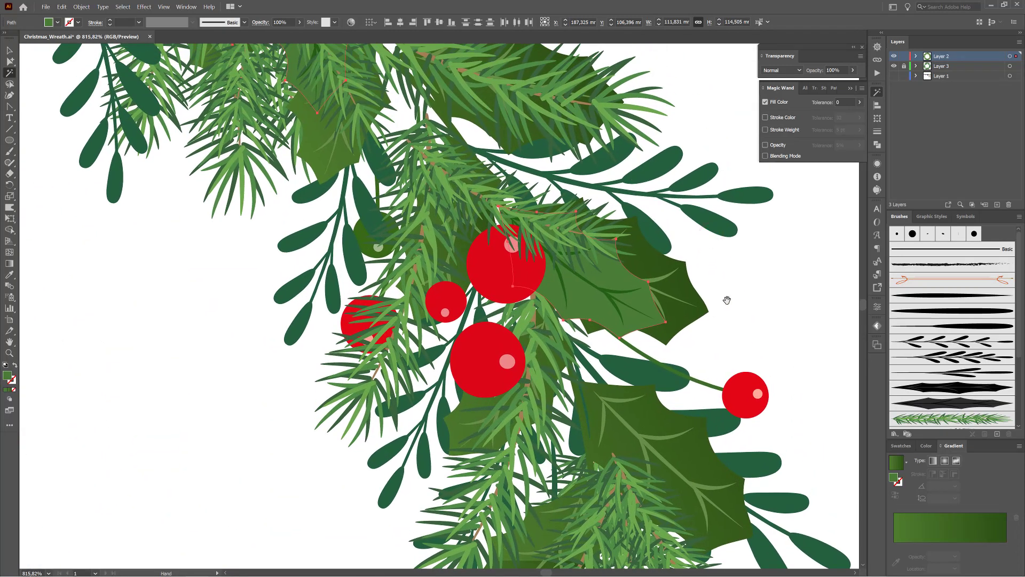
- Copy the darker holly leaves' gradient onto the selected leaf fills with the Eyedropper and set its angle to 60°
click(684, 321)
click(10, 275)
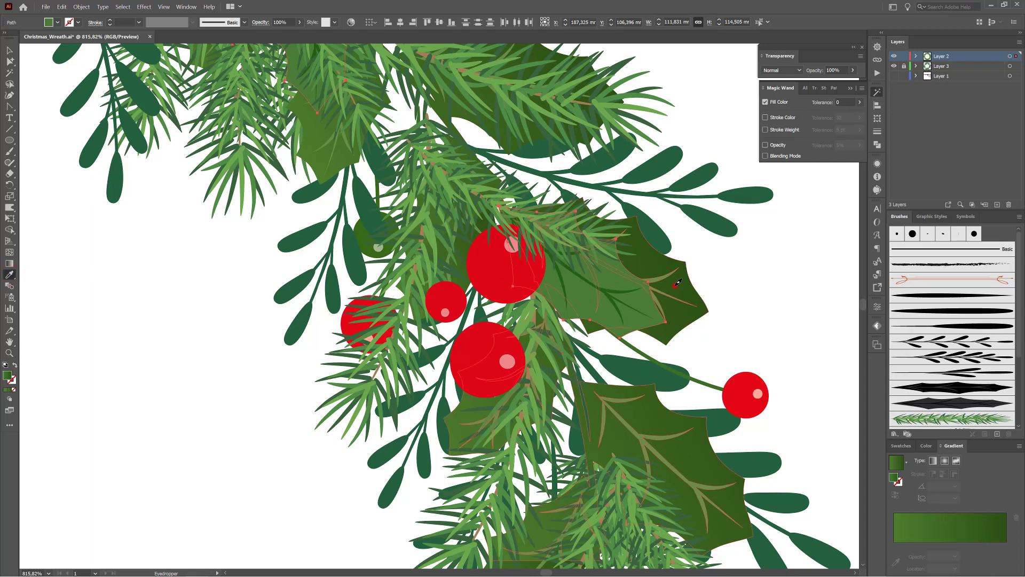
click(680, 282)
alt+click(721, 331)
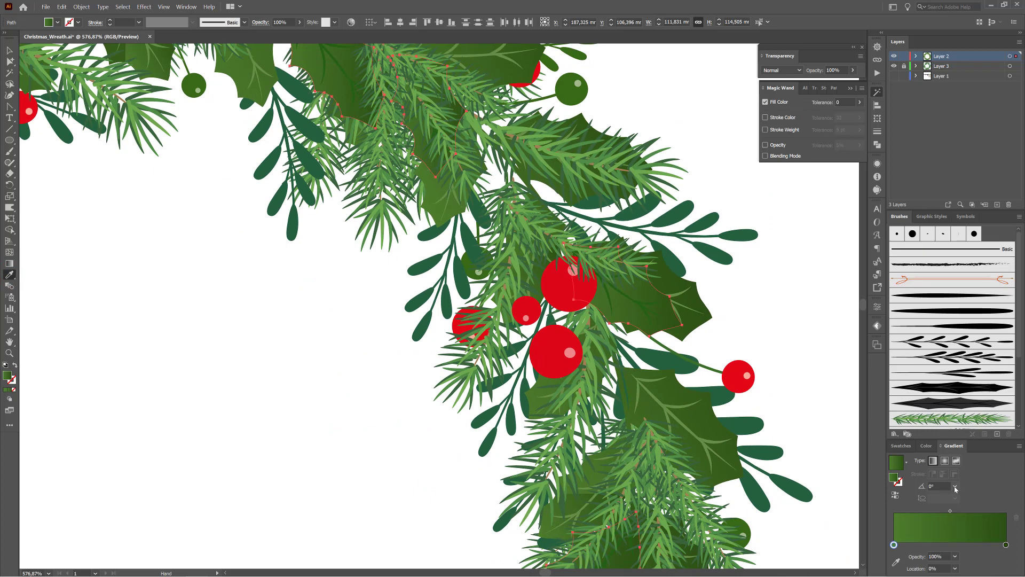
click(956, 487)
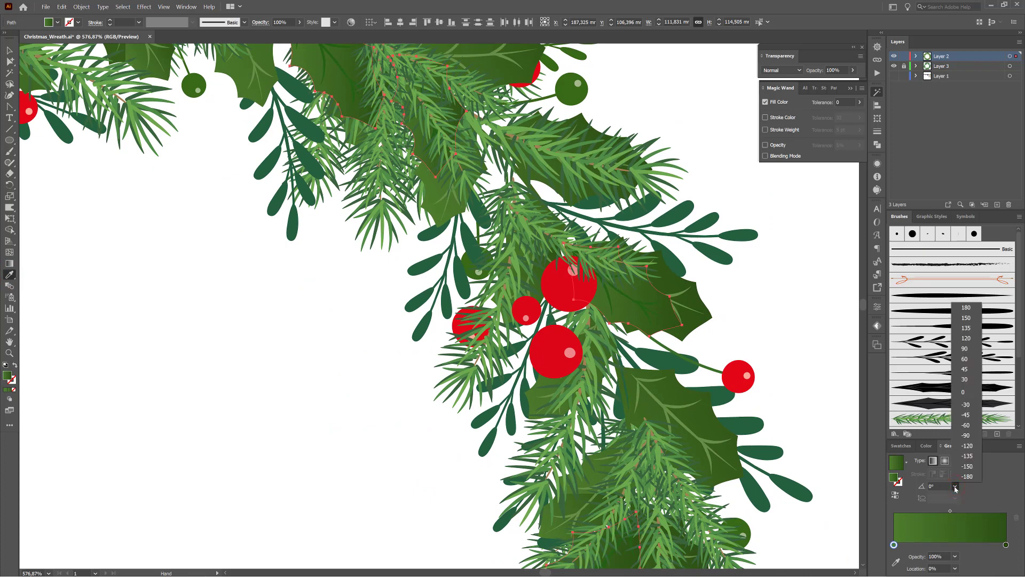
click(974, 360)
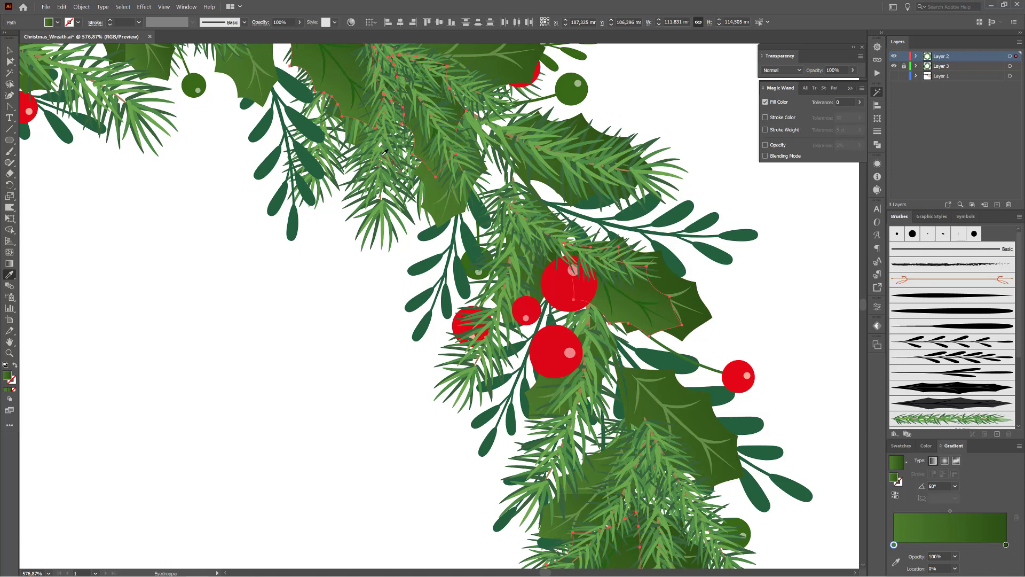
- Recolor the selected leaves' gradient to a cooler green, with the base color at H 127°, S 100%, B 39%
click(351, 22)
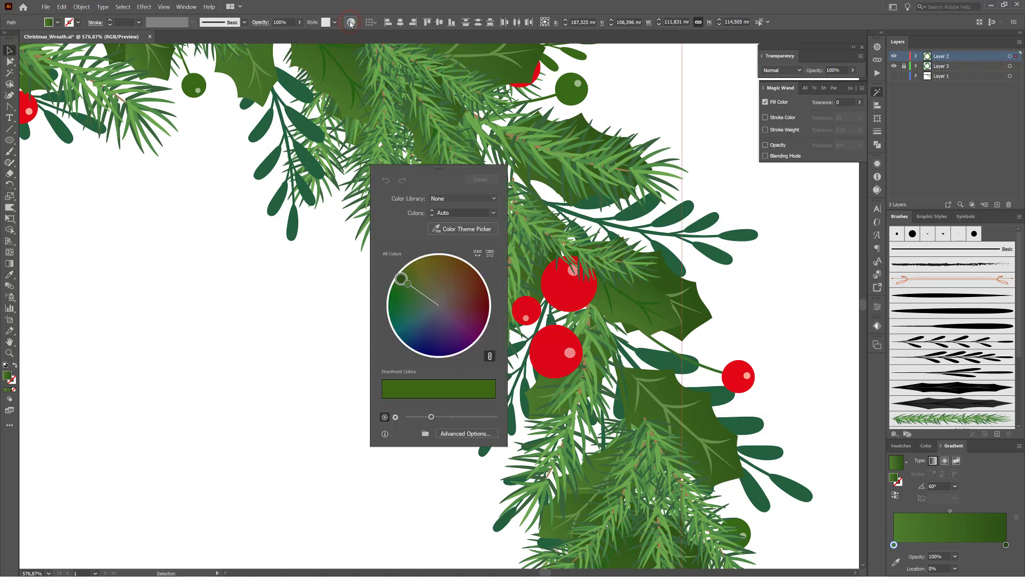
click(452, 434)
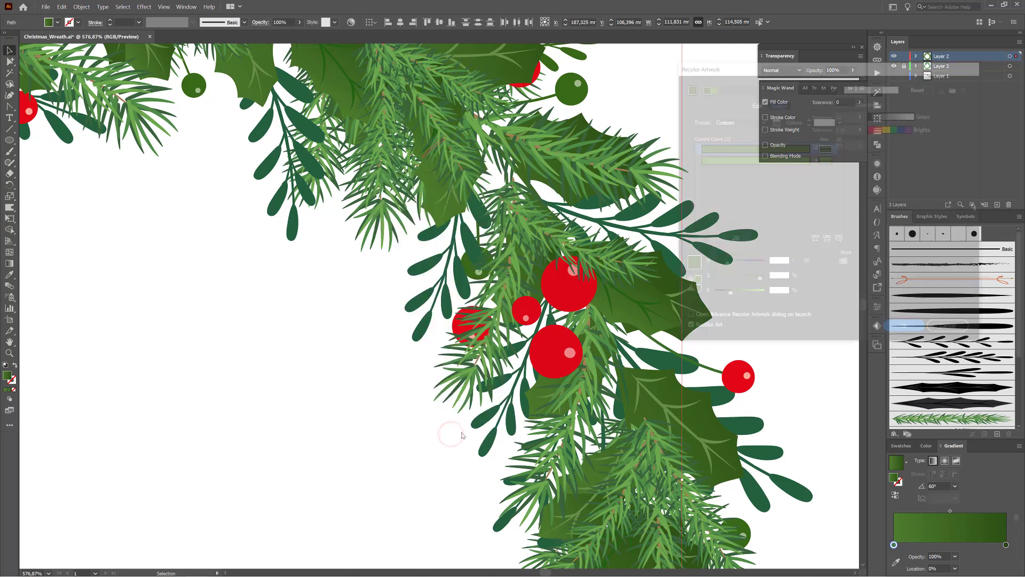
click(755, 102)
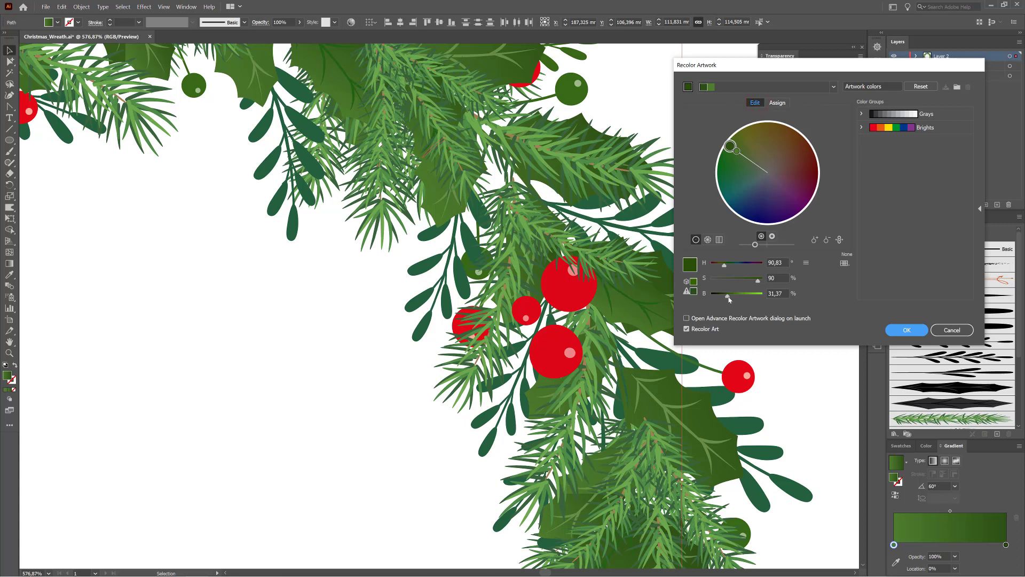
mouse_move(729, 299)
mouse_down()
mouse_move(727, 268)
mouse_move(775, 282)
mouse_move(732, 267)
mouse_move(734, 299)
mouse_move(730, 266)
mouse_up()
click(907, 330)
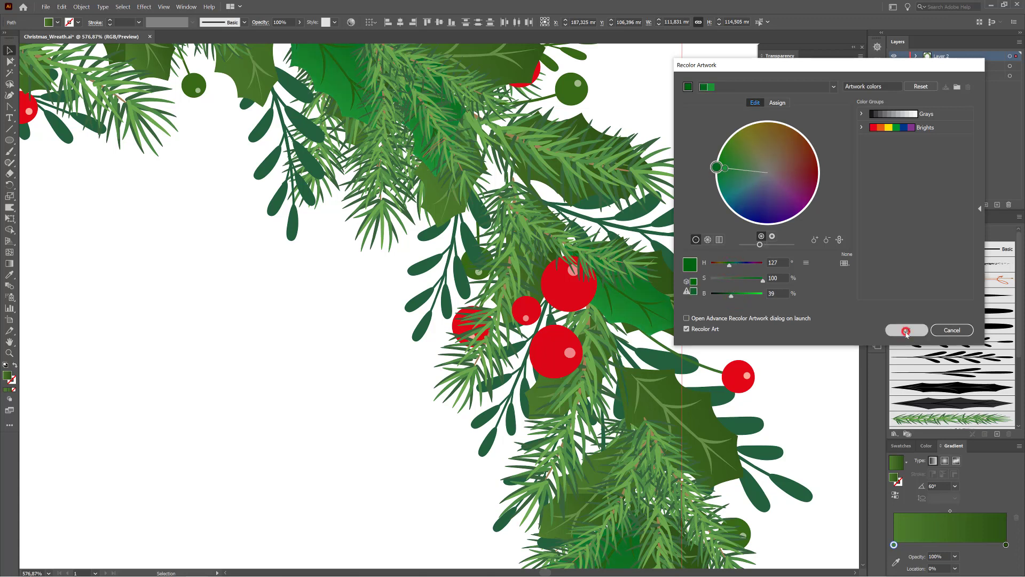
- Give the recolored holly leaves a dark green stroke from the color swatches
ctrl+alt+click(718, 366)
drag(637, 336, 629, 332)
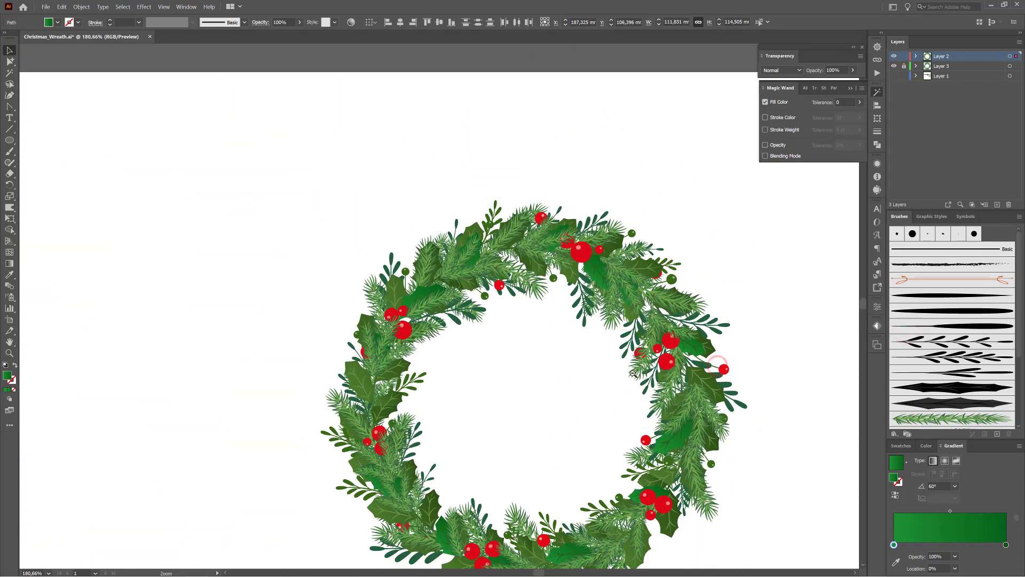
drag(635, 385, 596, 292)
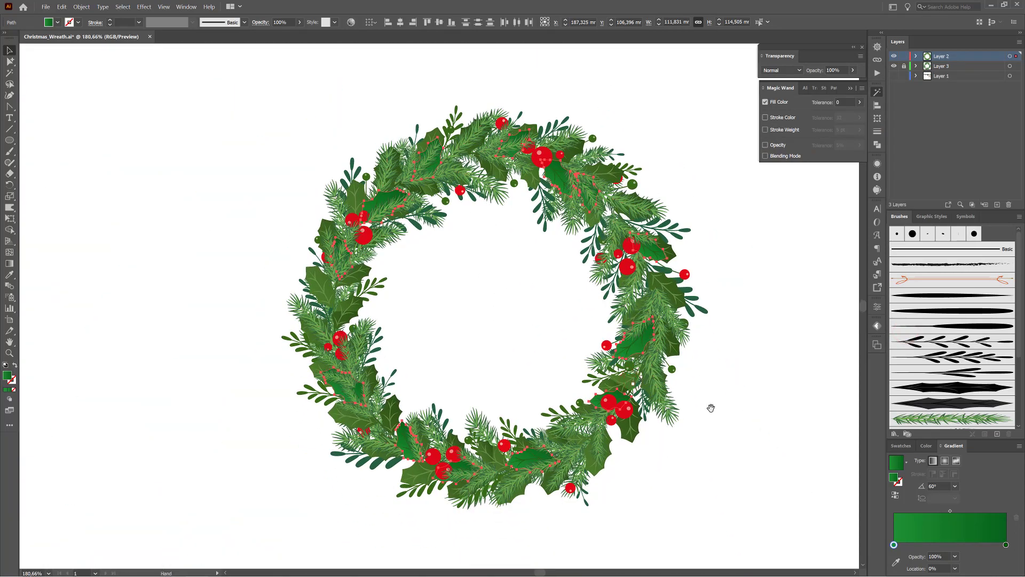
drag(677, 279, 721, 354)
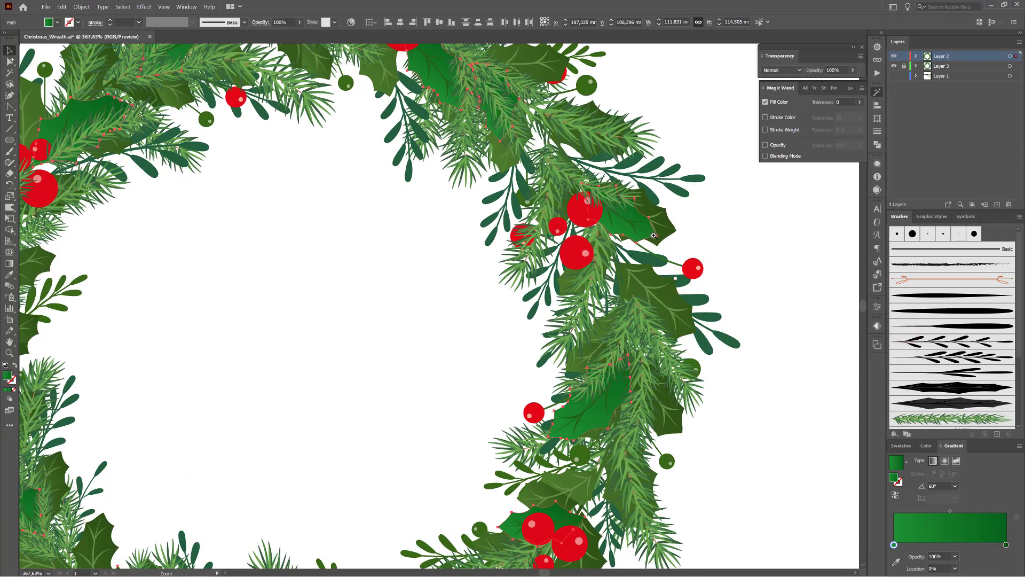
drag(655, 234, 733, 302)
drag(634, 233, 620, 251)
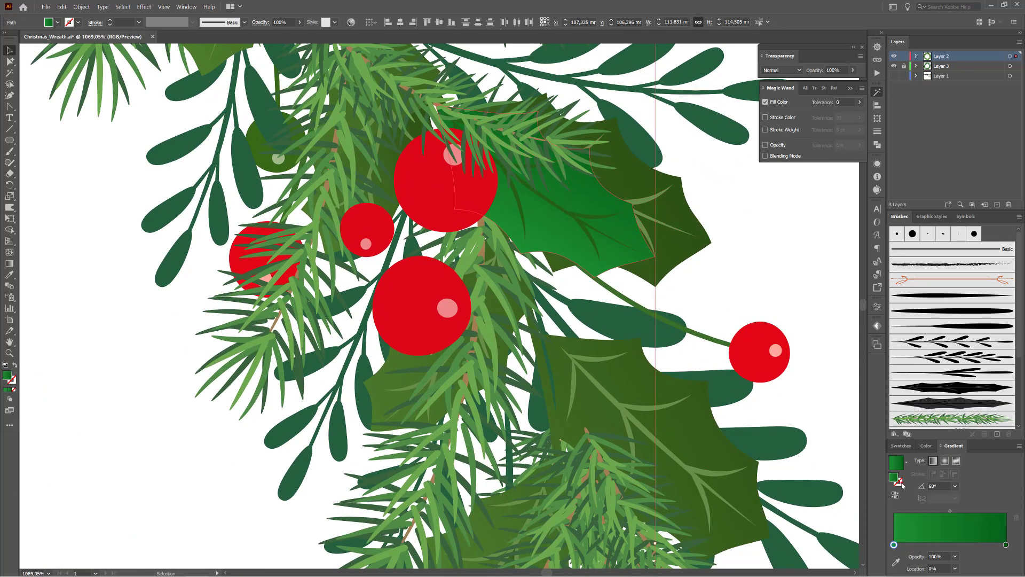
click(928, 448)
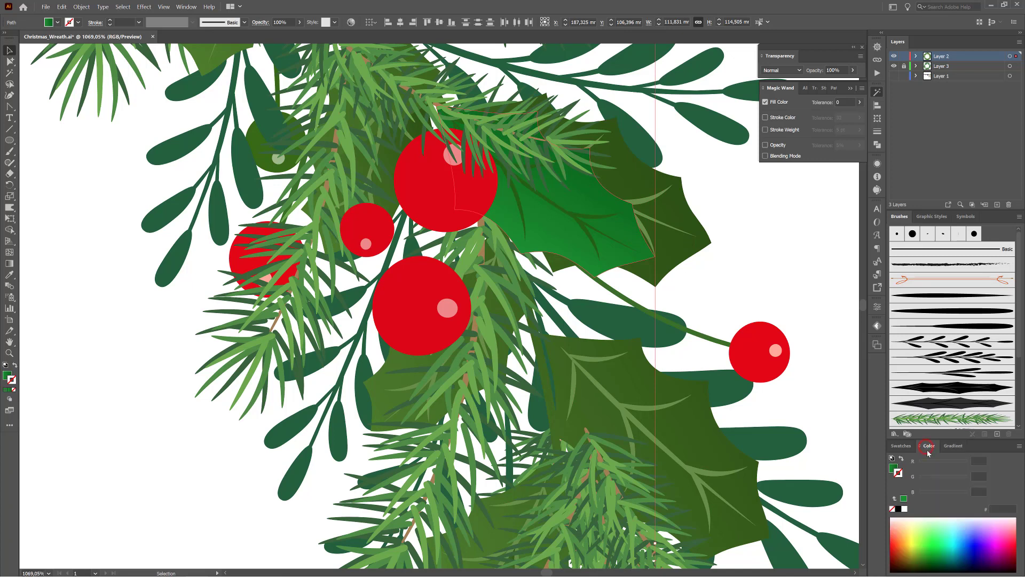
click(895, 447)
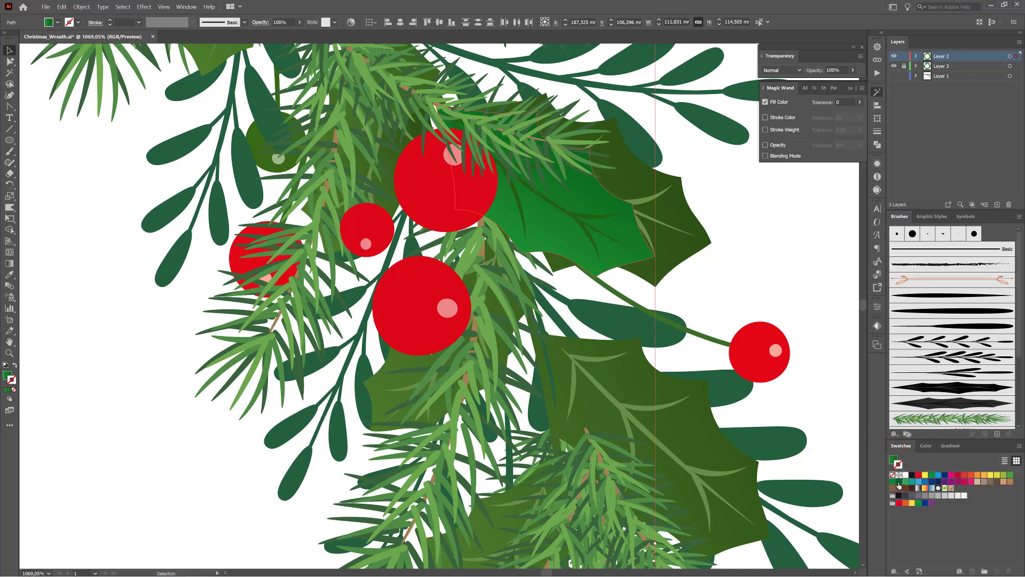
click(899, 483)
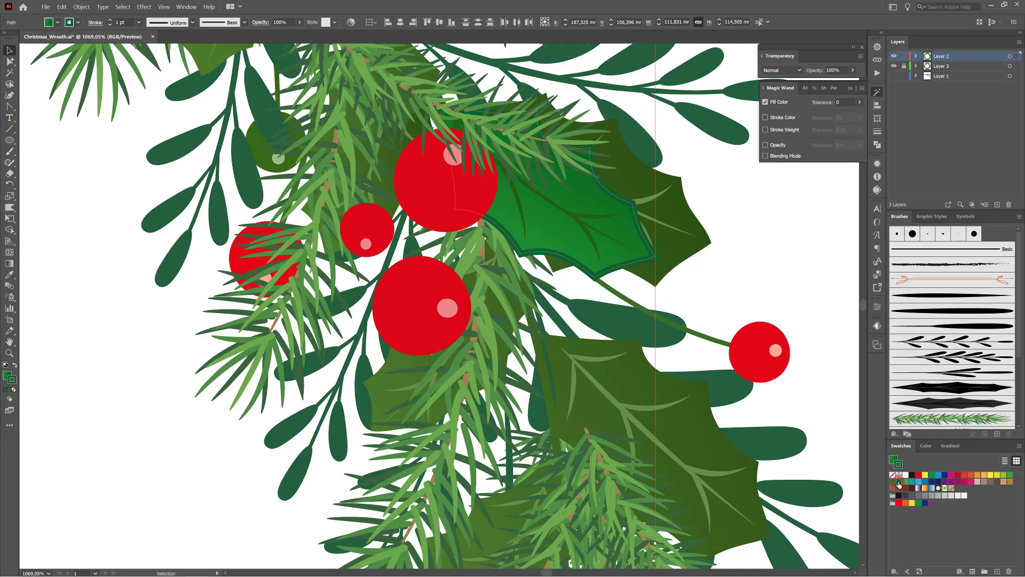
- Set the stroke weight of the recolored holly leaves to 0.5 pt
click(877, 132)
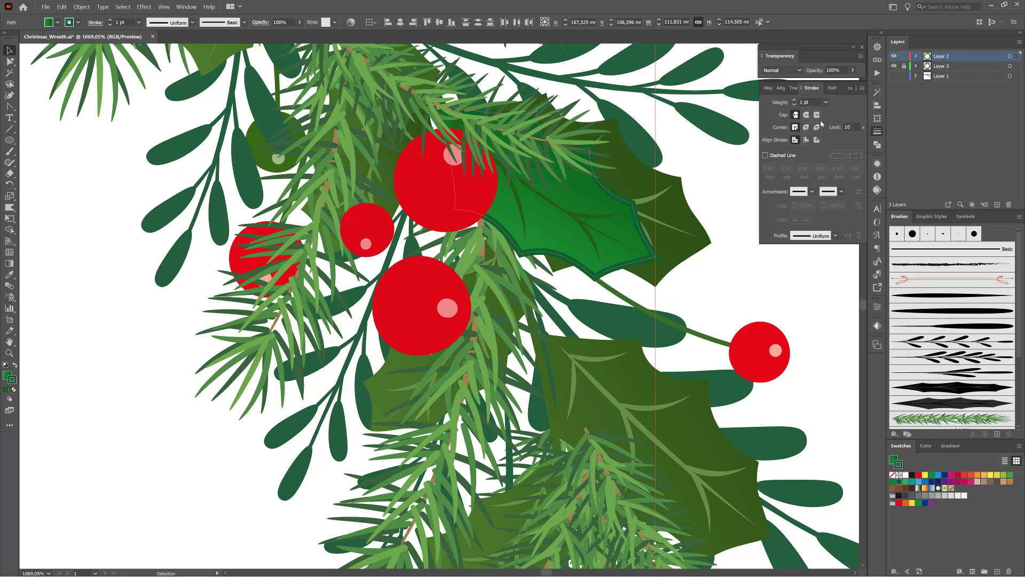
click(795, 104)
click(795, 106)
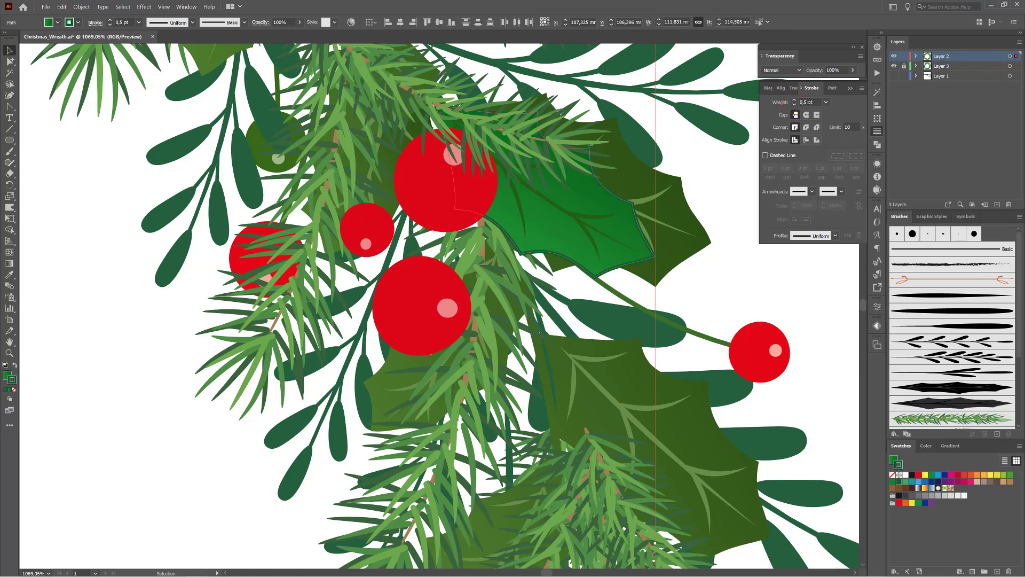
- Select all the remaining olive-green gradient holly leaves by matching fill color with the Magic Wand
drag(834, 331, 689, 306)
drag(602, 119, 643, 190)
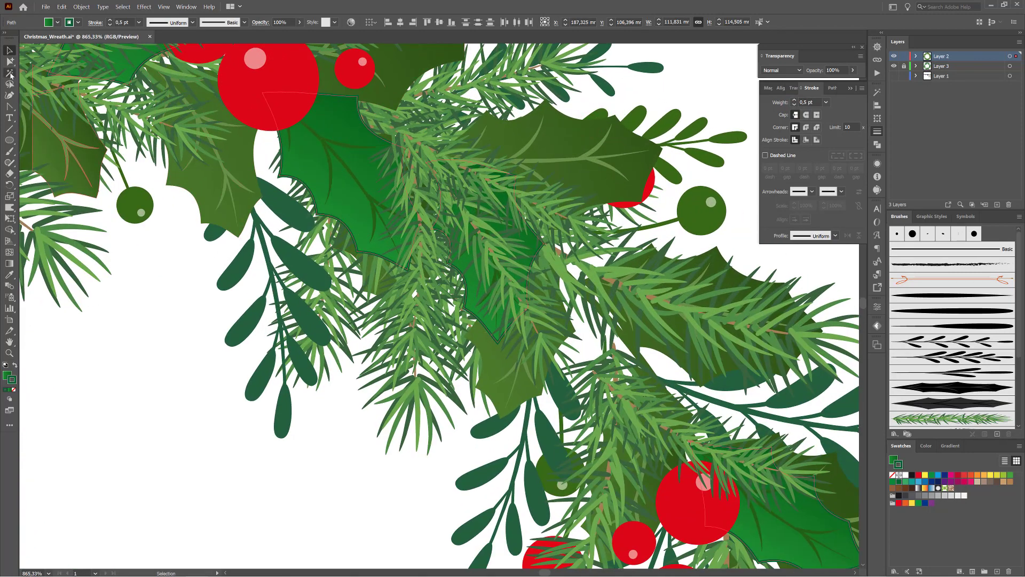
click(10, 74)
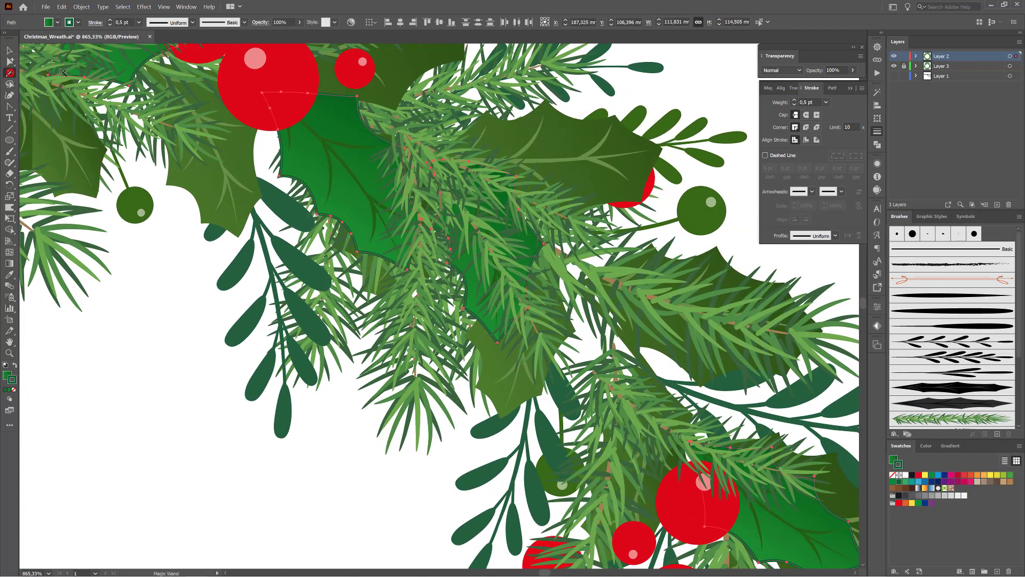
click(579, 136)
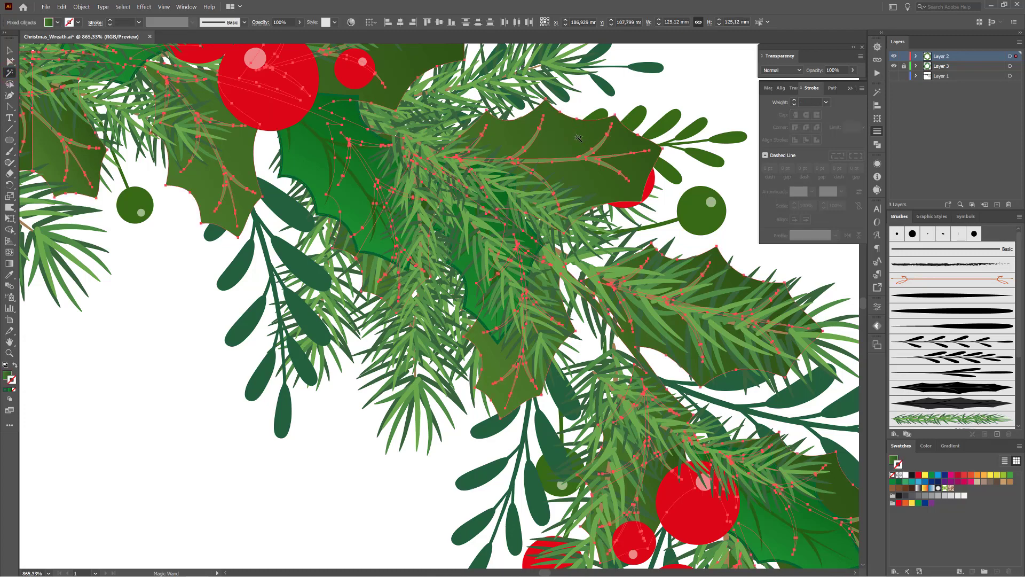
key(ctrl+space)
scroll(628, 164, down, 2)
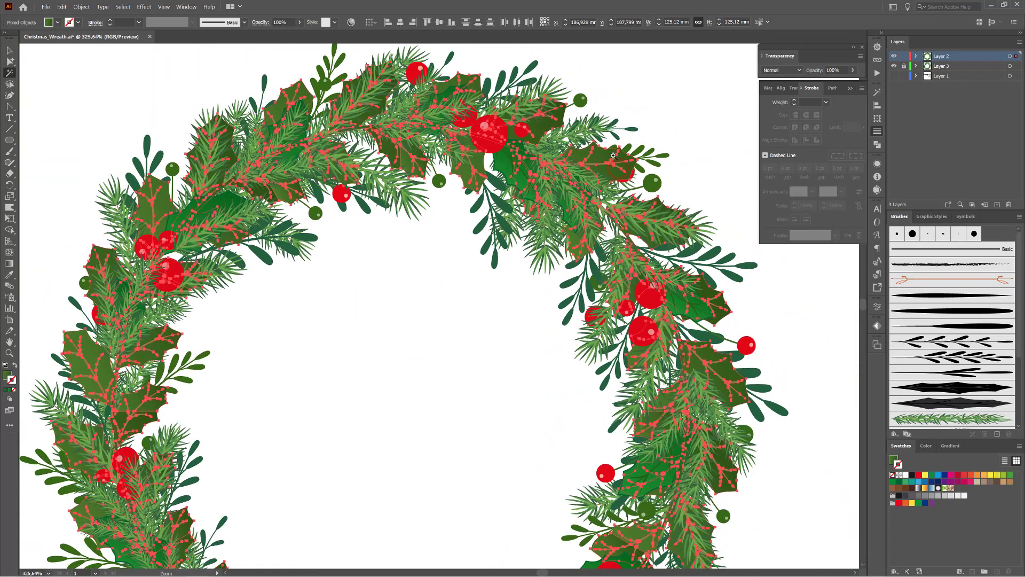
scroll(614, 156, up, 3)
scroll(640, 158, up, 1)
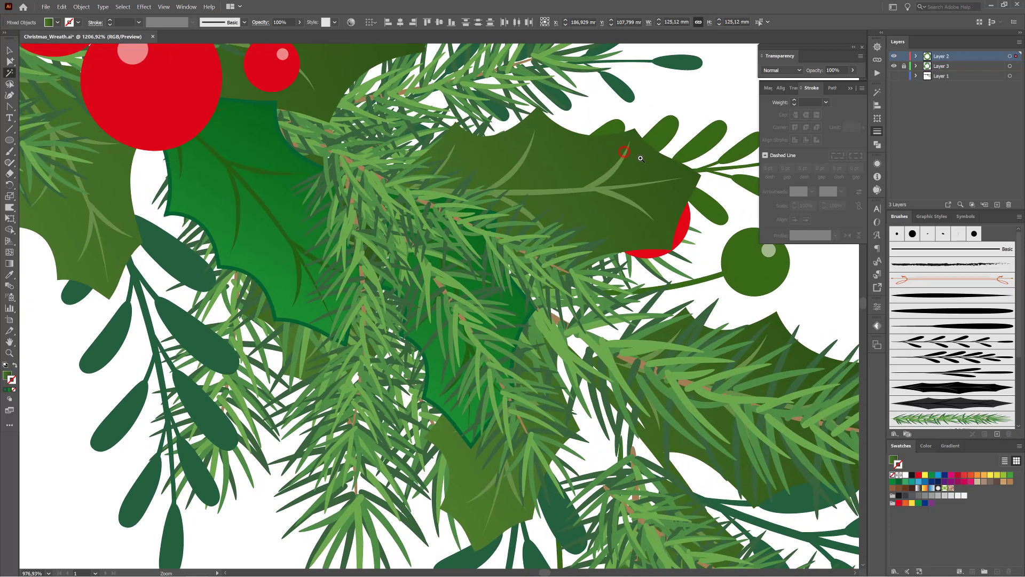
click(640, 158)
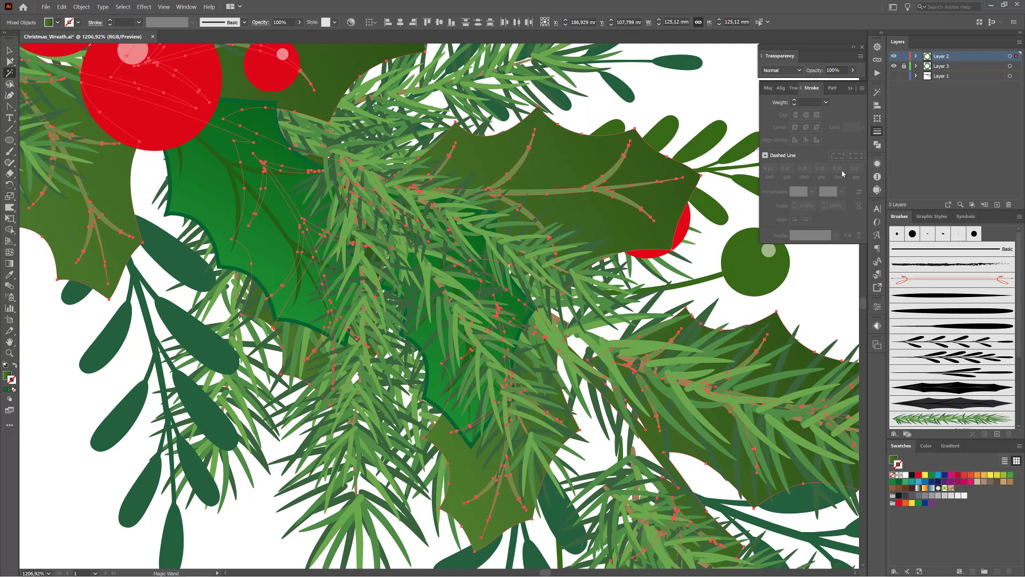
- Add a dark green stroke to the olive-green leaves, aligned to the outside with a weight of 0.5 pt
click(899, 484)
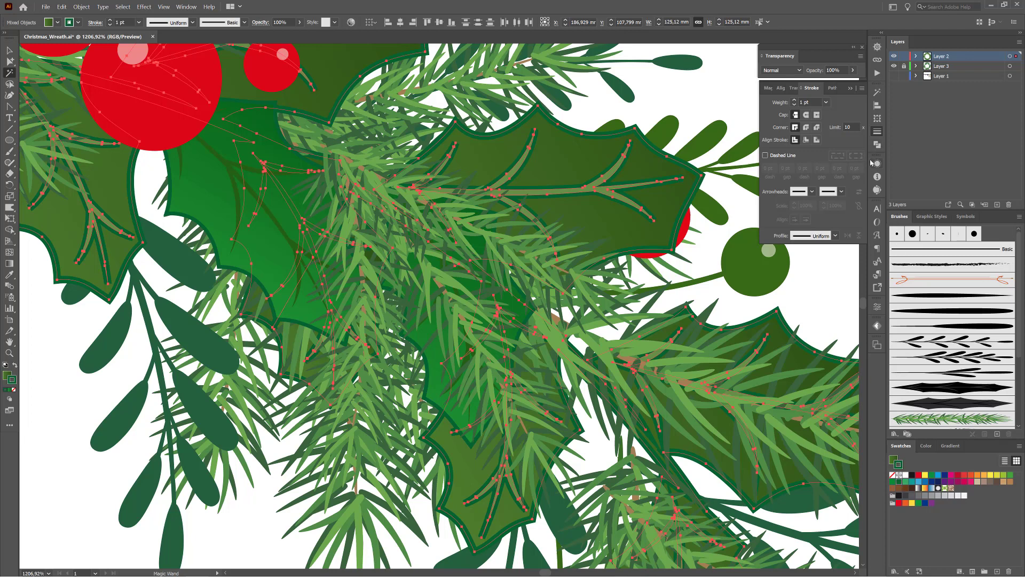
click(816, 140)
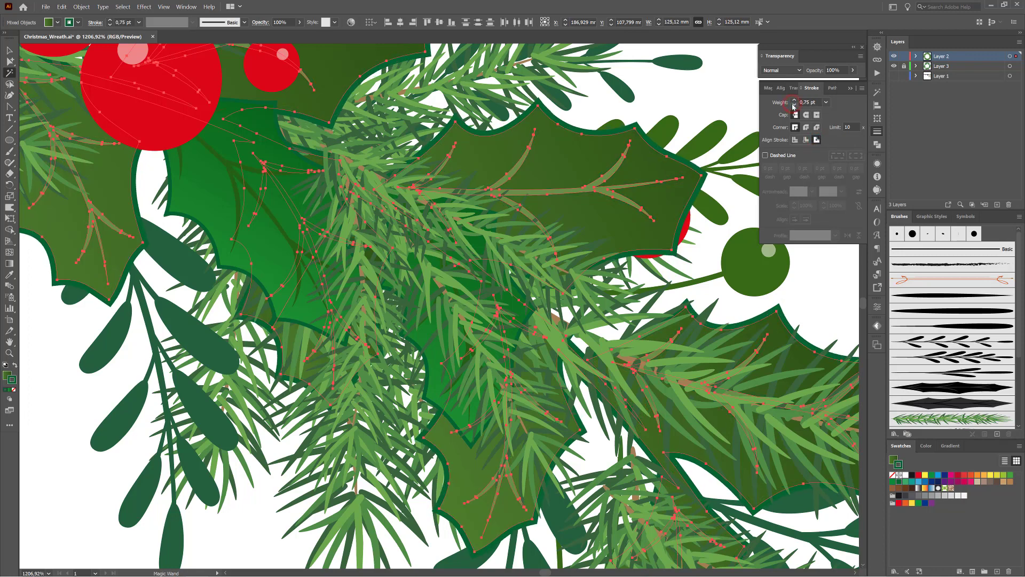
click(793, 105)
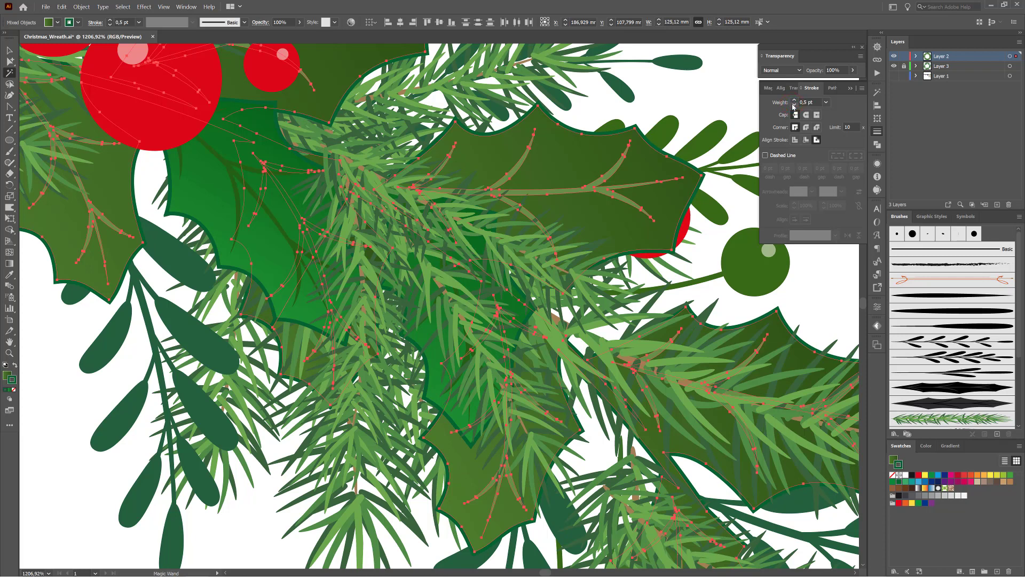
- Set the olive-green leaves' stroke color to RGB 0, 82, 24 (#005218) and deselect the artwork
click(929, 447)
drag(939, 481, 933, 481)
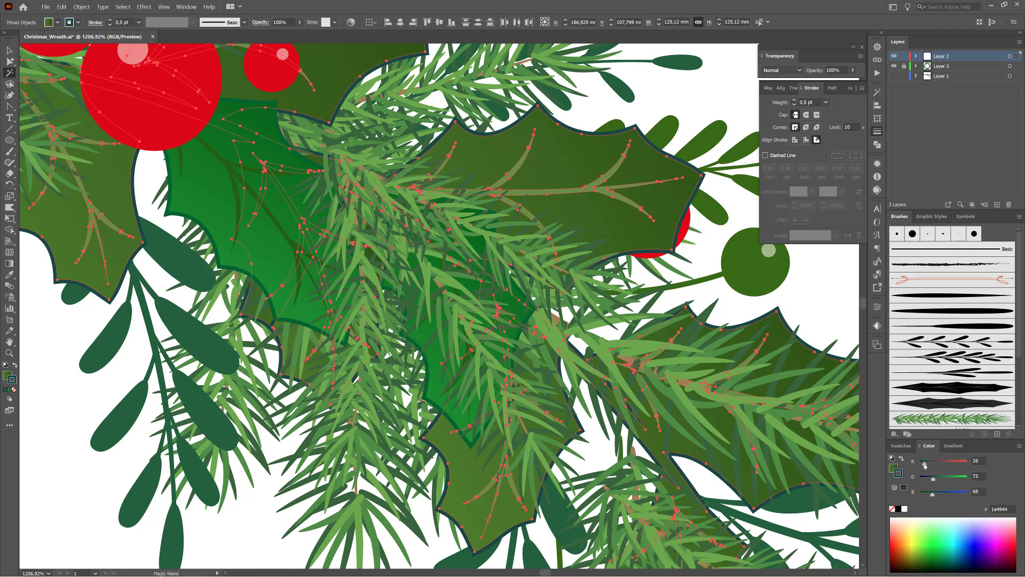
drag(926, 465, 922, 463)
click(935, 479)
click(929, 496)
drag(928, 497, 911, 464)
drag(717, 387, 656, 337)
scroll(659, 338, down, 6)
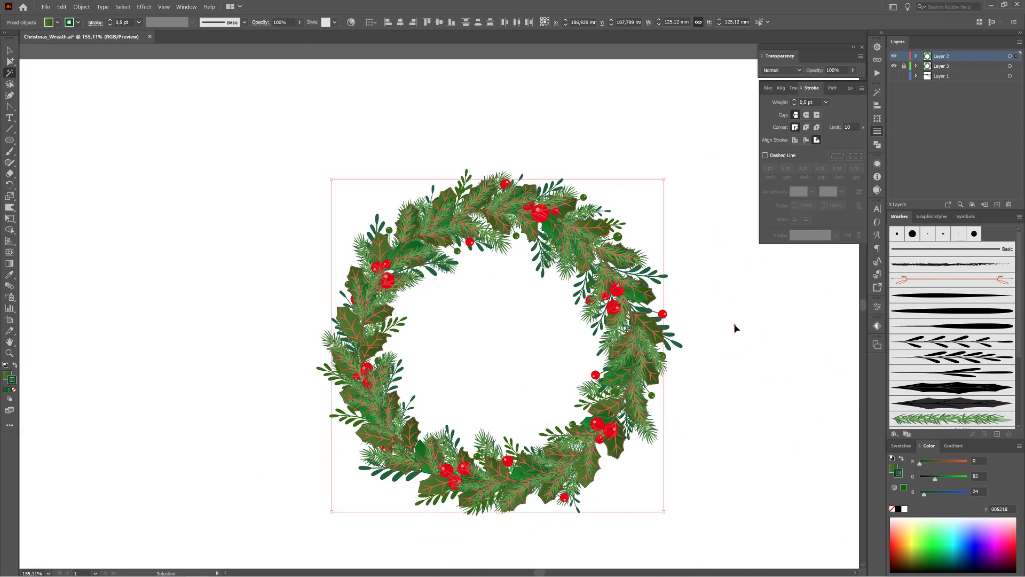
click(726, 328)
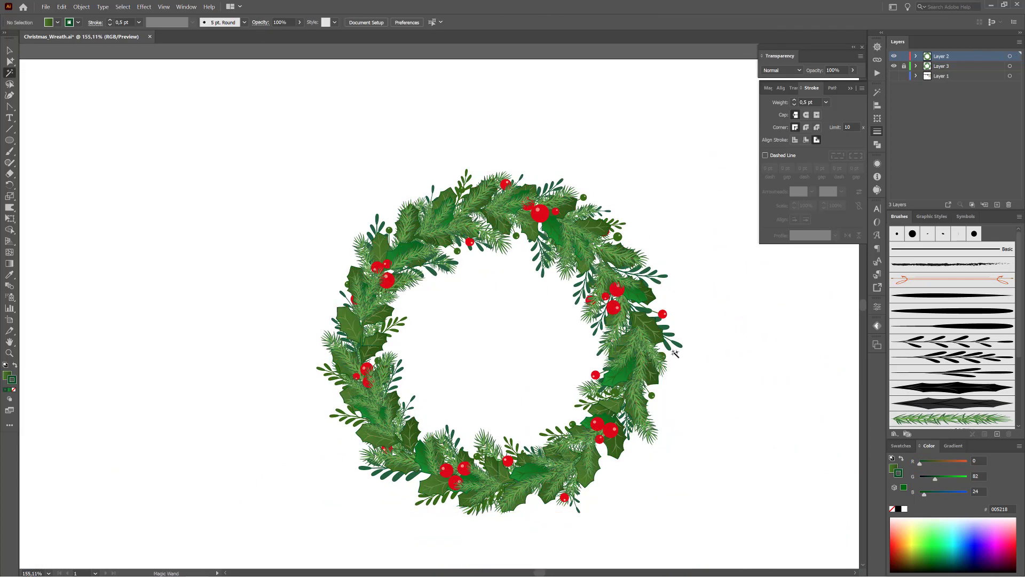
- Select the red berry fills on Layer 2 by matching fill color with the Magic Wand
drag(592, 228, 667, 226)
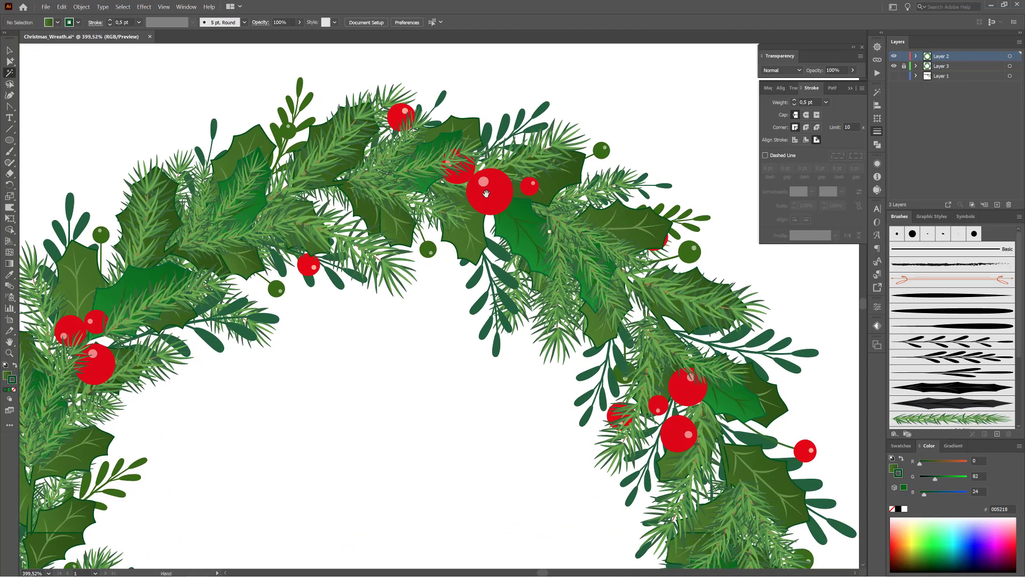
drag(489, 184, 520, 207)
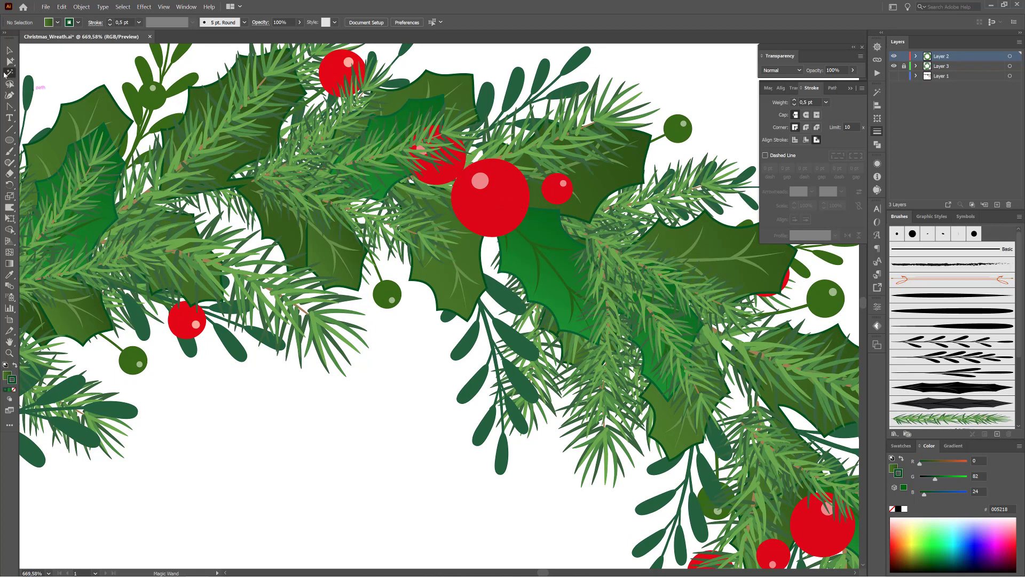
click(498, 207)
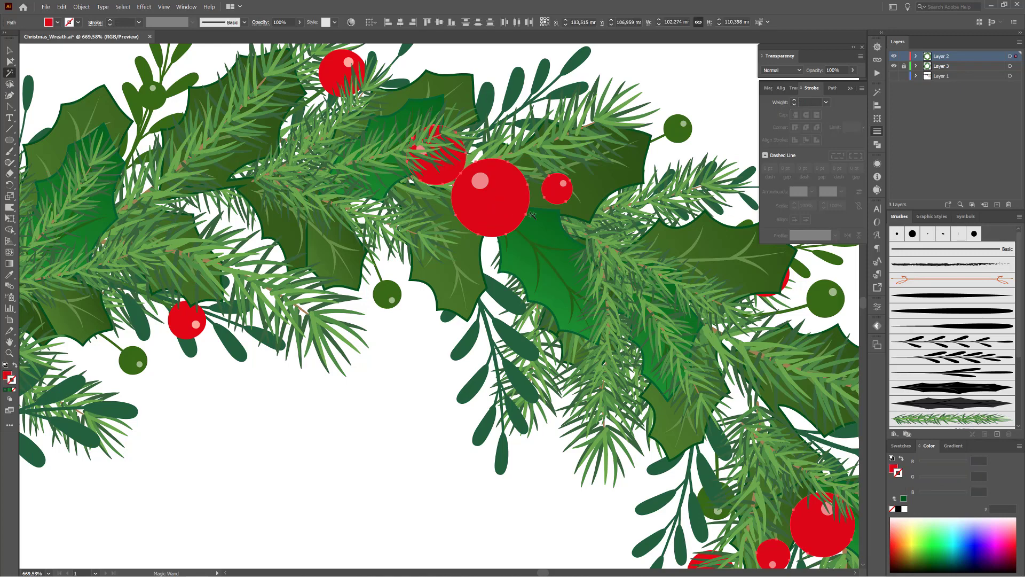
- Give the selected red berries a linear gradient fill, adding their red as a stop, removing the light green stop and moving red to 0%
click(897, 470)
click(954, 446)
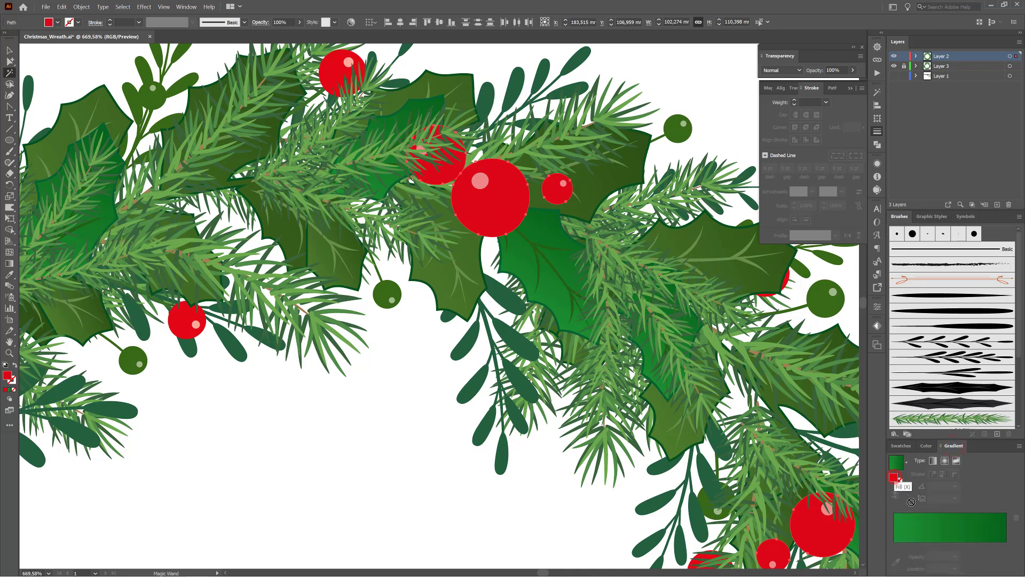
click(954, 549)
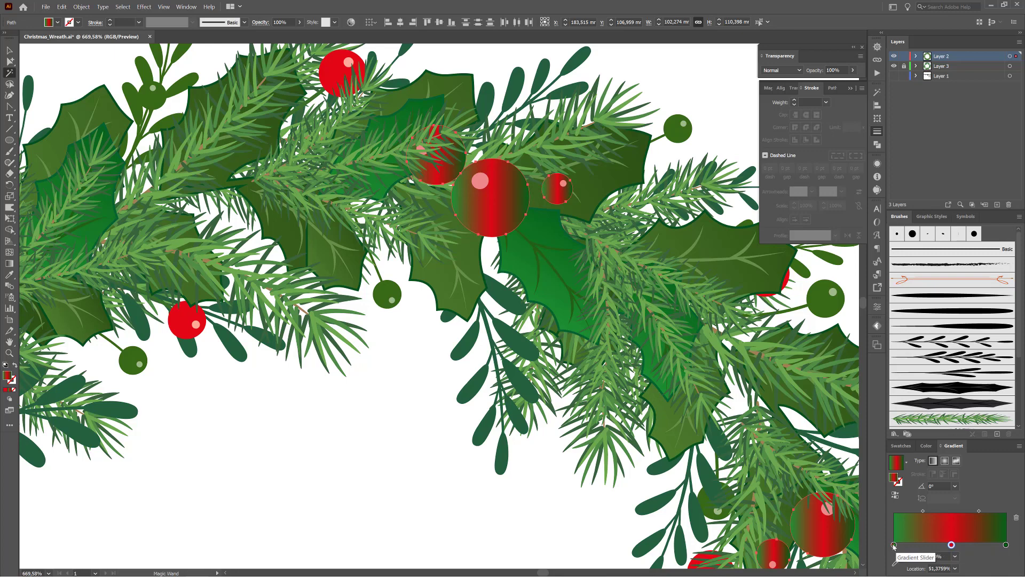
drag(894, 546, 887, 568)
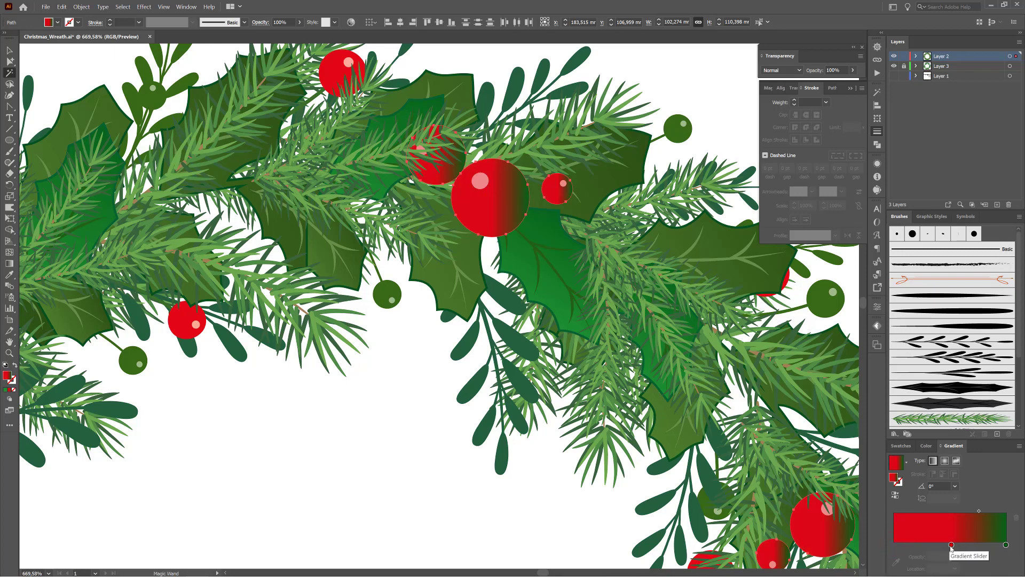
drag(951, 549, 877, 550)
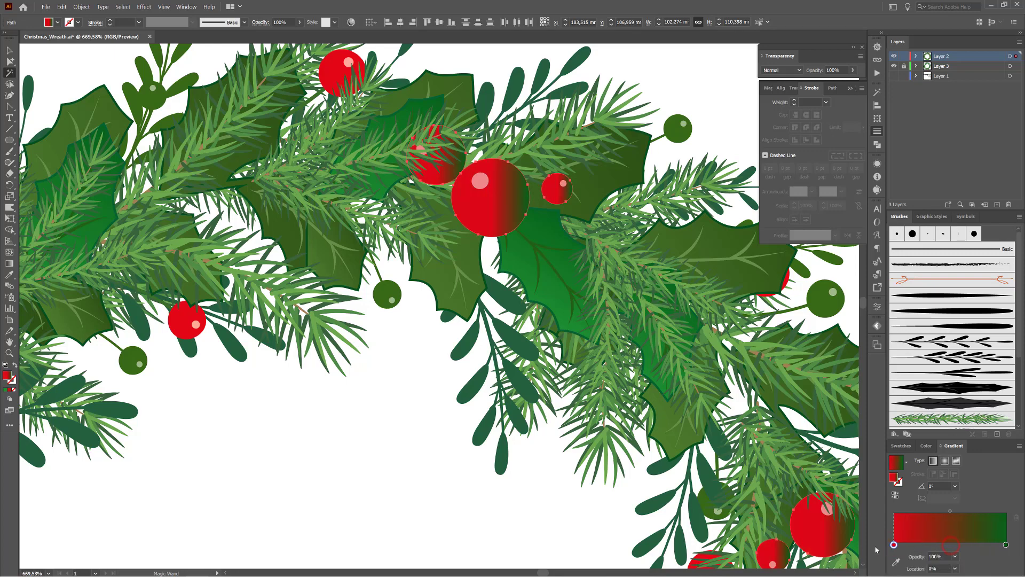
- Set the berry gradient's end stop to orange, RGB 255, 111, 2 (#ff6f02)
click(1006, 544)
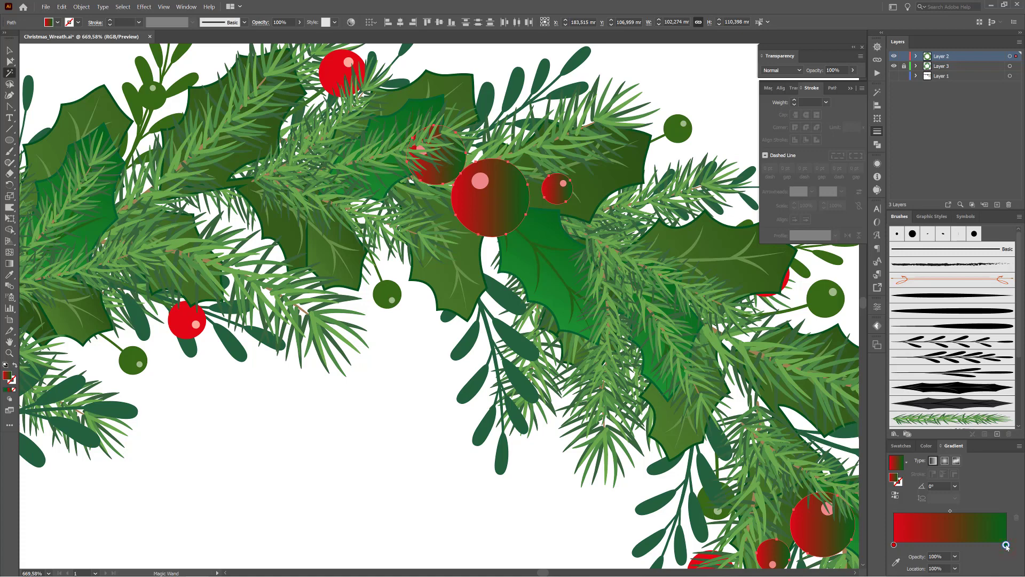
double_click(1006, 545)
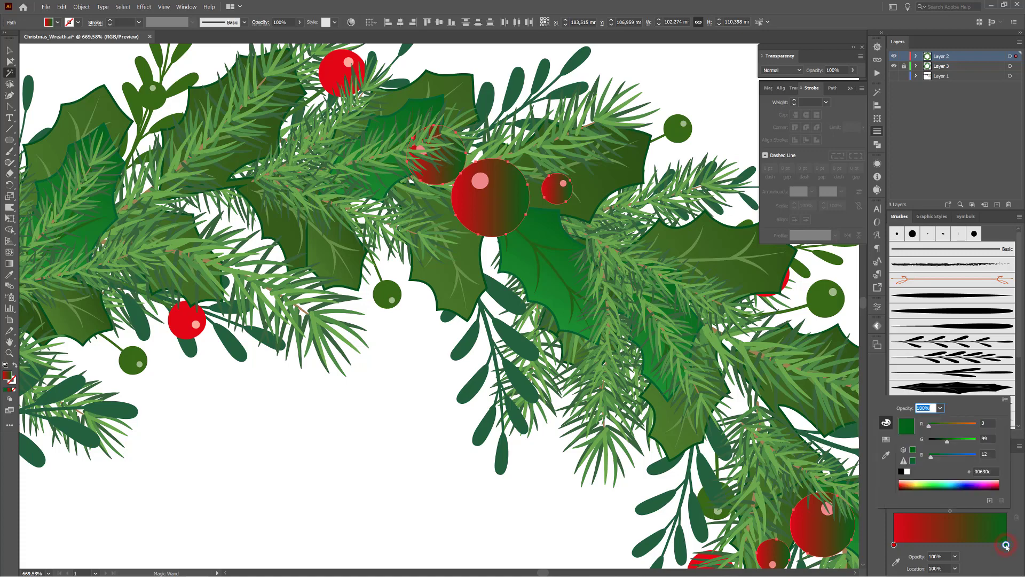
click(905, 483)
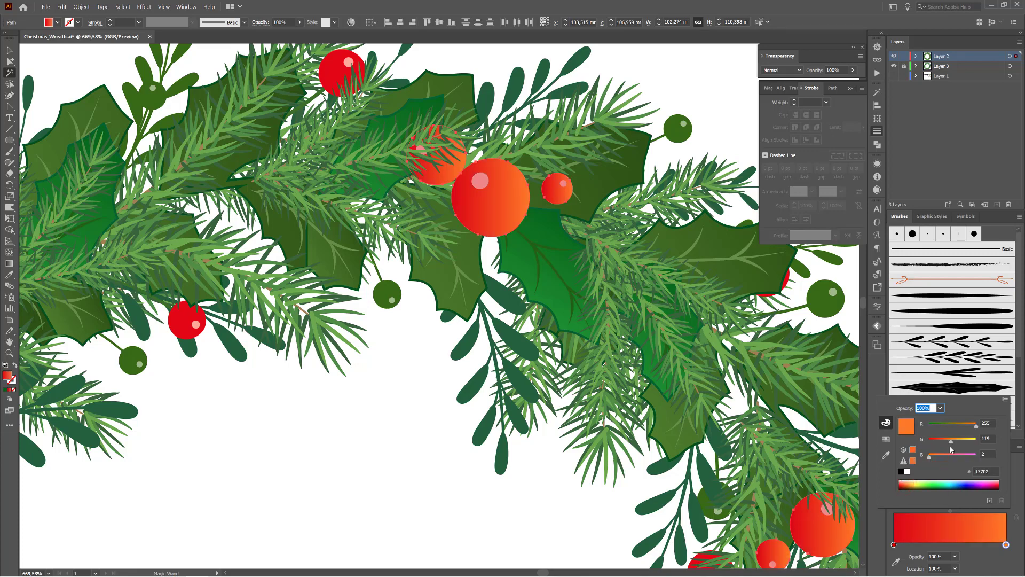
drag(951, 443, 959, 450)
click(1019, 475)
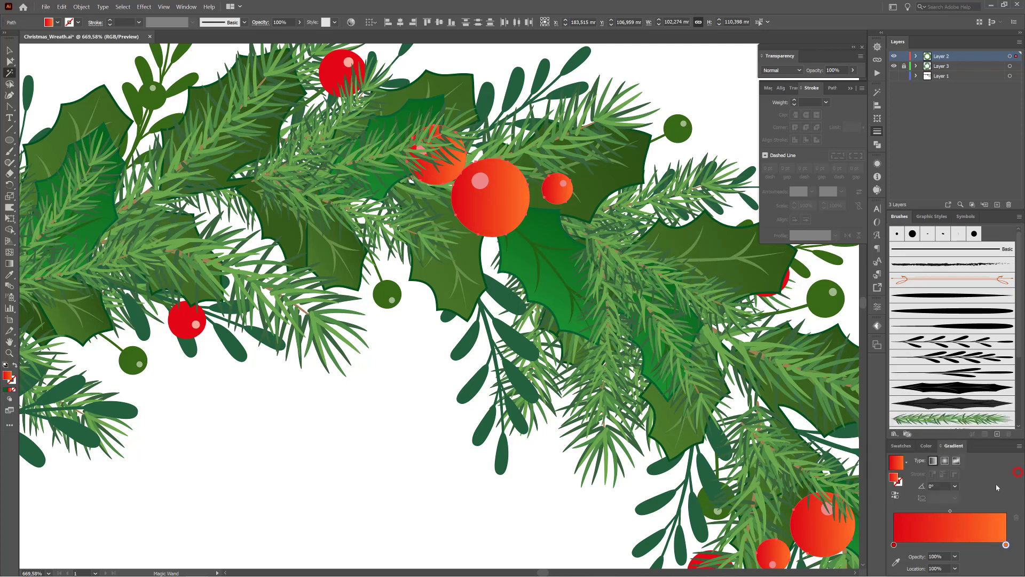
- Make the berry gradient radial and reverse it so orange sits at the center and red at the edge, and deselect the artwork
click(947, 462)
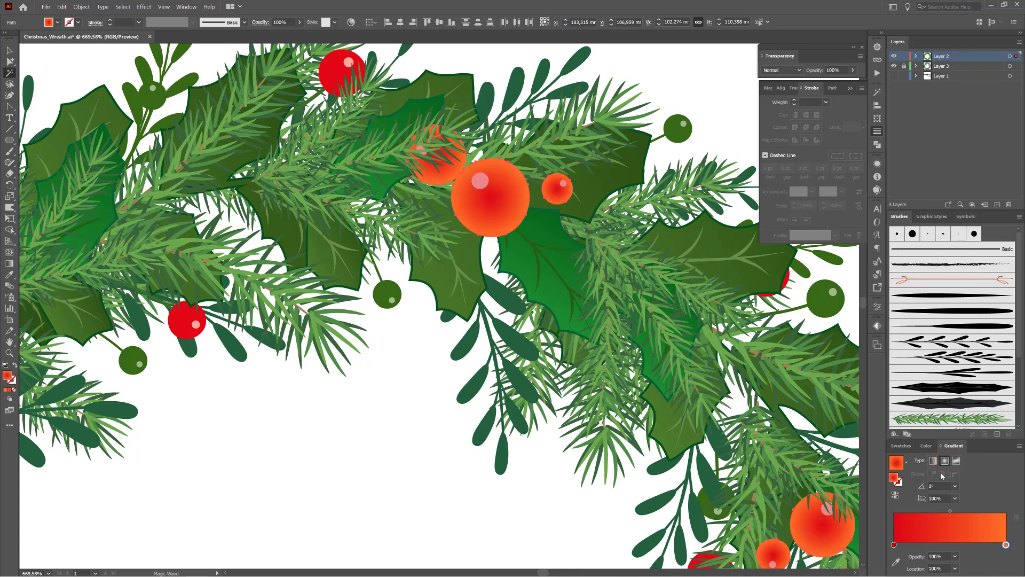
click(896, 497)
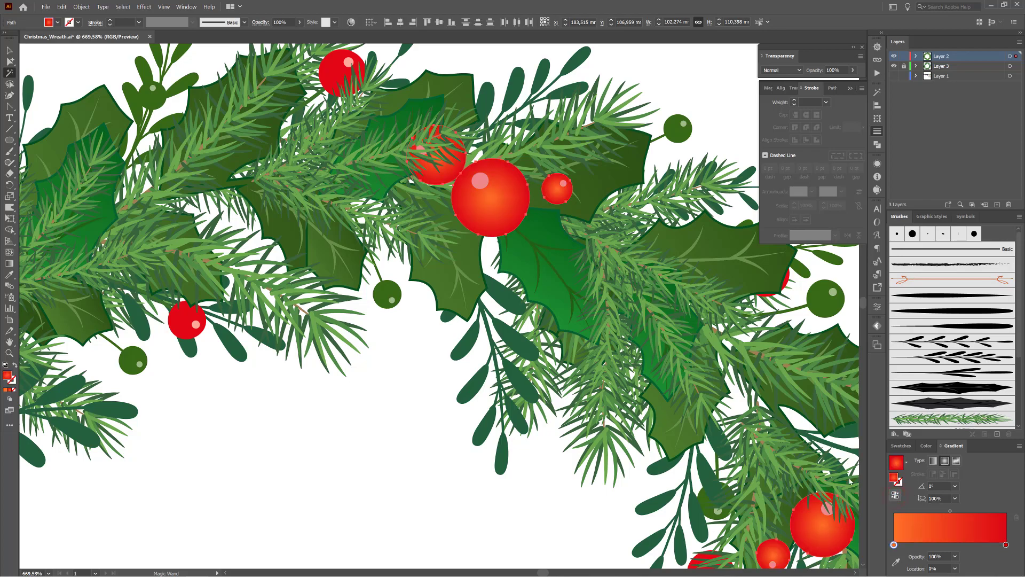
drag(696, 381, 612, 400)
drag(646, 458, 558, 357)
key(ctrl+shift+a)
- Select the remaining flat red berries by matching fill with the Magic Wand and copy the radial red-orange gradient onto them with the Eyedropper
drag(740, 400, 833, 408)
drag(741, 367, 707, 368)
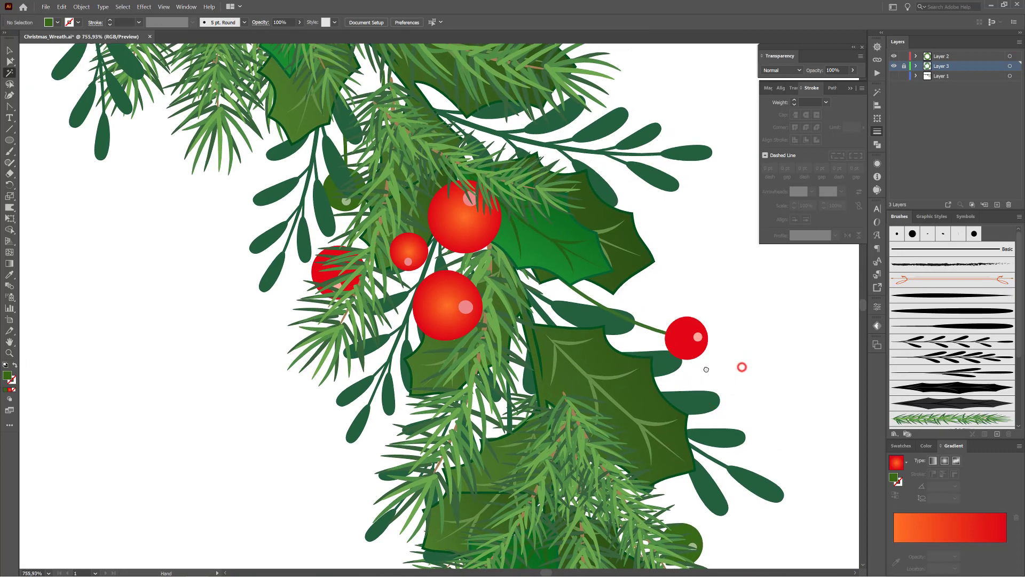
click(682, 337)
ctrl+alt+click(620, 308)
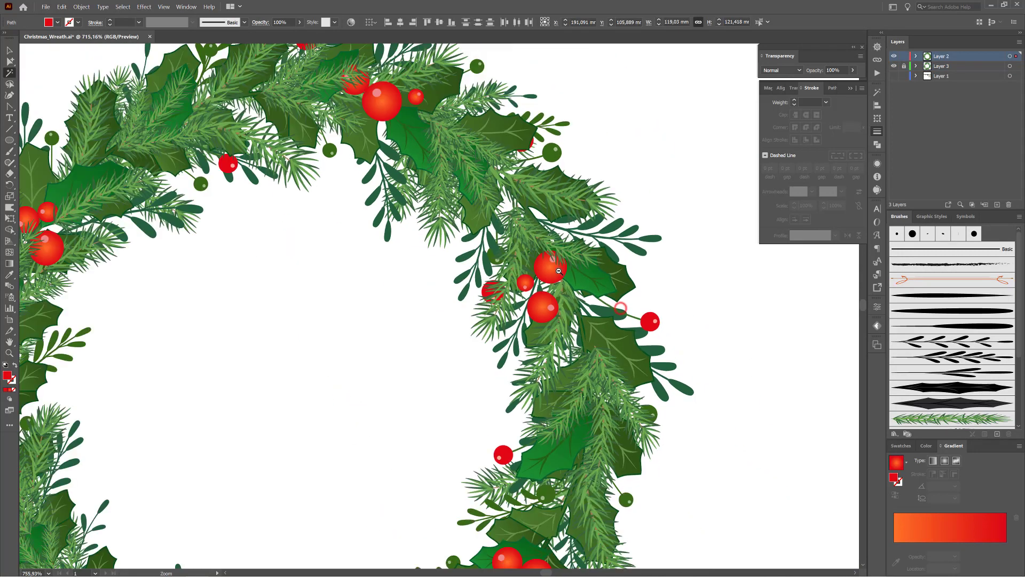
ctrl+click(620, 307)
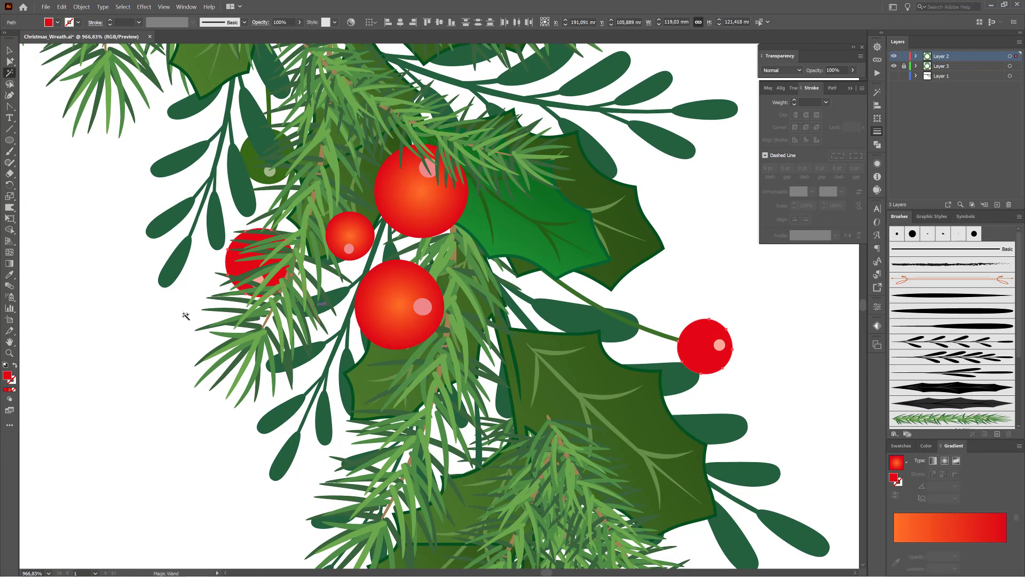
click(9, 274)
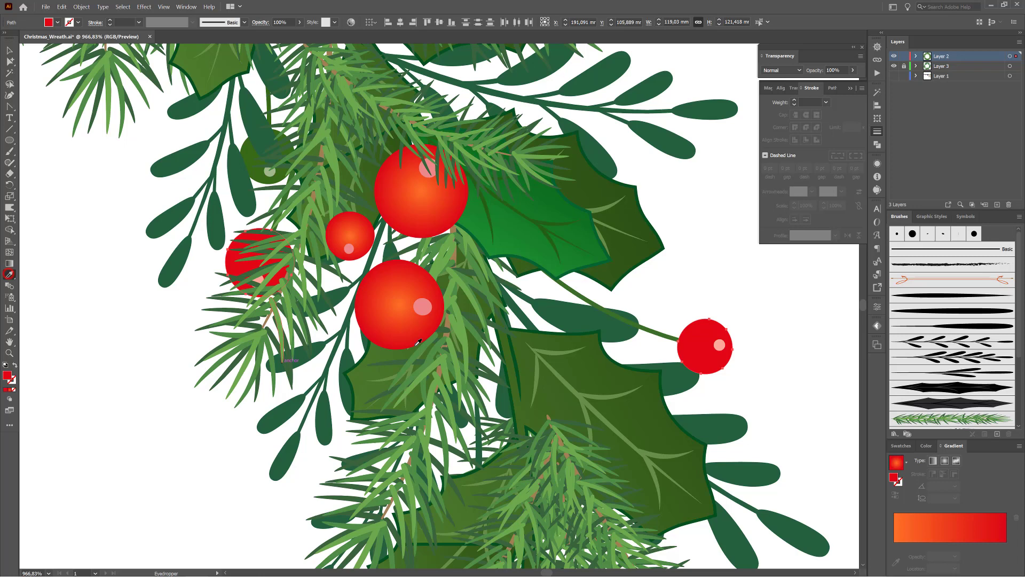
click(393, 287)
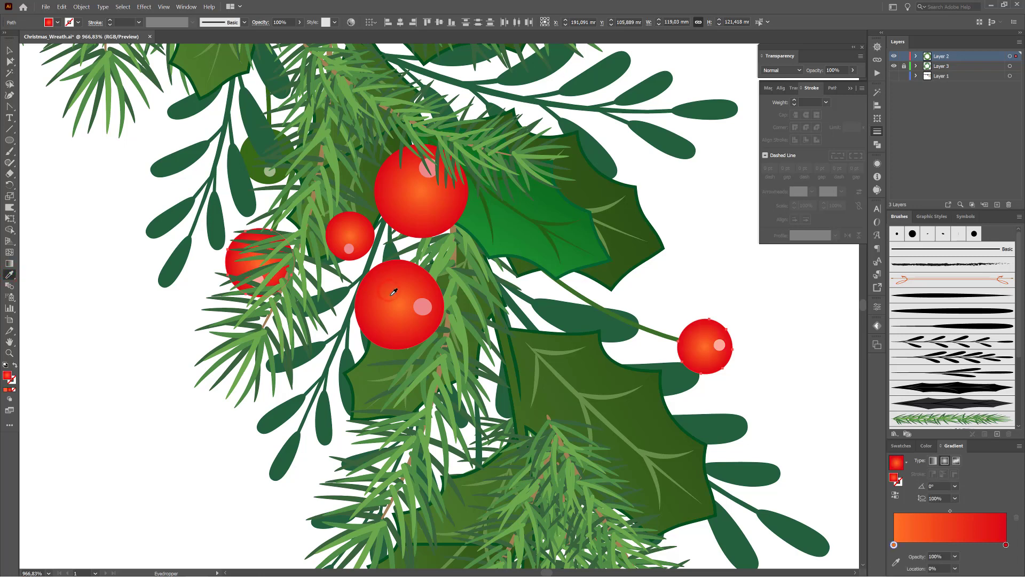
- Set the center stop of these berries' gradient to lighter orange #ff9d02 and slightly darken the red outer stop
double_click(894, 544)
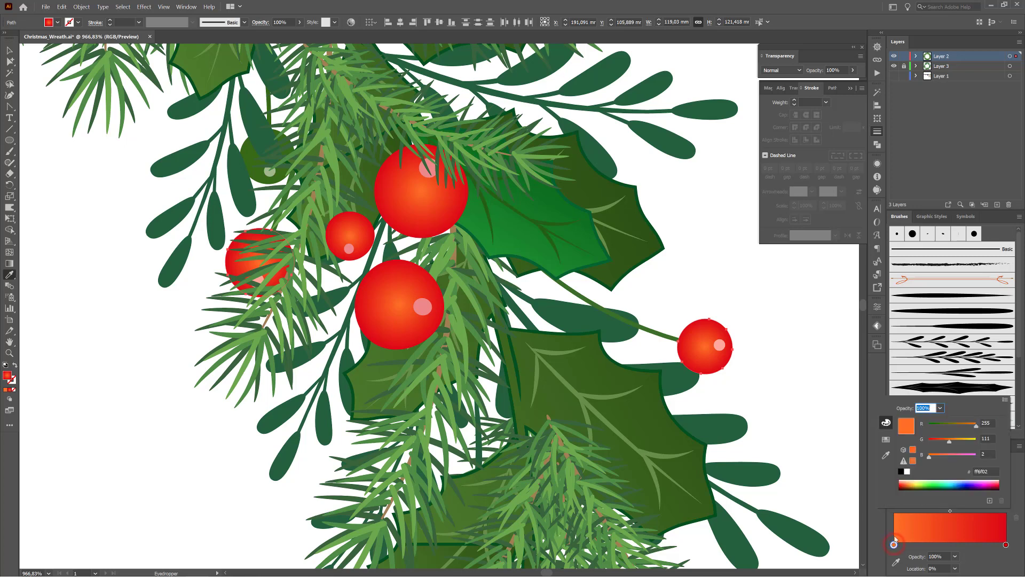
drag(953, 443, 958, 443)
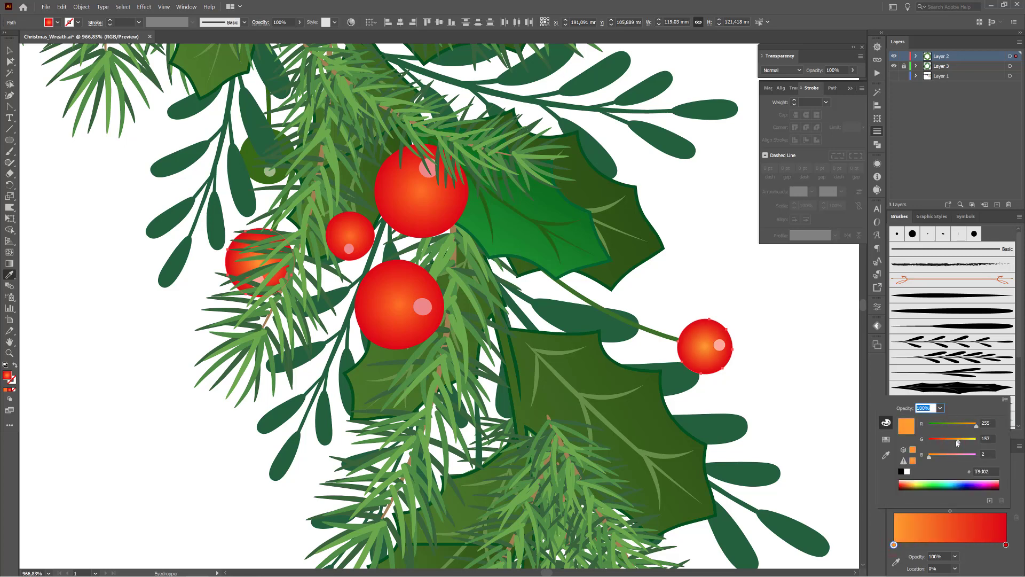
double_click(1006, 545)
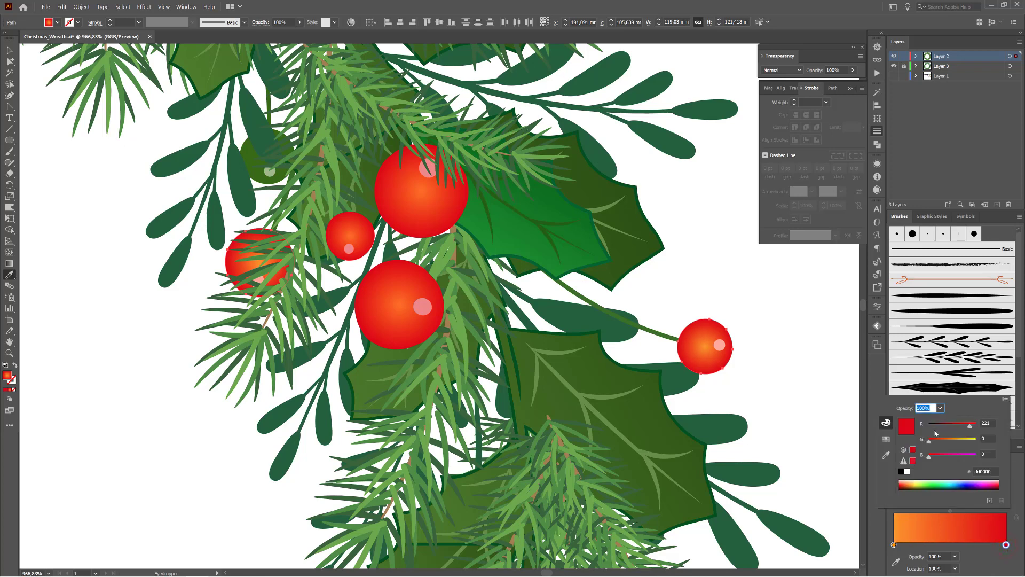
drag(969, 427, 965, 428)
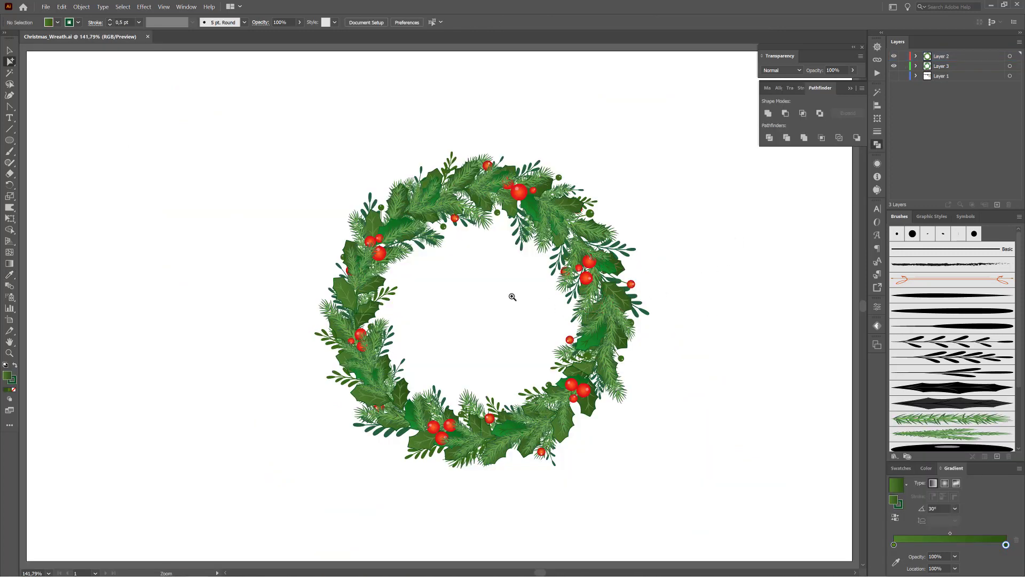
- Select the olive-green holly leaf ring and inspect the horizontal seam crossing the leaf on the wreath's inner side
drag(543, 315, 577, 334)
drag(314, 286, 576, 255)
drag(446, 292, 628, 290)
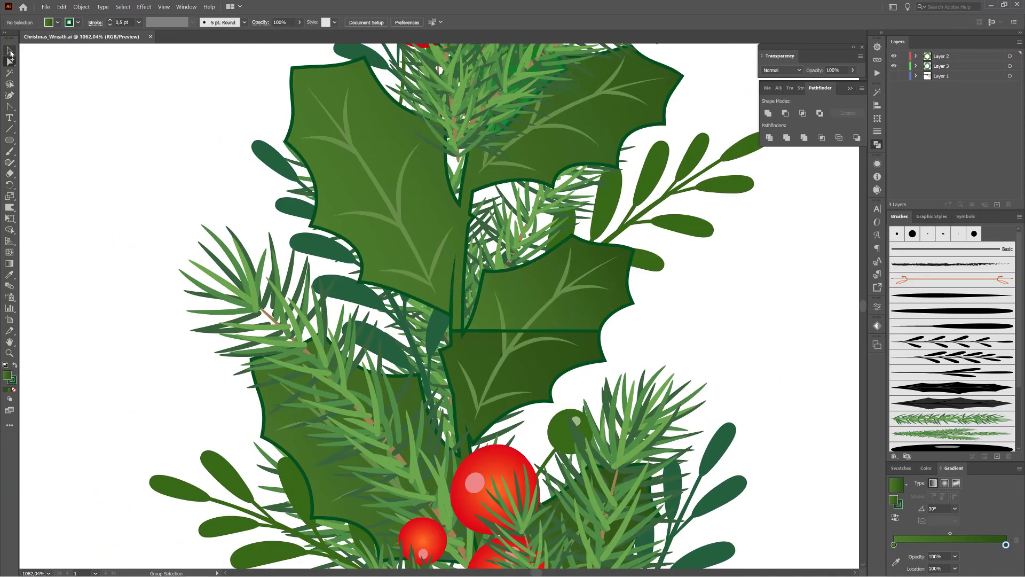
click(10, 52)
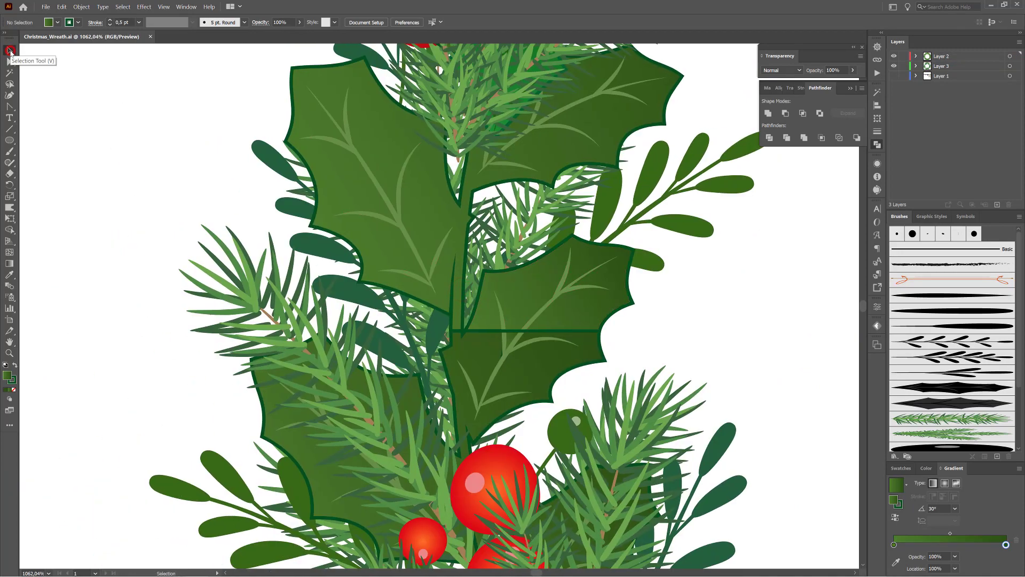
click(396, 153)
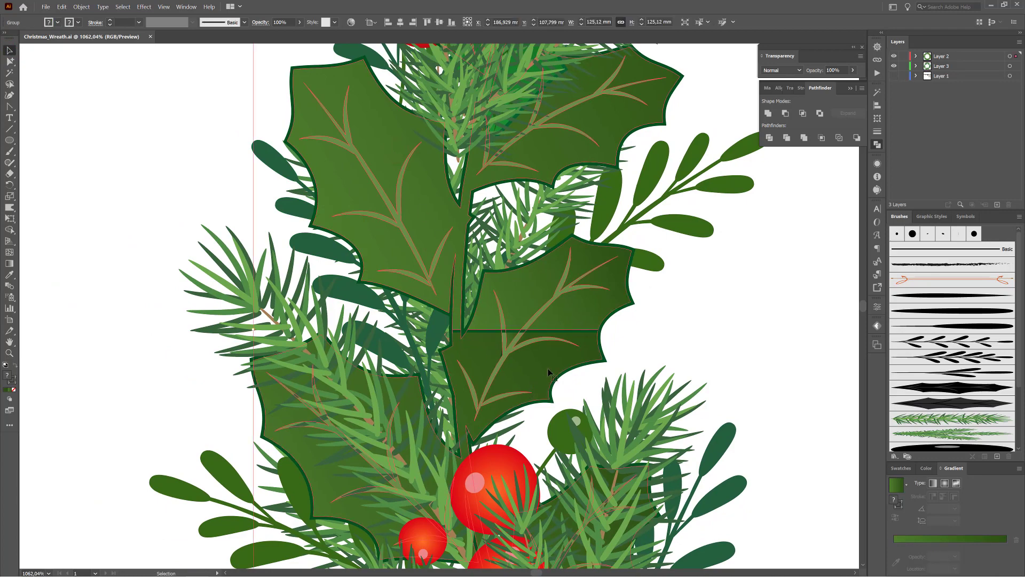
scroll(548, 352, up, 5)
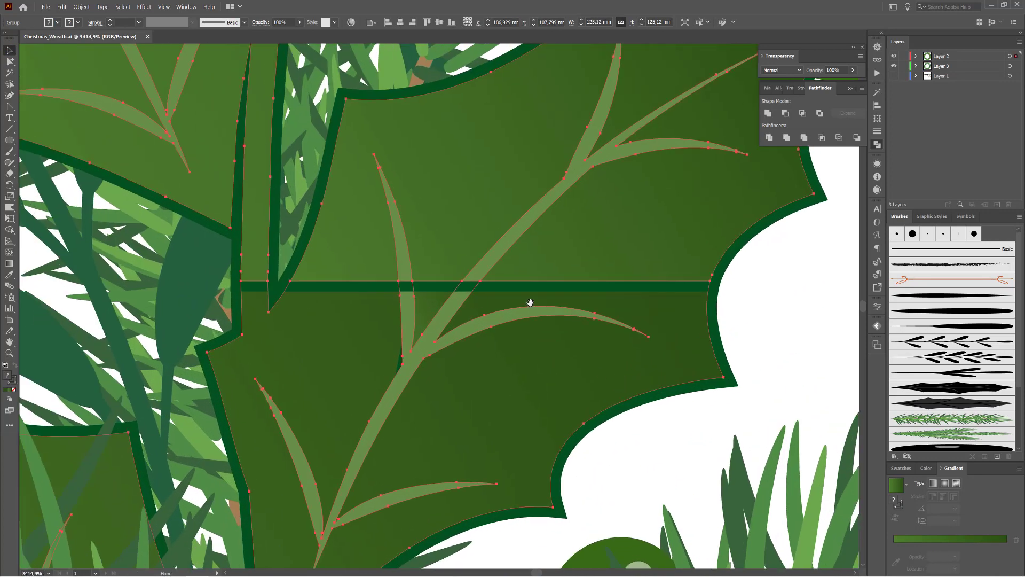
drag(673, 337, 580, 289)
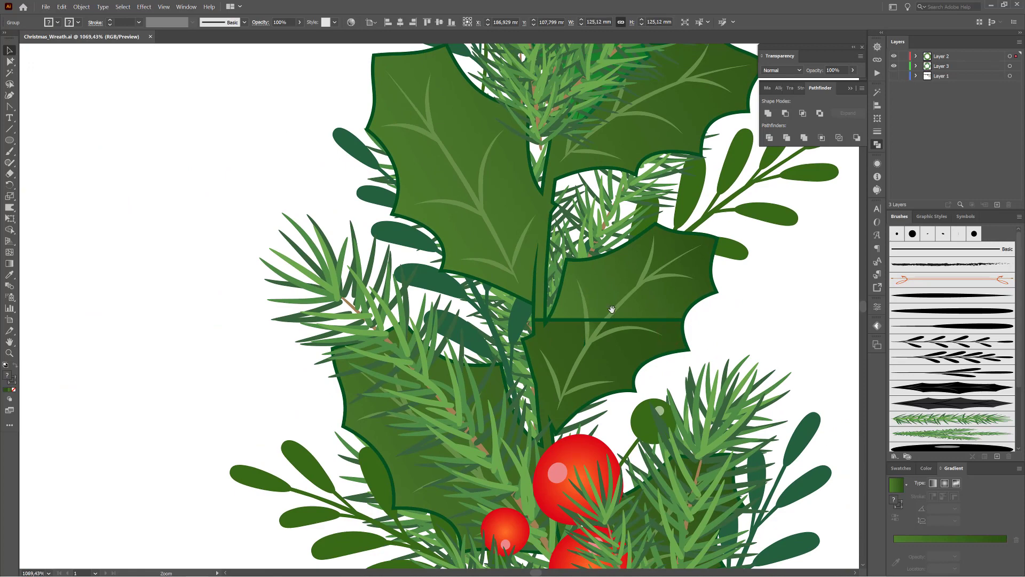
drag(600, 352, 474, 341)
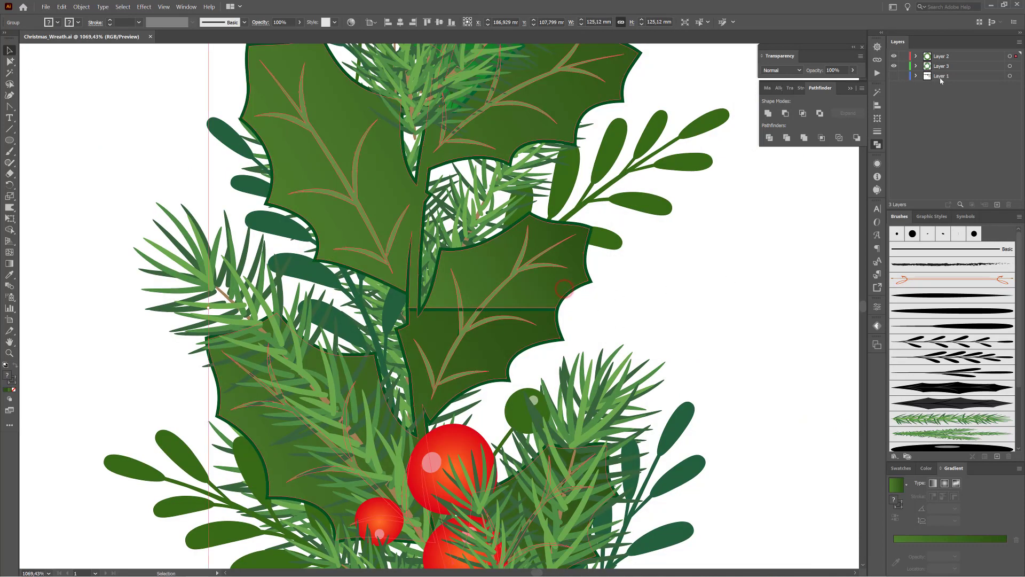
- Locate the selected holly artwork within Layer 2 and highlight its enclosing group
click(916, 56)
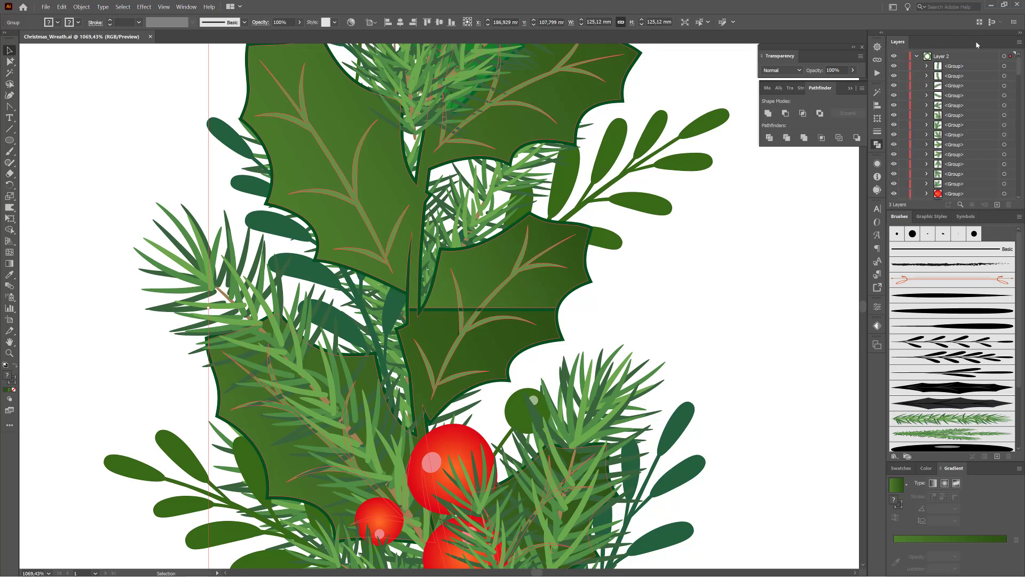
click(1019, 42)
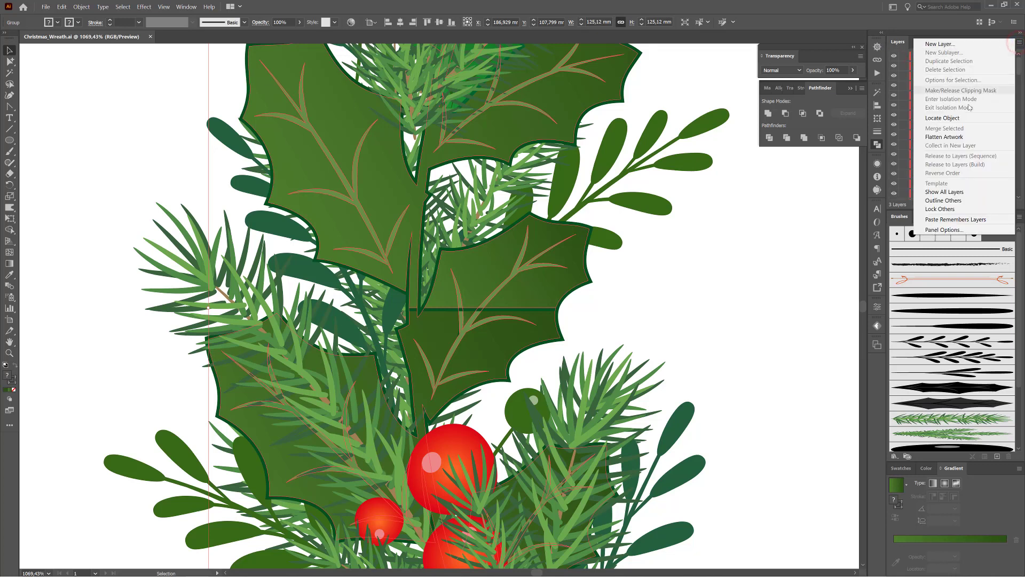
click(941, 118)
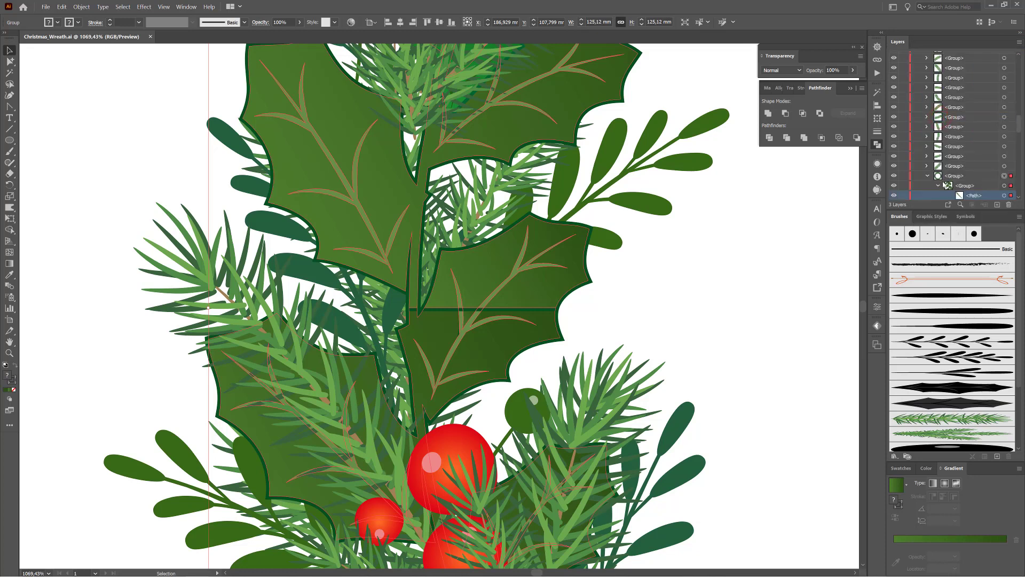
click(928, 175)
click(956, 177)
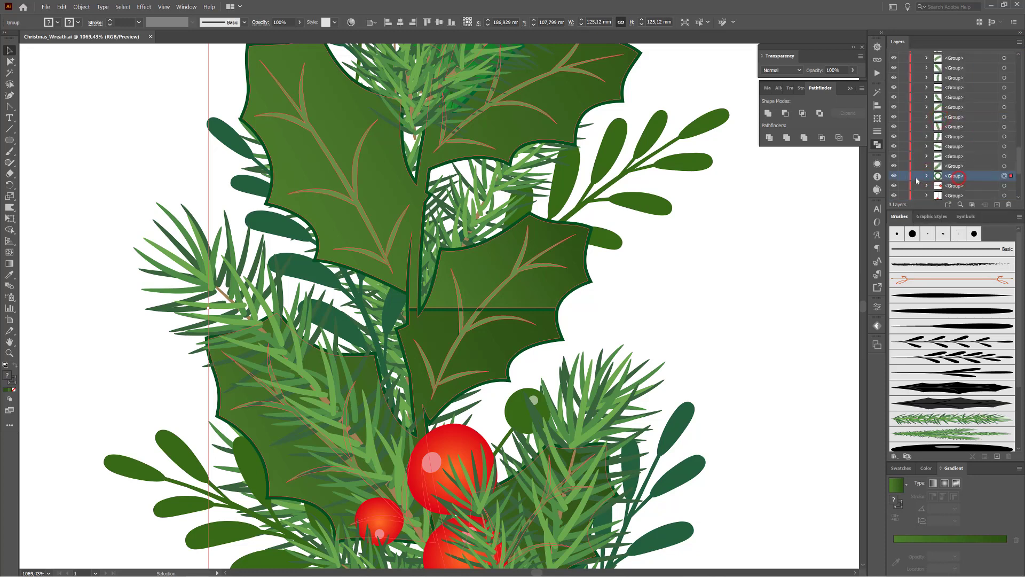
- Hide and show the holly group to verify it contains the right leaves, and open it in Isolation Mode
click(894, 176)
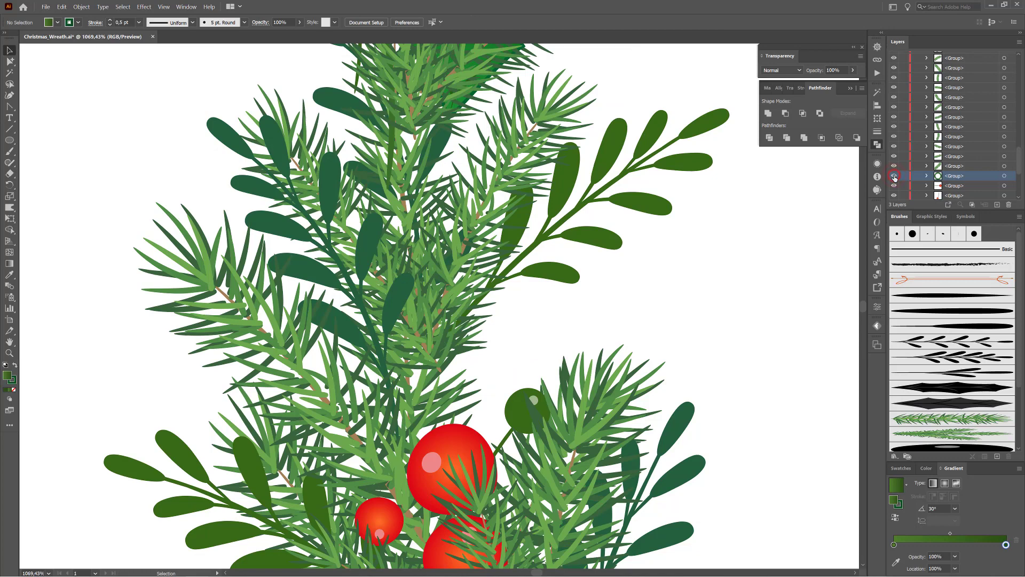
click(895, 176)
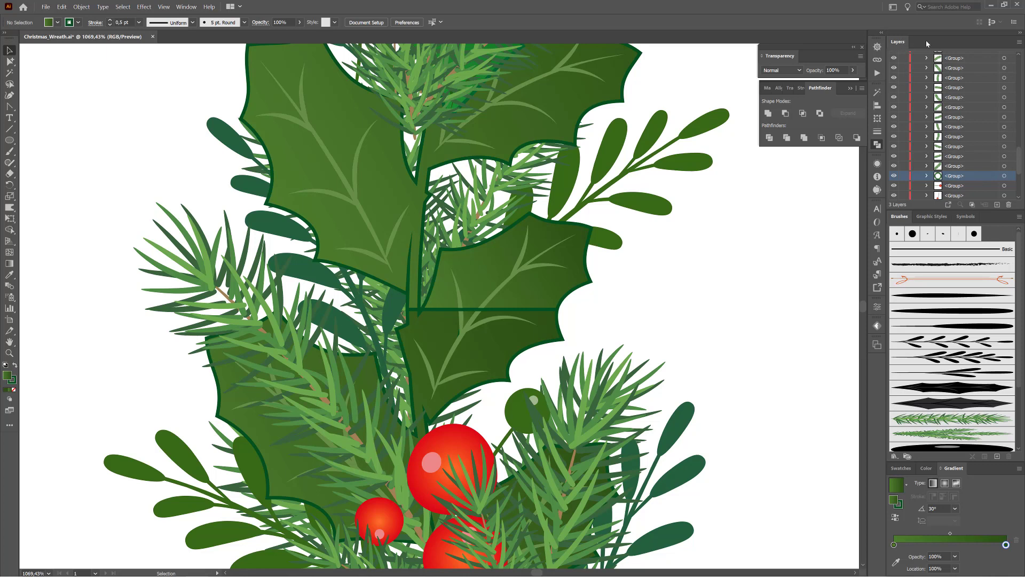
click(1019, 43)
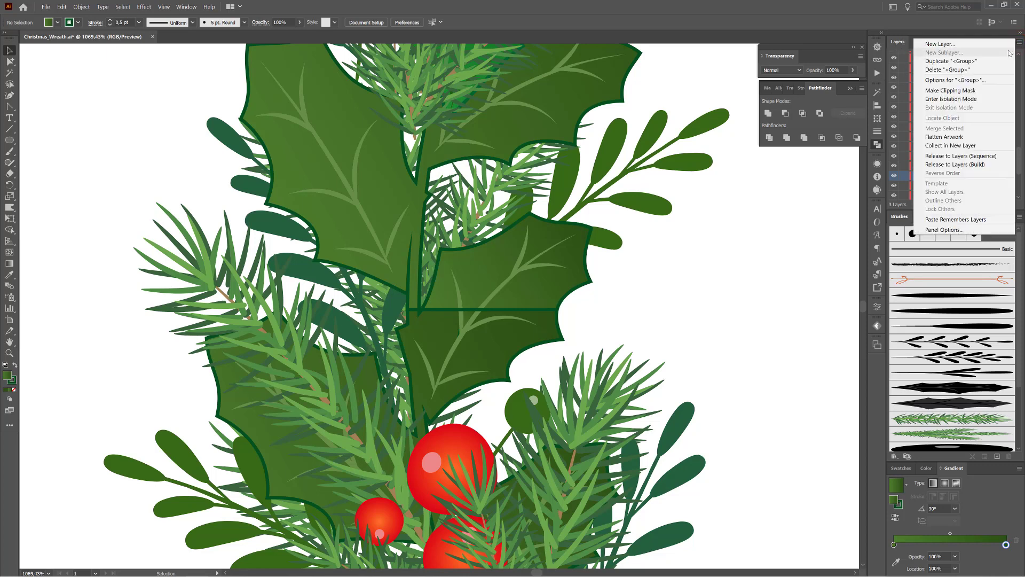
click(941, 101)
- Draw a circle about 102.7 mm in diameter over the isolated holly ring, following its central stem
ctrl+alt+click(746, 337)
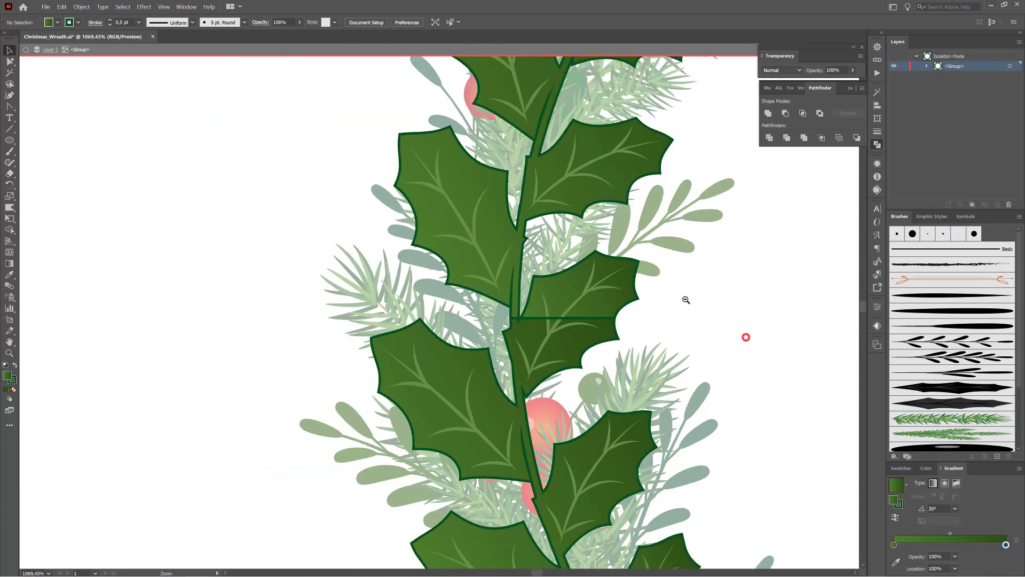
drag(686, 300, 561, 291)
drag(758, 286, 405, 279)
drag(677, 312, 587, 283)
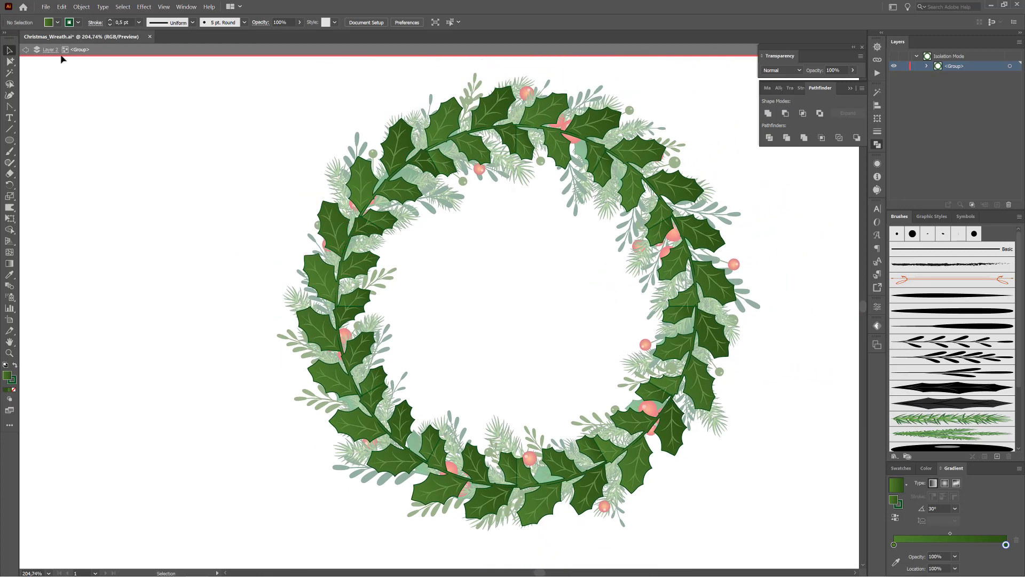
click(9, 140)
drag(343, 128, 695, 484)
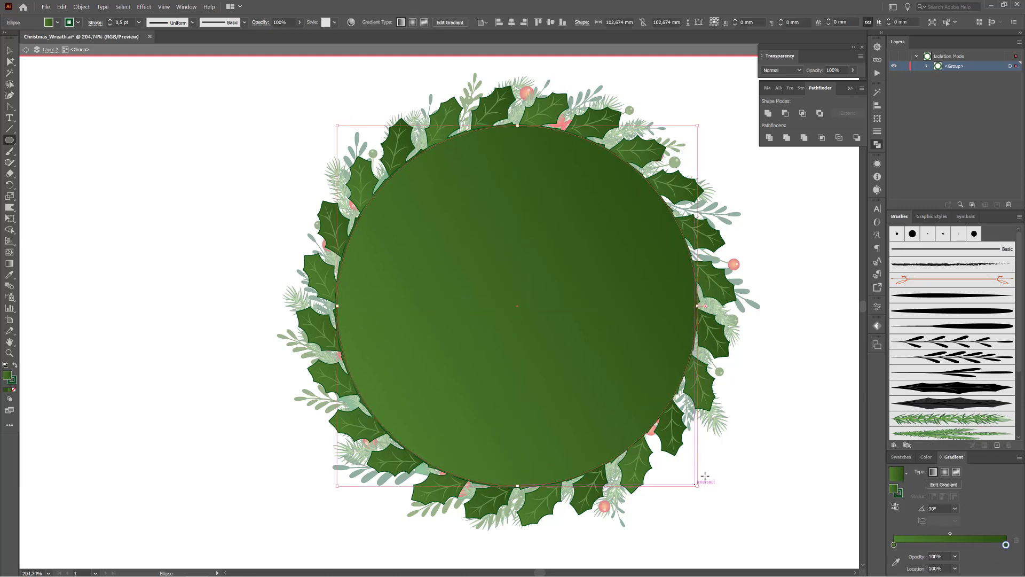
- Apply the holly leaf pattern brush to the circle's outline and set its stroke weight to 1.1 pt
scroll(953, 392, down, 5)
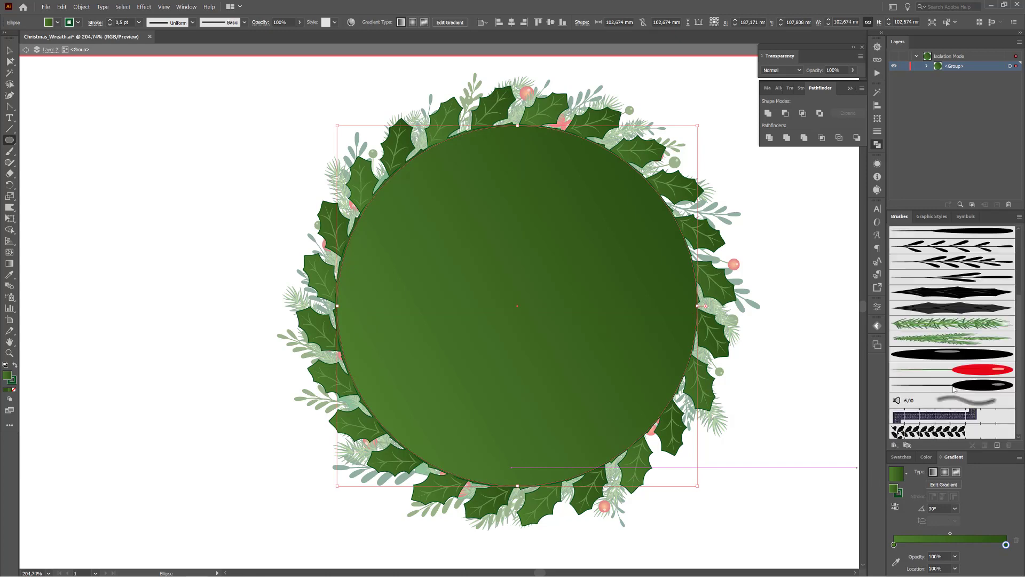
click(959, 434)
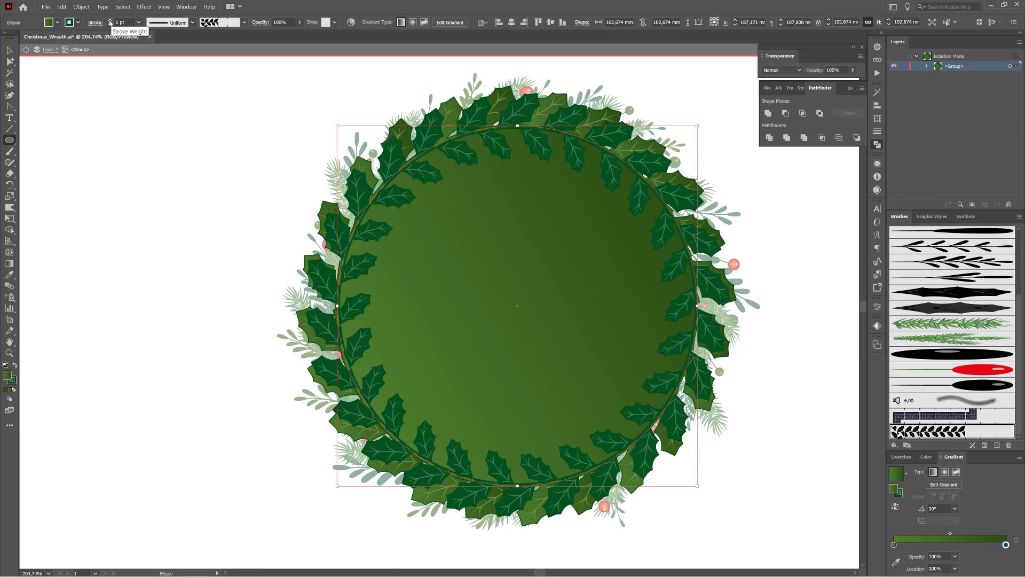
click(110, 20)
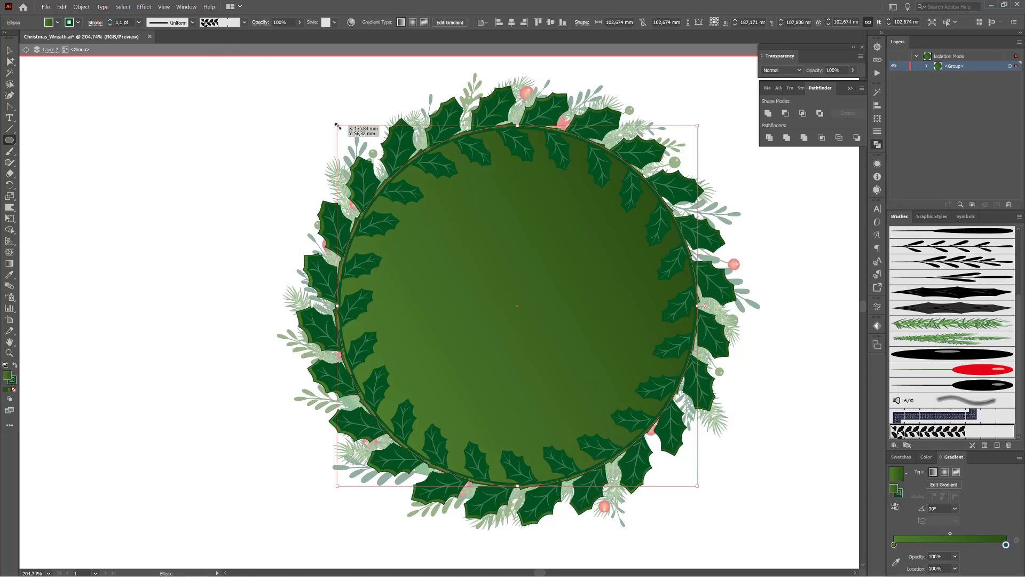
- Enlarge the brushed circle to about 104 mm in diameter and nudge it down to match the existing holly ring
drag(338, 126, 330, 122)
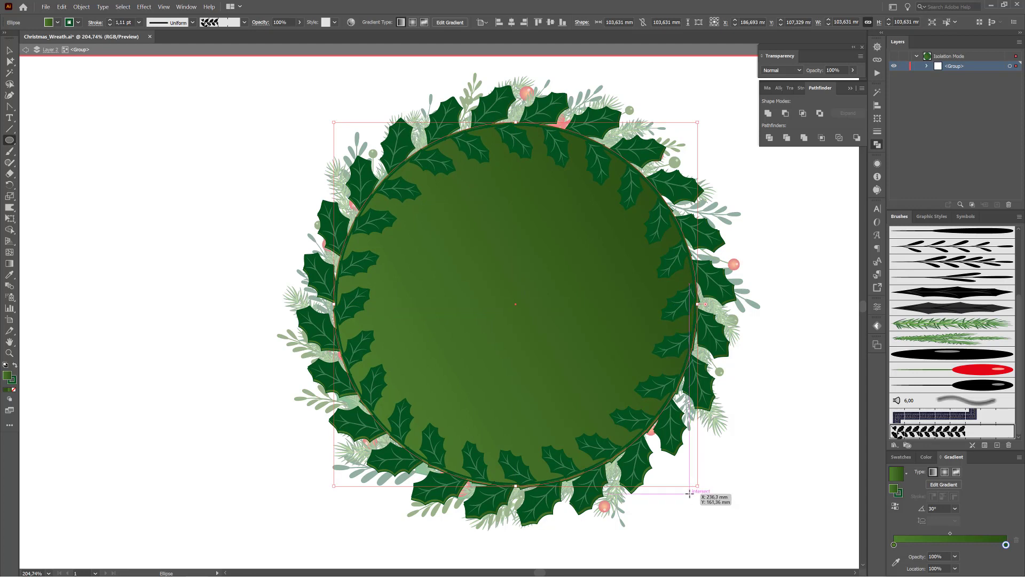
key(Down)
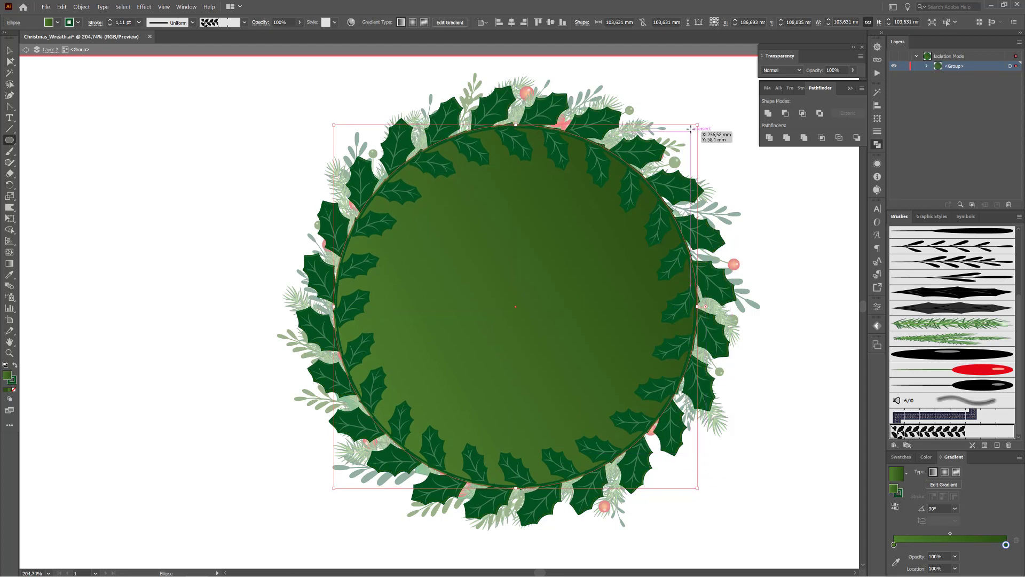
drag(698, 125, 700, 122)
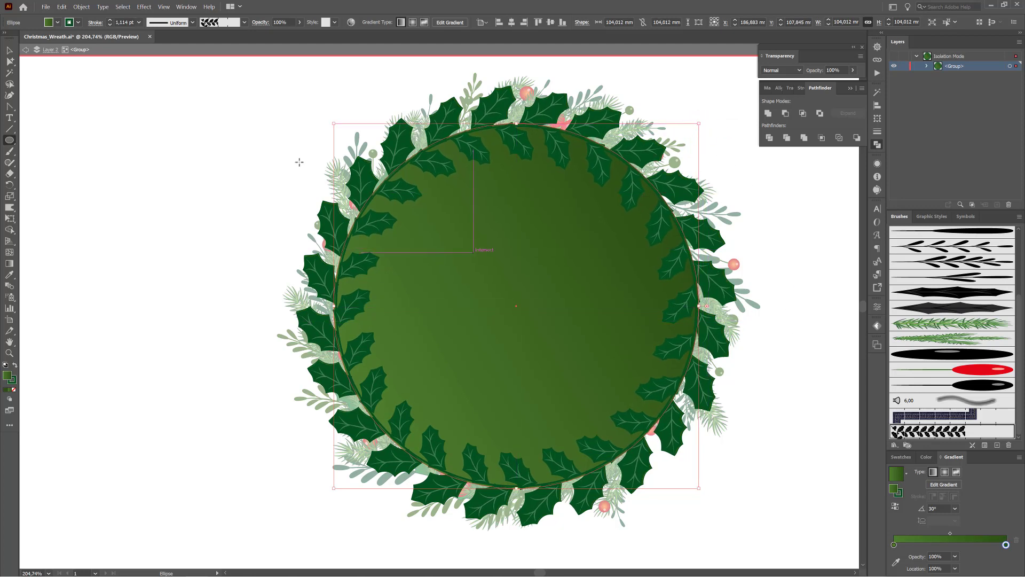
- Shift the new holly ring about 3.5 mm to the left of the old one and remove its fill
click(10, 51)
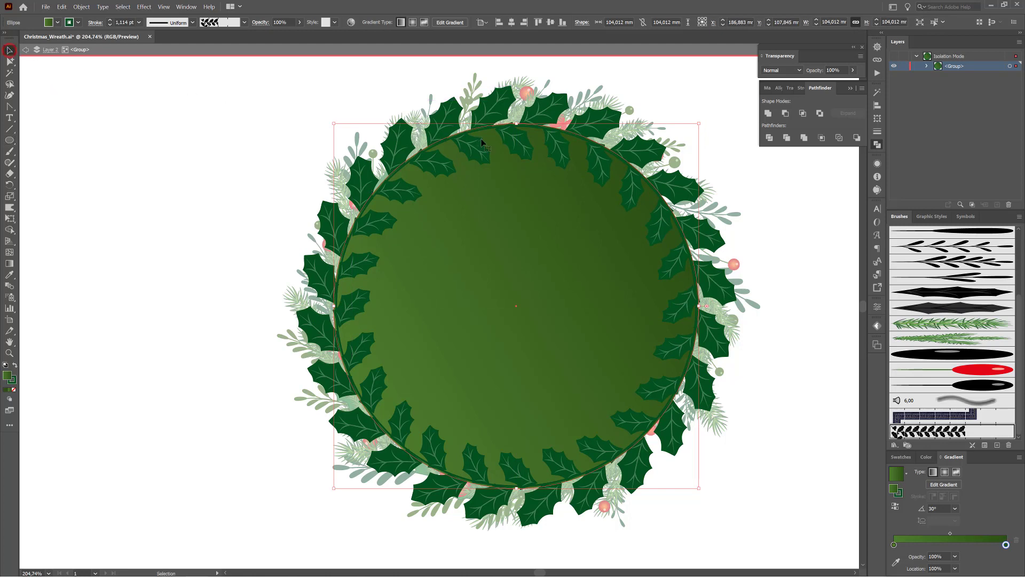
key(shift+Left)
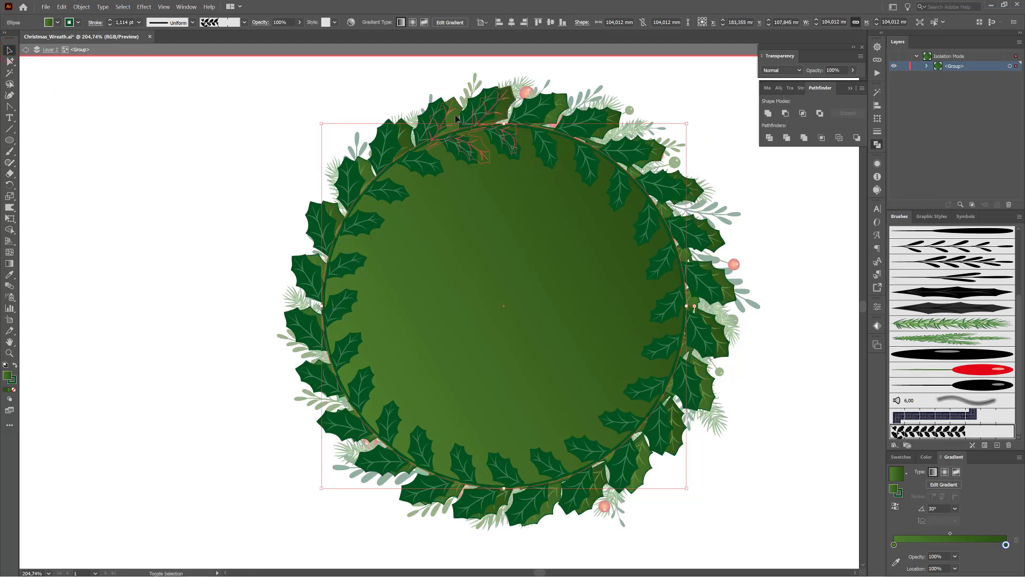
drag(619, 127, 705, 131)
drag(522, 142, 636, 220)
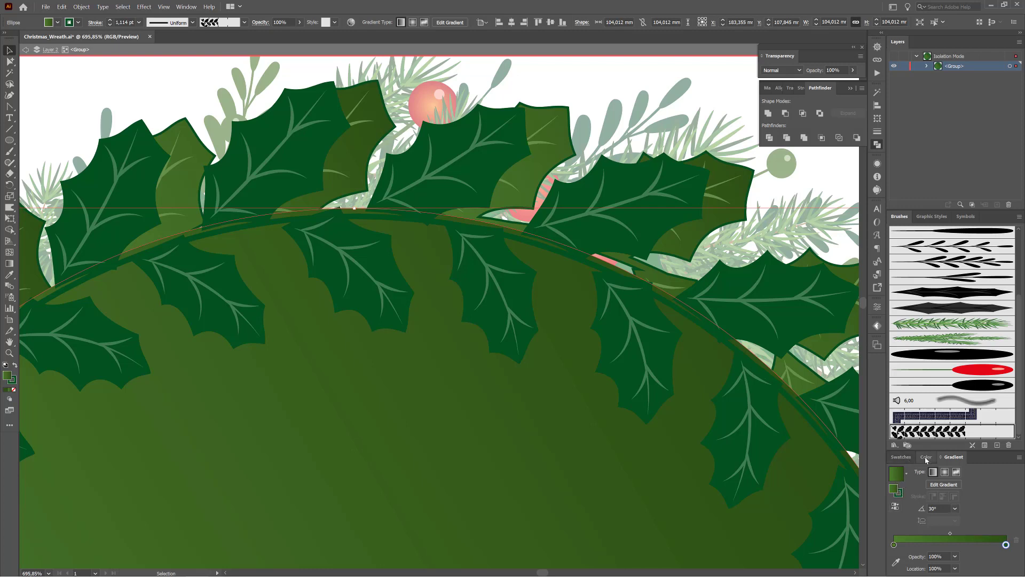
click(901, 457)
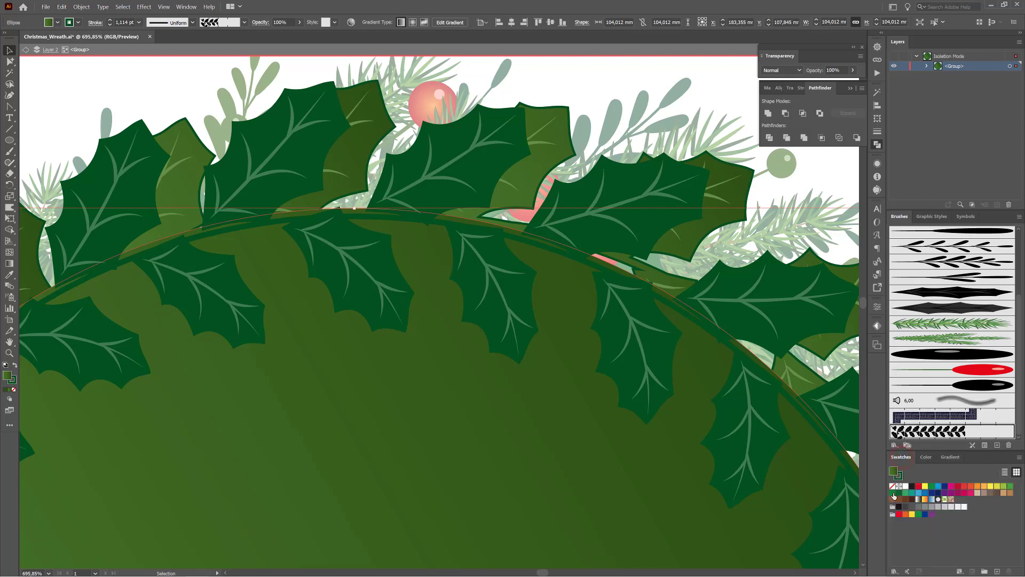
click(892, 486)
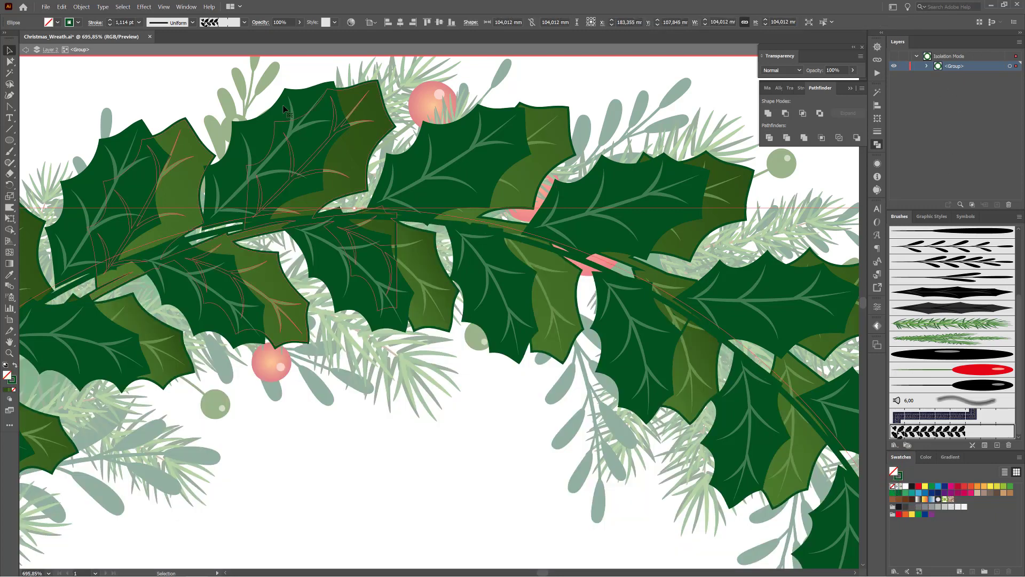
- Expand the new holly ring's appearance and combine its overlapping shapes with the Pathfinder Merge operation
click(81, 7)
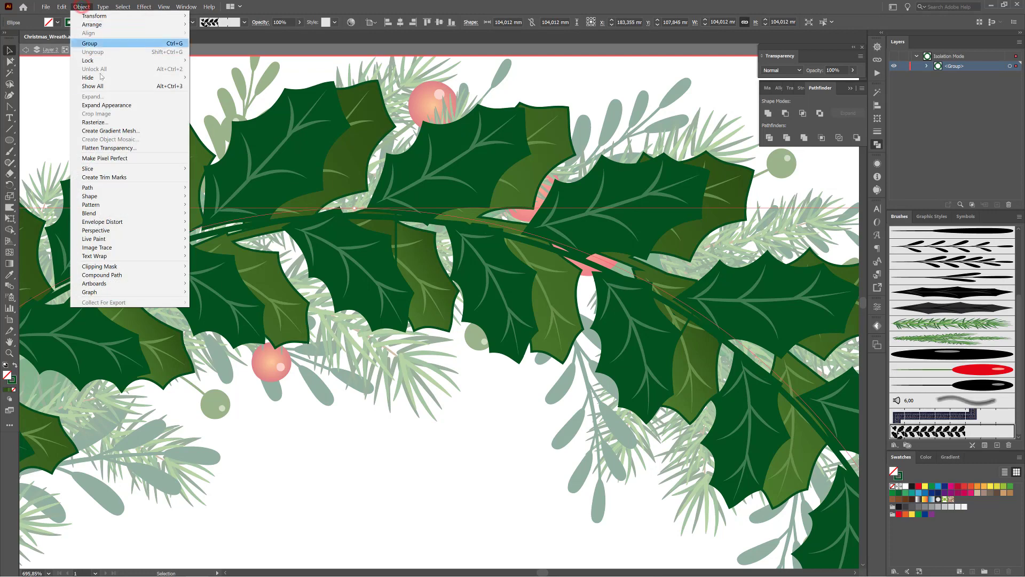
click(110, 105)
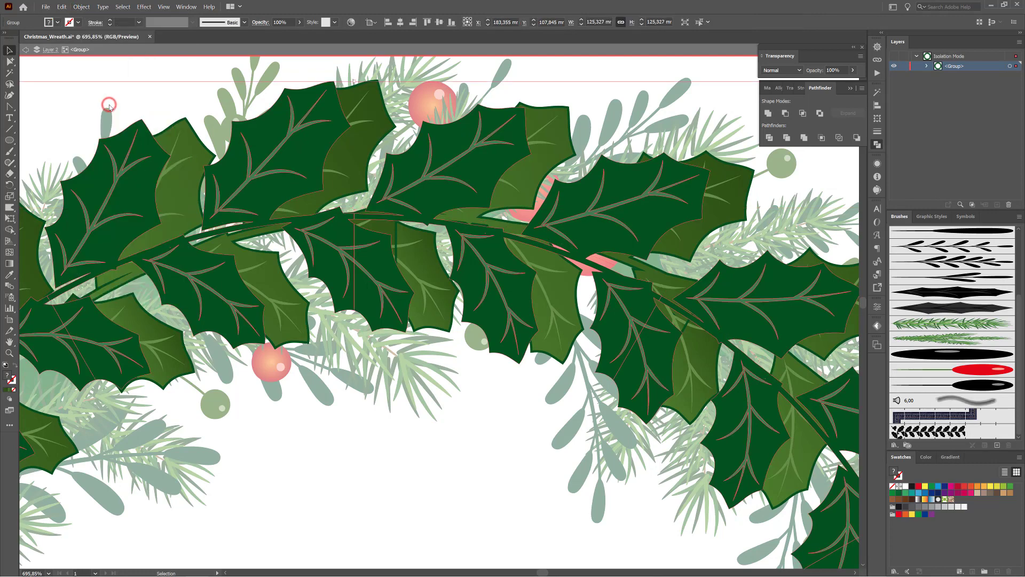
drag(324, 237, 610, 299)
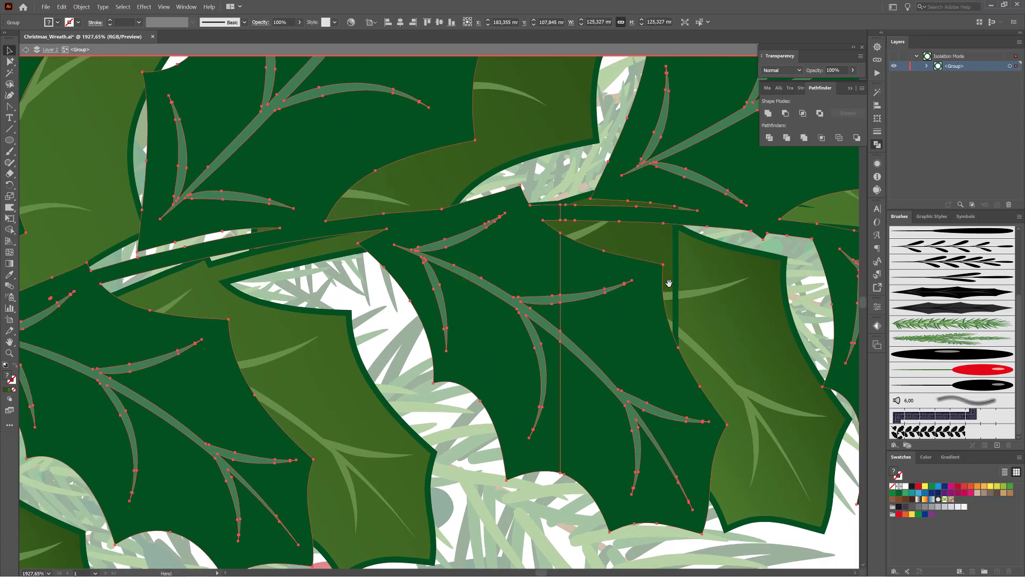
key(ctrl+z)
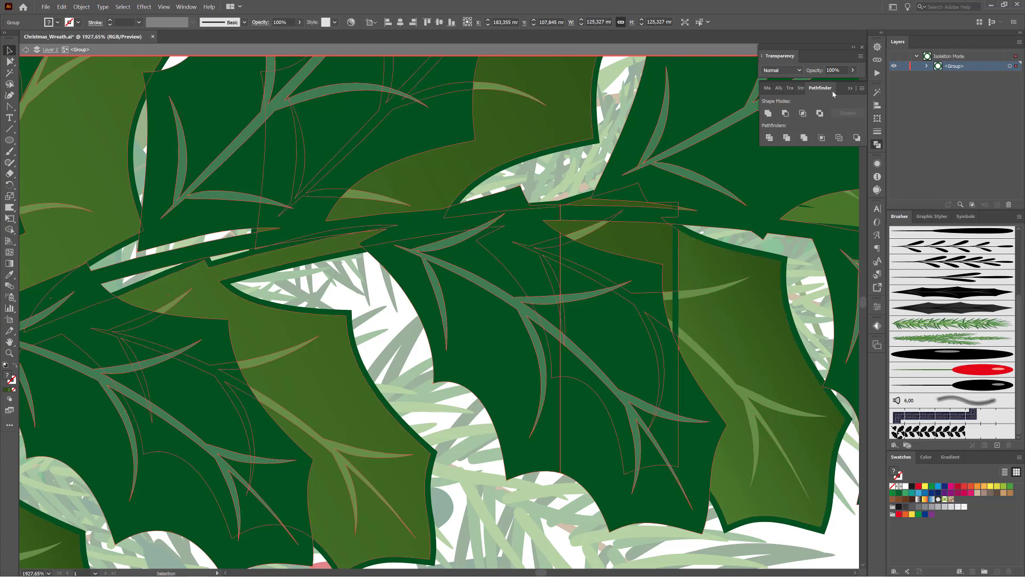
click(770, 113)
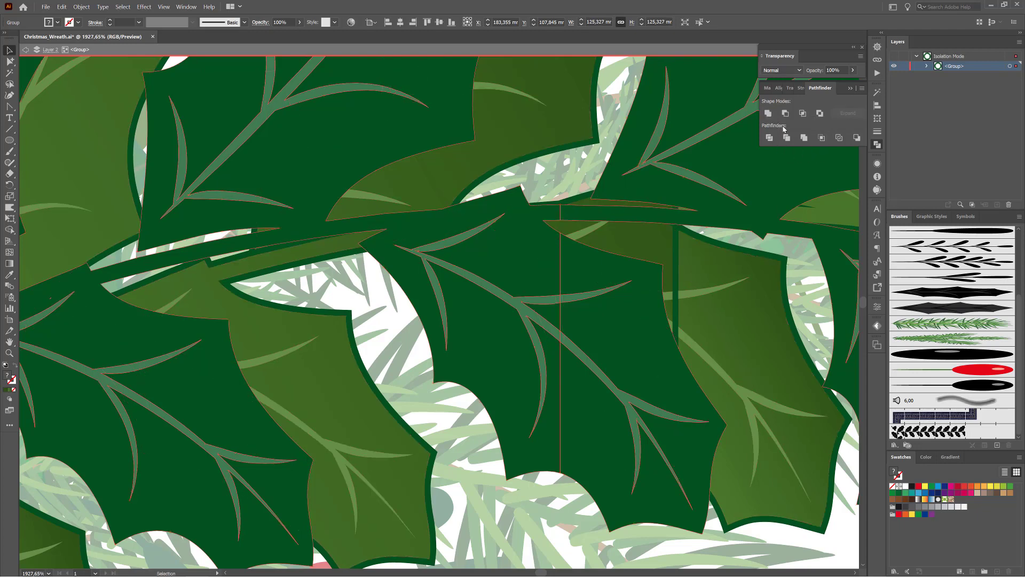
click(804, 139)
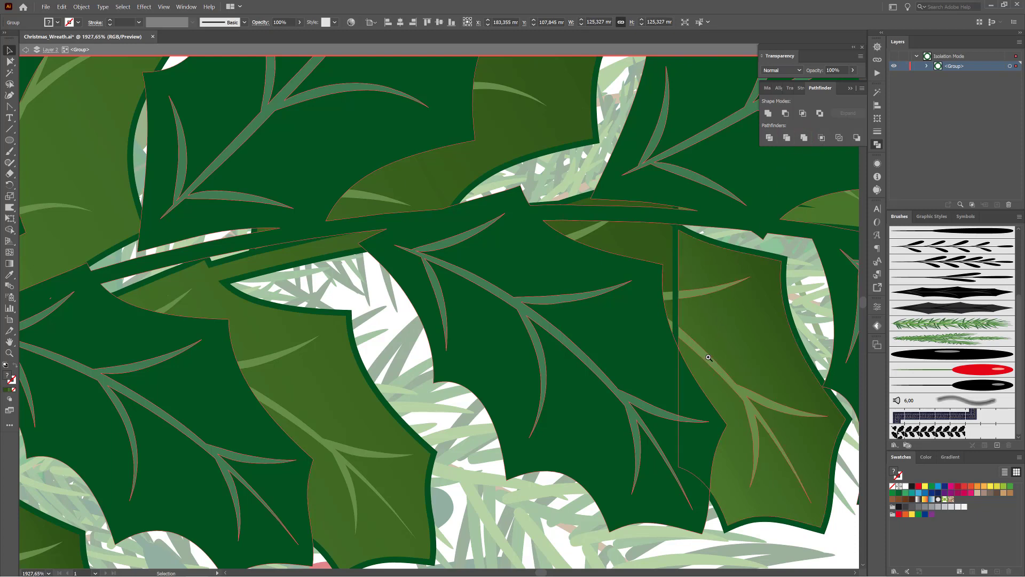
drag(704, 352, 693, 349)
drag(694, 304, 661, 315)
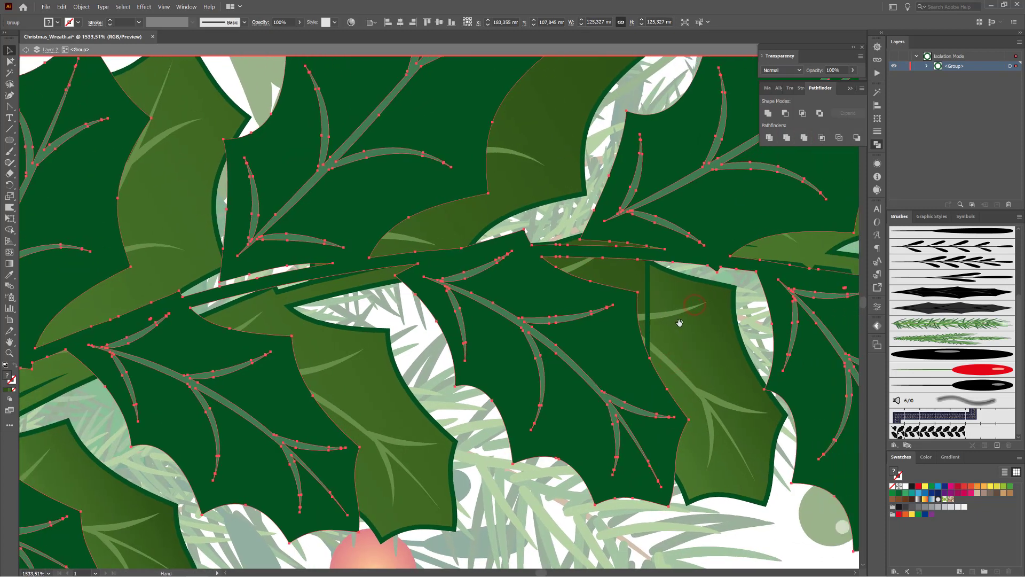
- Select all leaf veins of the new ring with the Magic Wand and sample the original ring's vein color onto them
click(8, 74)
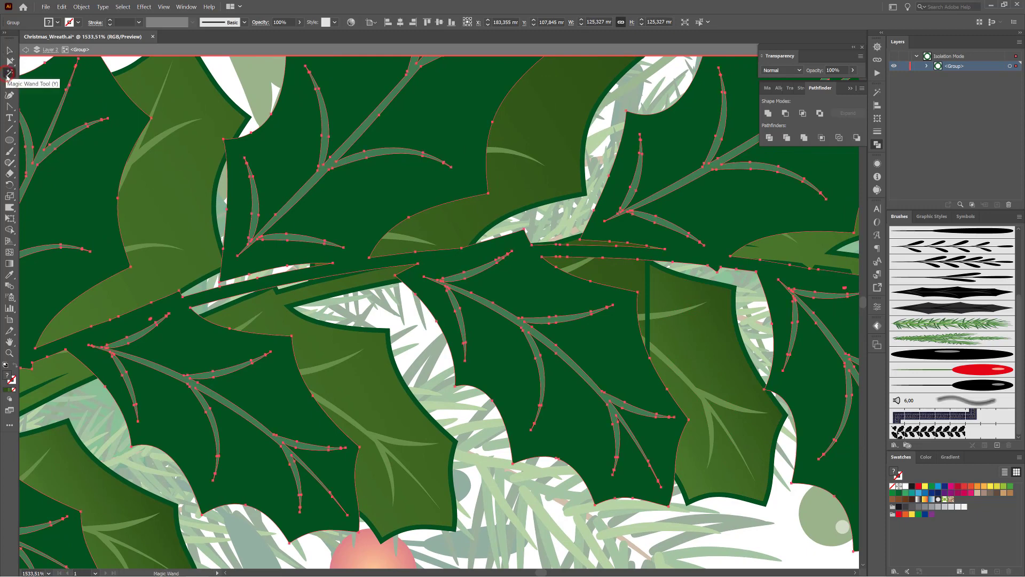
click(512, 316)
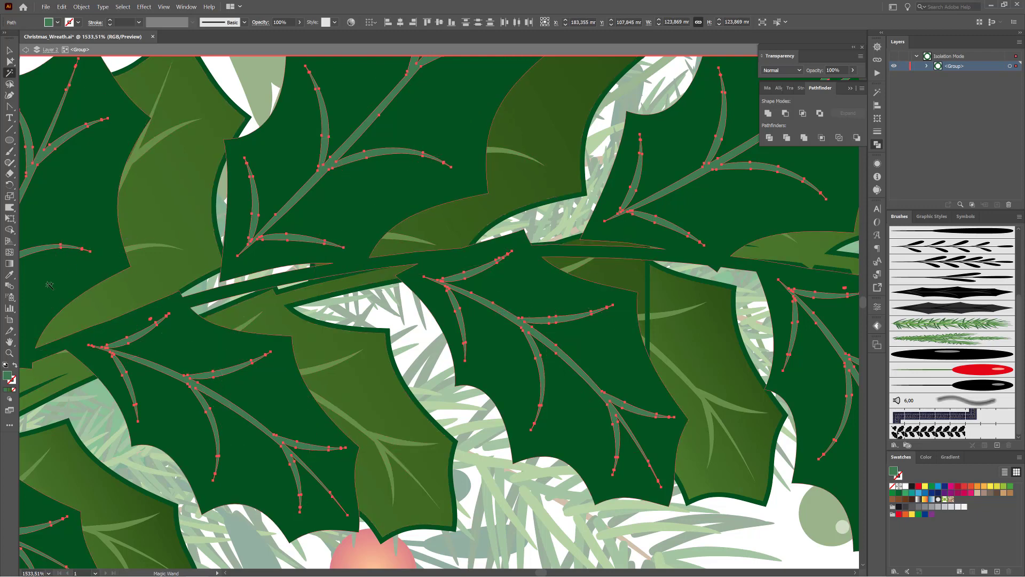
click(10, 274)
click(716, 406)
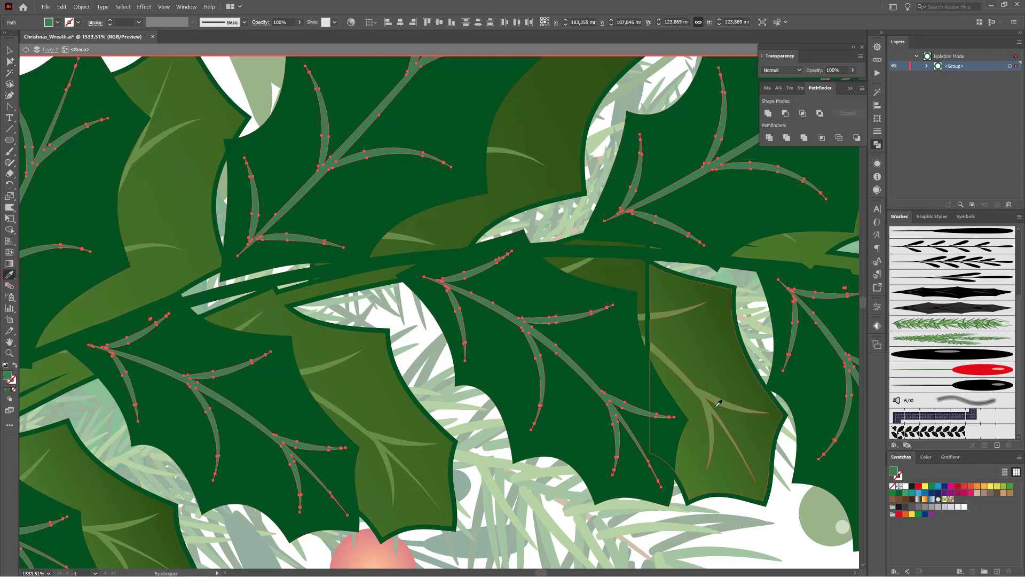
click(703, 392)
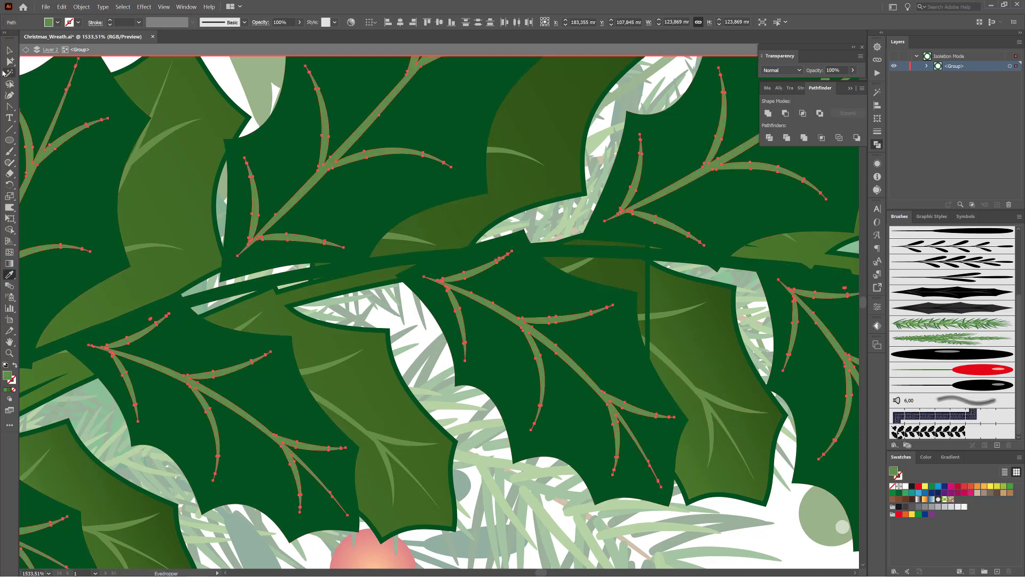
- Select all dark green leaf bodies of the new ring and sample the original leaves' green gradient and 0.5 pt outline onto them
click(11, 73)
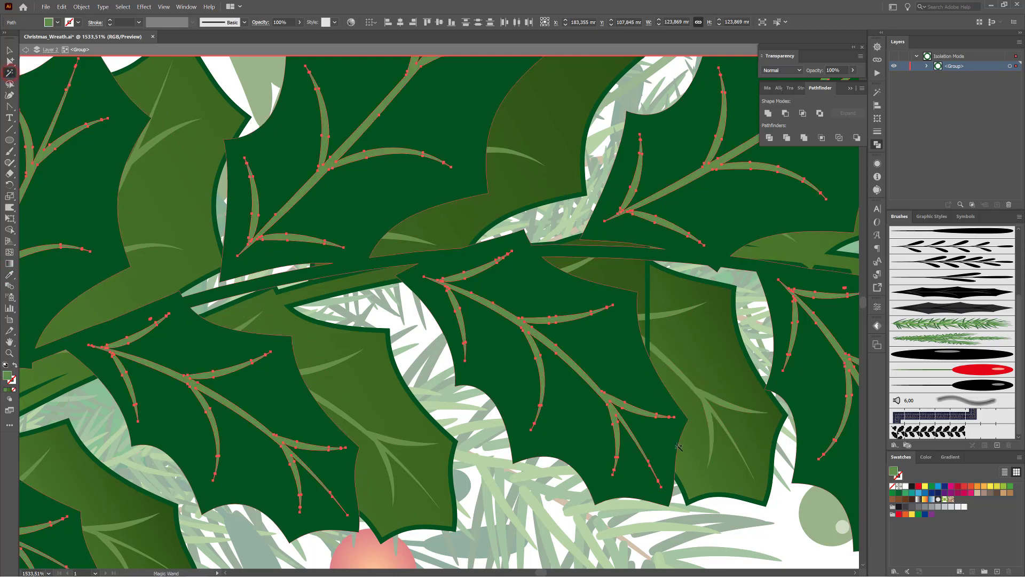
click(620, 353)
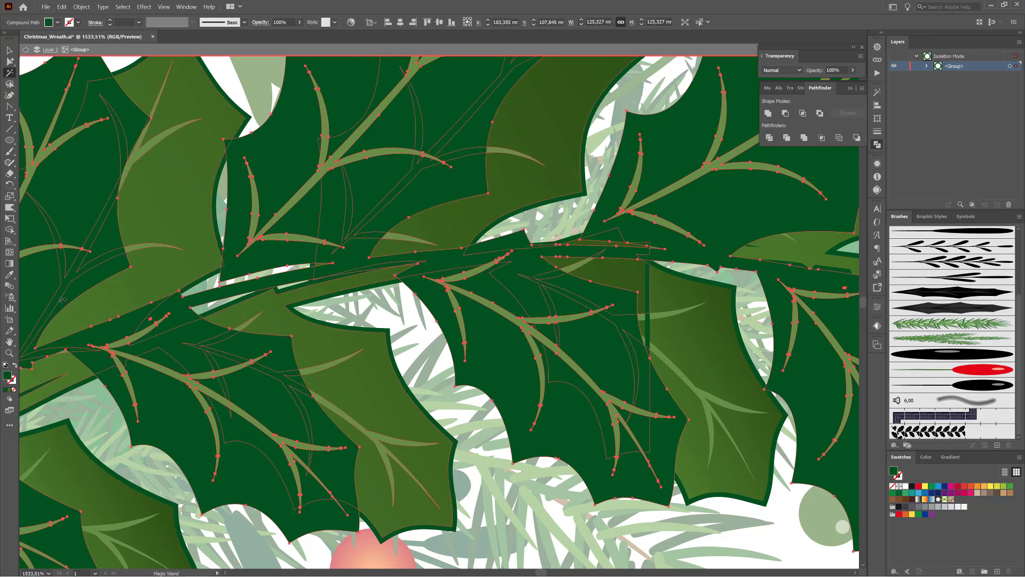
click(12, 276)
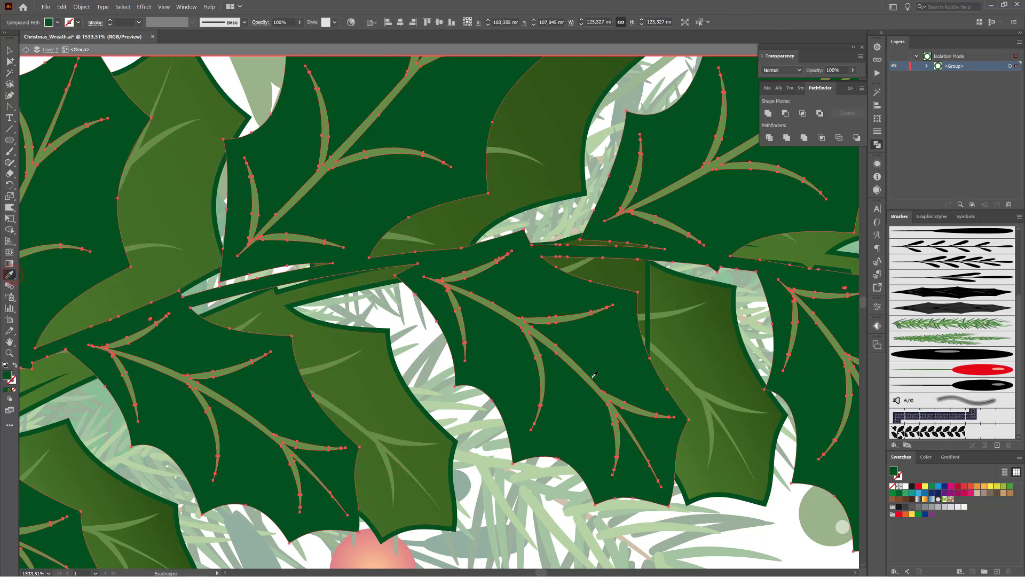
click(710, 347)
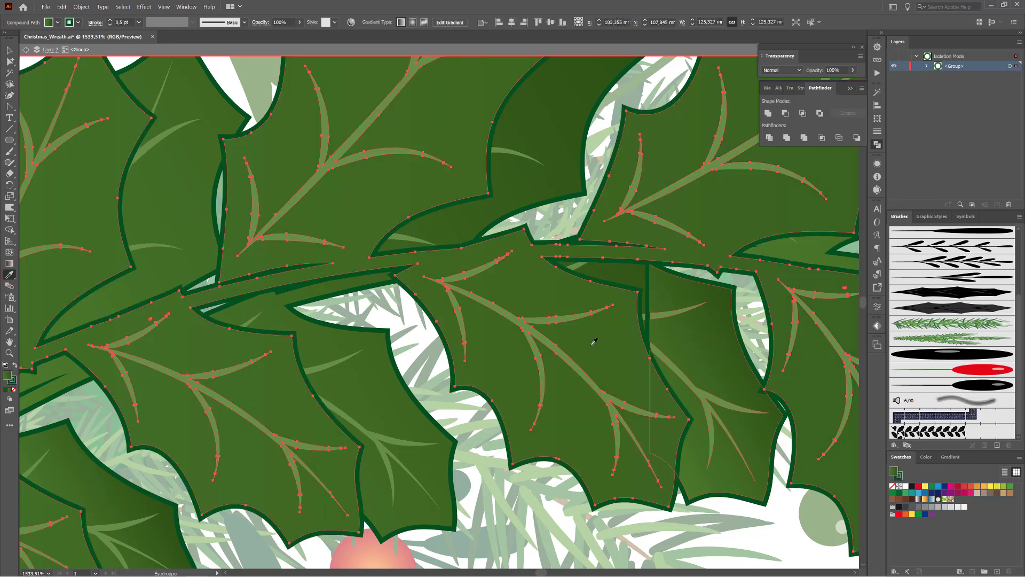
- Move the new holly group out of the original ring's group and place it directly above it in the stacking order
click(928, 66)
click(968, 75)
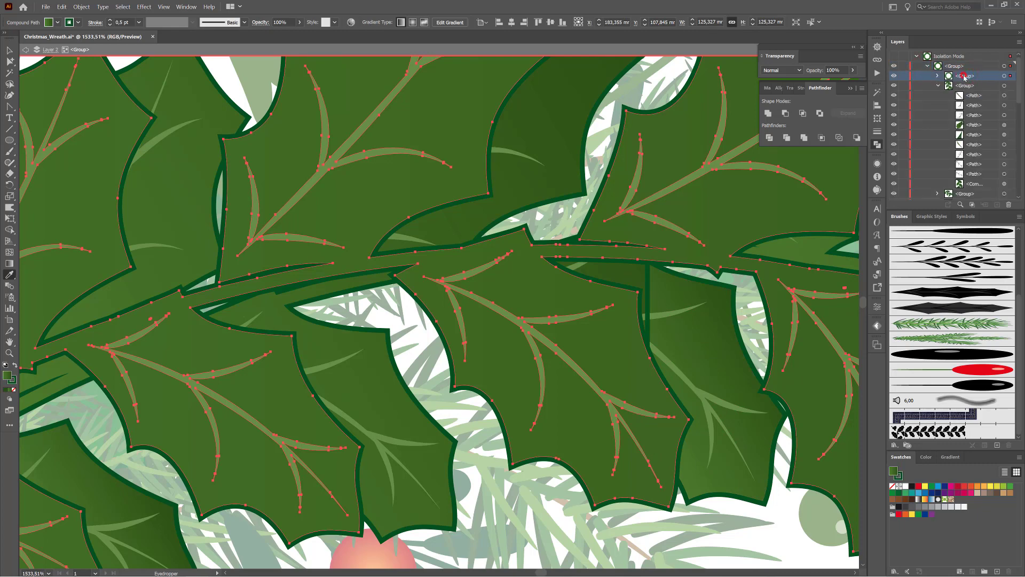
drag(966, 78, 962, 66)
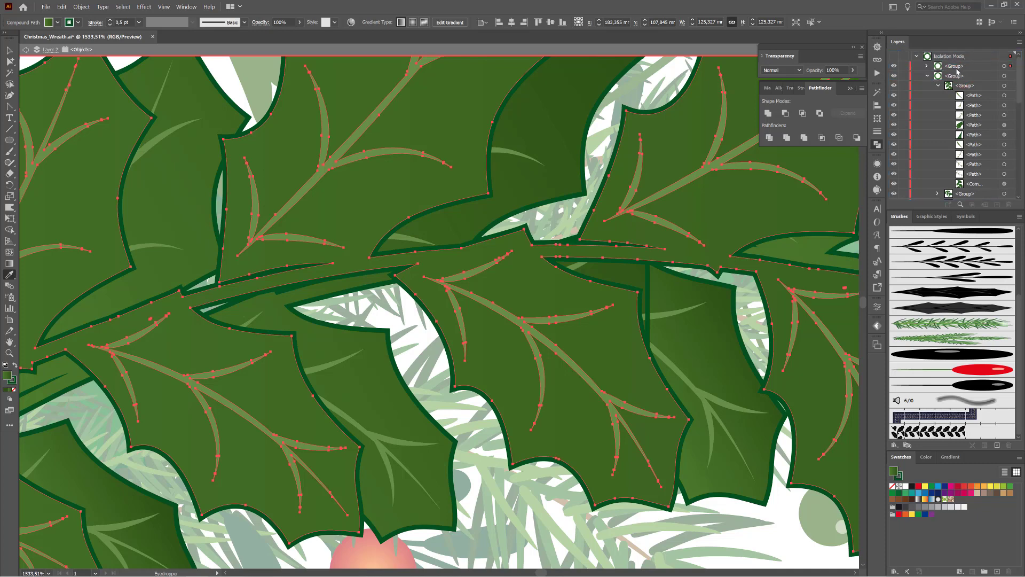
- Select the entire new holly group and move it right to line up exactly over the original ring
click(1005, 66)
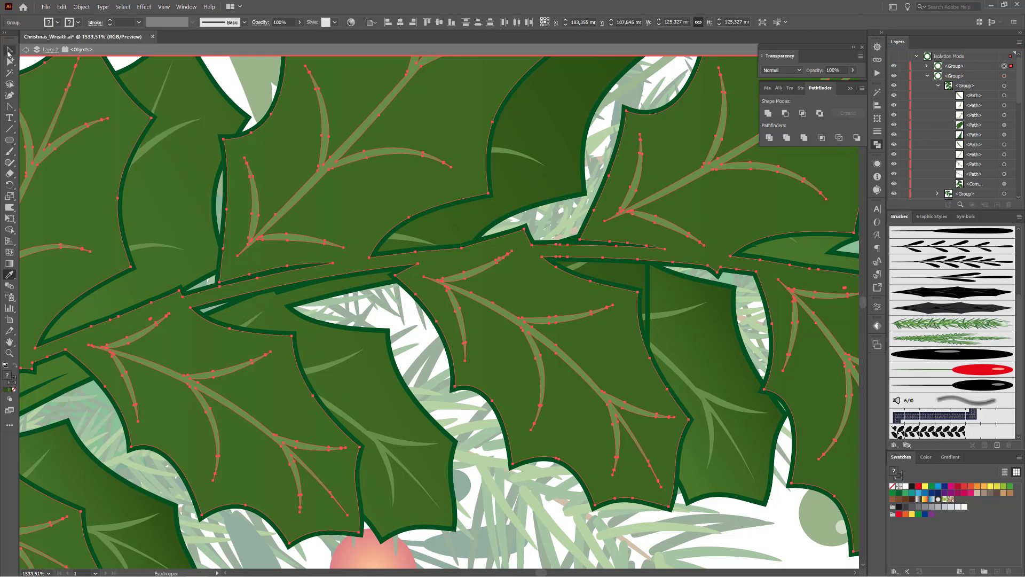
click(9, 50)
drag(643, 401, 728, 398)
scroll(727, 398, down, 10)
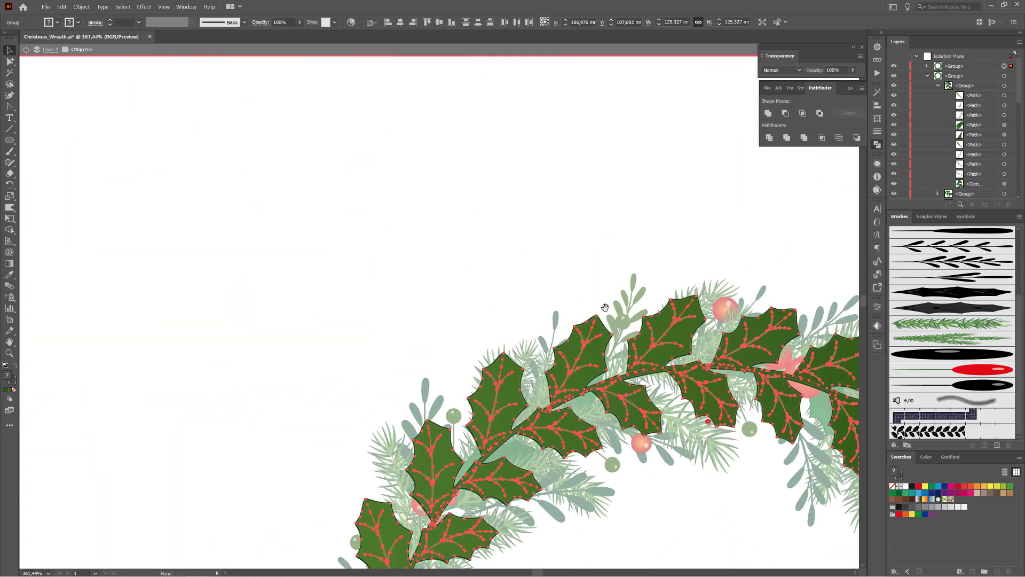
scroll(673, 320, down, 3)
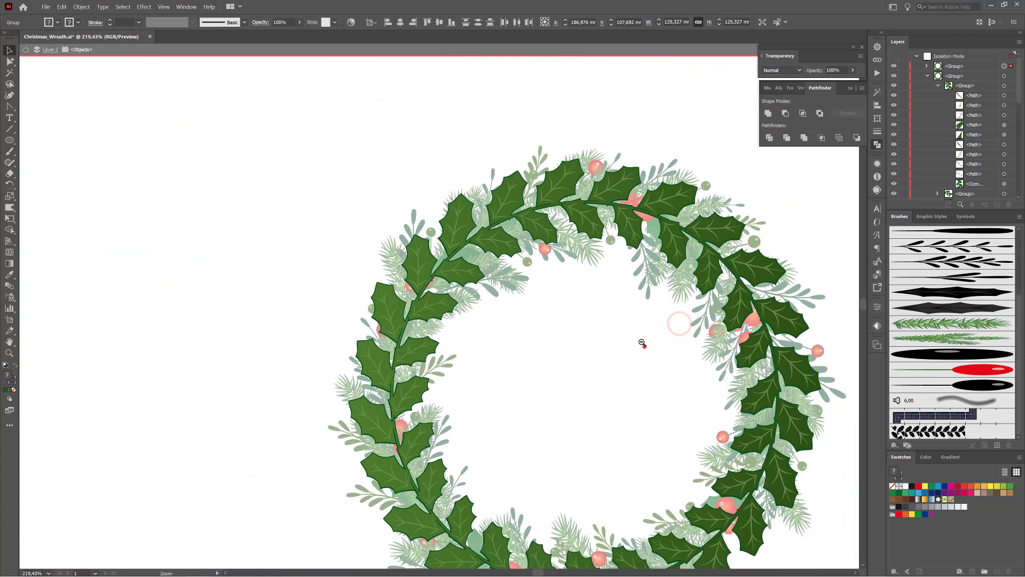
scroll(645, 346, up, 1)
drag(572, 255, 561, 249)
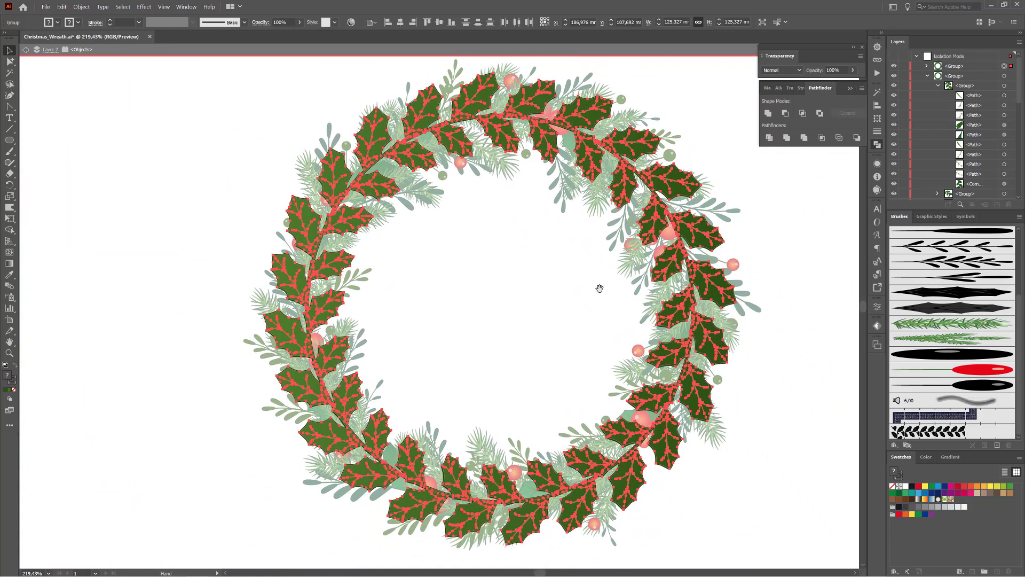
click(785, 205)
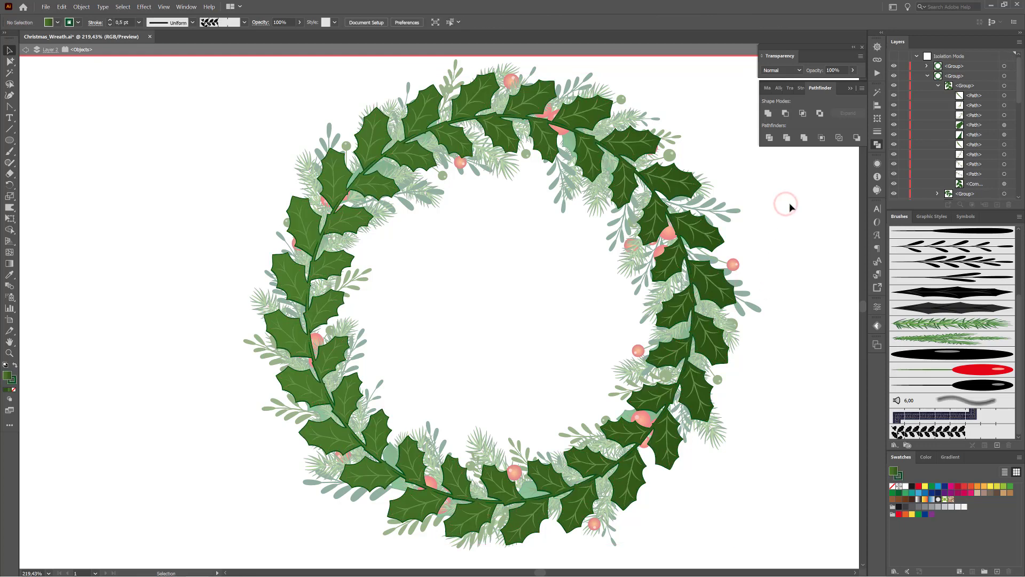
- Compare the two overlapping holly rings by toggling the lower one's visibility and delete the original ring's group beneath the new one
click(894, 76)
click(894, 76)
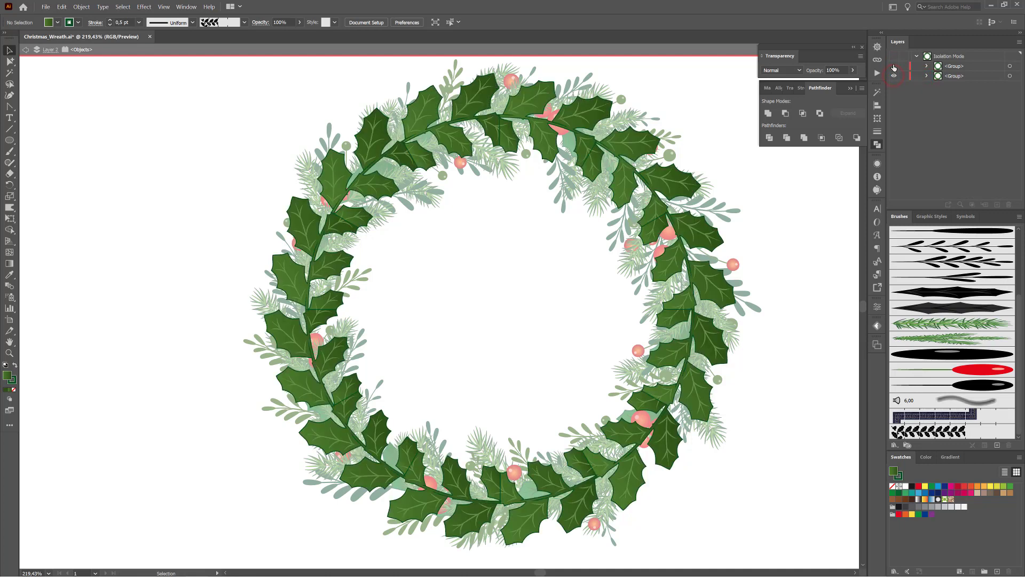
click(978, 77)
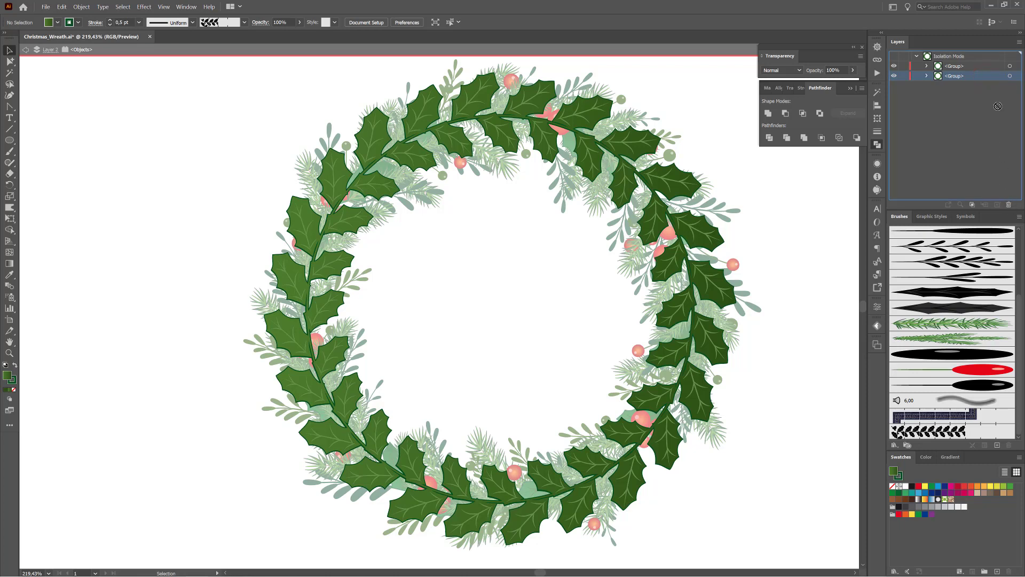
drag(998, 106, 995, 77)
click(1009, 206)
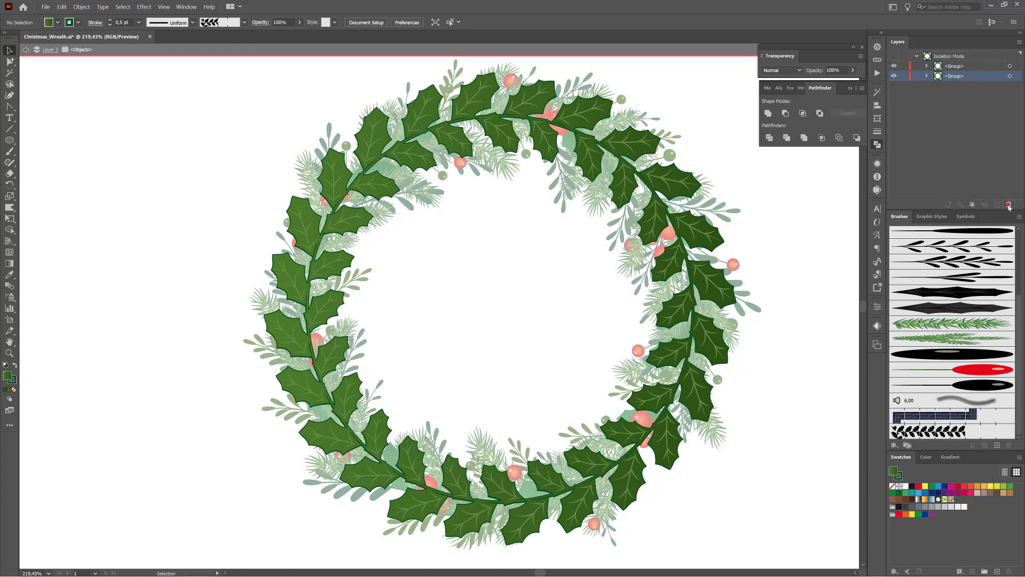
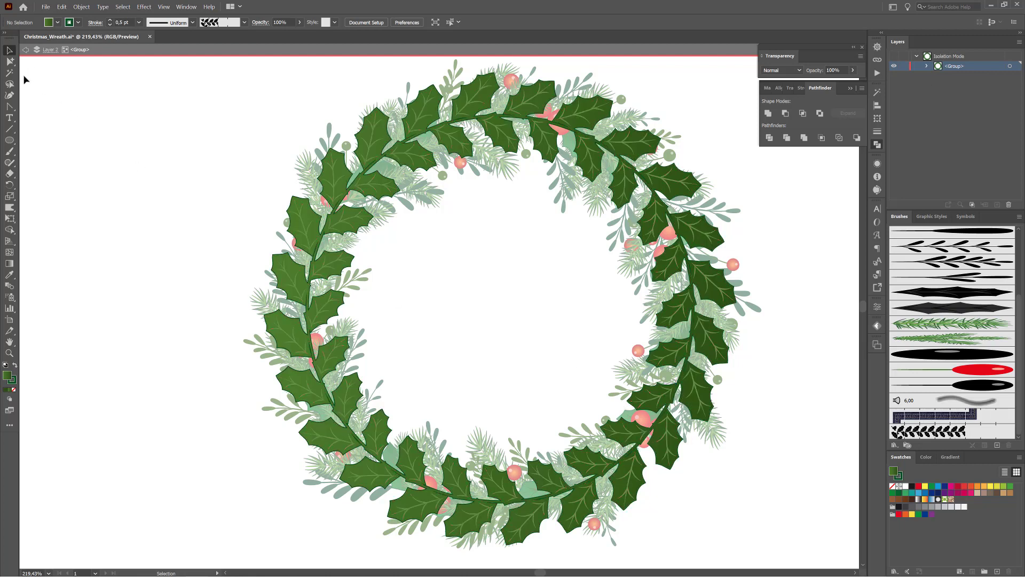
- Select all holly leaf bodies by color, move their gradient stops to about 25.5% and 73.3%, and set the gradient angle to -45°
click(10, 73)
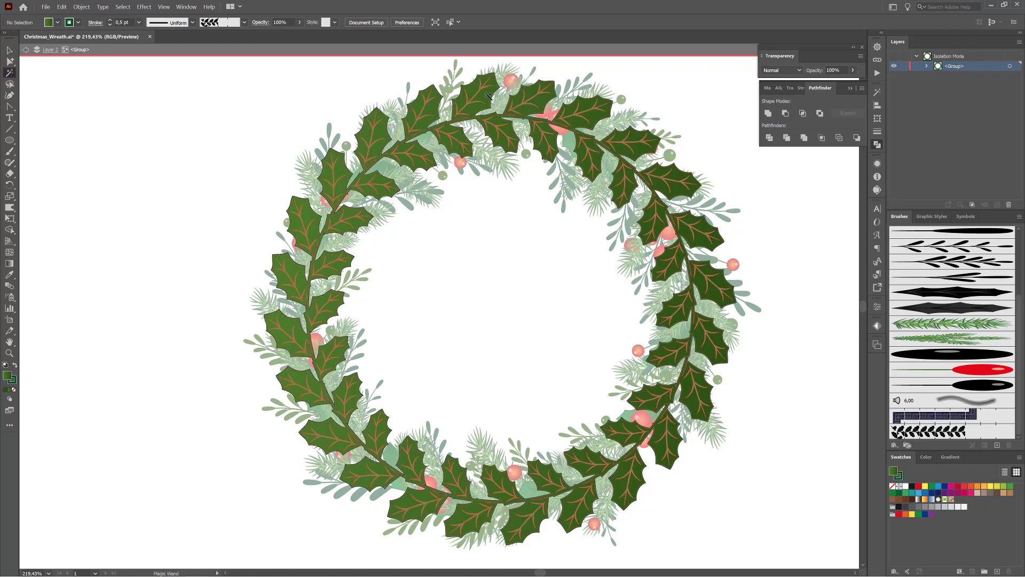
click(497, 107)
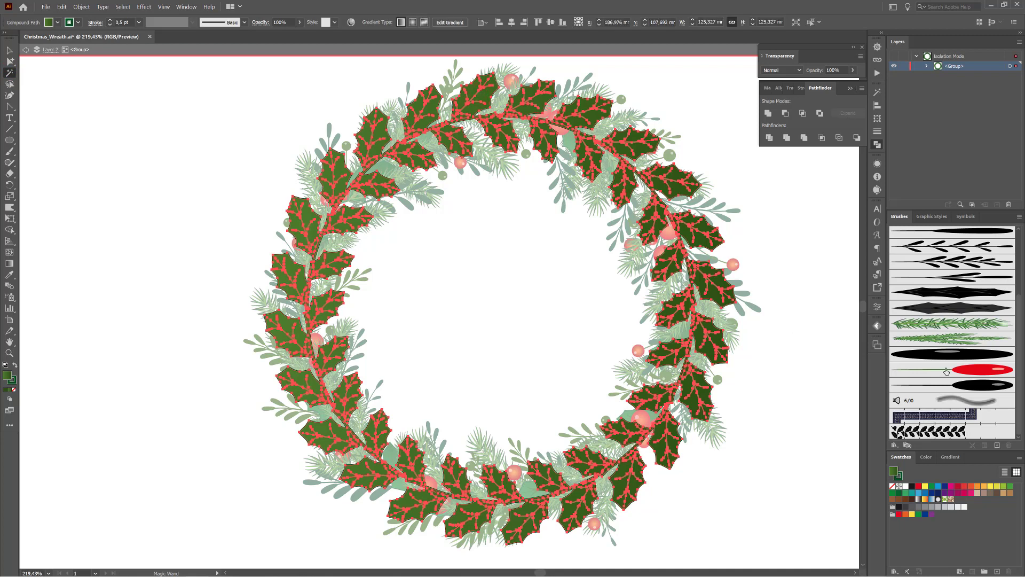
click(951, 458)
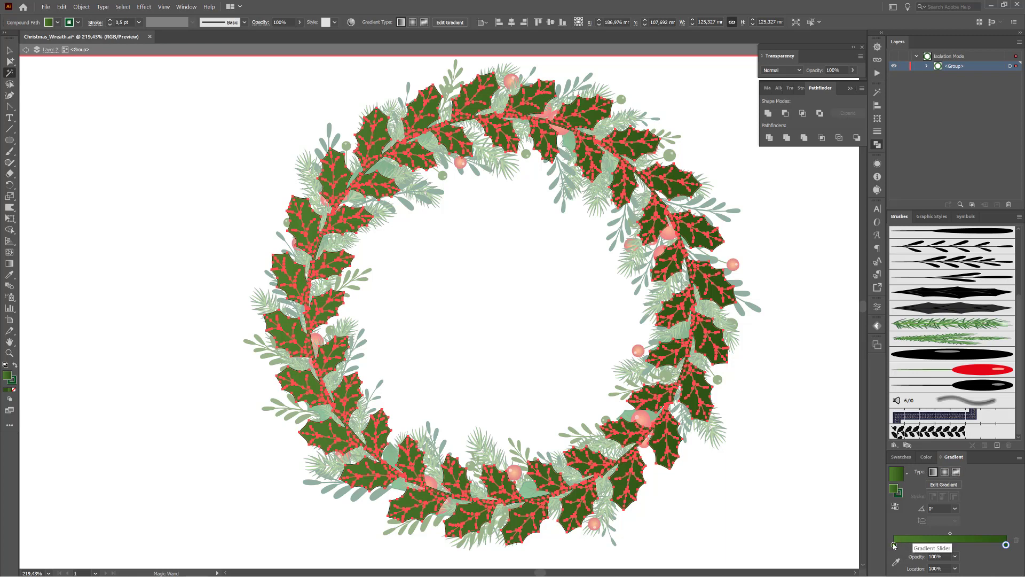
drag(895, 545, 922, 546)
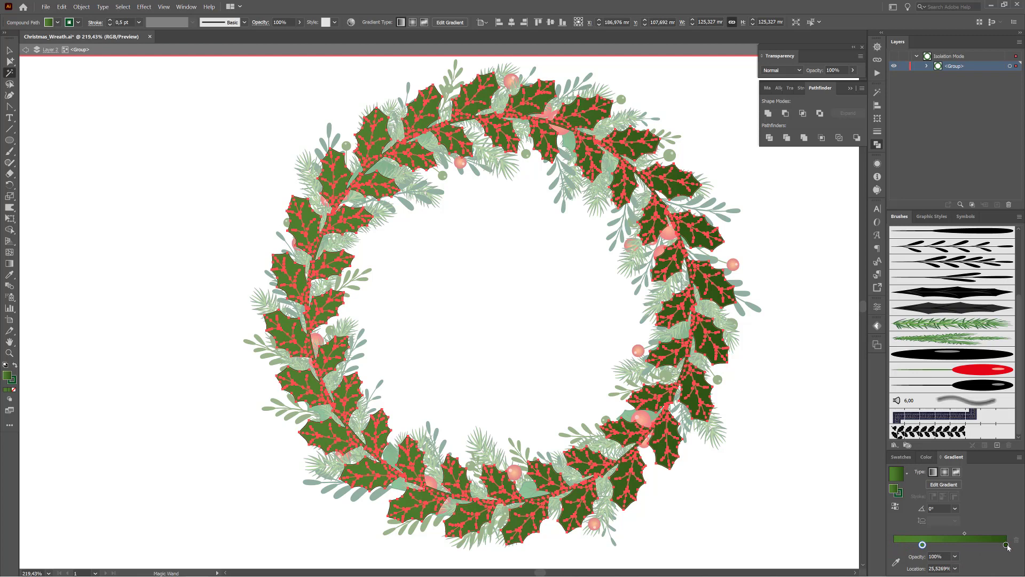
drag(1006, 544, 976, 545)
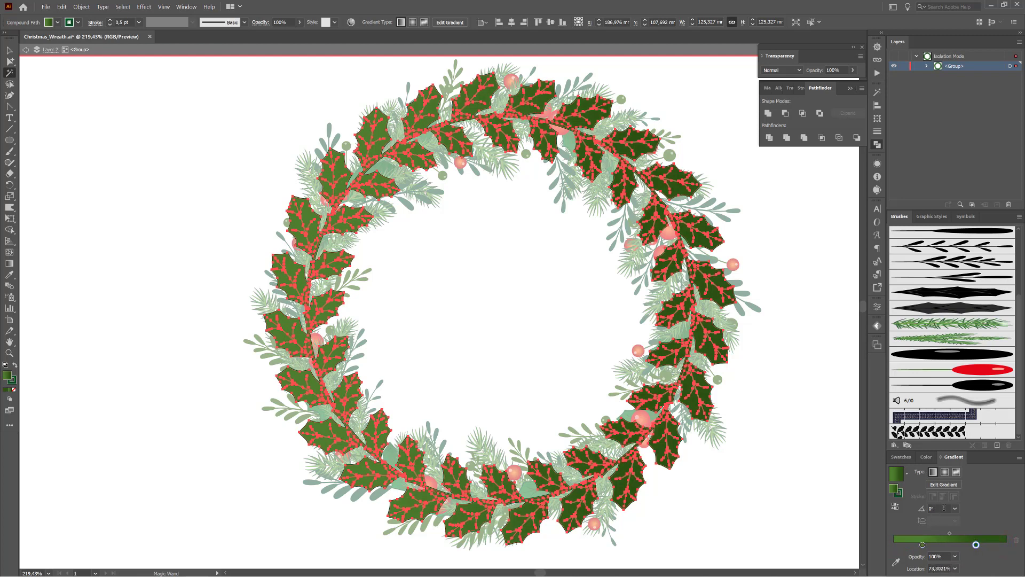
click(955, 509)
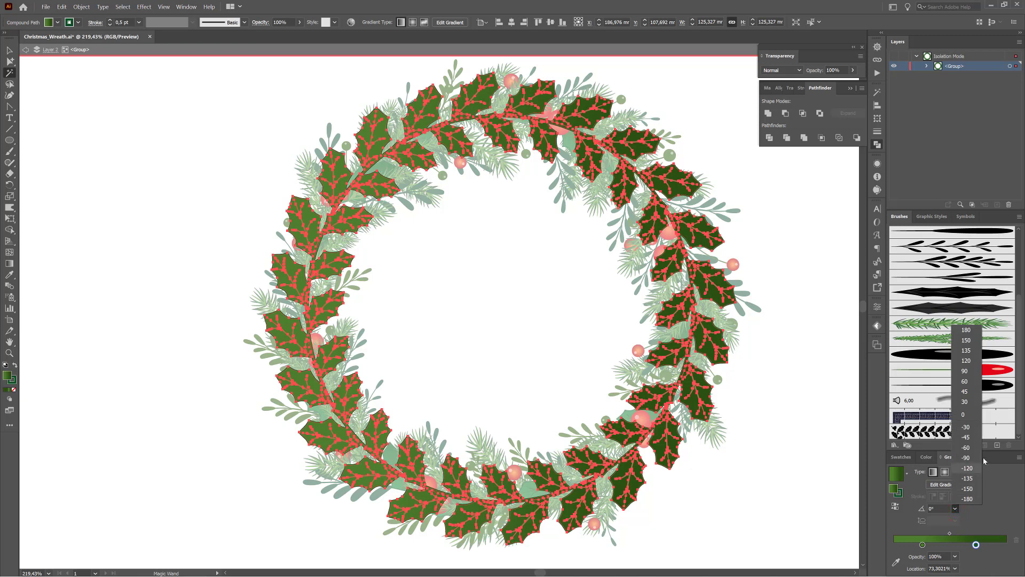
click(973, 437)
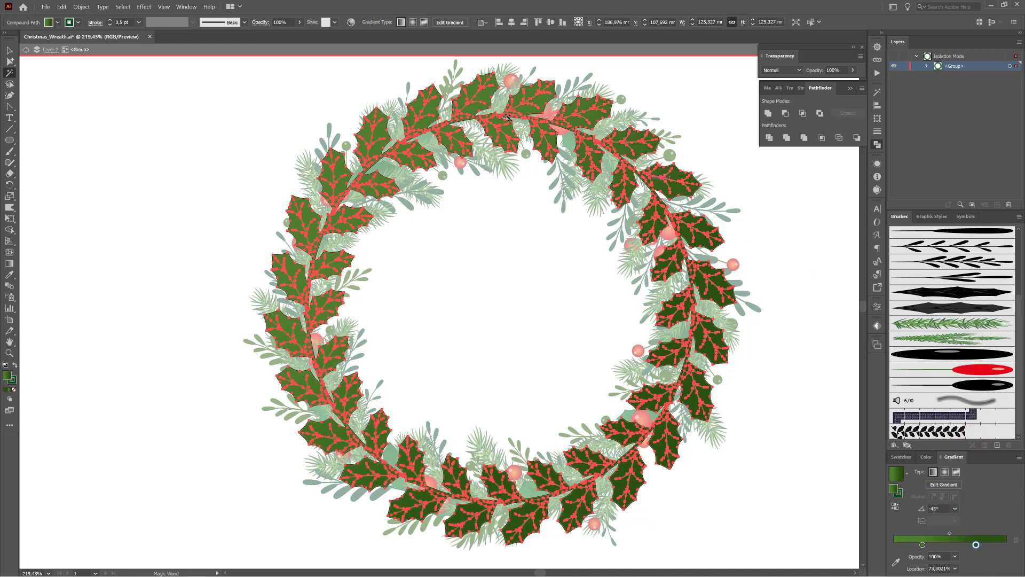
- Hide the selection edges and spread six alternating light and dark green stops across the full length of the leaf gradient
click(166, 9)
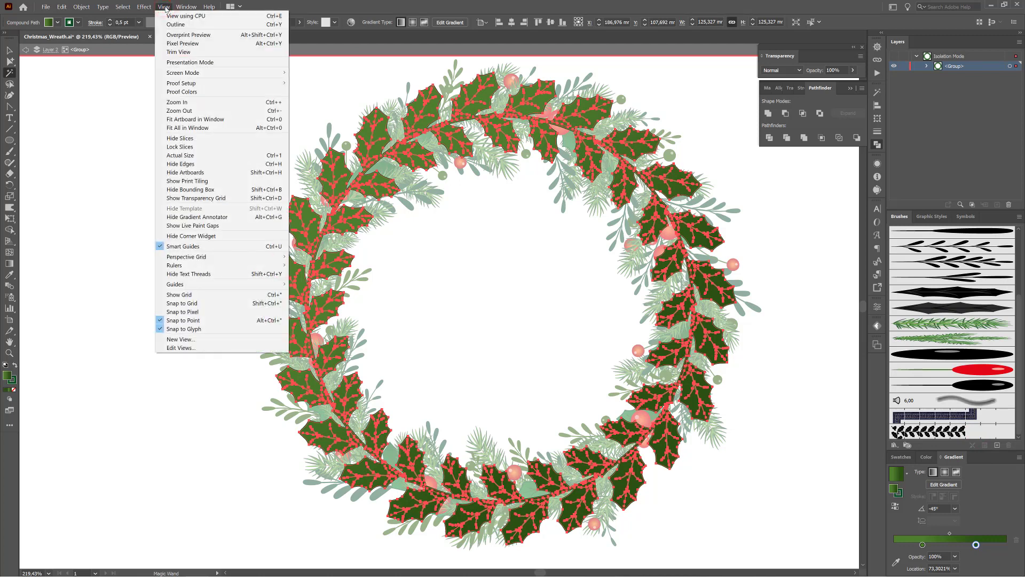
click(182, 165)
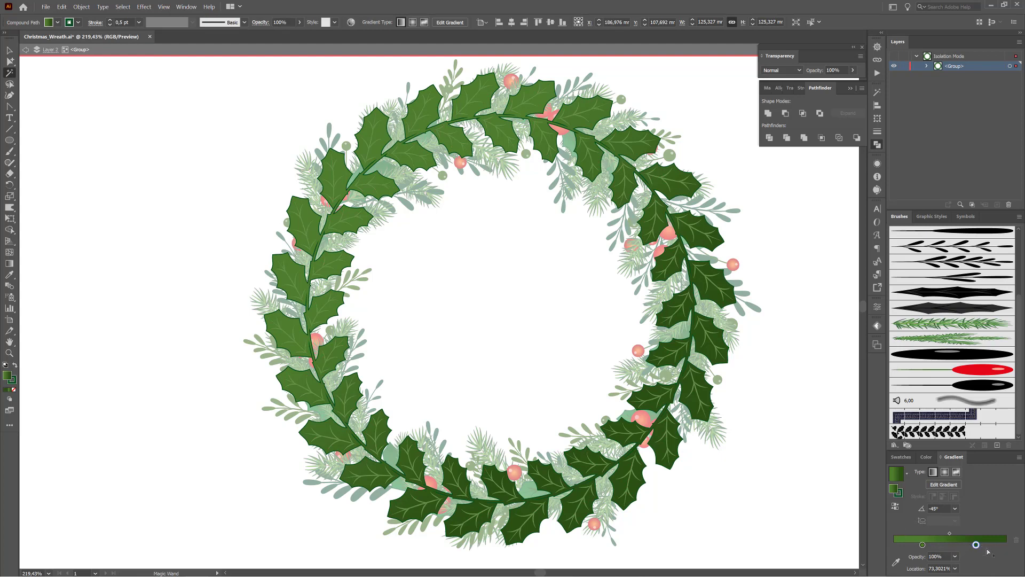
click(995, 548)
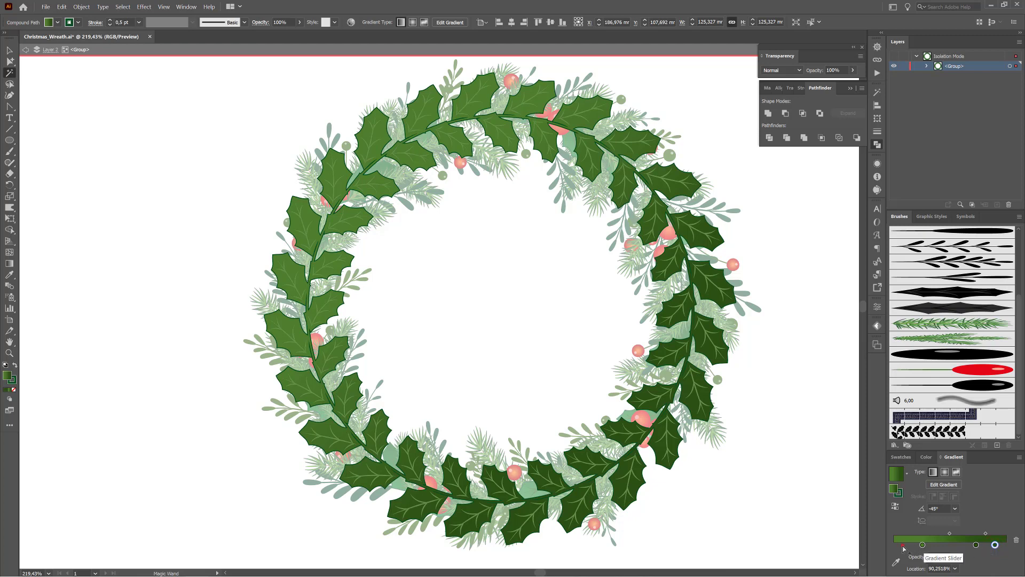
click(903, 547)
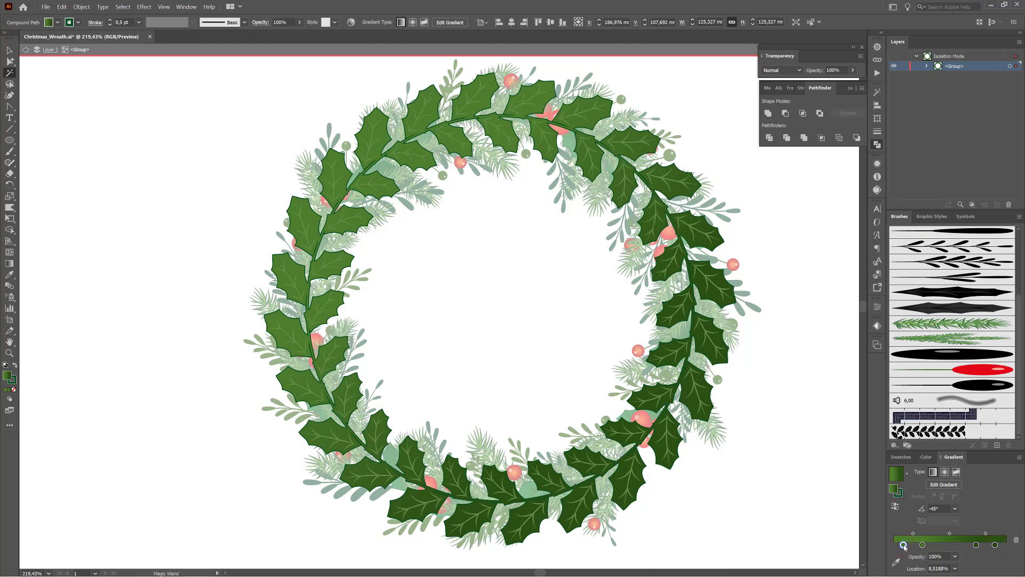
drag(904, 546, 940, 546)
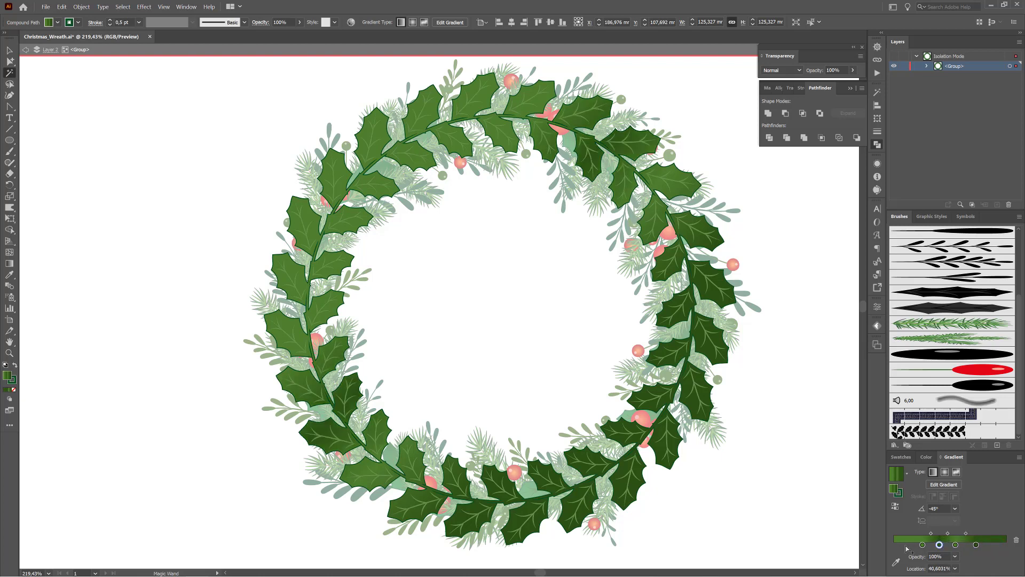
click(905, 546)
click(996, 546)
mouse_move(996, 545)
mouse_down()
mouse_move(895, 546)
mouse_move(1007, 552)
mouse_up()
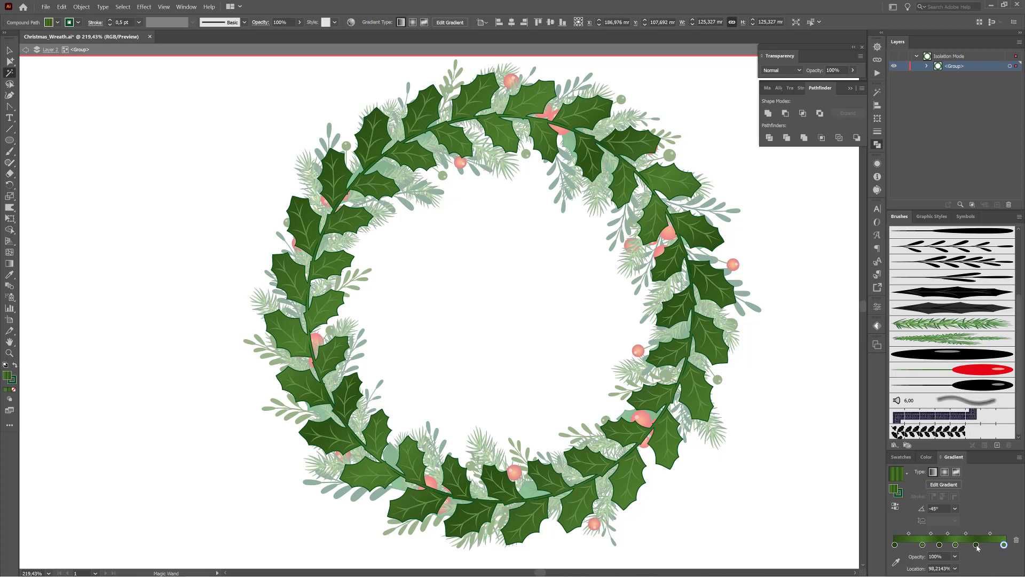
drag(977, 545, 920, 547)
click(941, 546)
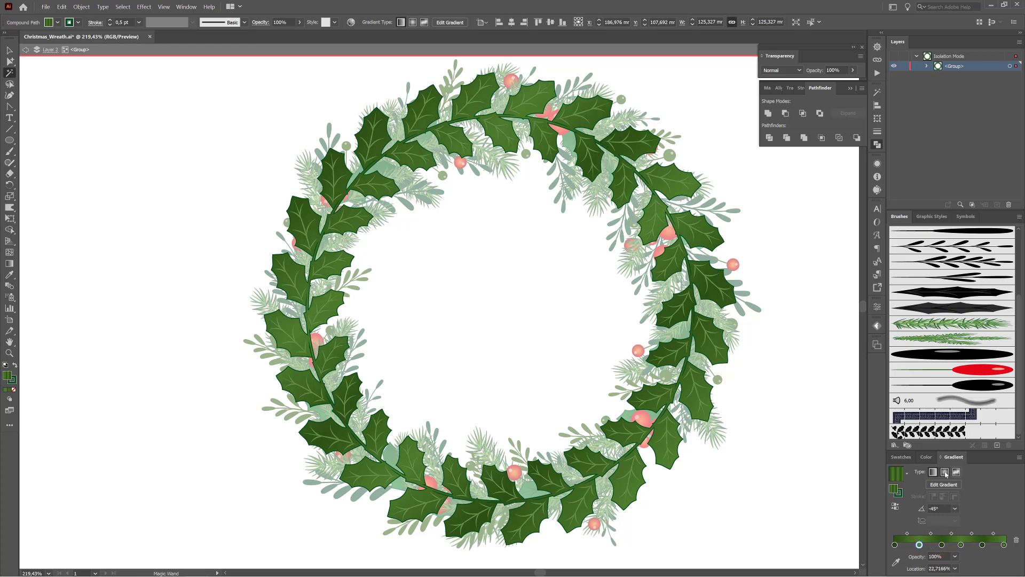
- Try a radial gradient on the leaves, redrawing its axis at about 156.7° and shifting its center
click(945, 472)
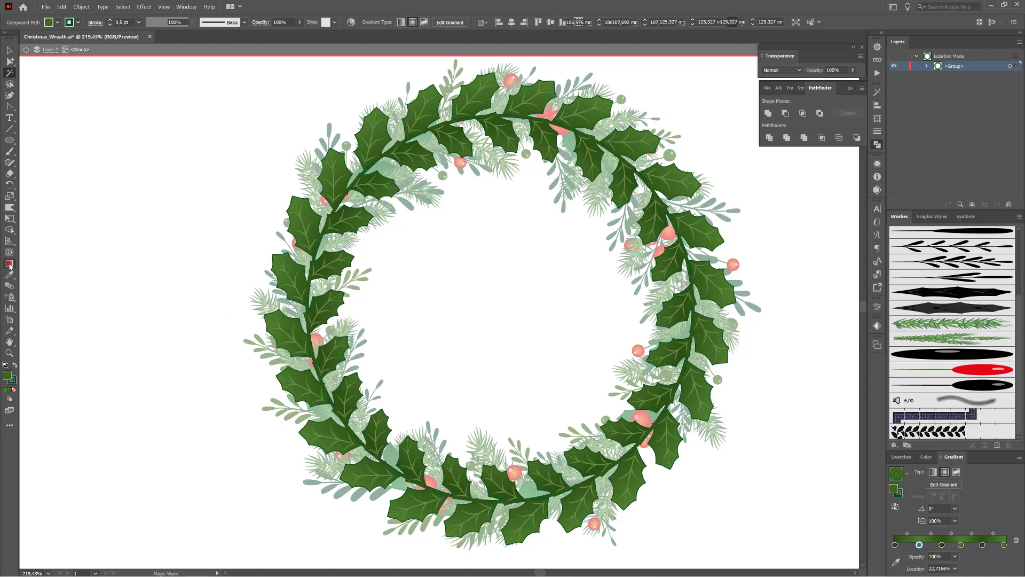
click(10, 264)
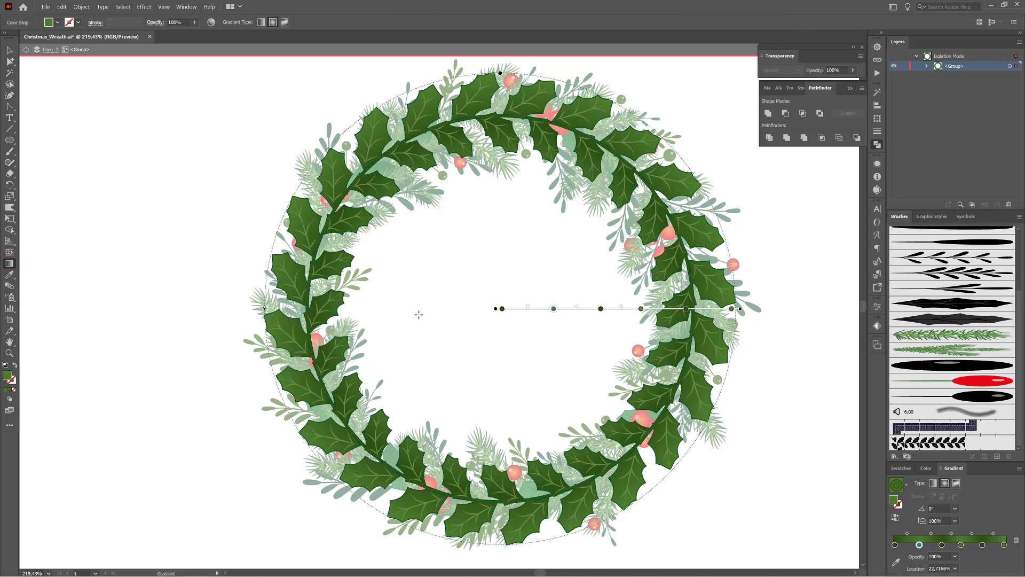
mouse_move(422, 314)
mouse_down()
mouse_move(147, 204)
mouse_move(174, 207)
mouse_up()
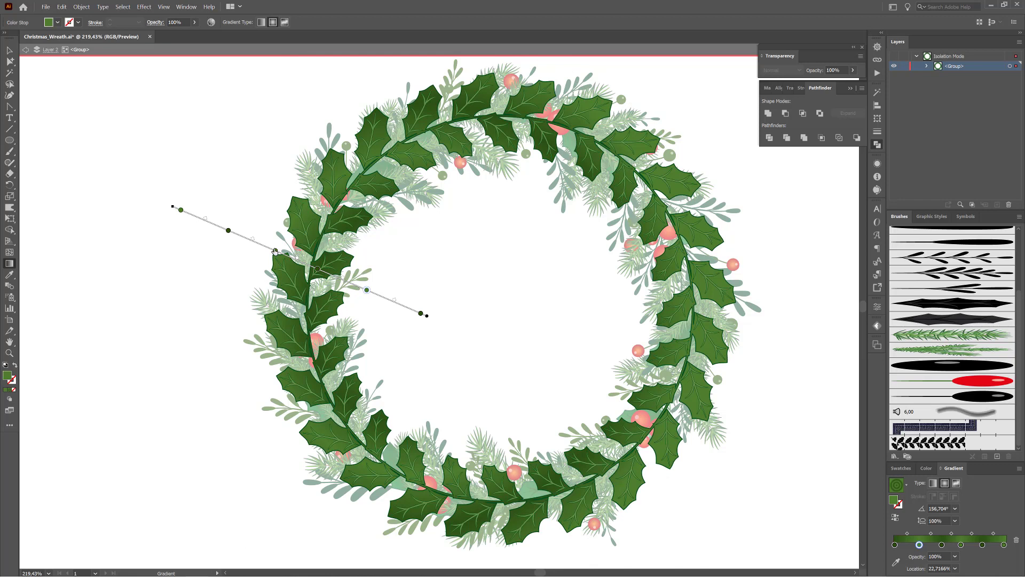
mouse_move(270, 251)
mouse_down()
mouse_move(230, 240)
mouse_move(177, 171)
mouse_move(333, 196)
mouse_move(303, 218)
mouse_move(284, 203)
mouse_up()
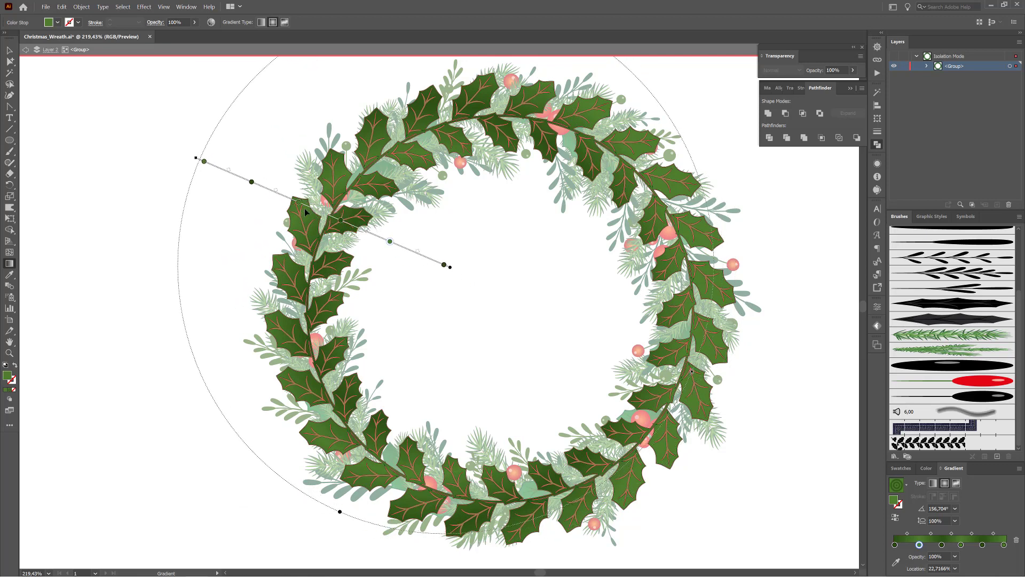
- Switch the leaves' gradient back to linear and exit isolation mode to the full wreath
click(934, 483)
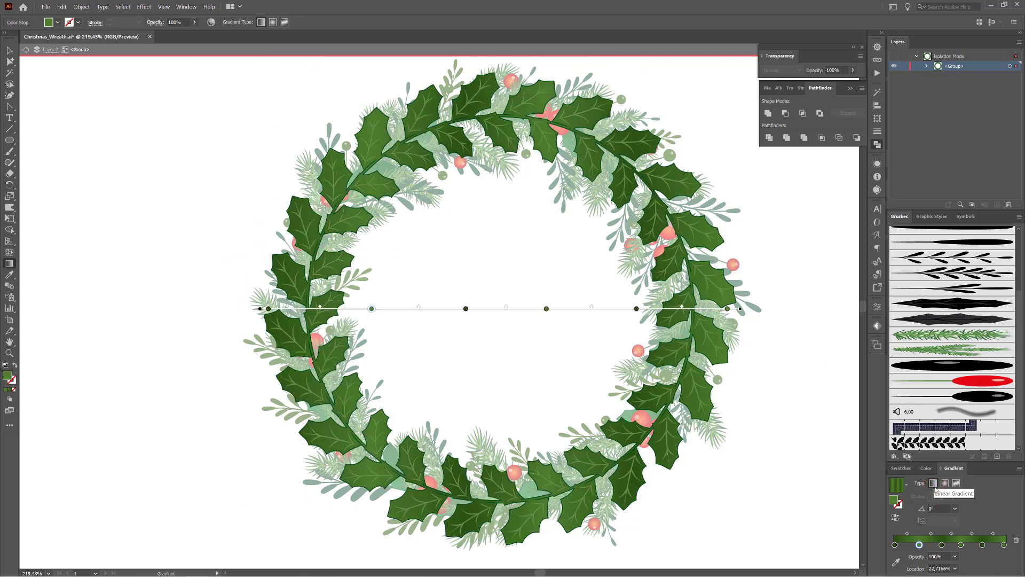
click(26, 52)
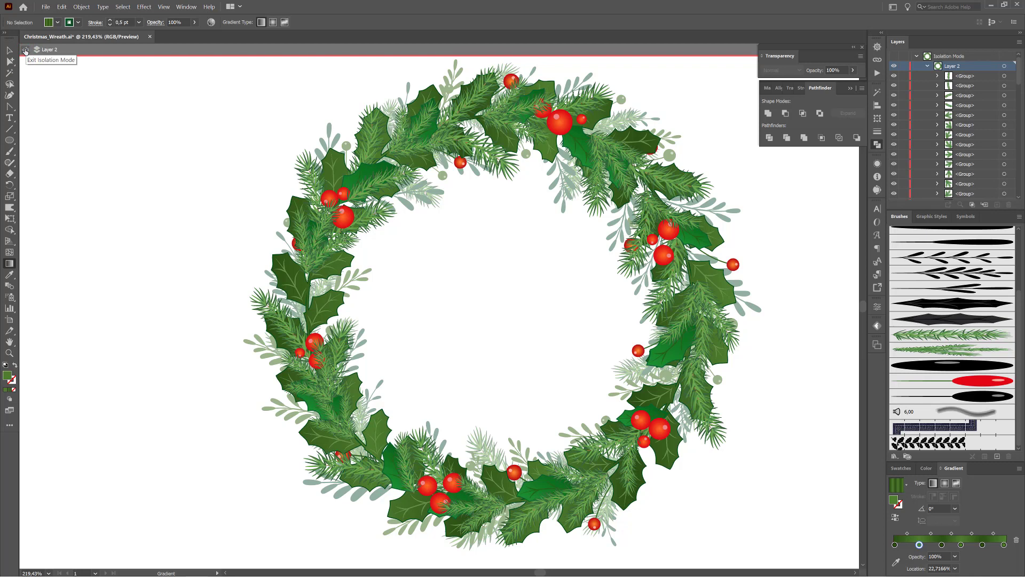
click(24, 52)
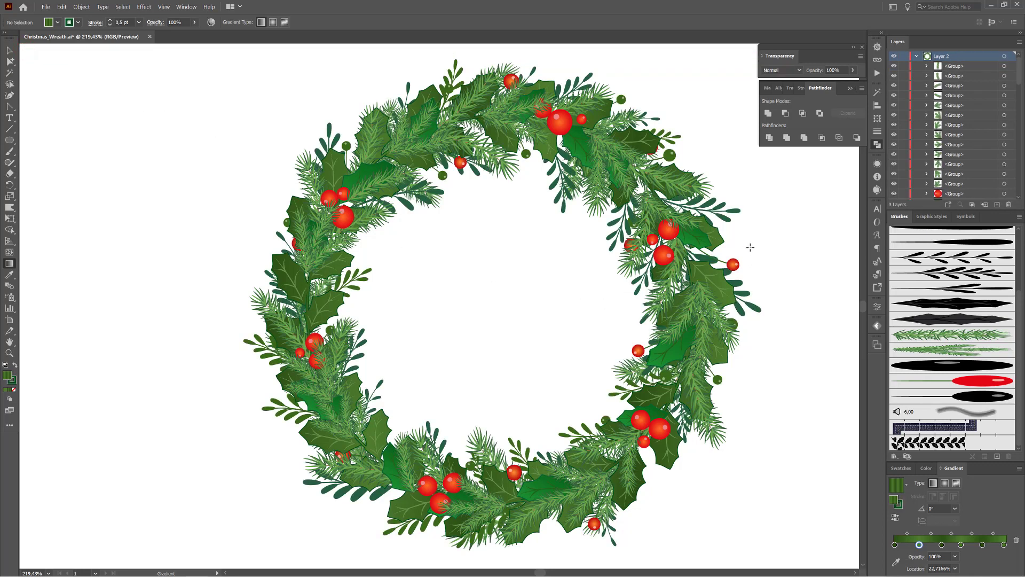
- Select all bright green accent holly leaves across the wreath with the Magic Wand
key(z)
drag(588, 140, 761, 278)
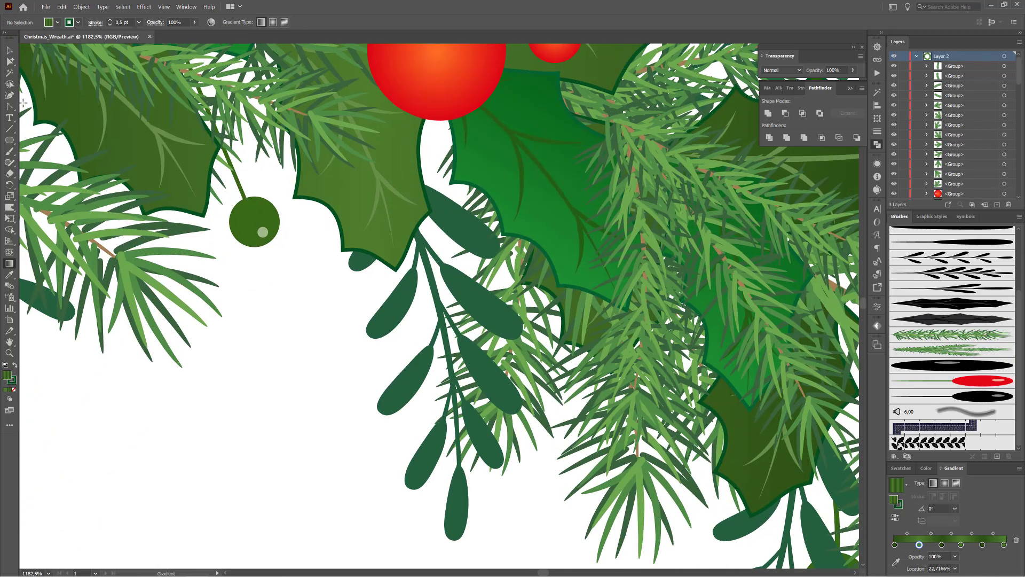
click(10, 73)
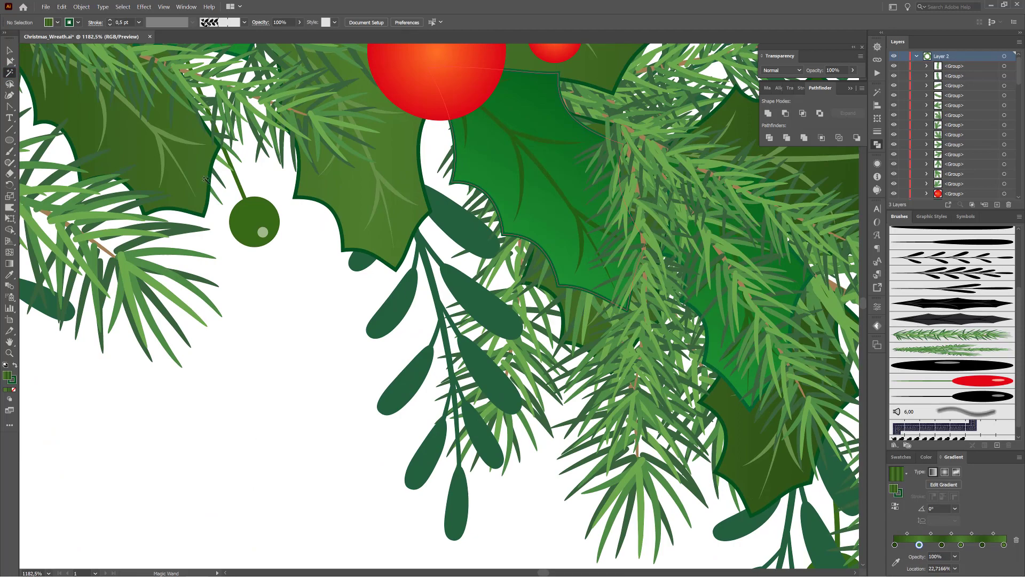
click(549, 213)
scroll(592, 396, down, 5)
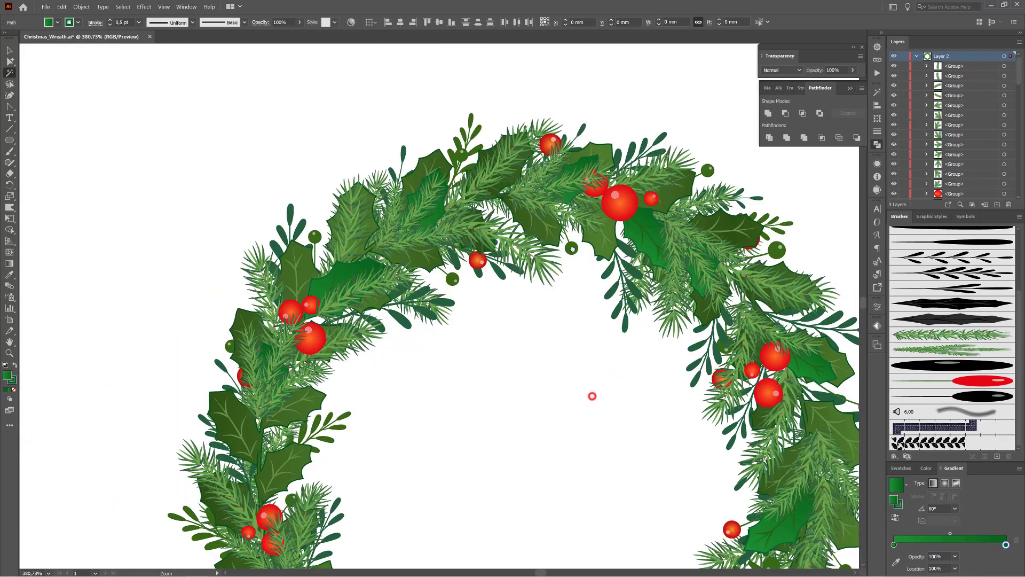
scroll(592, 396, down, 3)
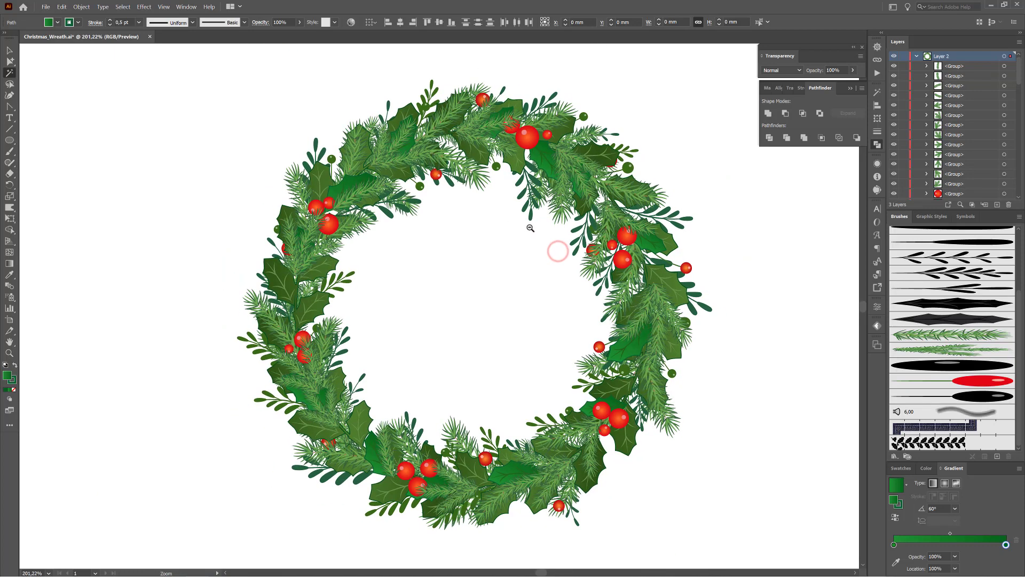
scroll(556, 251, up, 1)
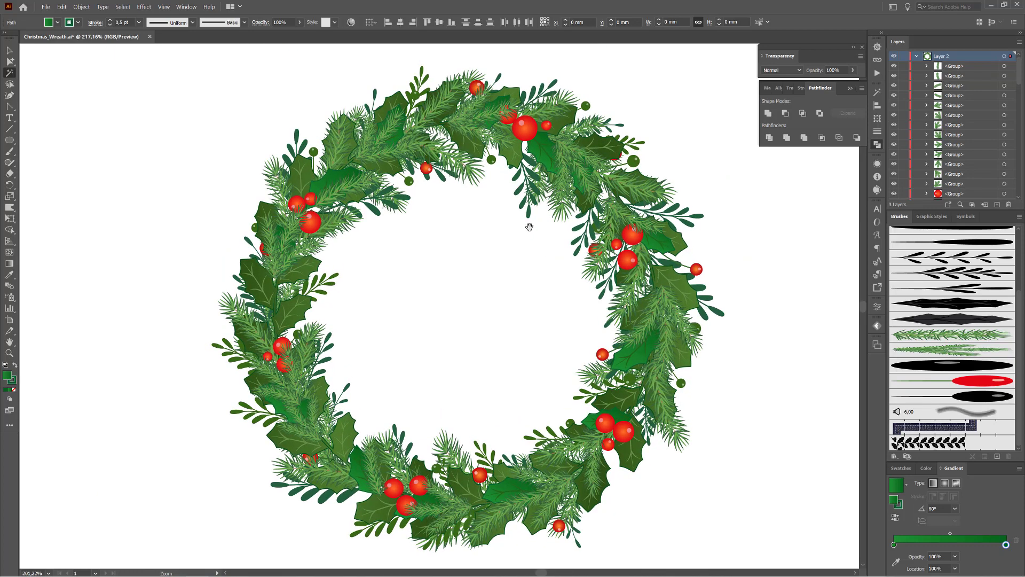
- Recolor the selected accent leaves with the advanced Recolor Artwork options, setting hue to 101° and brightness to 26%
click(349, 23)
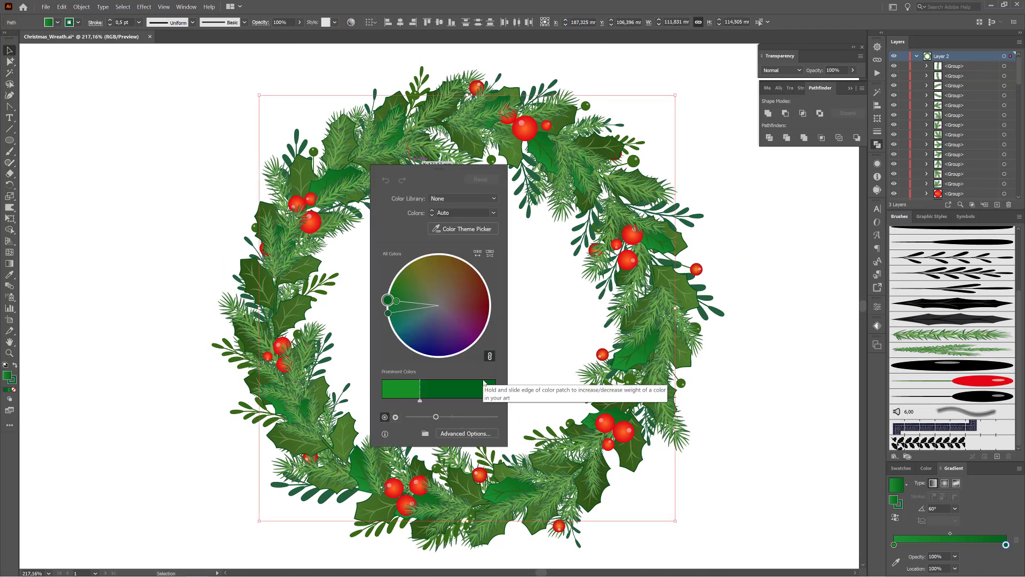
click(471, 435)
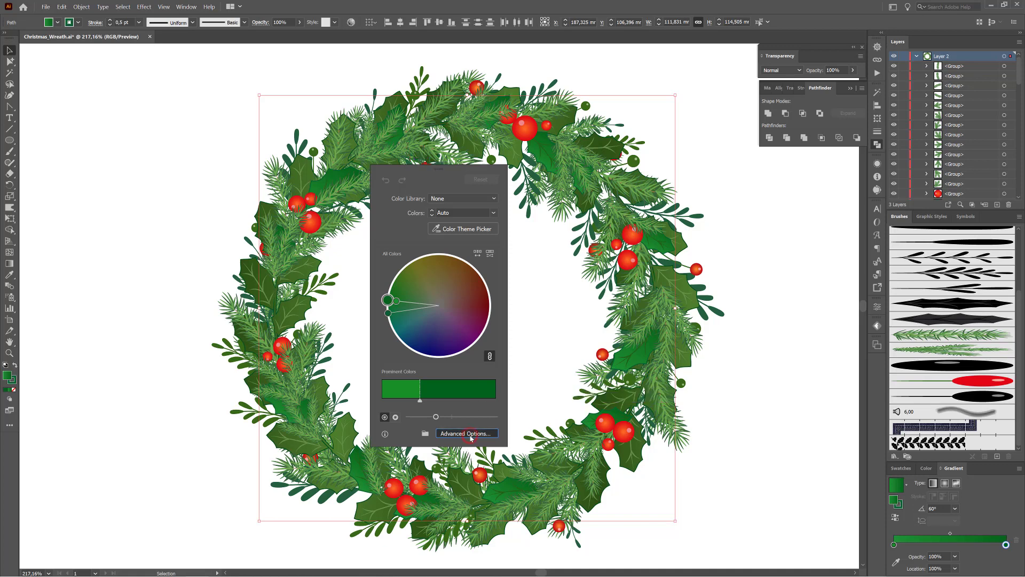
click(754, 103)
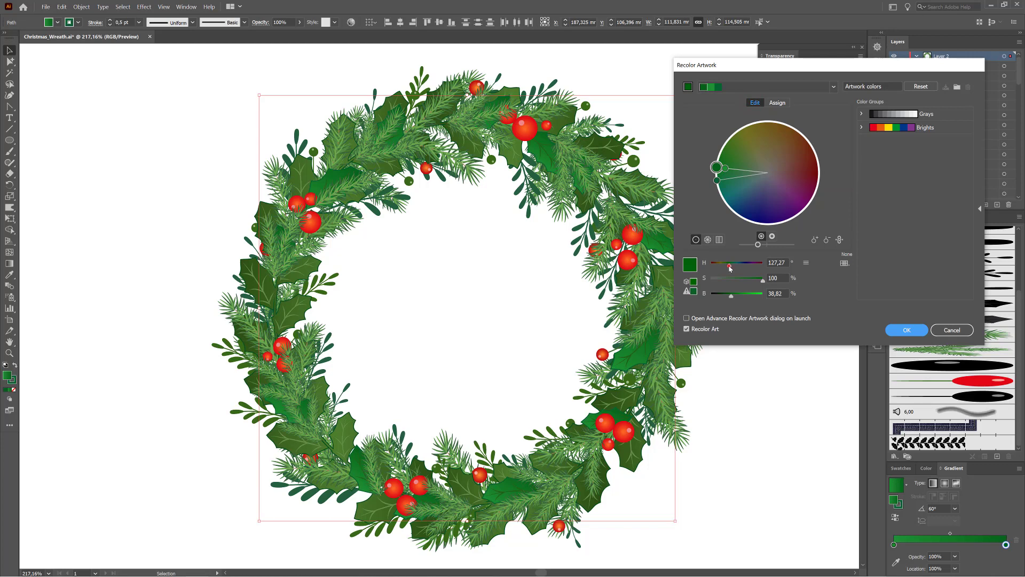
drag(730, 268, 726, 269)
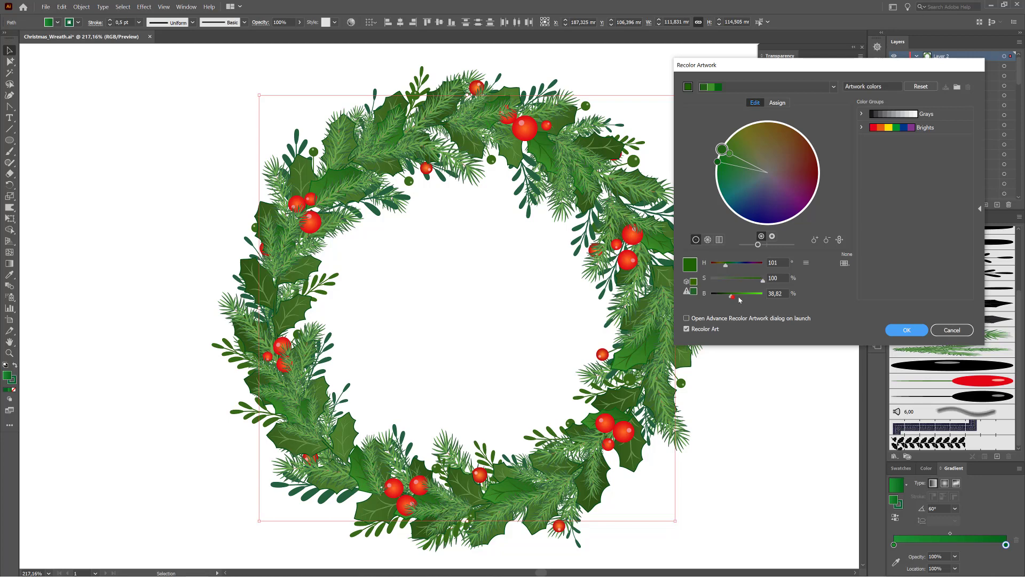
mouse_move(731, 296)
mouse_down()
mouse_move(744, 296)
mouse_move(727, 298)
mouse_up()
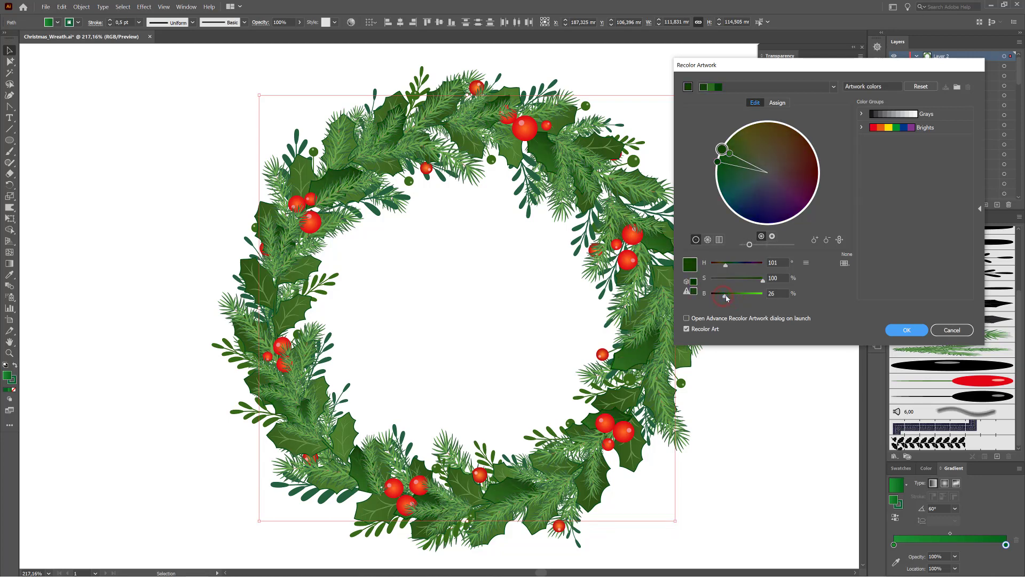
click(909, 330)
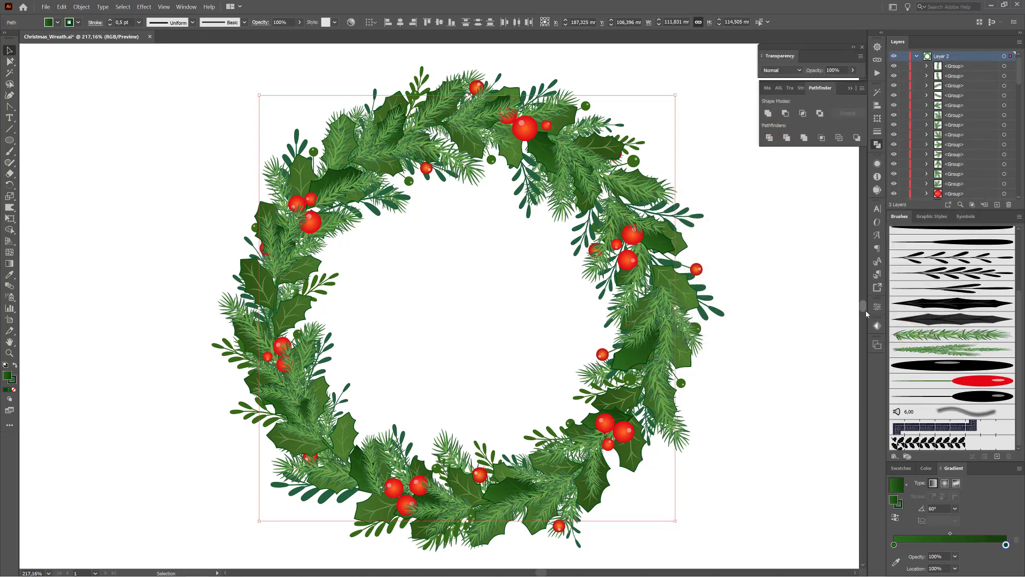
- Collapse Layer 2, select all artwork on Layer 2 and Layer 3, and open Adjust Color Balance for it
click(917, 56)
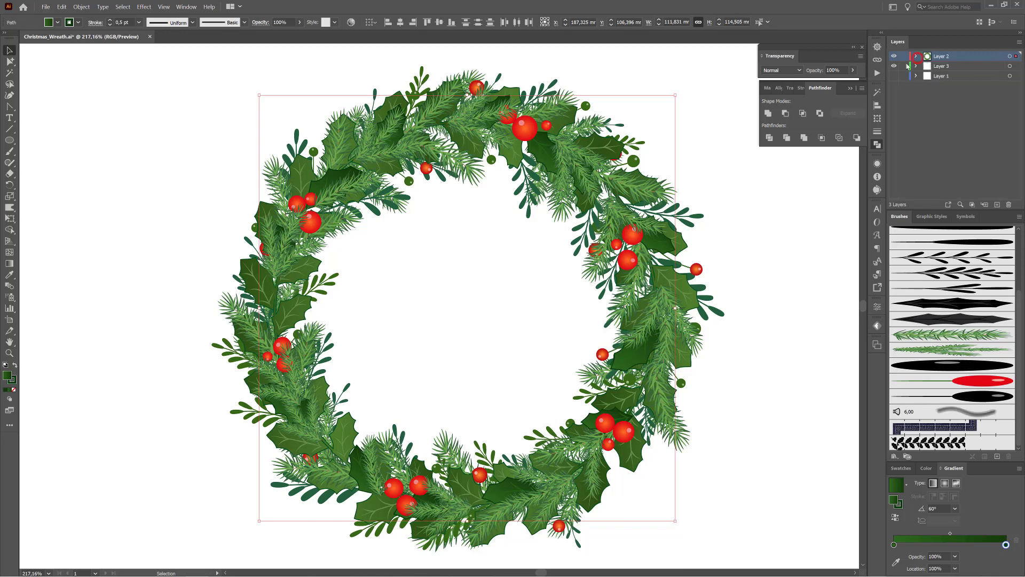
click(1010, 57)
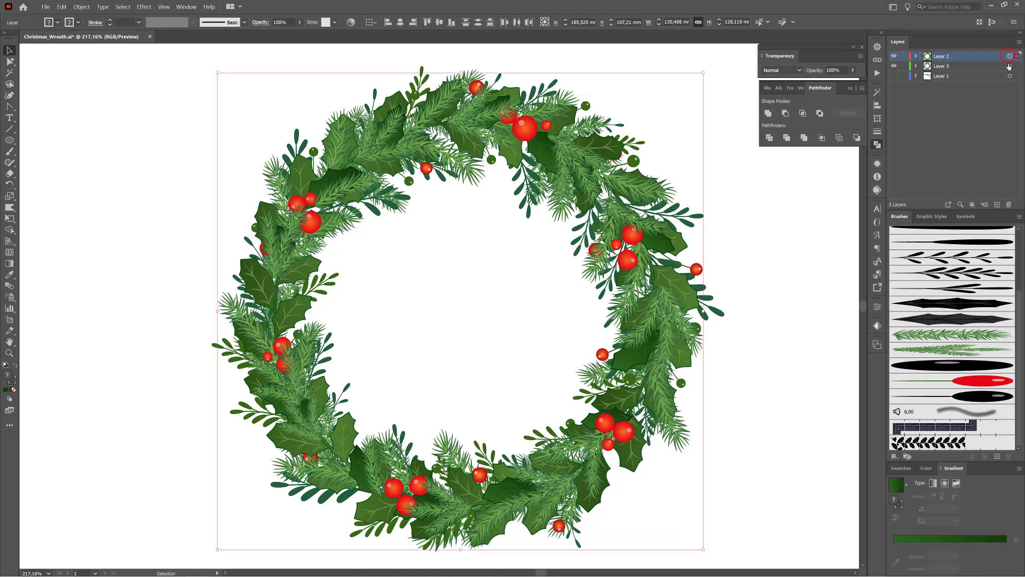
shift+click(1010, 66)
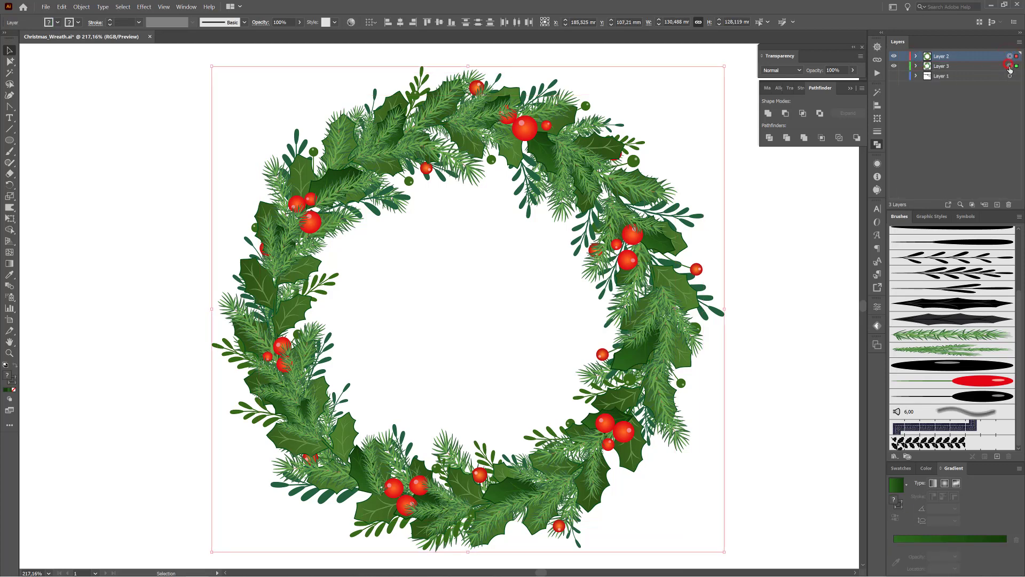
click(62, 7)
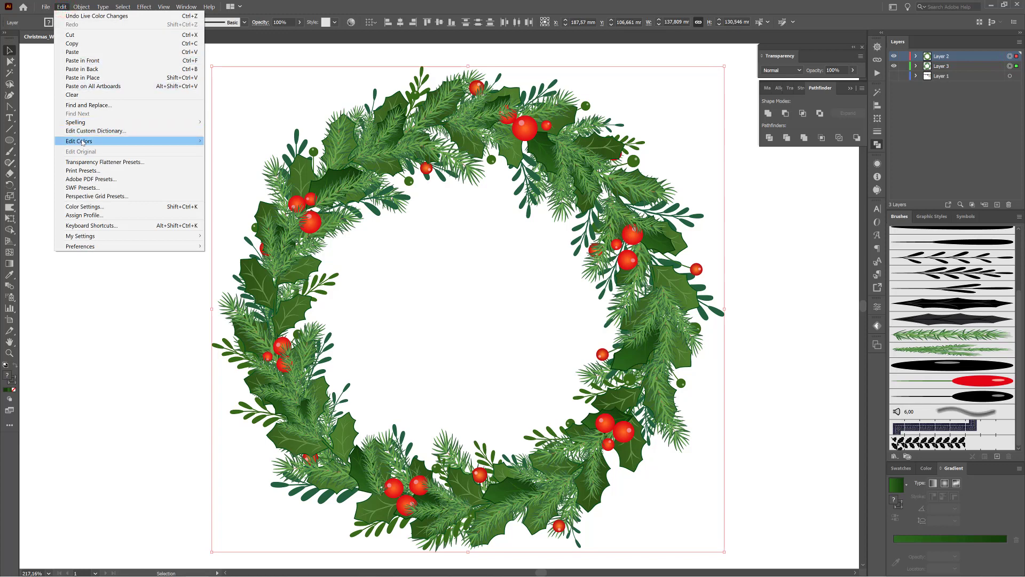
mouse_move(81, 141)
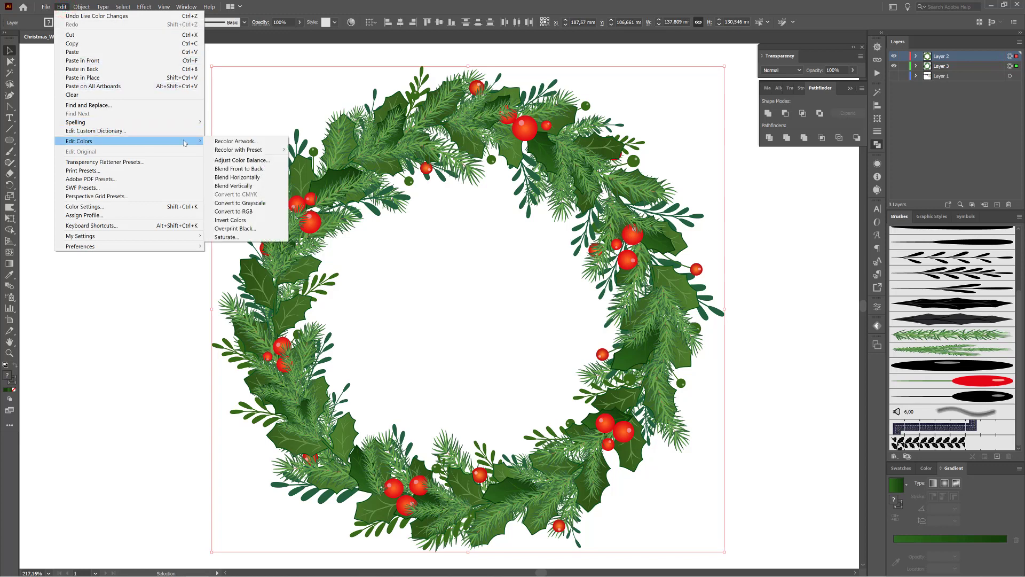
click(232, 160)
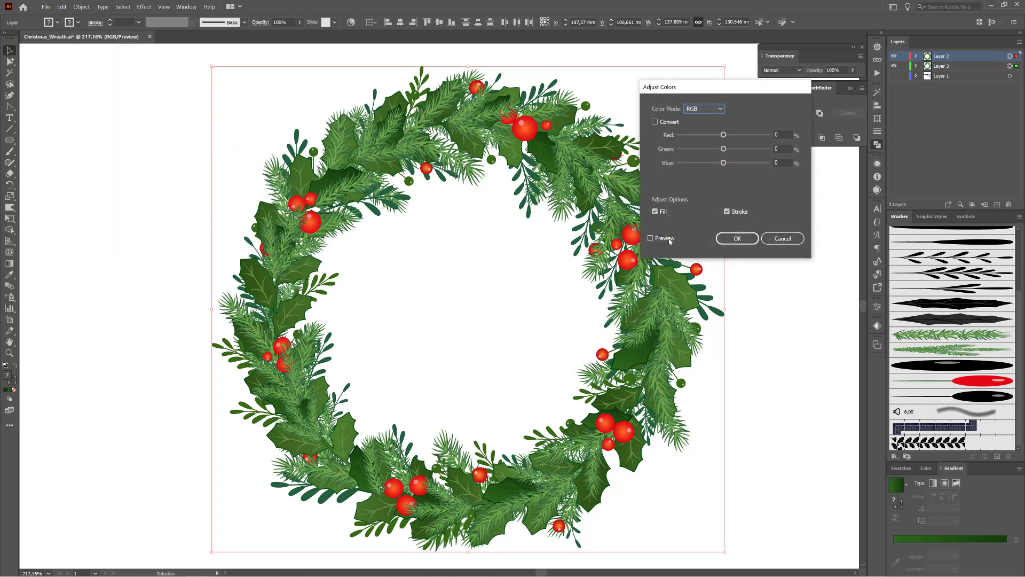
- Preview and apply an RGB color balance of red 0%, green 4% and blue 11% to the whole wreath
click(668, 239)
drag(724, 135, 729, 136)
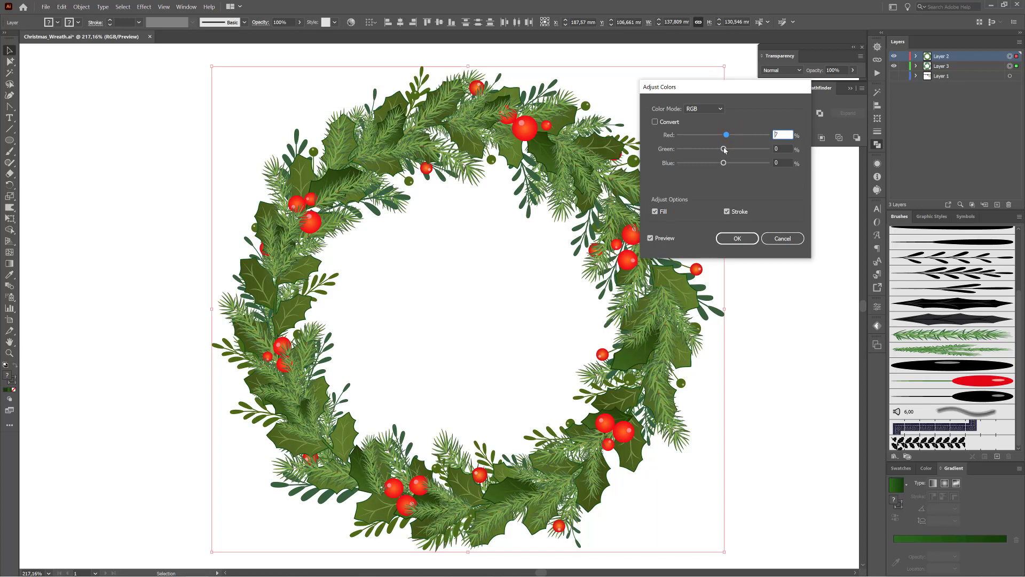
click(724, 150)
click(724, 163)
drag(723, 165, 731, 165)
drag(731, 165, 728, 163)
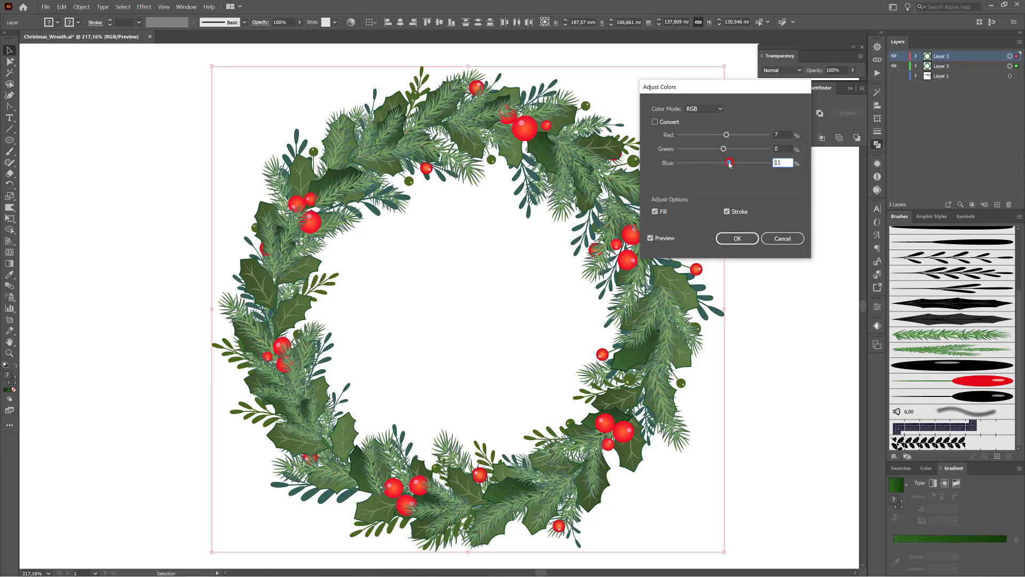
click(727, 135)
text(0)
click(725, 149)
text(4)
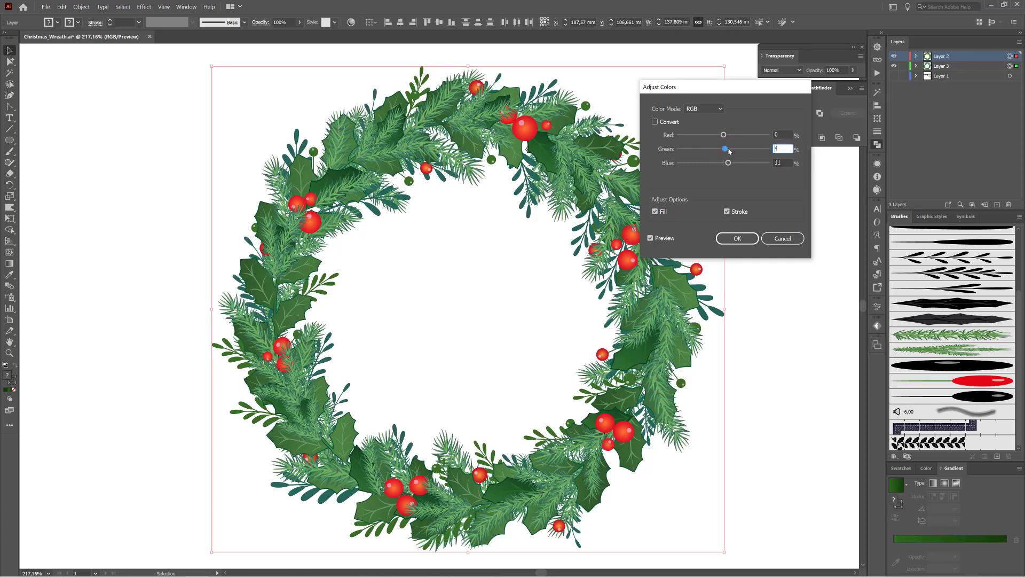
click(744, 240)
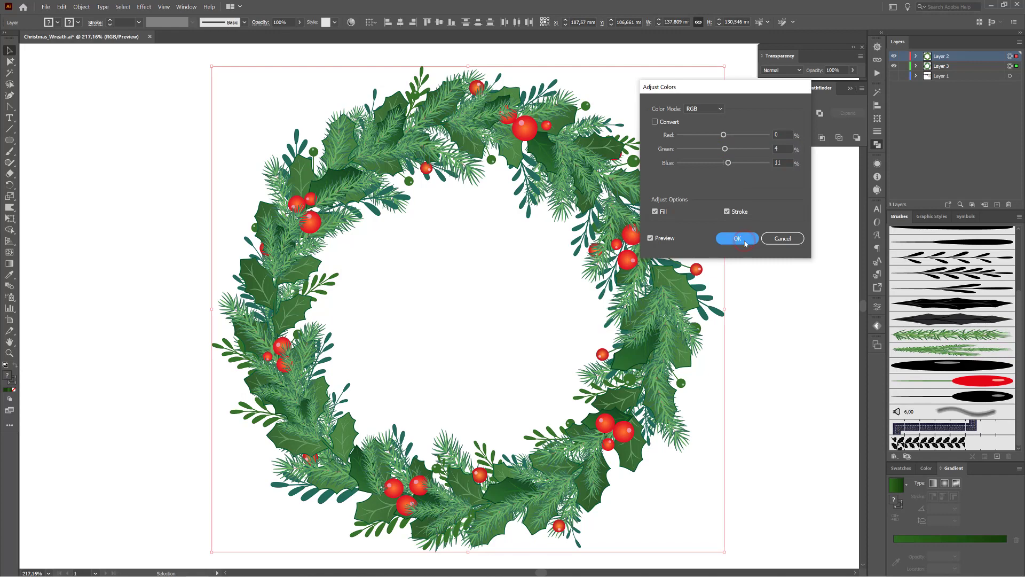